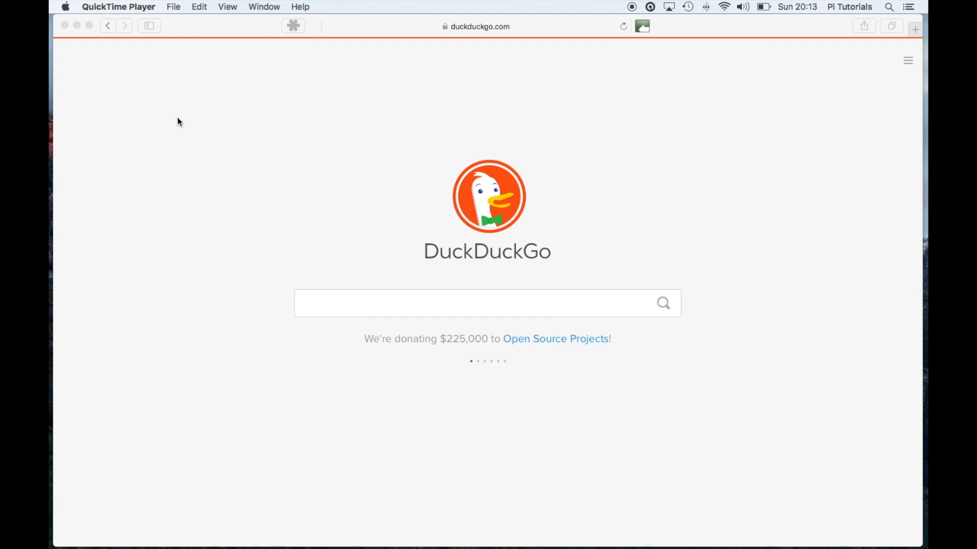
Step: Search the web for "draftsight" and open the Dassault Systèmes DraftSight product page
left_click(517, 26)
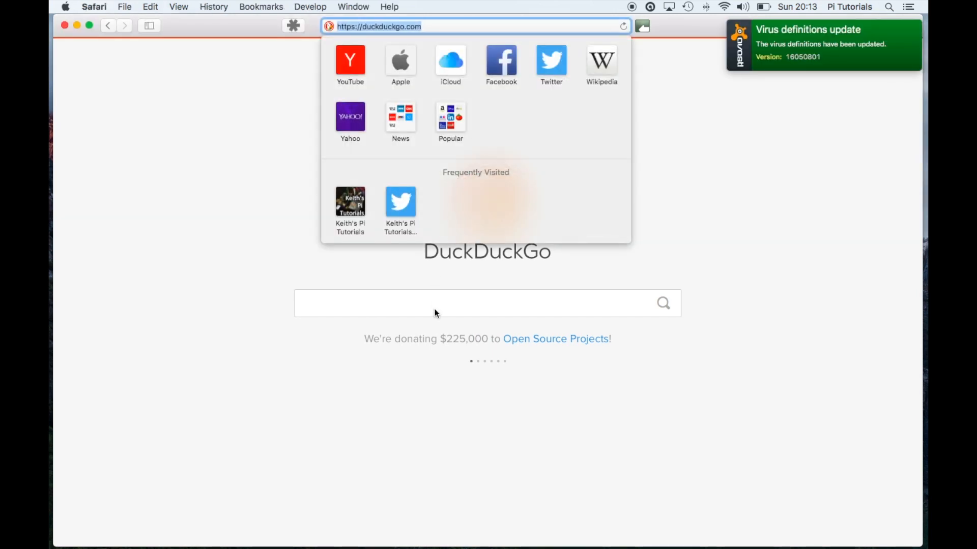
type("d")
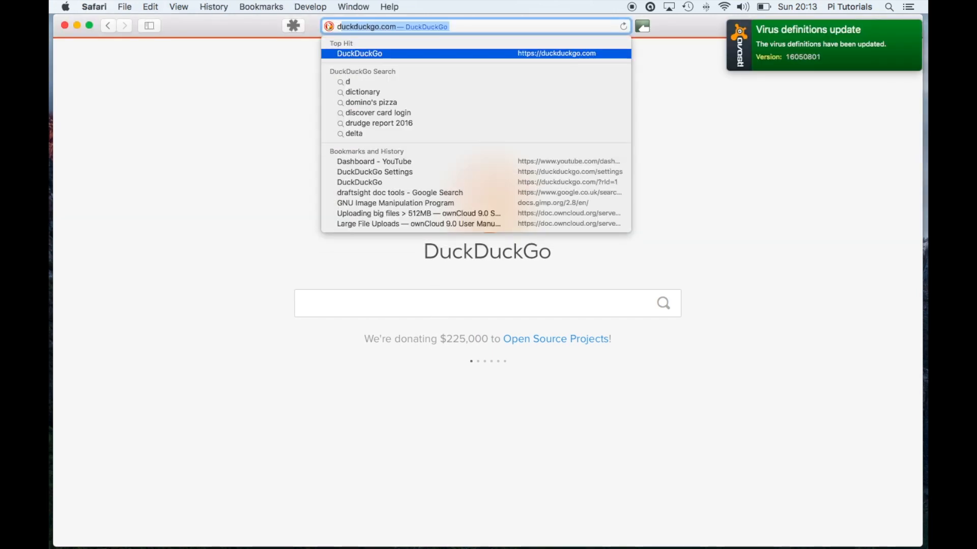
type("raftsight")
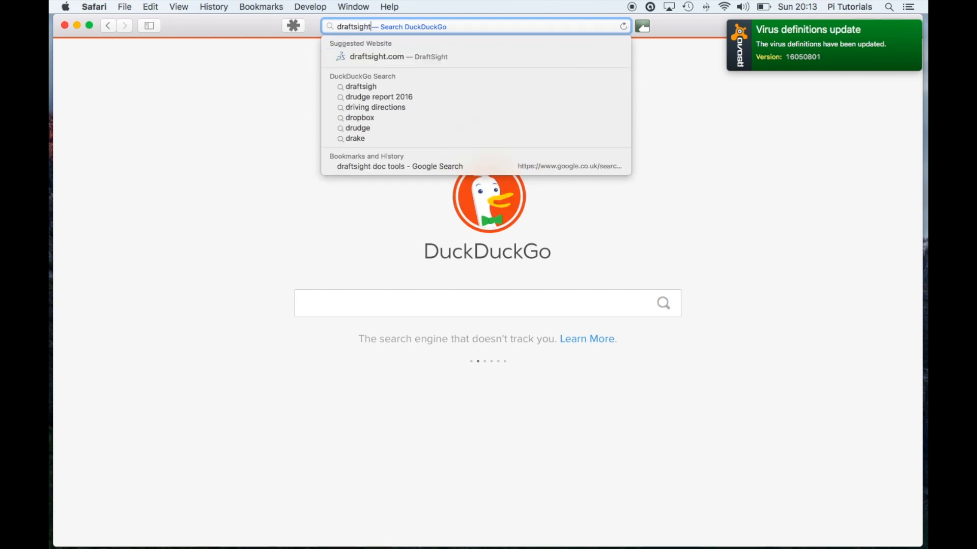
key("Return")
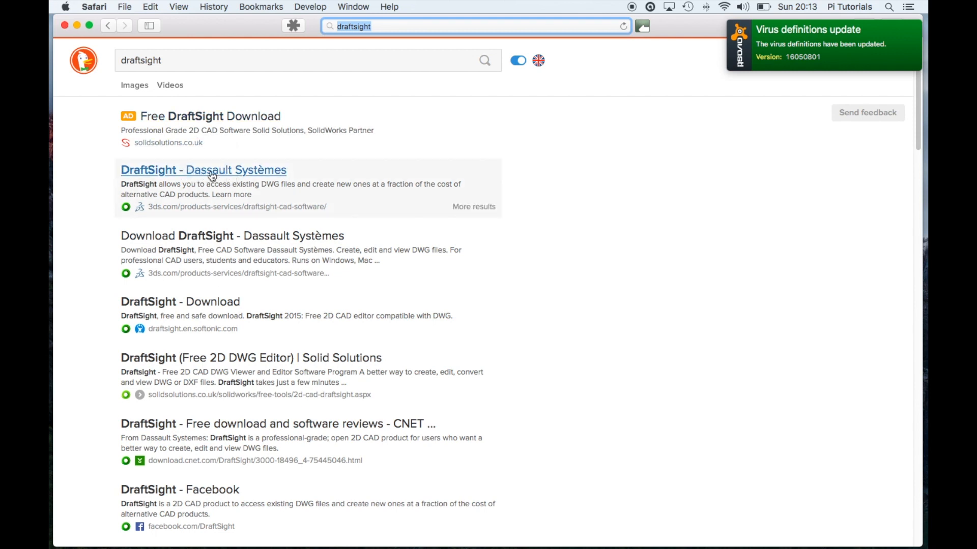
left_click(163, 173)
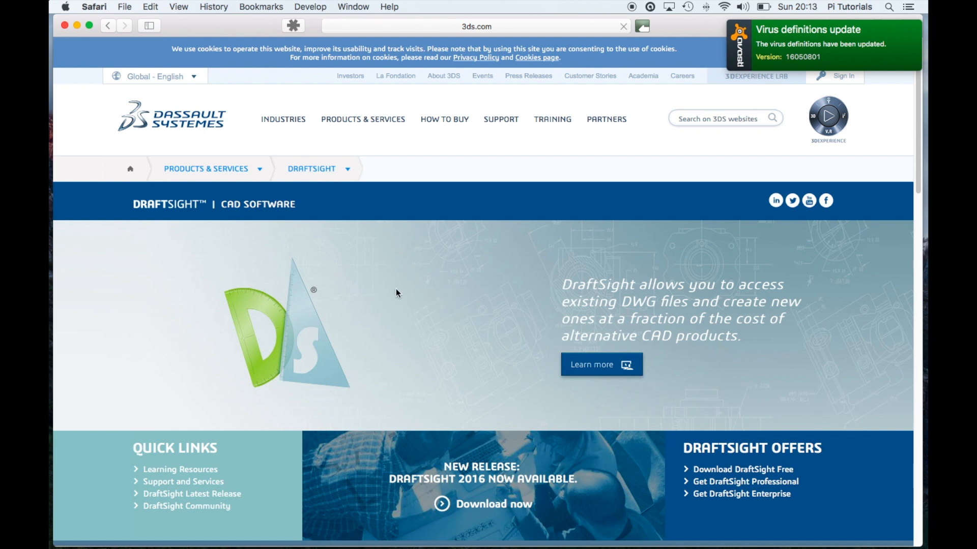
Step: Open the DraftSight 2016 free download page and review the versions offered and the operating-system notes
left_click(488, 506)
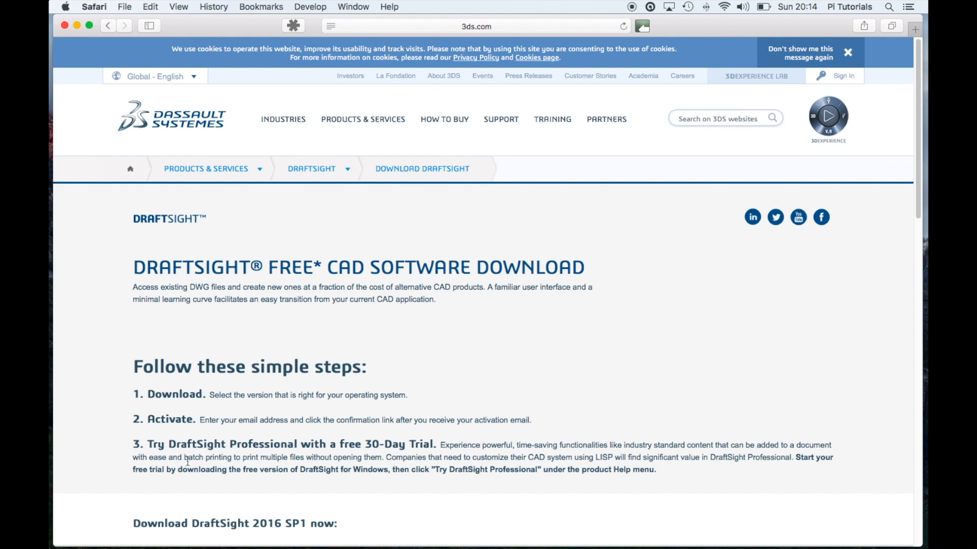
scroll(190, 525, "down", 1)
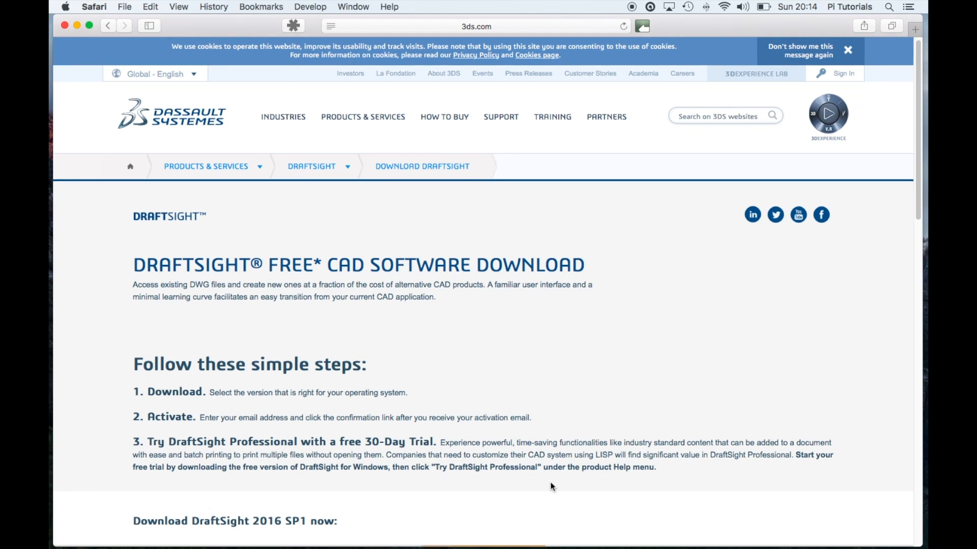
scroll(600, 373, "down", 9)
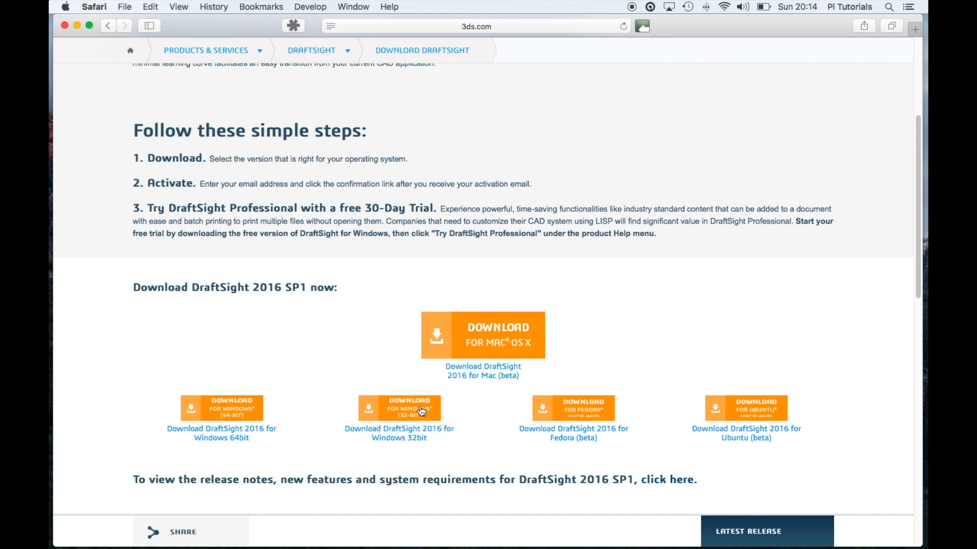
scroll(458, 364, "down", 1)
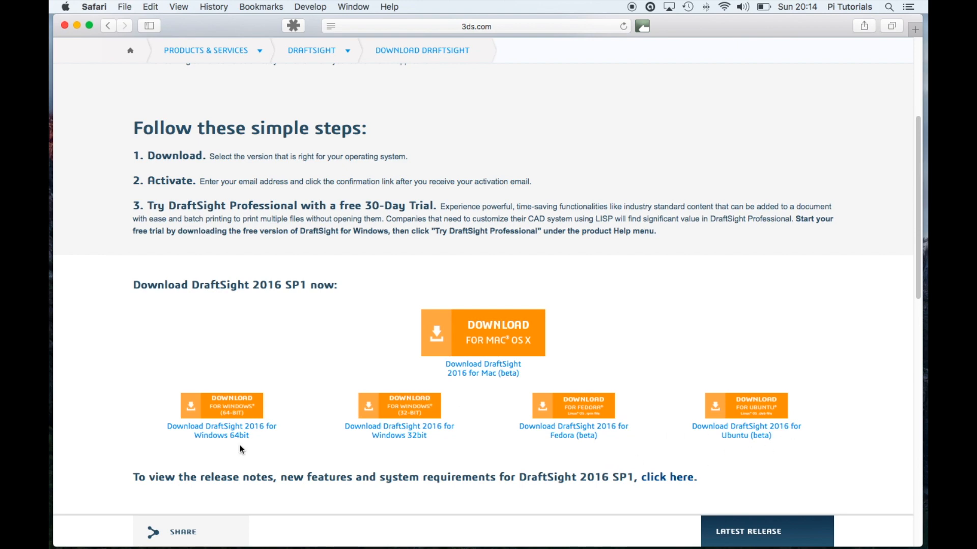
scroll(433, 399, "down", 15)
scroll(456, 410, "up", 4)
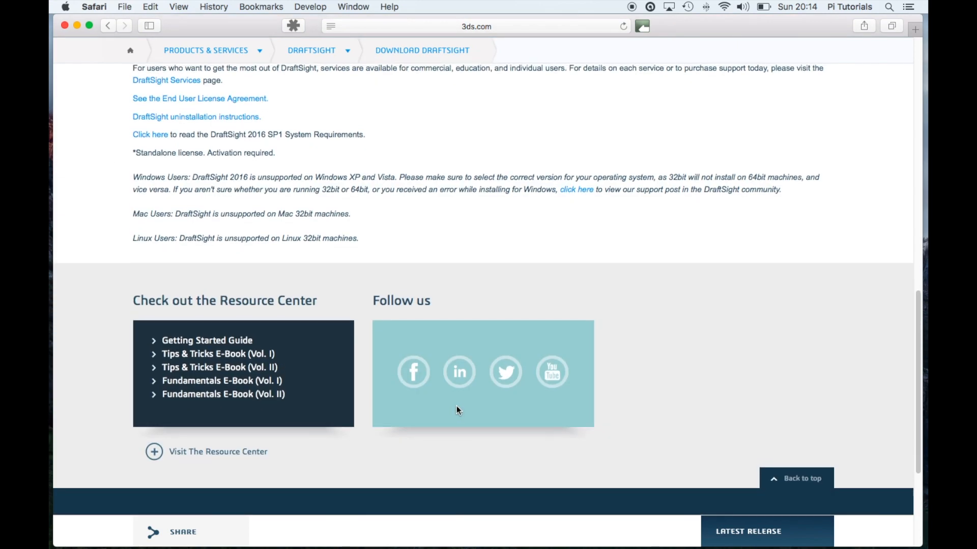
scroll(456, 407, "up", 12)
scroll(457, 407, "down", 5)
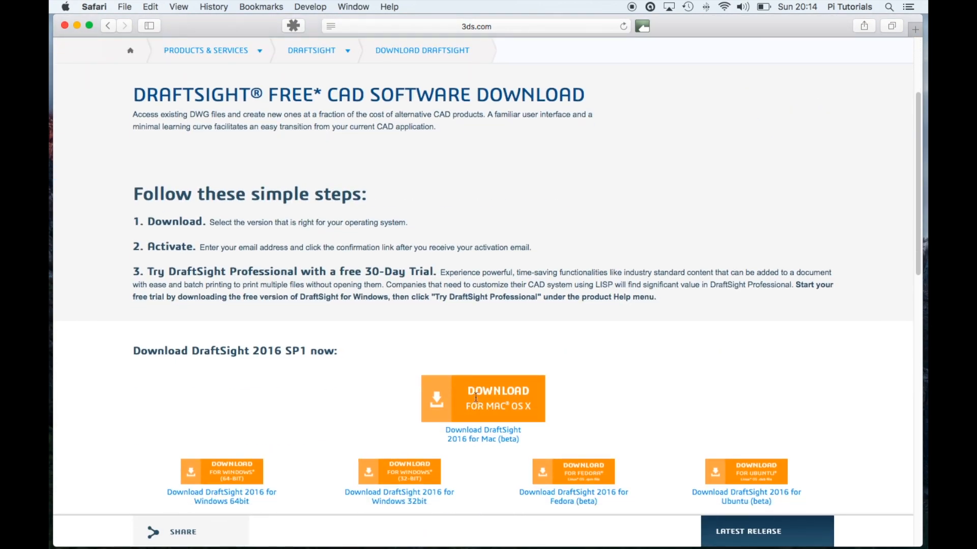
Step: Start downloading DraftSight 2016 for Mac OS X and accept its licence agreement
left_click(477, 403)
scroll(533, 355, "down", 20)
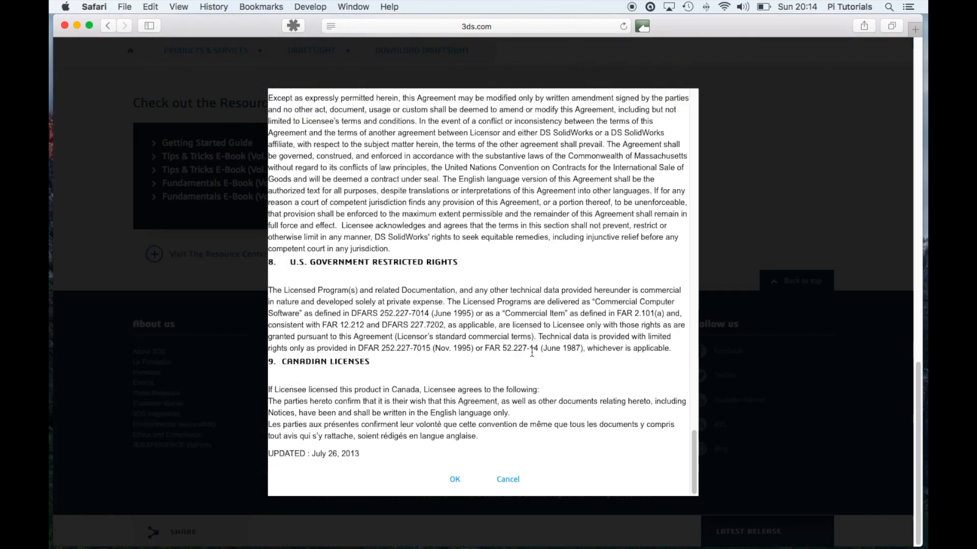
left_click(456, 481)
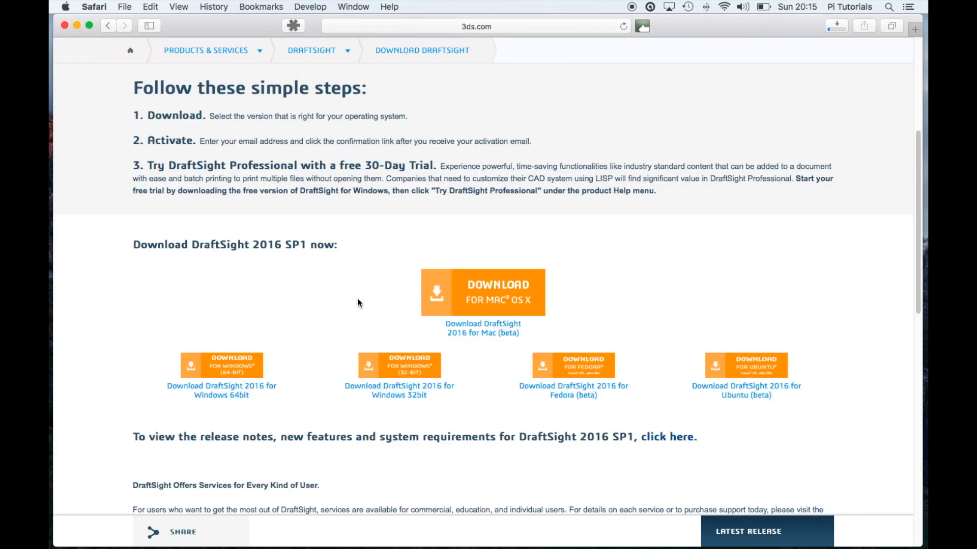
scroll(419, 237, "down", 1)
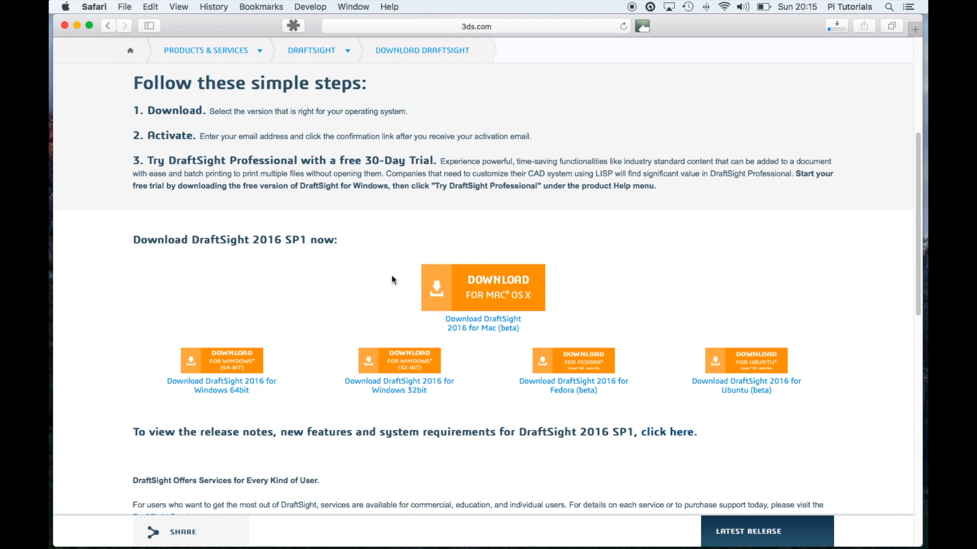
Step: Minimise the browser to switch to DraftSight, shift the drawing window slightly down and close the Home palette
left_click(77, 25)
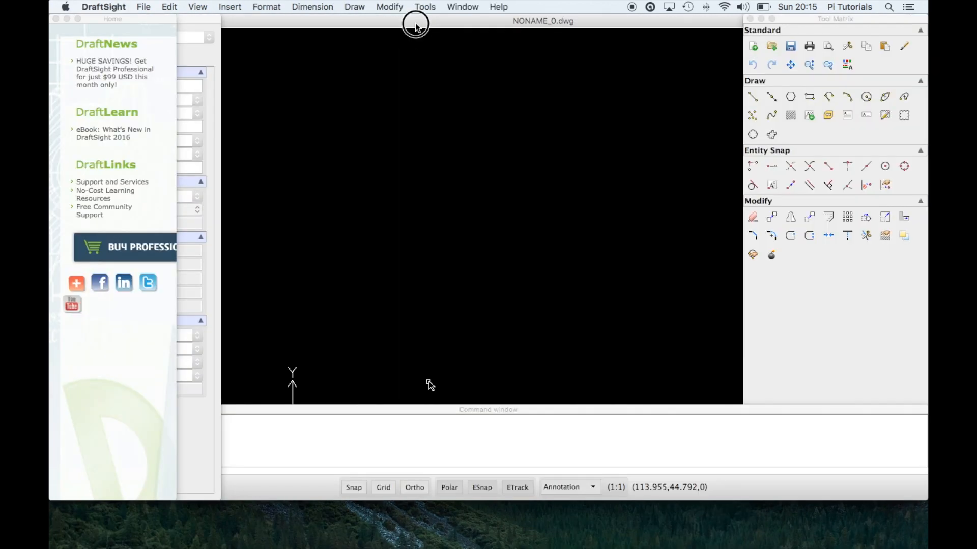
left_click(413, 26)
left_click_drag(401, 25, 422, 33)
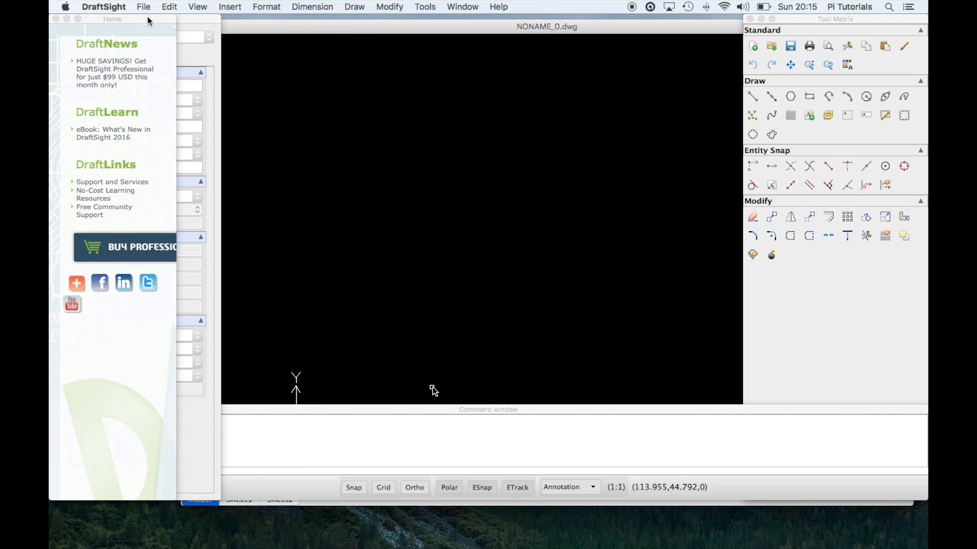
left_click(56, 20)
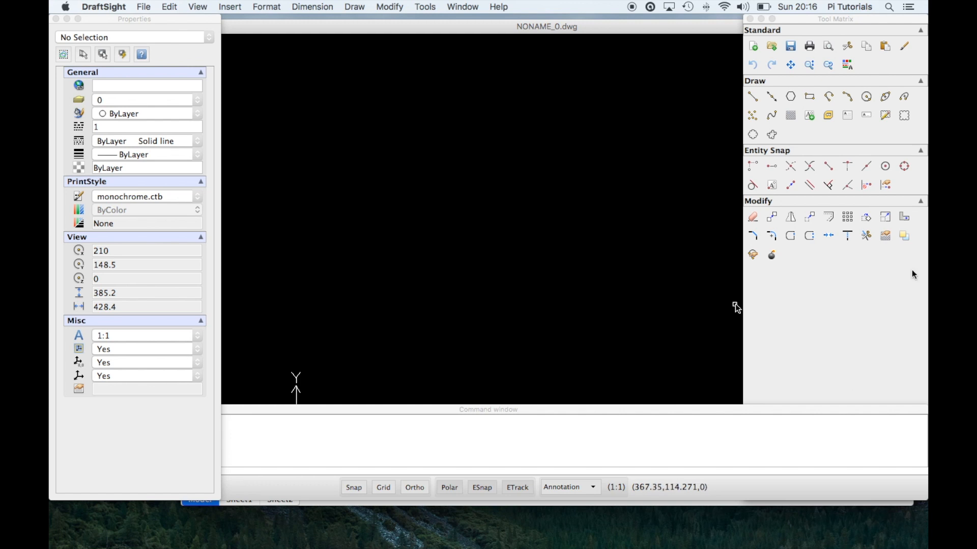
left_click(390, 7)
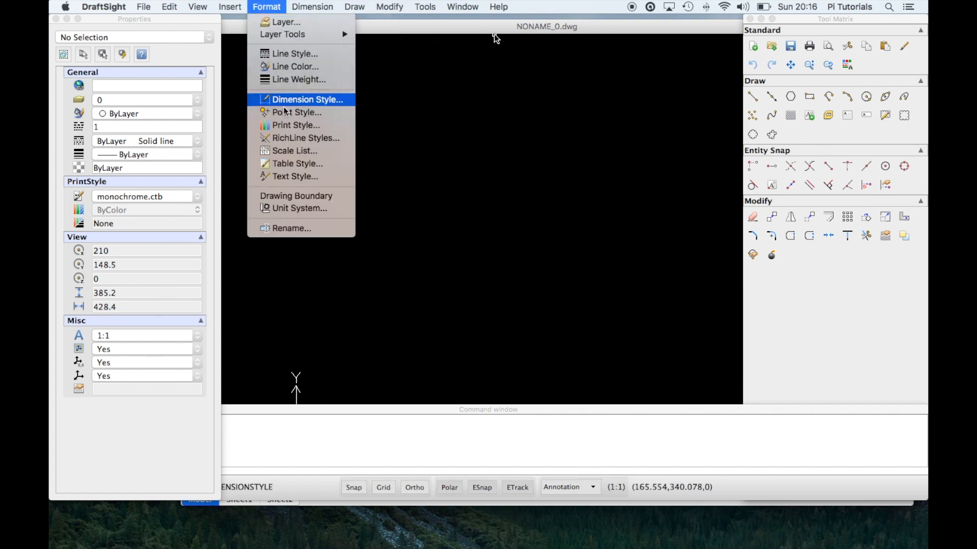
mouse_move(315, 5)
mouse_move(169, 7)
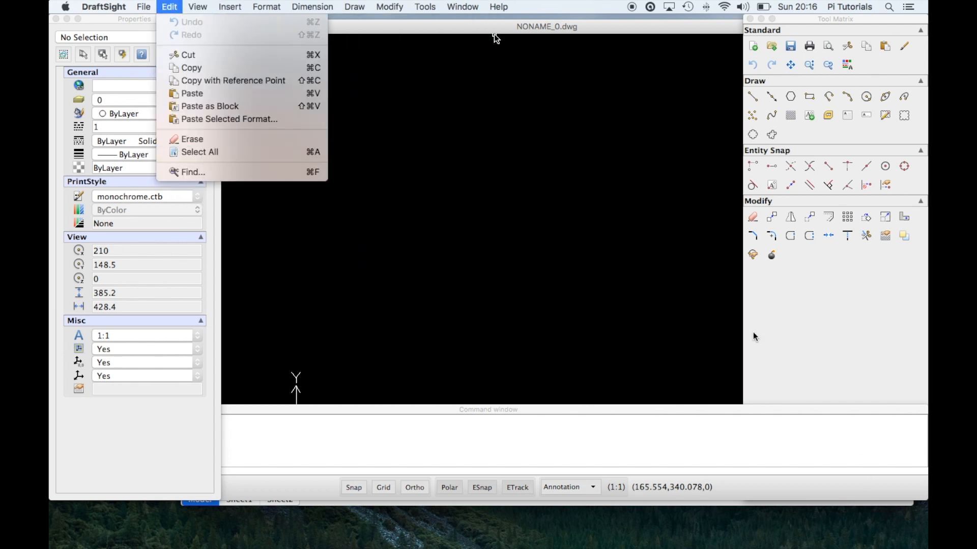
left_click(558, 34)
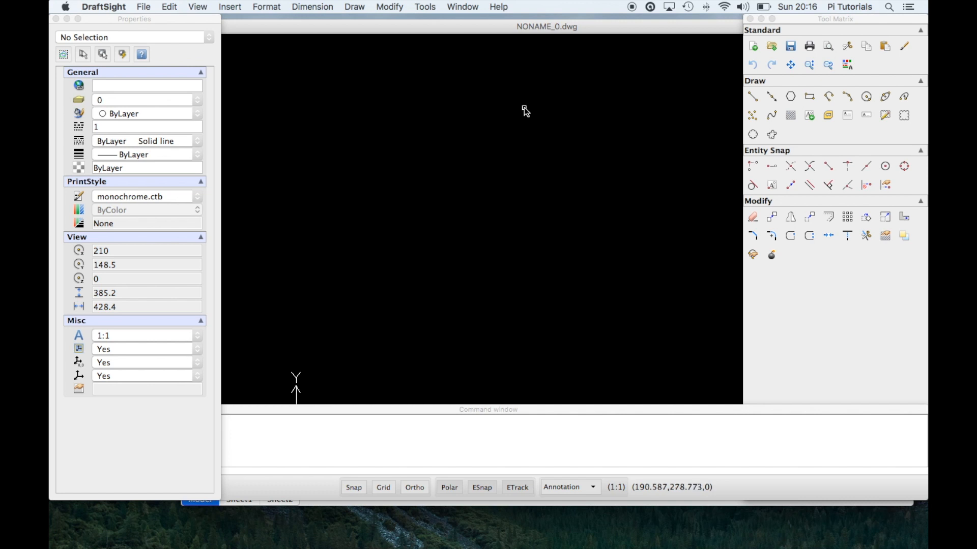
Step: Move the drawing window clear of the Properties palette and lower the Command window so its command line is exposed
mouse_move(413, 33)
left_mouse_down()
mouse_move(477, 30)
mouse_move(456, 31)
left_mouse_up()
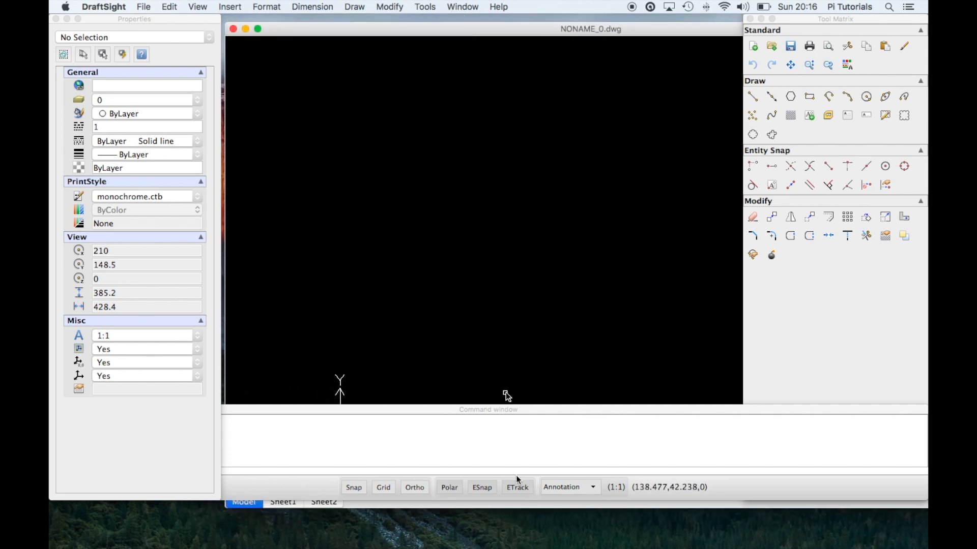
left_click_drag(499, 416, 499, 451)
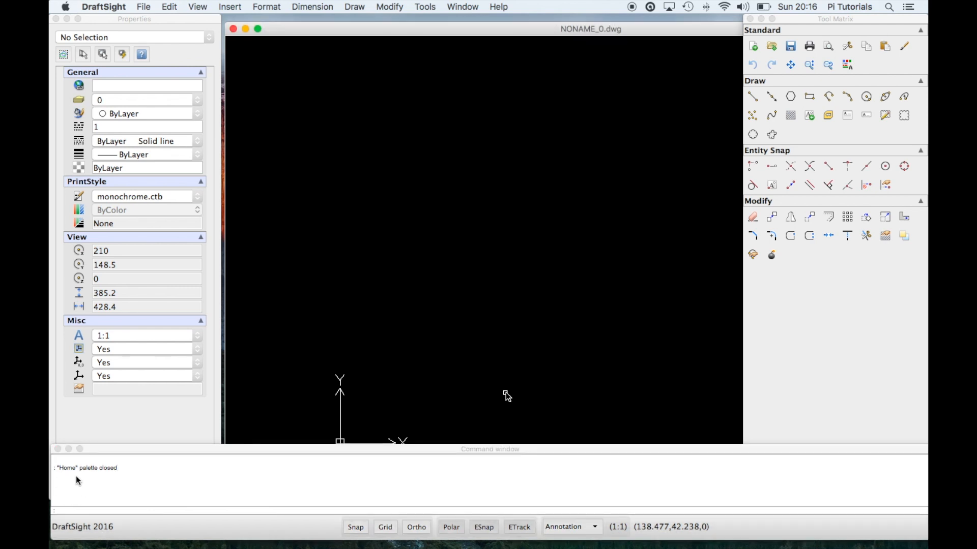
left_click(74, 511)
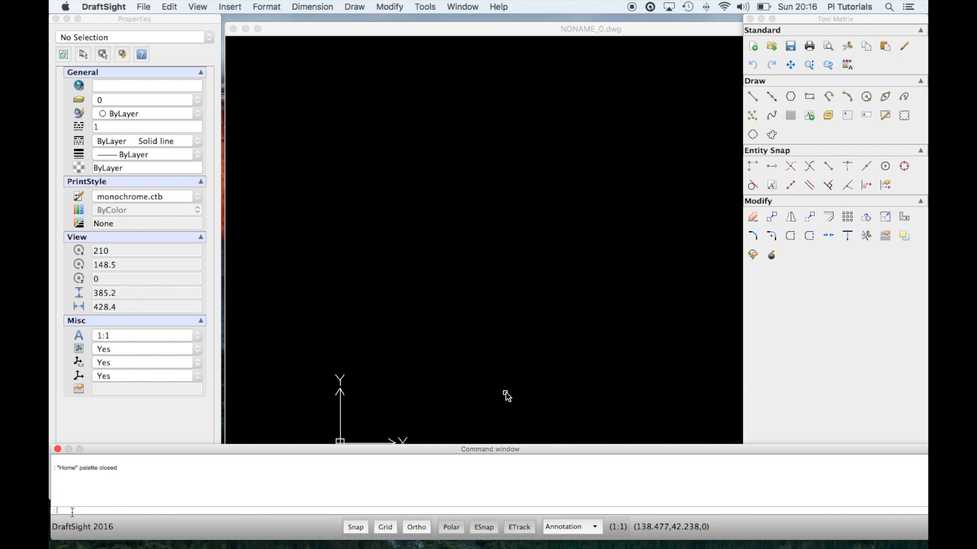
type("hello")
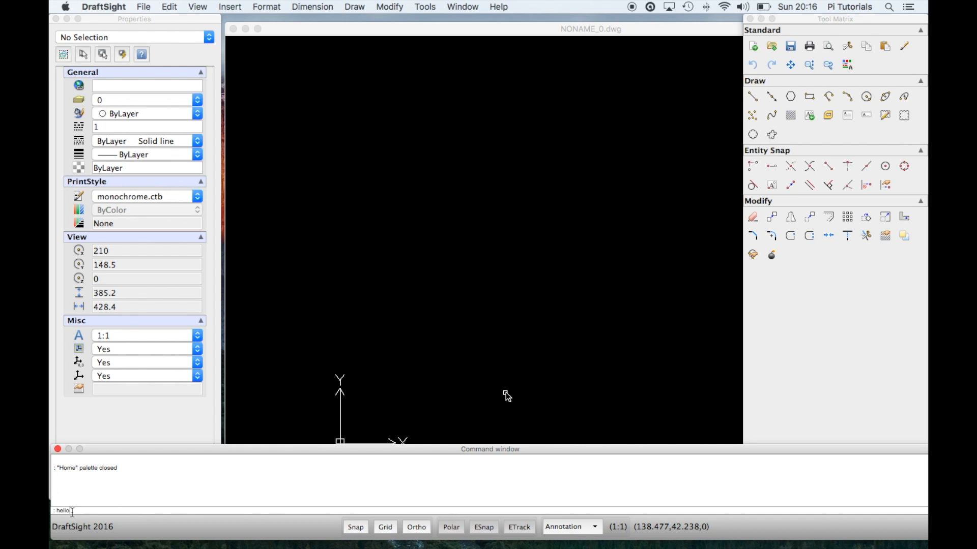
key("BackSpace")
key("BackSpace")
key("BackSpace")
key("BackSpace")
key("BackSpace")
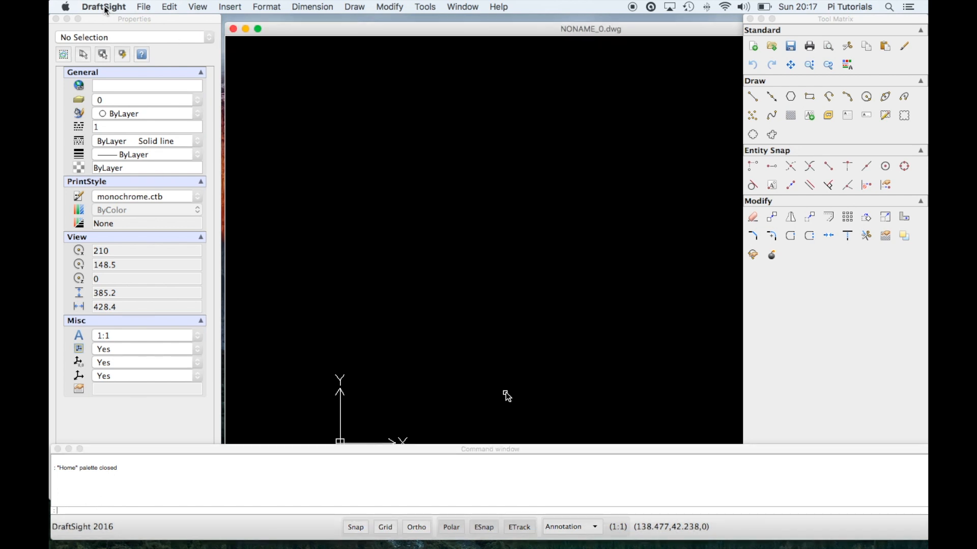
Step: Set the command window text size to 14 in the display settings of the System Options preferences and apply it
left_click(104, 7)
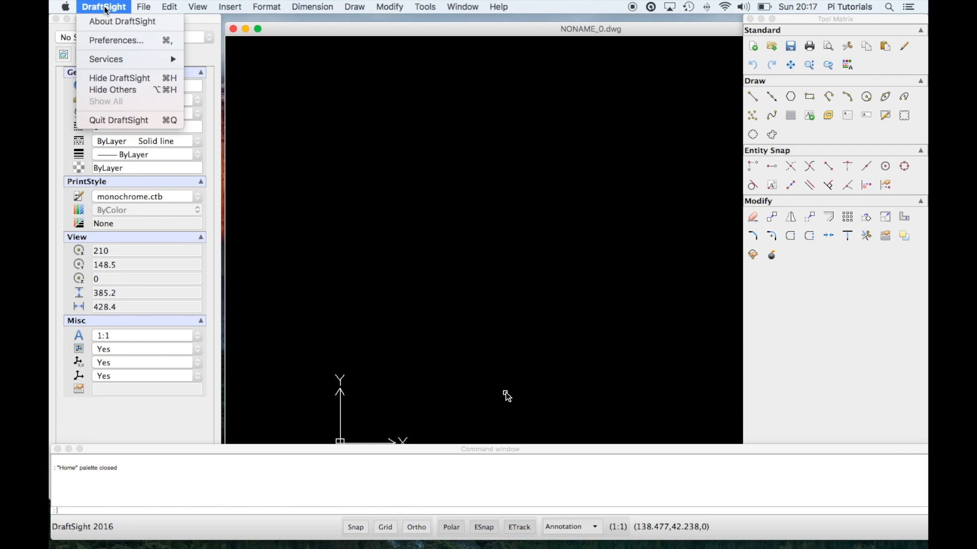
left_click(101, 40)
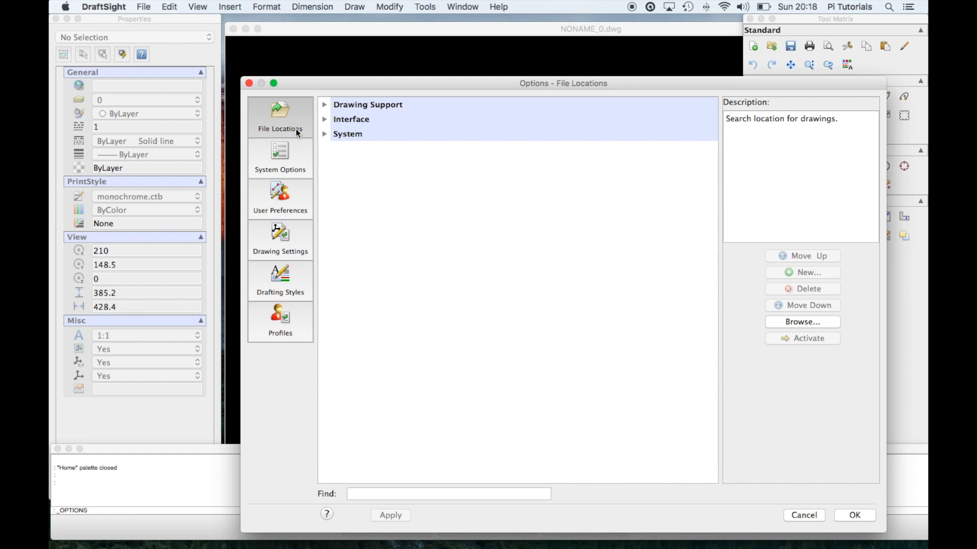
left_click(291, 202)
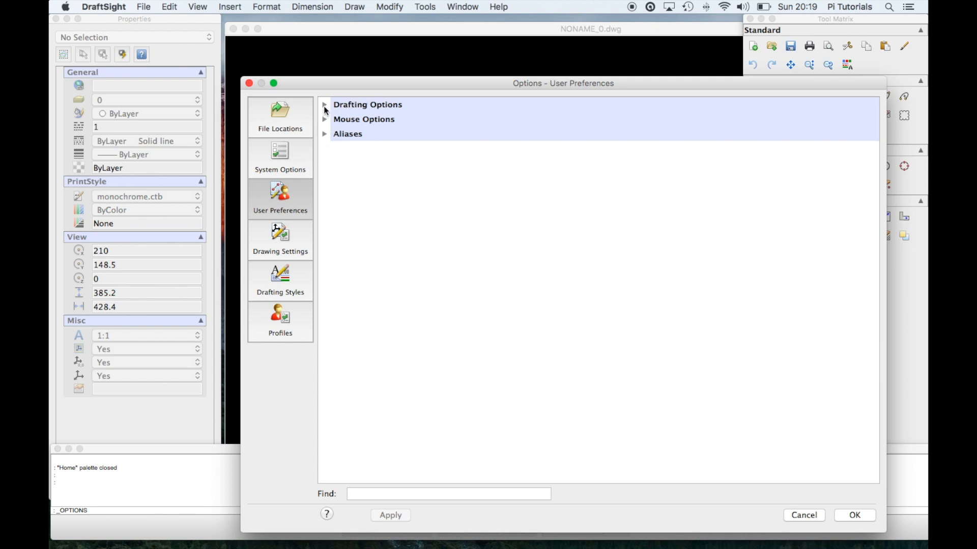
left_click(292, 147)
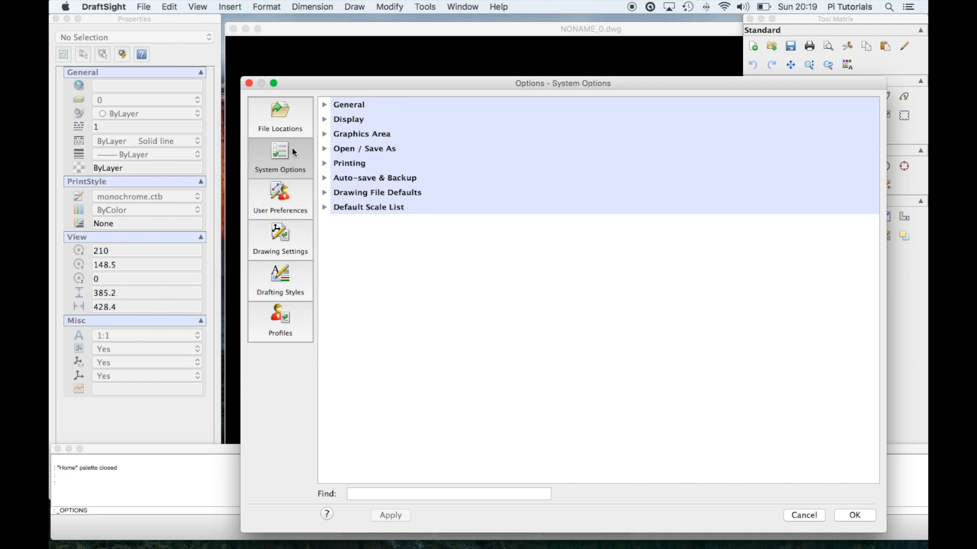
left_click(325, 120)
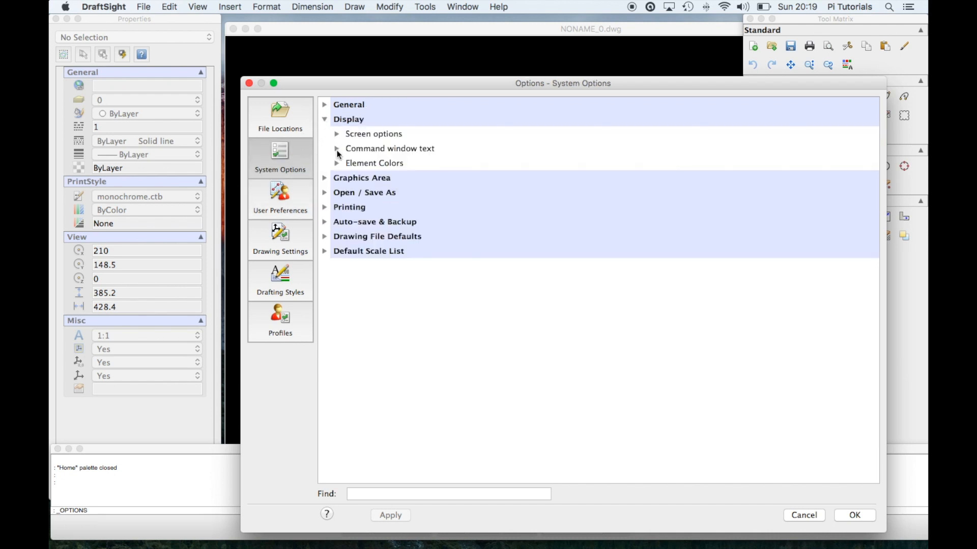
left_click(337, 150)
left_click(591, 186)
left_click(591, 187)
left_click(591, 187)
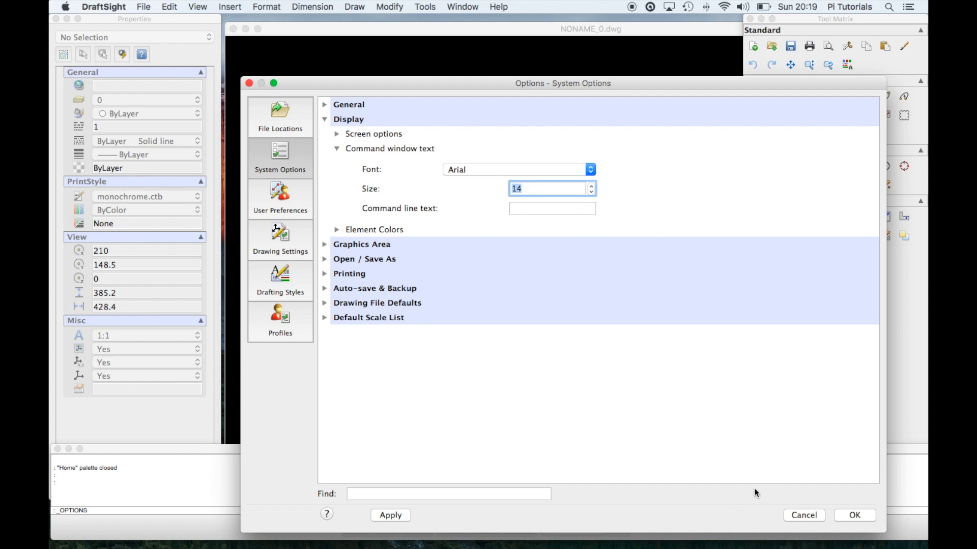
left_click(859, 516)
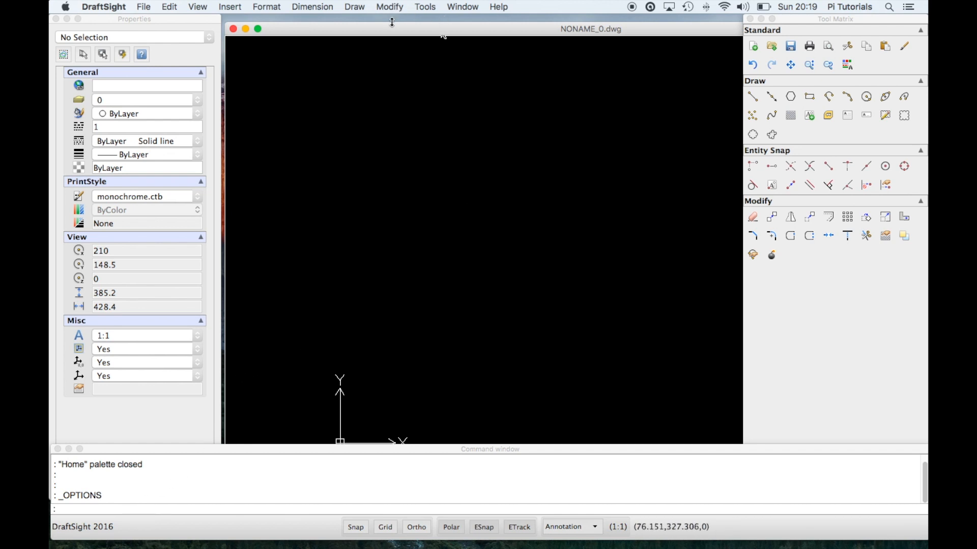
Step: Place the drawing window in the desktop's upper-left corner above the Command window and pull the Properties and Tool Matrix palettes over it
mouse_move(389, 34)
left_mouse_down()
mouse_move(366, 22)
mouse_move(329, 24)
mouse_move(386, 22)
mouse_move(296, 13)
mouse_move(387, 23)
left_mouse_up()
mouse_move(205, 22)
left_mouse_down()
mouse_move(327, 47)
mouse_move(268, 44)
mouse_move(302, 50)
mouse_move(305, 32)
mouse_move(399, 44)
mouse_move(338, 41)
mouse_move(325, 50)
left_mouse_up()
left_click_drag(374, 27, 203, 16)
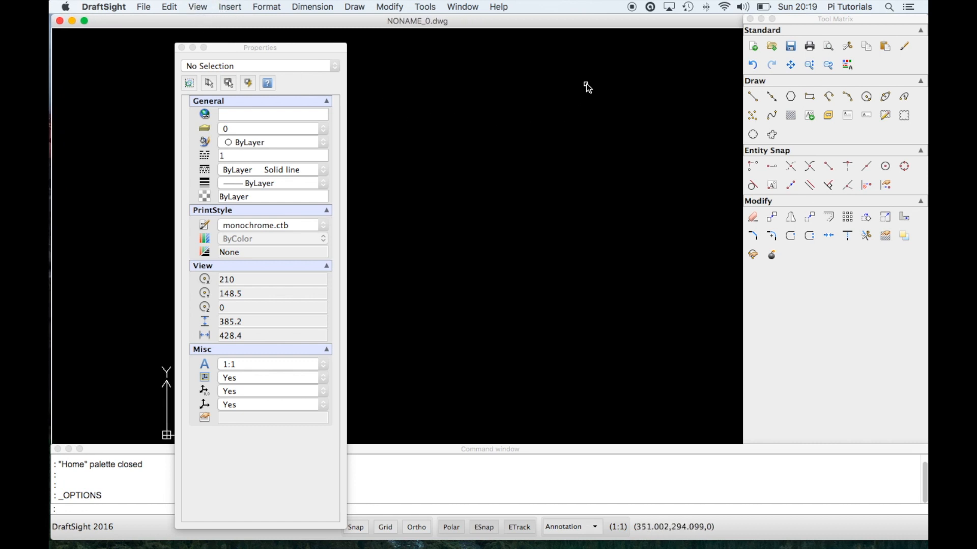
left_click_drag(857, 21, 626, 36)
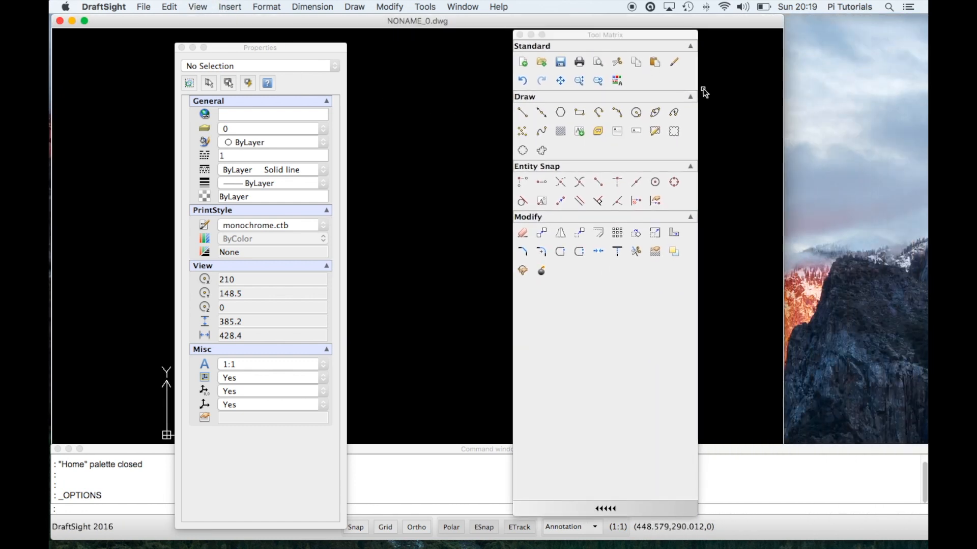
mouse_move(727, 20)
left_mouse_down()
mouse_move(735, 108)
mouse_move(733, 13)
left_mouse_up()
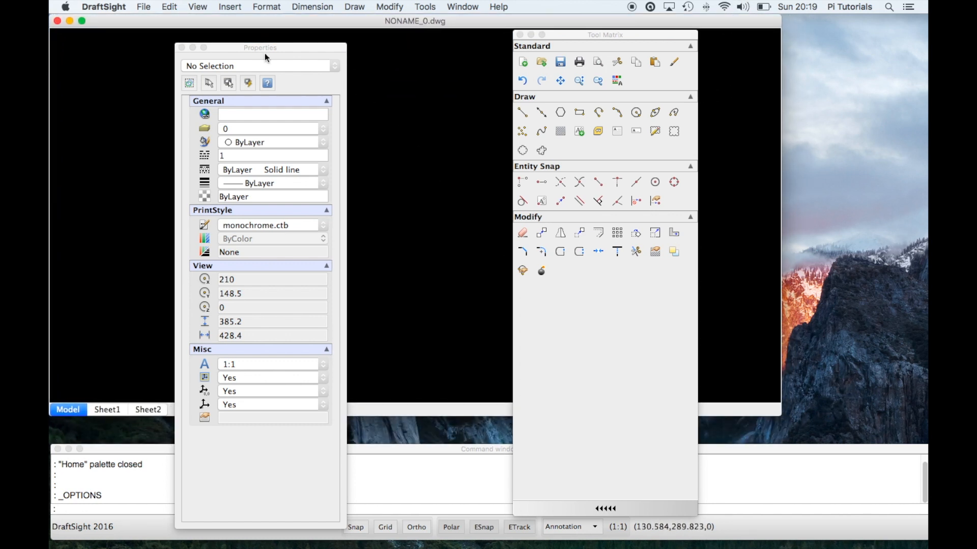
Step: Close the Properties palette and enlarge the drawing window to fill the space above the Command window
left_click(182, 47)
mouse_move(780, 416)
left_mouse_down()
mouse_move(913, 432)
mouse_move(923, 445)
left_mouse_up()
Step: Move the Tool Matrix palette to the desktop's right edge and narrow it to six tool icons per row
left_click_drag(581, 34, 809, 18)
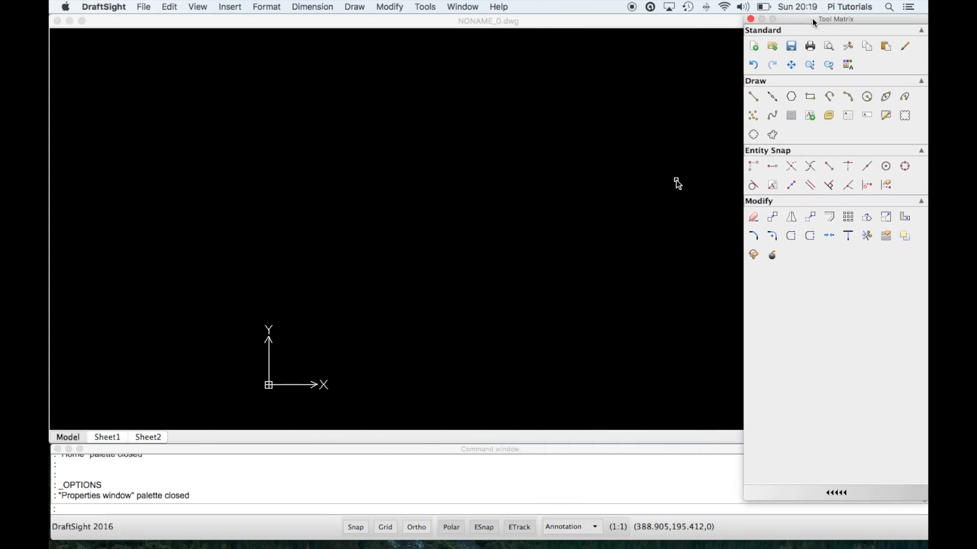
left_click(742, 305)
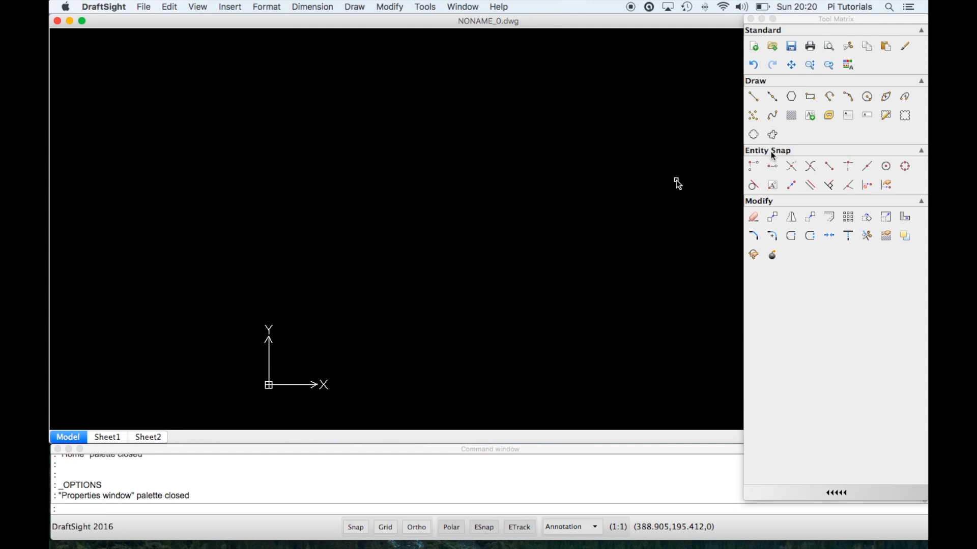
left_click_drag(744, 337, 823, 336)
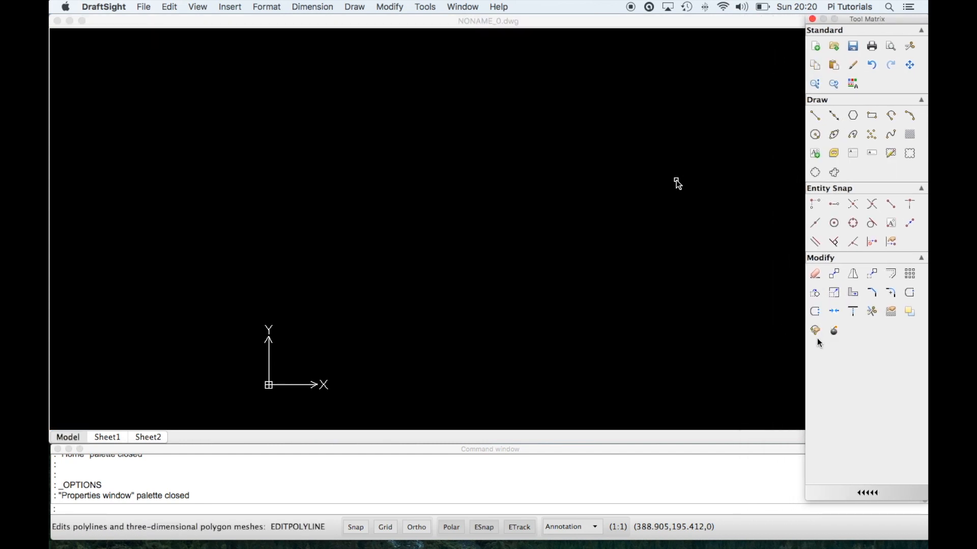
left_click(705, 288)
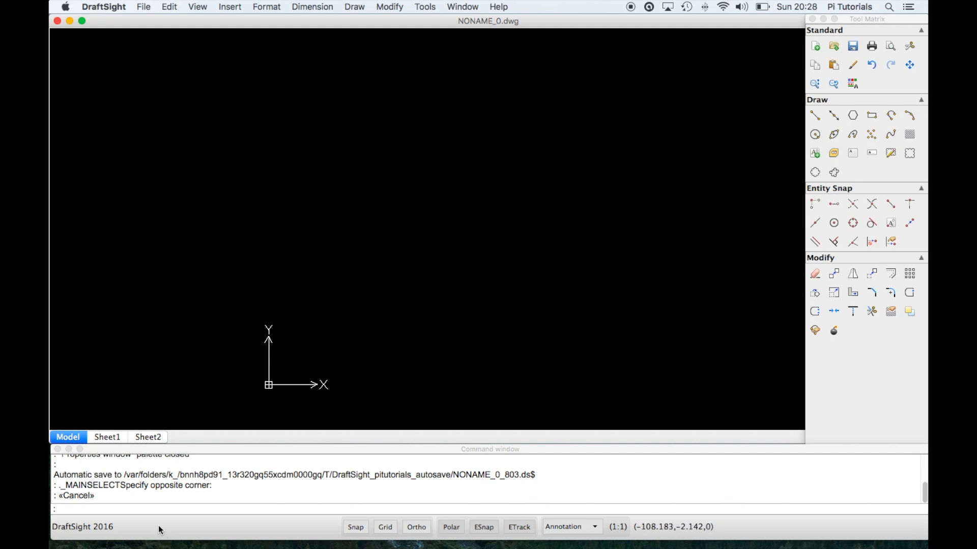
Step: Open the unit system settings with the UNITS command, choose Millimeters as the block units format and accept the settings
left_click(100, 458)
left_click(64, 440)
scroll(363, 297, "down", 1)
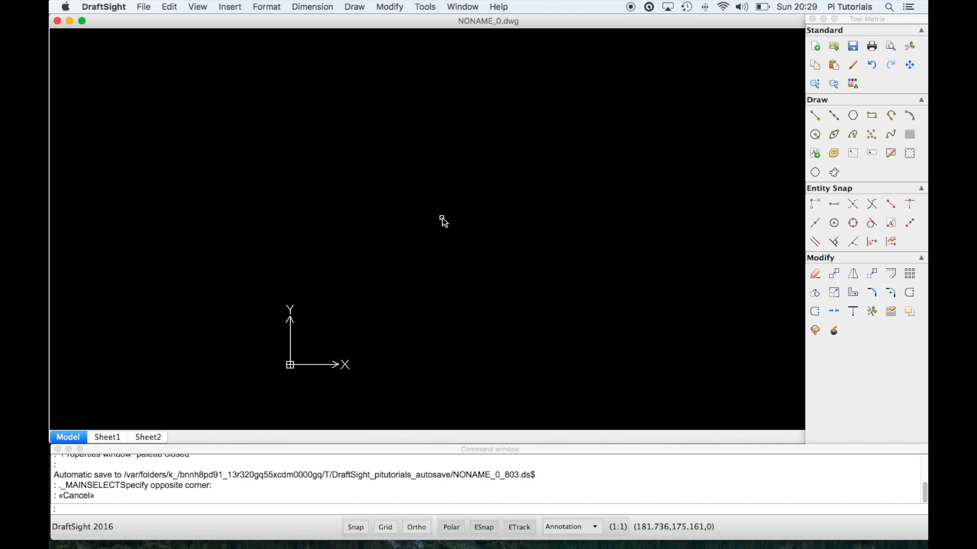
type("units")
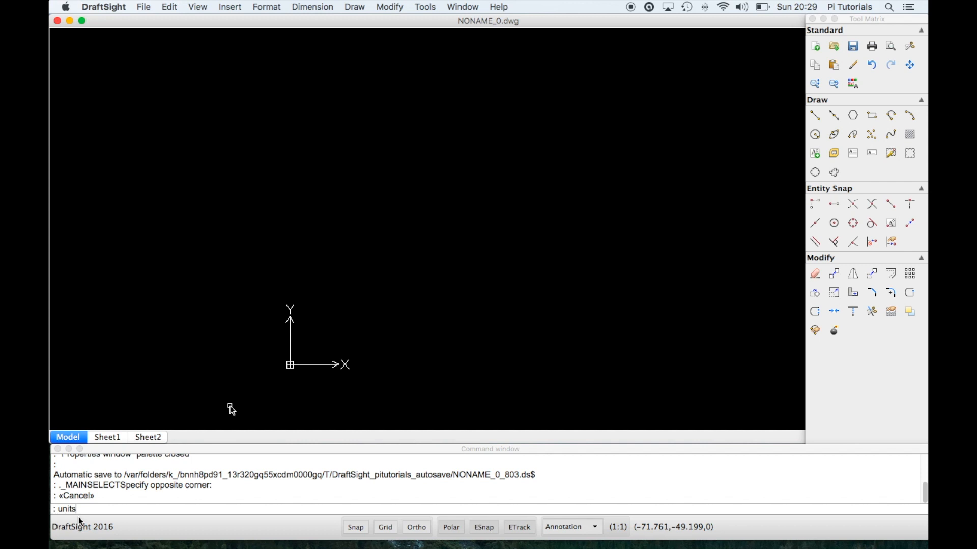
key("Return")
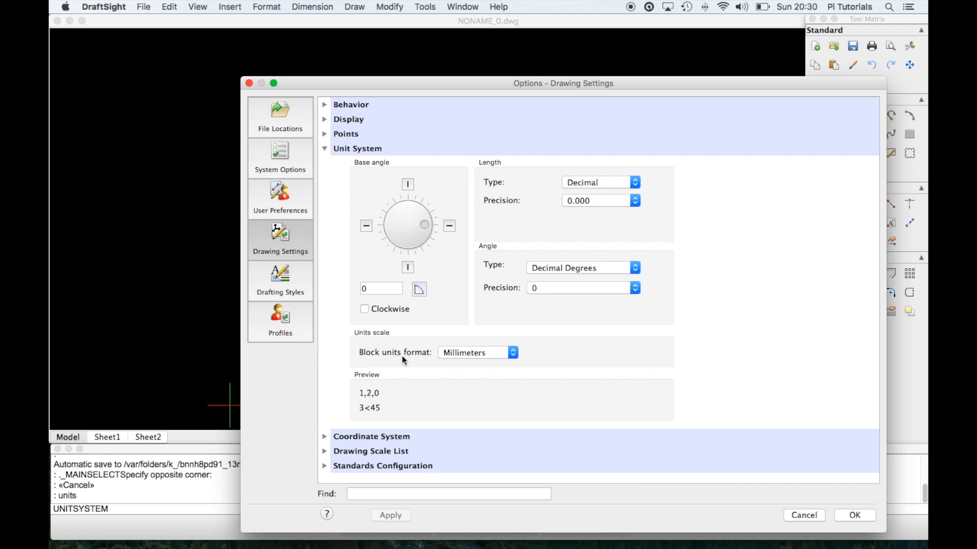
left_click(467, 356)
left_click(473, 355)
left_click(478, 352)
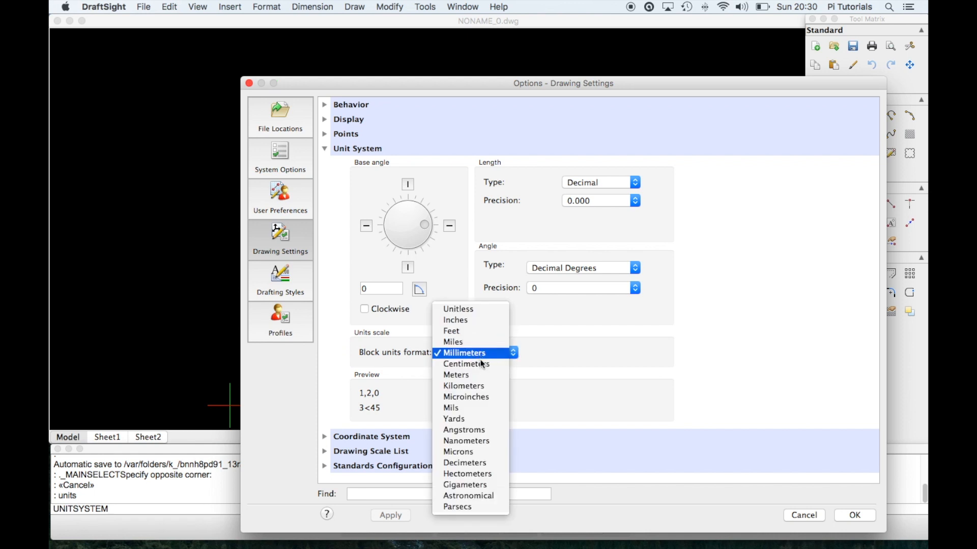
left_click(476, 353)
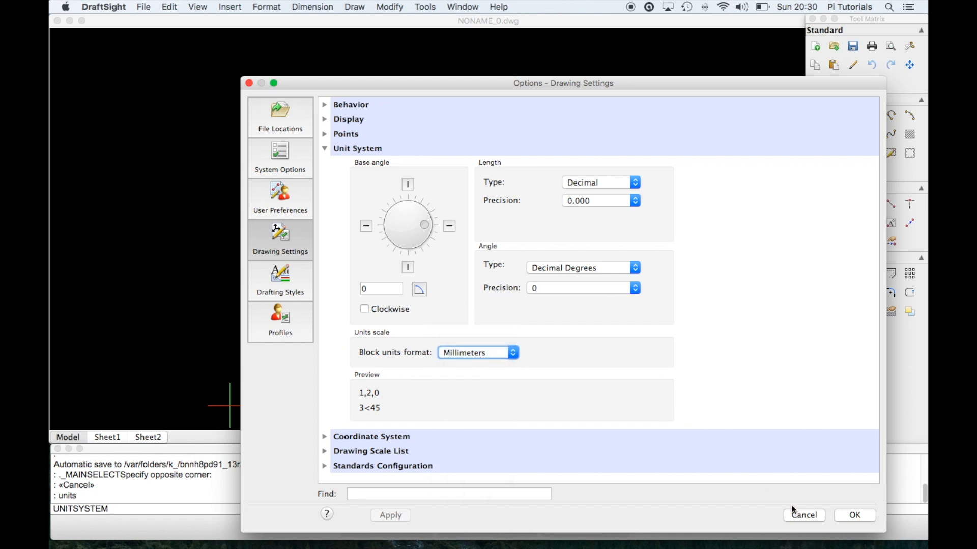
left_click(855, 515)
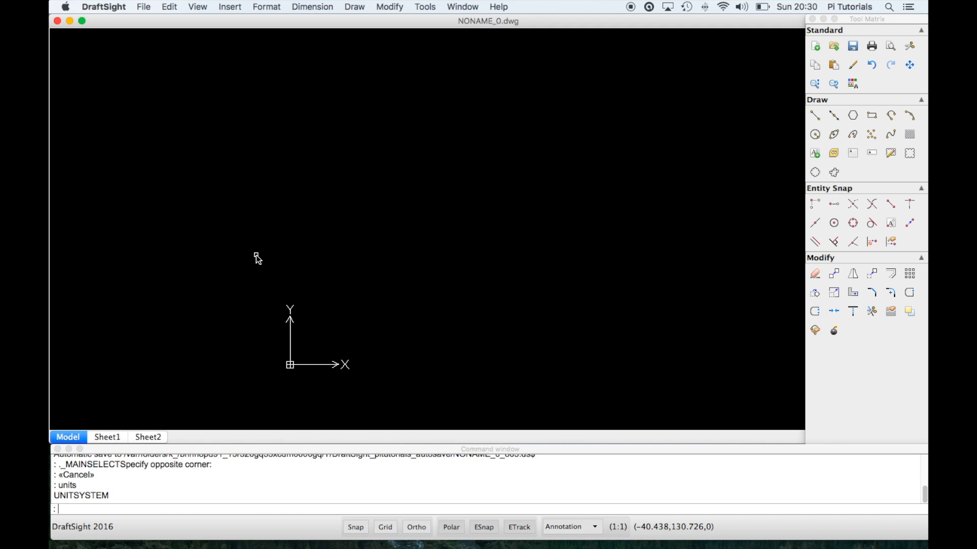
Step: Look through the Sheet1 and Sheet2 layouts and return to Sheet1
left_click(107, 440)
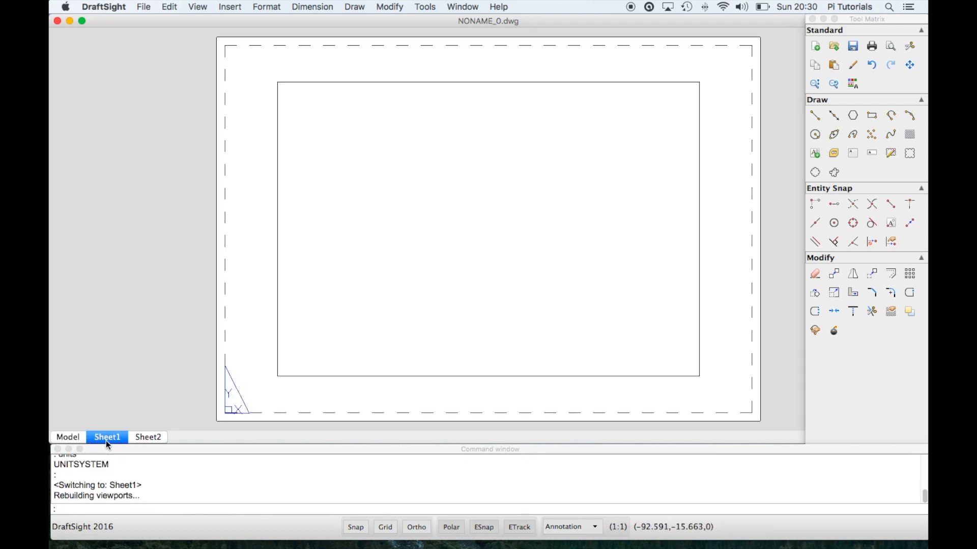
left_click(147, 439)
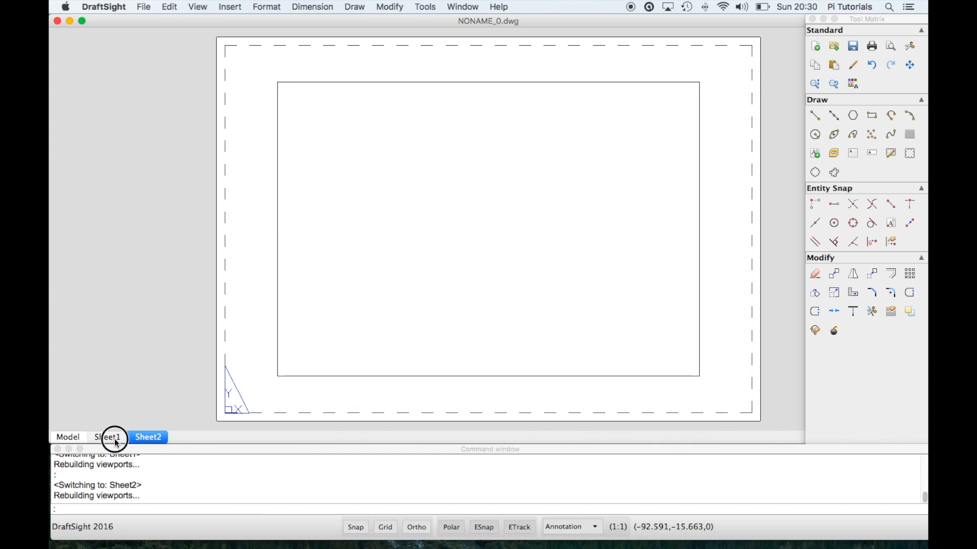
left_click(115, 439)
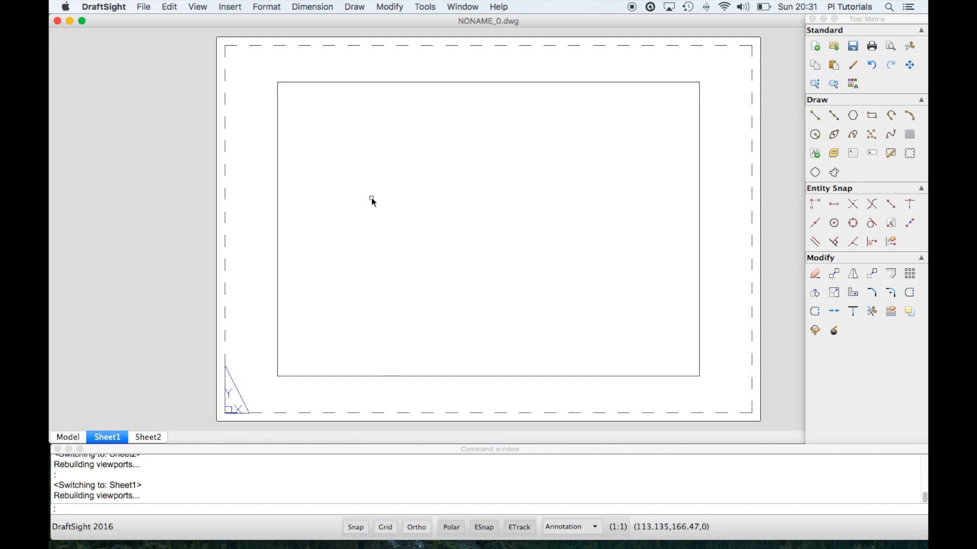
Step: Select the viewport frame on Sheet1, activate the viewport and switch back to model space
left_click(402, 82)
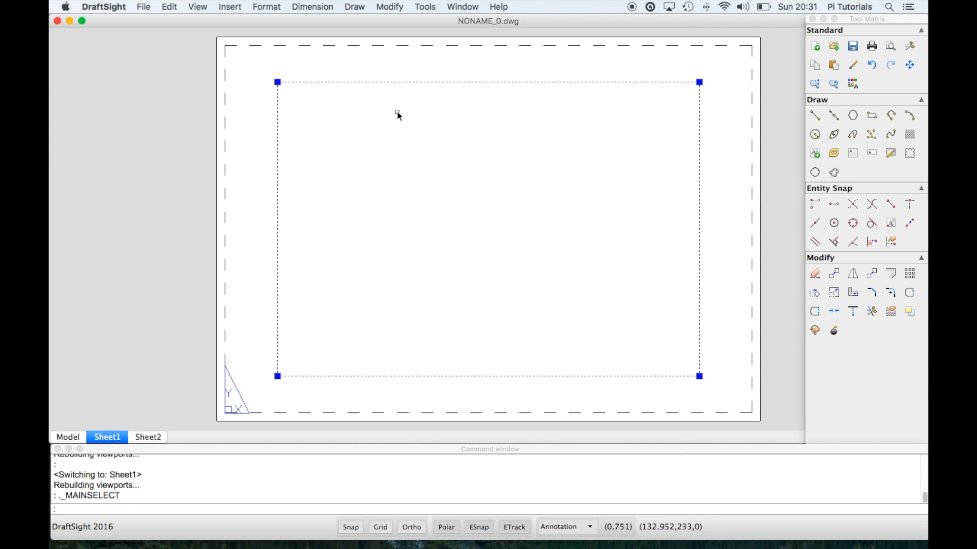
double_click(430, 193)
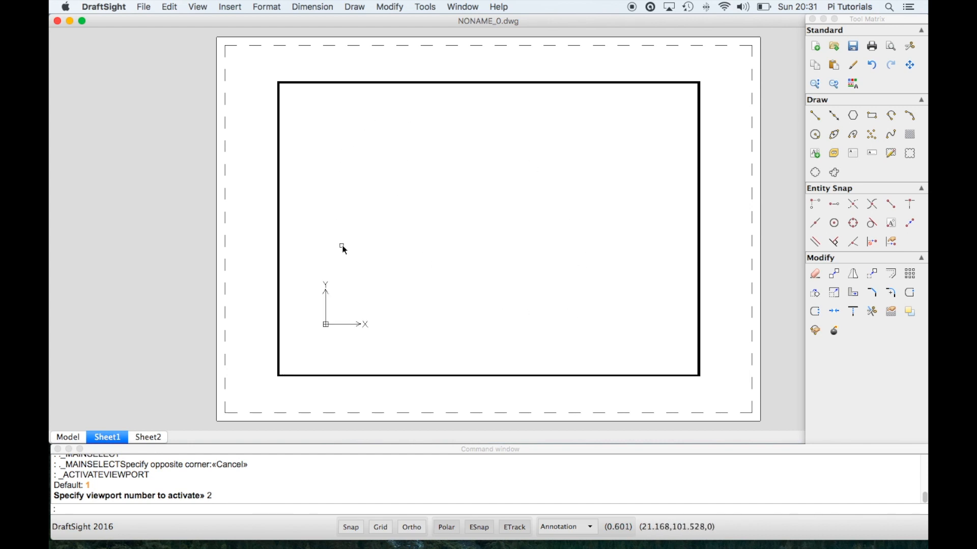
left_click(75, 437)
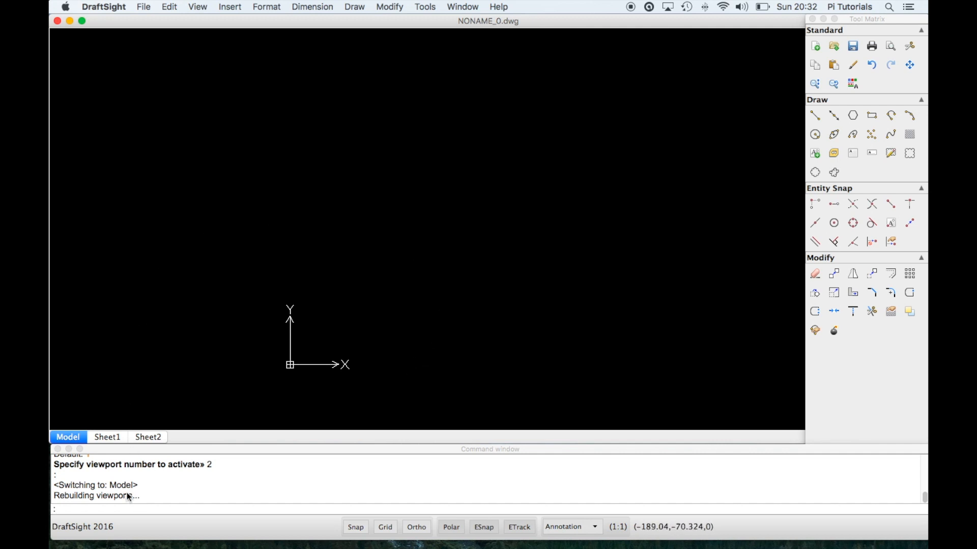
Step: Draw a circle with the 3Point option through three freehand points up and right of the origin, starting at about (136, 139)
left_click(128, 511)
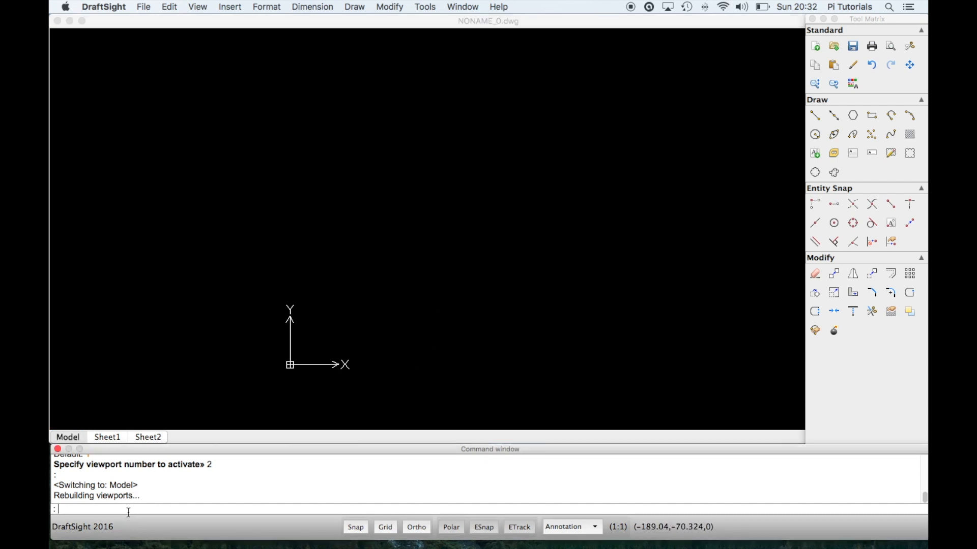
left_click(188, 522)
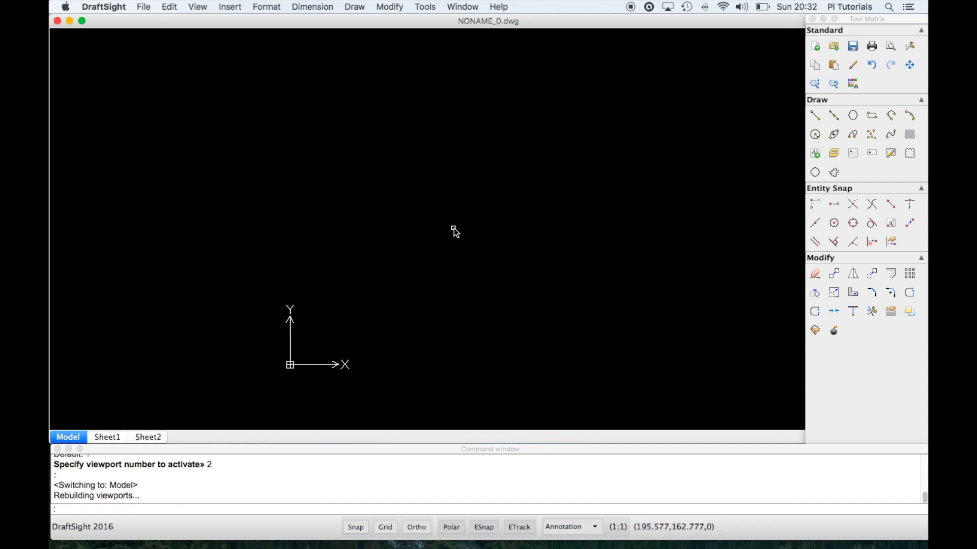
type("c")
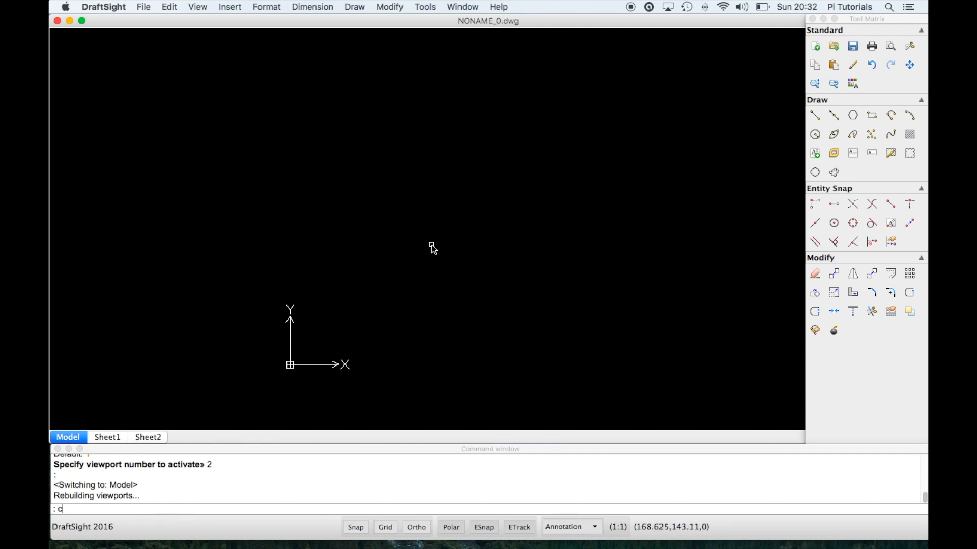
key("Return")
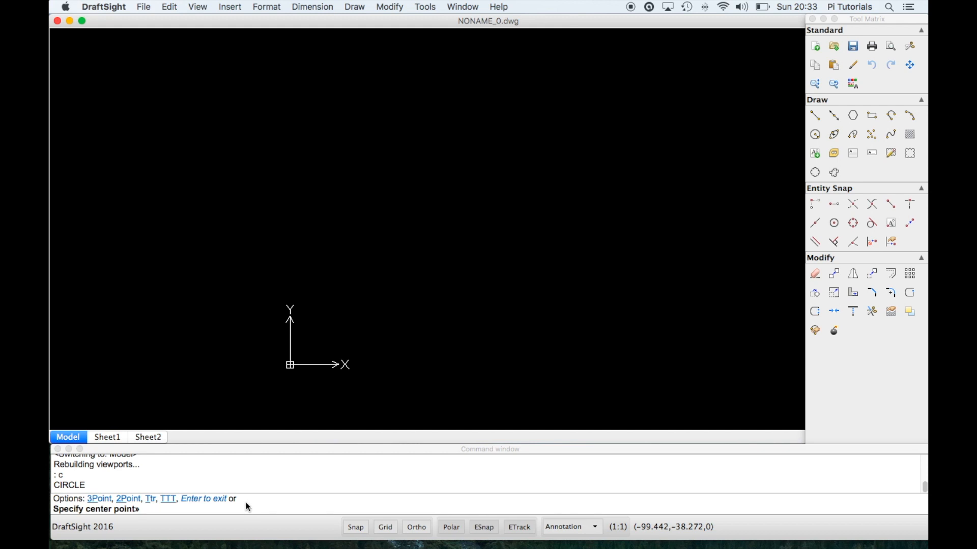
type("3p")
key("Return")
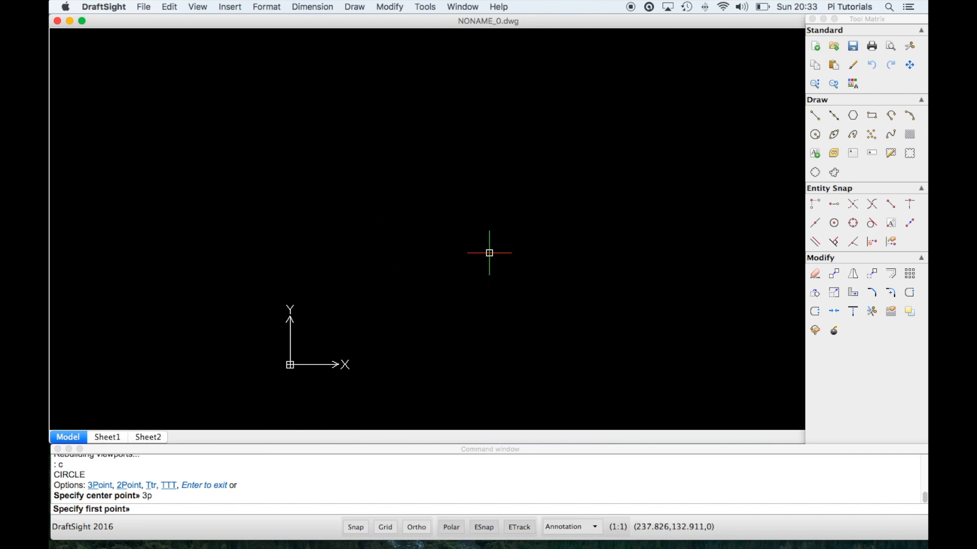
left_click(404, 248)
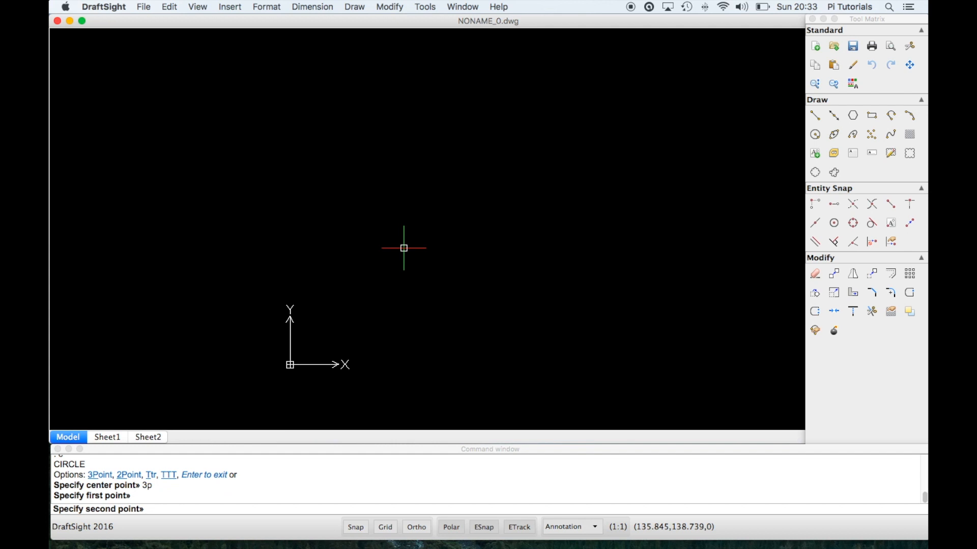
left_click(509, 293)
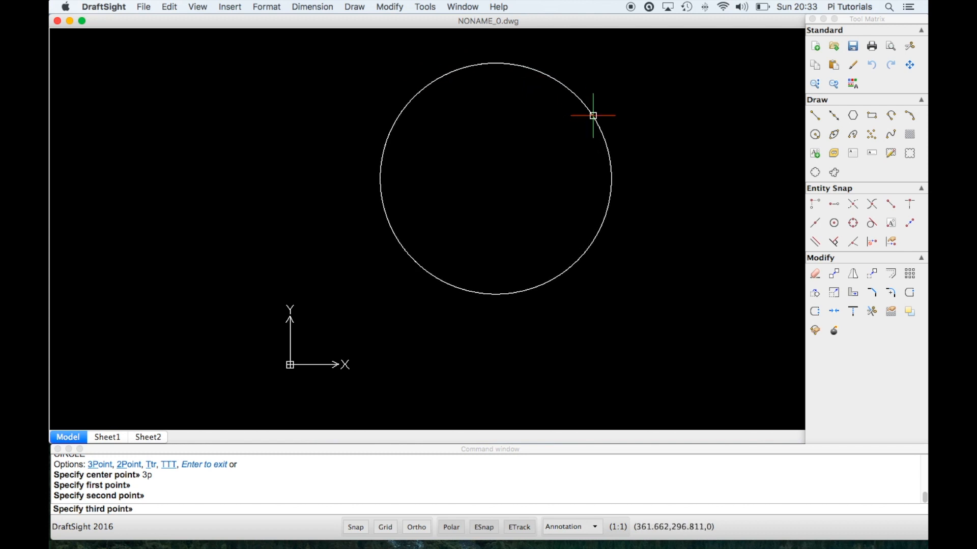
left_click(594, 120)
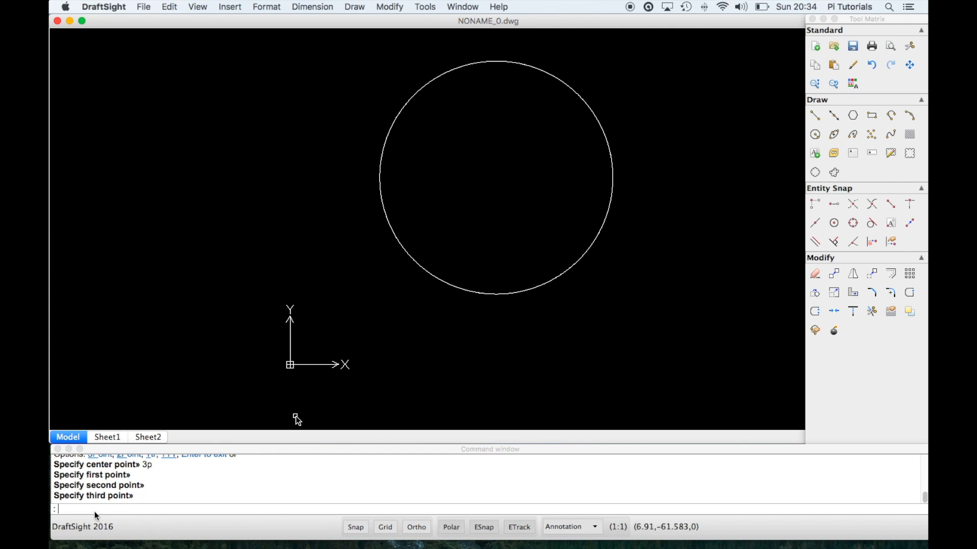
Step: Draw a second, smaller circle by centre and radius, up and left of the origin and clear of the first circle
scroll(397, 312, "down", 1)
type("c")
key("Return")
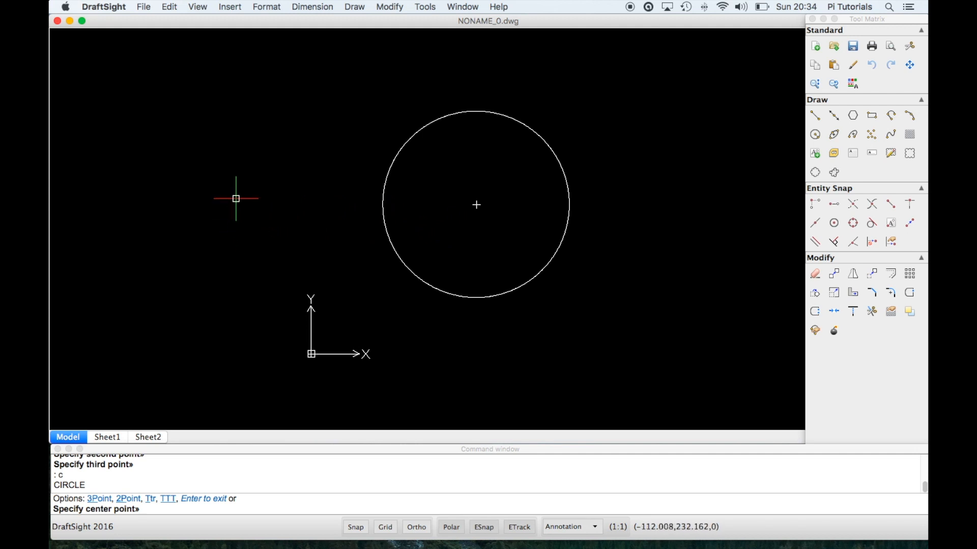
left_click(227, 186)
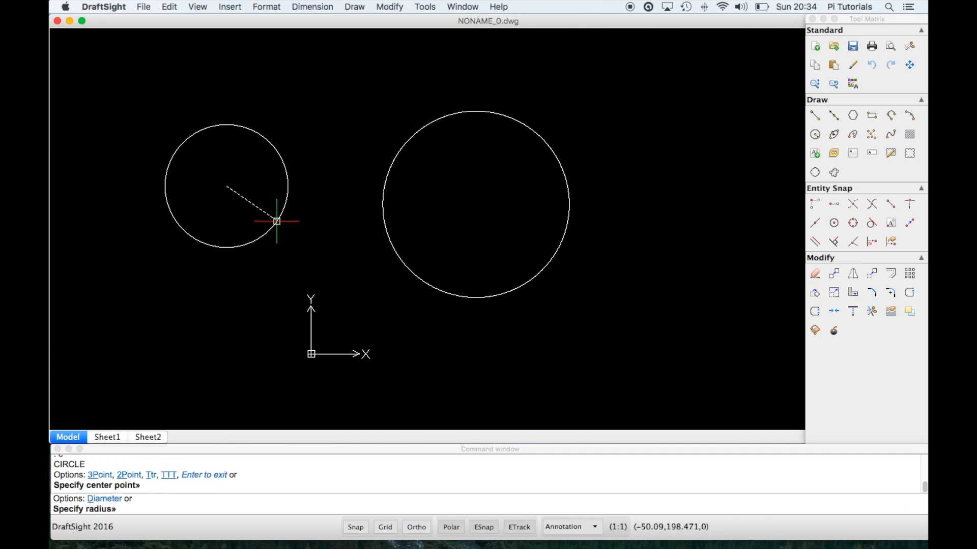
left_click(282, 225)
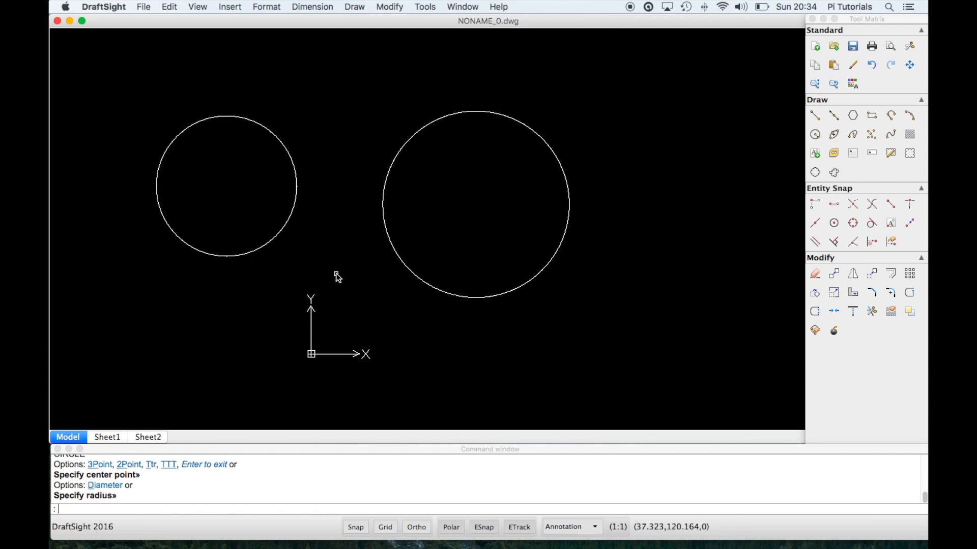
Step: Draw an open zigzag of four connected line segments around the origin, ending between the two circles
type("l")
key("Return")
left_click(194, 326)
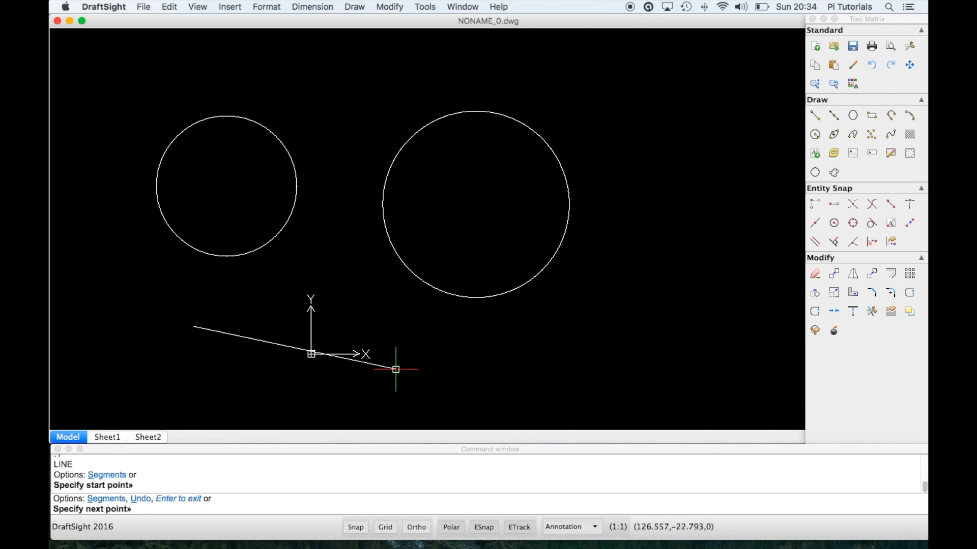
left_click(454, 366)
left_click(362, 270)
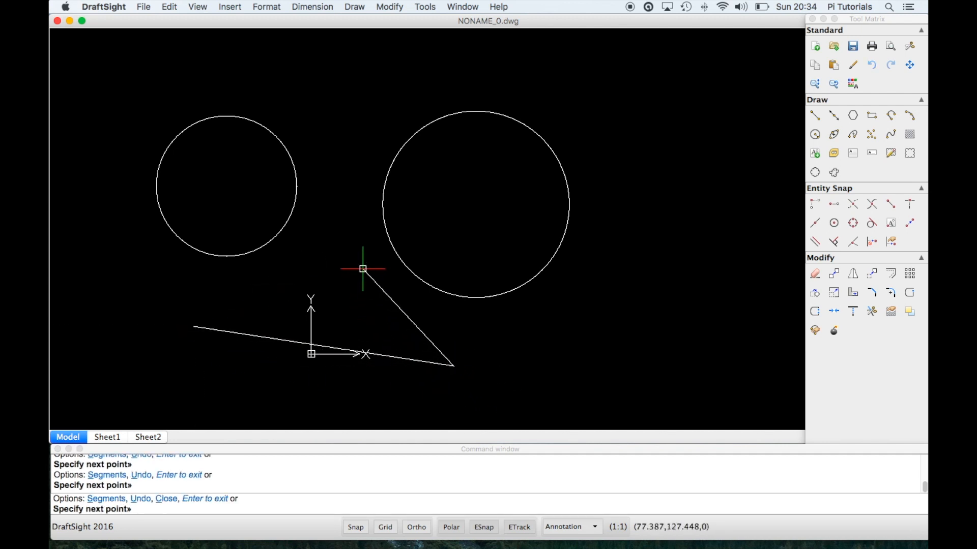
left_click(241, 290)
left_click(336, 193)
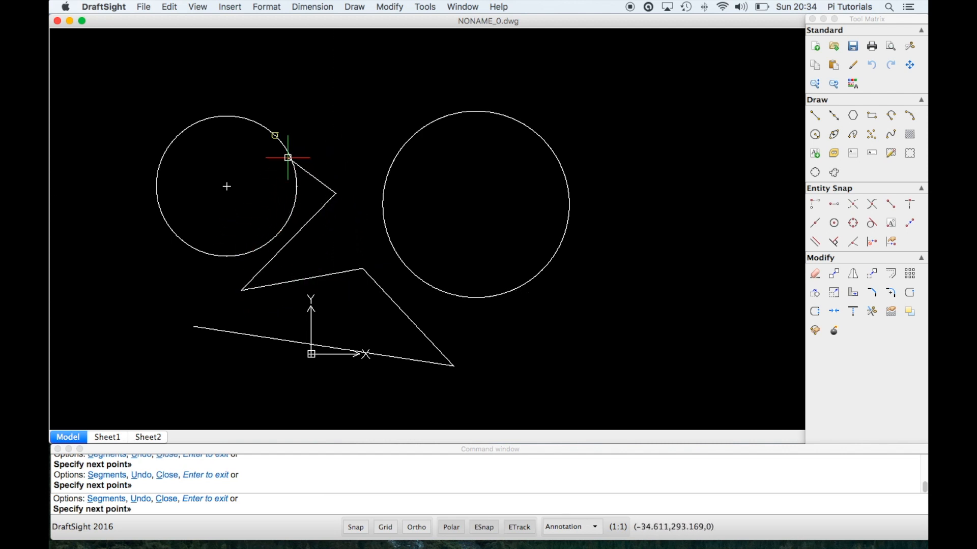
key("Return")
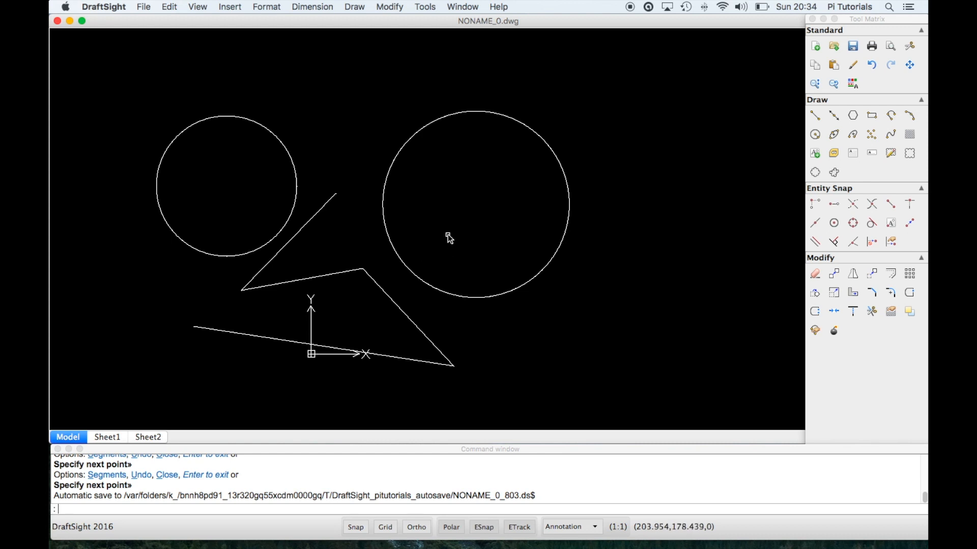
Step: Draw a closed four-sided shape with connected line segments, starting at about (225, 229) inside the larger circle and extending beyond its right edge
key("Return")
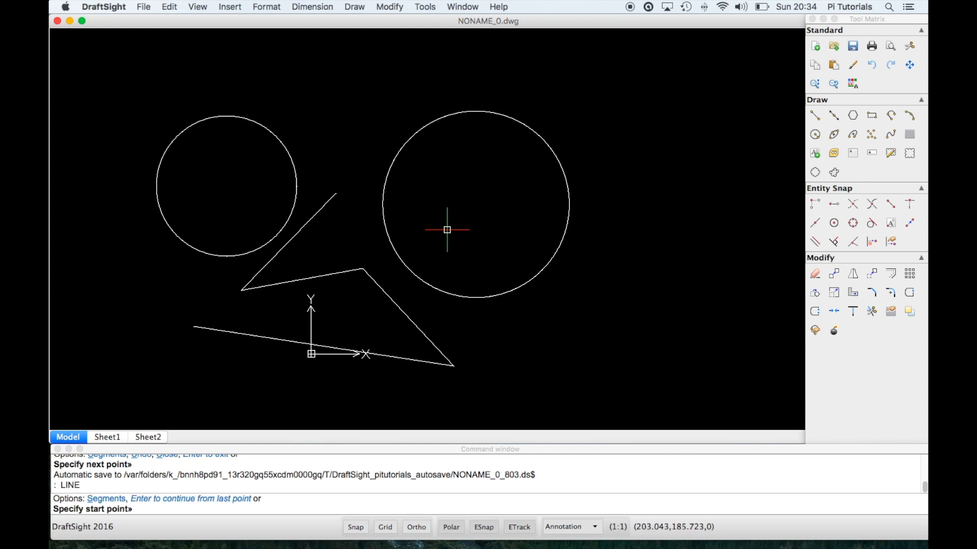
left_click(461, 201)
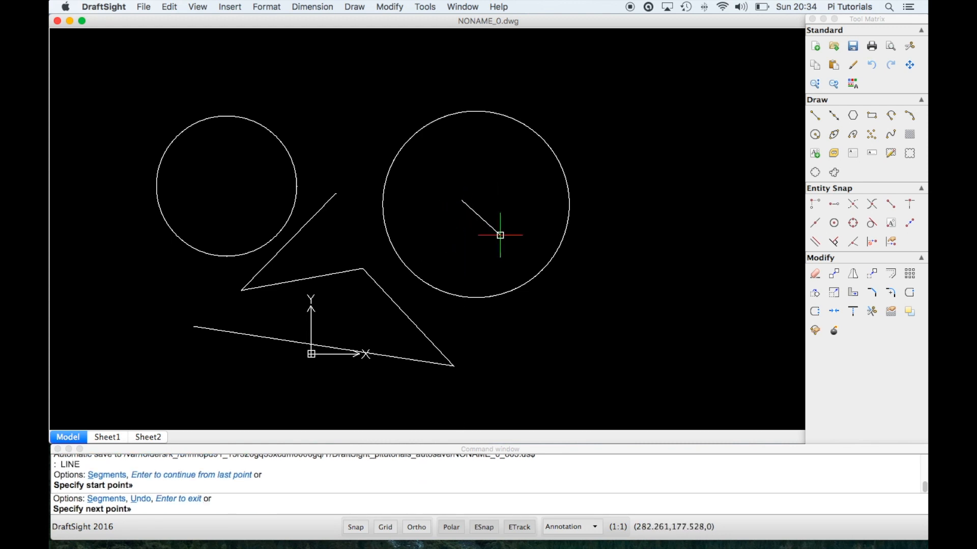
left_click(616, 277)
left_click(647, 165)
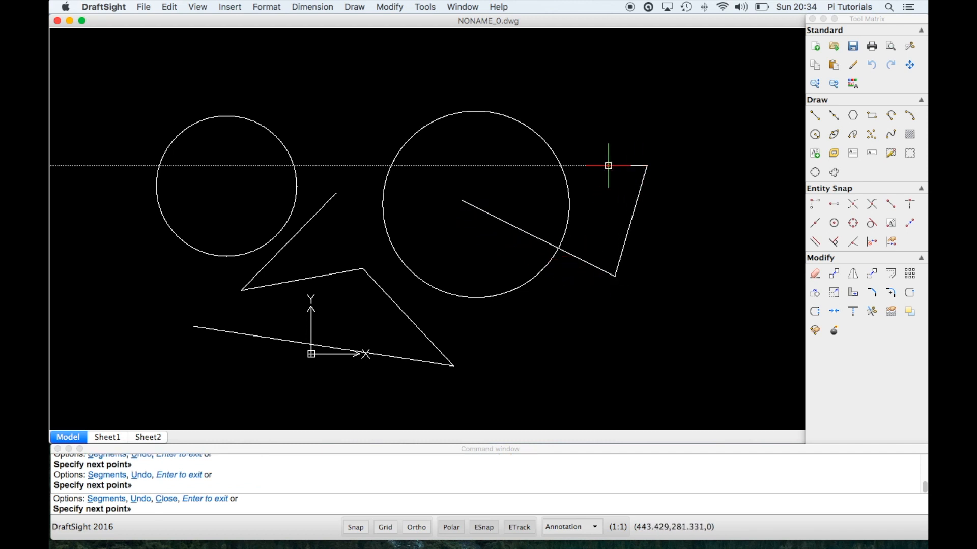
left_click(501, 158)
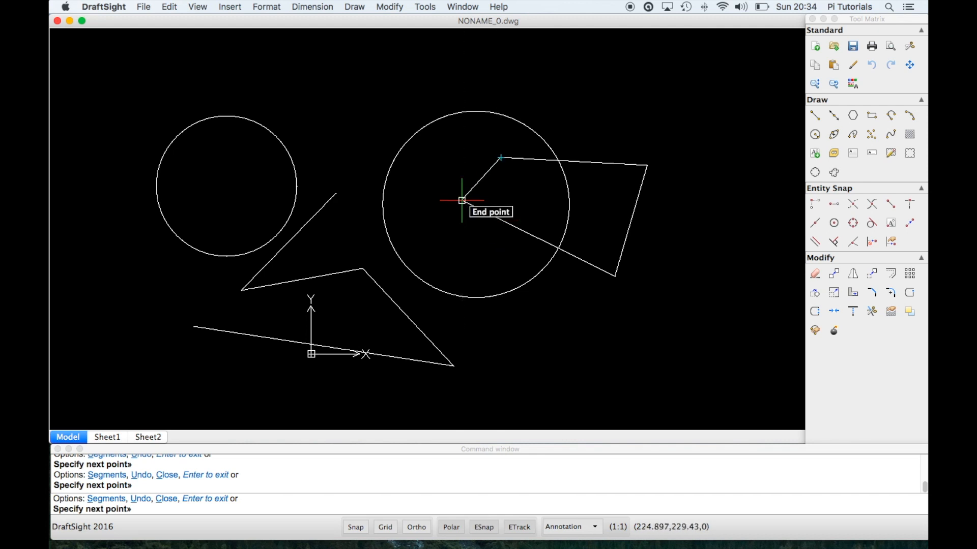
scroll(462, 201, "down", 2)
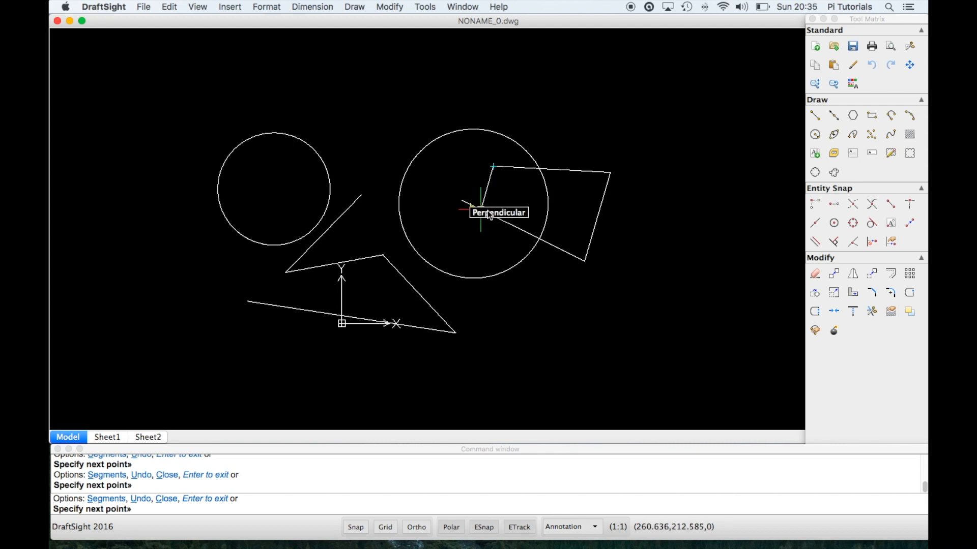
left_click(465, 201)
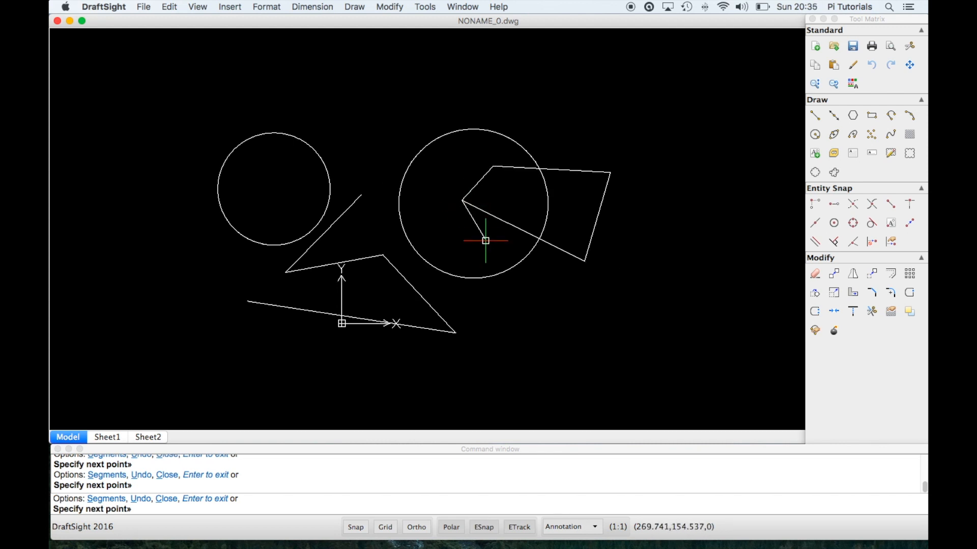
key("Return")
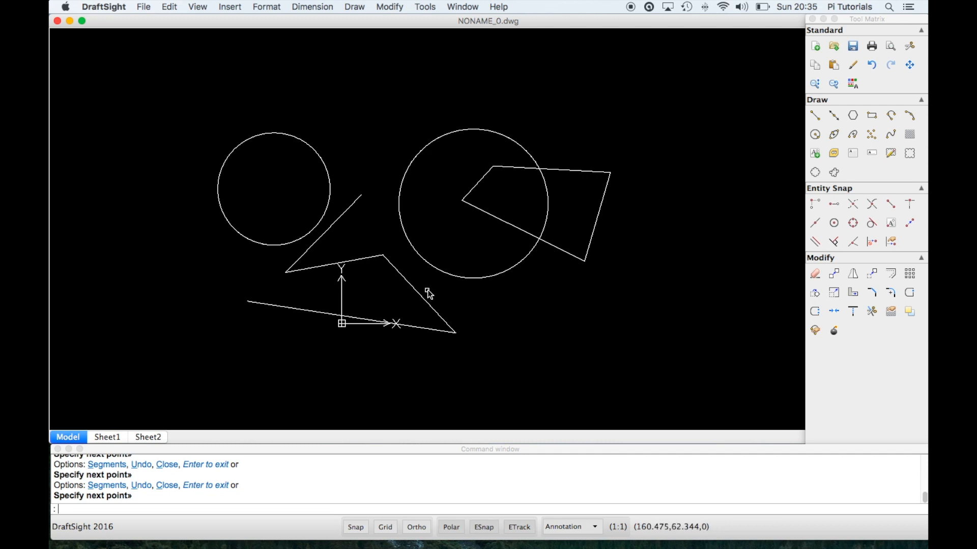
Step: Draw a freehand rectangle from about (-83, 448) to an opposite corner just inside the larger circle, overlapping both circles
type("rec")
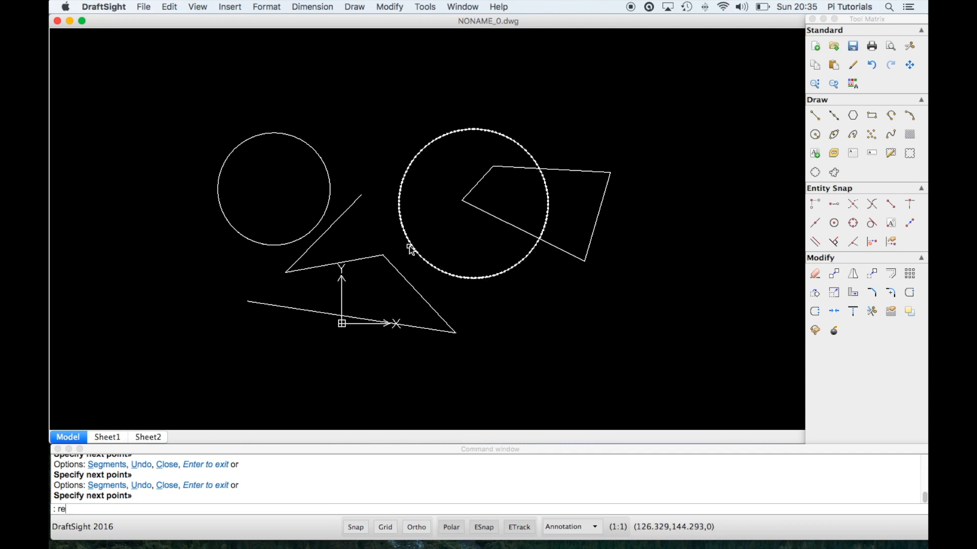
key("Return")
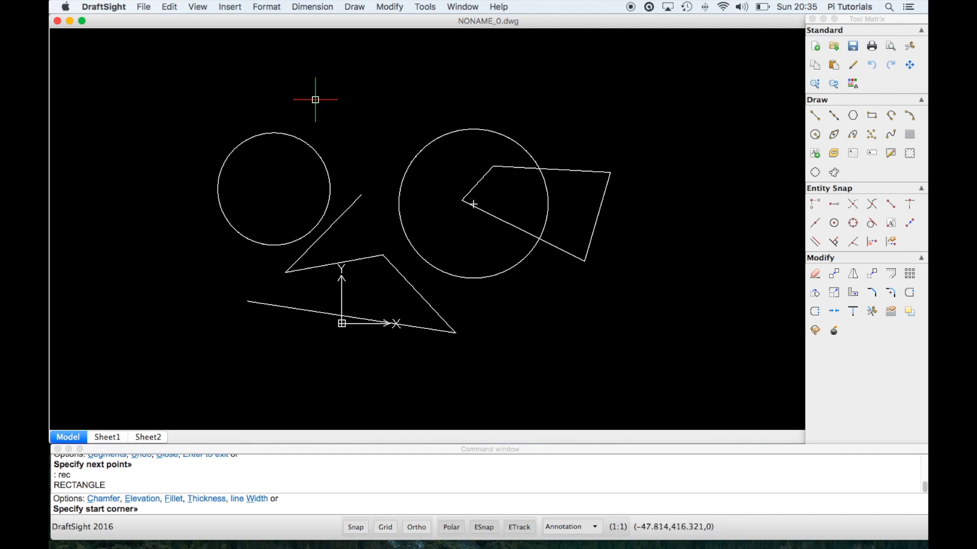
left_click(297, 86)
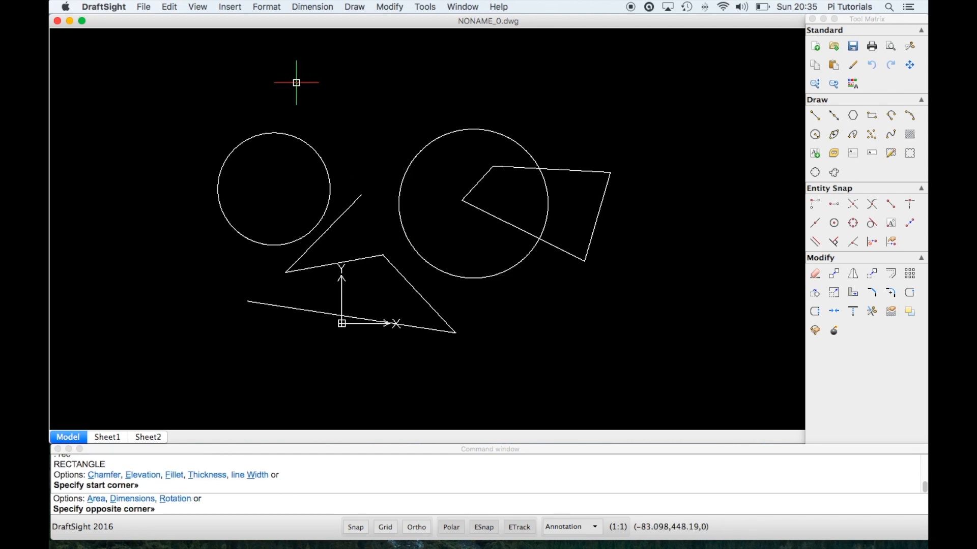
left_click(437, 182)
Step: Draw two more freehand rectangles, one enclosing the origin and one further right overlapping the closed four-sided shape and the larger circle
key("Return")
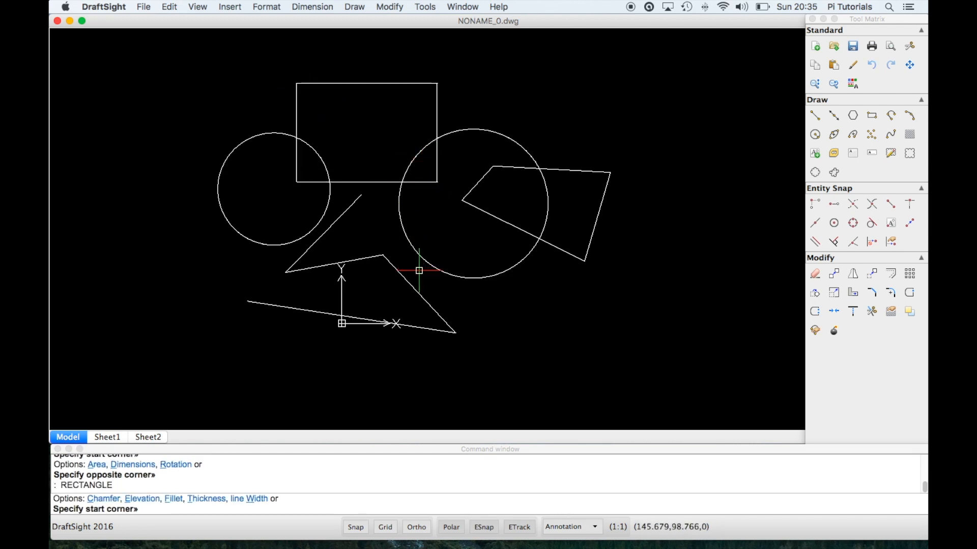
left_click(405, 387)
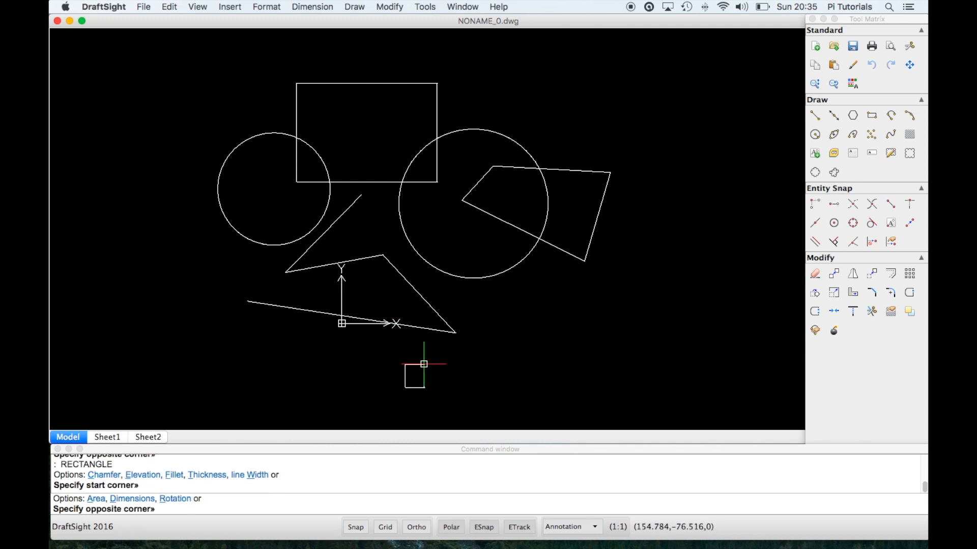
left_click(259, 216)
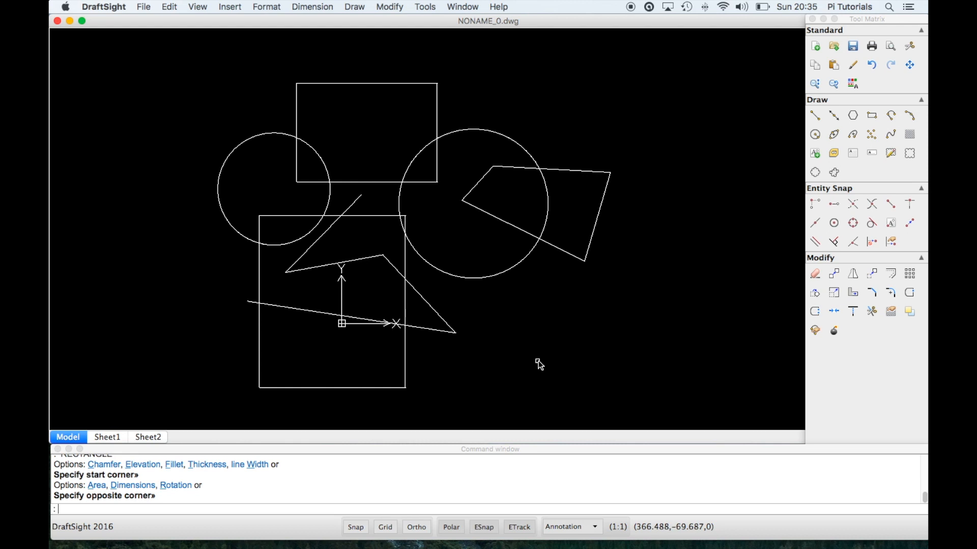
key("Return")
left_click(512, 367)
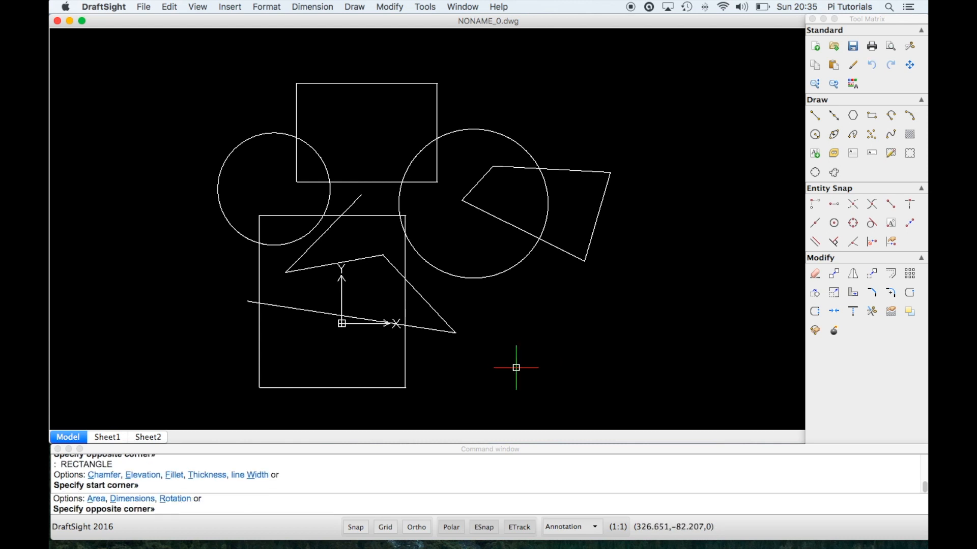
left_click(644, 214)
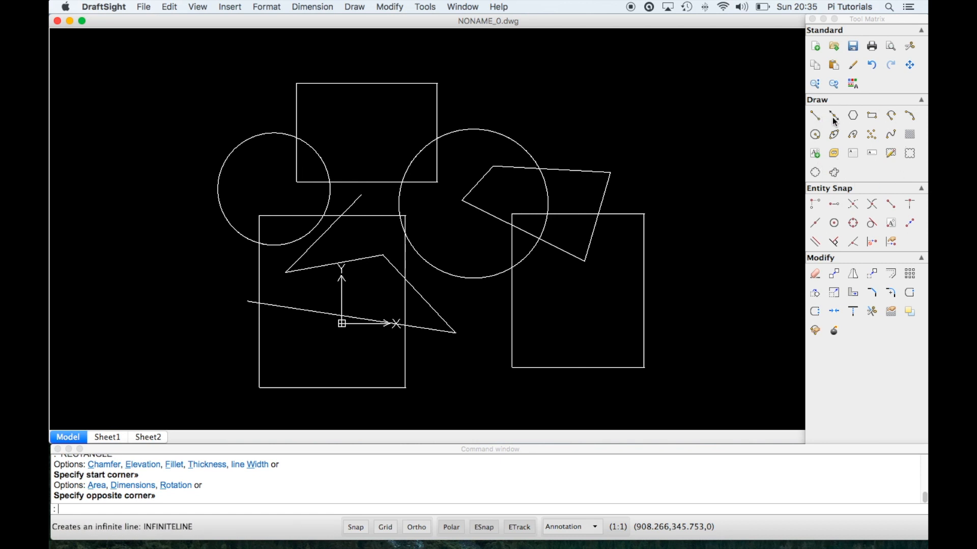
Step: Collapse the Draw tool group and expand it again
left_click(841, 101)
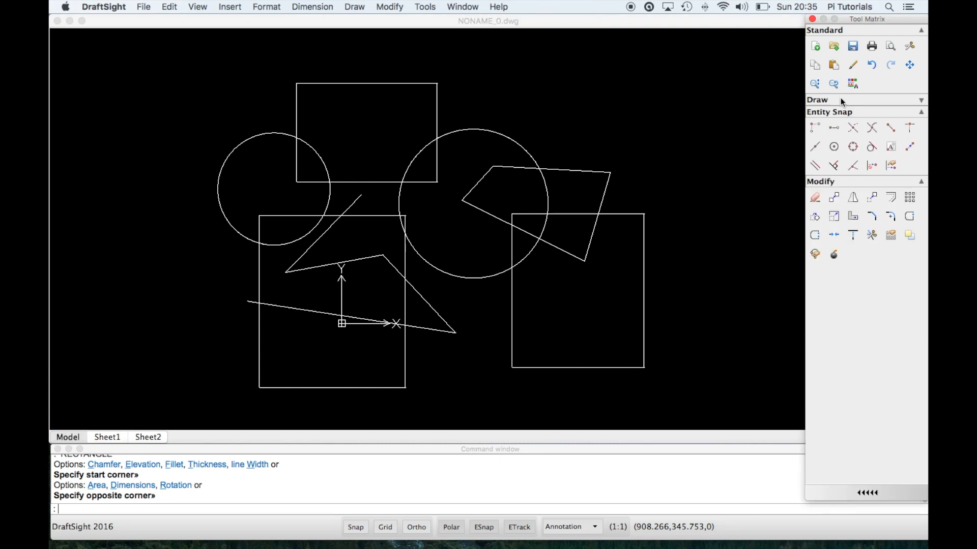
left_click(840, 102)
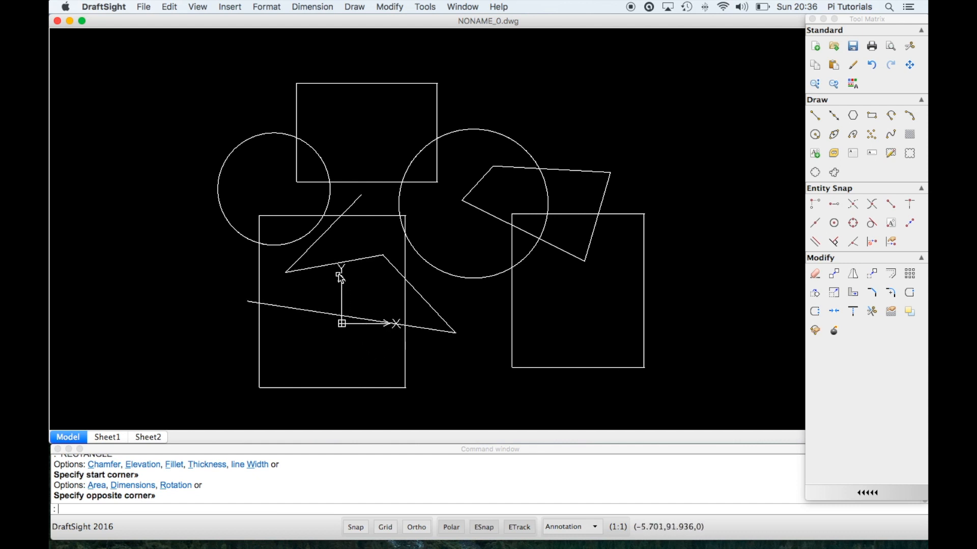
Step: Zoom in and out and pan around the model to examine the circles, rectangles and line shapes from different distances
mouse_move(371, 356)
middle_mouse_down()
mouse_move(331, 367)
mouse_move(362, 382)
mouse_move(421, 353)
mouse_move(357, 335)
mouse_move(338, 364)
mouse_move(384, 356)
mouse_move(355, 334)
mouse_move(338, 336)
mouse_move(374, 371)
mouse_move(404, 322)
mouse_move(373, 348)
mouse_move(443, 313)
mouse_move(362, 338)
mouse_move(421, 338)
mouse_move(373, 328)
mouse_move(384, 340)
mouse_move(362, 345)
middle_mouse_up()
scroll(356, 344, "up", 2)
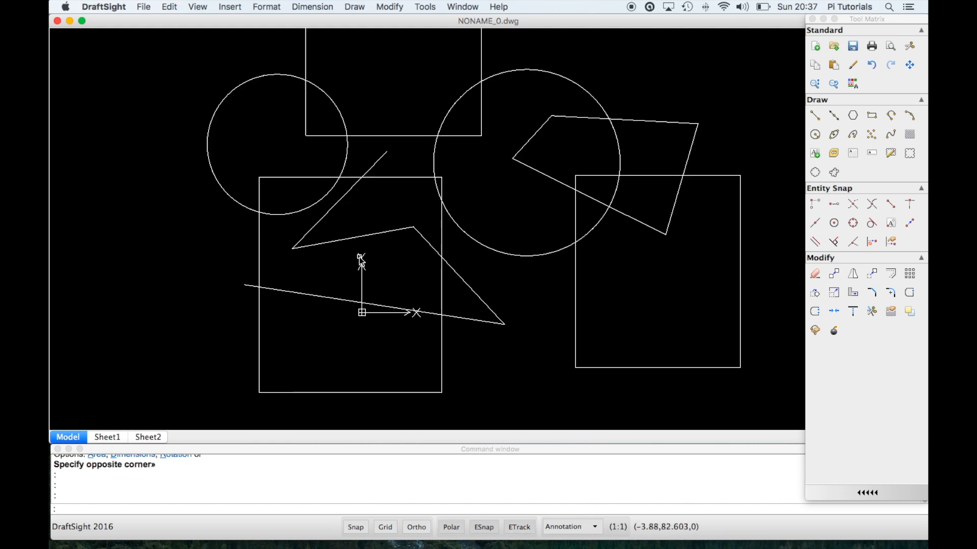
mouse_move(389, 349)
middle_mouse_down()
mouse_move(272, 375)
mouse_move(386, 329)
middle_mouse_up()
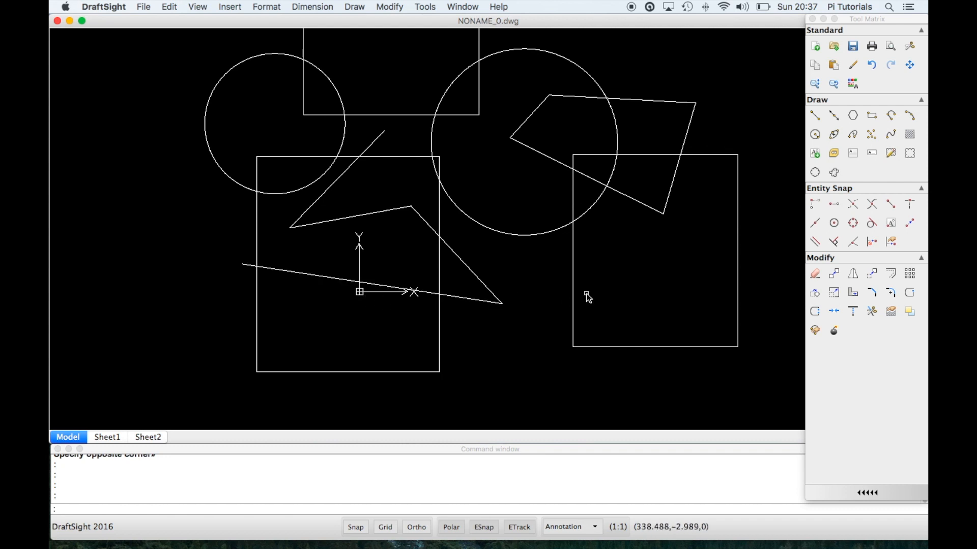
scroll(419, 342, "down", 1)
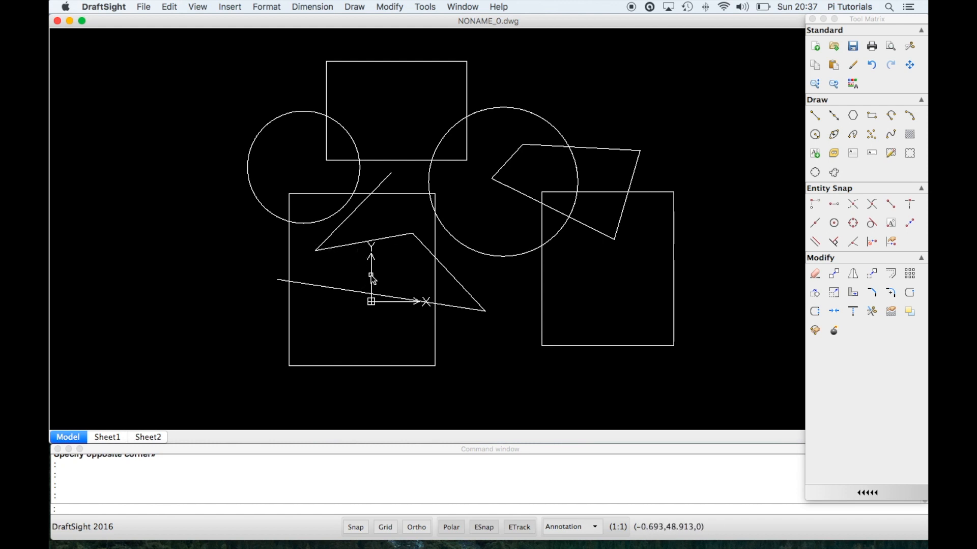
scroll(371, 276, "down", 5)
scroll(371, 276, "up", 3)
scroll(371, 276, "up", 3)
scroll(371, 276, "down", 5)
scroll(371, 276, "up", 5)
mouse_move(380, 281)
middle_mouse_down()
mouse_move(520, 266)
mouse_move(449, 205)
mouse_move(285, 255)
mouse_move(349, 329)
mouse_move(440, 277)
middle_mouse_up()
scroll(439, 276, "down", 3)
scroll(440, 274, "up", 6)
scroll(452, 260, "up", 1)
scroll(469, 201, "up", 1)
mouse_move(469, 201)
middle_mouse_down()
mouse_move(345, 295)
mouse_move(154, 345)
middle_mouse_up()
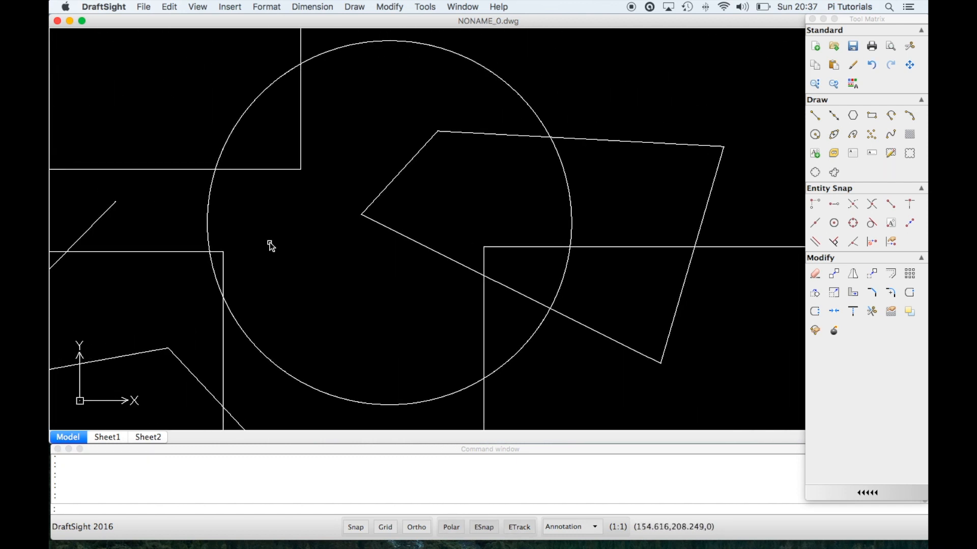
scroll(394, 212, "up", 3)
scroll(392, 214, "up", 1)
scroll(392, 214, "down", 5)
scroll(374, 218, "down", 1)
middle_click_drag(405, 227, 607, 252)
scroll(224, 285, "down", 4)
scroll(233, 278, "up", 5)
scroll(237, 283, "down", 4)
scroll(237, 282, "down", 2)
scroll(237, 289, "up", 2)
middle_click_drag(237, 289, 269, 194)
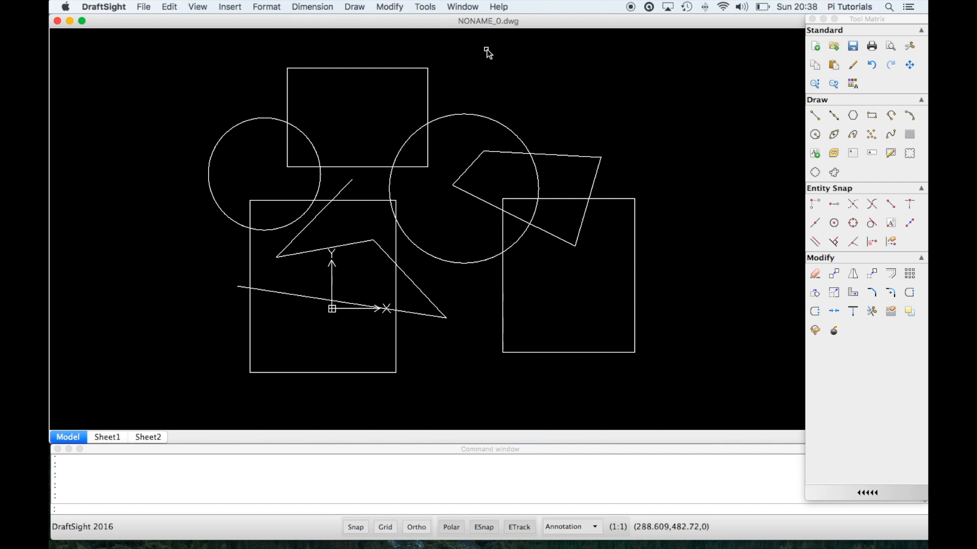
scroll(355, 224, "up", 2)
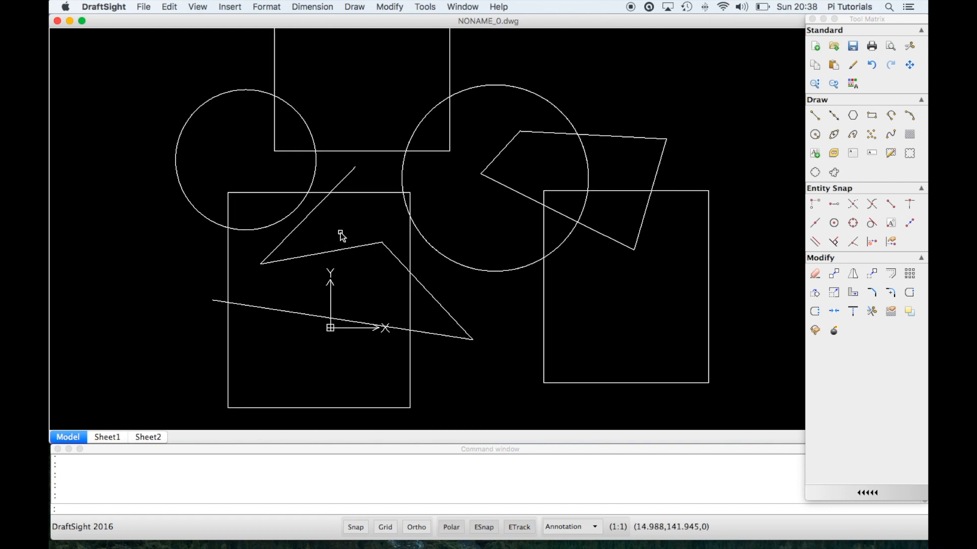
scroll(366, 264, "up", 3)
scroll(367, 264, "down", 5)
scroll(368, 267, "down", 1)
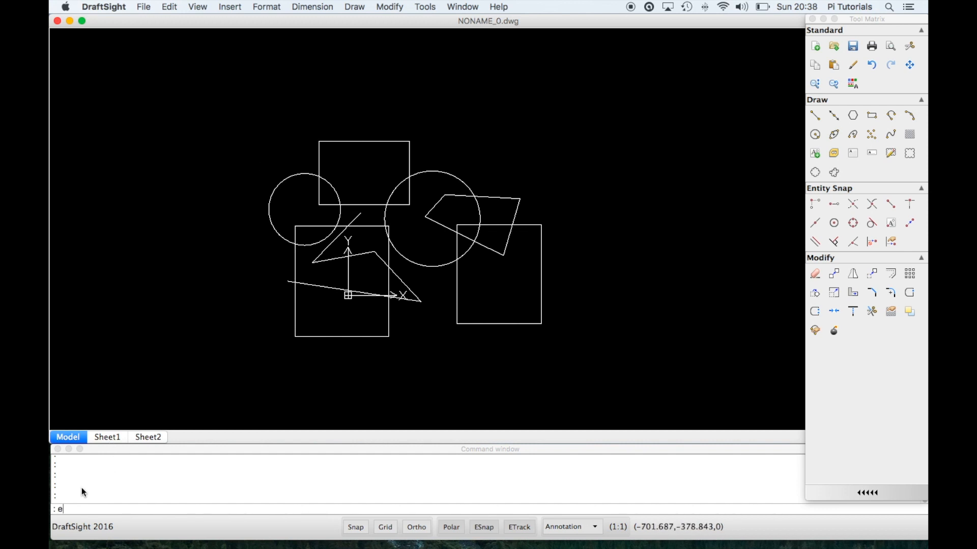
Step: For the Delete command, select the uppermost rectangle and smaller circle individually, and window-select the rectangle around the origin with the zigzag lines
key("Return")
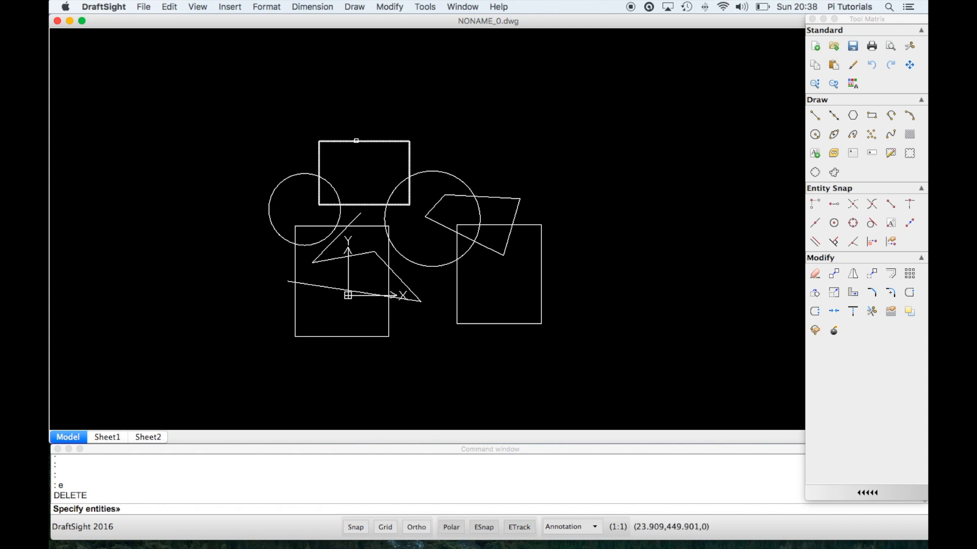
left_click(356, 141)
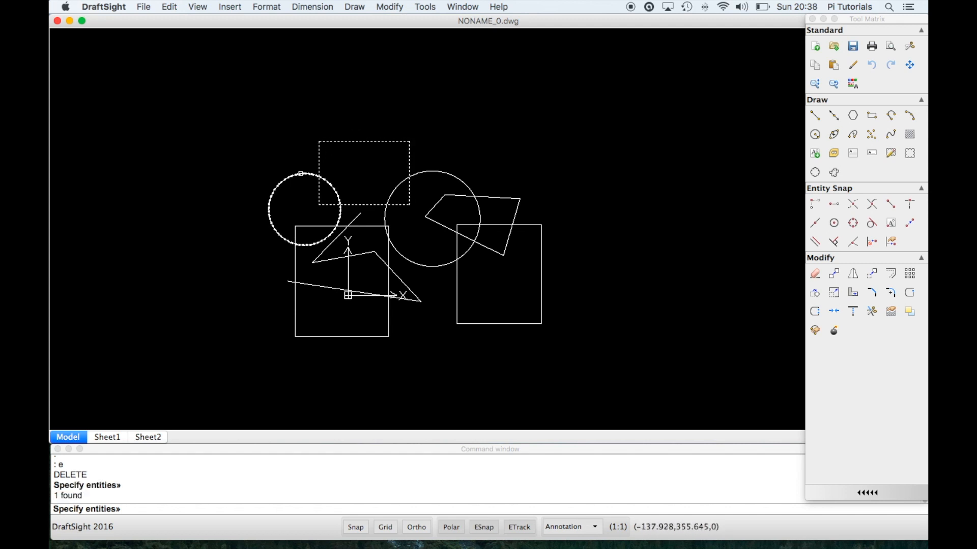
left_click(301, 173)
left_click(238, 211)
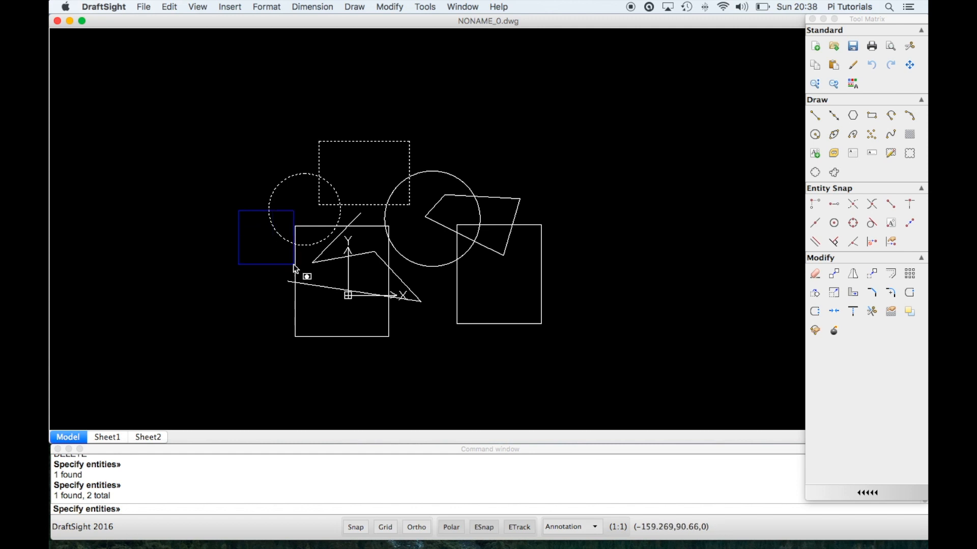
left_click(430, 365)
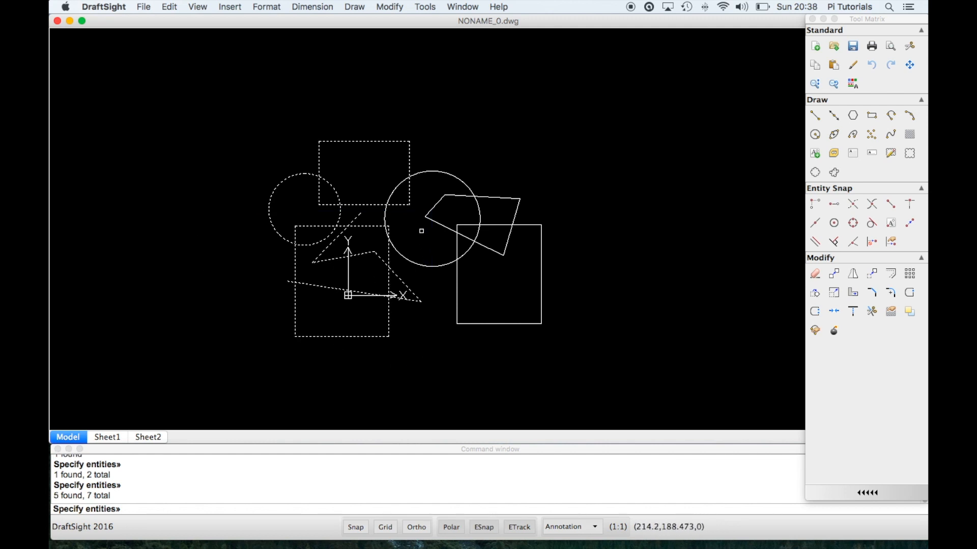
Step: Repeat the window selection around the origin rectangle and zigzag lines, once from above and twice from below
left_click(238, 218)
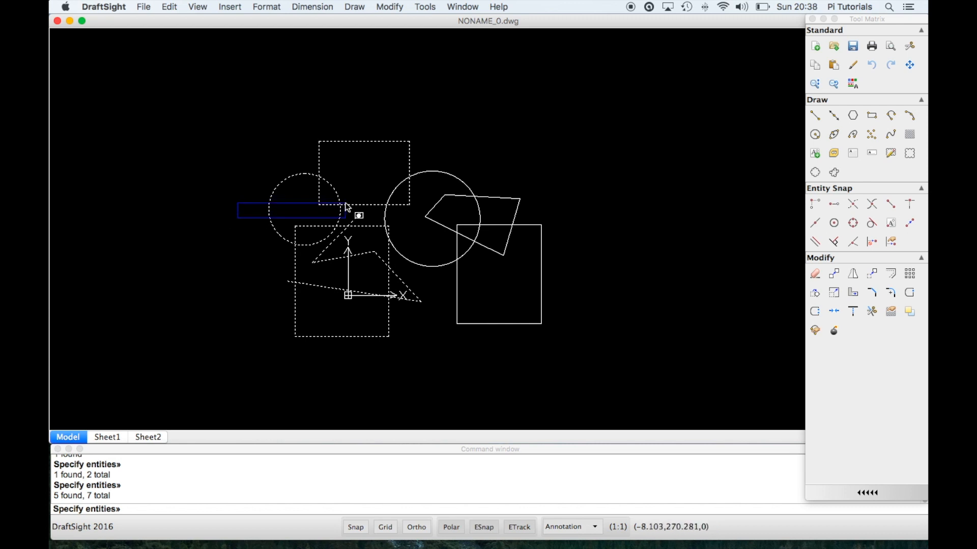
left_click(431, 351)
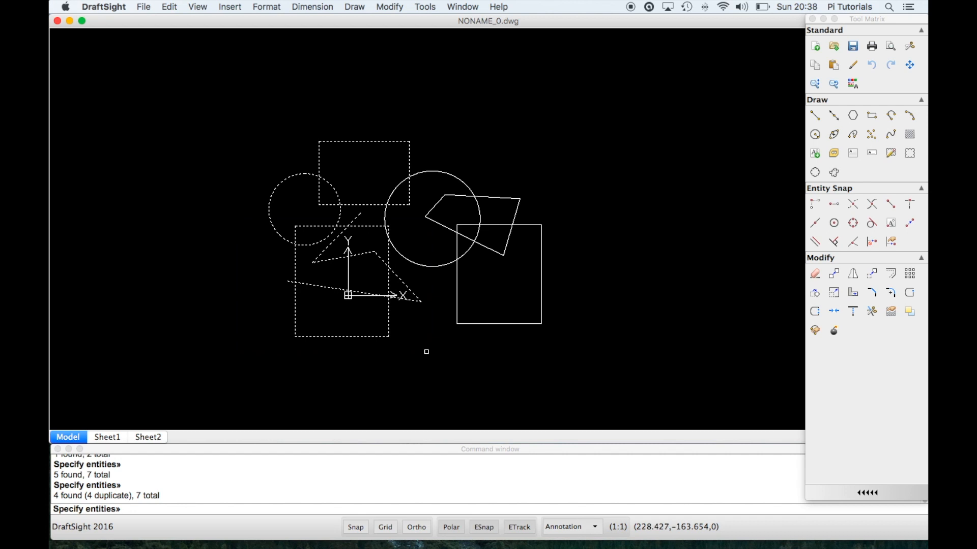
left_click(234, 364)
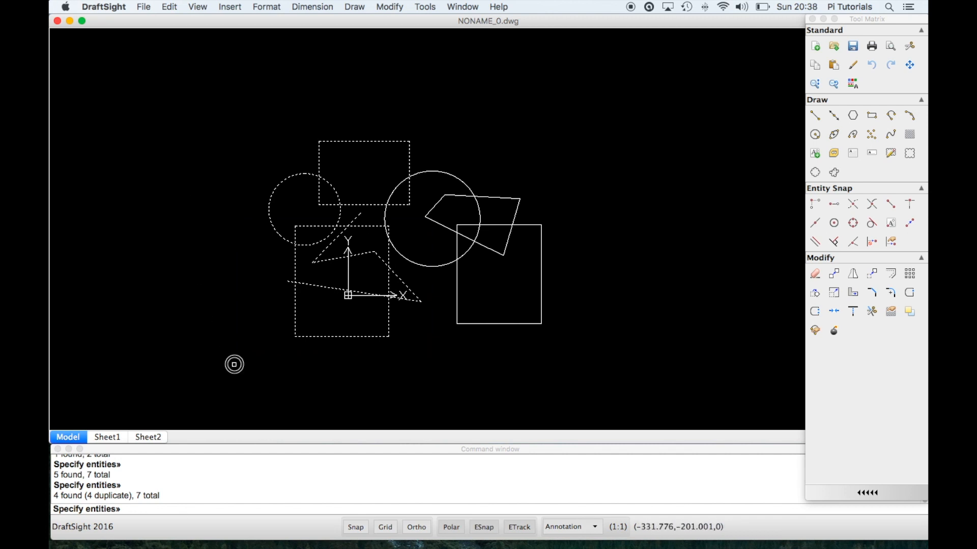
left_click(417, 217)
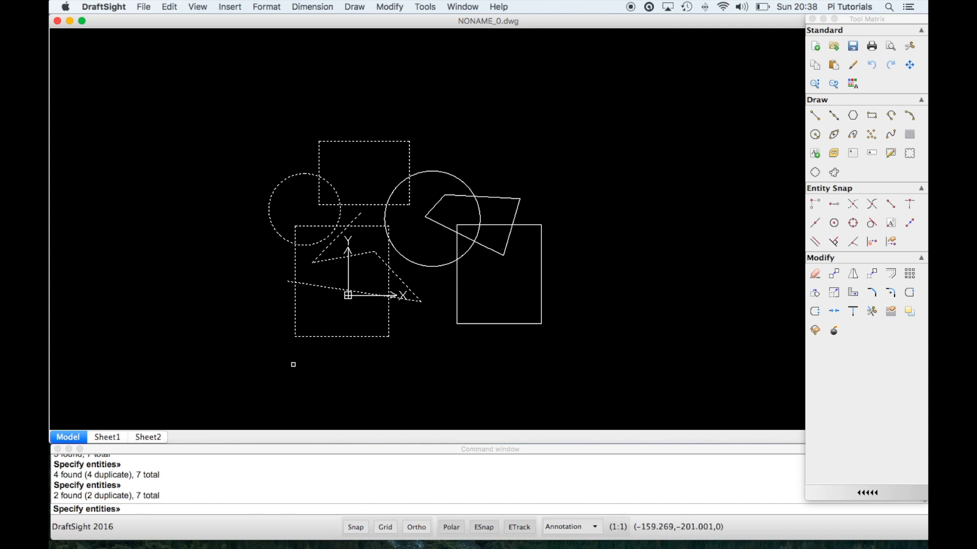
left_click(261, 366)
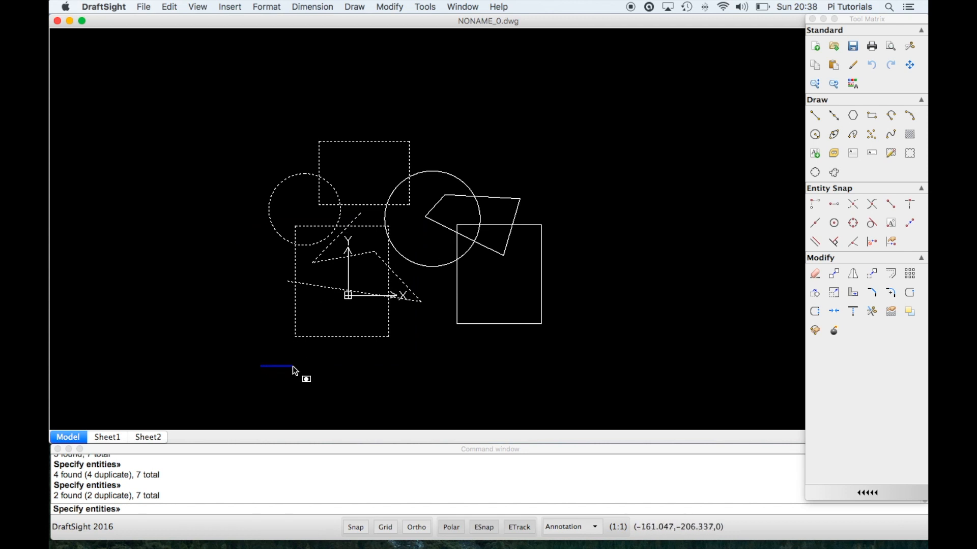
left_click(414, 217)
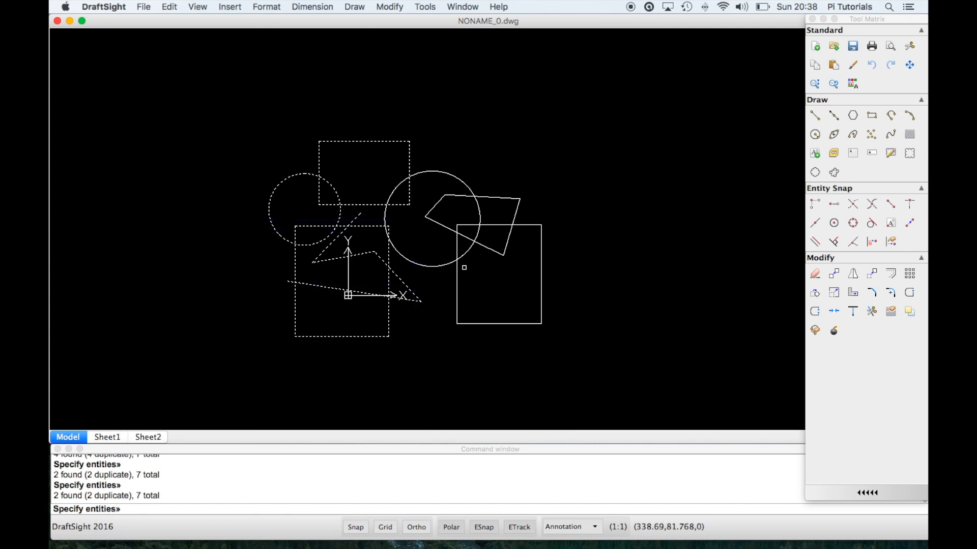
Step: Window-select the lower-right rectangle, crossing-select it together with the larger circle and overlapping lines, and delete all selected entities
left_click(446, 213)
left_click(563, 339)
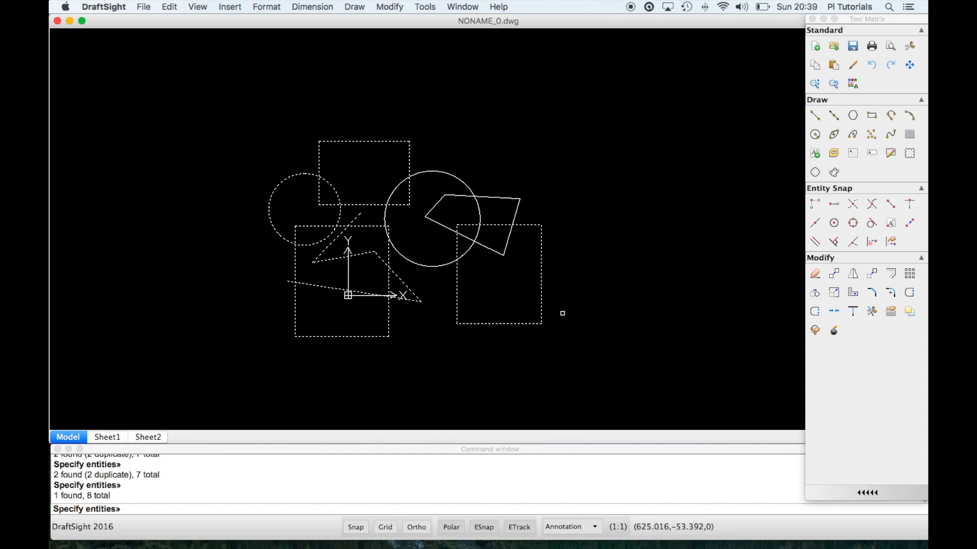
left_click(572, 343)
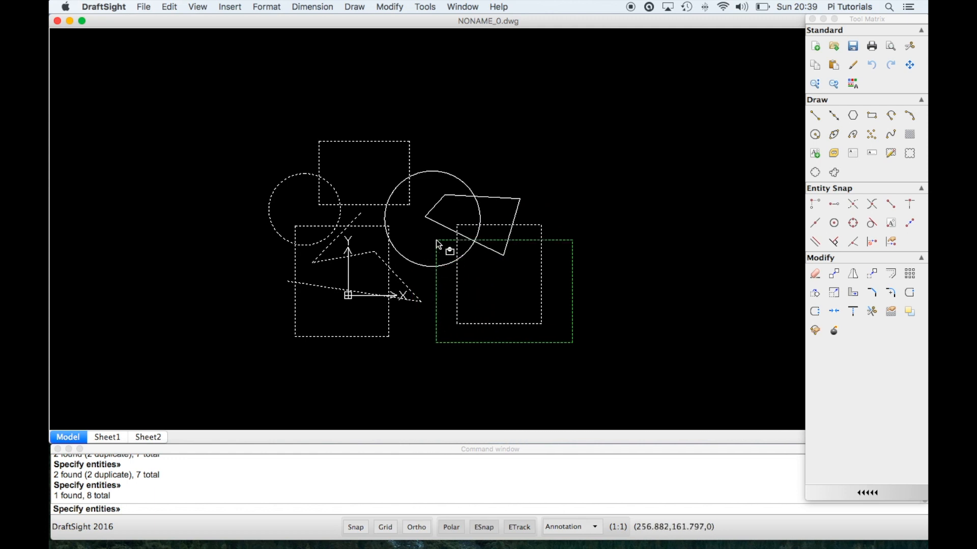
left_click(445, 212)
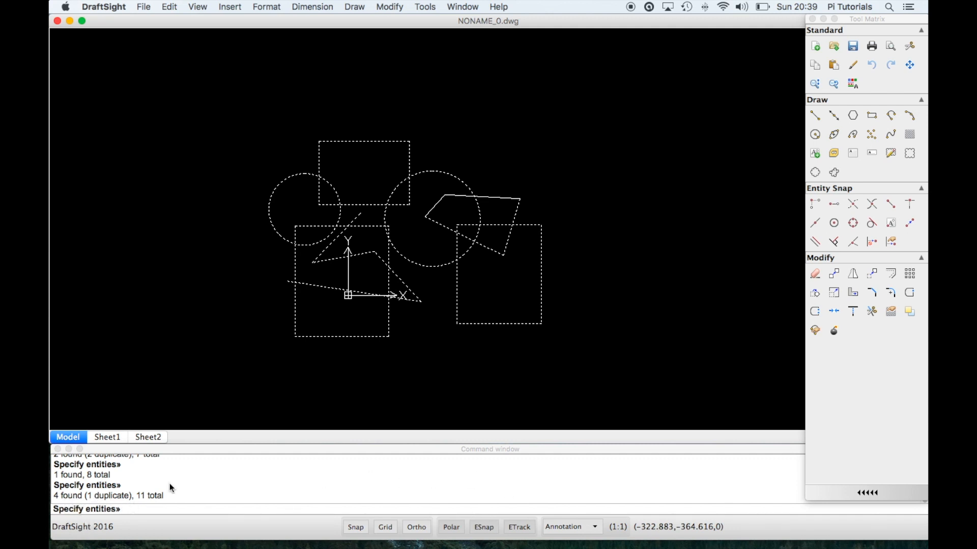
scroll(122, 484, "up", 5)
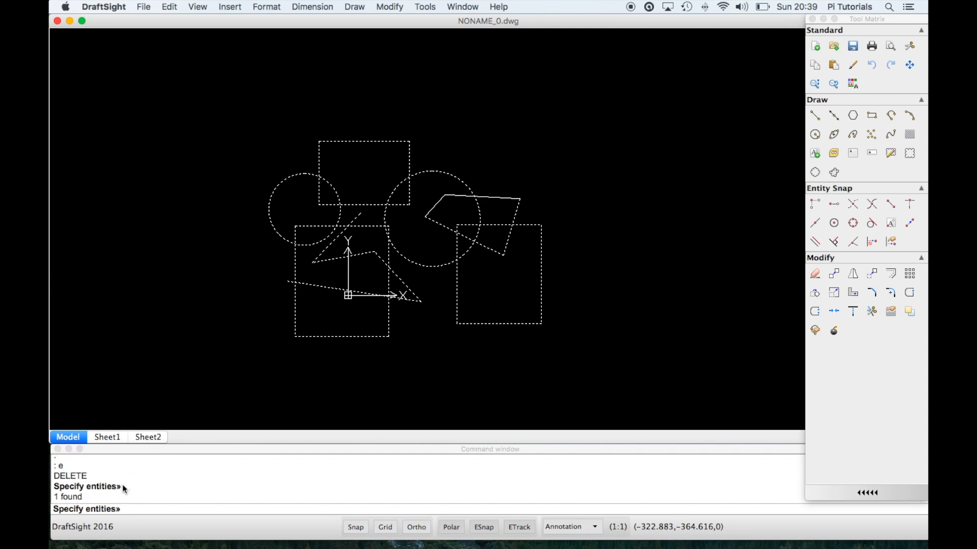
scroll(122, 484, "down", 5)
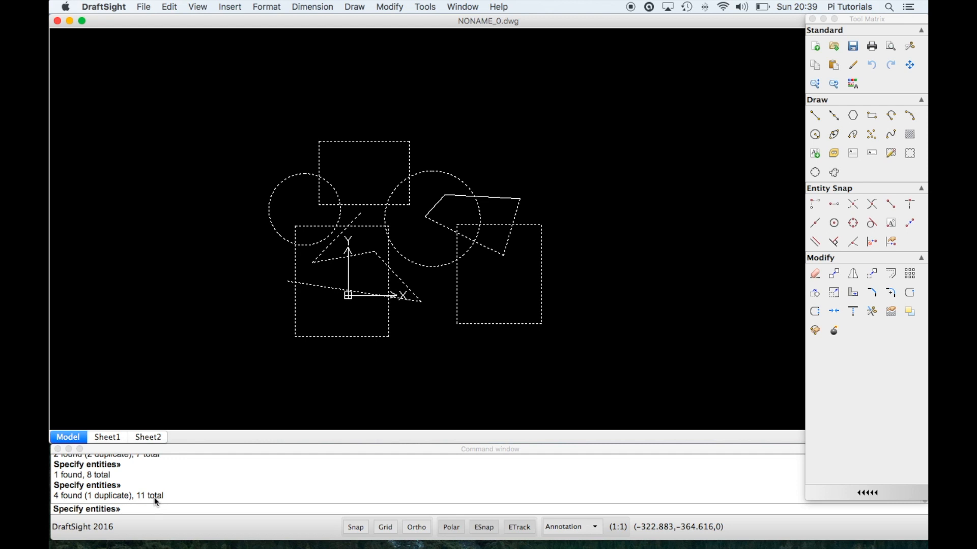
key("Return")
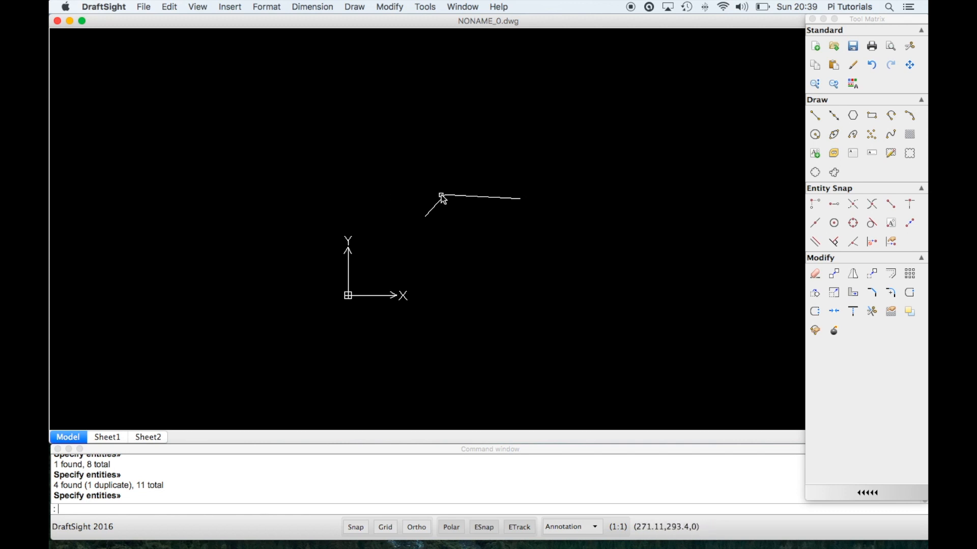
Step: Compare window and crossing selections on the two remaining connected lines, clearing the selection after each try
left_click(381, 177)
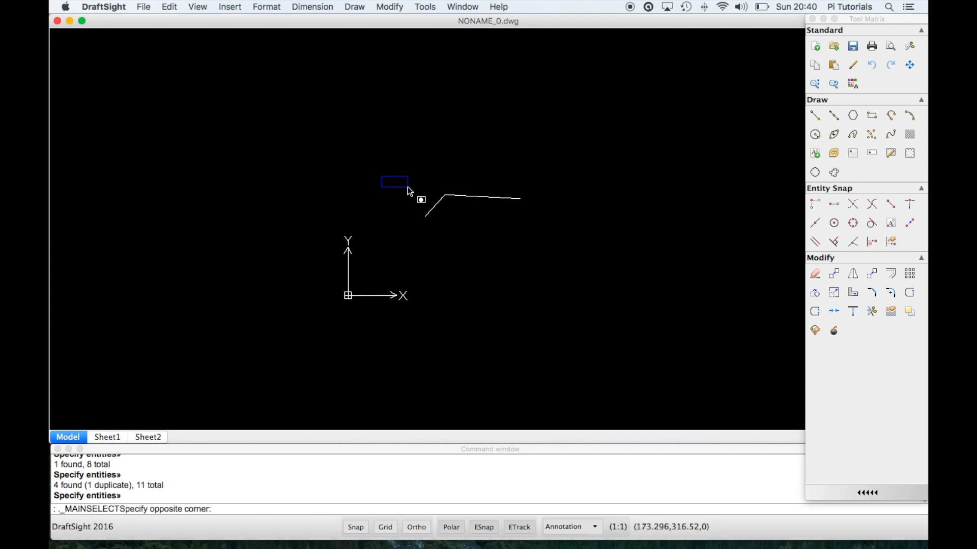
left_click(469, 237)
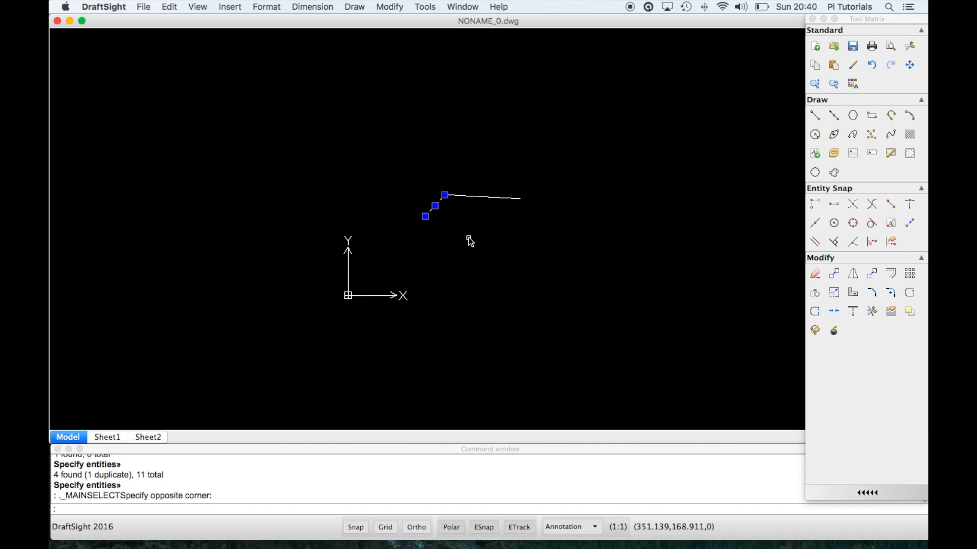
key("Escape")
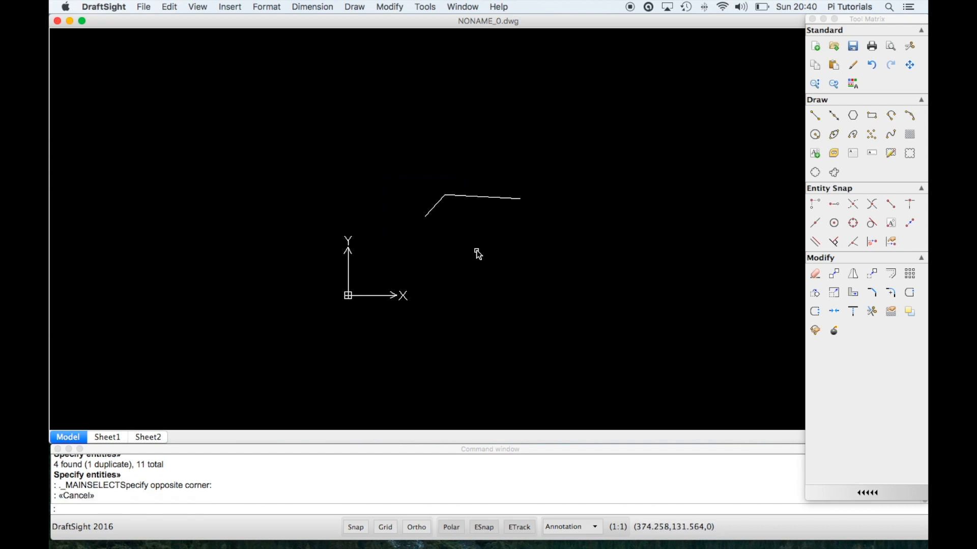
left_click(477, 251)
left_click(393, 176)
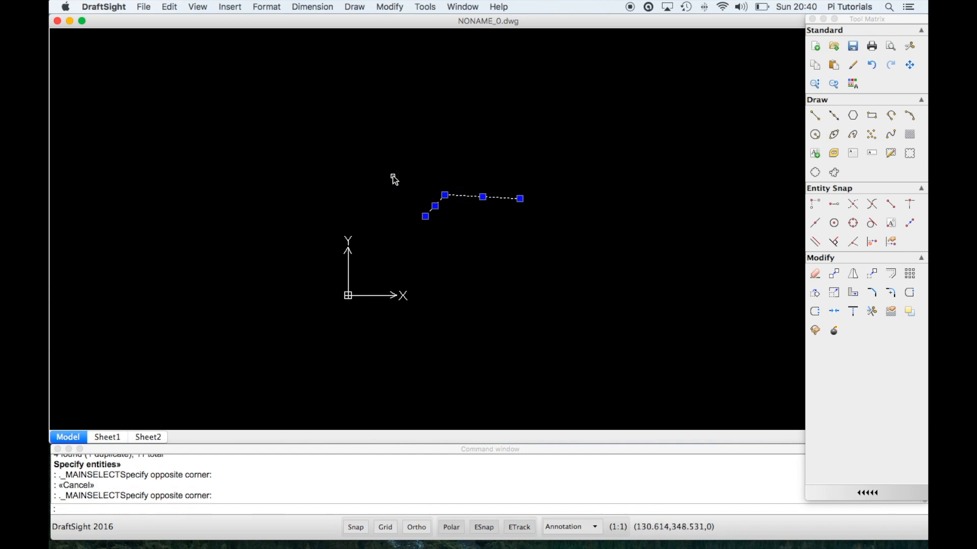
key("Escape")
left_click(393, 174)
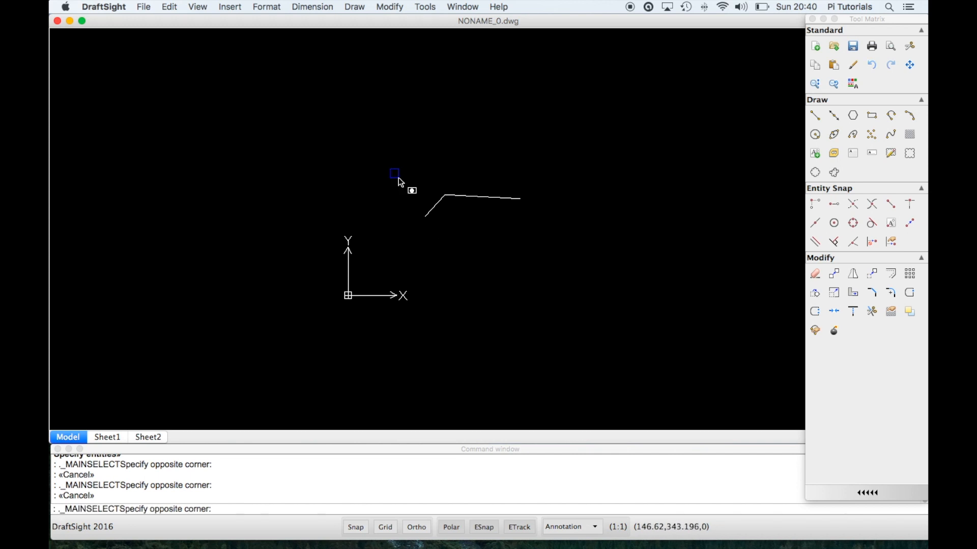
left_click(477, 258)
key("Escape")
left_click(484, 262)
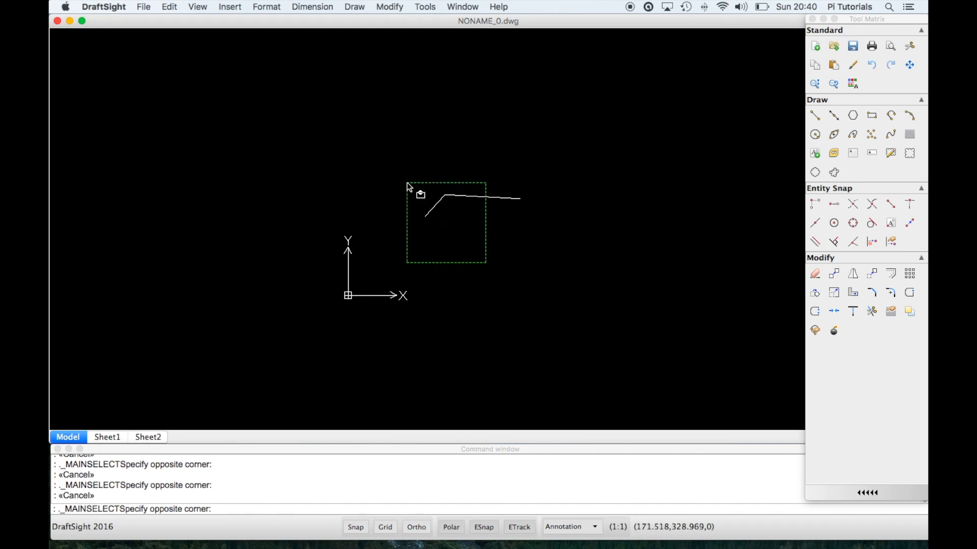
left_click(388, 158)
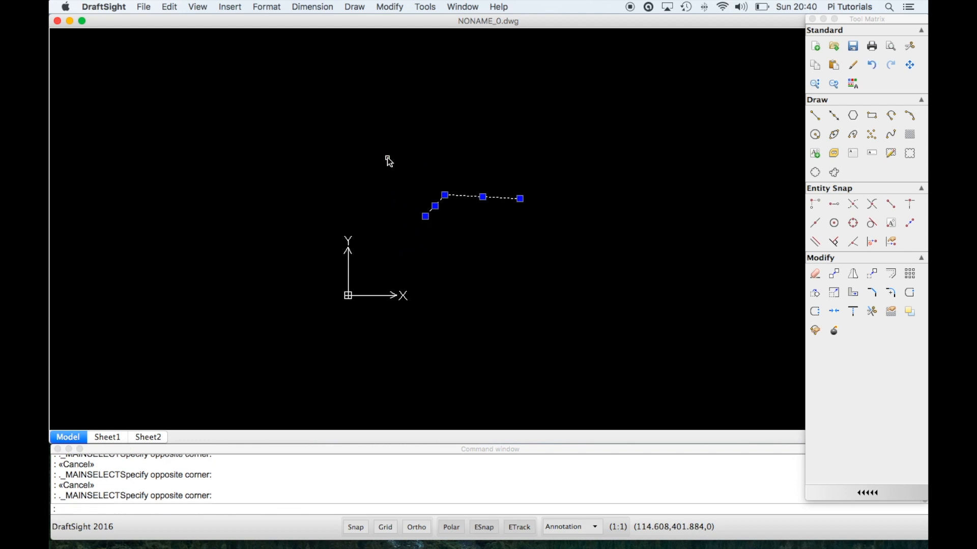
key("Escape")
Step: Delete the two remaining connected lines using a crossing selection
type("e")
key("Return")
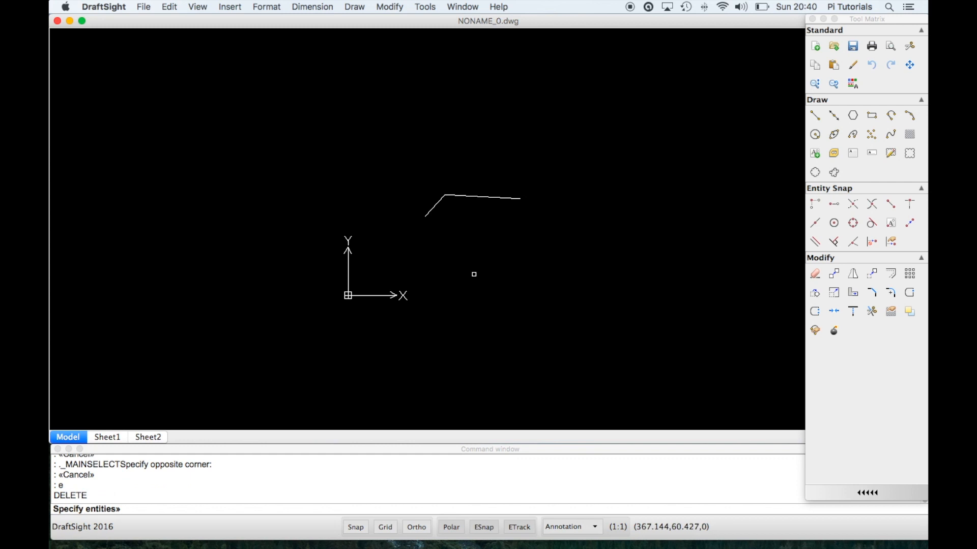
left_click(485, 270)
left_click(396, 163)
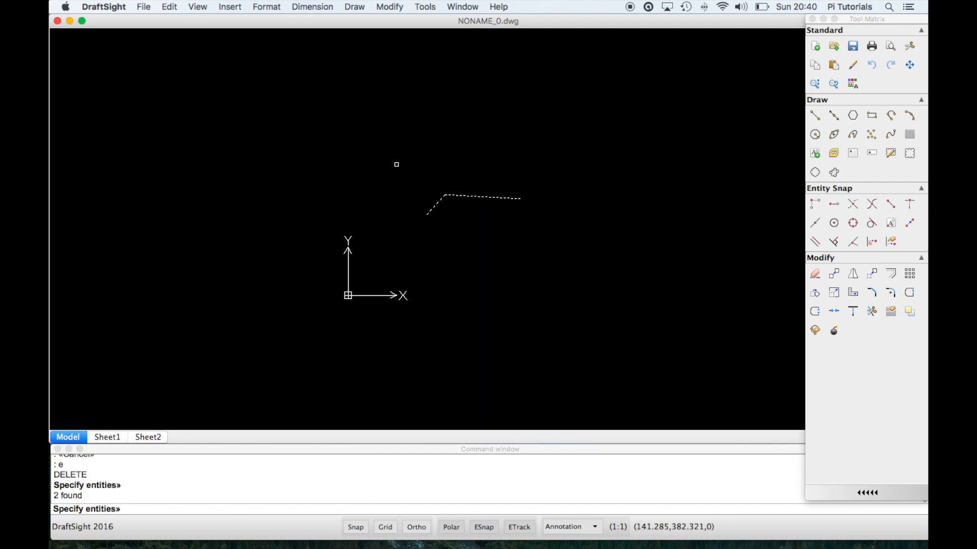
key("Return")
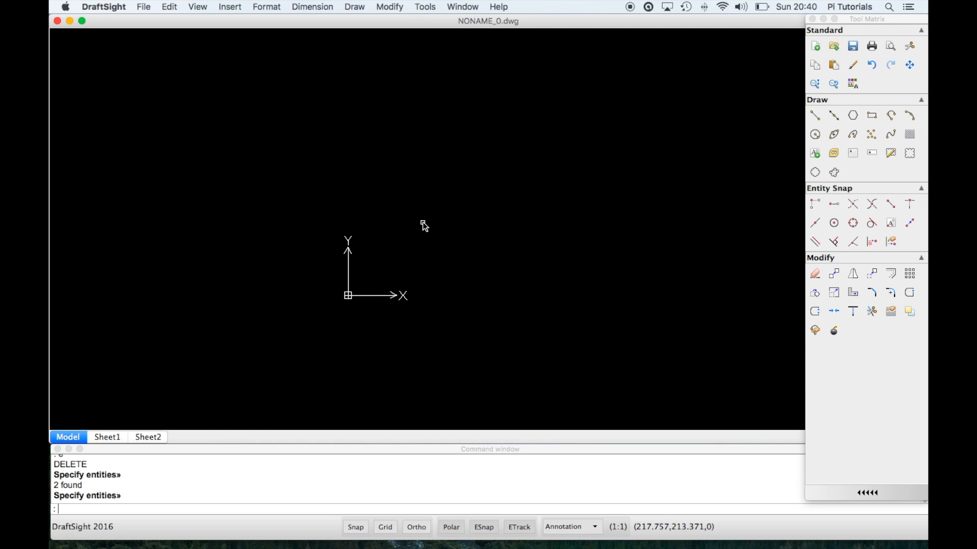
Step: Draw a freehand rectangle around the origin with its upper-right corner at about 306,378, and delete it
type("rec")
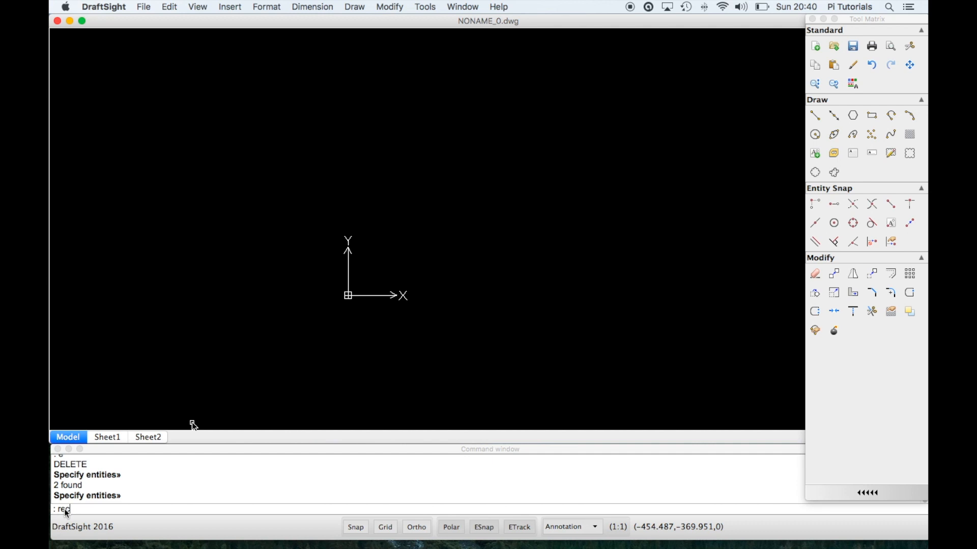
key("Return")
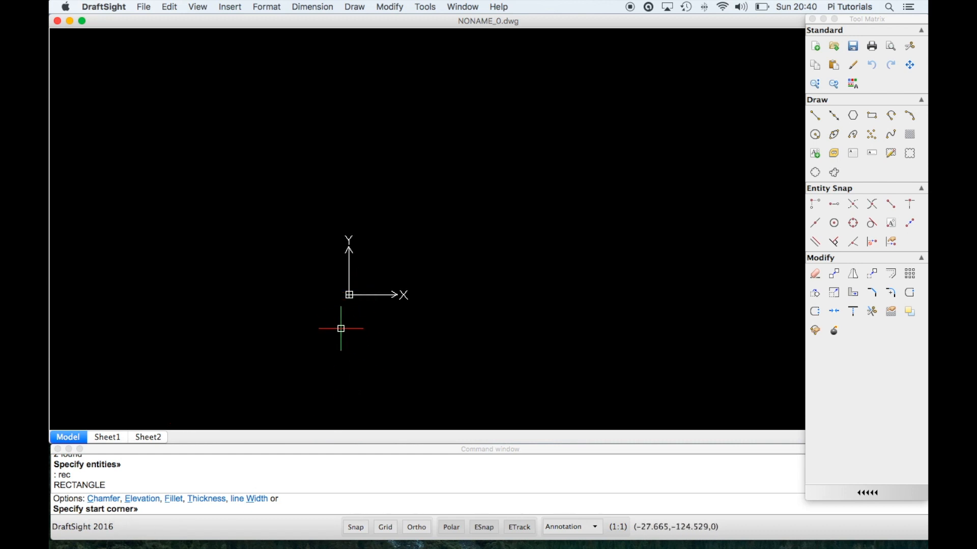
left_click(317, 358)
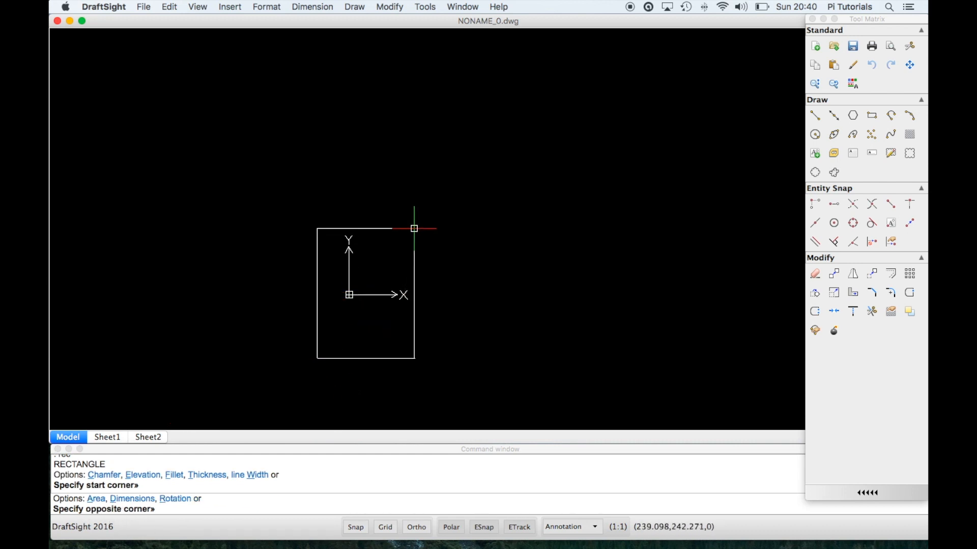
left_click(433, 191)
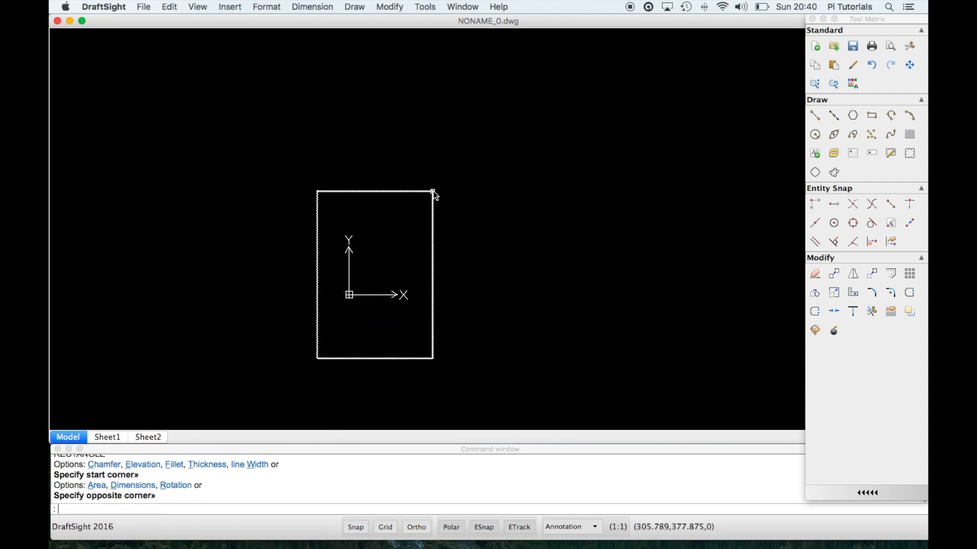
type("e")
key("Return")
left_click(433, 255)
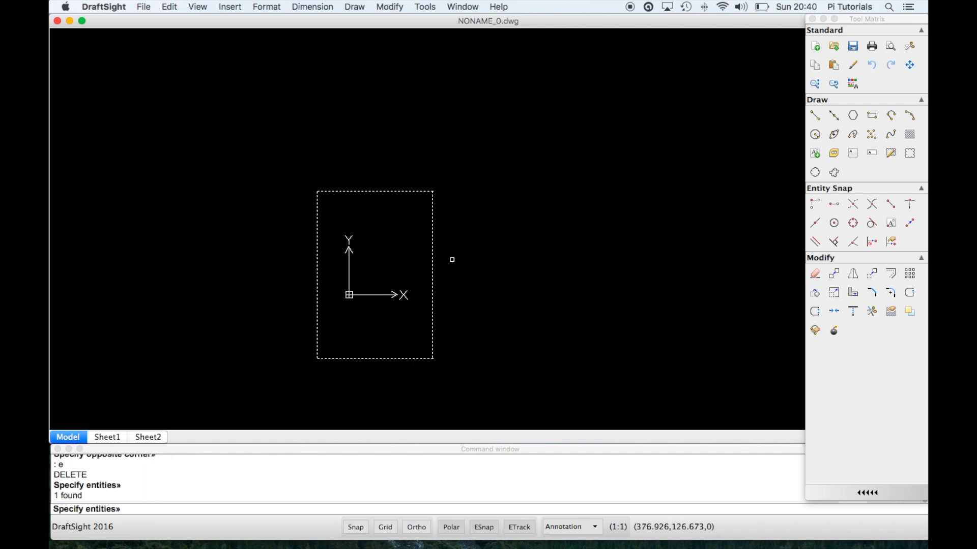
key("Return")
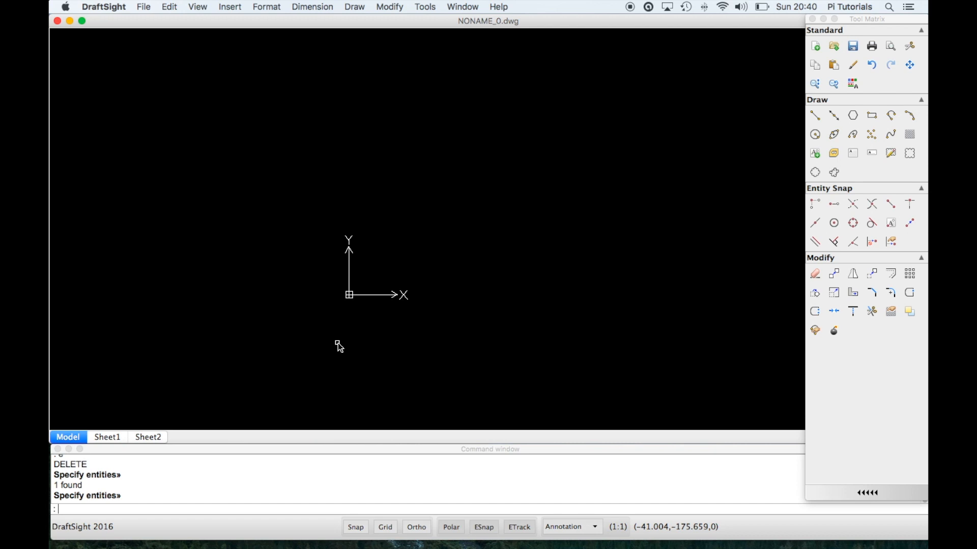
Step: Draw a rectangle from start corner 0,0 to opposite corner 50,100
type("rec")
key("Return")
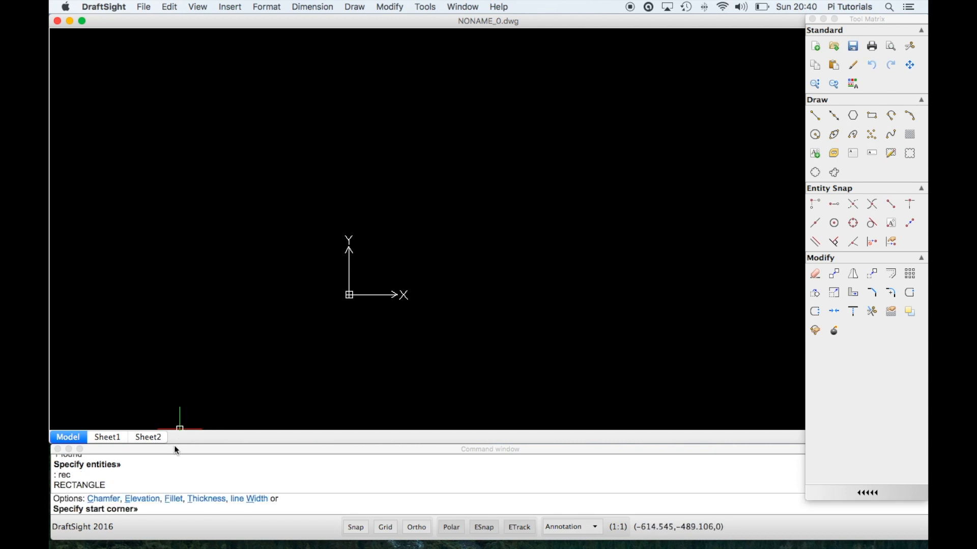
type("0,0")
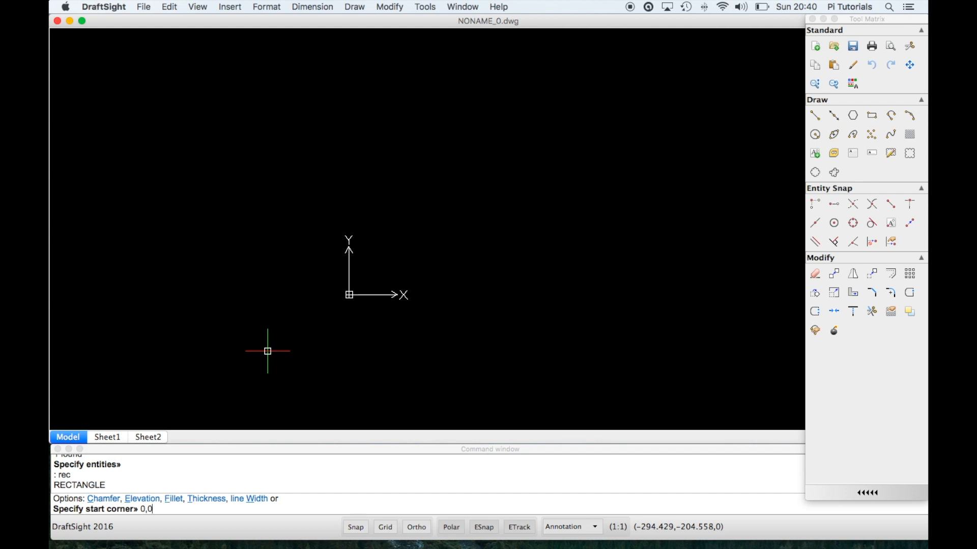
key("Return")
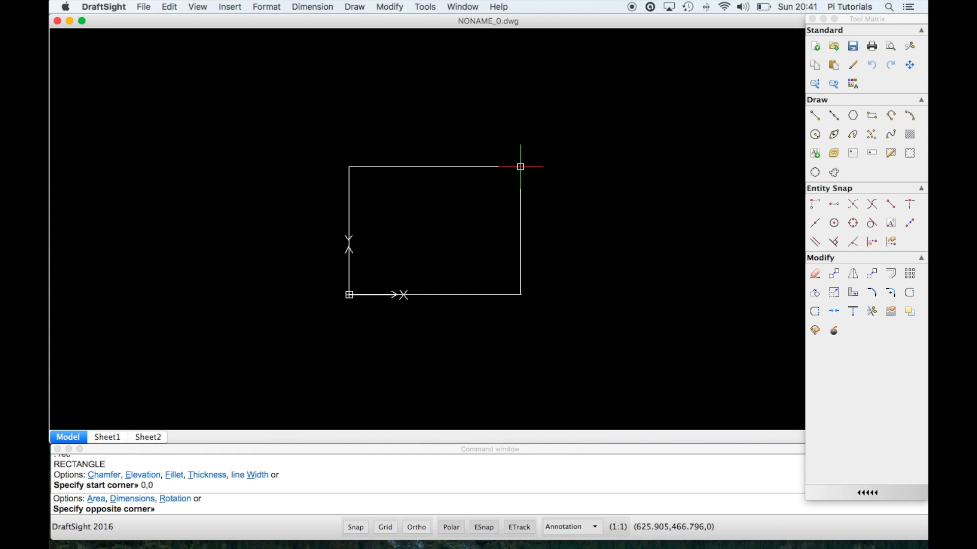
type("50,100")
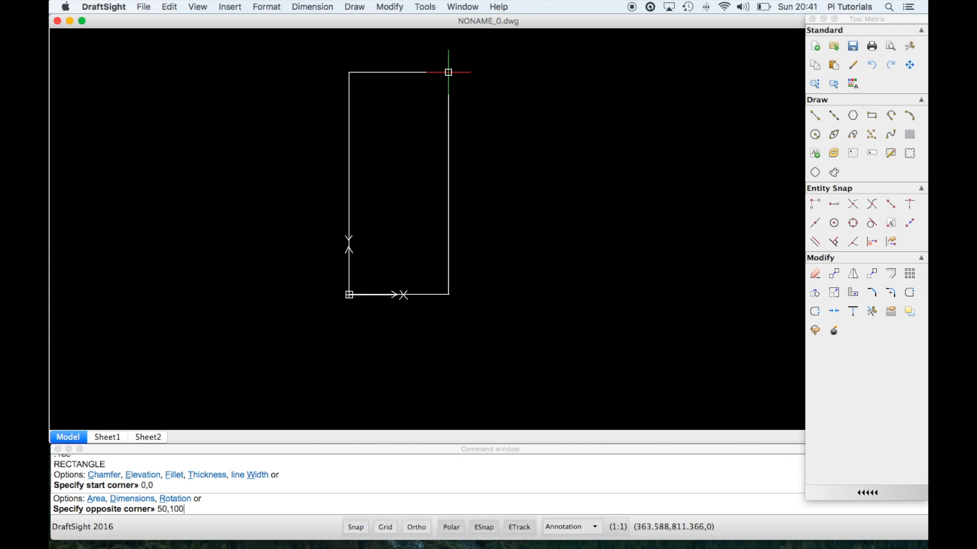
key("Return")
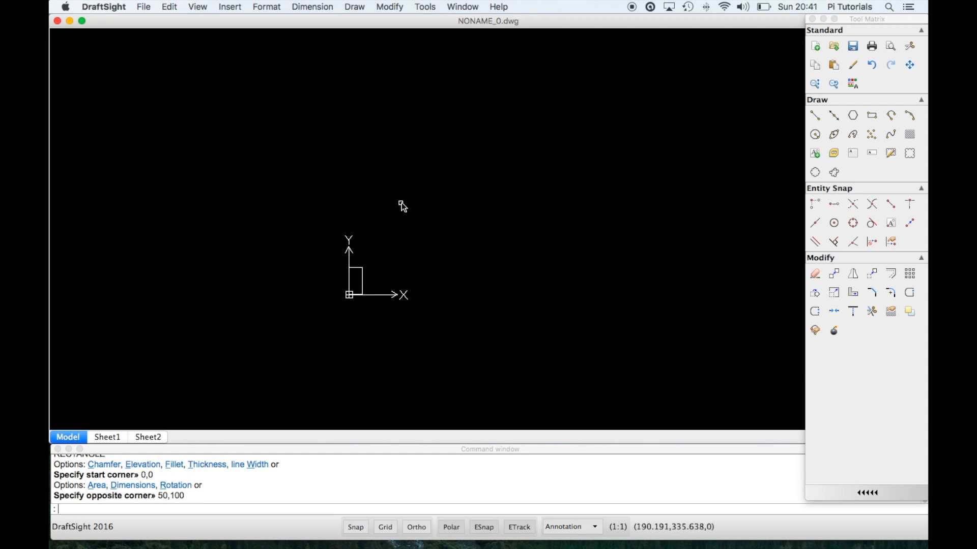
Step: Measure the rectangle's right side from its lower corner to its upper corner with the GetDistance command
middle_click(387, 250)
middle_click(387, 250)
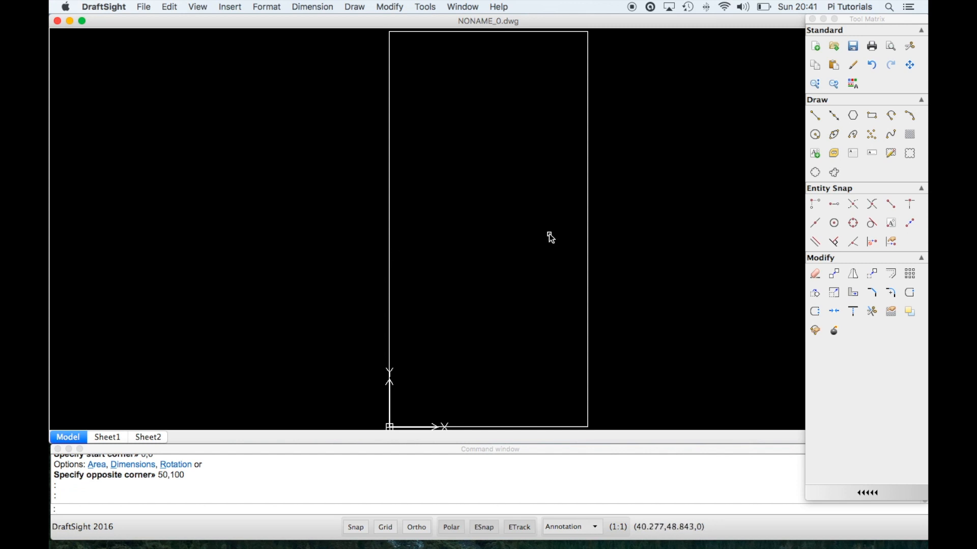
scroll(549, 233, "up", 1)
scroll(549, 233, "down", 2)
middle_click_drag(563, 237, 520, 241)
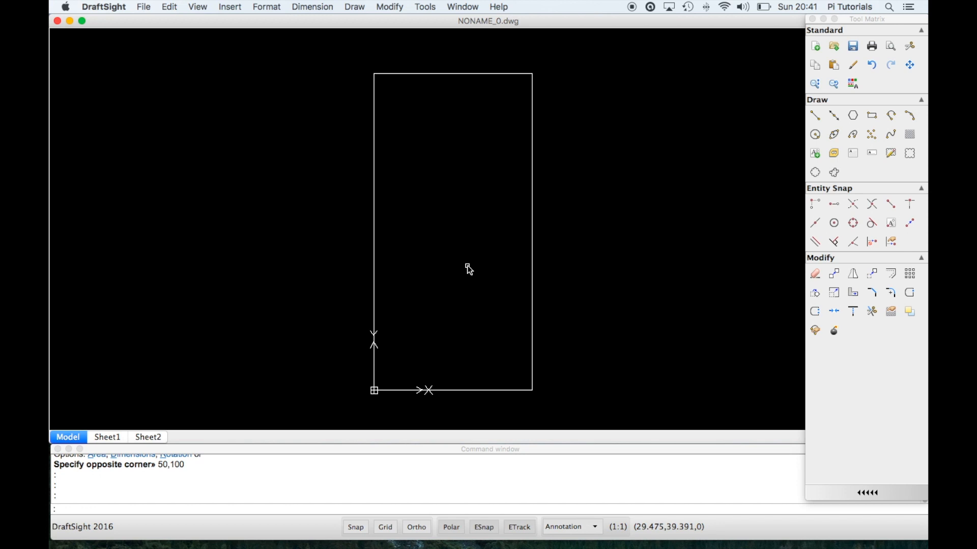
type("di")
key("Return")
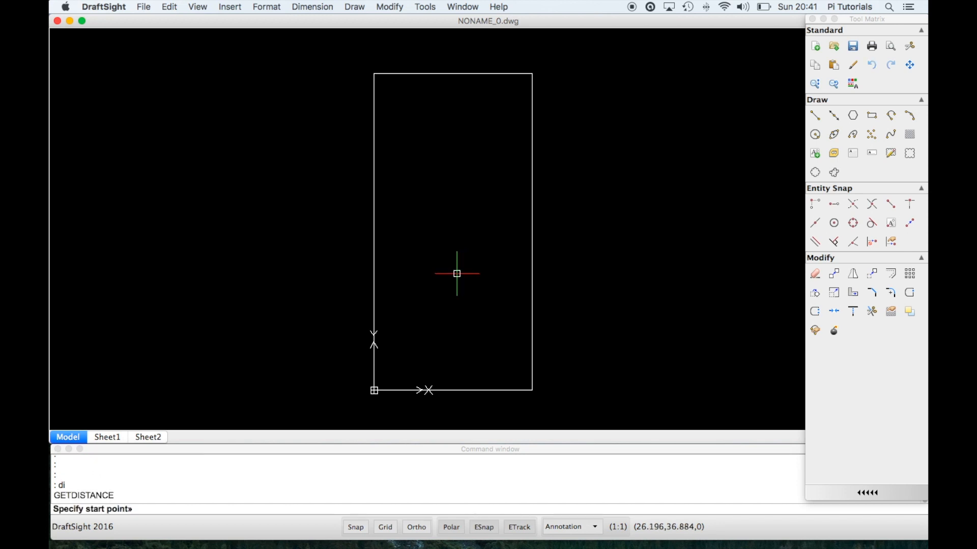
left_click(532, 391)
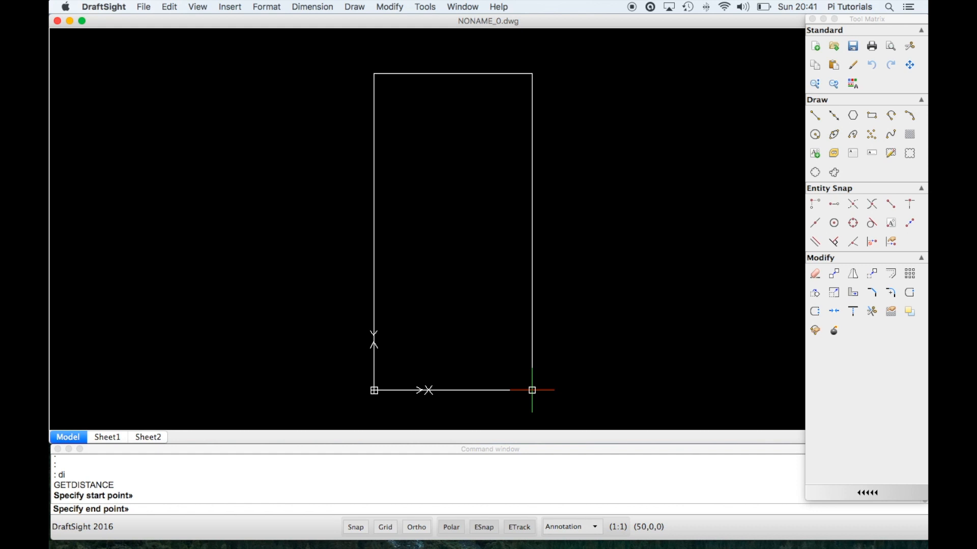
scroll(603, 142, "down", 1)
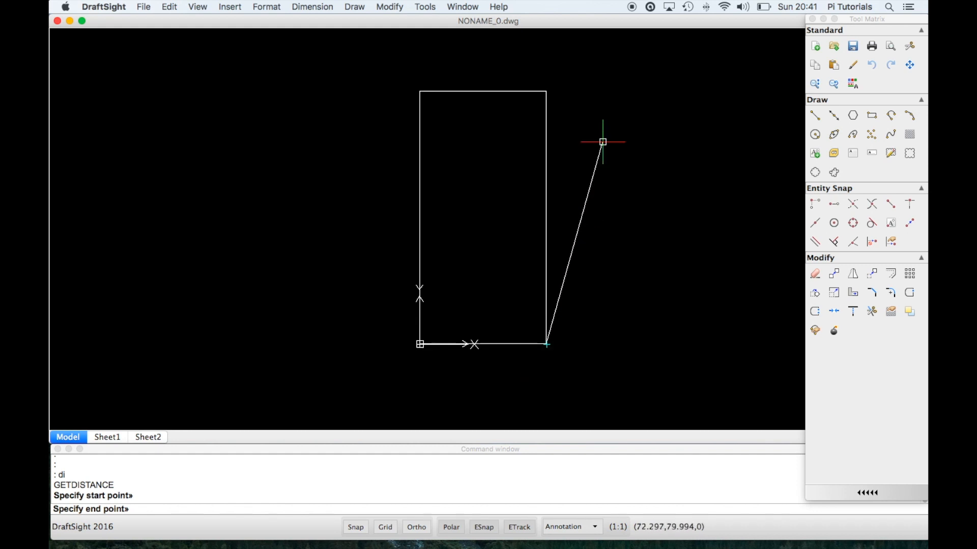
left_click(547, 91)
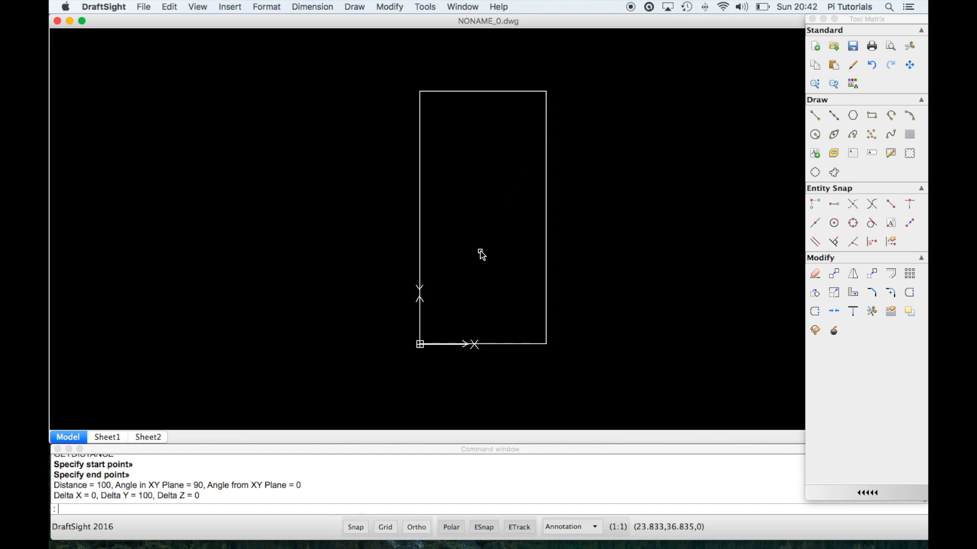
Step: Measure the rectangle's diagonal from the origin corner to its upper-right corner with the GetDistance command
key("Return")
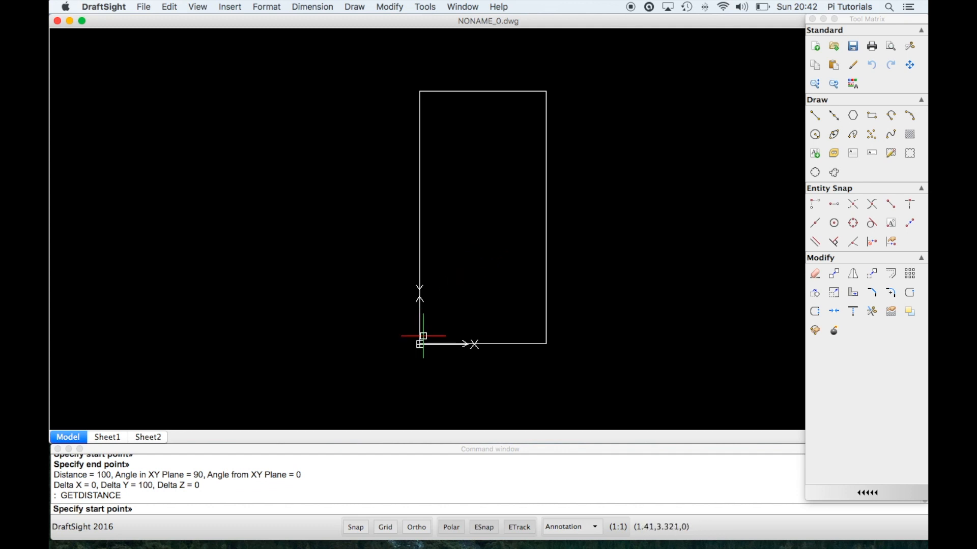
left_click(420, 344)
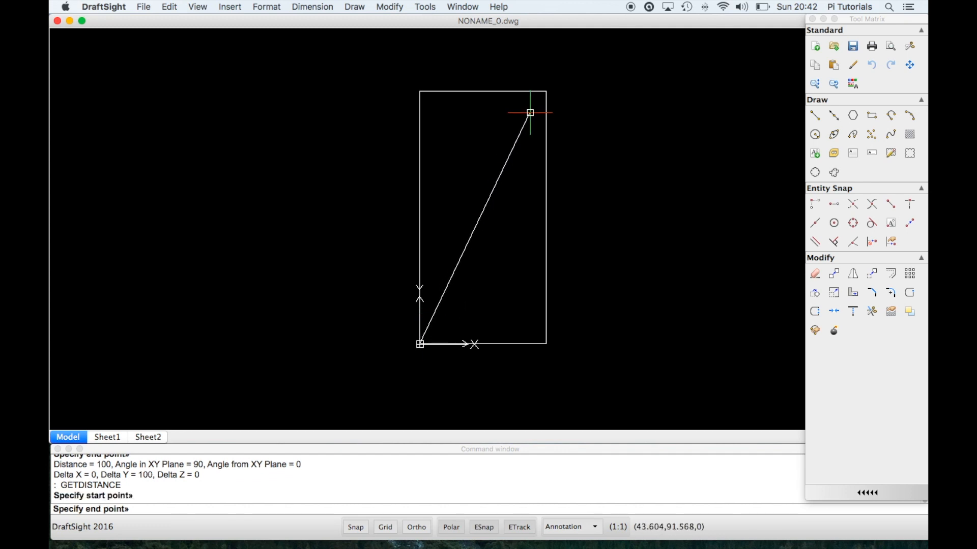
left_click(546, 91)
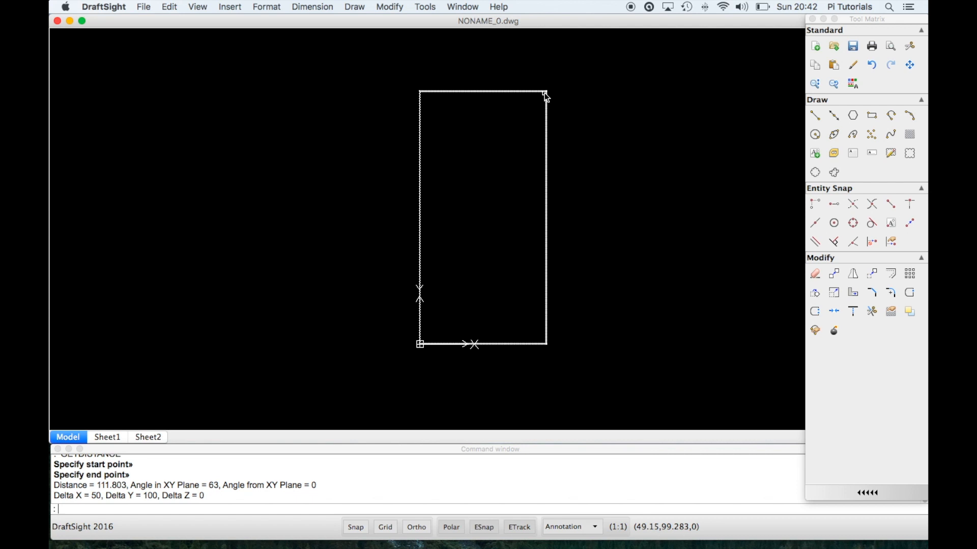
Step: Query the coordinates of the rectangle's upper-right corner with the id command
scroll(178, 421, "down", 1)
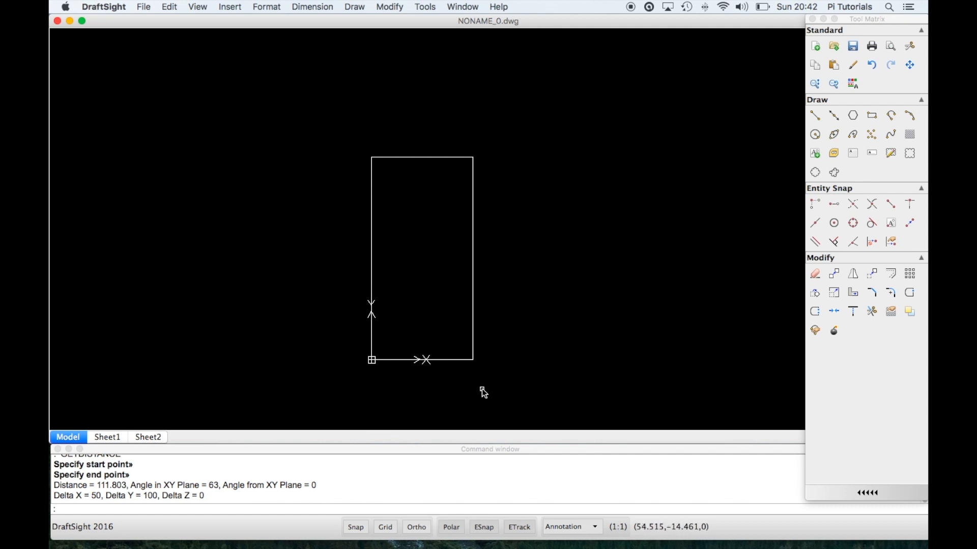
scroll(478, 378, "up", 1)
scroll(480, 380, "down", 1)
middle_click_drag(479, 321, 412, 367)
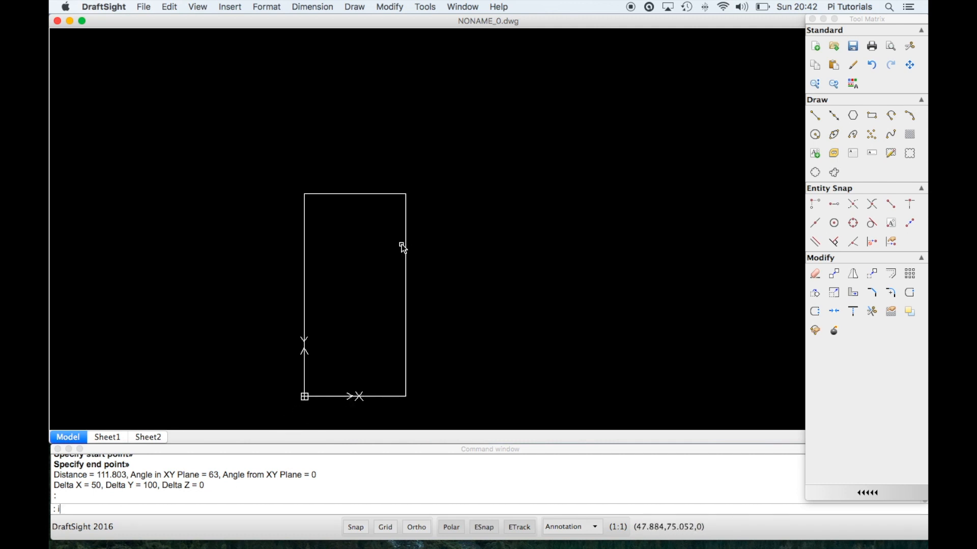
type("d")
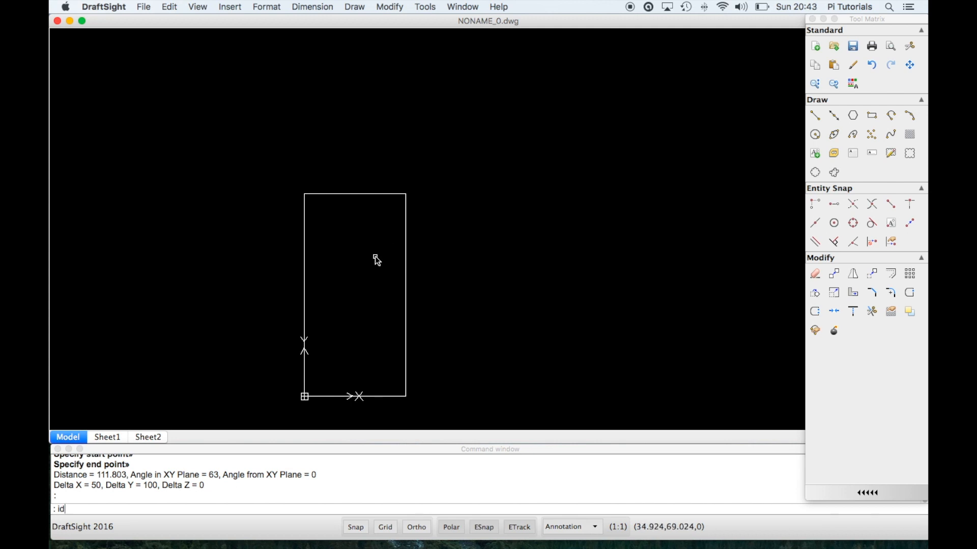
key("Return")
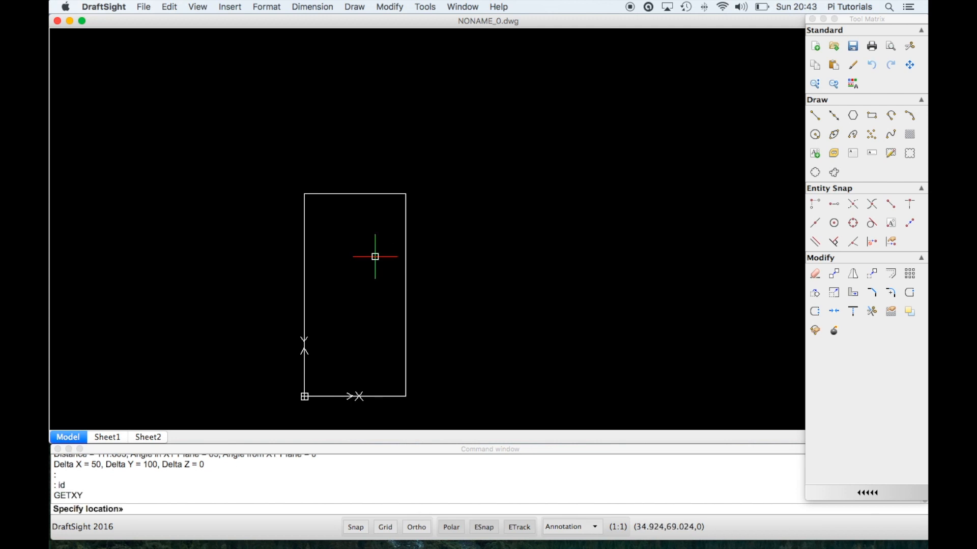
left_click(406, 194)
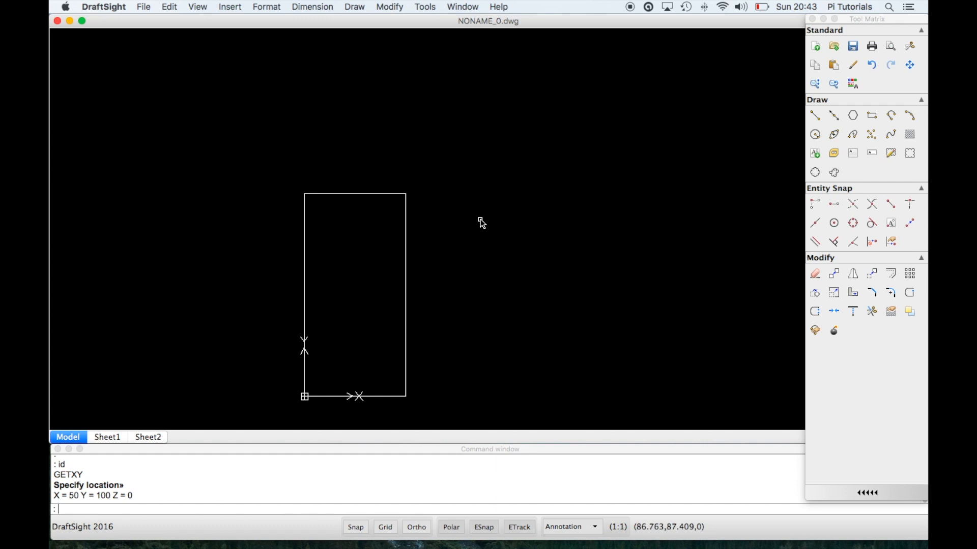
Step: Draw a rectangle from the existing rectangle's upper-right corner to the absolute opposite corner 50,50
type("rec")
key("Return")
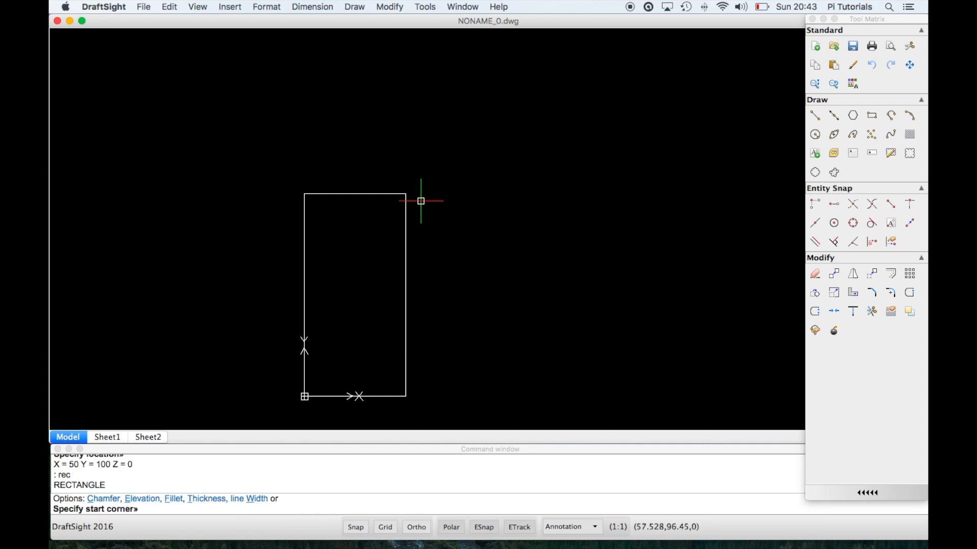
left_click(405, 193)
scroll(481, 134, "down", 2)
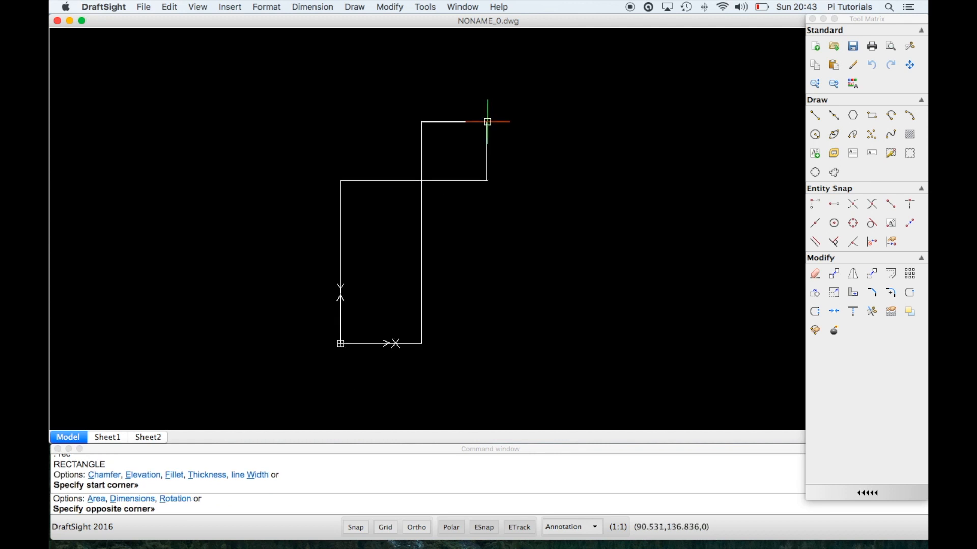
type("50,50")
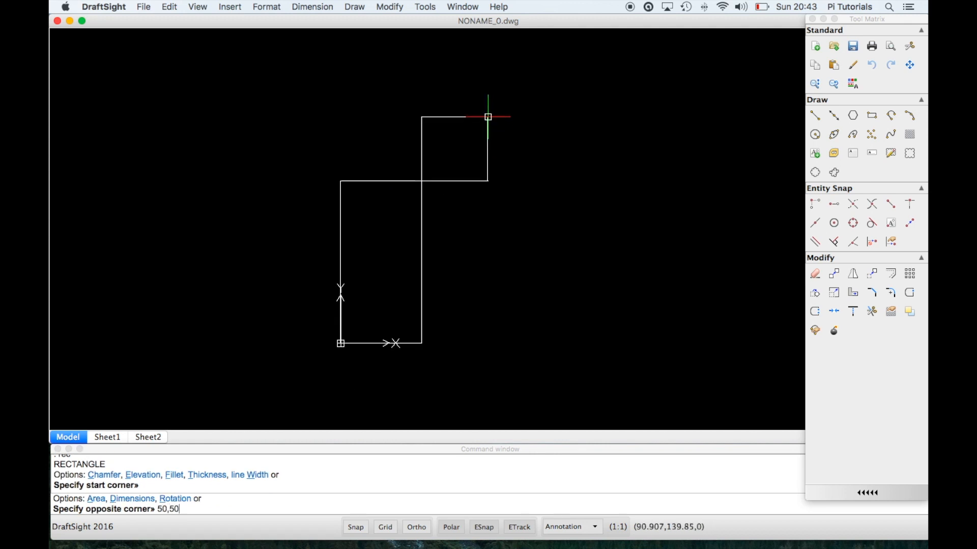
key("Return")
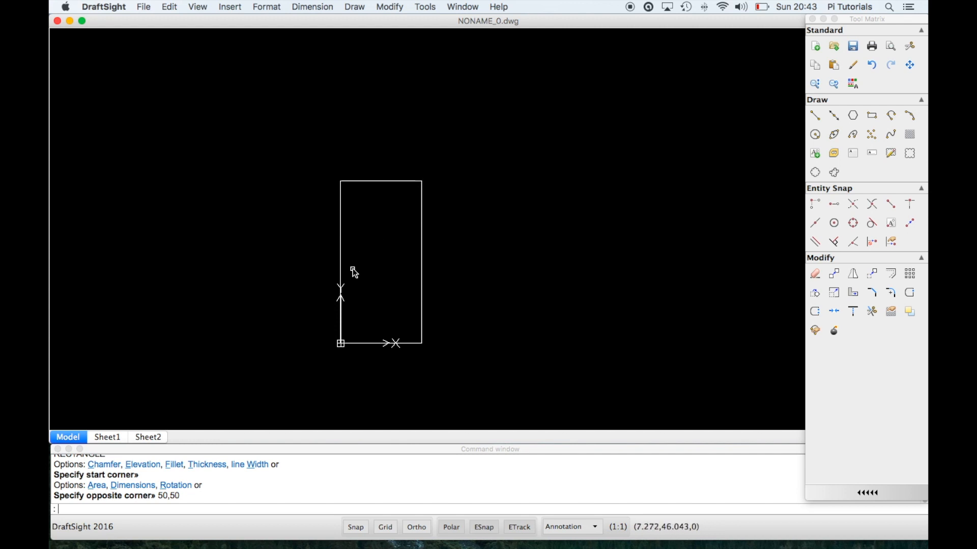
Step: Draw a rectangle from the tall rectangle's upper-right corner to the absolute opposite corner 0,50
scroll(380, 280, "up", 1)
scroll(383, 283, "up", 1)
scroll(383, 283, "down", 1)
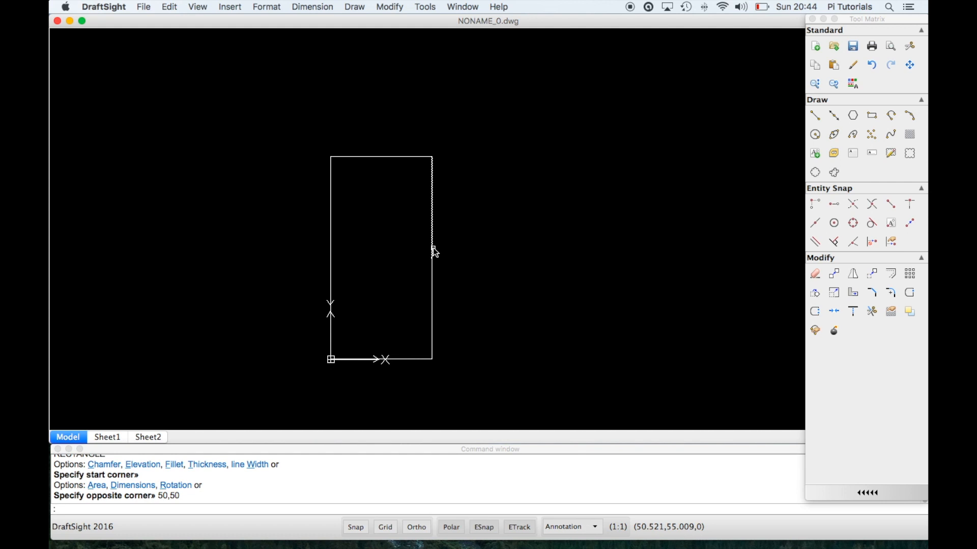
type("rec")
key("Return")
left_click(432, 156)
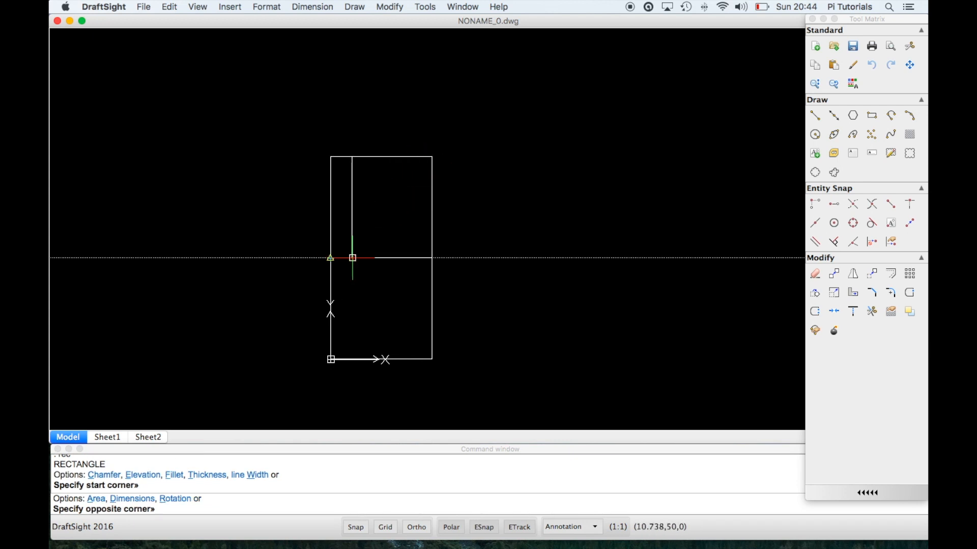
type("0,50")
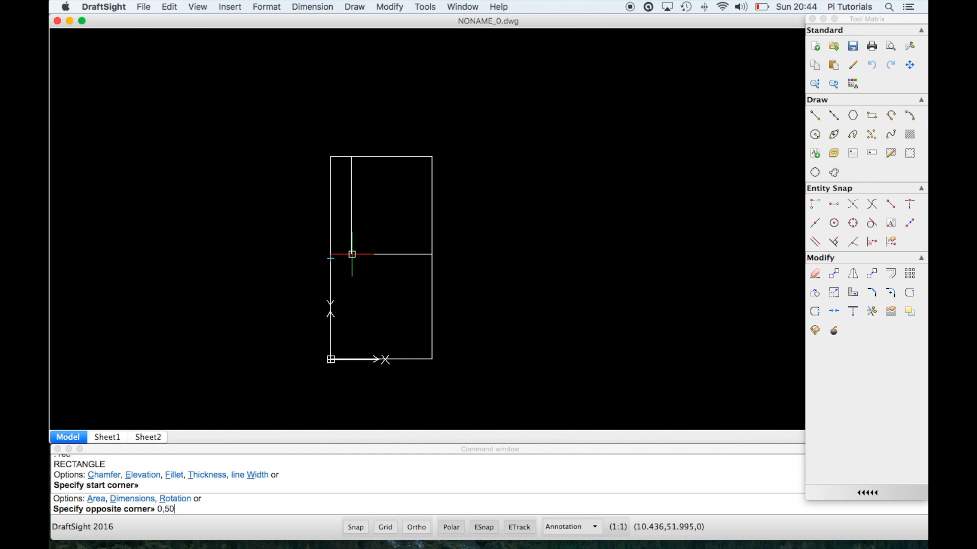
key("Return")
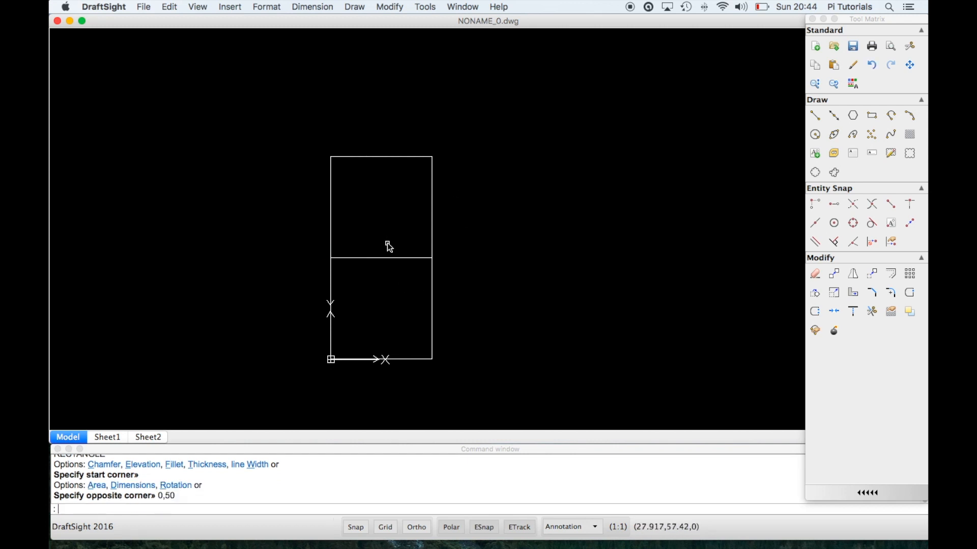
Step: Highlight the upper square by picking its lower edge and again with a window selection, clearing the selection each time
left_click(384, 257)
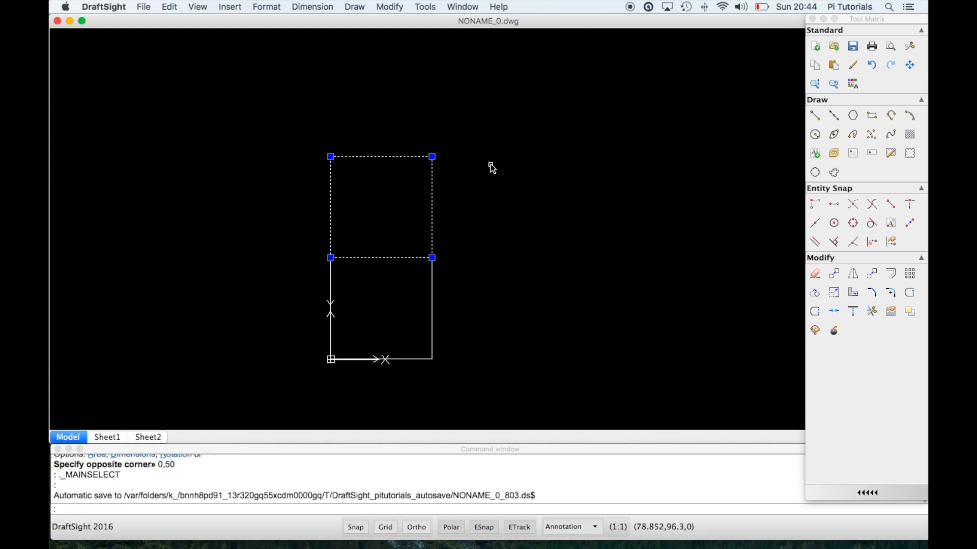
key("Escape")
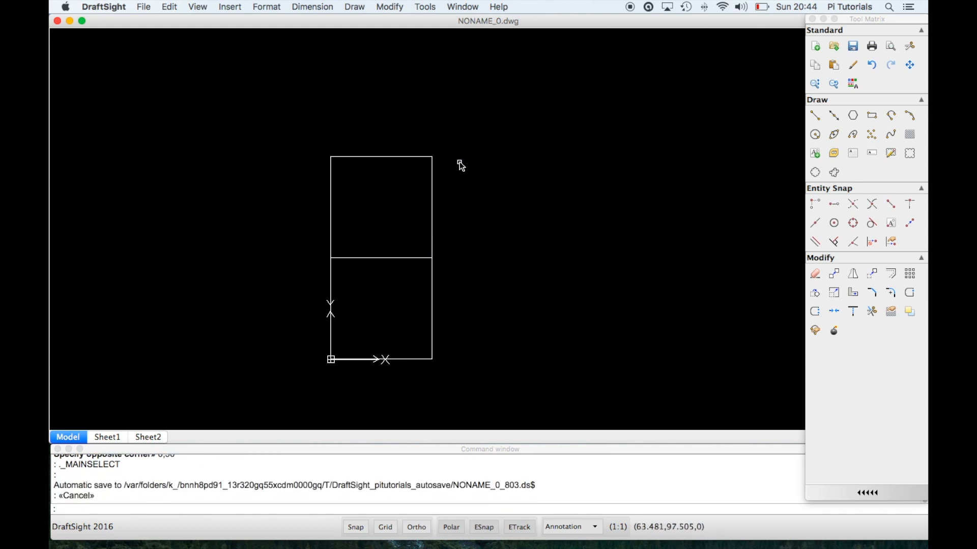
left_click_drag(305, 136, 454, 269)
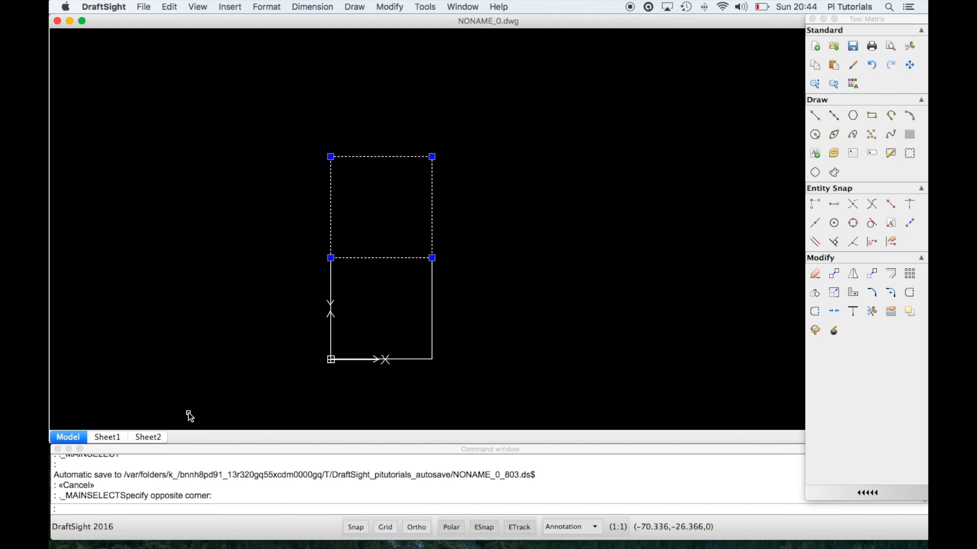
key("Escape")
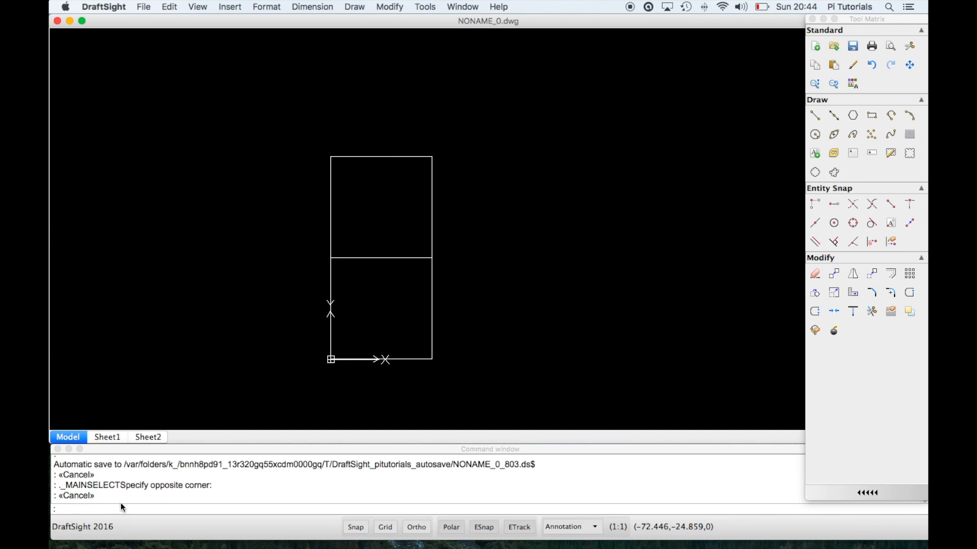
key("Escape")
key("Escape")
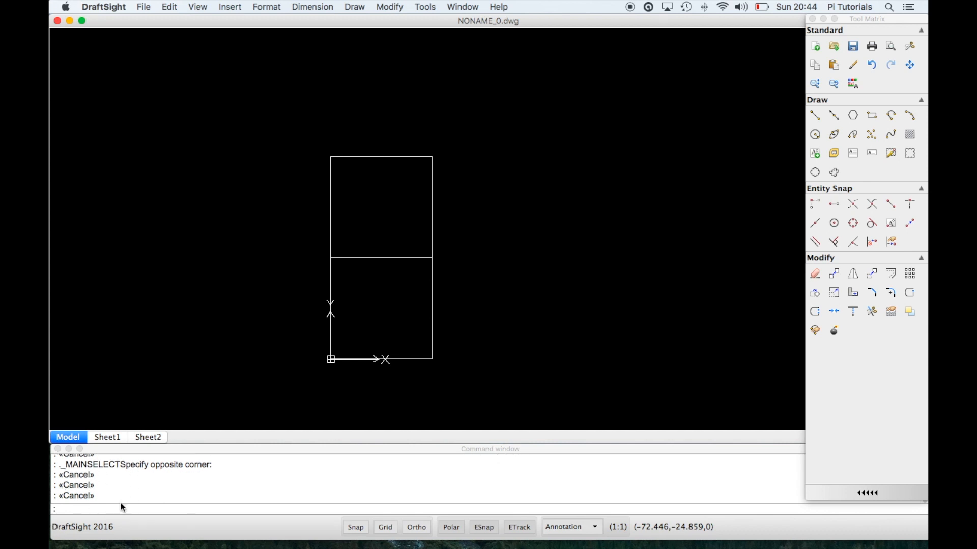
key("Escape")
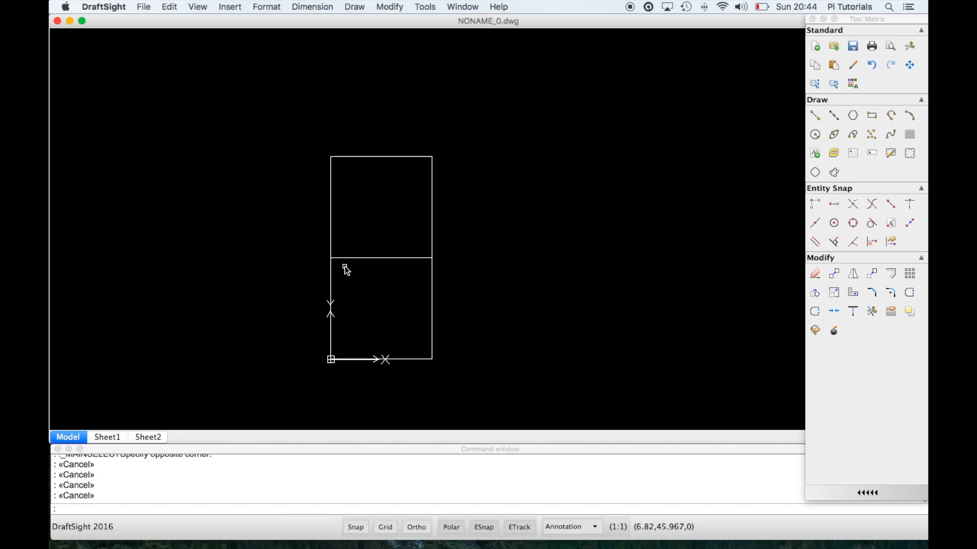
key("Escape")
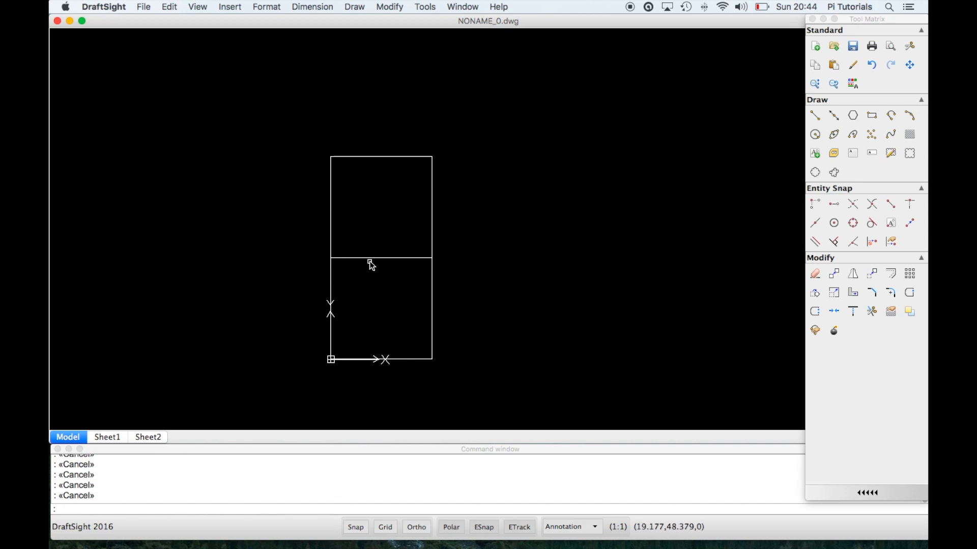
type("rec")
key("Return")
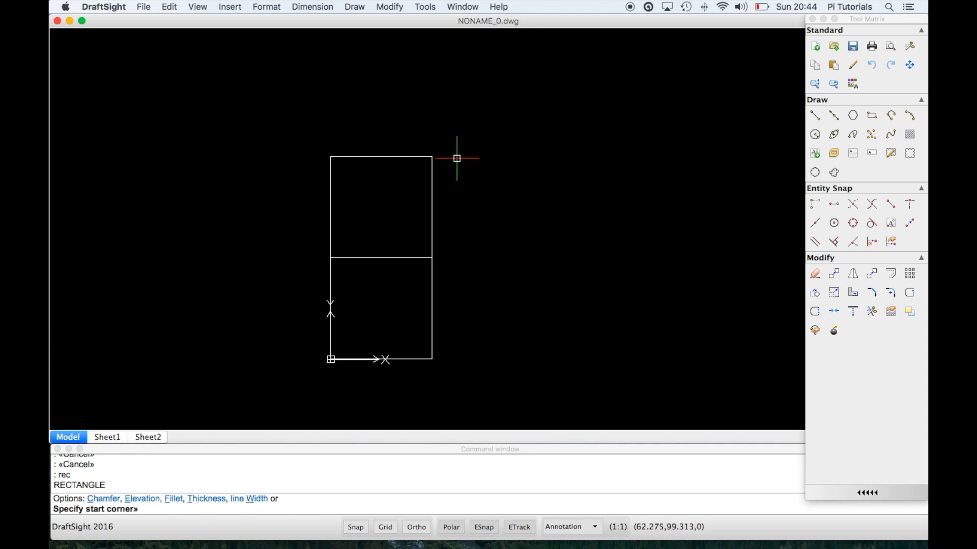
left_click(432, 157)
scroll(519, 79, "down", 1)
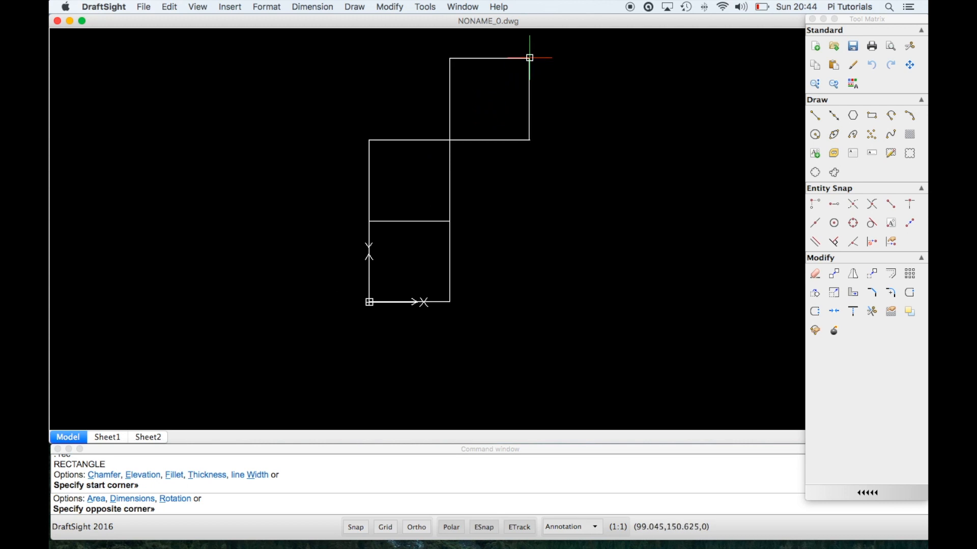
type("@")
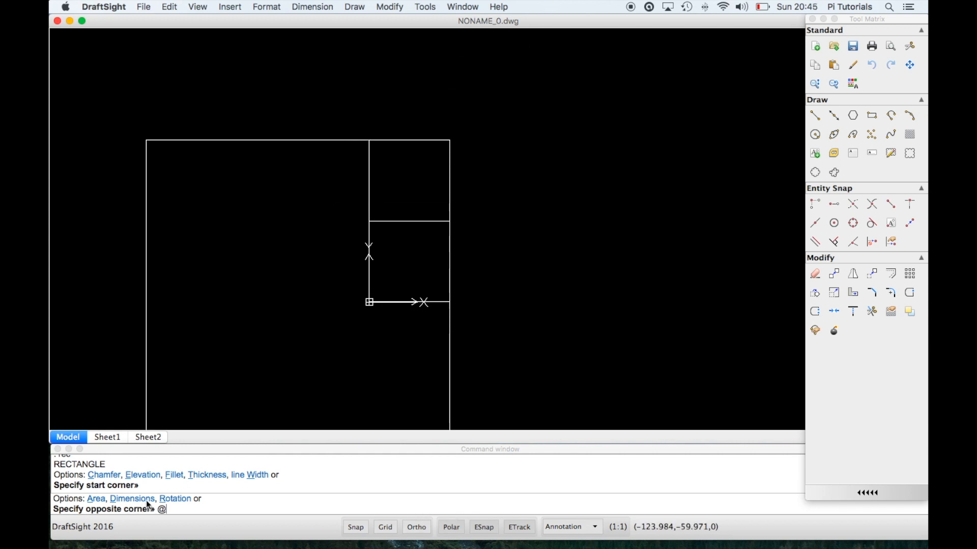
type(",50")
key("Return")
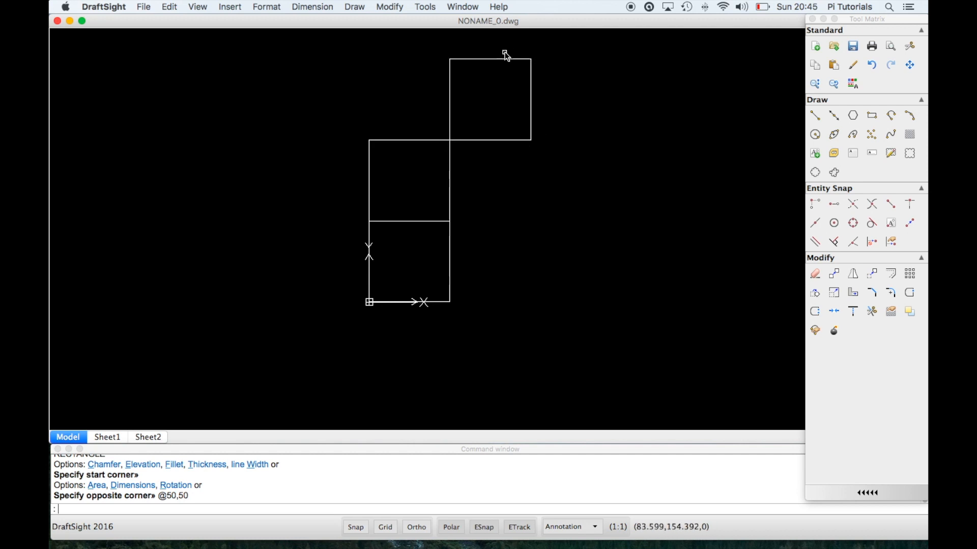
mouse_move(530, 217)
middle_mouse_down()
mouse_move(493, 266)
mouse_move(458, 290)
middle_mouse_up()
type("l")
key("Return")
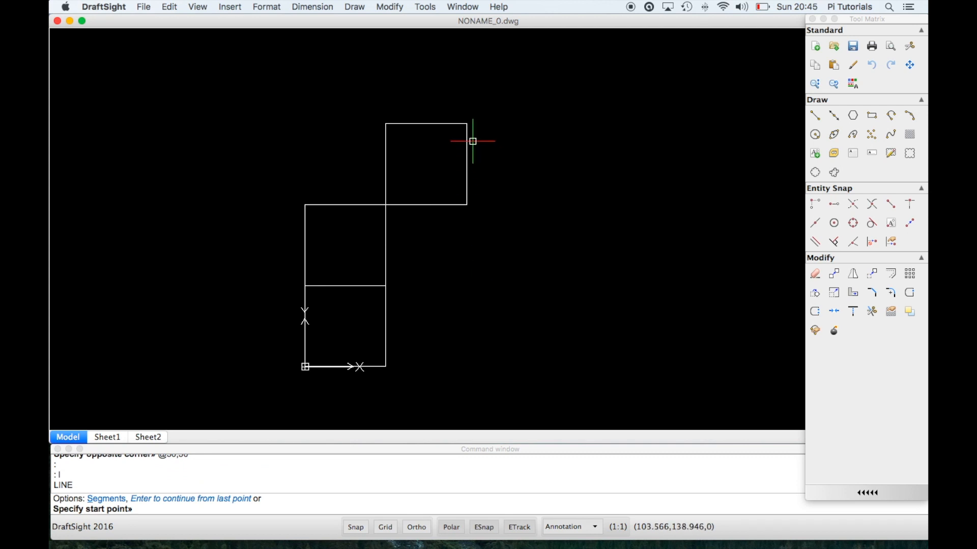
left_click(467, 124)
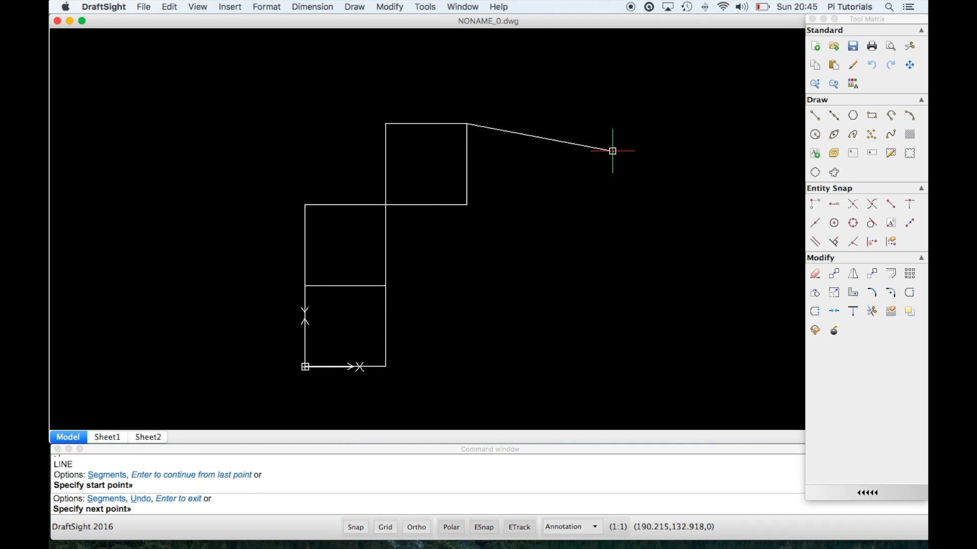
key("F8")
type("@")
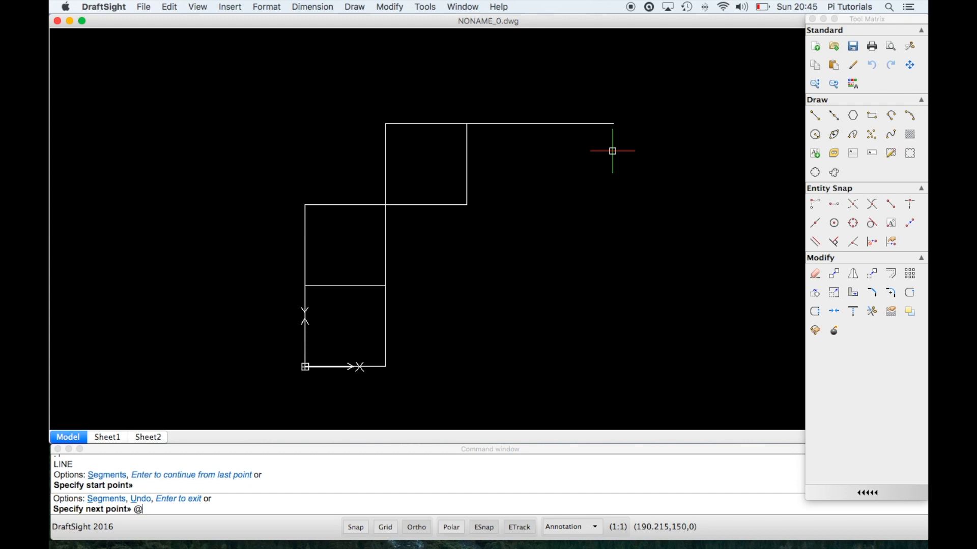
key("F8")
type("50,50")
key("Return")
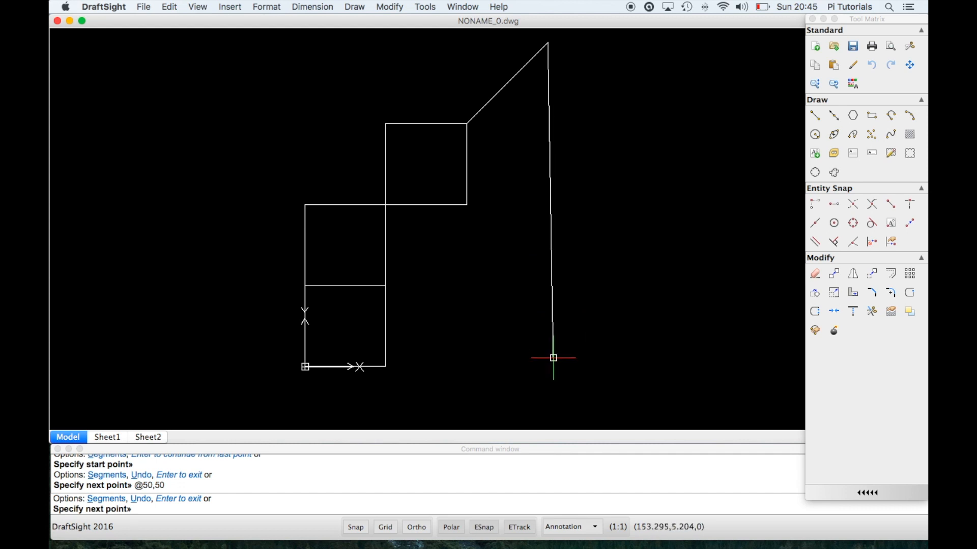
Step: Continue the line to relative point @0,-100 and on to the tall rectangle's lower-right corner
type("0")
key("BackSpace")
type("@0,-100")
key("Return")
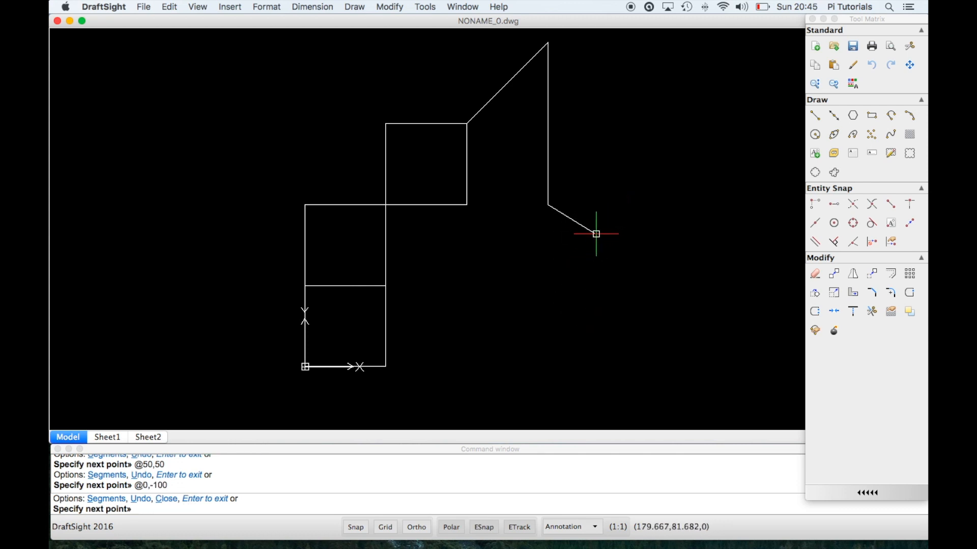
left_click(385, 366)
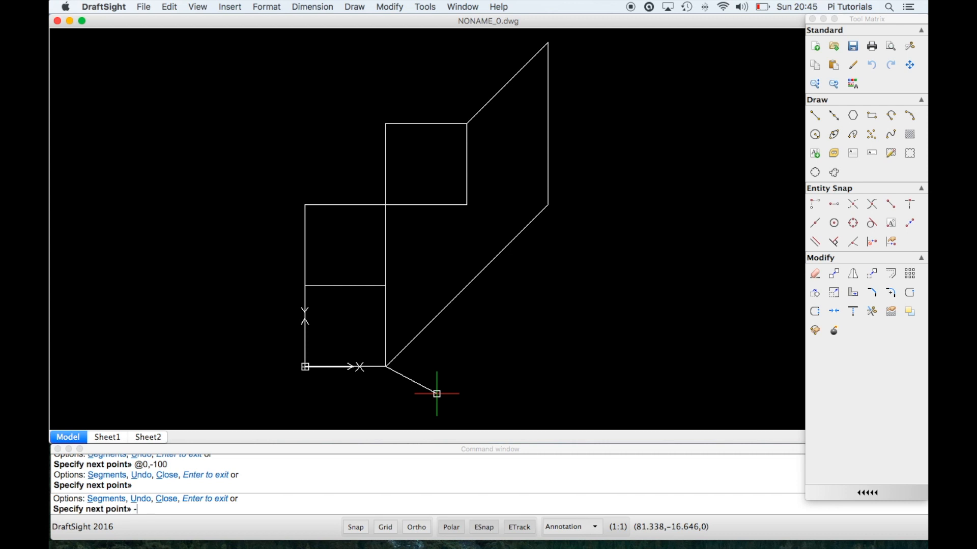
Step: Add a final line segment to absolute point -50,100 and end the line
type("-50,")
type("100")
key("Return")
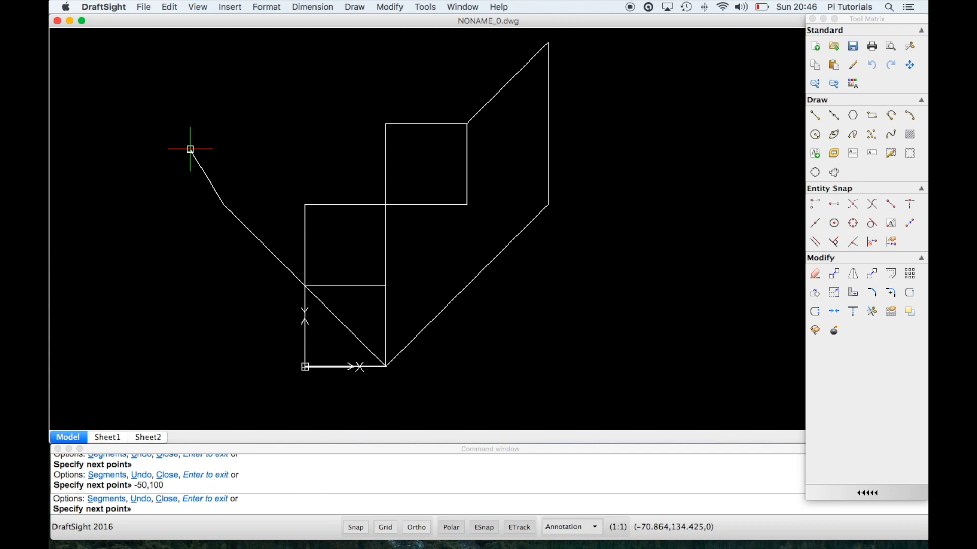
key("Return")
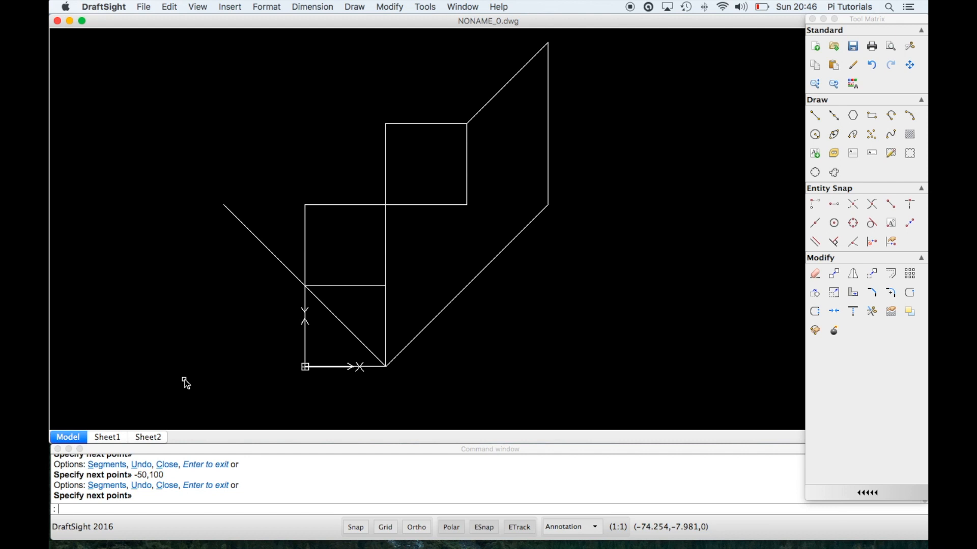
left_click(250, 182)
type("cify opposite corner:")
key("Return")
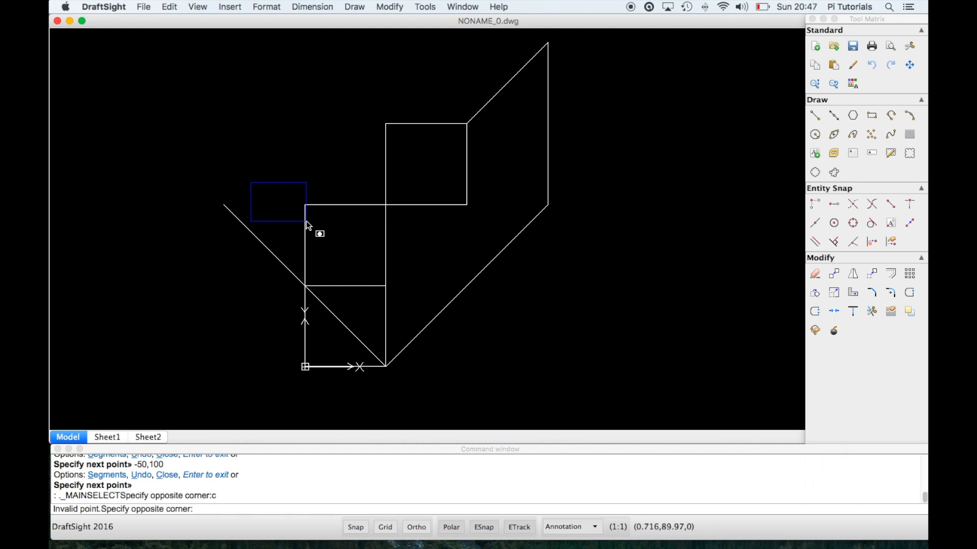
key("Escape")
Step: Draw a circle with a radius of about 24.7 centred on the tall rectangle's upper-left corner
type("c")
key("Return")
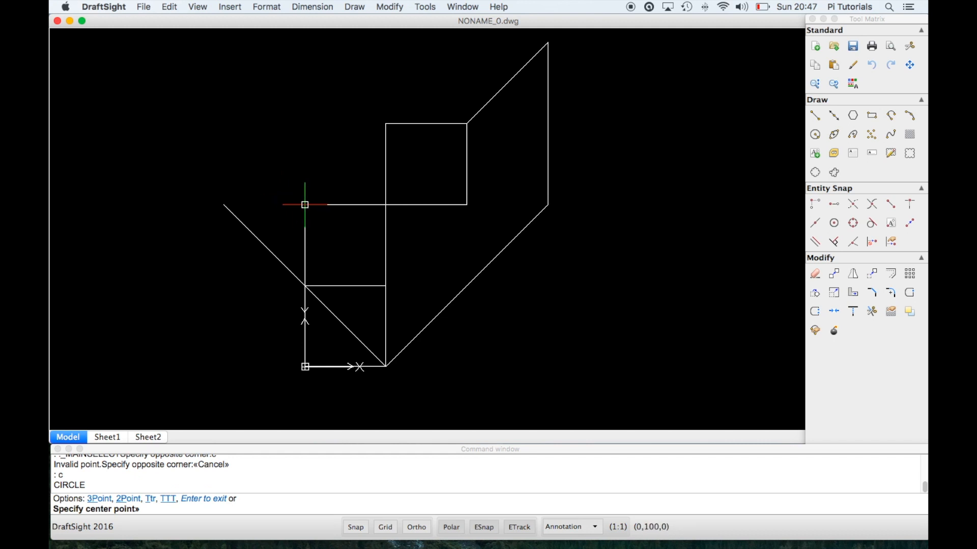
left_click(304, 205)
left_click(340, 222)
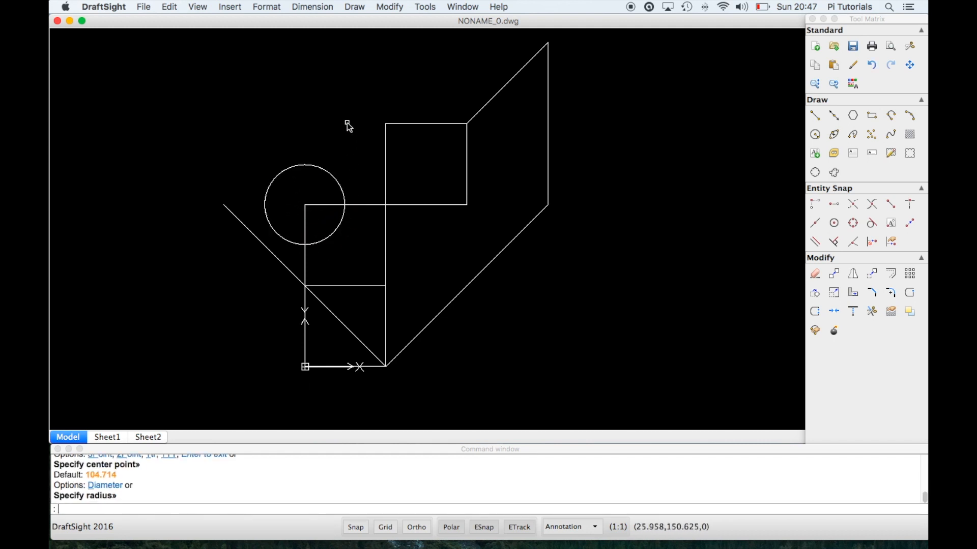
Step: Draw a circle with radius 75 centred on the topmost square's upper-left corner
key("Return")
left_click(385, 124)
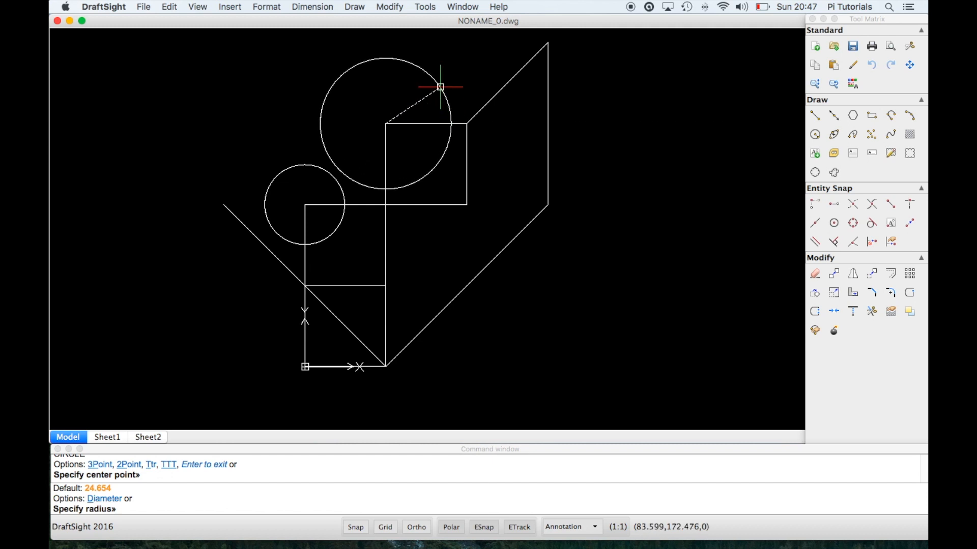
type("7")
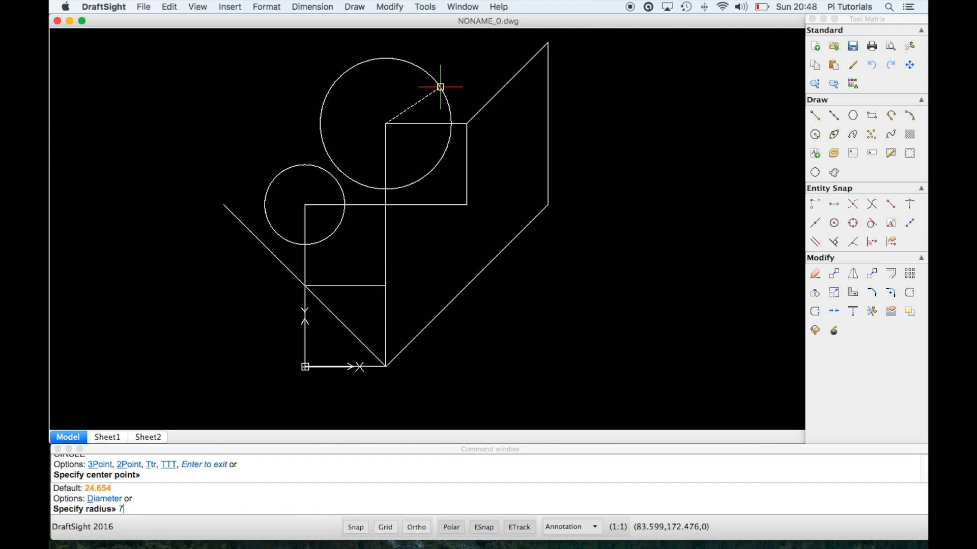
type("5")
key("Return")
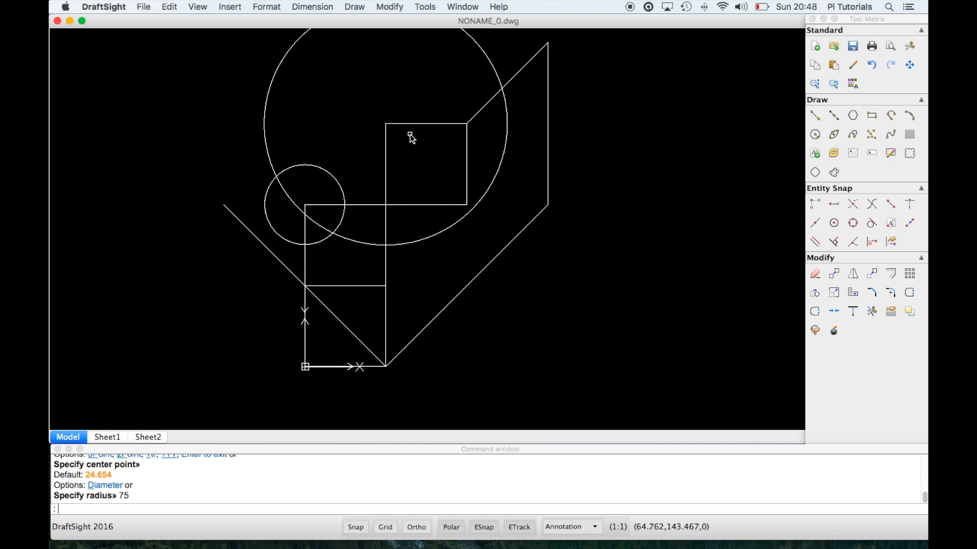
Step: Draw a circle with diameter 45, using the Diameter option, centred on the long vertical line's lower endpoint
type("c")
key("Return")
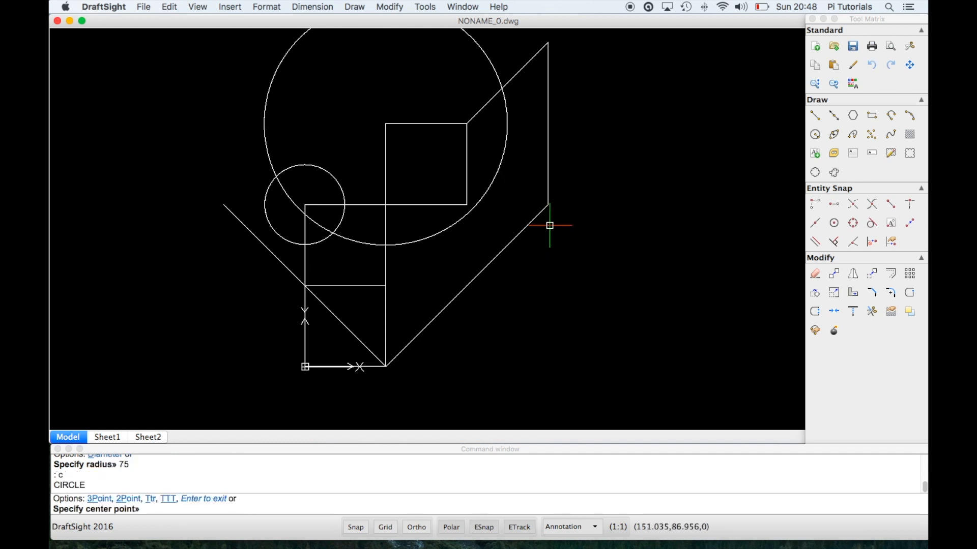
left_click(548, 205)
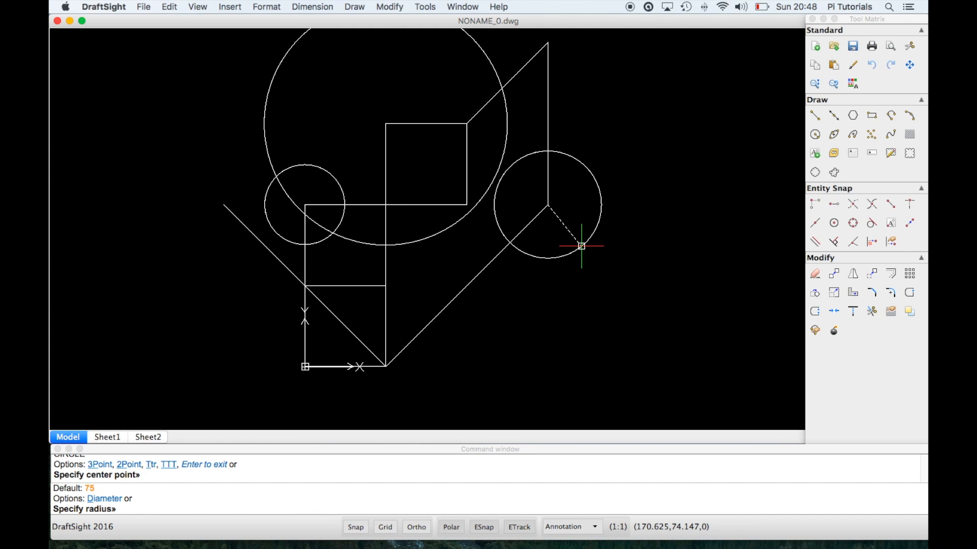
type("d")
key("Return")
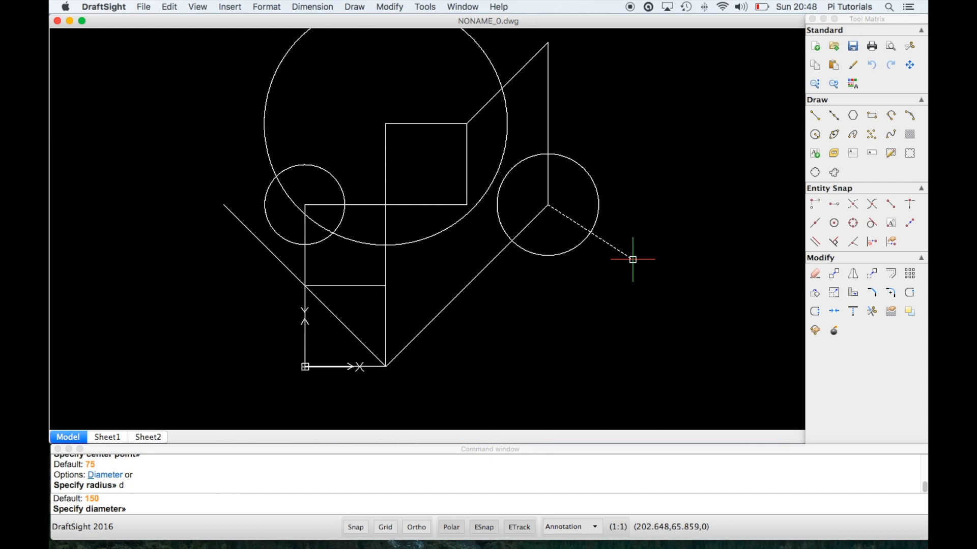
type("45")
key("Return")
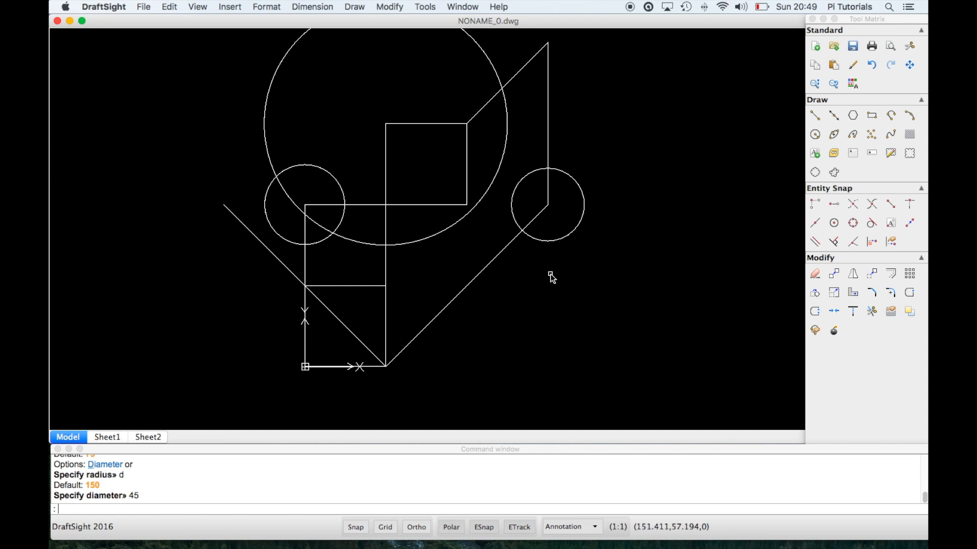
Step: Delete the 45-diameter circle, the two lines meeting at its centre and the diagonal line from the topmost square's corner
type("e")
key("Return")
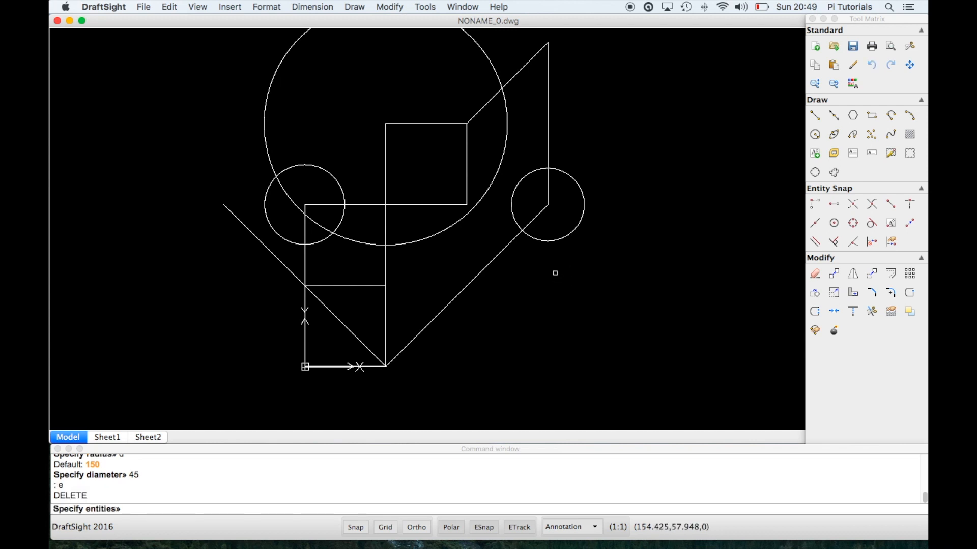
left_click(558, 243)
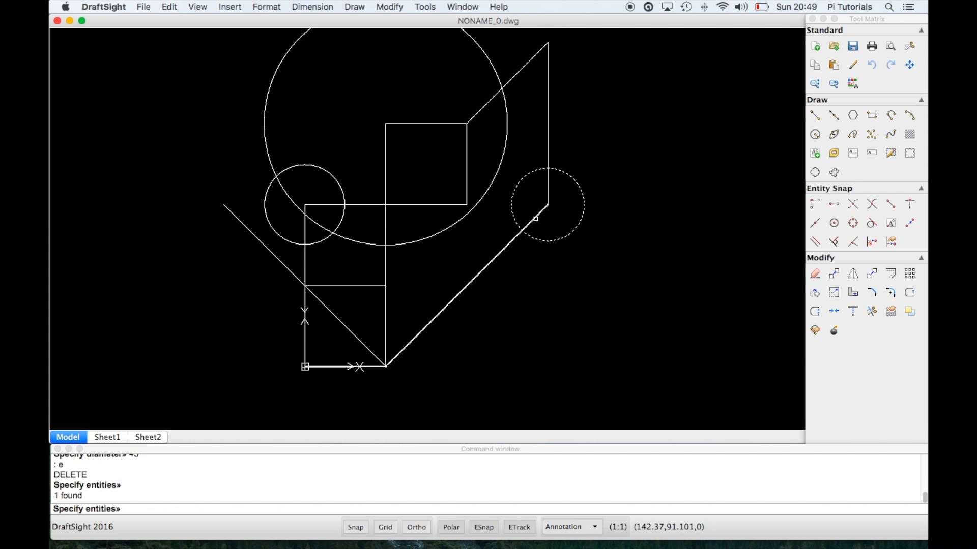
left_click(536, 219)
left_click(601, 270)
left_click(510, 190)
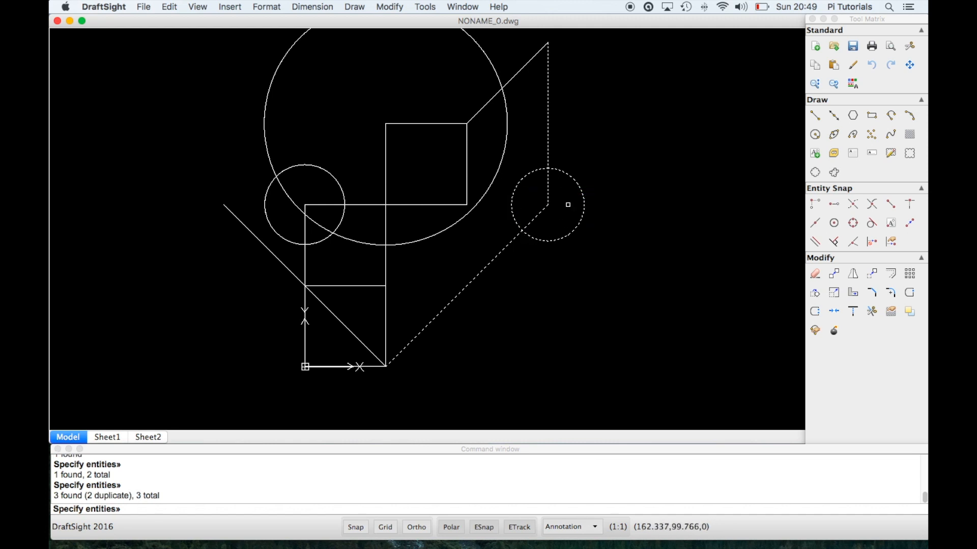
scroll(410, 52, "down", 1)
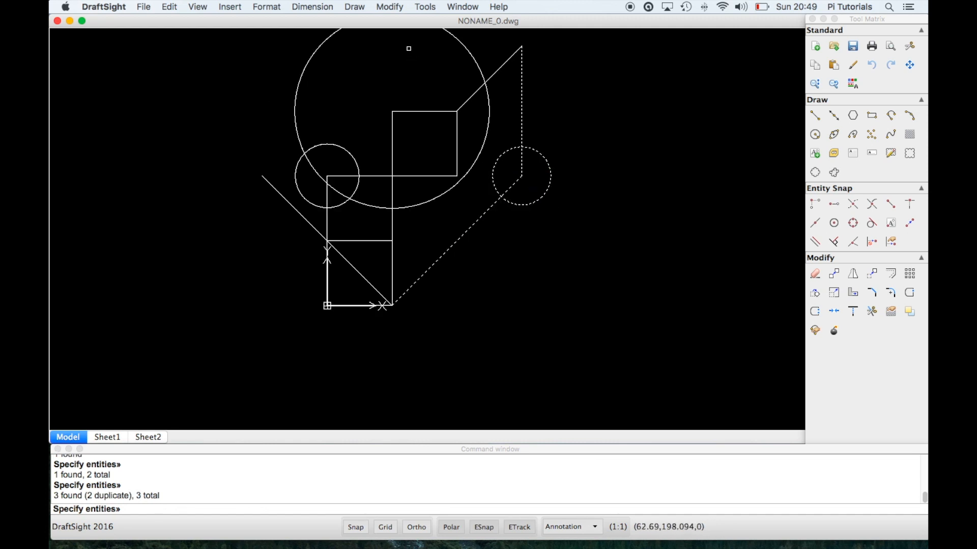
left_click(420, 42)
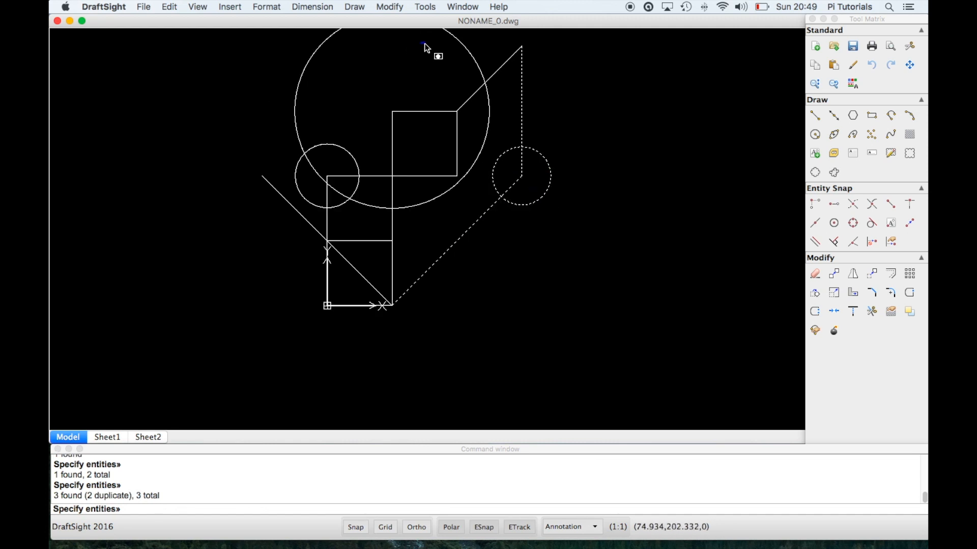
left_click(569, 133)
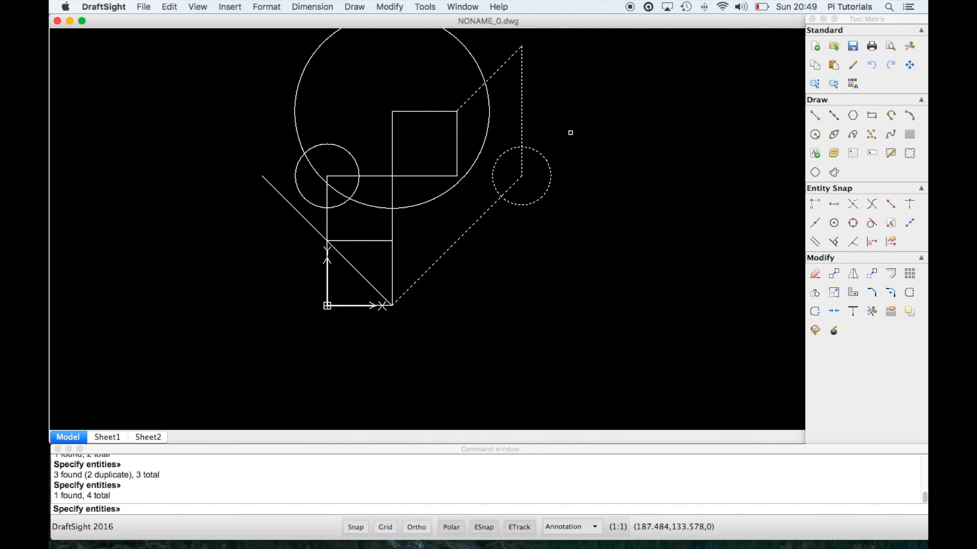
key("Return")
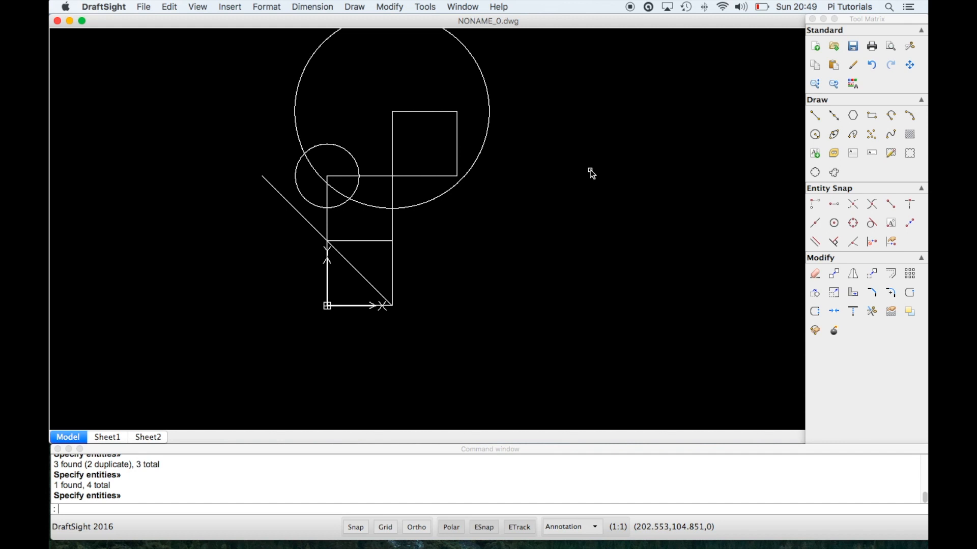
Step: Undo the deletion of the circle and the three lines
key("super+z")
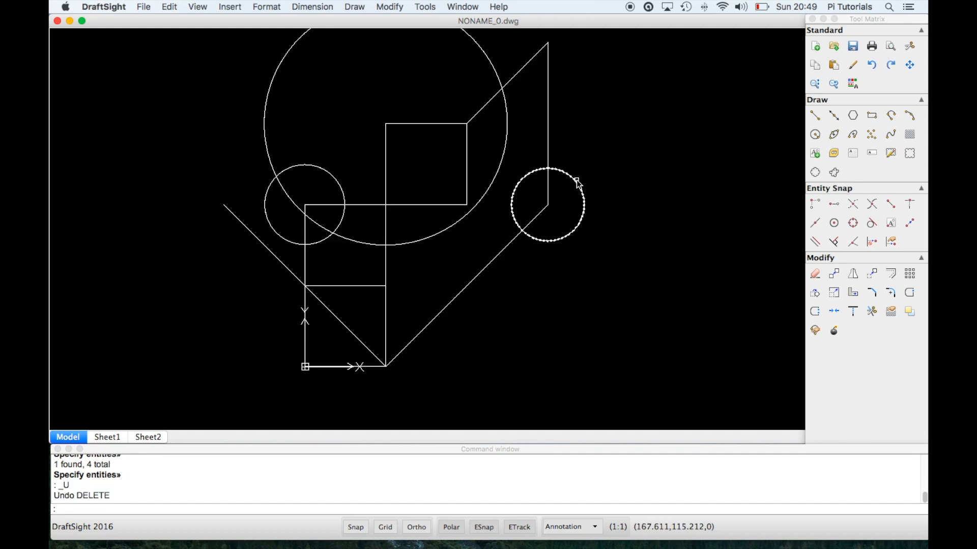
left_click(170, 7)
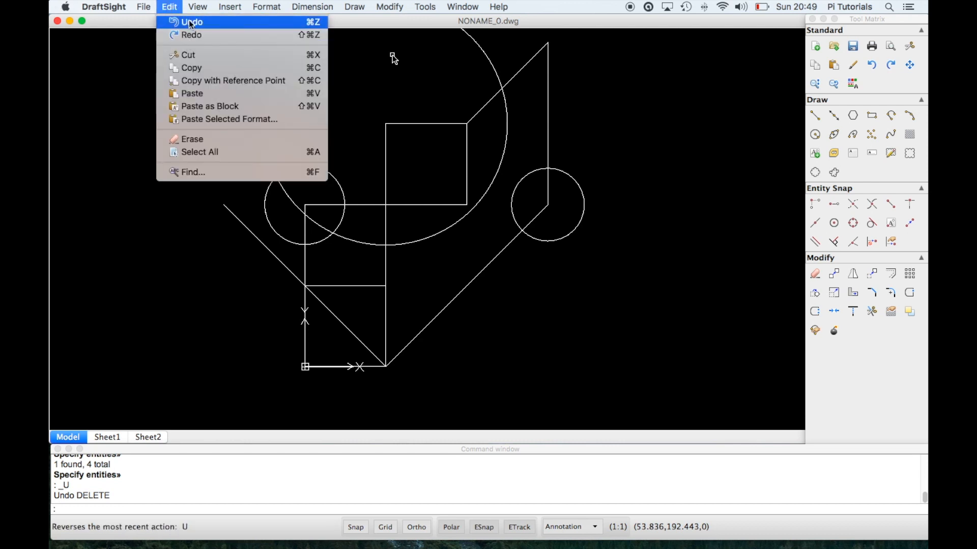
left_click(568, 331)
middle_click_drag(544, 278, 543, 313)
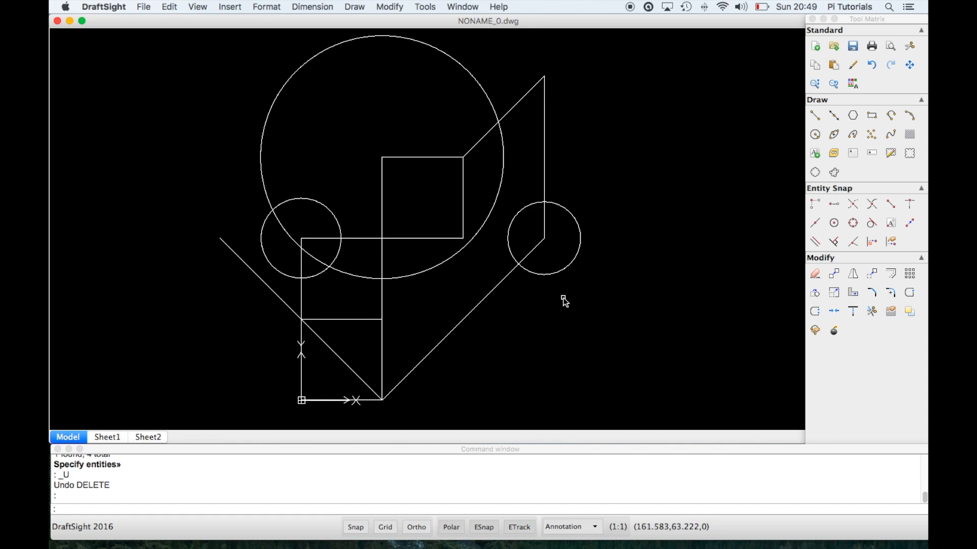
type("m")
key("Return")
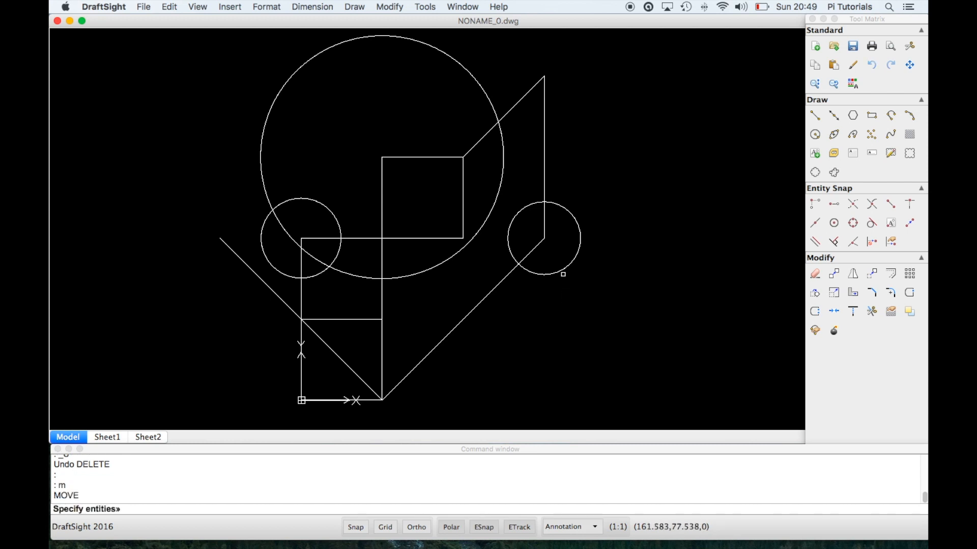
left_click(562, 272)
left_click(533, 250)
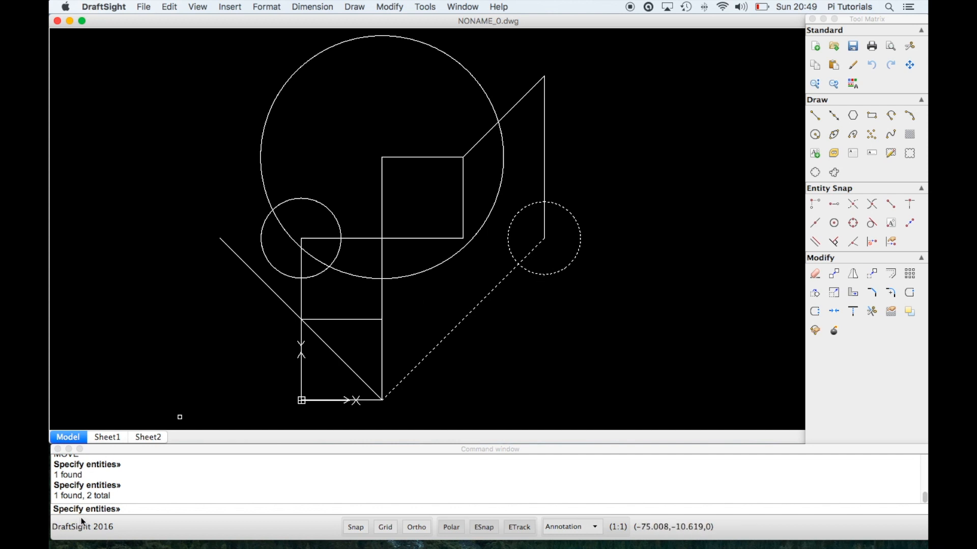
left_click(544, 227)
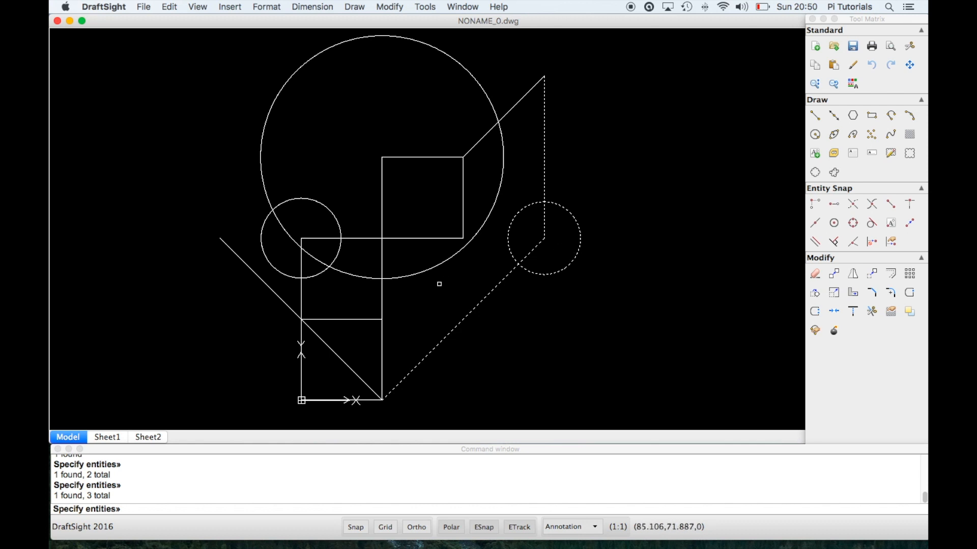
key("Return")
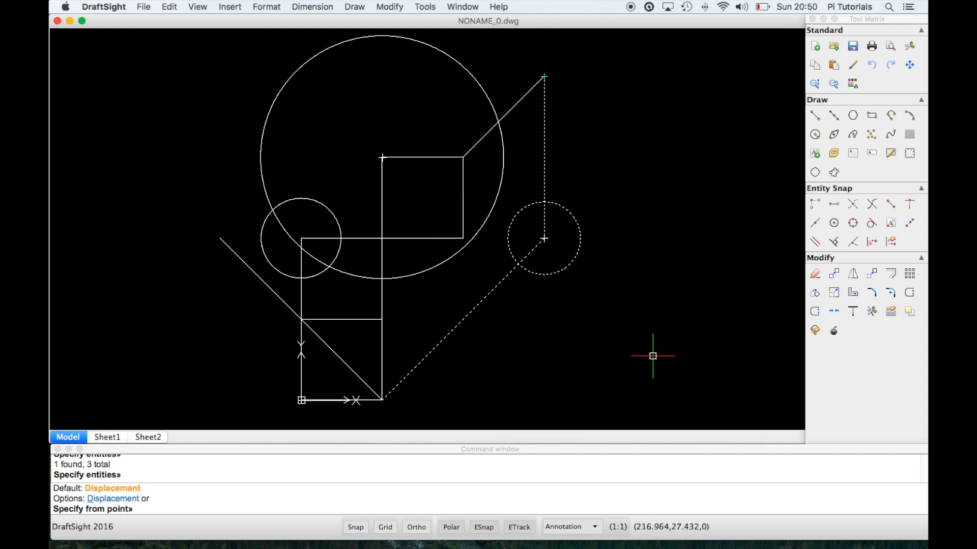
left_click(580, 344)
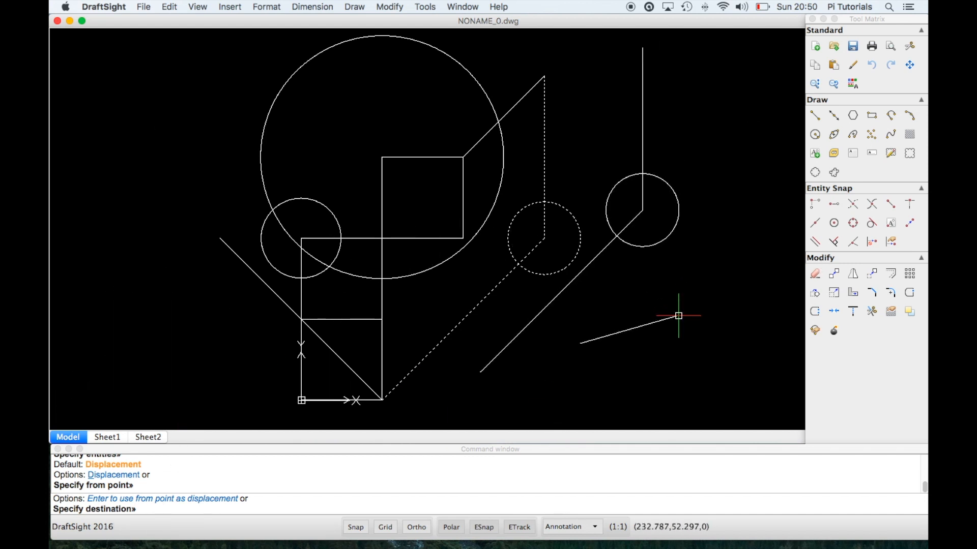
type("@")
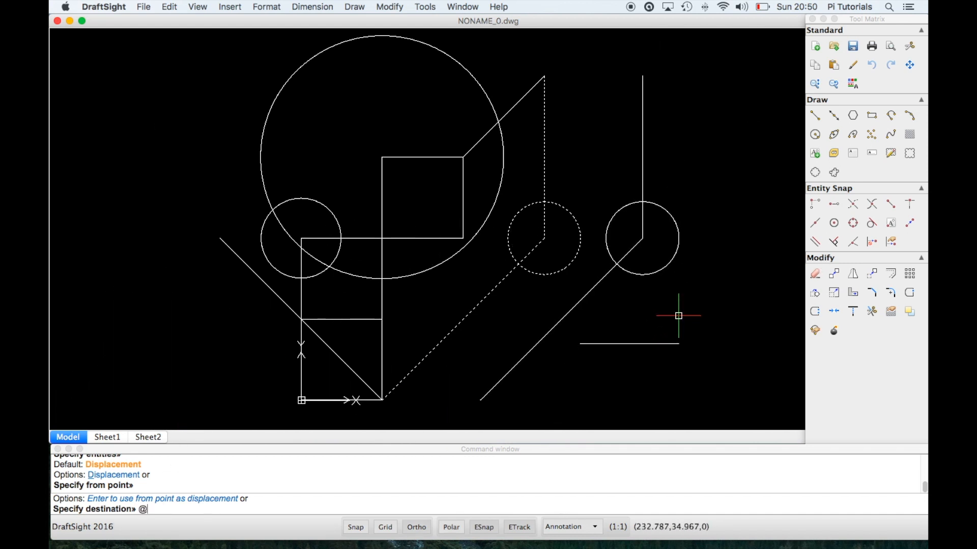
type("50,0")
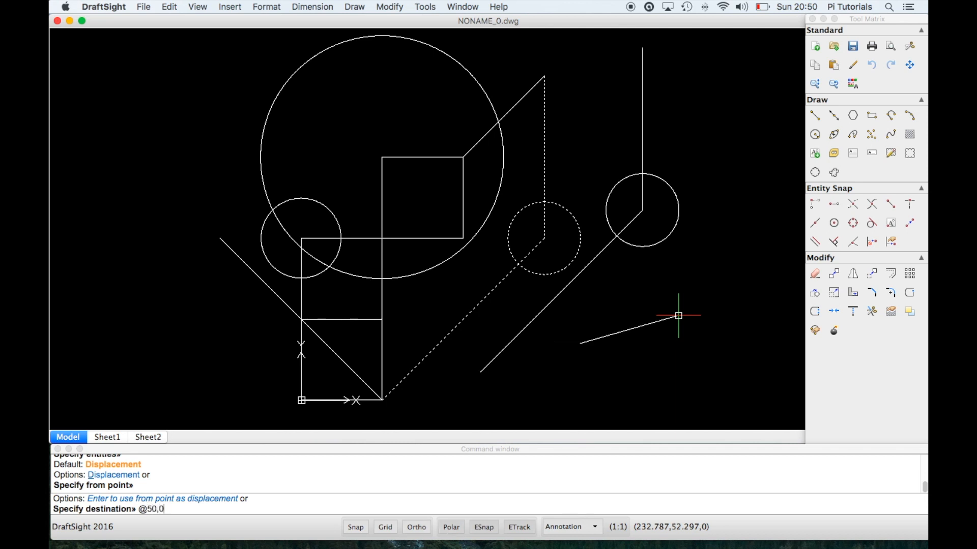
key("Return")
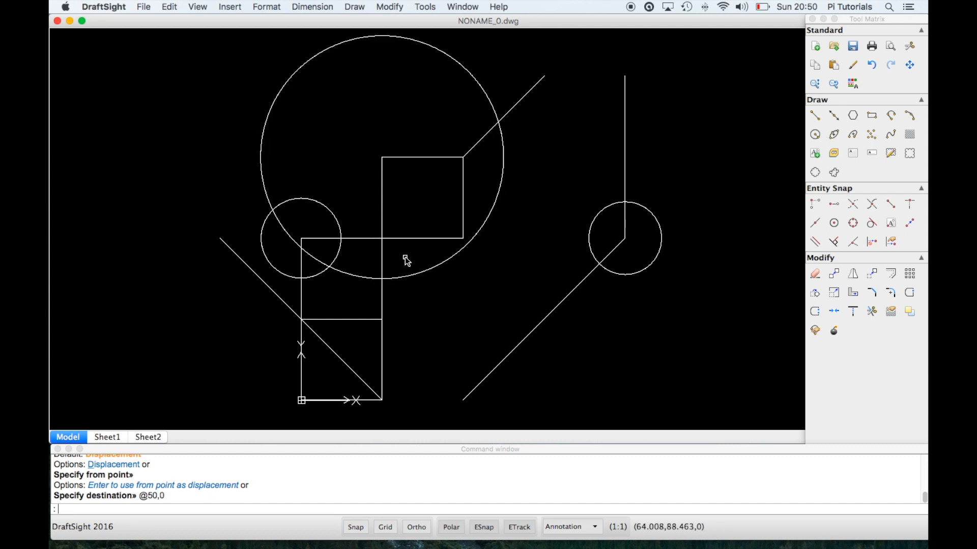
Step: Move the same circle and two lines, using the crossing diagonal's upper-left endpoint as base and the tall rectangle's upper-right corner as destination
type("m")
key("Return")
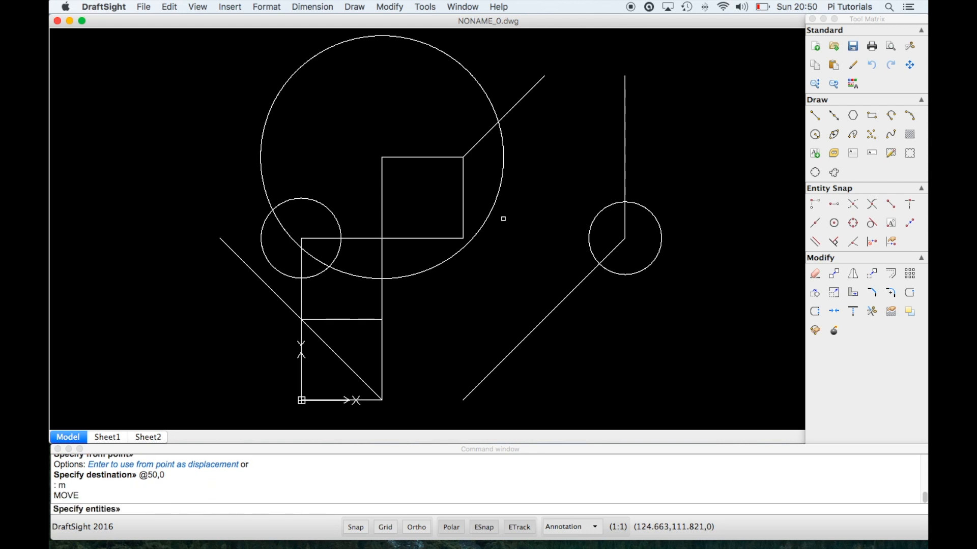
left_click(695, 312)
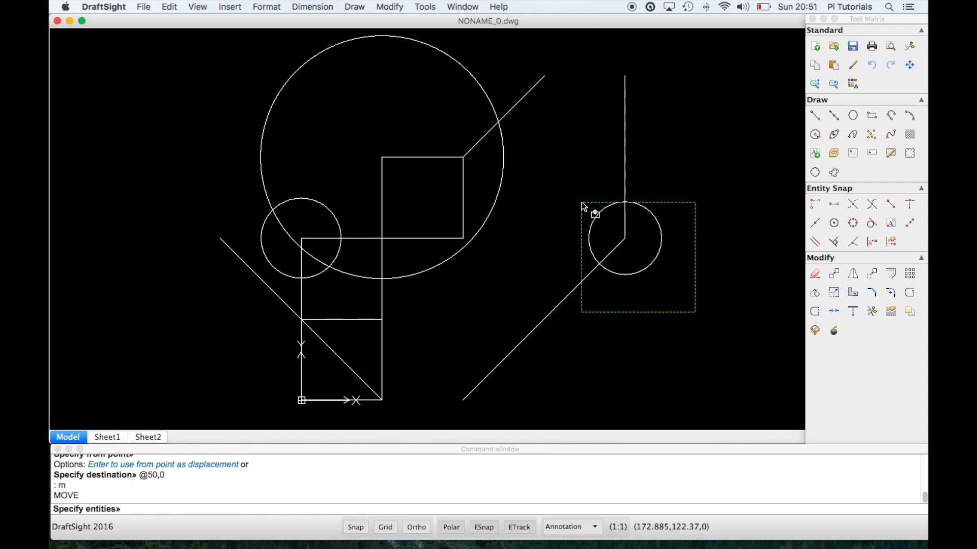
left_click(556, 183)
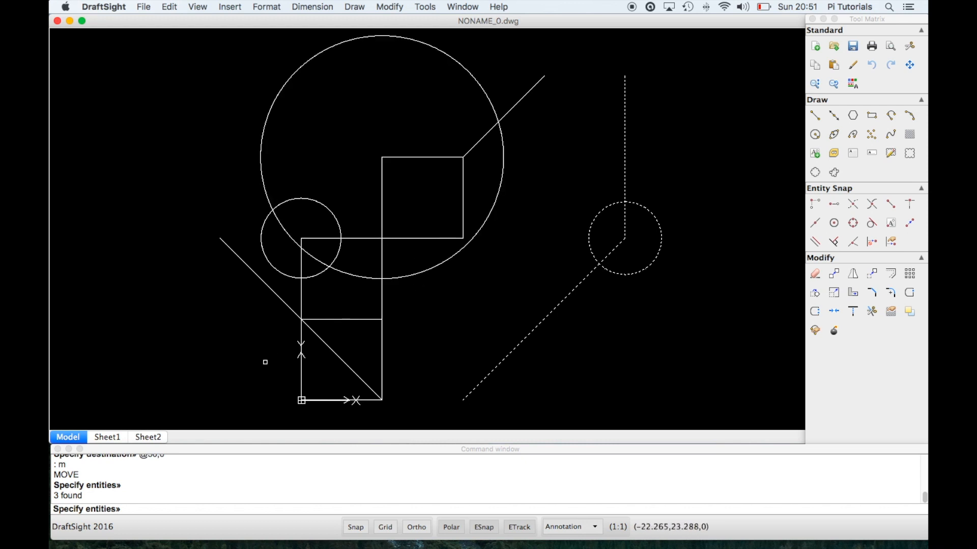
key("Return")
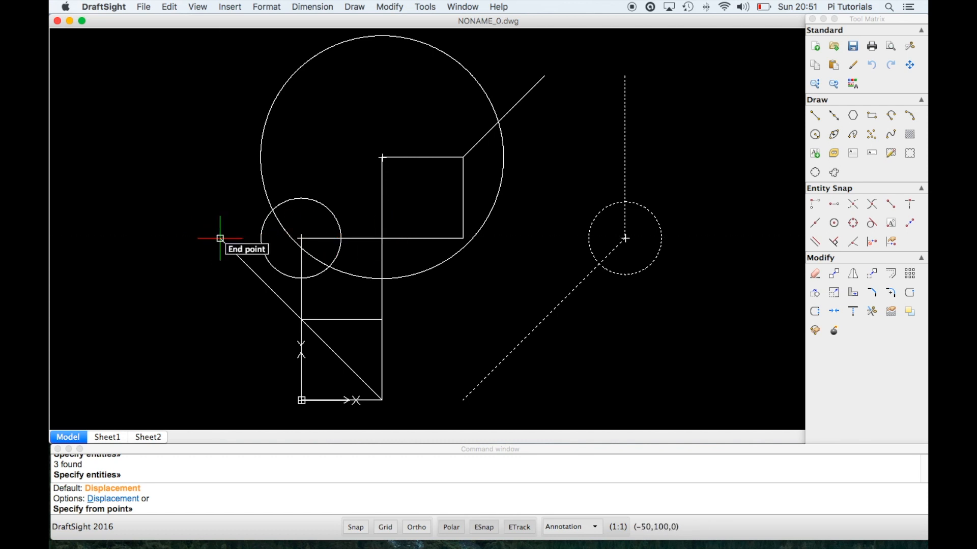
left_click(220, 238)
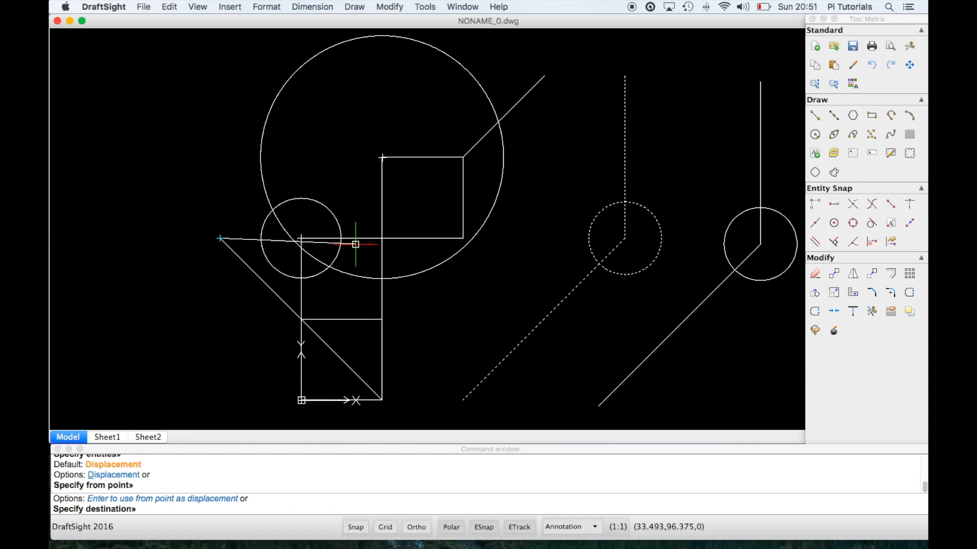
left_click(382, 238)
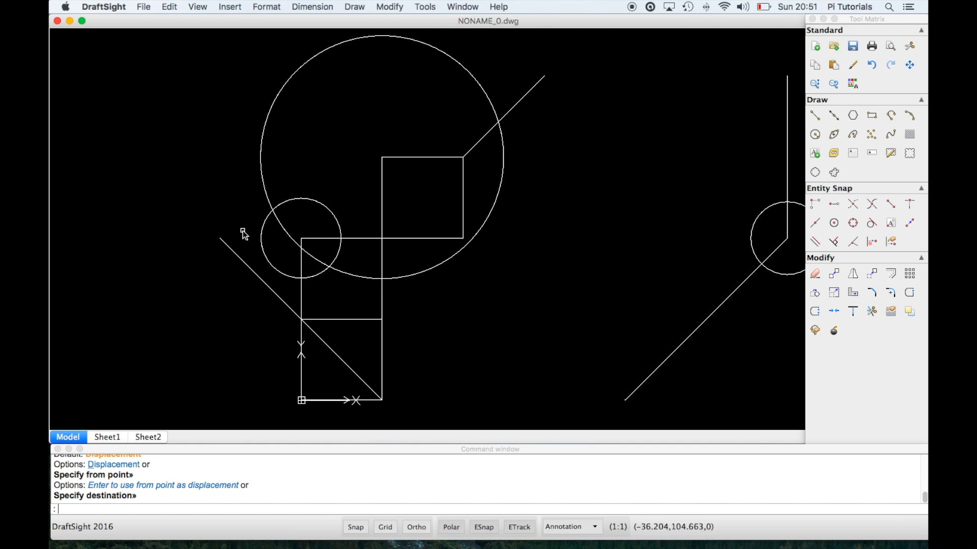
middle_click_drag(481, 273, 386, 272)
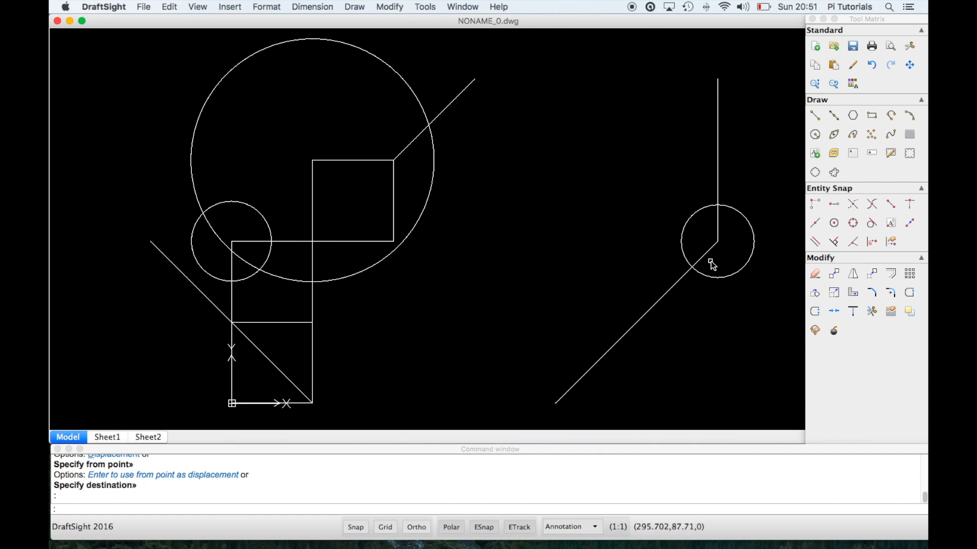
Step: Move the isolated circle and its two lines from the vertical line's upper endpoint to the upper end of the diagonal leaving the topmost square
scroll(762, 130, "down", 1)
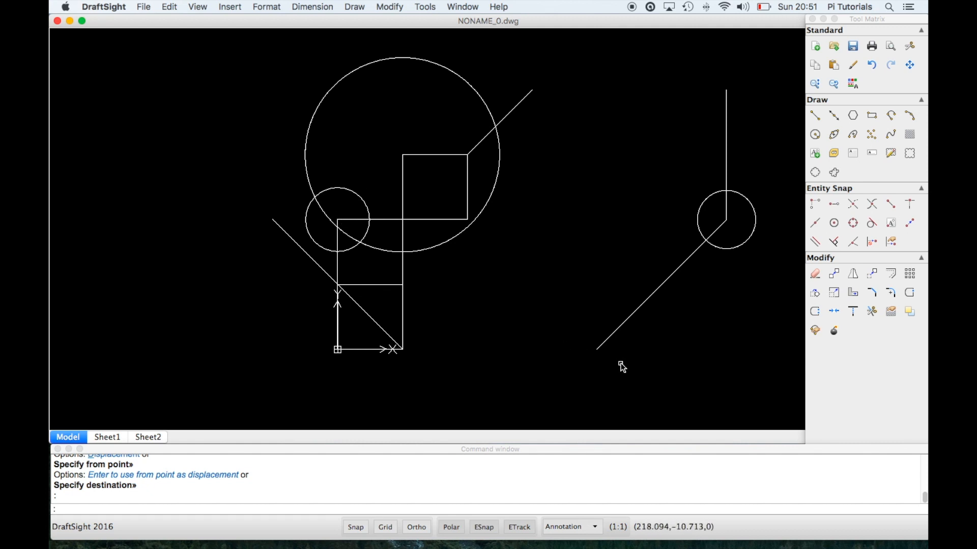
type("m")
key("Return")
left_click(759, 276)
left_click(678, 173)
key("Return")
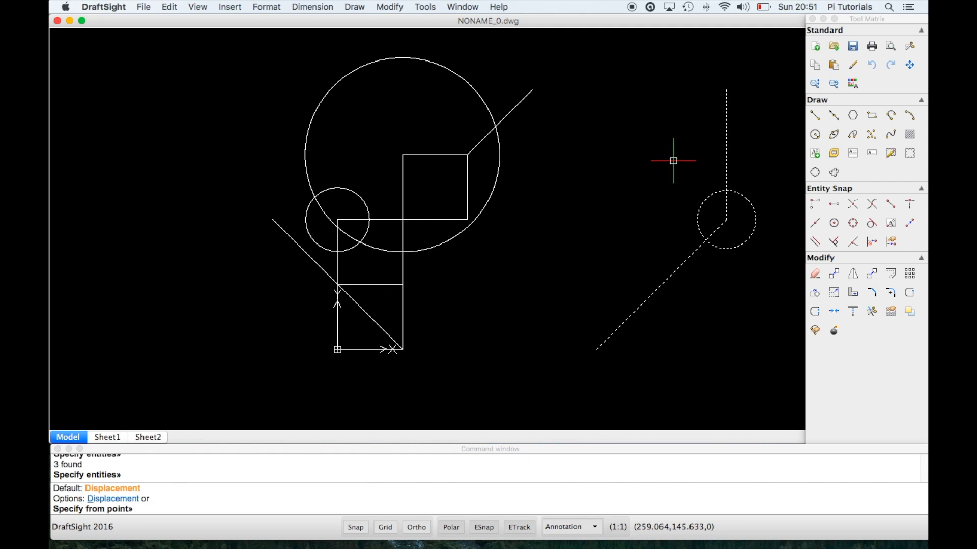
left_click(726, 90)
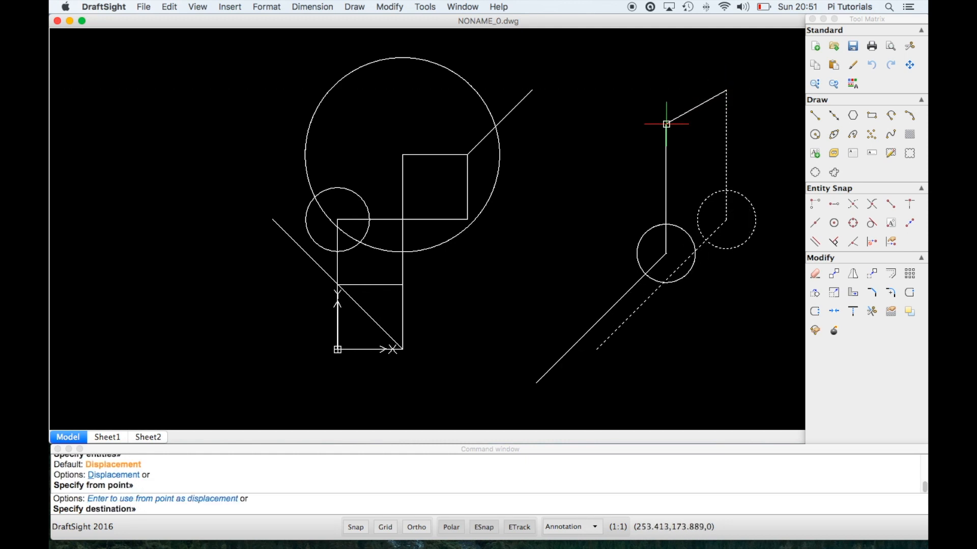
left_click(532, 91)
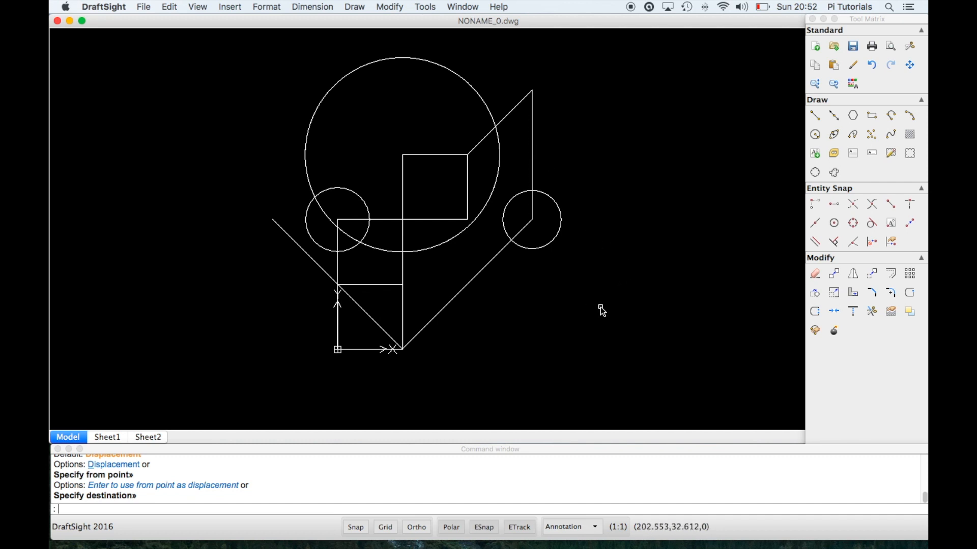
type("m")
key("Return")
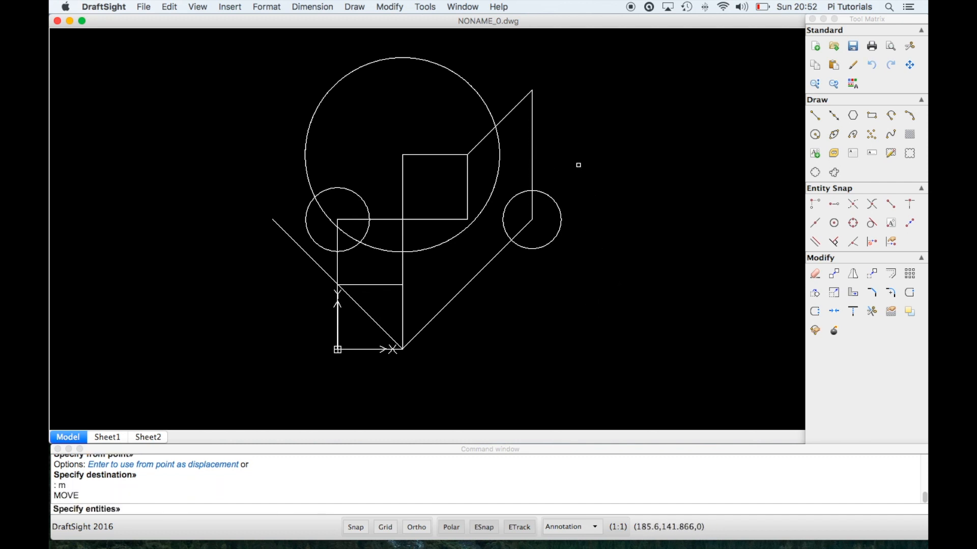
left_click(532, 166)
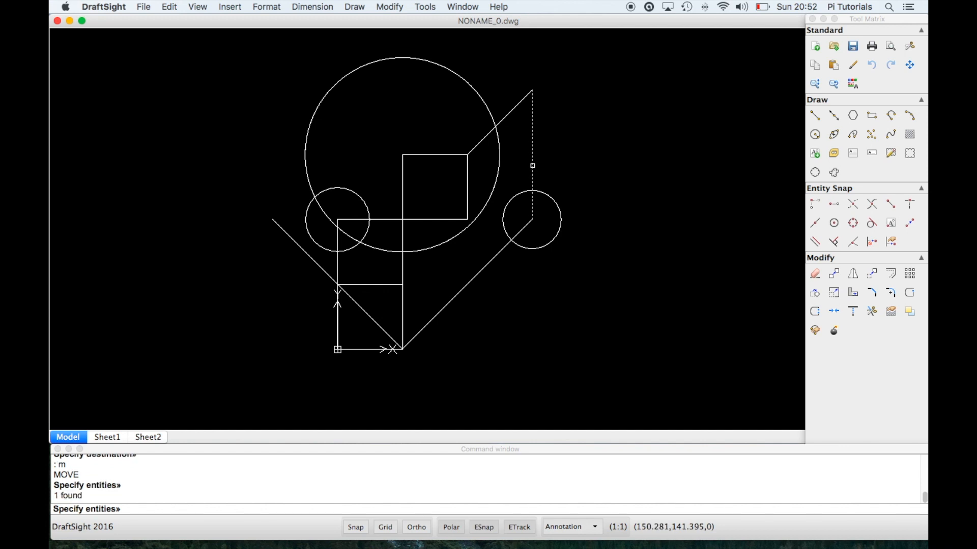
key("Escape")
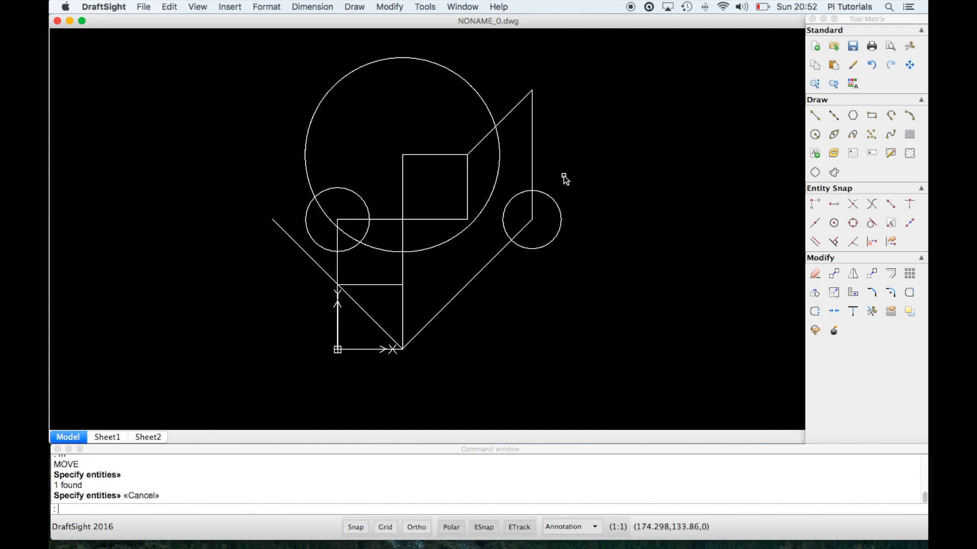
Step: Rotate the vertical line rising from the 45-diameter circle's centre by -90 degrees, using that centre as the pivot point
type("ro")
key("Return")
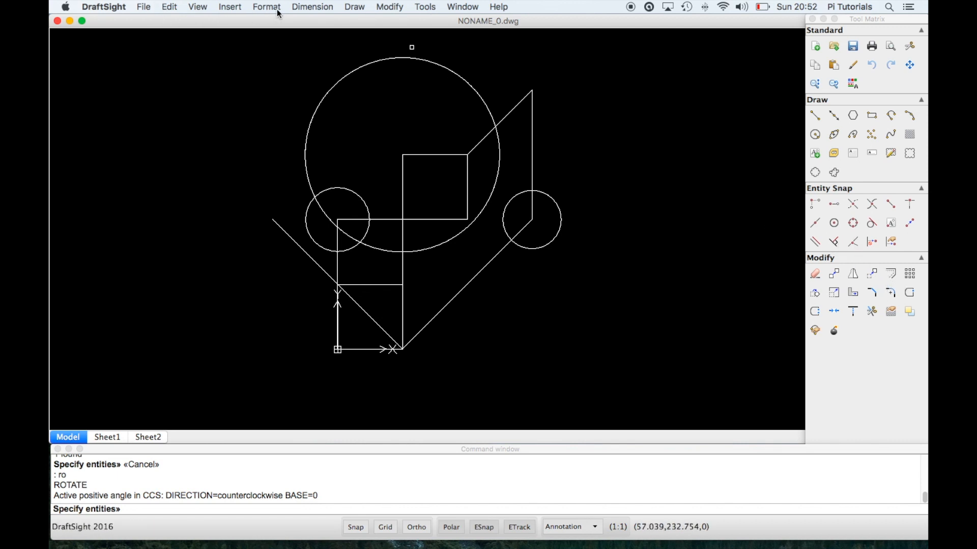
left_click(354, 8)
mouse_move(390, 7)
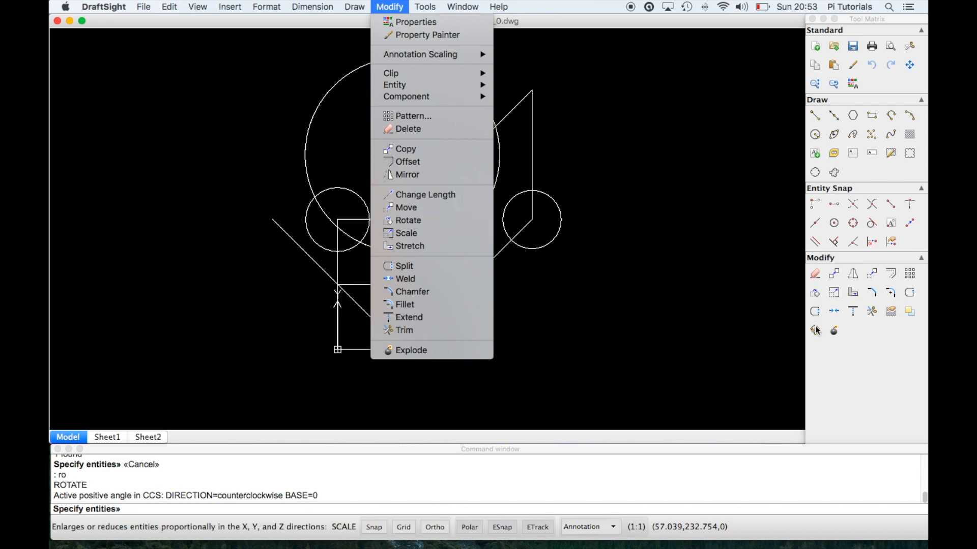
left_click(815, 294)
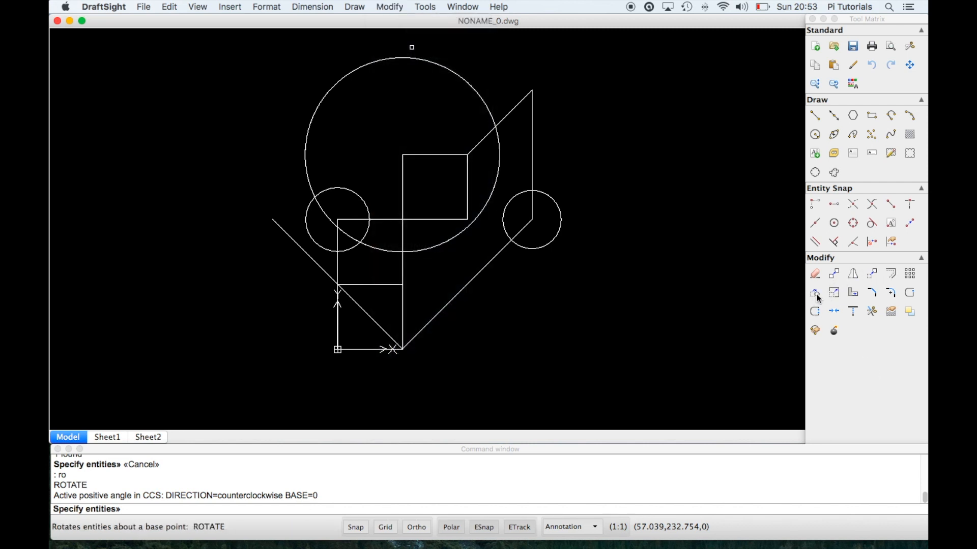
left_click(845, 358)
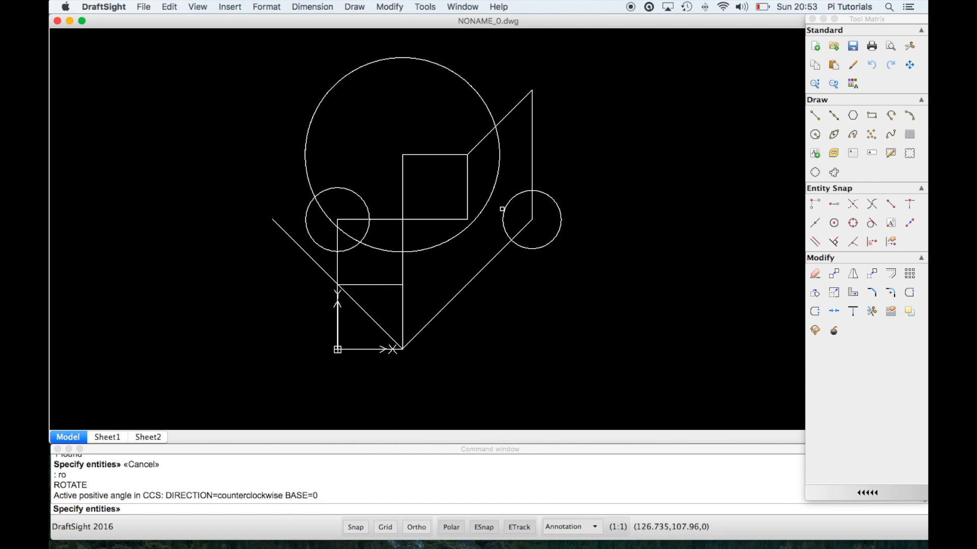
left_click(529, 153)
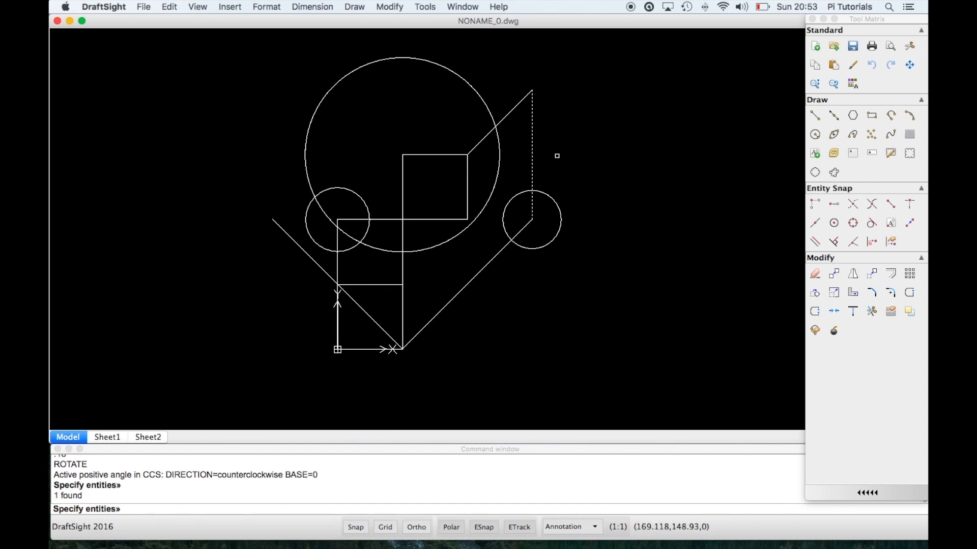
key("Return")
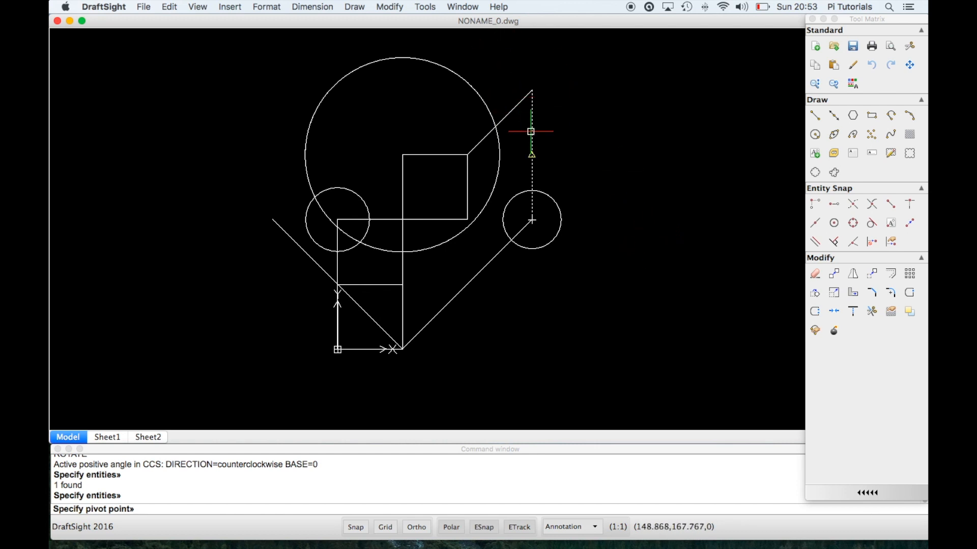
left_click(531, 219)
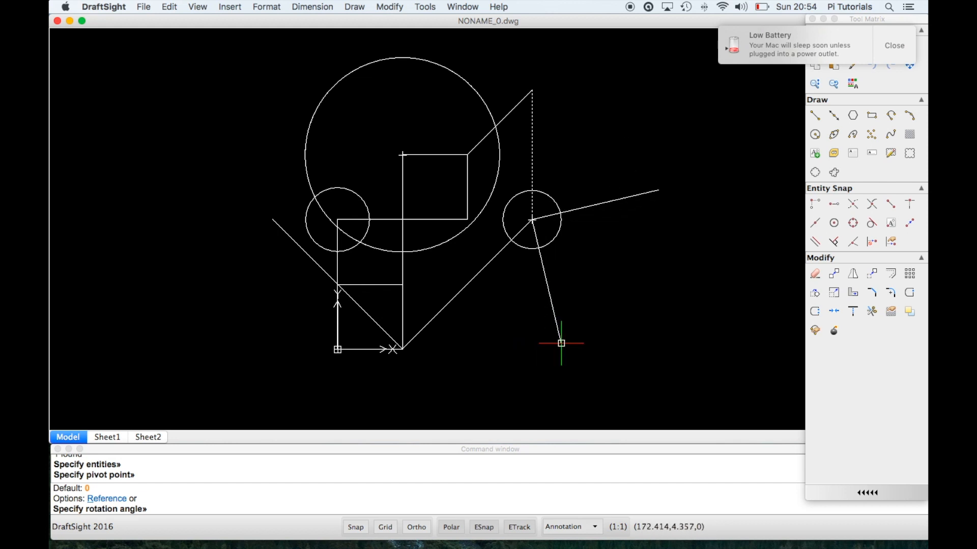
scroll(753, 147, "down", 2)
left_click(884, 48)
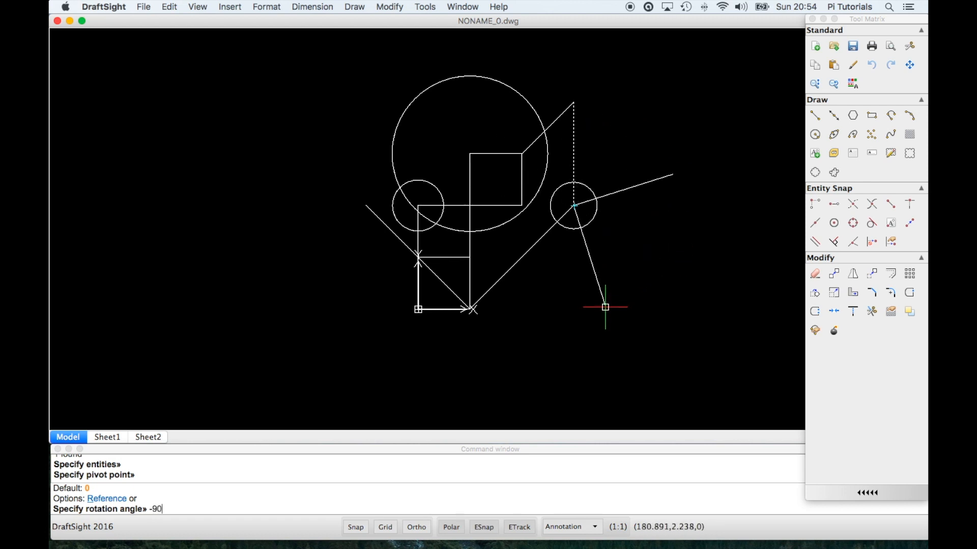
key("Return")
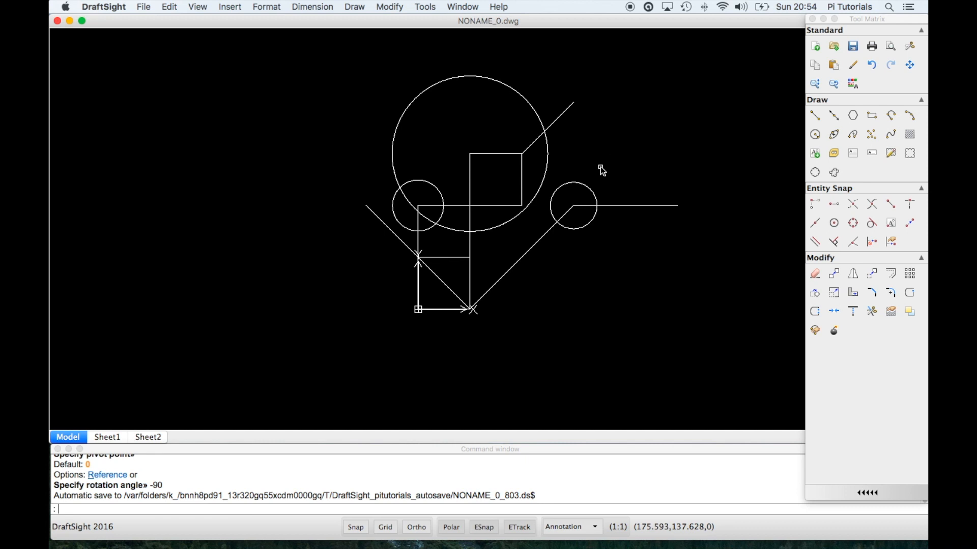
Step: Draw a vertical line from the 45-diameter circle's centre to the upper endpoint of the diagonal leaving the topmost square
scroll(631, 252, "down", 2)
scroll(612, 216, "down", 2)
scroll(610, 216, "up", 4)
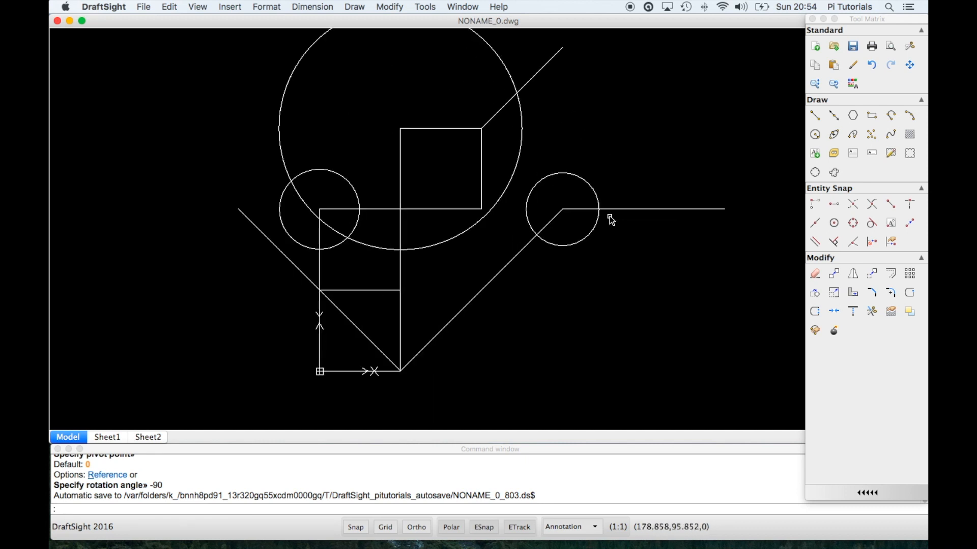
type("l")
key("Return")
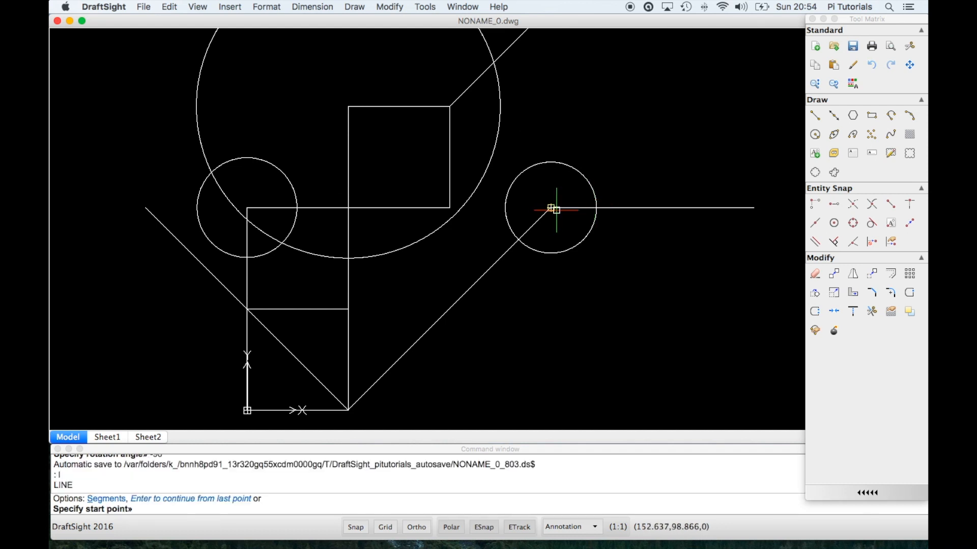
left_click(550, 207)
middle_click_drag(610, 225, 618, 266)
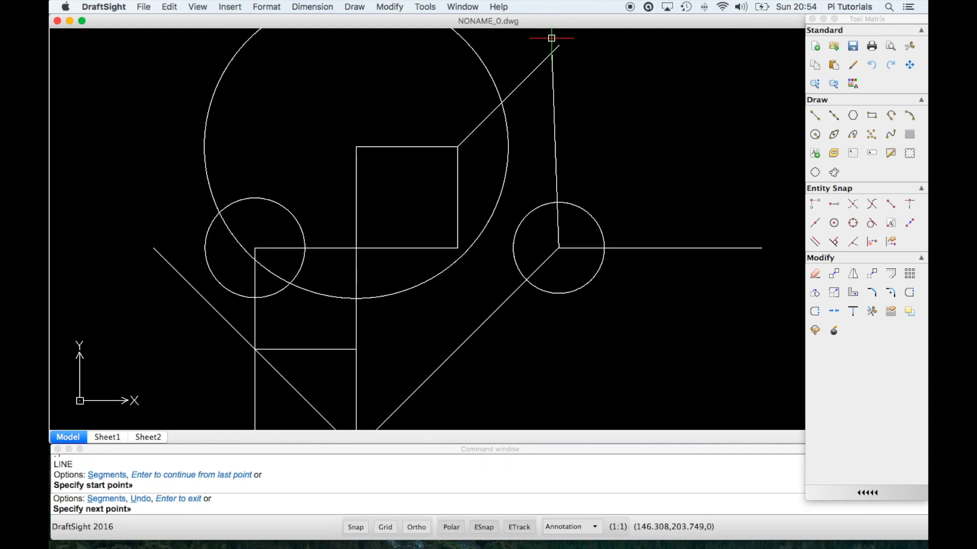
left_click(558, 46)
key("Return")
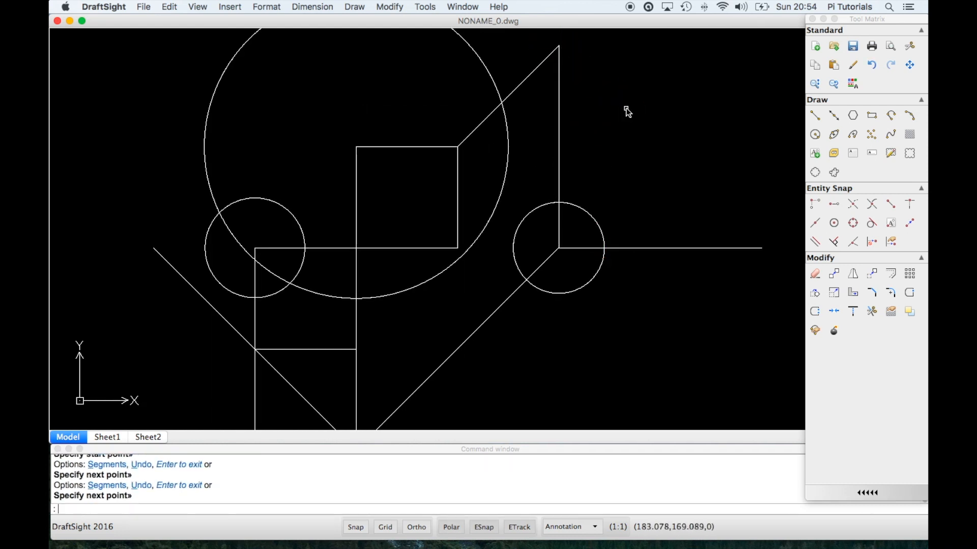
Step: Rotate the new vertical line about the topmost square's lower-right corner by a freely picked angle of about 284 degrees
key("Return")
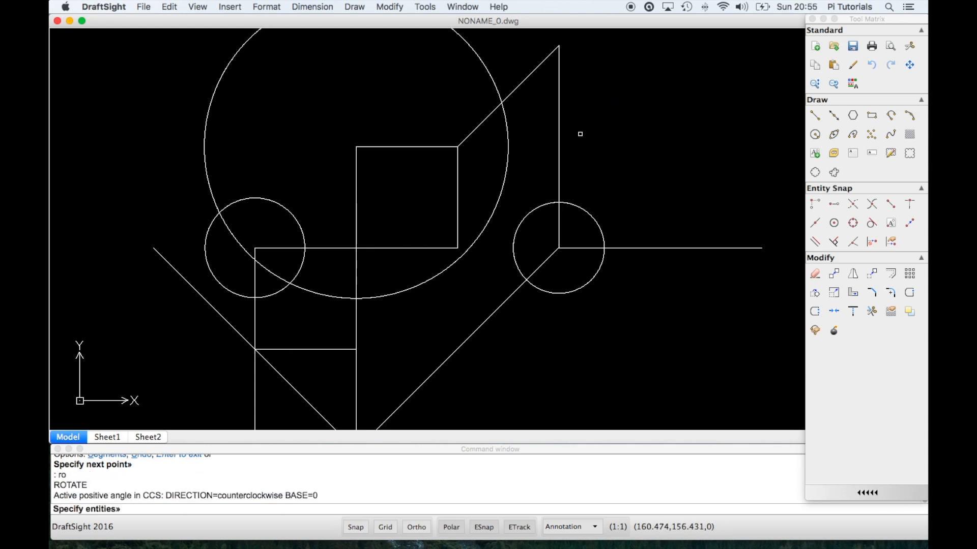
left_click(559, 131)
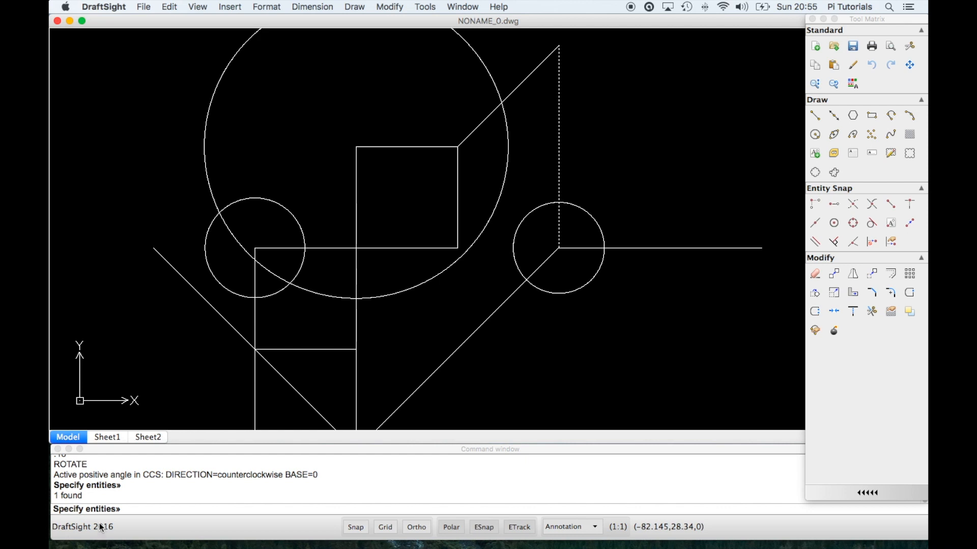
key("Return")
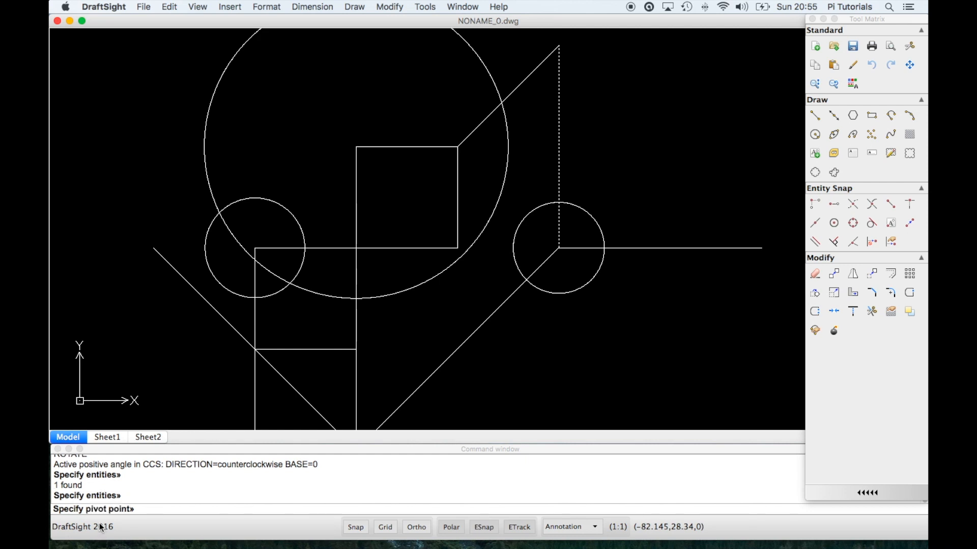
left_click(458, 245)
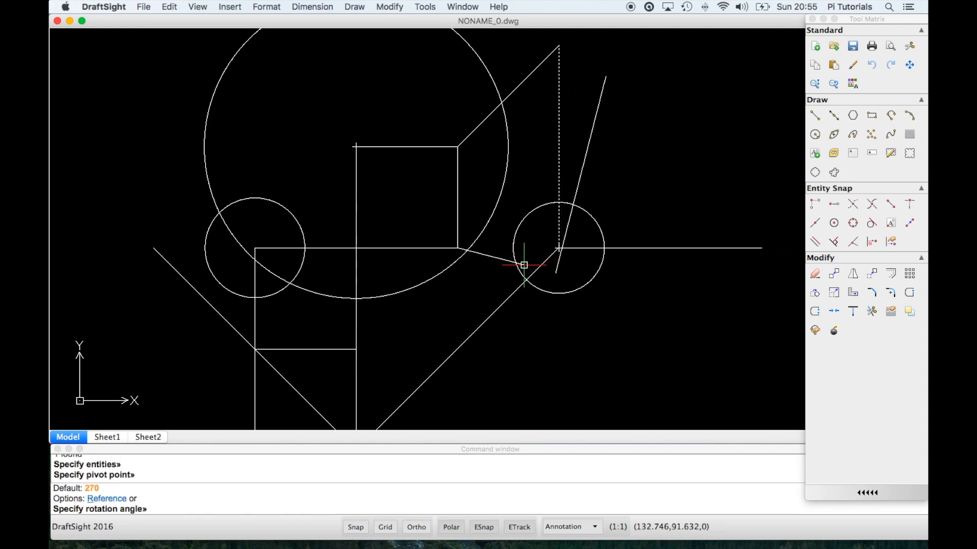
left_click(490, 374)
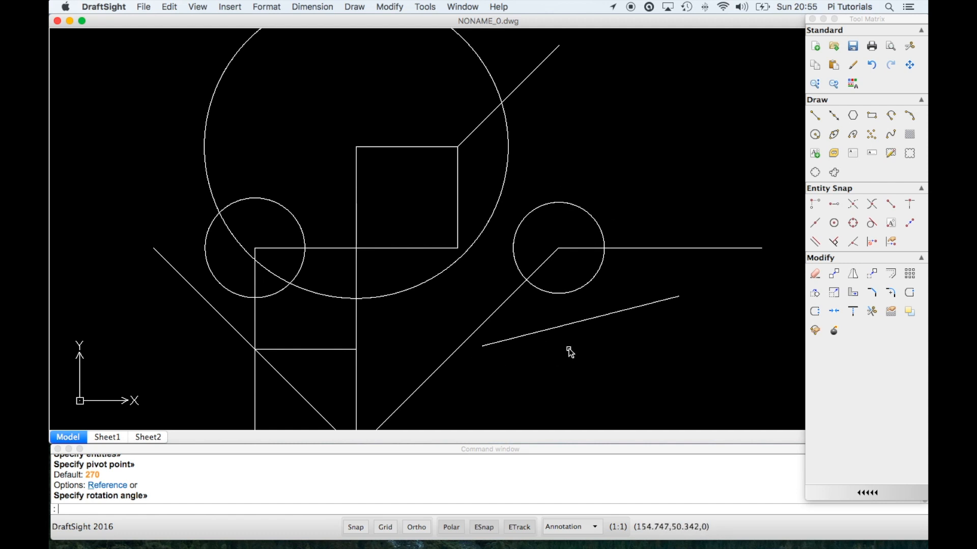
Step: Rotate the horizontal line starting at the 45-diameter circle's centre about that centre so it points straight up
type("10")
key("Return")
key("Return")
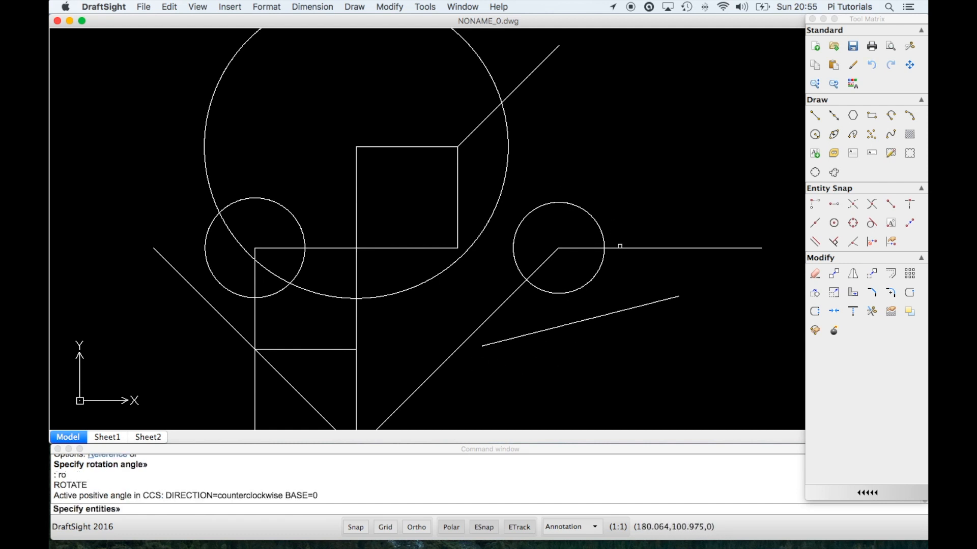
left_click(630, 248)
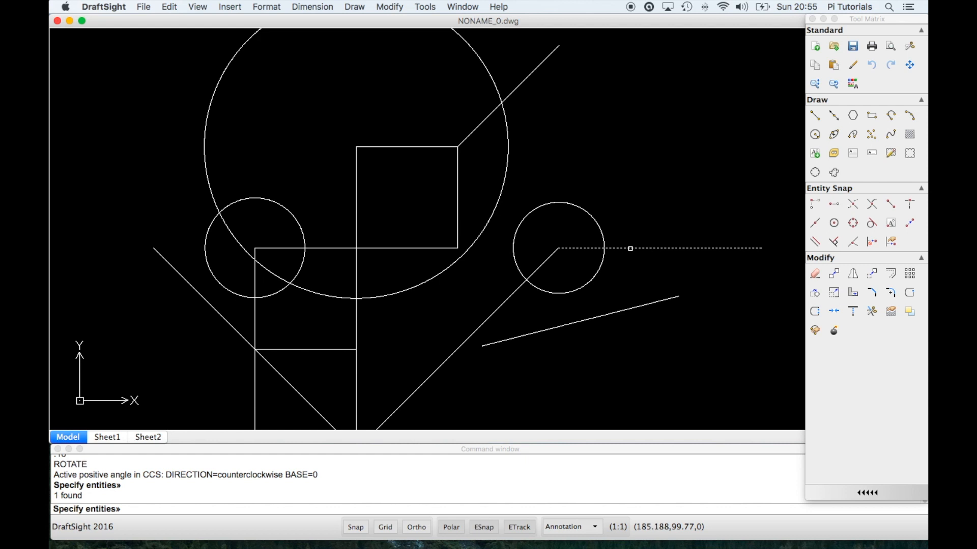
key("Return")
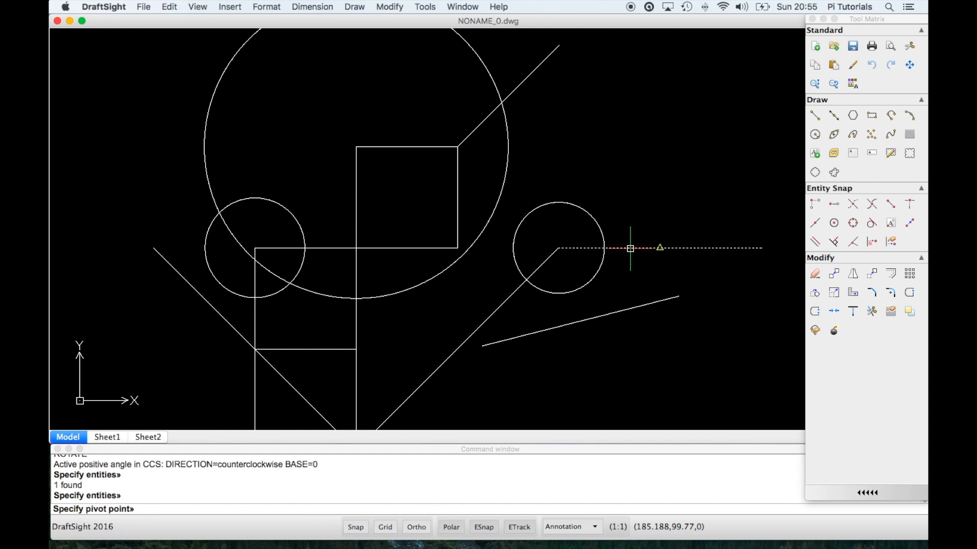
left_click(562, 248)
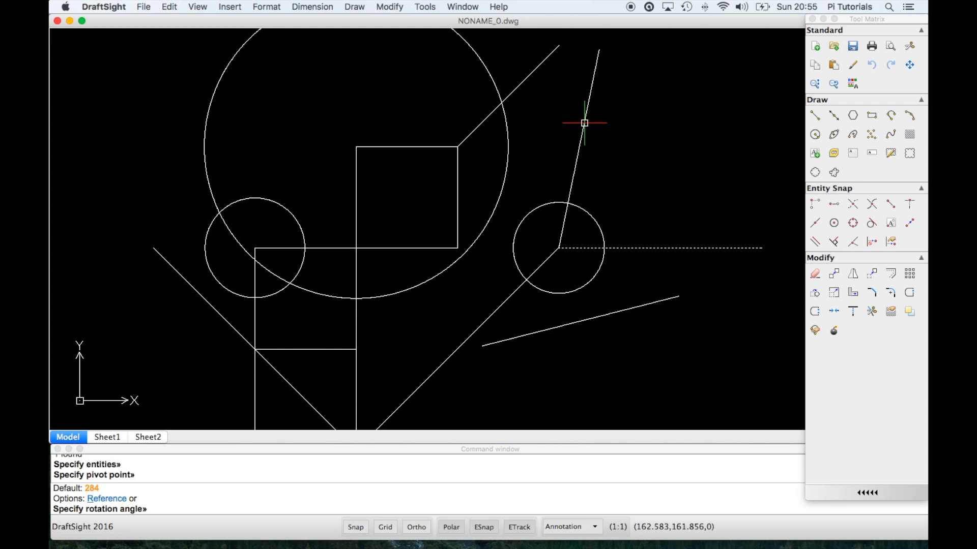
left_click(559, 121)
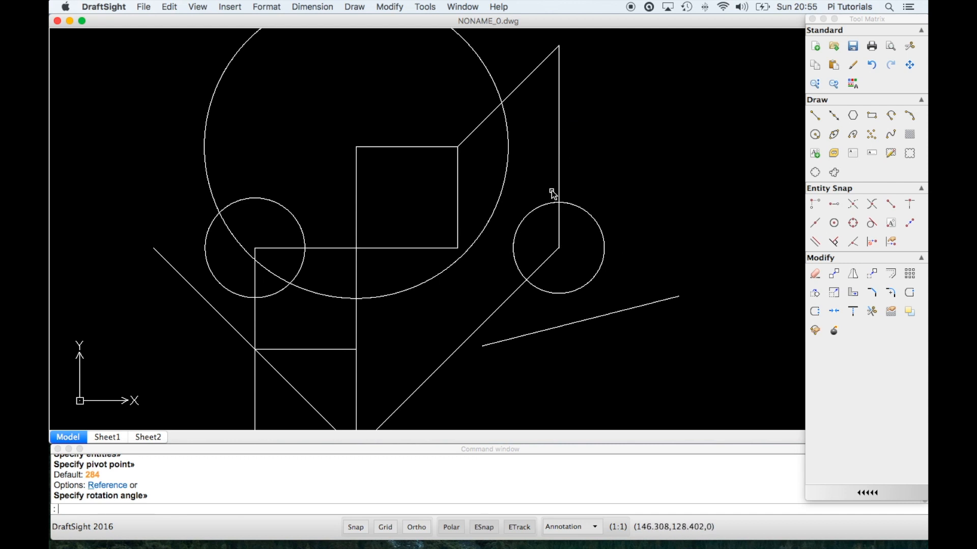
key("Return")
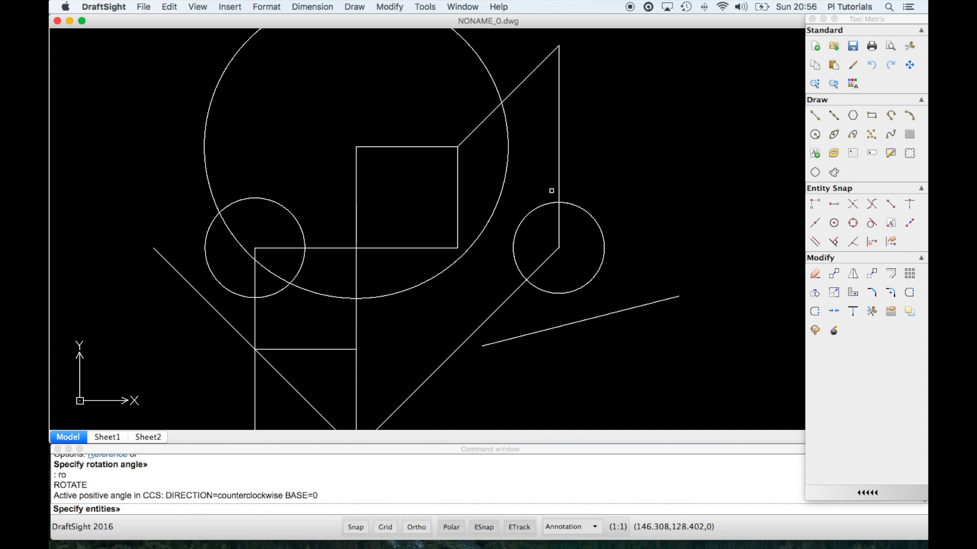
key("Escape")
key("Escape")
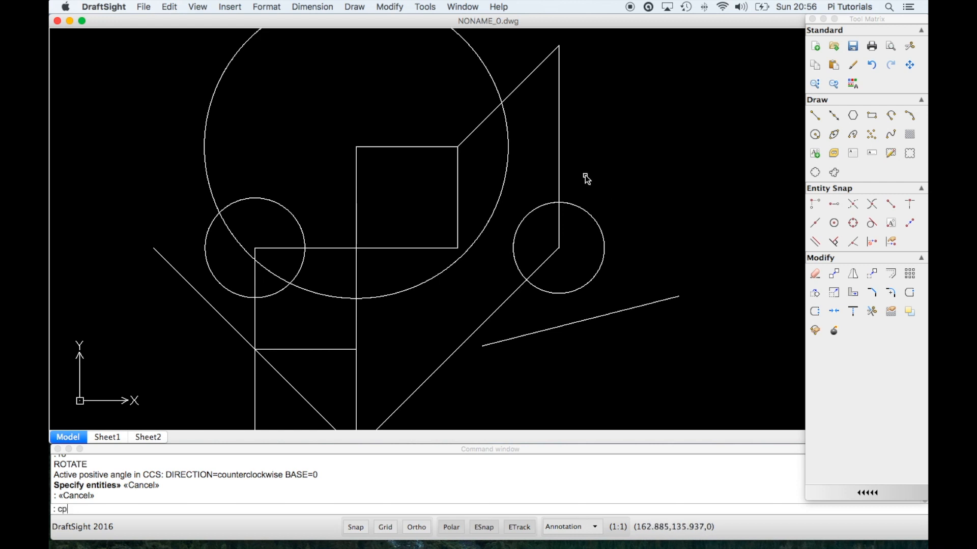
Step: Copy the 45-diameter circle and its vertical line, using the topmost square's lower-right corner as base point and the circle's centre as destination
key("Return")
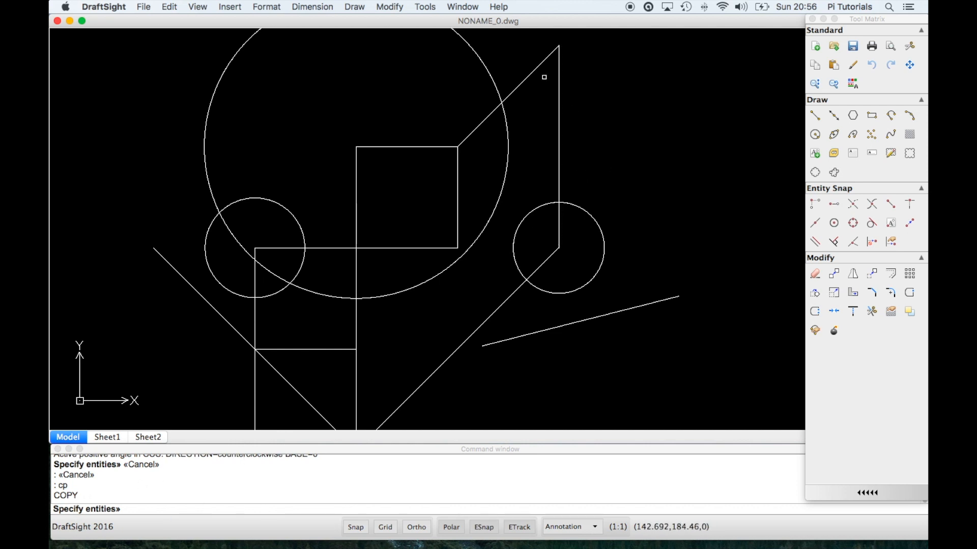
left_click(527, 40)
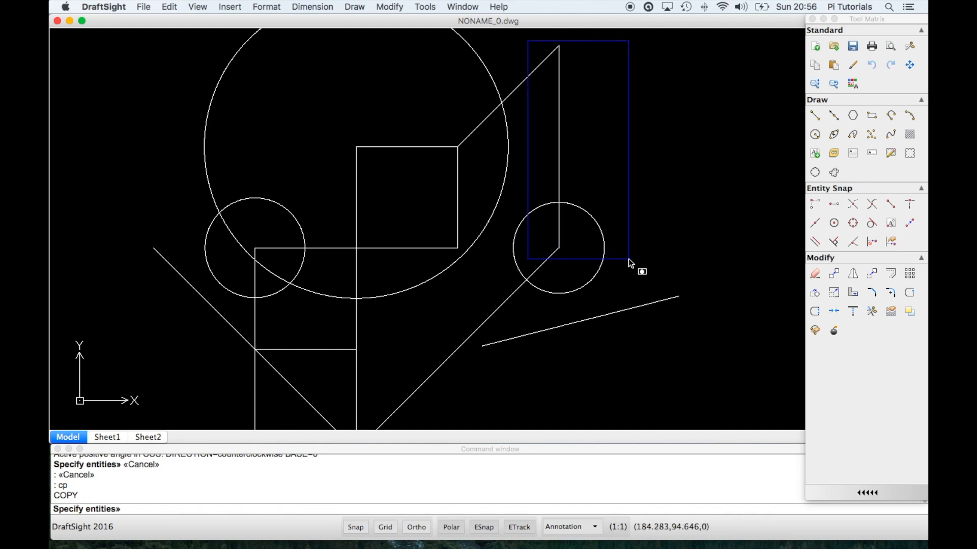
left_click(631, 261)
left_click(638, 243)
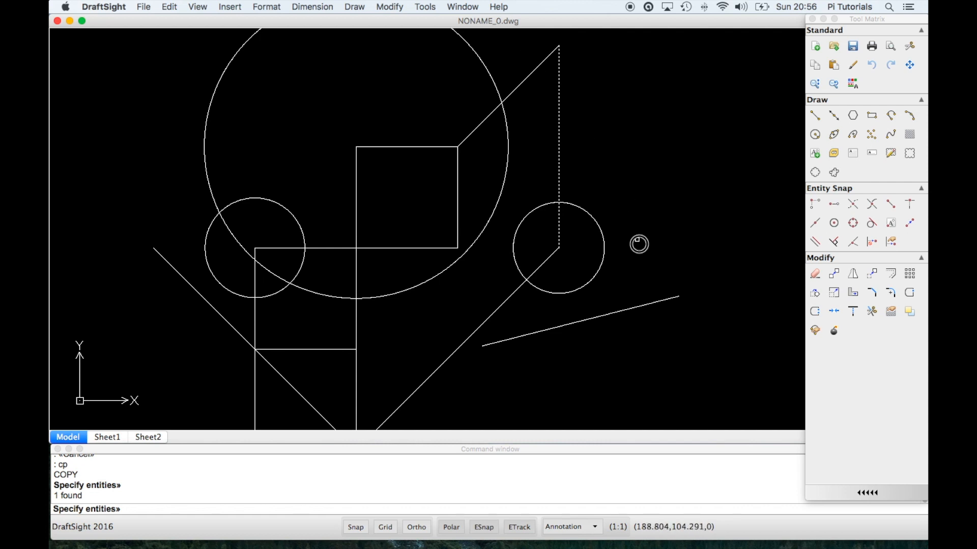
left_click(532, 151)
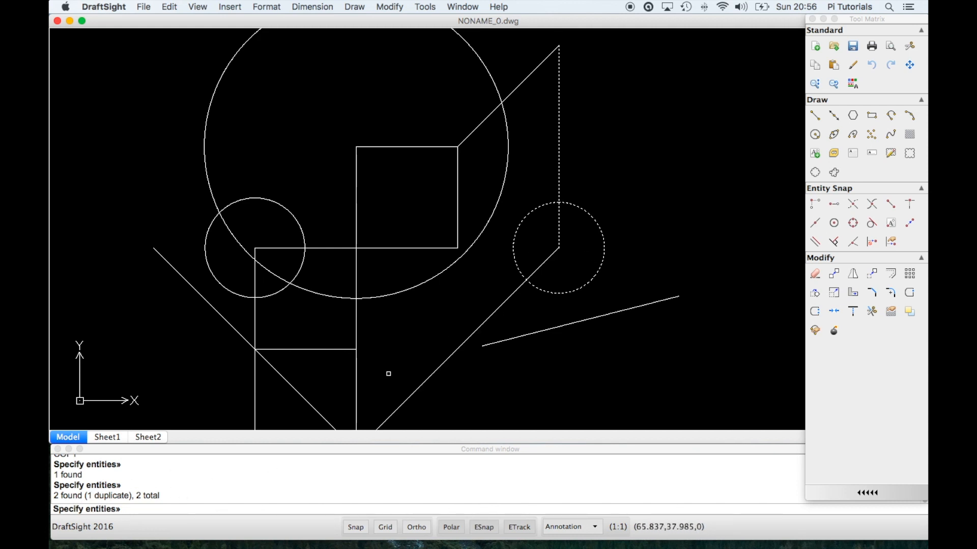
key("Return")
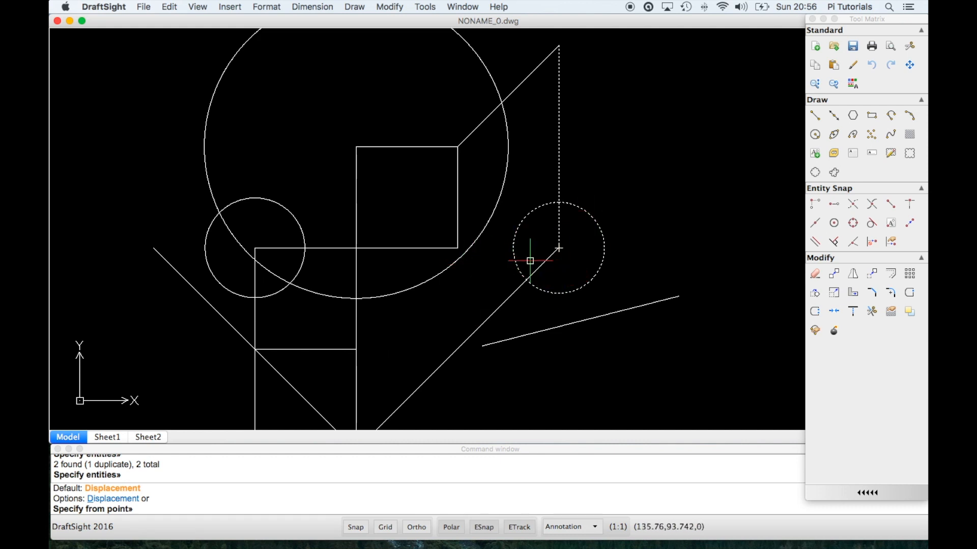
left_click(458, 249)
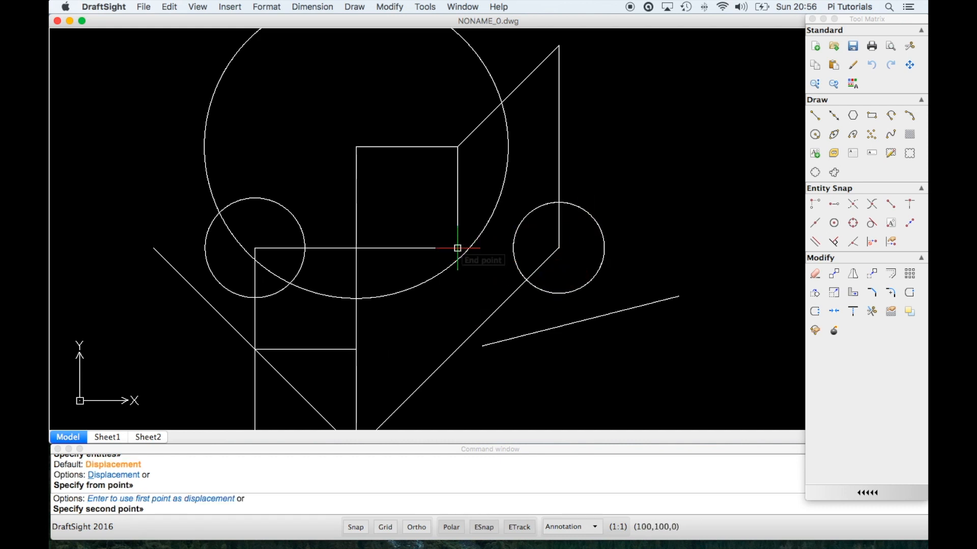
left_click(559, 249)
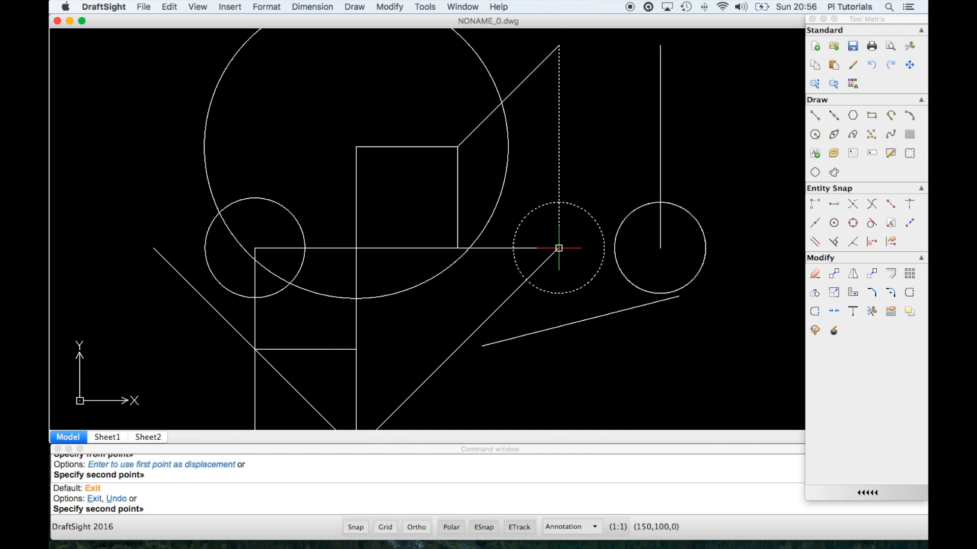
Step: Place six more copies of the circle and vertical line in a row to the right, using the preceding circles' centres, and finish copying
left_click(659, 248)
scroll(692, 265, "up", 1)
mouse_move(687, 283)
middle_mouse_down()
mouse_move(580, 296)
mouse_move(431, 290)
middle_mouse_up()
scroll(436, 285, "up", 3)
scroll(436, 285, "down", 7)
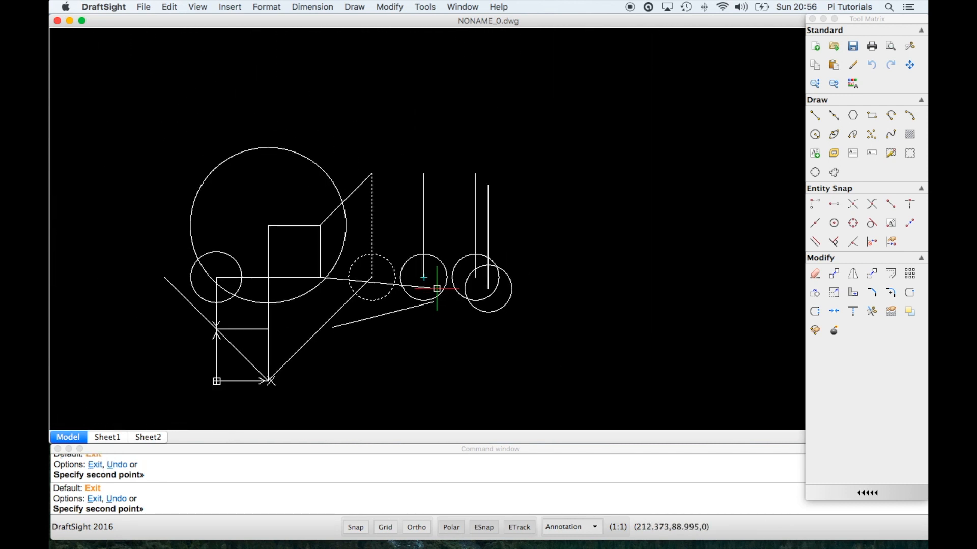
scroll(436, 288, "down", 1)
left_click(468, 280)
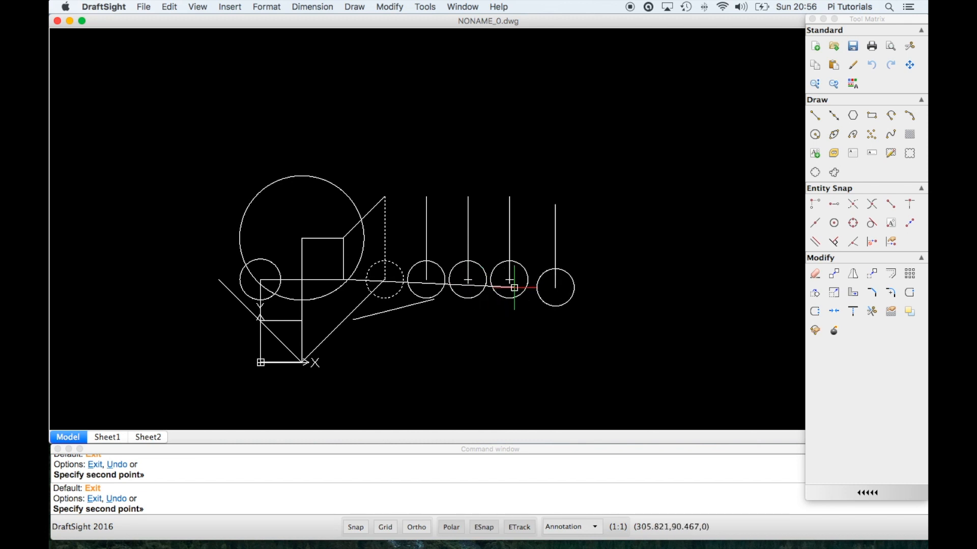
left_click(509, 280)
left_click(550, 280)
left_click(595, 279)
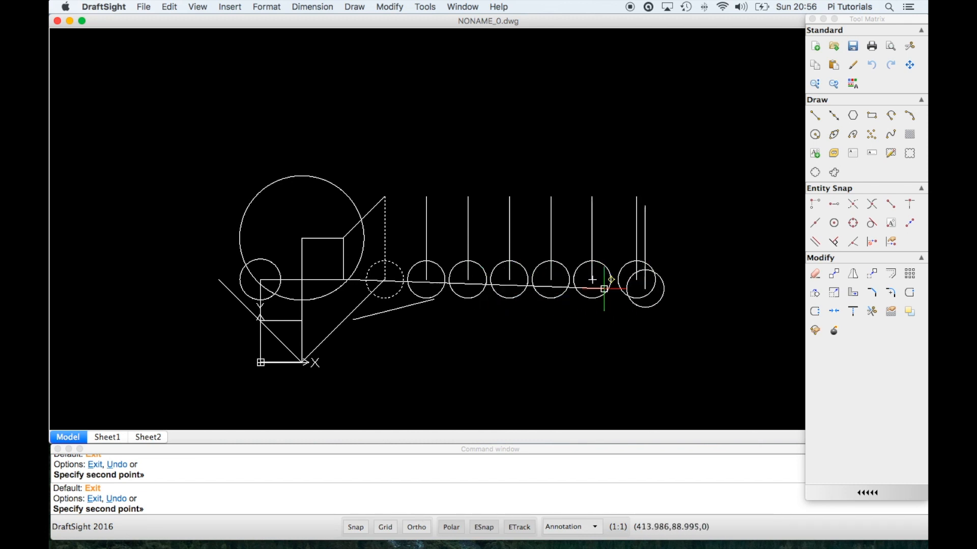
left_click(637, 279)
key("Return")
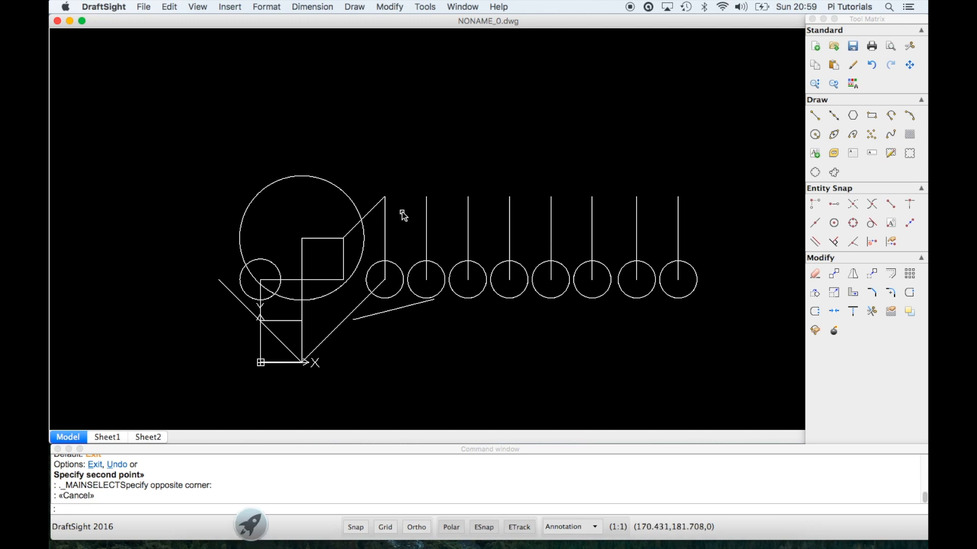
scroll(402, 211, "up", 3)
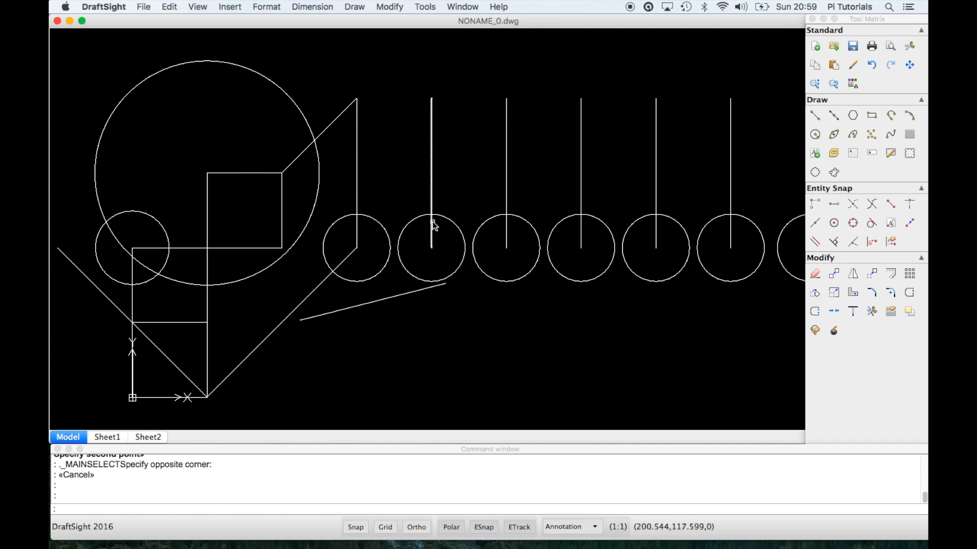
scroll(769, 208, "down", 1)
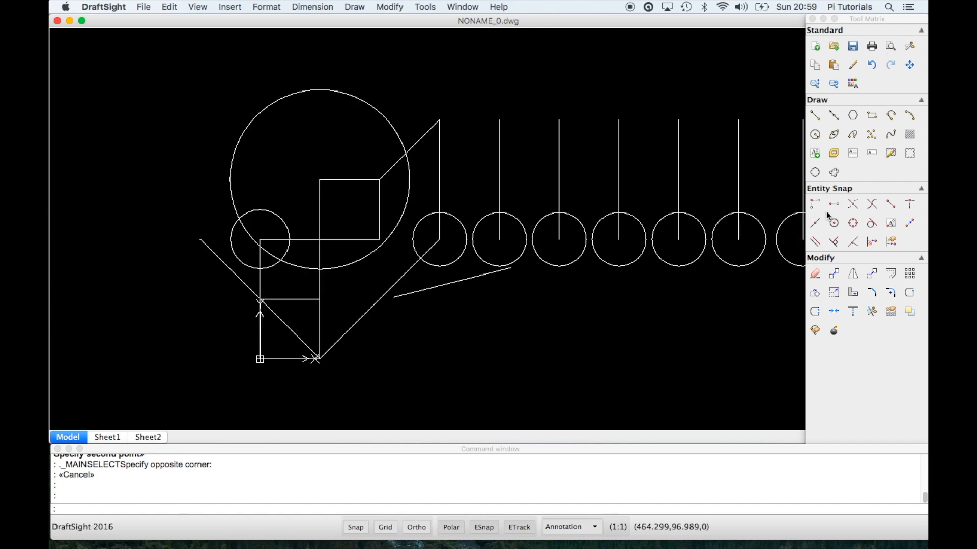
mouse_move(884, 25)
left_mouse_down()
mouse_move(634, 65)
mouse_move(818, 44)
mouse_move(744, 51)
mouse_move(881, 20)
mouse_move(874, 35)
left_mouse_up()
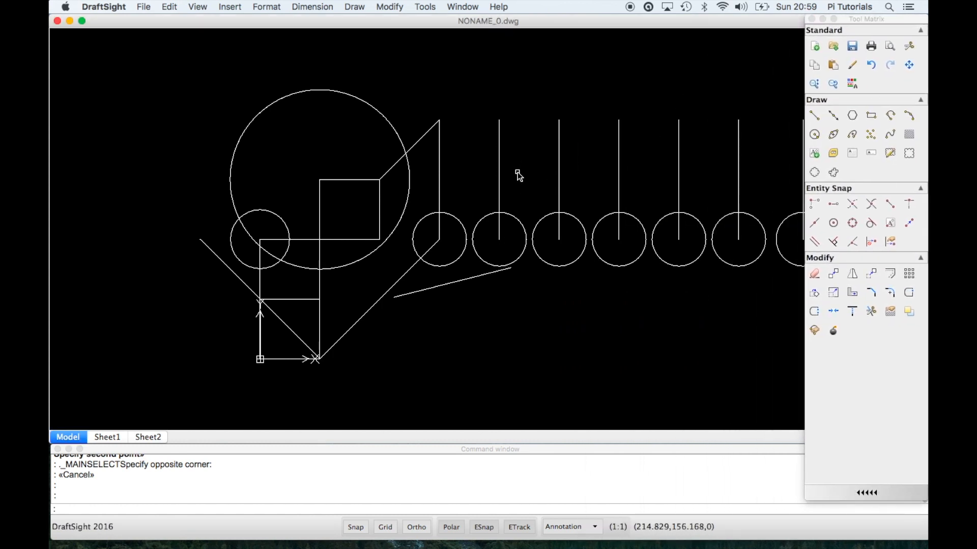
mouse_move(523, 179)
middle_mouse_down()
mouse_move(506, 190)
mouse_move(402, 183)
mouse_move(447, 141)
mouse_move(451, 198)
mouse_move(404, 188)
mouse_move(412, 173)
middle_mouse_up()
scroll(423, 215, "down", 3)
scroll(424, 215, "up", 3)
scroll(424, 216, "down", 3)
scroll(424, 214, "up", 2)
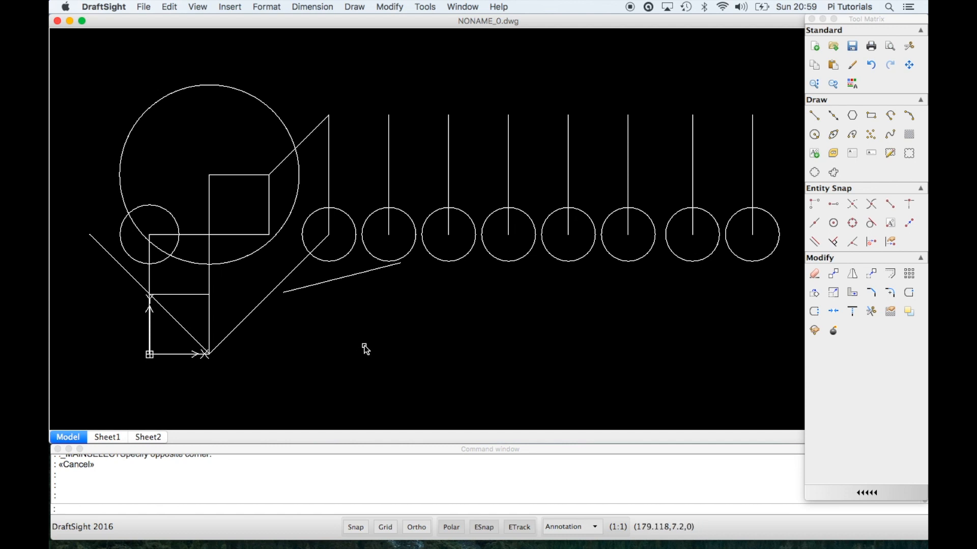
middle_click_drag(463, 313, 454, 337)
scroll(456, 326, "up", 3)
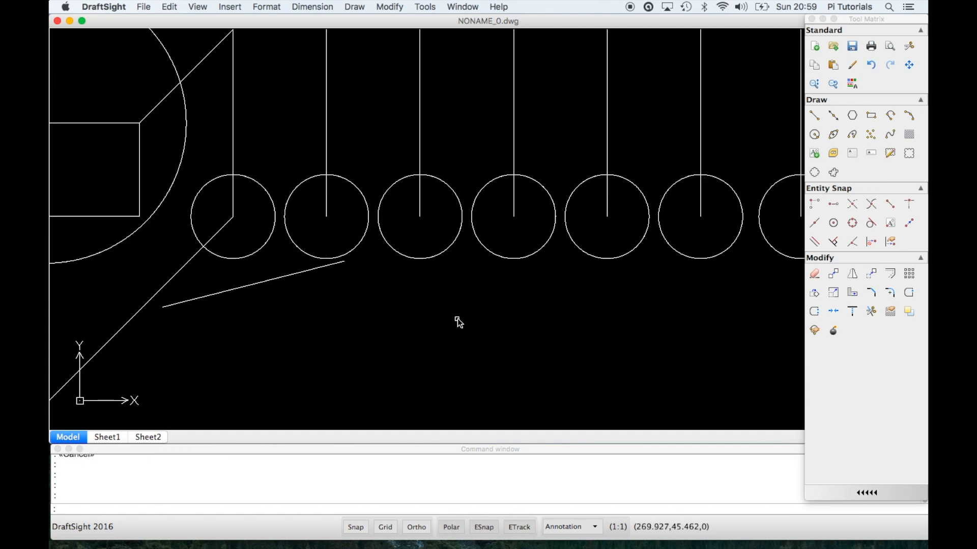
scroll(456, 323, "down", 5)
middle_click_drag(463, 331, 422, 353)
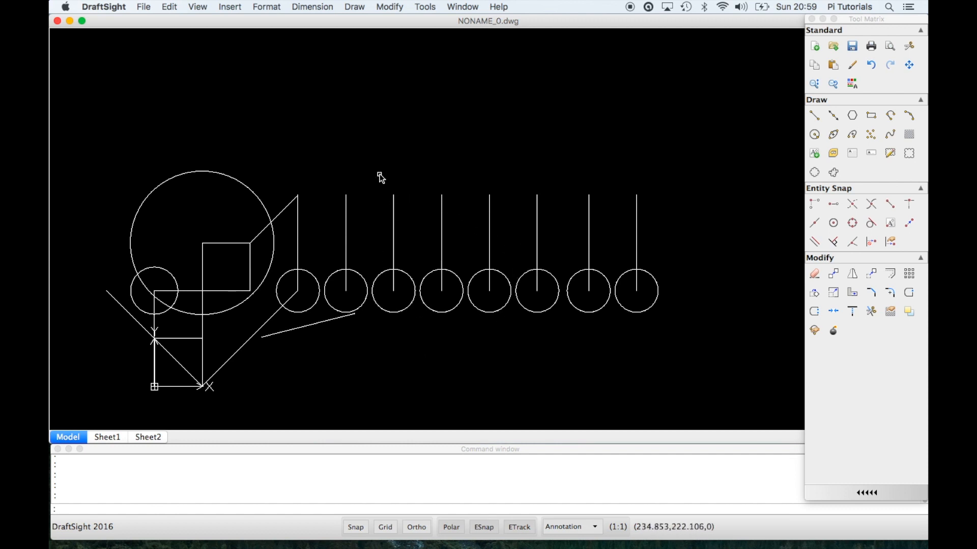
Step: Mirror the third, fourth and fifth circle-and-line pairs across a horizontal line through the vertical lines' upper ends, deleting the source entities
type("mi")
key("Return")
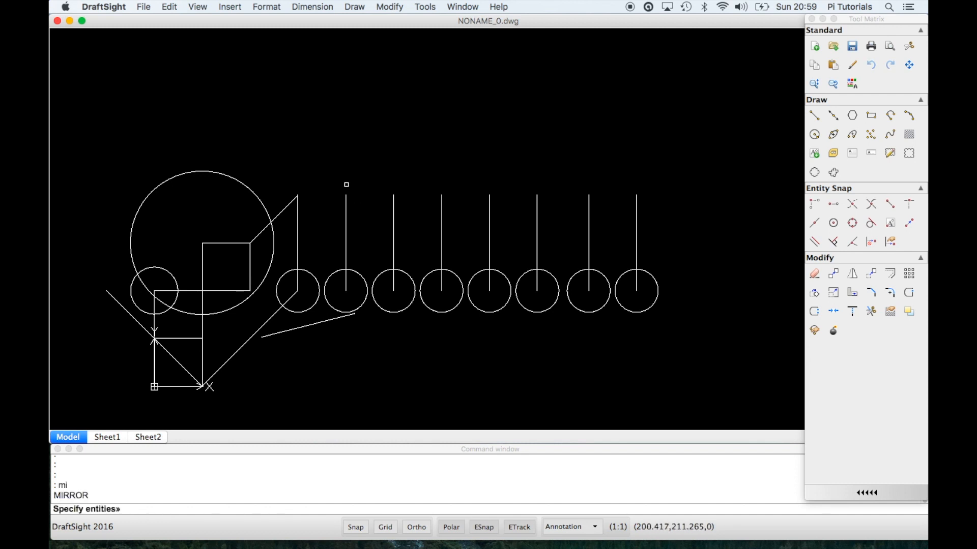
left_click(362, 184)
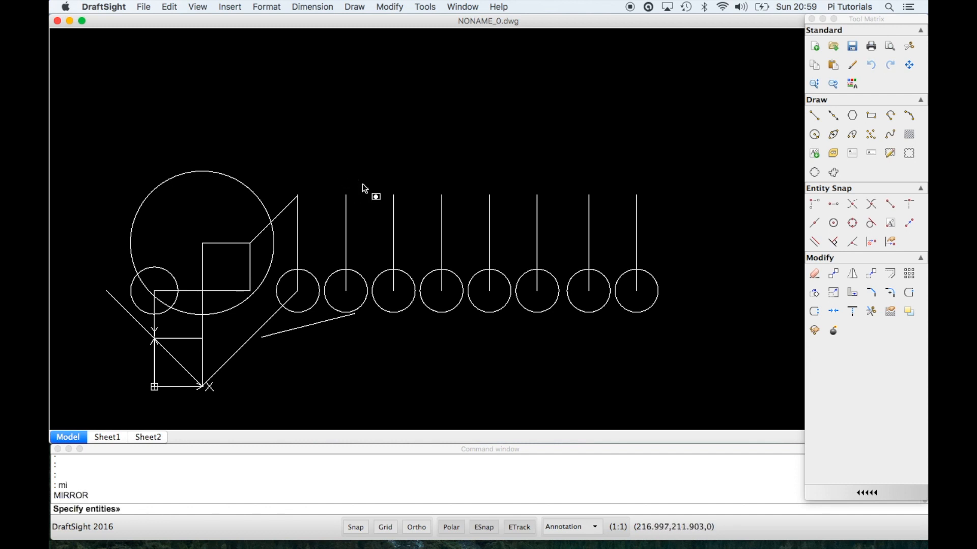
left_click(530, 338)
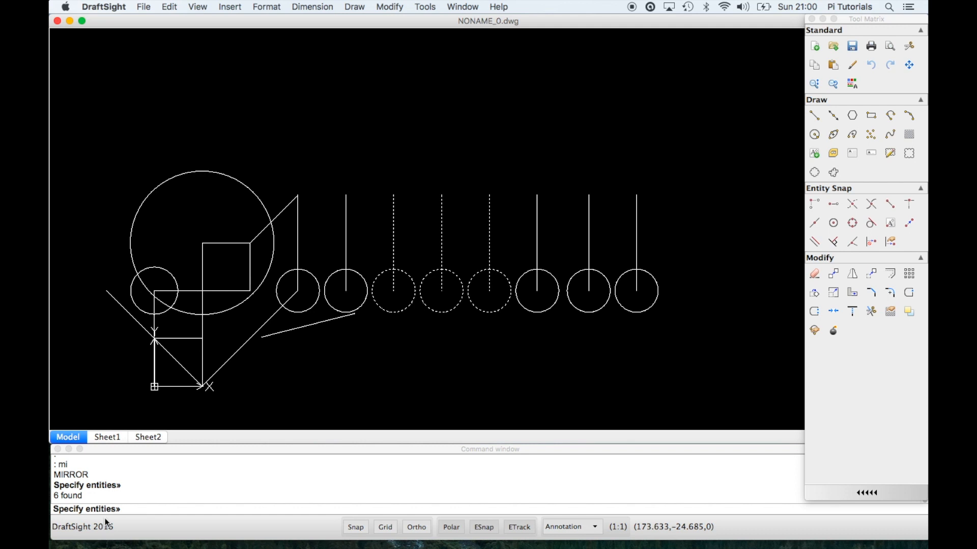
key("Return")
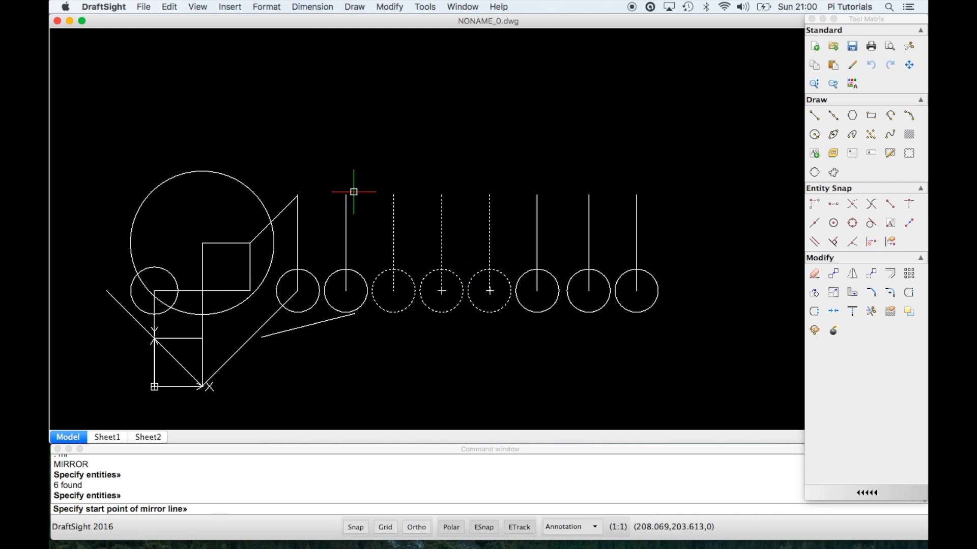
scroll(472, 138, "down", 1)
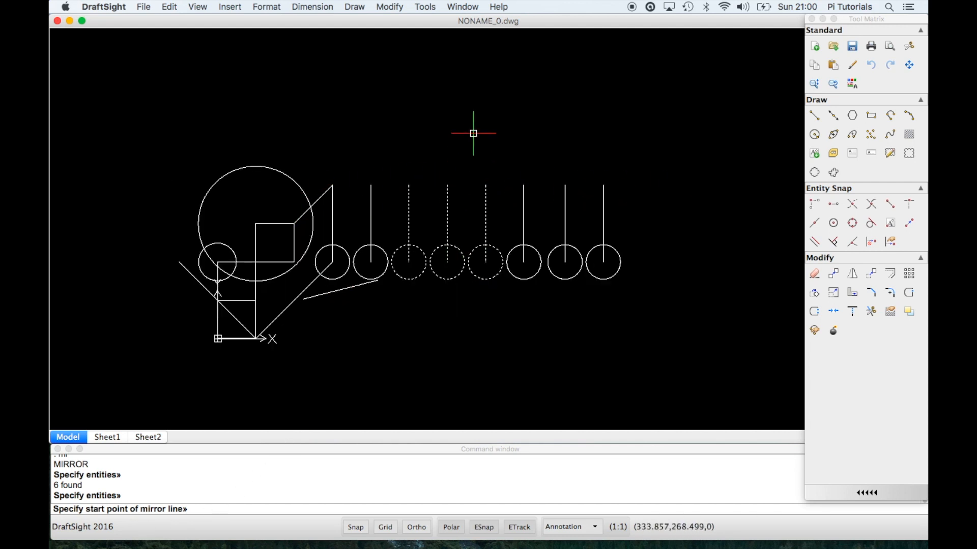
left_click(332, 185)
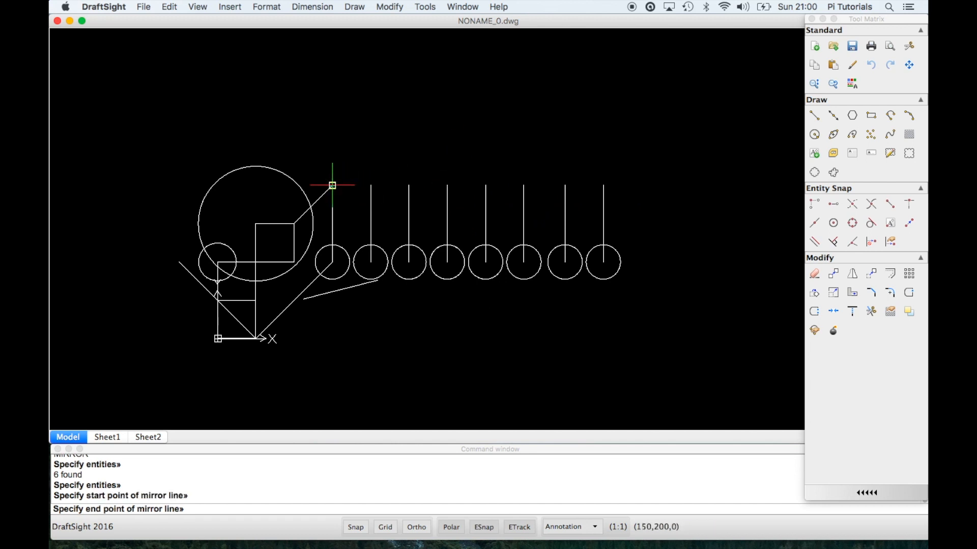
left_click(603, 185)
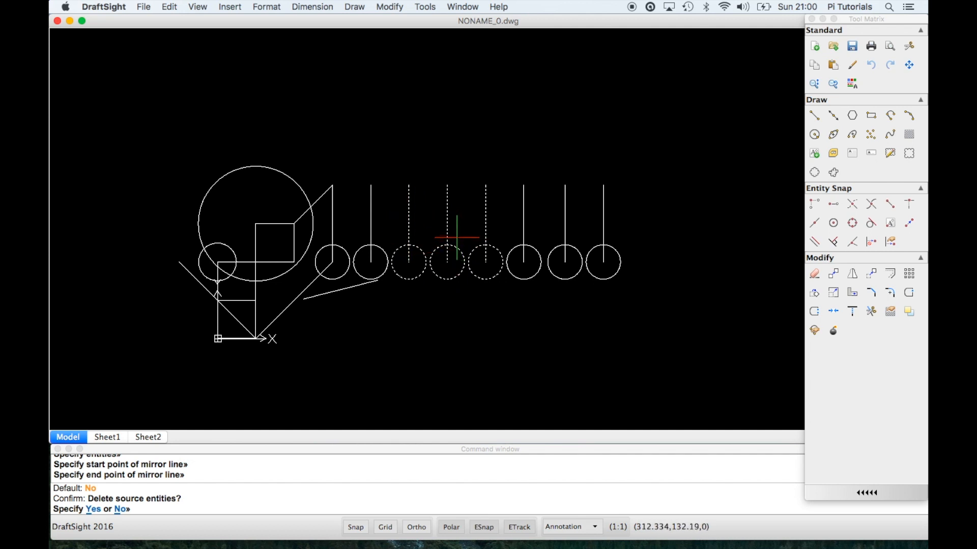
key("Return")
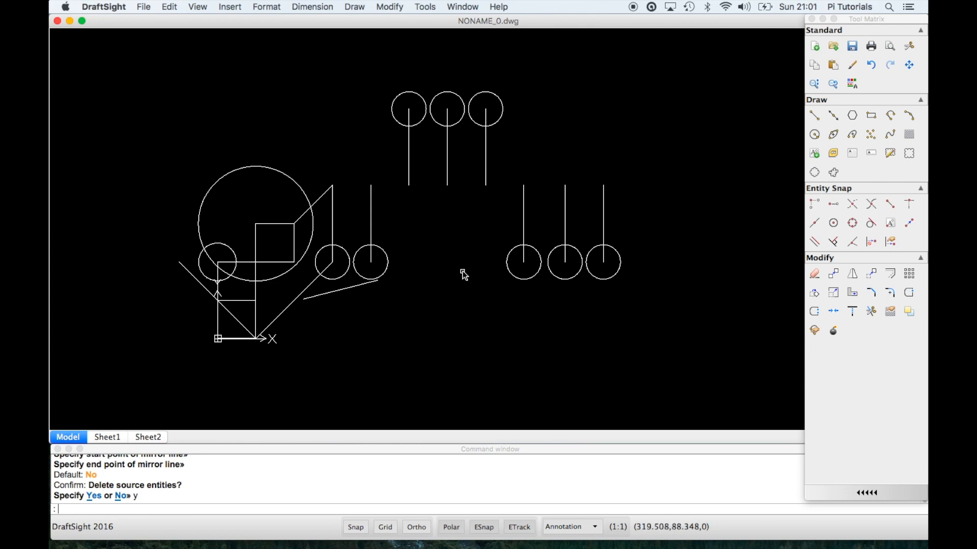
type("mi")
key("Return")
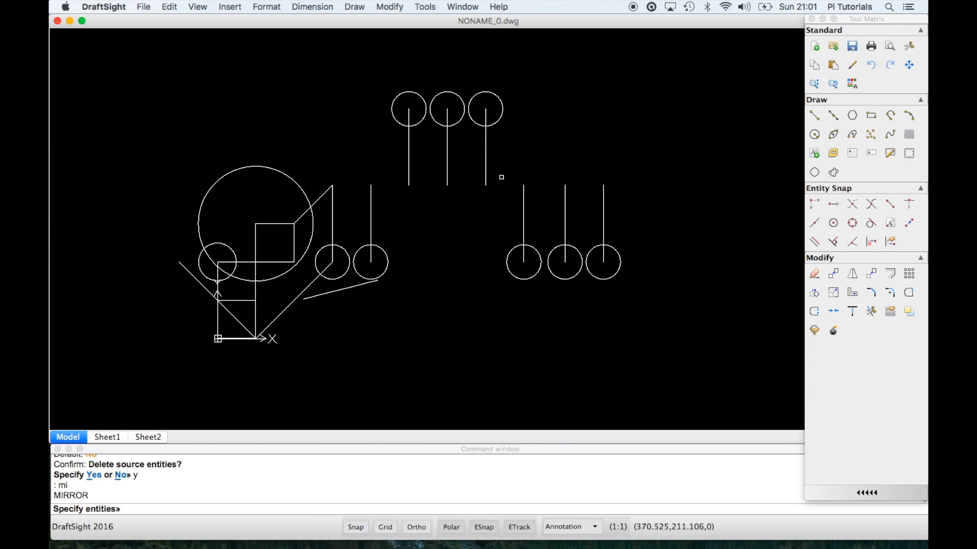
left_click(498, 172)
left_click(625, 309)
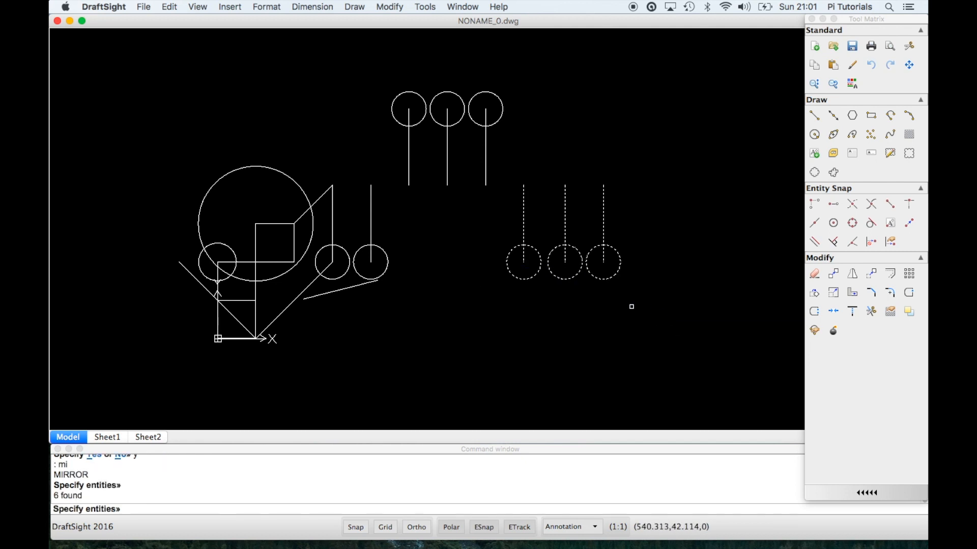
key("Return")
left_click(464, 318)
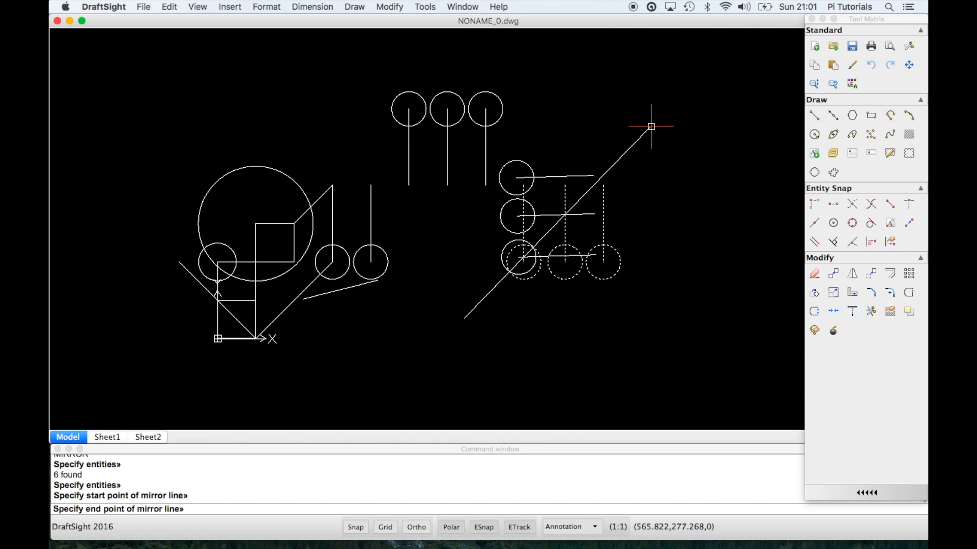
key("Escape")
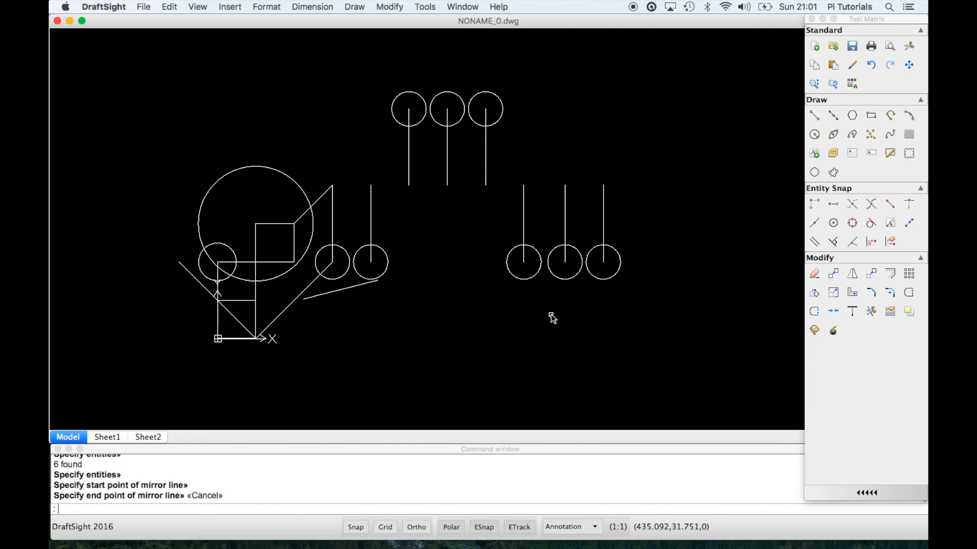
Step: Mirror the three rightmost circle-and-line pairs across a freely drawn line sloping gently up to the right above them, keeping the source entities
type("mi")
key("Return")
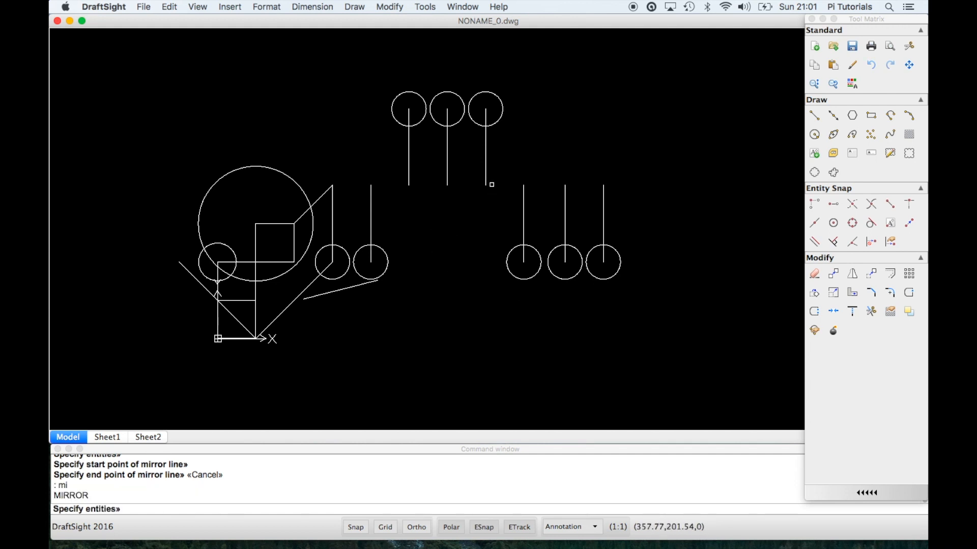
left_click(492, 165)
left_click(650, 322)
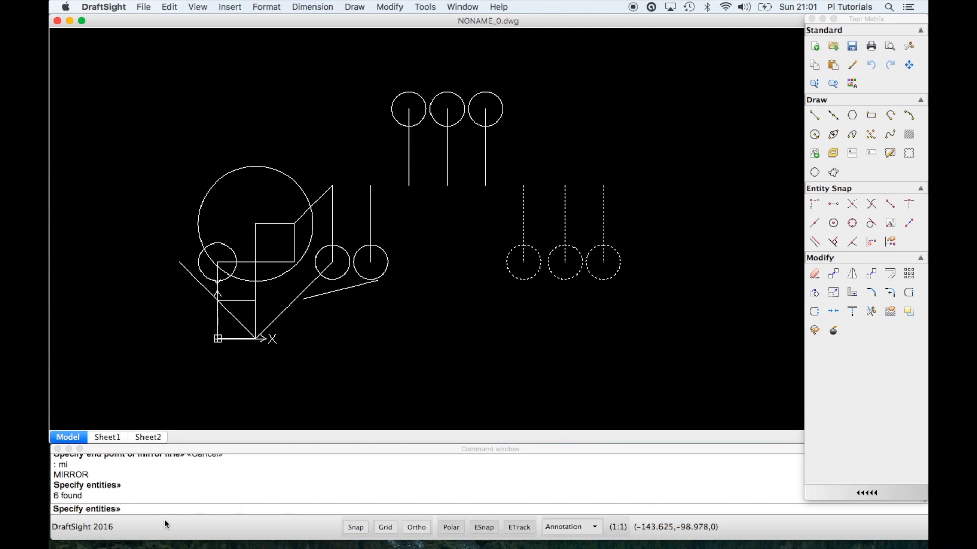
key("Return")
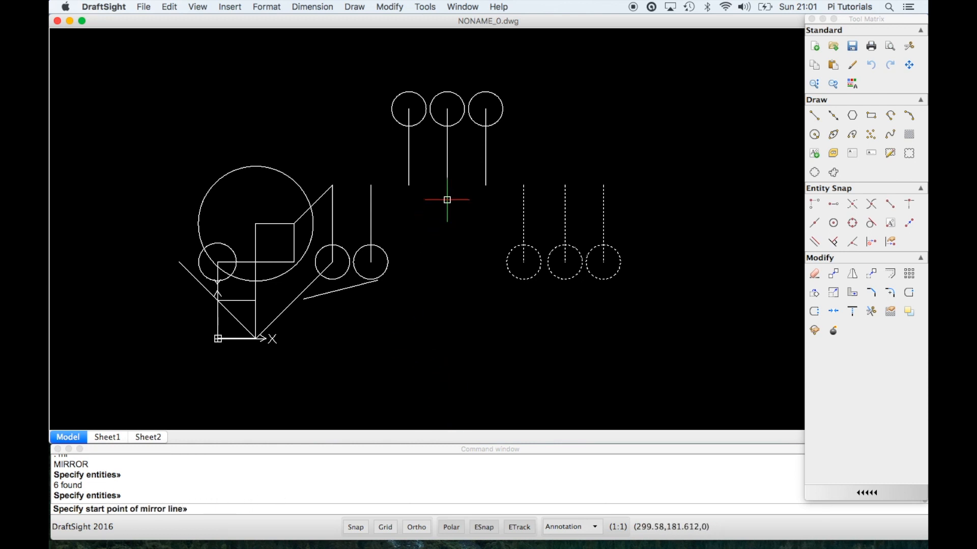
left_click(431, 214)
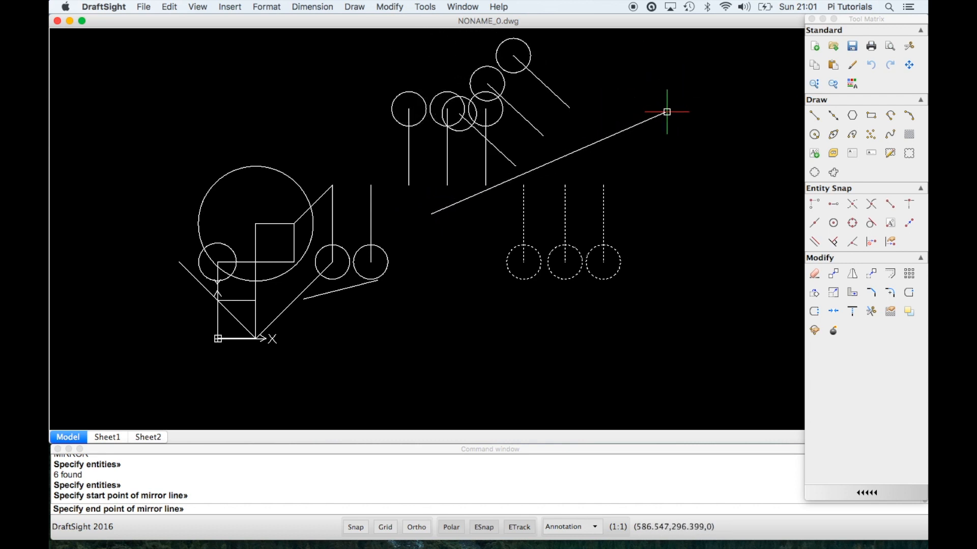
left_click(679, 171)
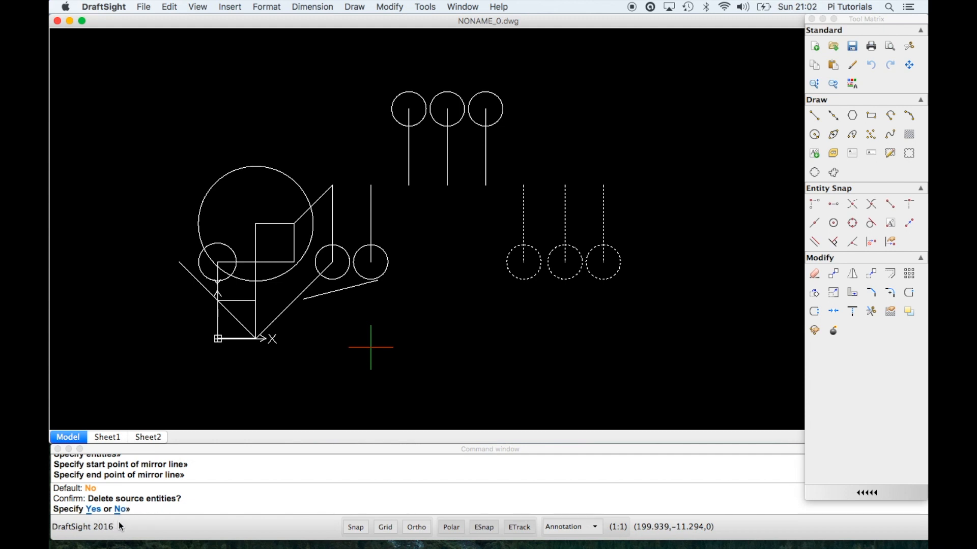
key("Return")
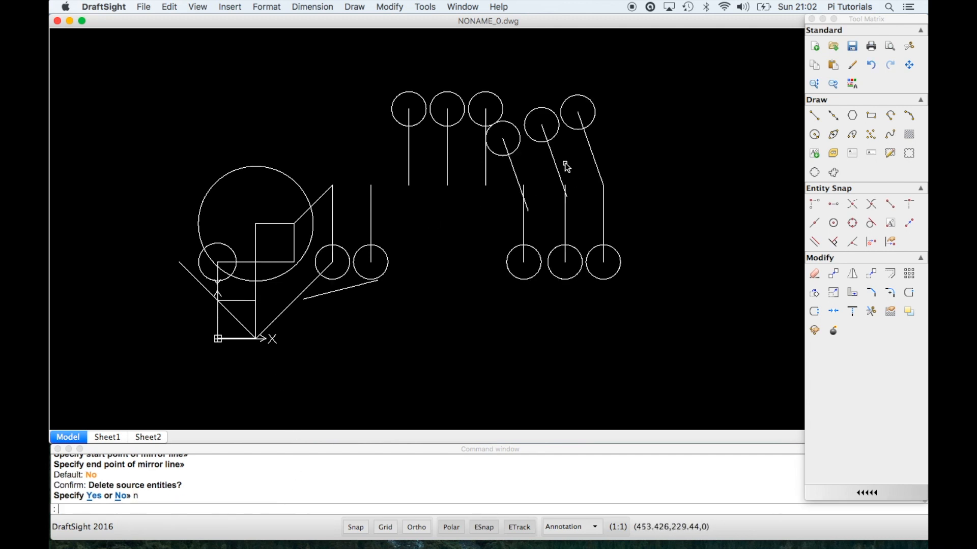
type("m")
key("Return")
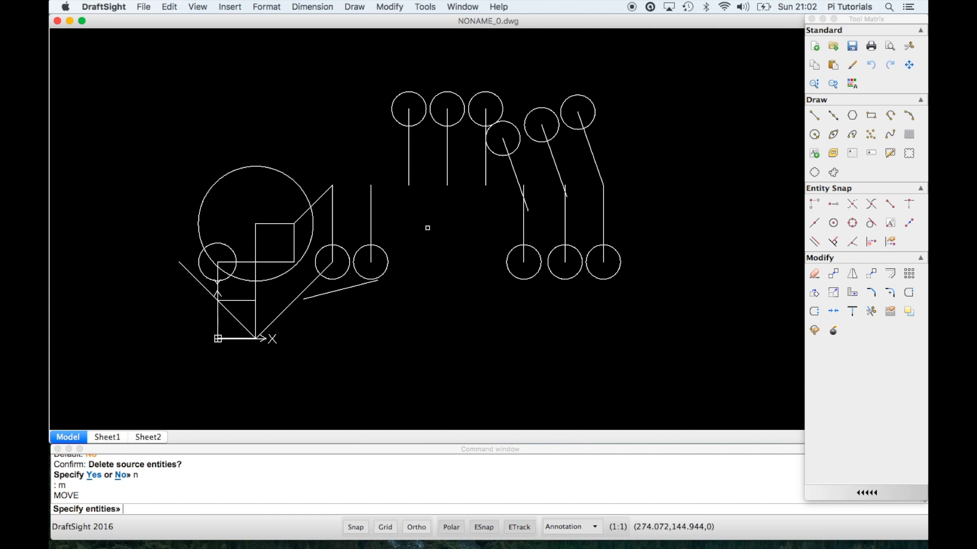
type("mi")
key("Return")
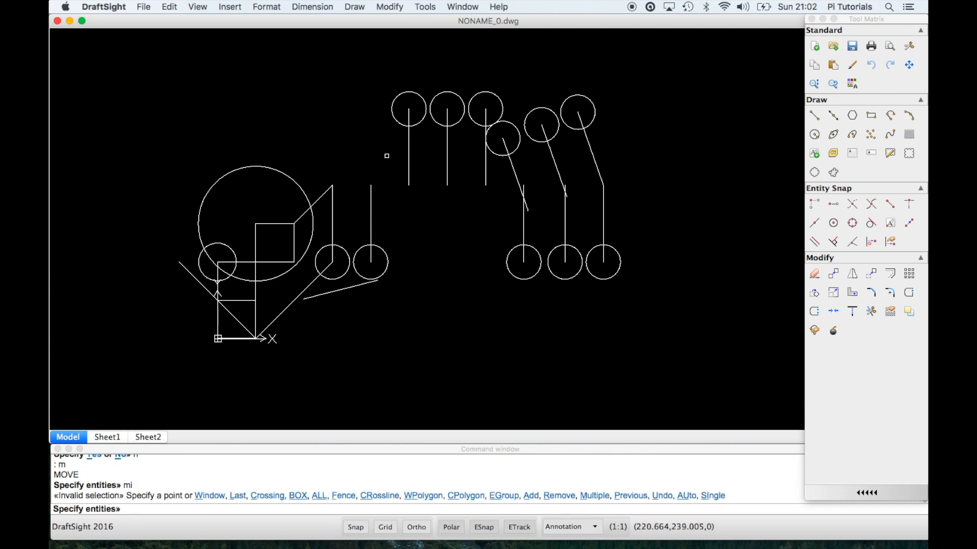
left_click(378, 69)
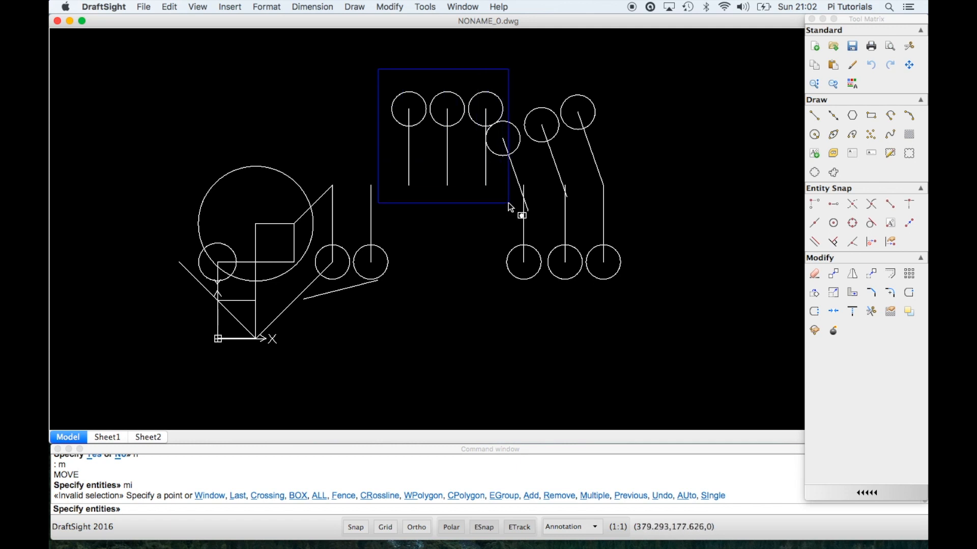
left_click(508, 203)
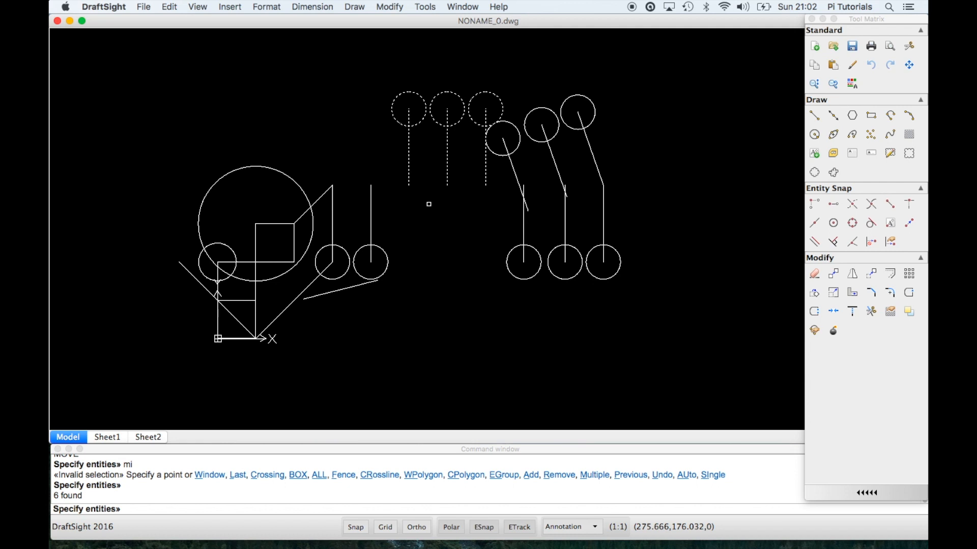
key("Return")
left_click(409, 185)
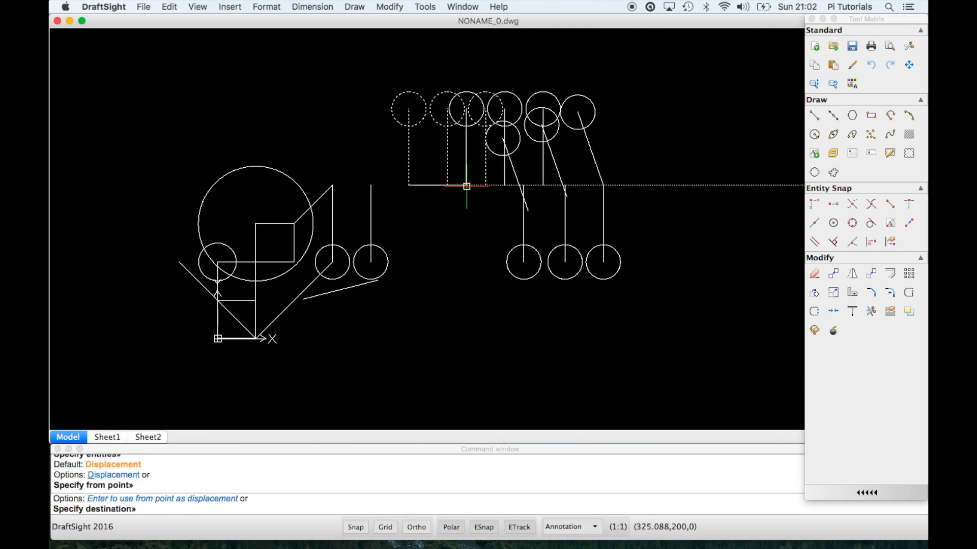
key("Escape")
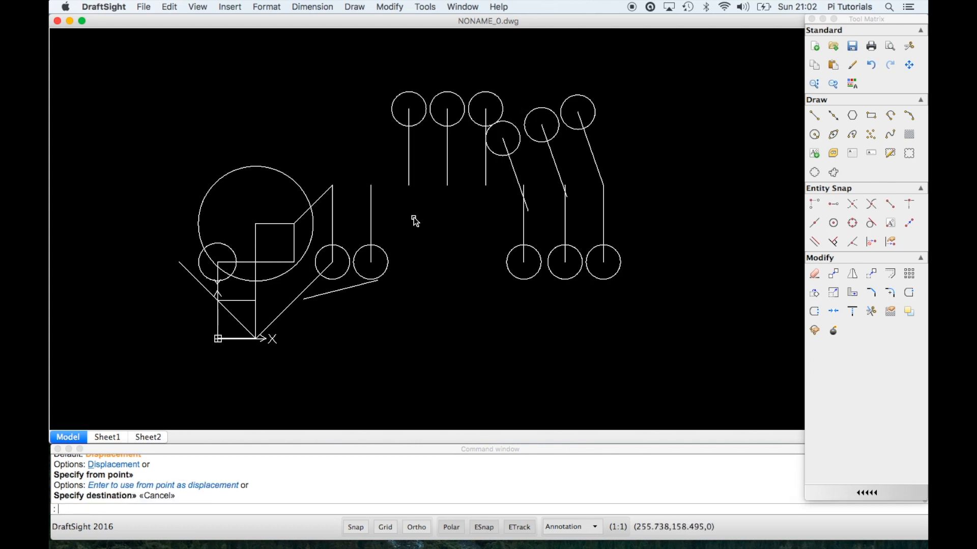
key("Escape")
Step: Mirror the three upper circle-and-line pairs across a horizontal line through the vertical lines' lower ends, keeping the source entities
type("mi")
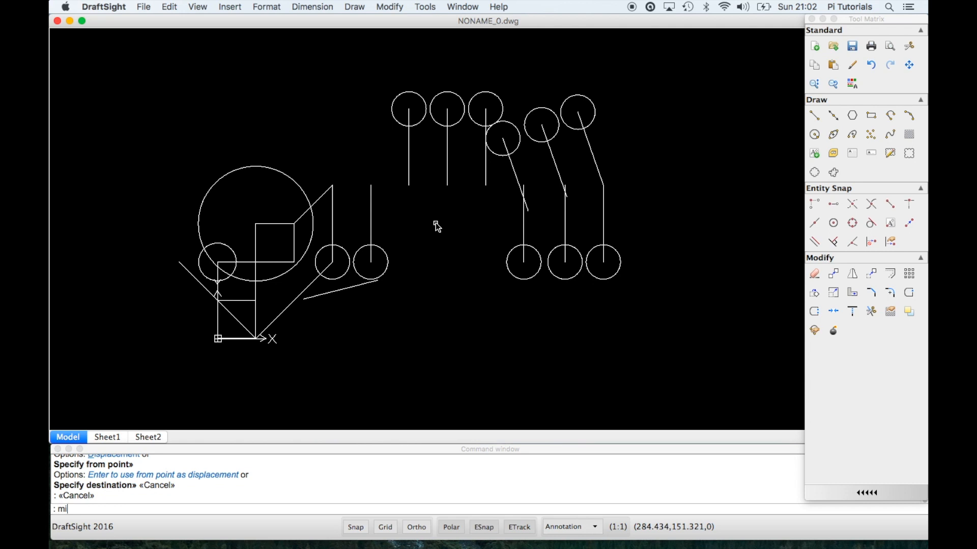
key("Return")
left_click(381, 72)
left_click(507, 200)
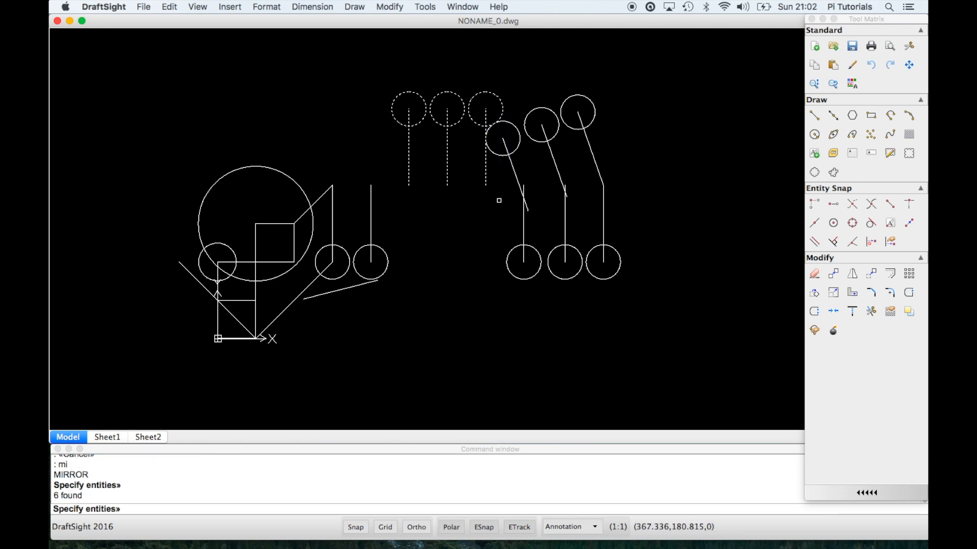
key("Return")
left_click(408, 185)
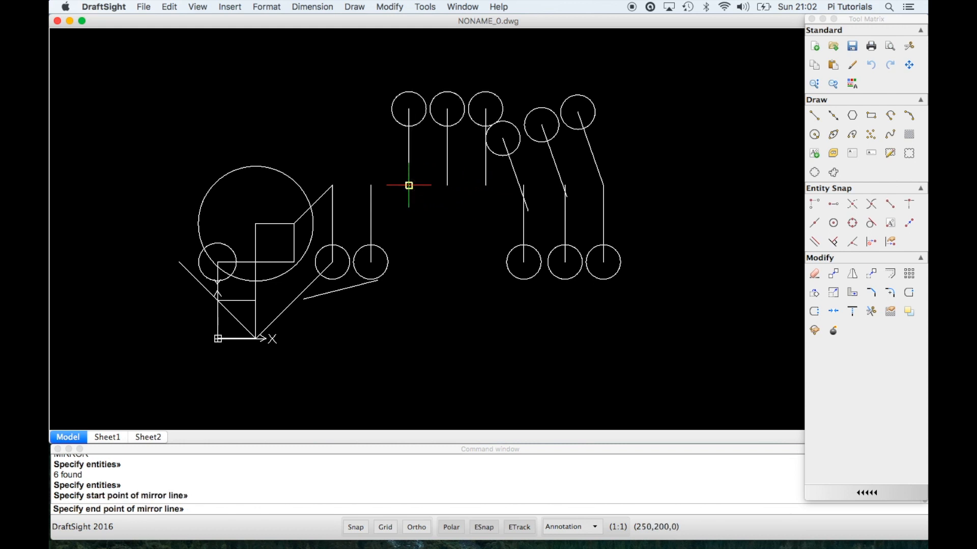
left_click(485, 184)
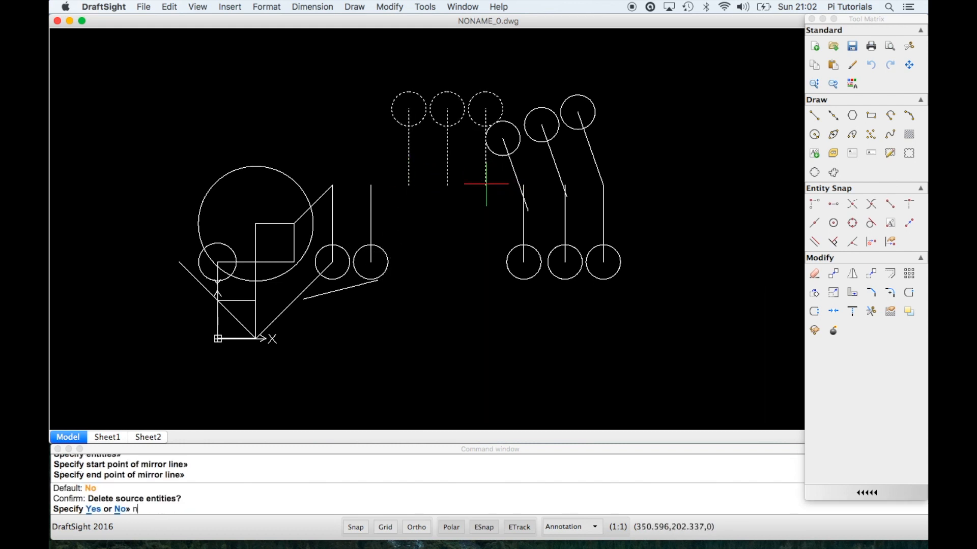
key("Return")
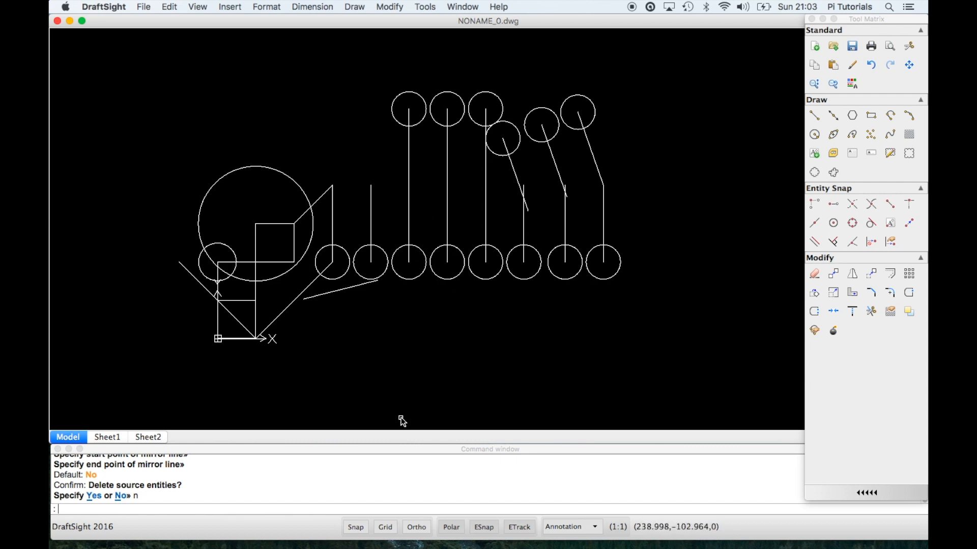
Step: Draw a freely sized rectangle, slightly wider than tall, in the empty area below the middle of the circle row
key("Return")
left_click(410, 394)
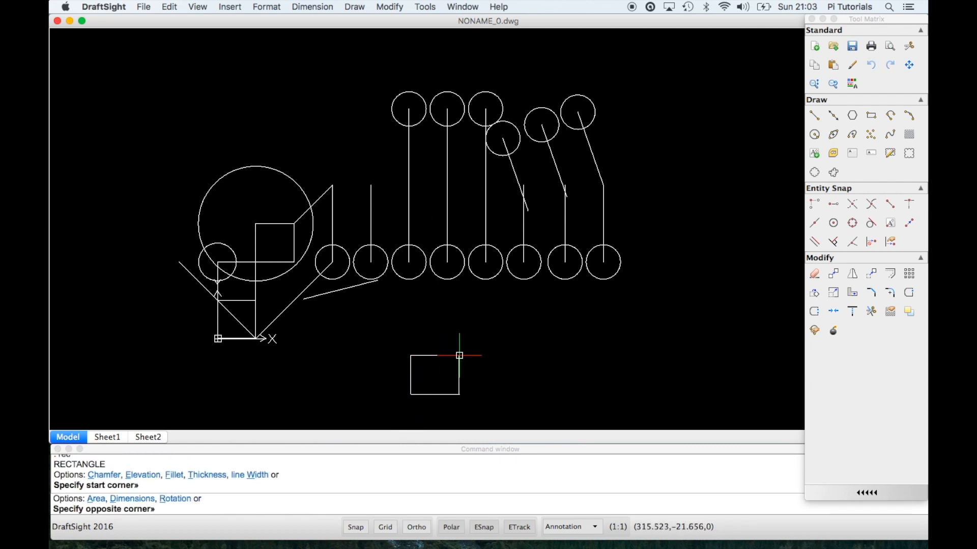
left_click(497, 321)
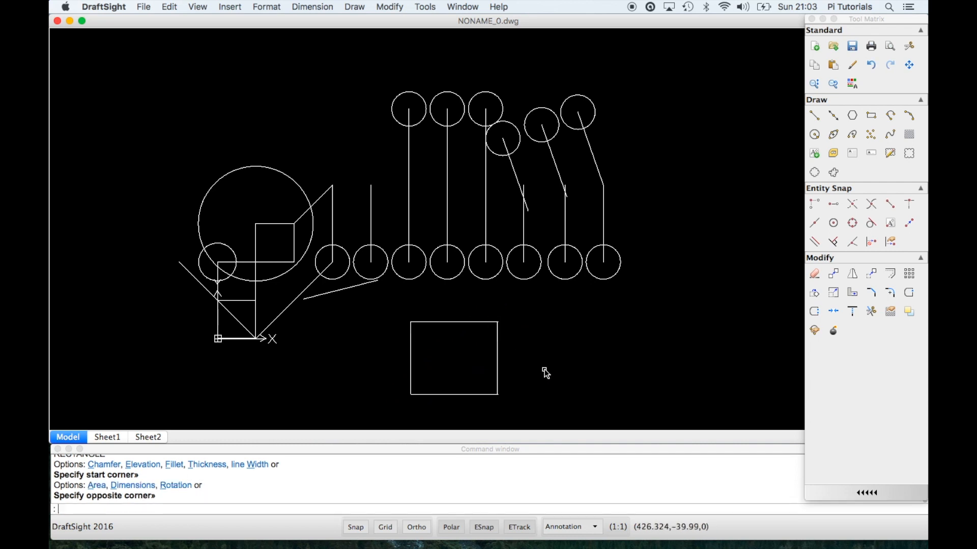
Step: Draw a vertical line to the right of the new rectangle with Ortho on, extending past its top and bottom, and turn Ortho off
type("l")
key("Return")
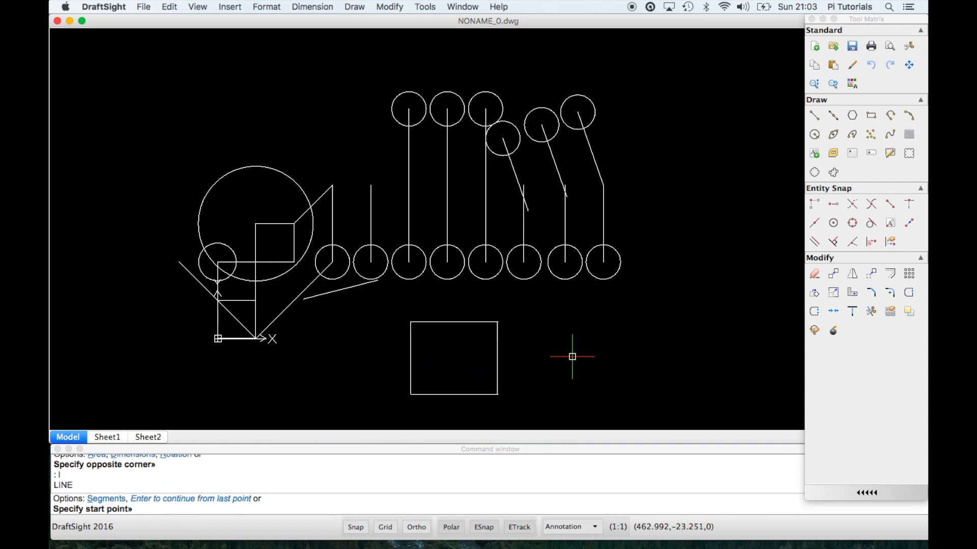
left_click(573, 304)
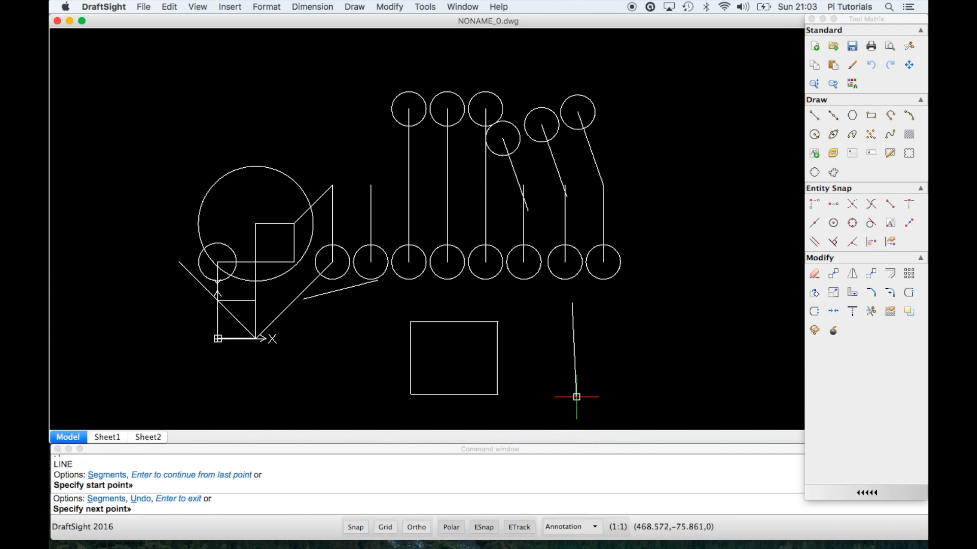
key("F8")
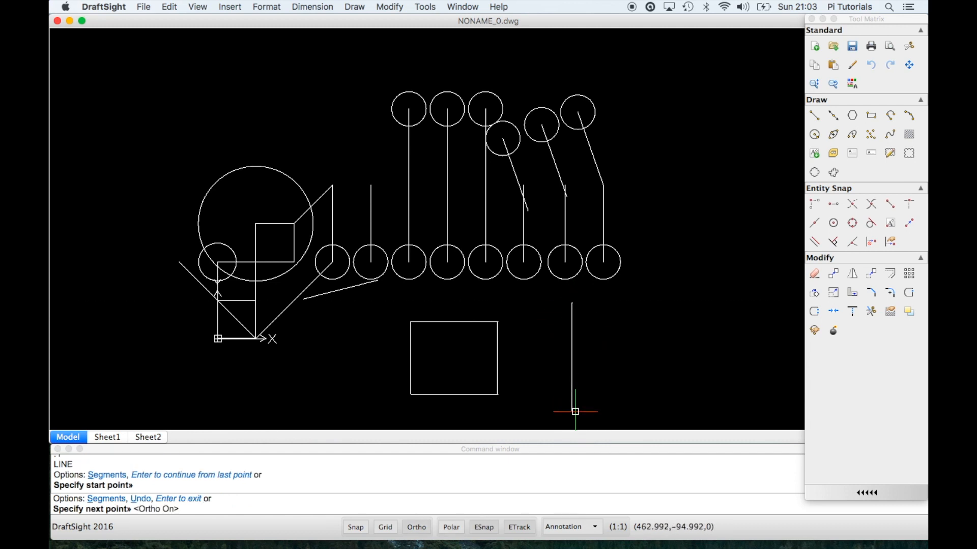
left_click(575, 416)
key("F8")
key("Return")
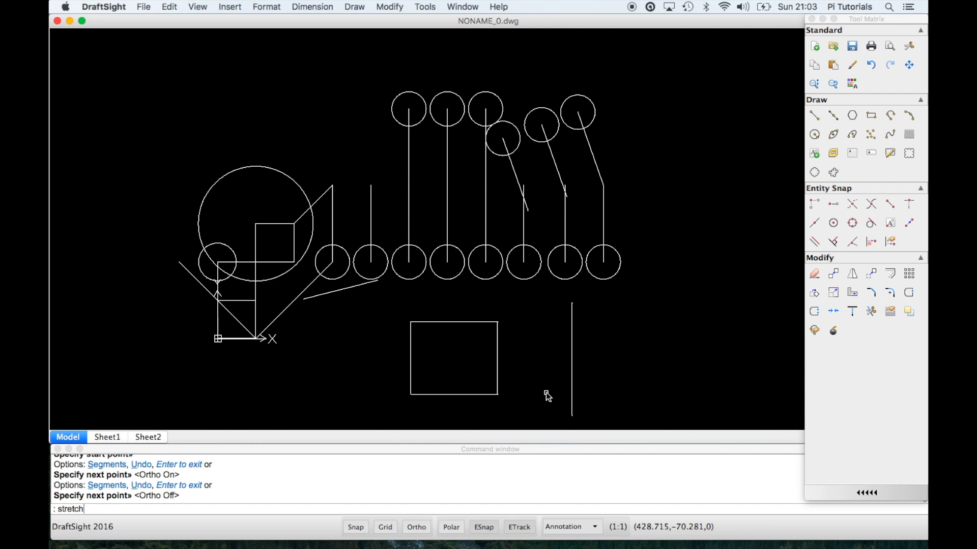
Step: Stretch the rectangle's right side onto the vertical line, using a crossing selection and the rectangle's lower-right corner as base point
key("Return")
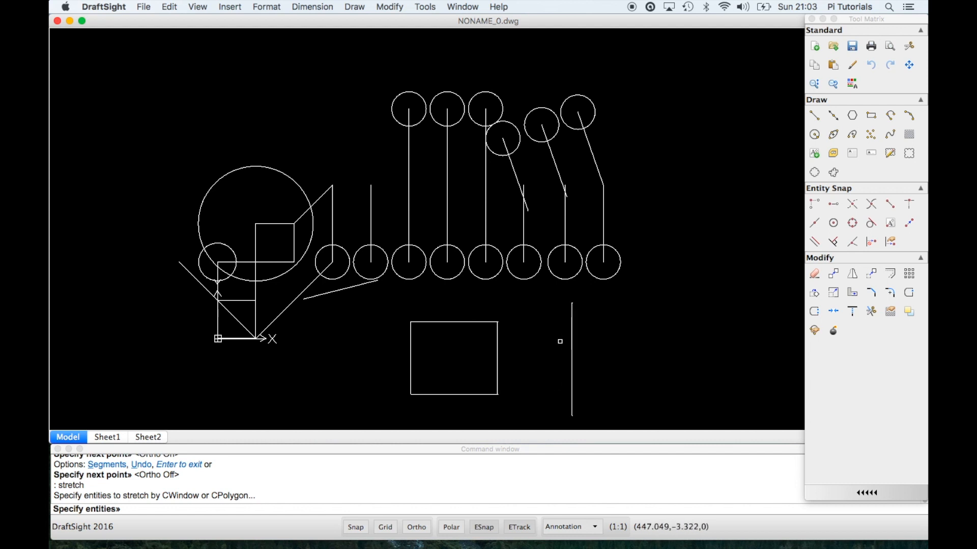
left_click(532, 411)
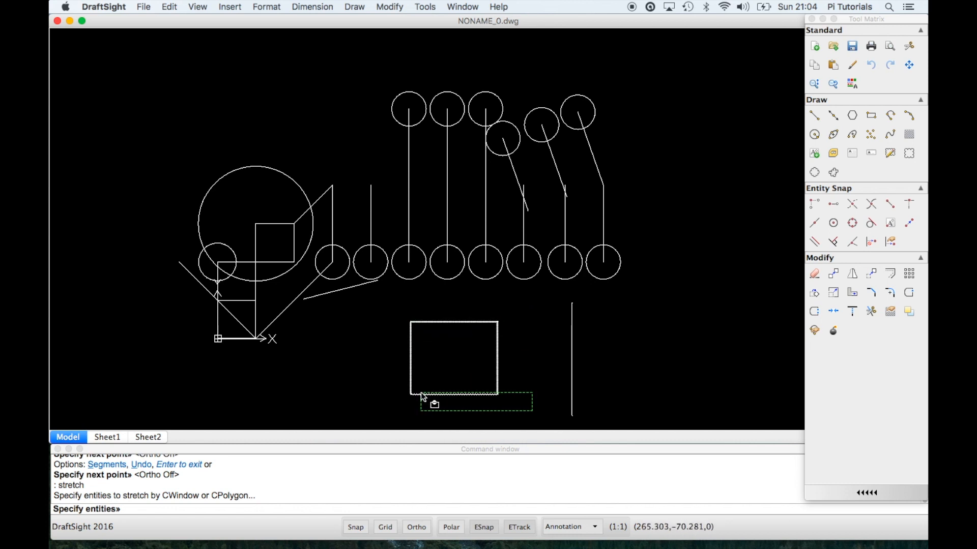
left_click(459, 302)
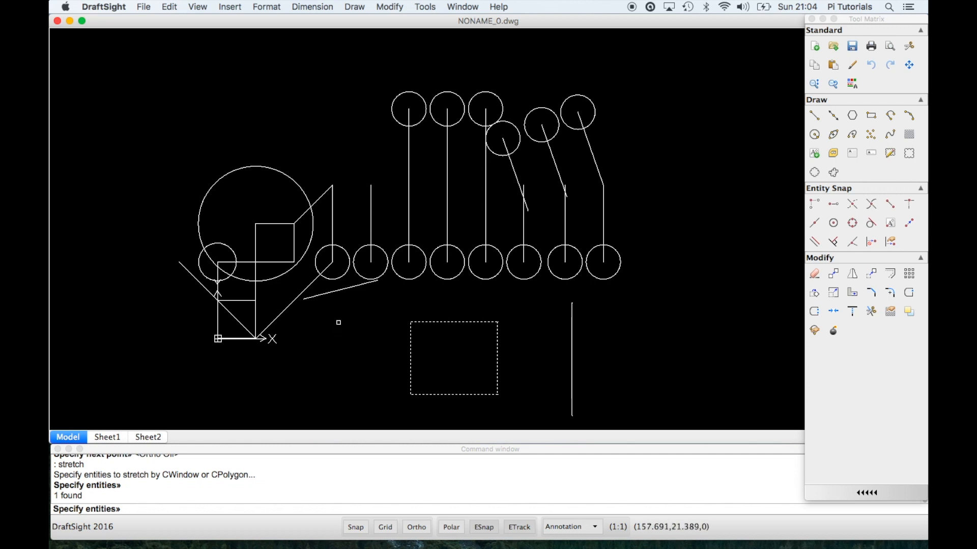
key("Return")
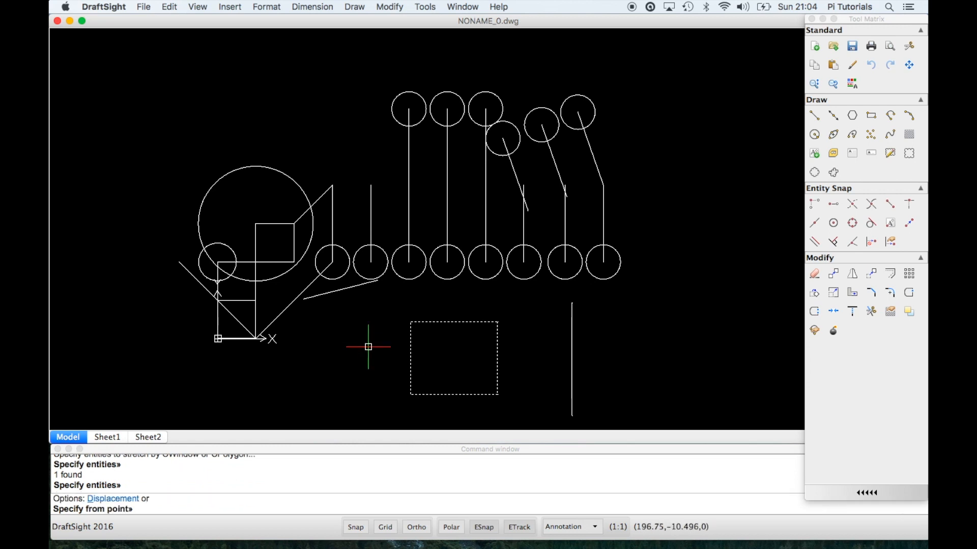
left_click(498, 395)
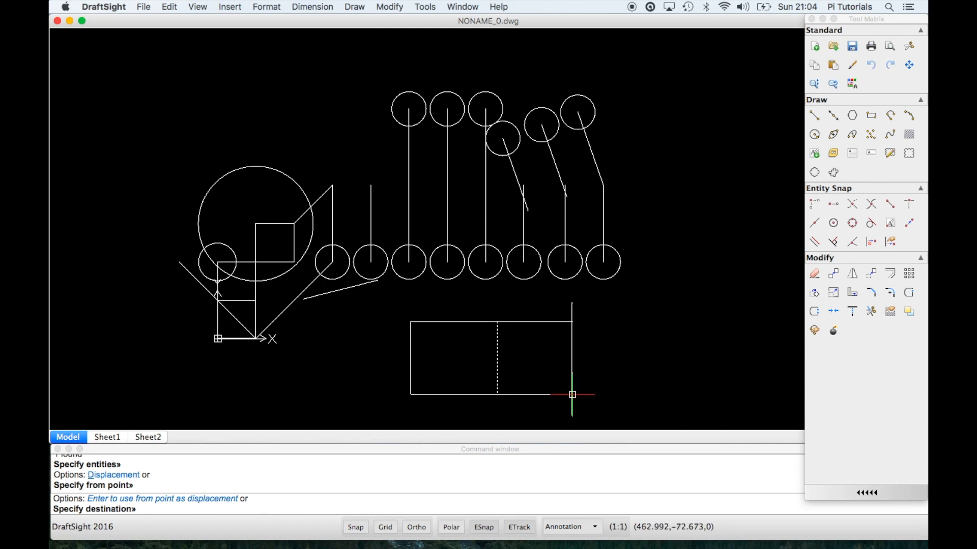
left_click(572, 395)
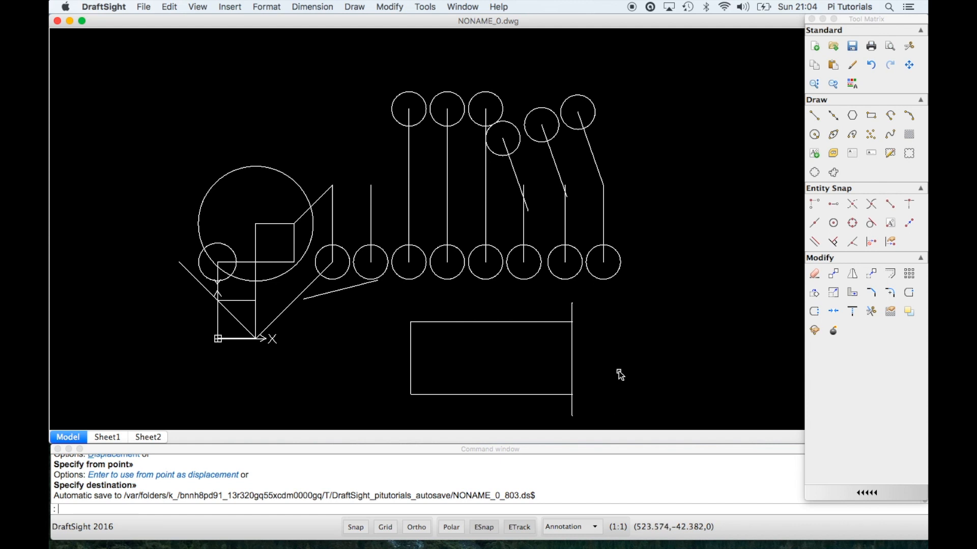
Step: Draw a chain of five freely placed connected line segments above the large circle, starting at its upper left
scroll(614, 395, "down", 1)
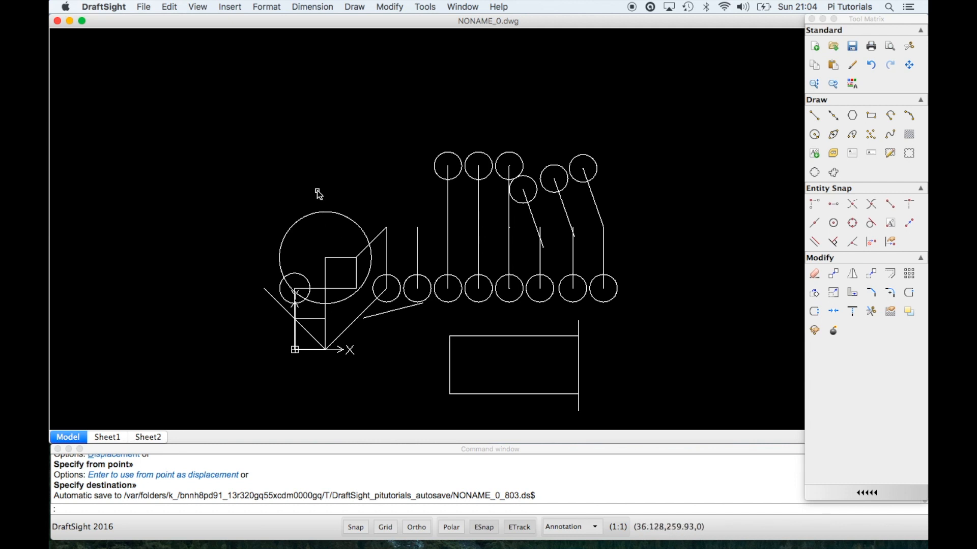
middle_click_drag(322, 195, 330, 207)
type("l")
key("Return")
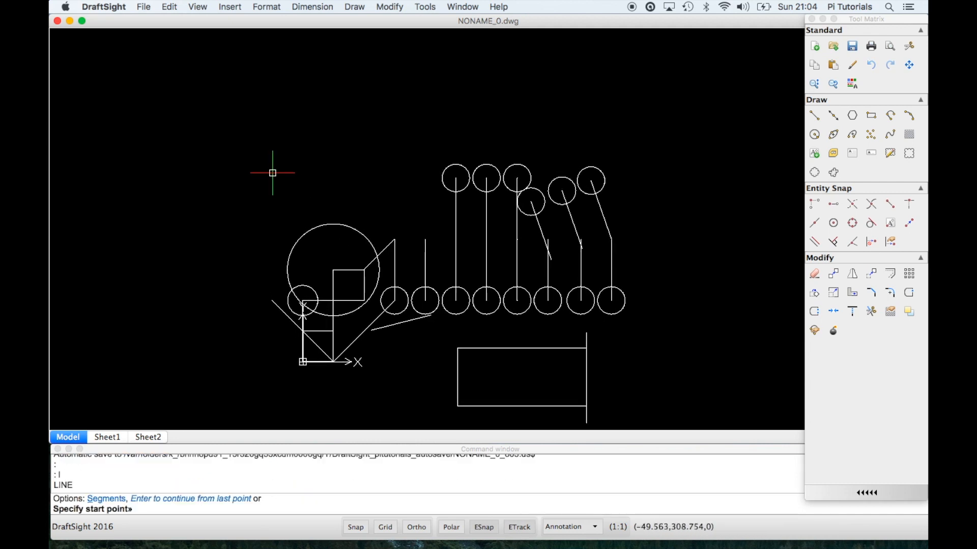
left_click(232, 207)
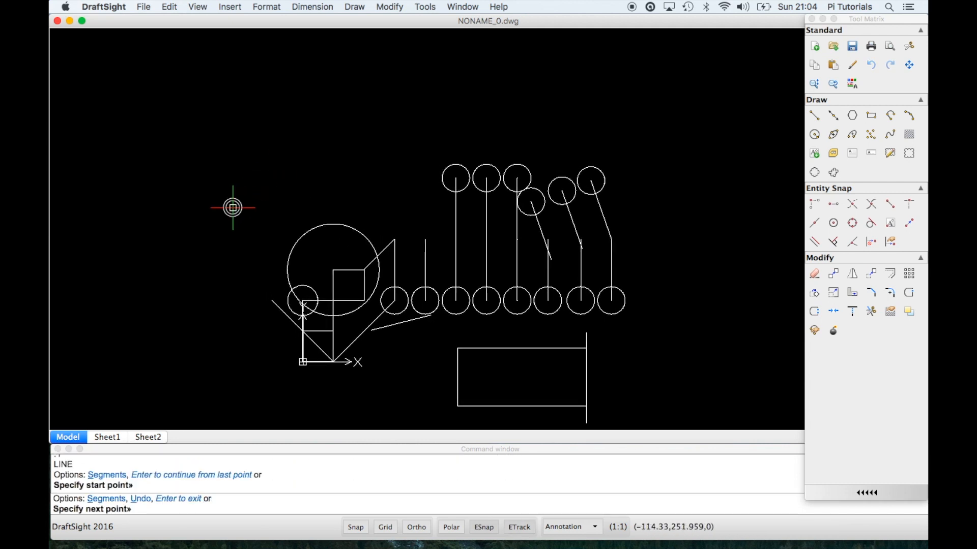
left_click(302, 149)
left_click(379, 177)
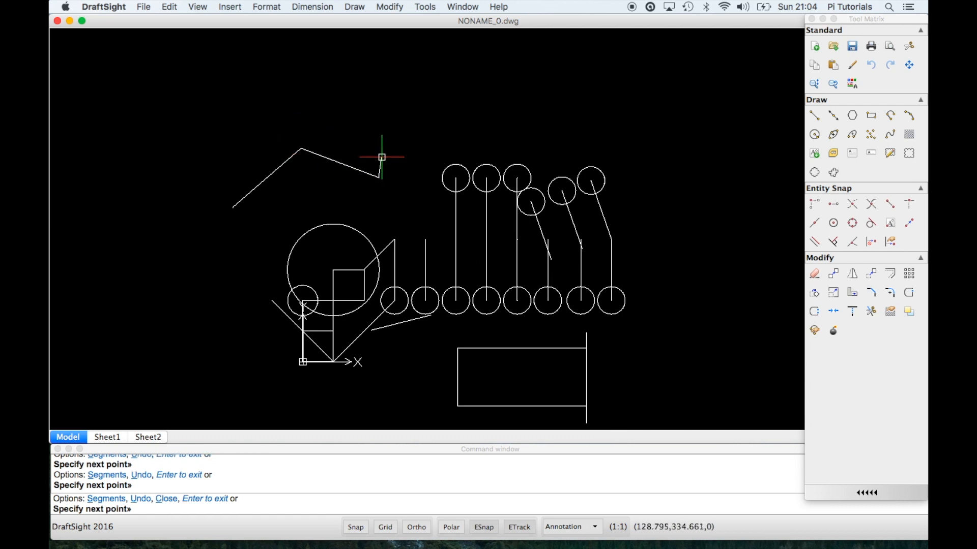
left_click(434, 108)
left_click(322, 108)
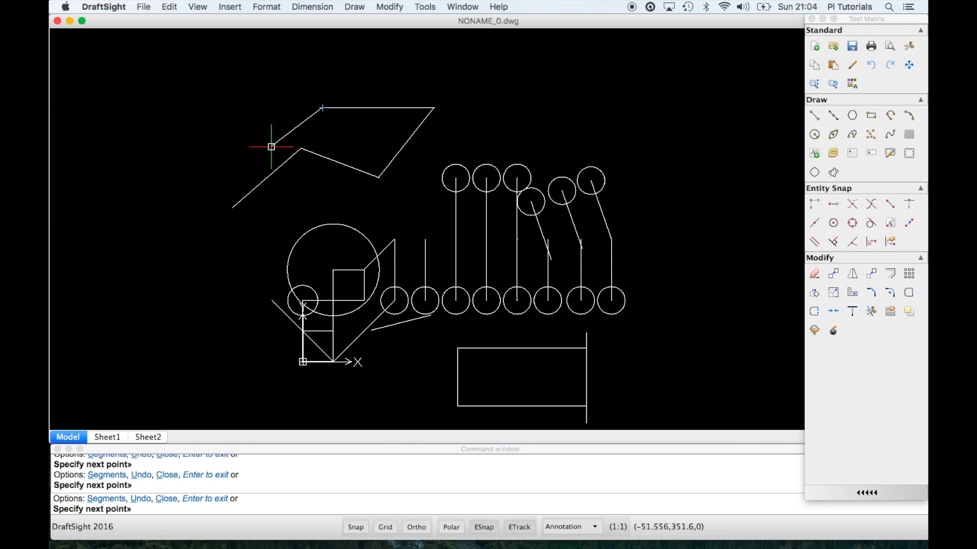
left_click(252, 141)
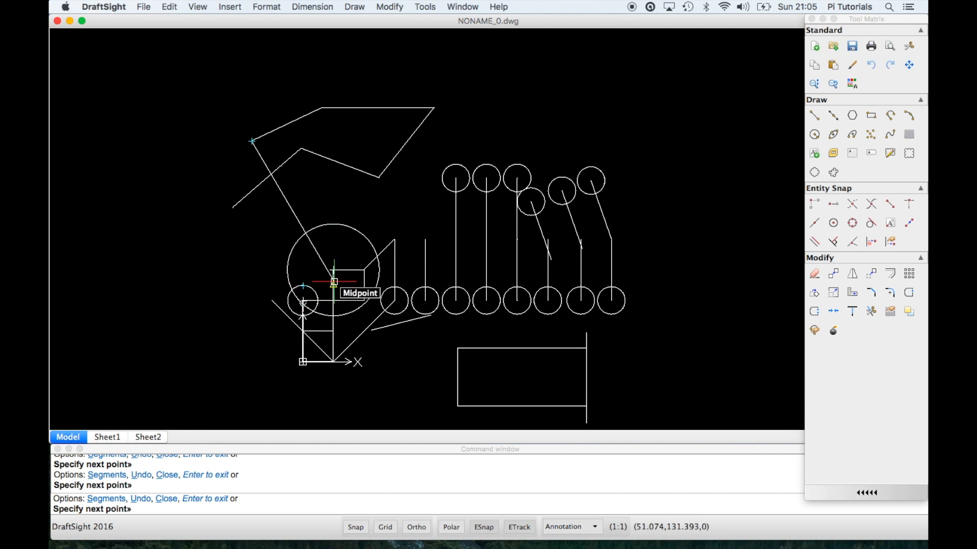
Step: With Ortho on, extend the line chain with freely placed horizontal and vertical segments, ending with segments 75 units up and 400 units to the right
key("F8")
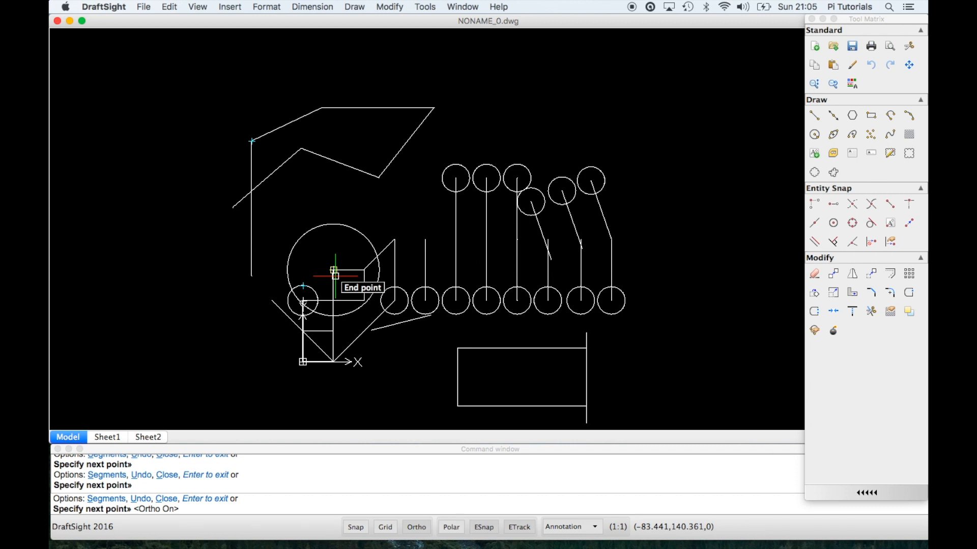
left_click(251, 240)
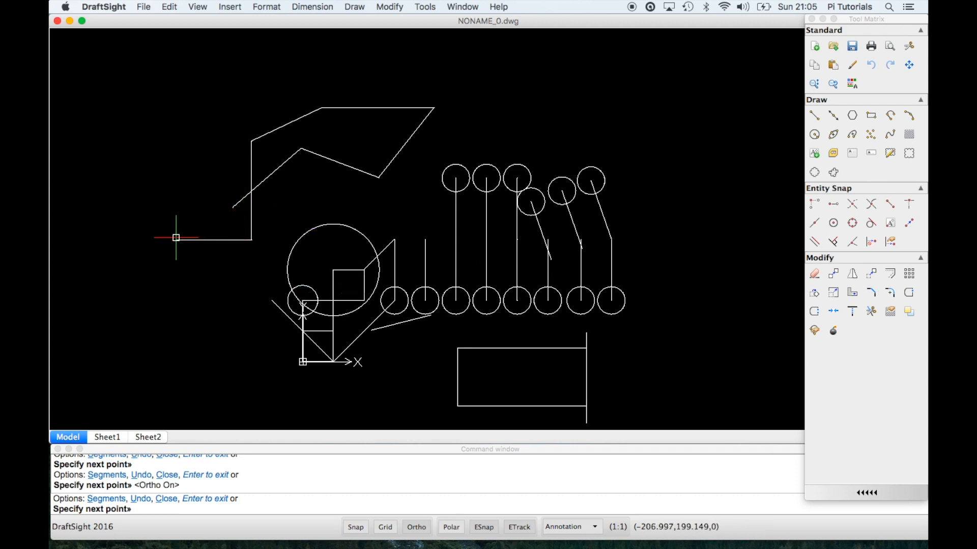
left_click(158, 218)
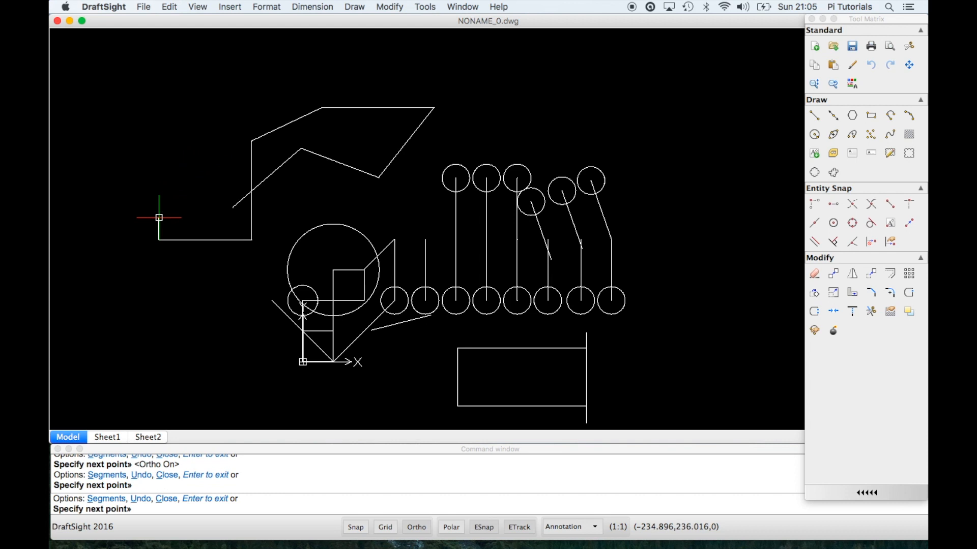
left_click(158, 299)
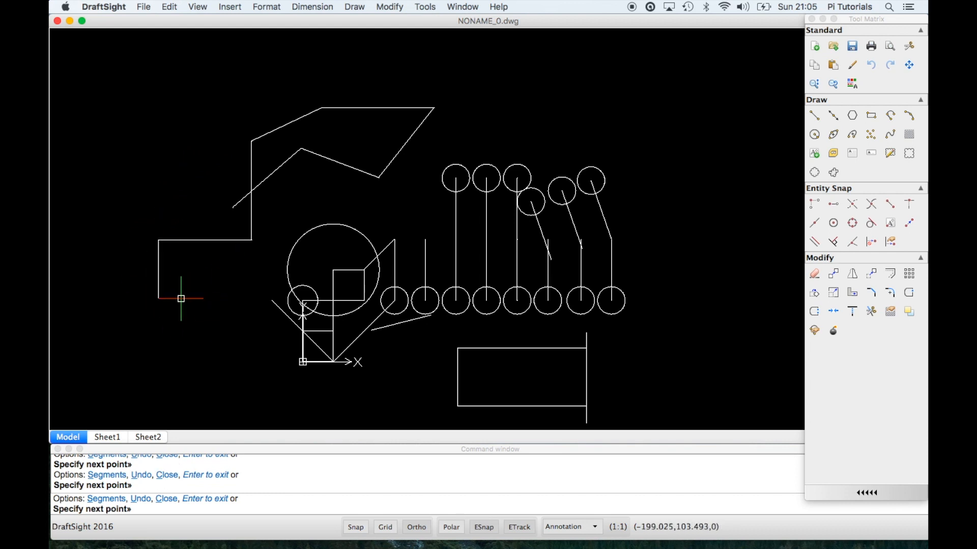
left_click(191, 373)
left_click(83, 374)
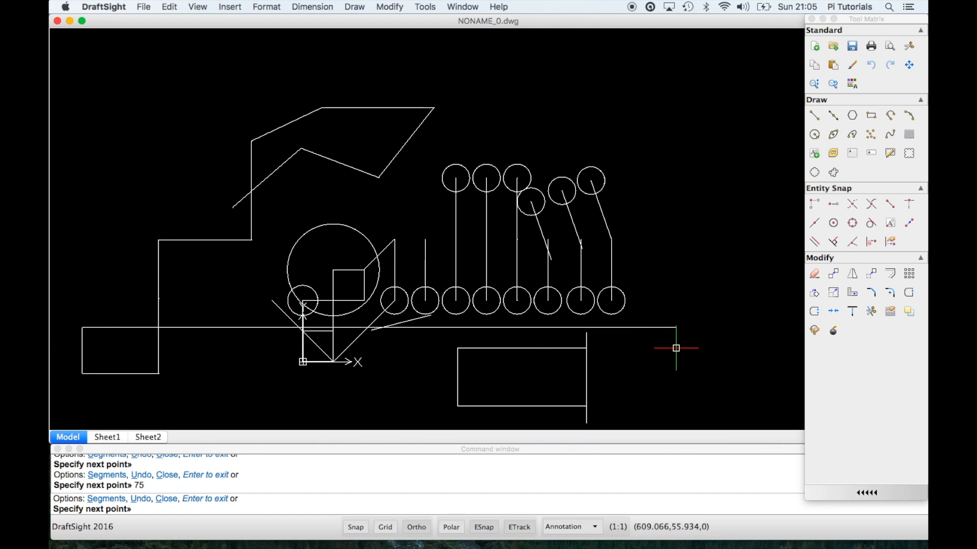
type("400")
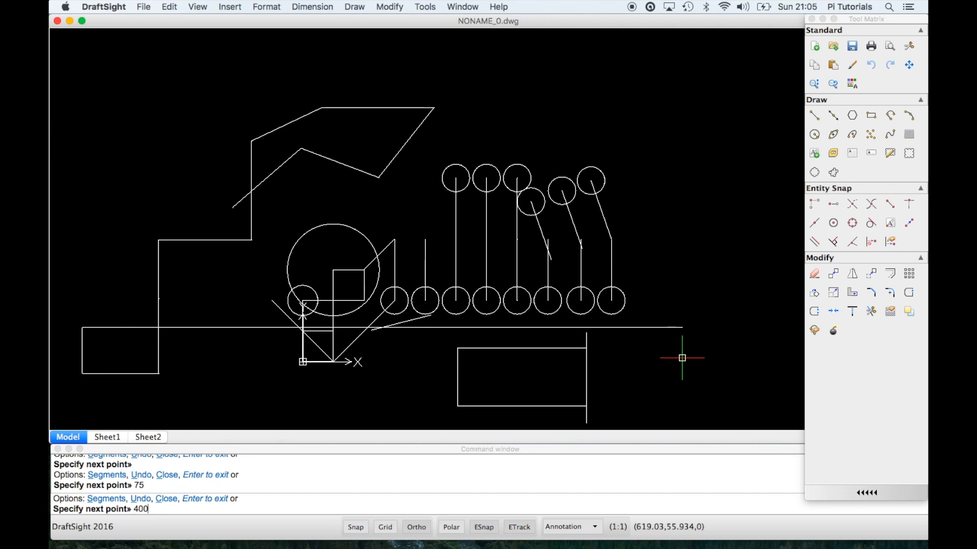
key("Return")
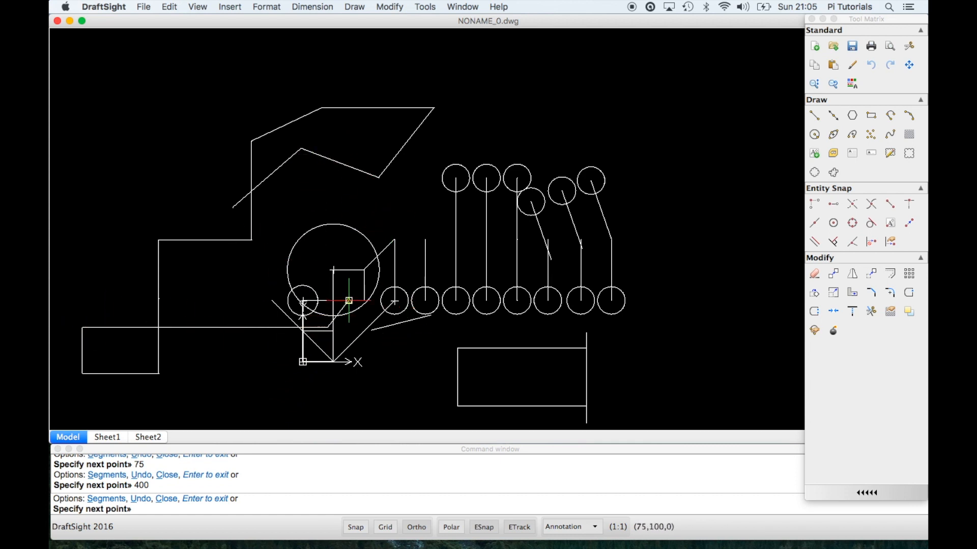
Step: With Ortho off, add three freely angled segments, ending on the chain's corner above the large circle, and finish the line
key("F8")
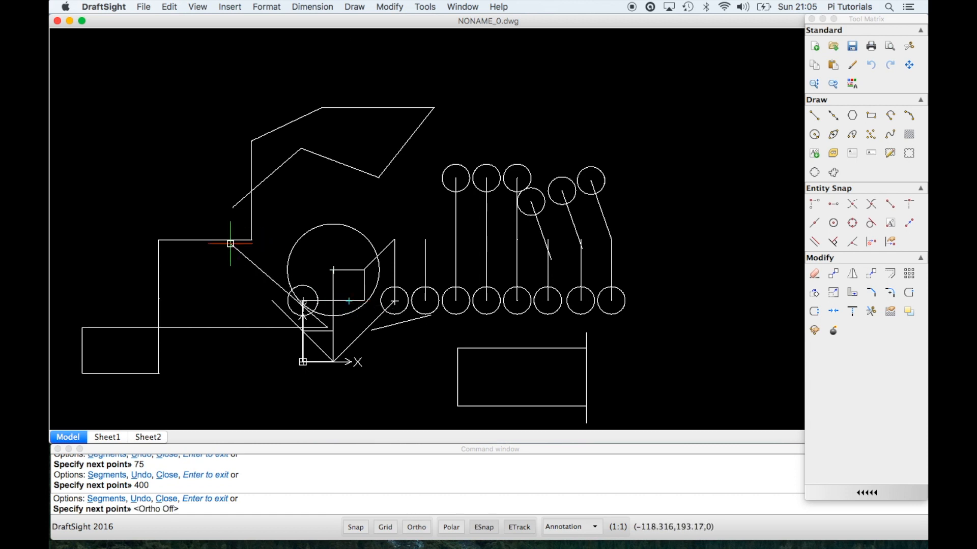
left_click(196, 277)
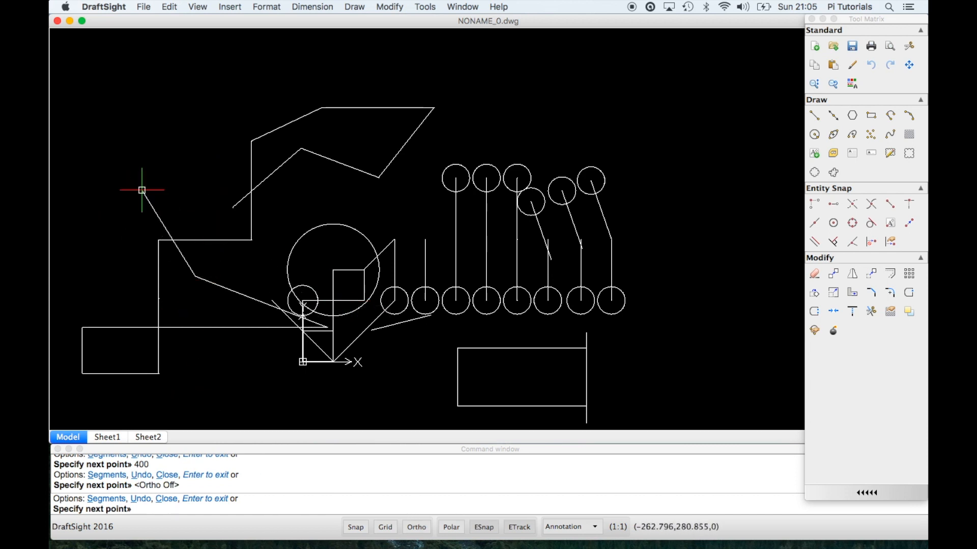
left_click(166, 156)
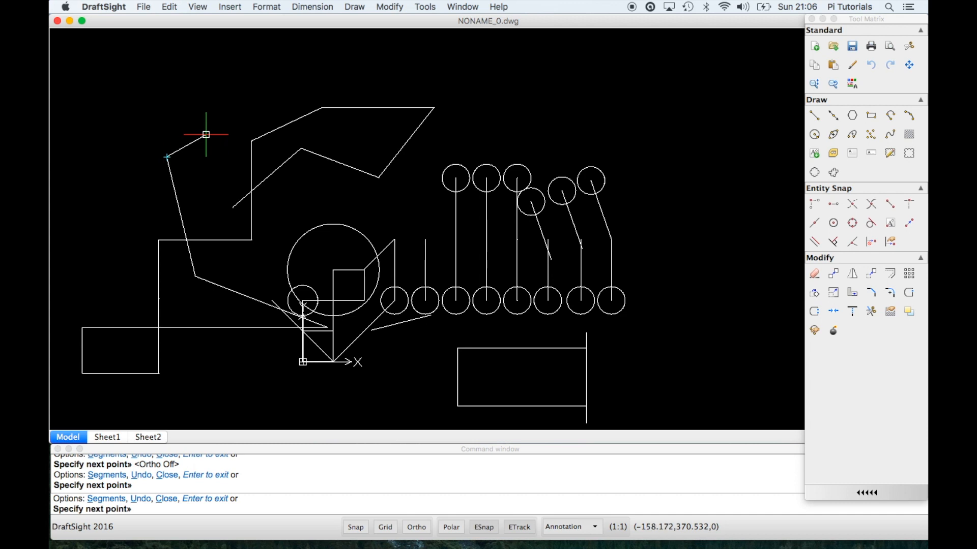
left_click(252, 141)
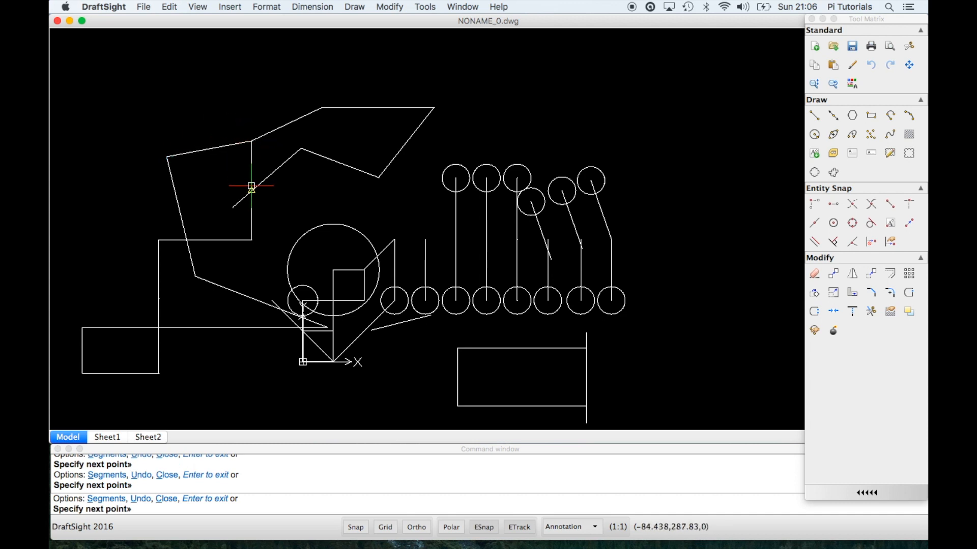
key("Return")
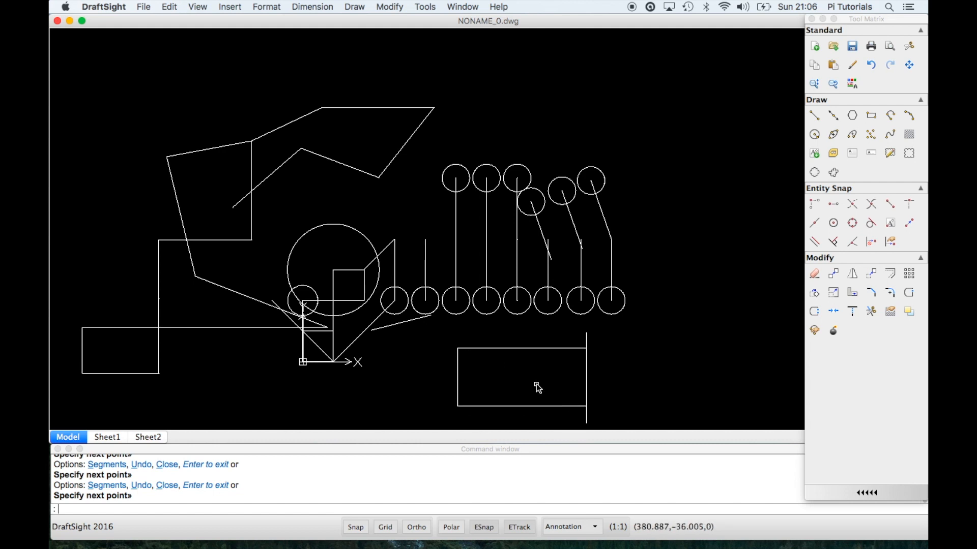
type("m")
key("Return")
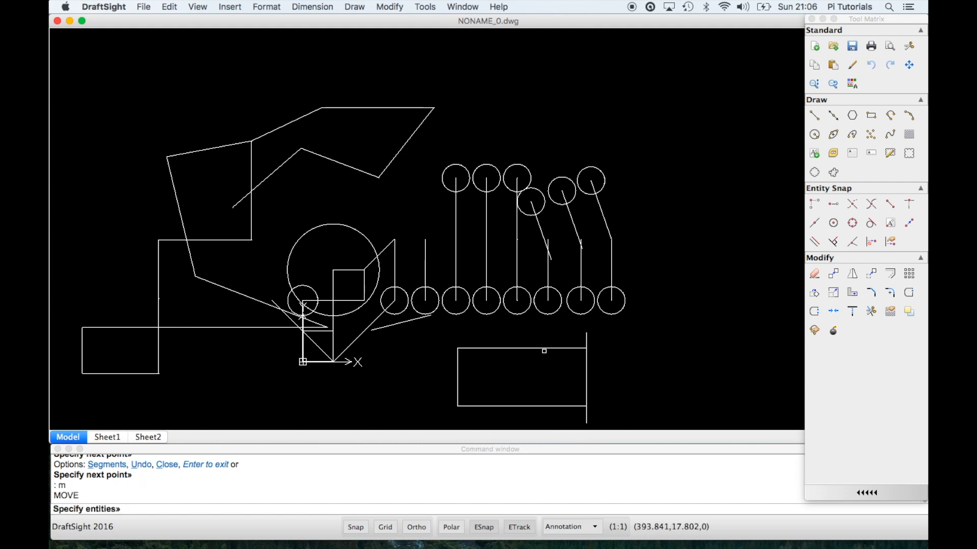
left_click(545, 348)
key("Return")
left_click(631, 376)
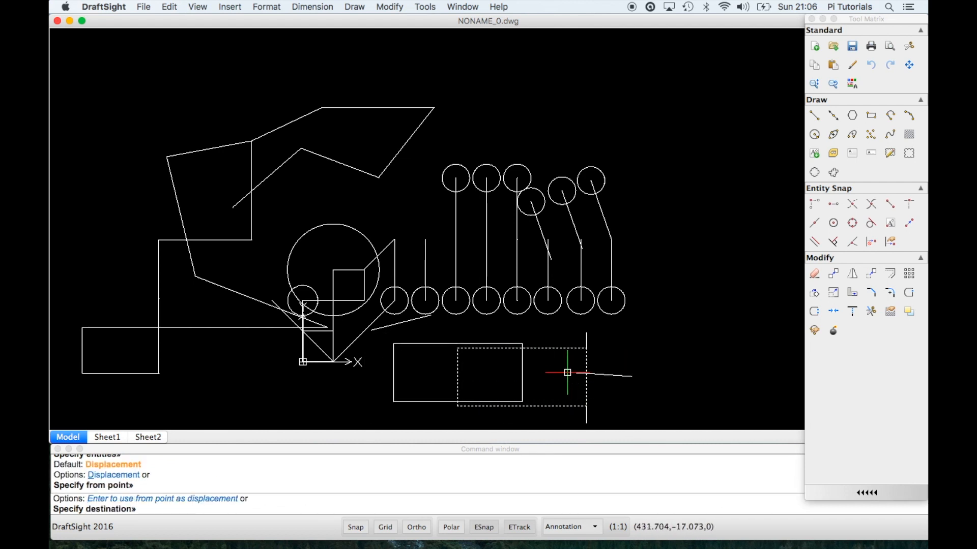
key("Escape")
Step: Move the rectangle horizontally left, away from the vertical line, using its lower-left corner as base point and Ortho on
type("m")
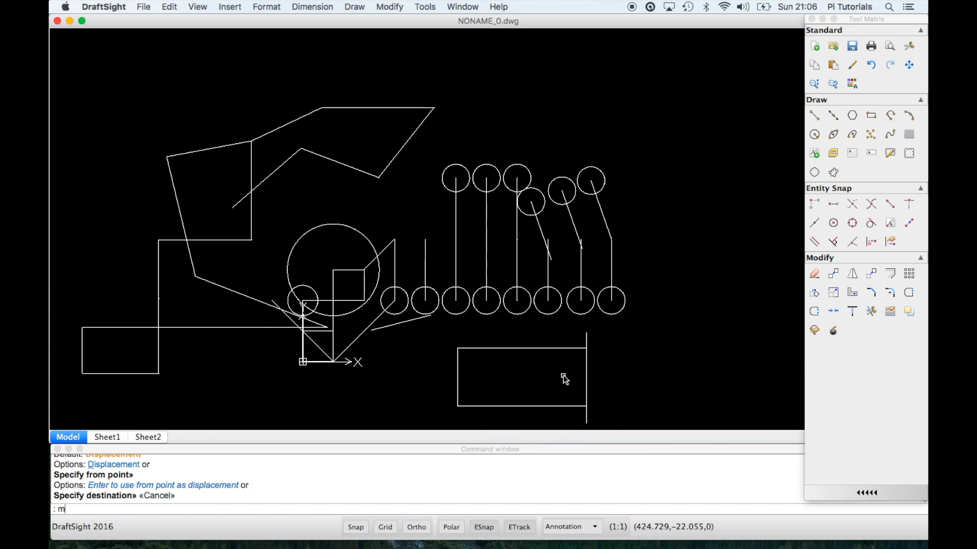
key("Return")
left_click(553, 407)
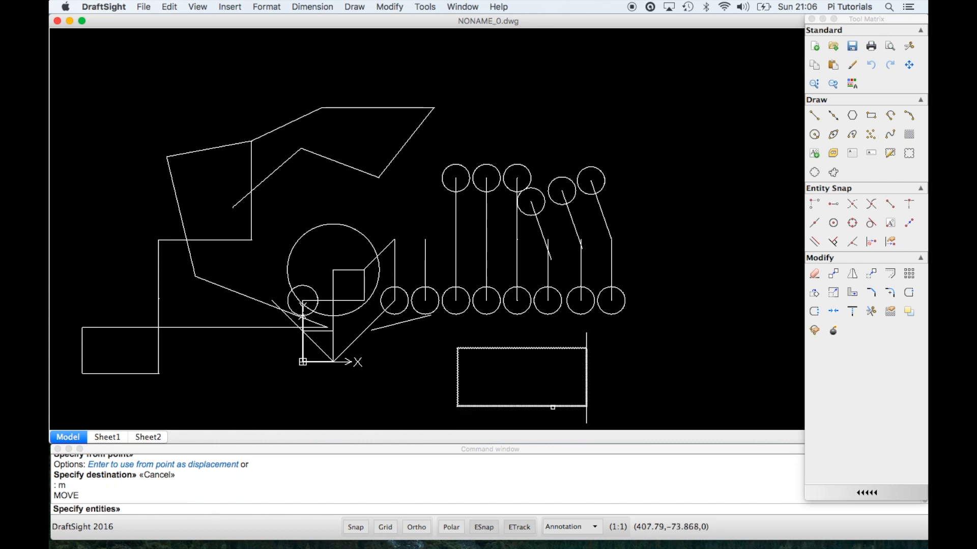
left_click(553, 407)
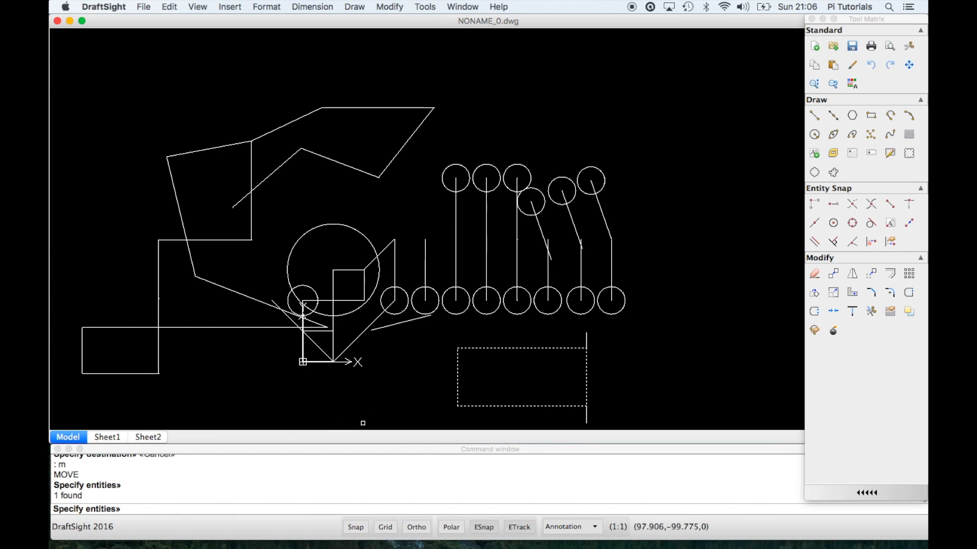
key("Return")
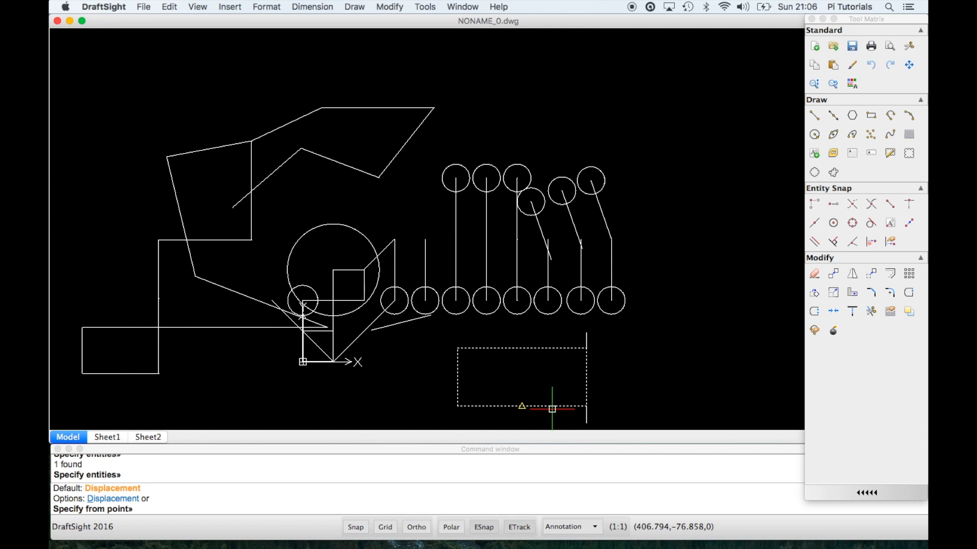
left_click(457, 406)
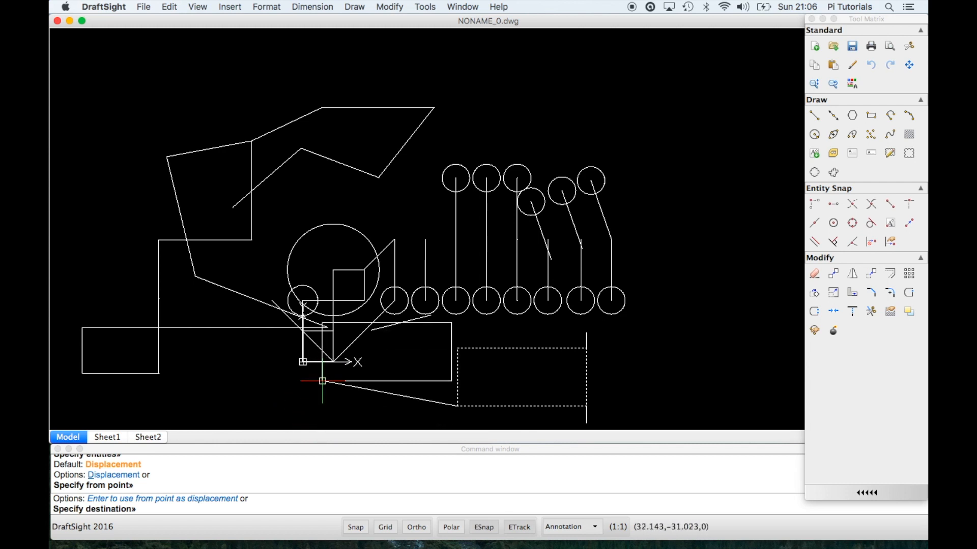
key("F8")
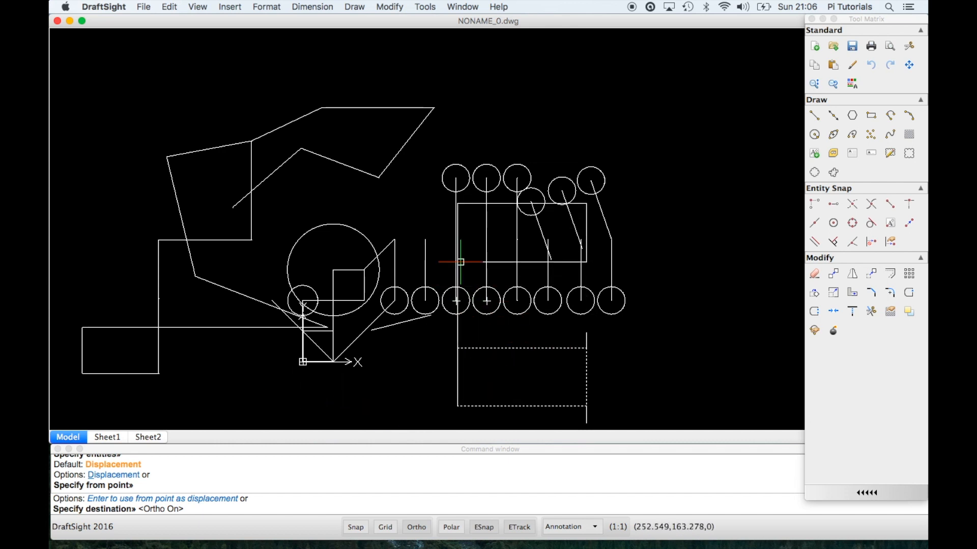
scroll(464, 239, "down", 1)
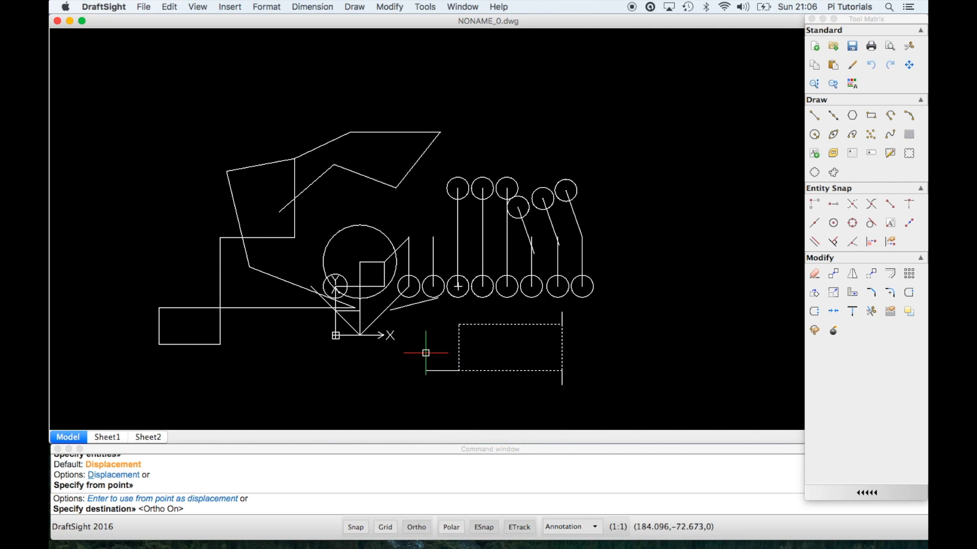
left_click(398, 365)
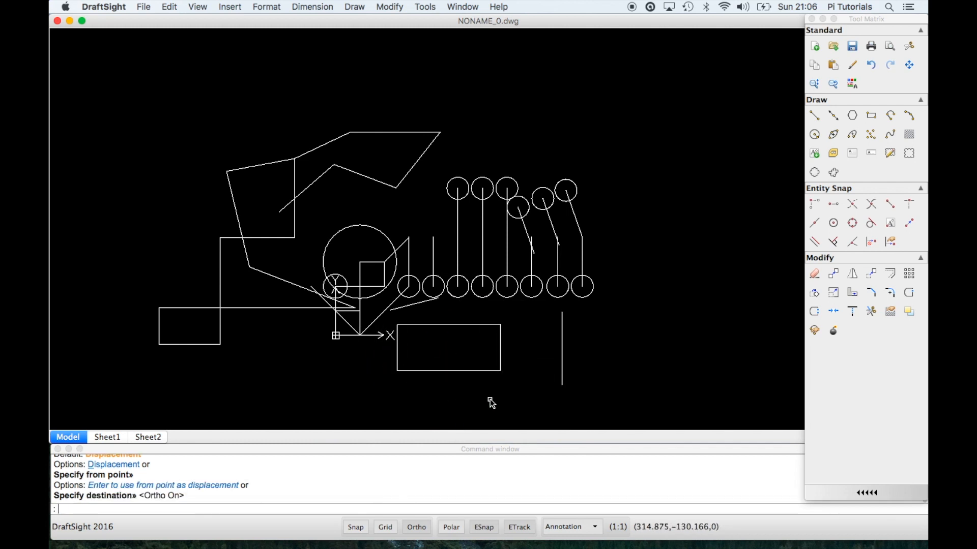
Step: Stretch the rectangle's right side horizontally onto the vertical line, using a crossing selection and its lower-right corner as base point, and turn Ortho off
scroll(520, 389, "down", 3)
scroll(521, 389, "up", 5)
scroll(520, 390, "up", 2)
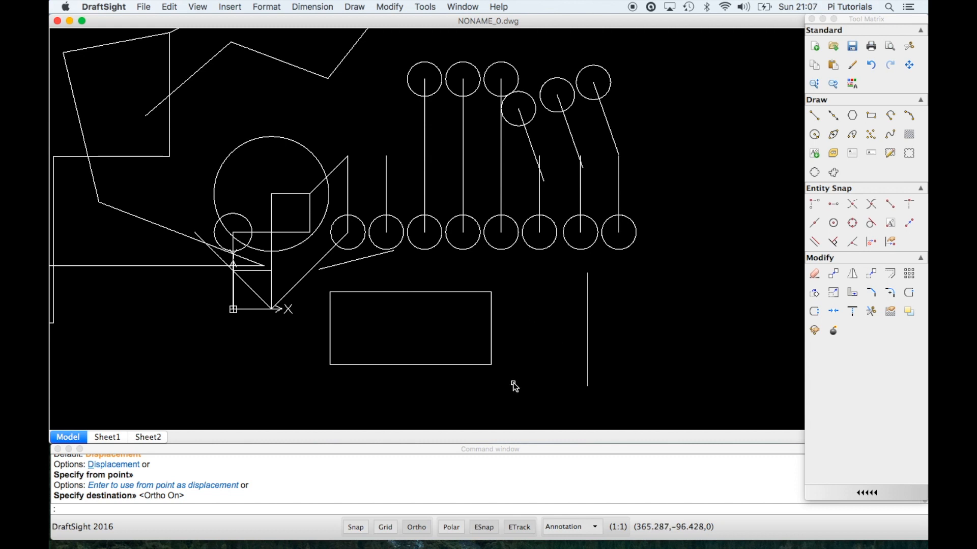
type("stretch")
key("Return")
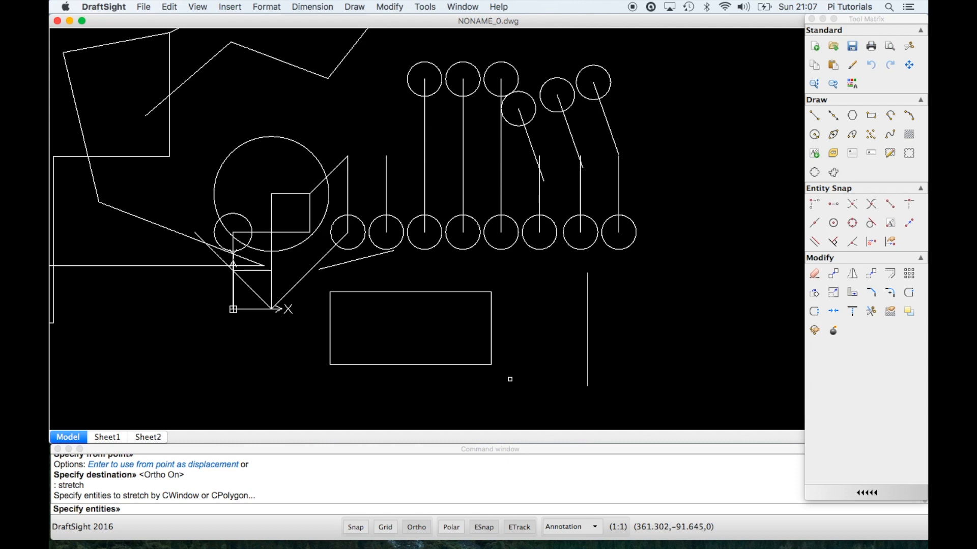
left_click(522, 376)
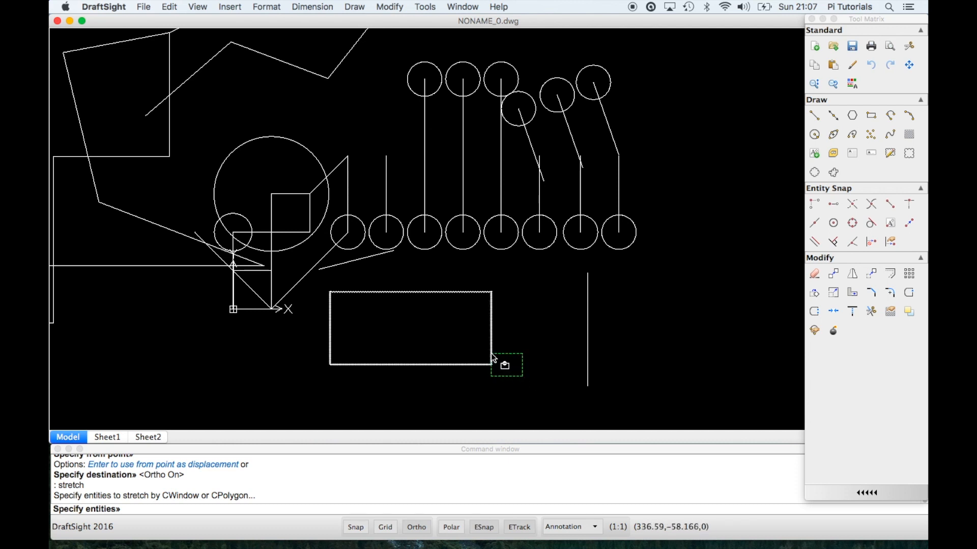
left_click(473, 277)
left_click(464, 334)
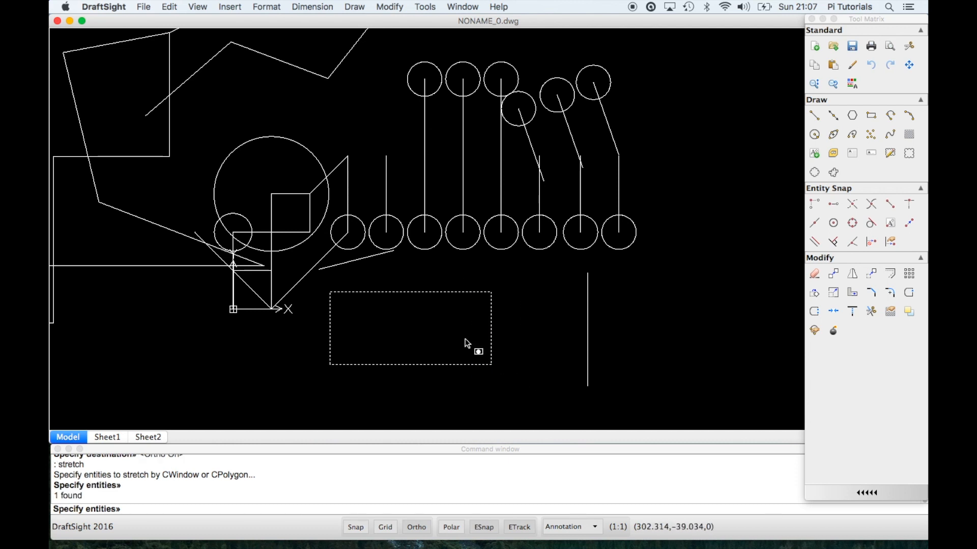
key("Escape")
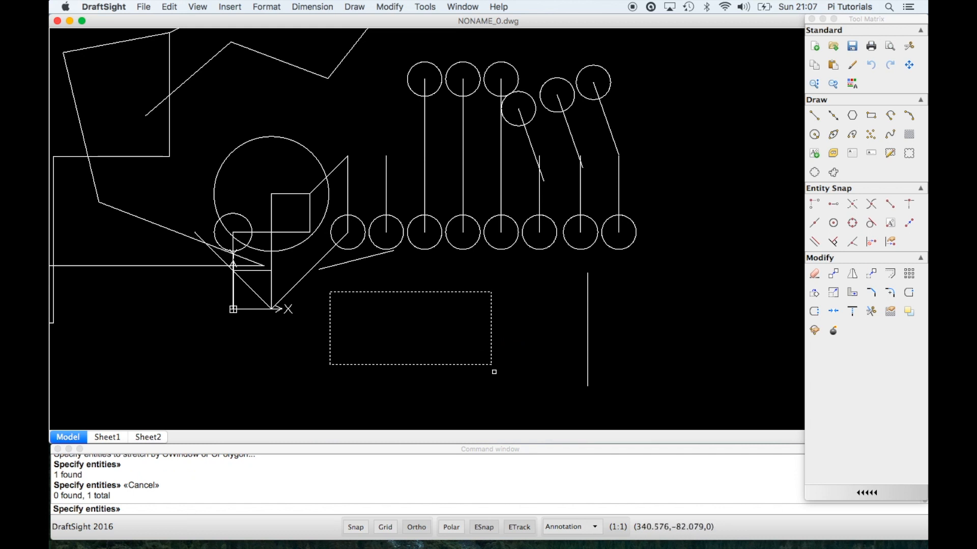
key("Return")
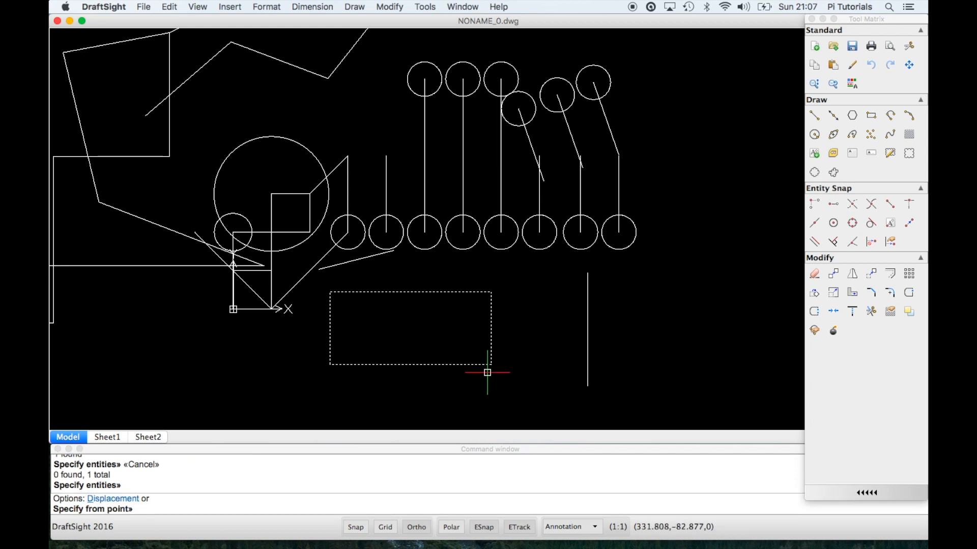
left_click(489, 364)
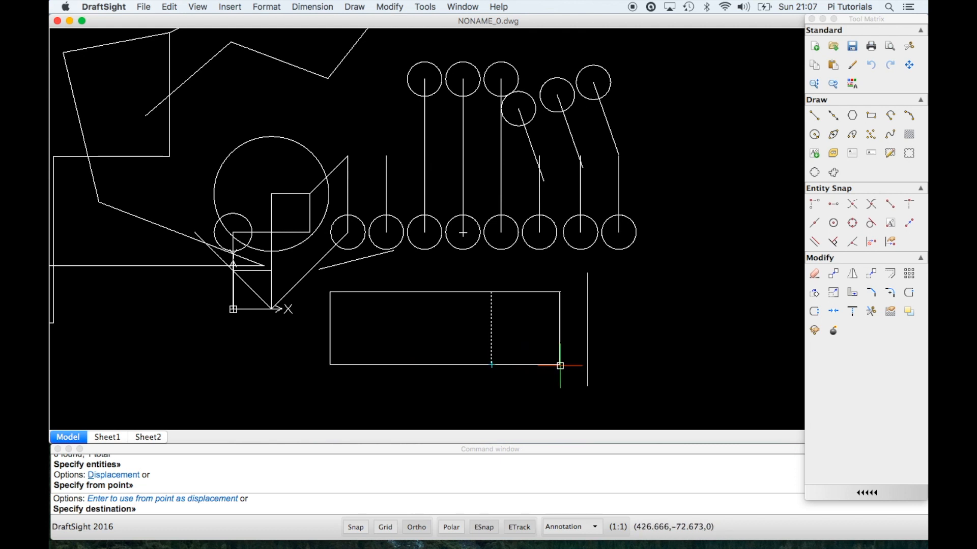
left_click(588, 364)
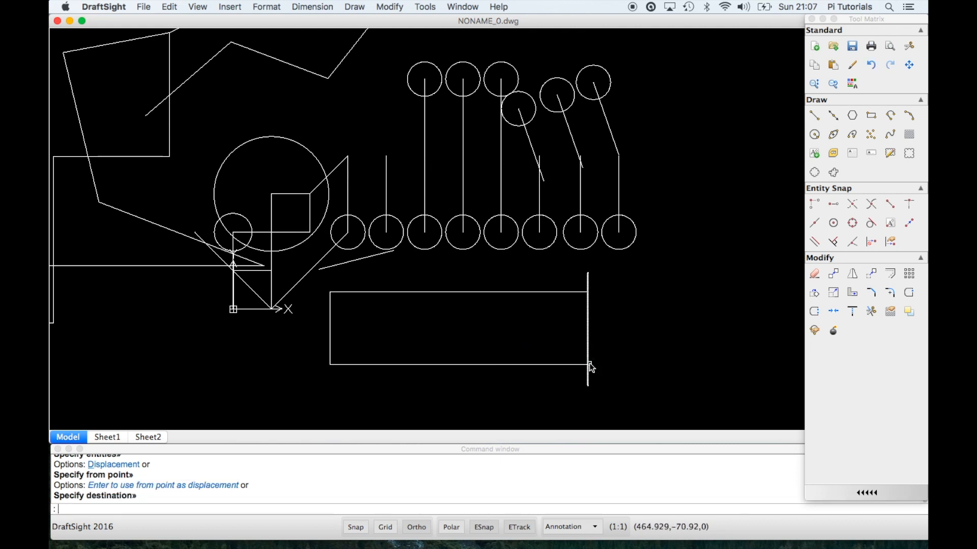
key("F8")
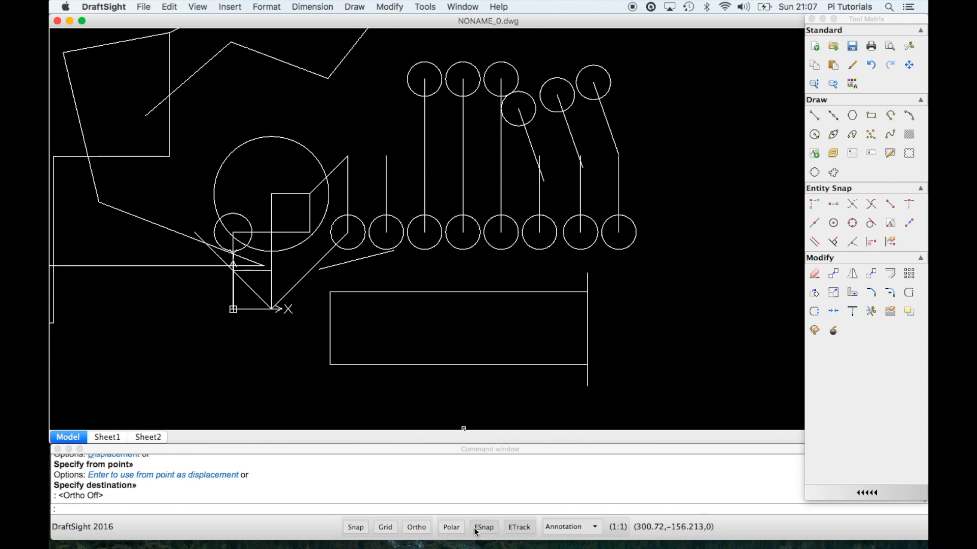
Step: Switch Ortho mode on and back off three times
left_click(420, 528)
left_click(422, 530)
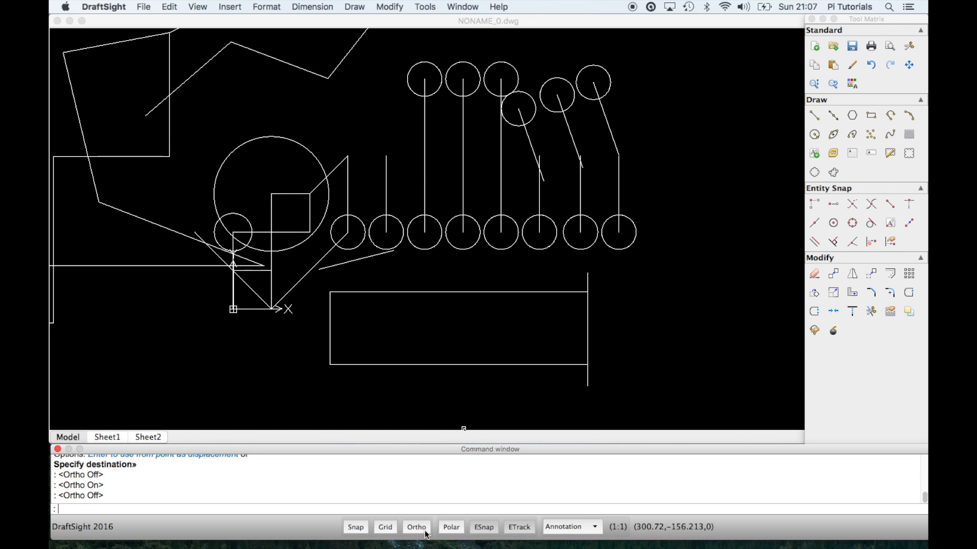
left_click(425, 524)
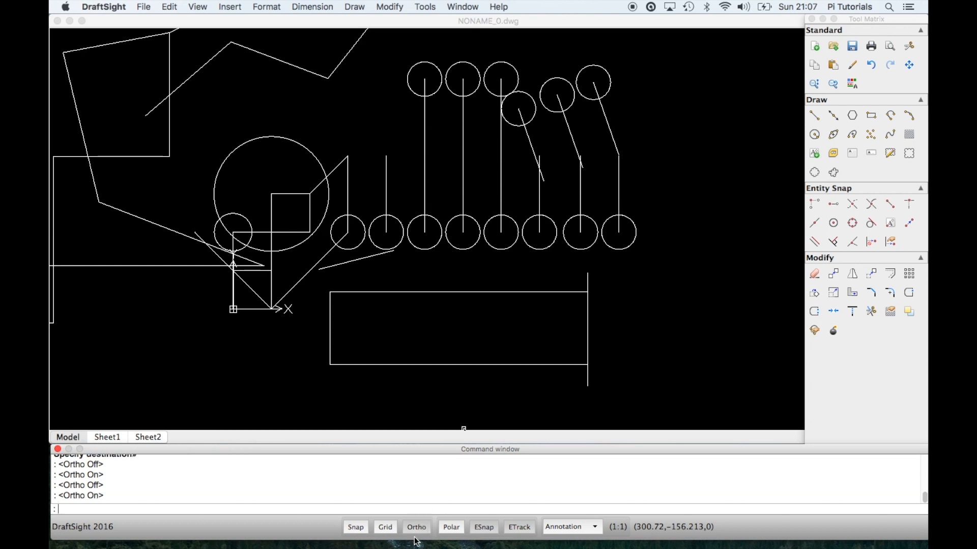
left_click(415, 533)
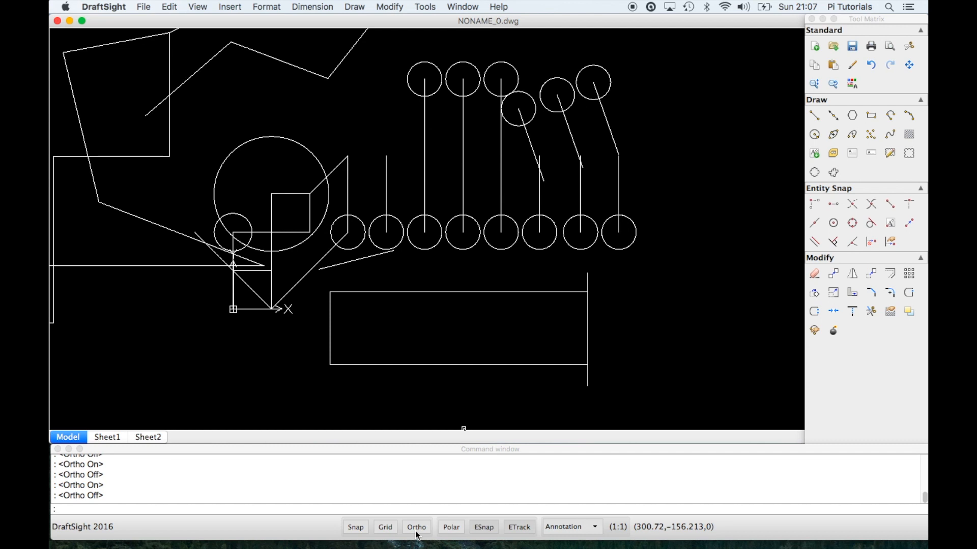
left_click(416, 531)
left_click(418, 531)
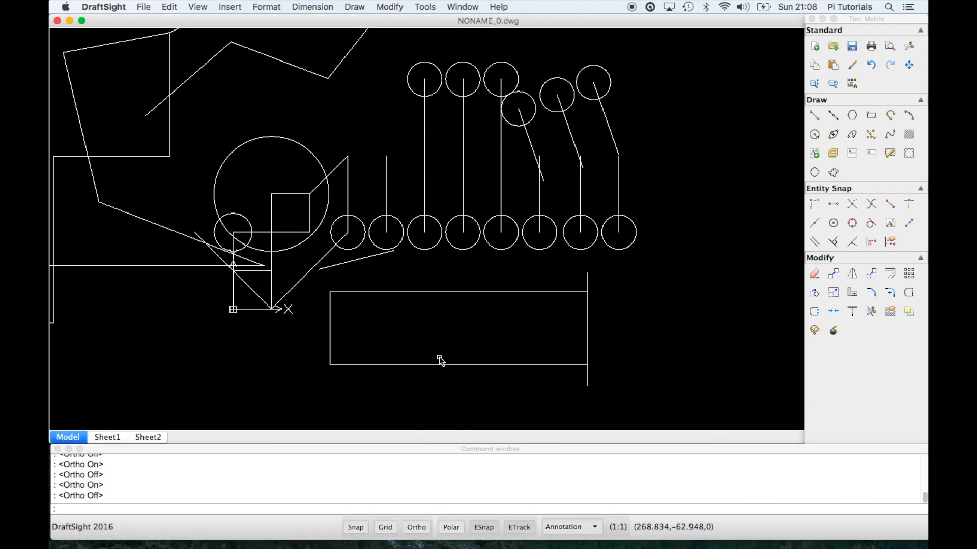
Step: Delete every entity in the drawing using a window selection around the whole geometry
scroll(449, 330, "up", 1)
scroll(451, 332, "up", 1)
scroll(450, 332, "down", 5)
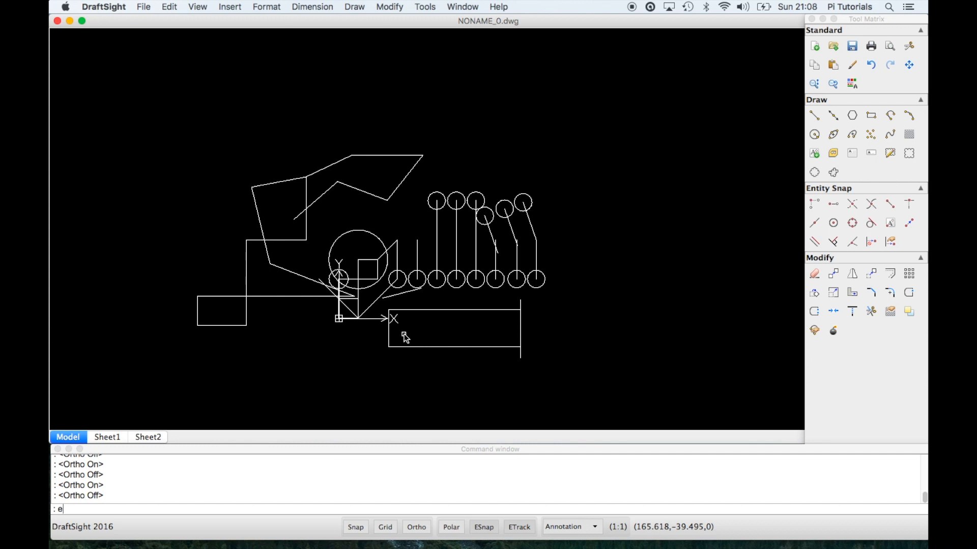
key("Return")
left_click(144, 89)
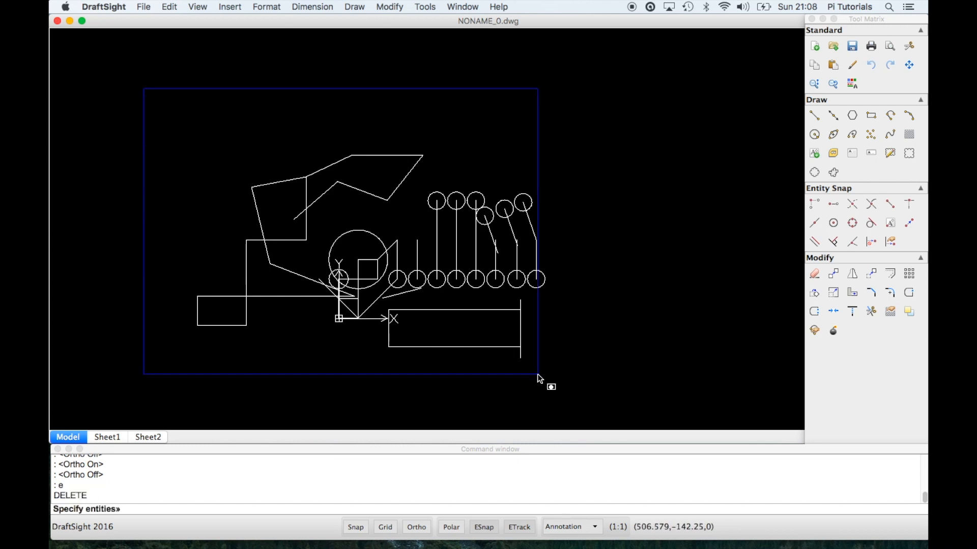
left_click(603, 382)
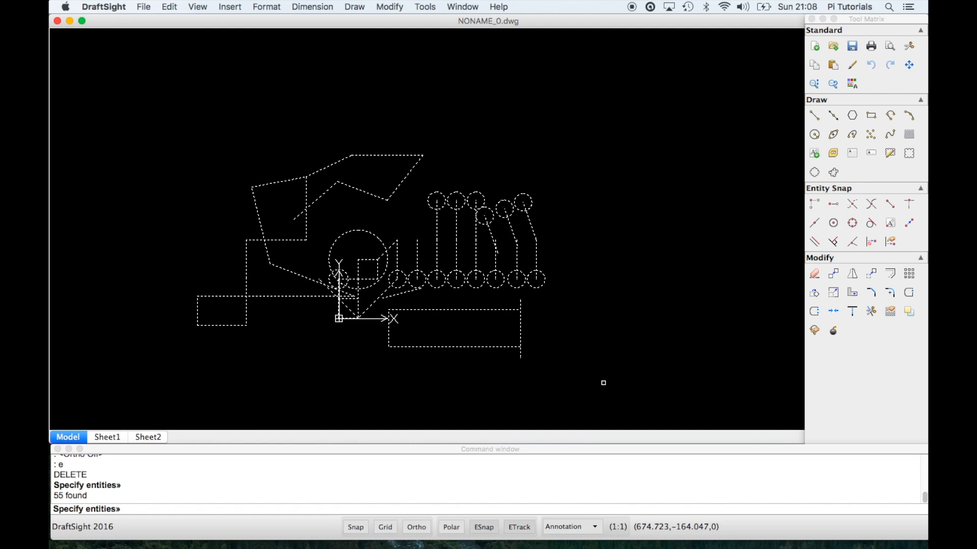
key("Return")
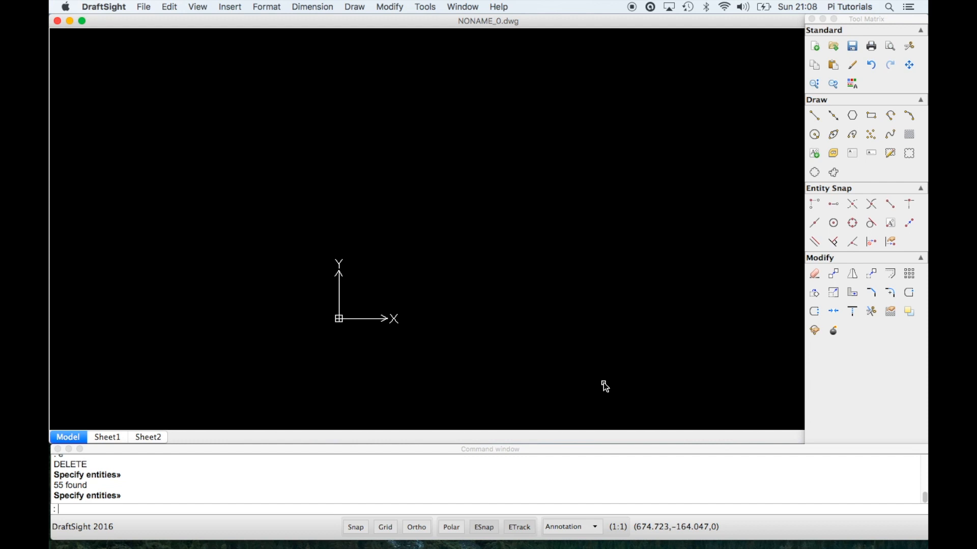
Step: Draw a rectangle 400 units wide and 200 high from a free start corner up and right of the origin, using relative coordinates
mouse_move(606, 305)
middle_mouse_down()
mouse_move(533, 314)
mouse_move(514, 336)
middle_mouse_up()
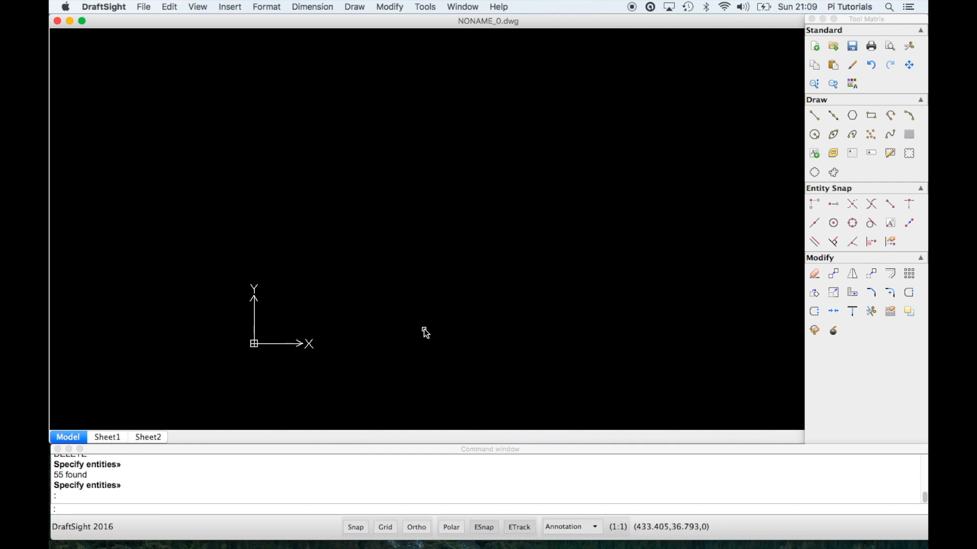
key("Return")
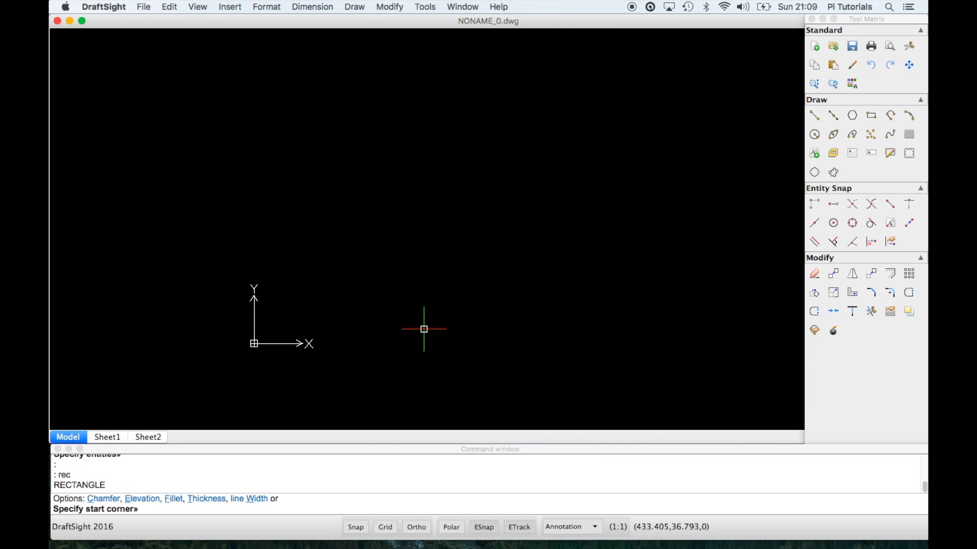
left_click(358, 281)
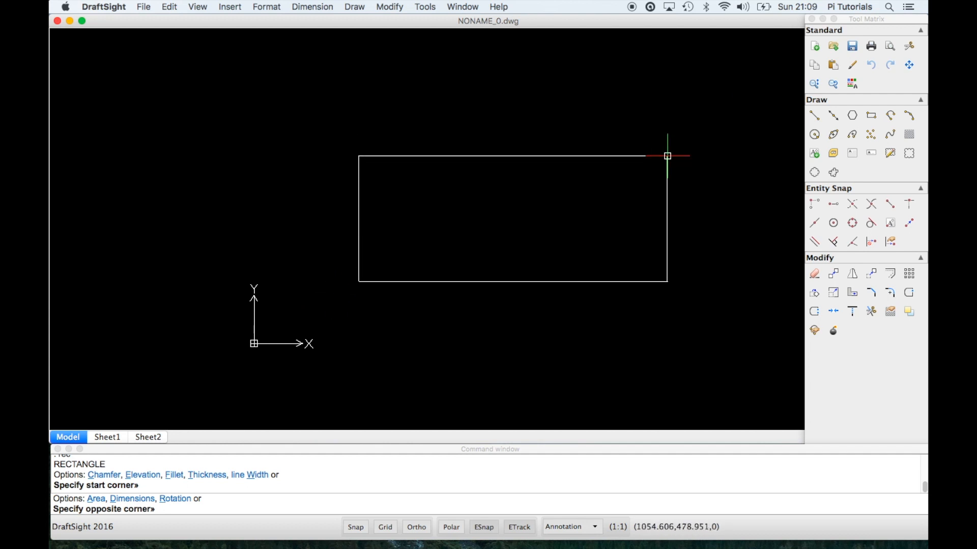
type("@400,200")
key("Return")
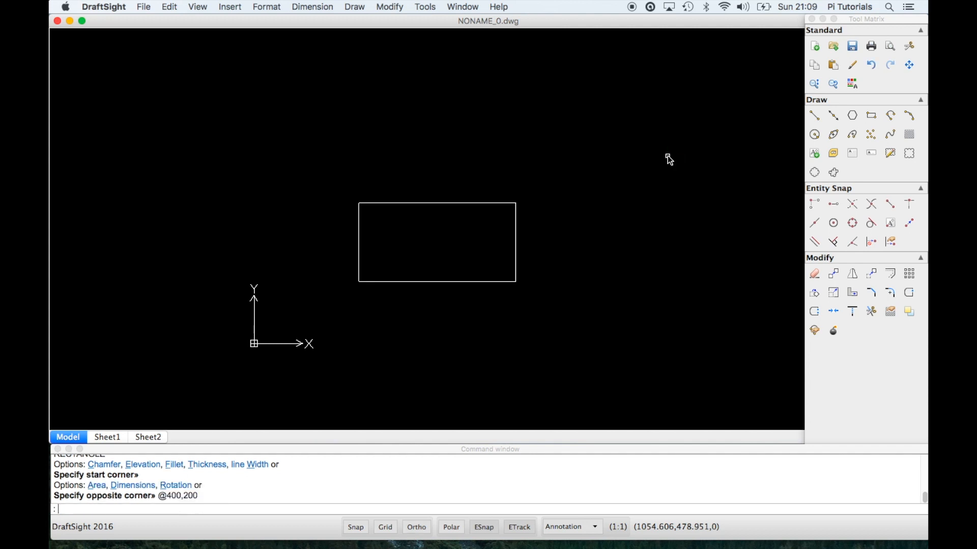
Step: Draw a second rectangle, 80 by 25 units, inside the lower middle of the large one, using relative coordinates
scroll(451, 236, "down", 2)
scroll(450, 236, "up", 4)
middle_click_drag(450, 236, 458, 251)
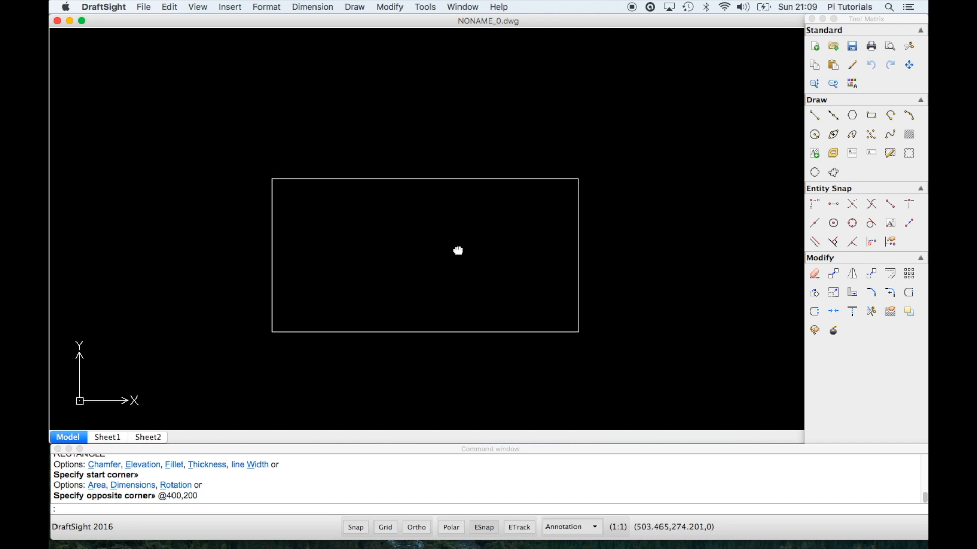
scroll(458, 247, "up", 1)
scroll(458, 246, "up", 1)
scroll(458, 247, "down", 1)
middle_click_drag(466, 237, 490, 212)
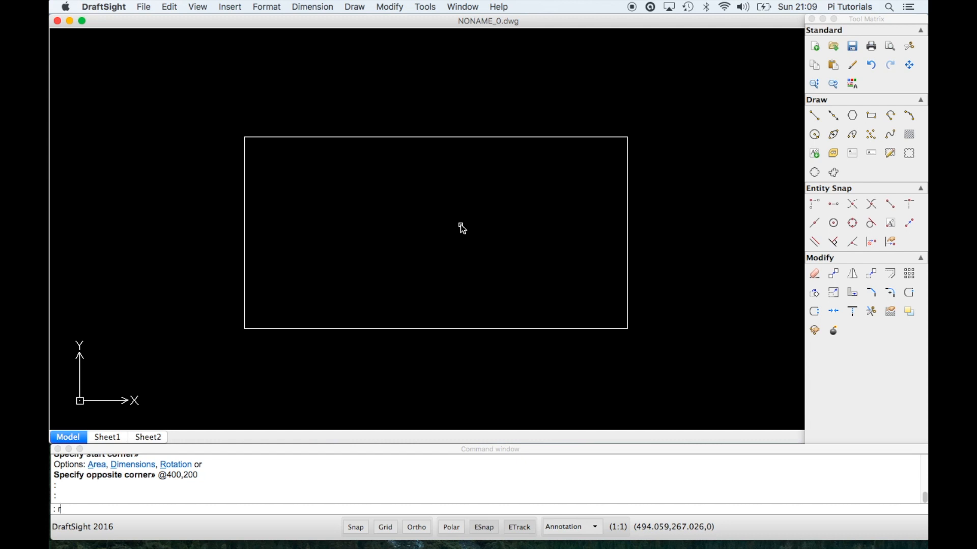
key("Return")
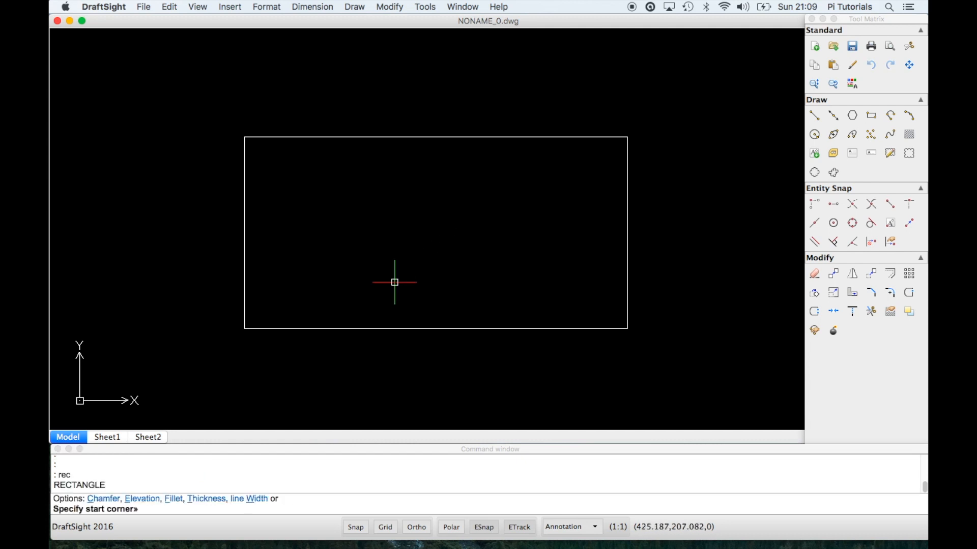
left_click(379, 277)
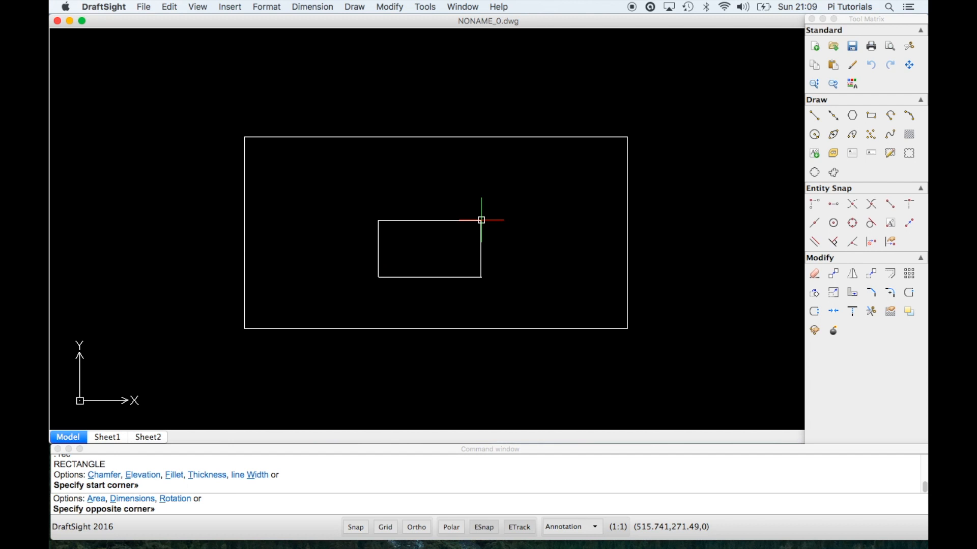
type("@80,25")
key("Return")
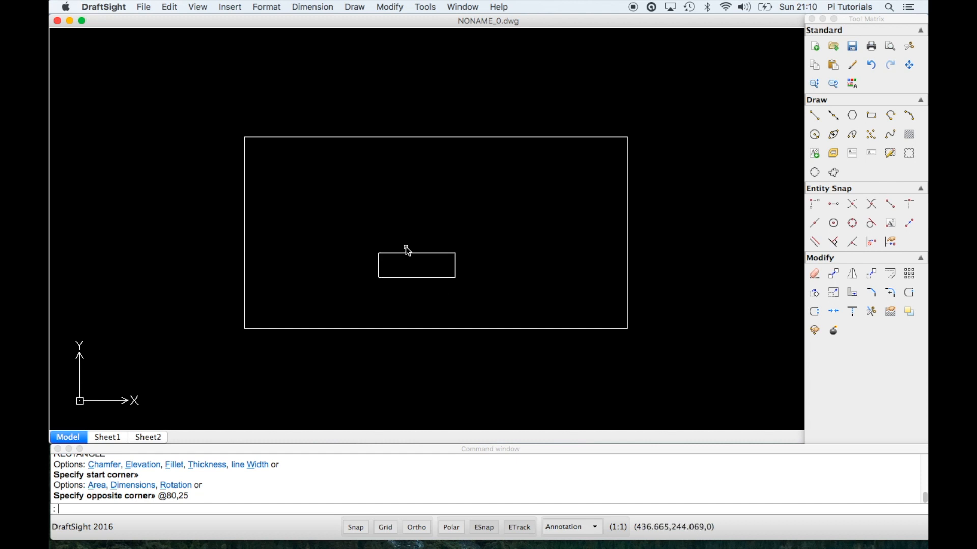
key("Return")
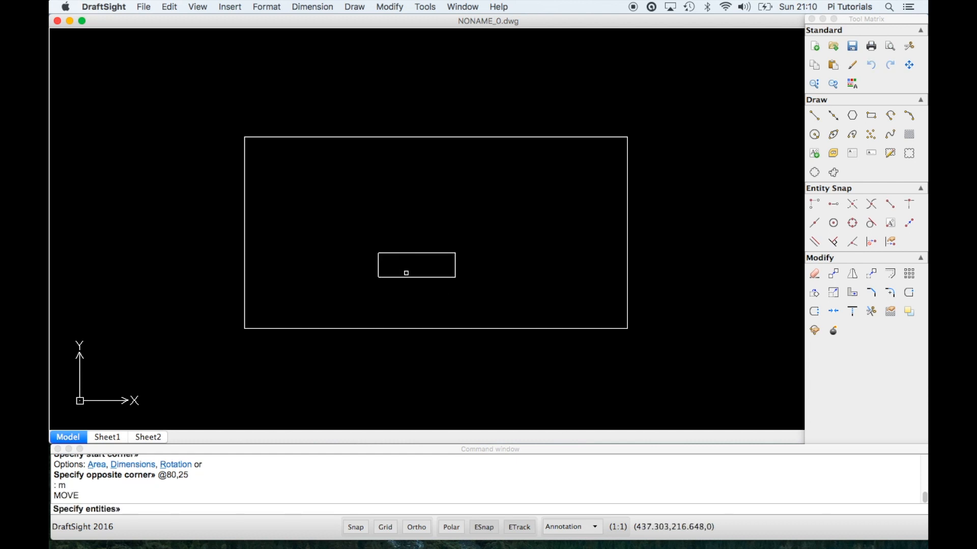
left_click(405, 277)
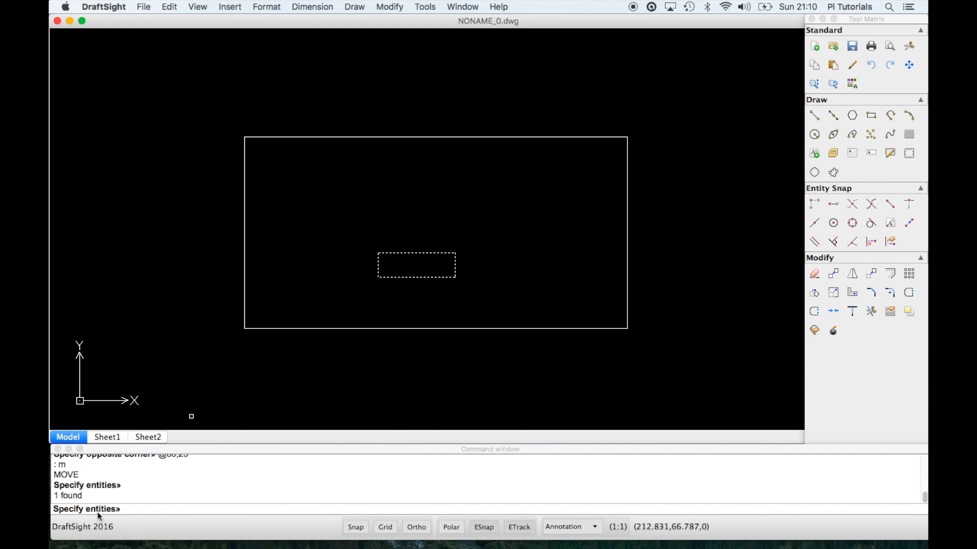
key("Return")
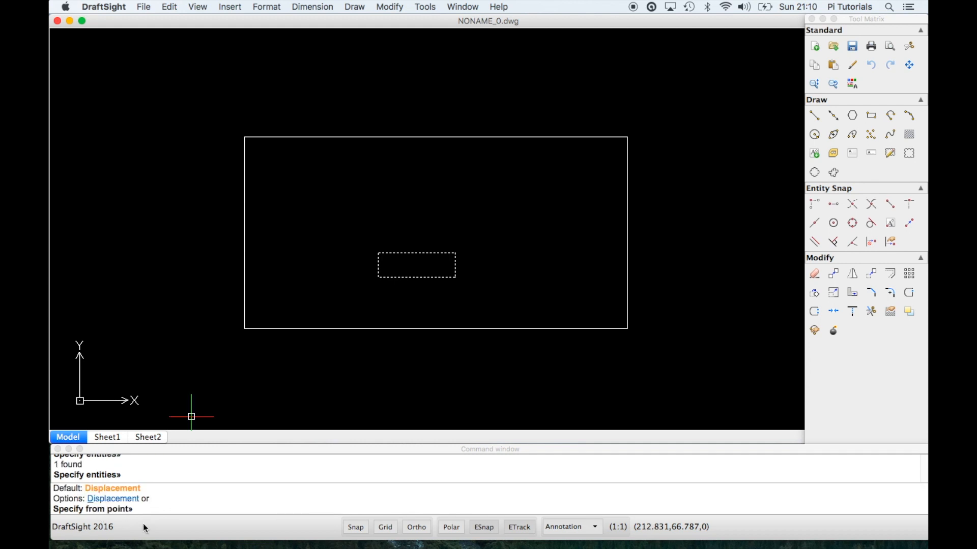
scroll(318, 399, "down", 1)
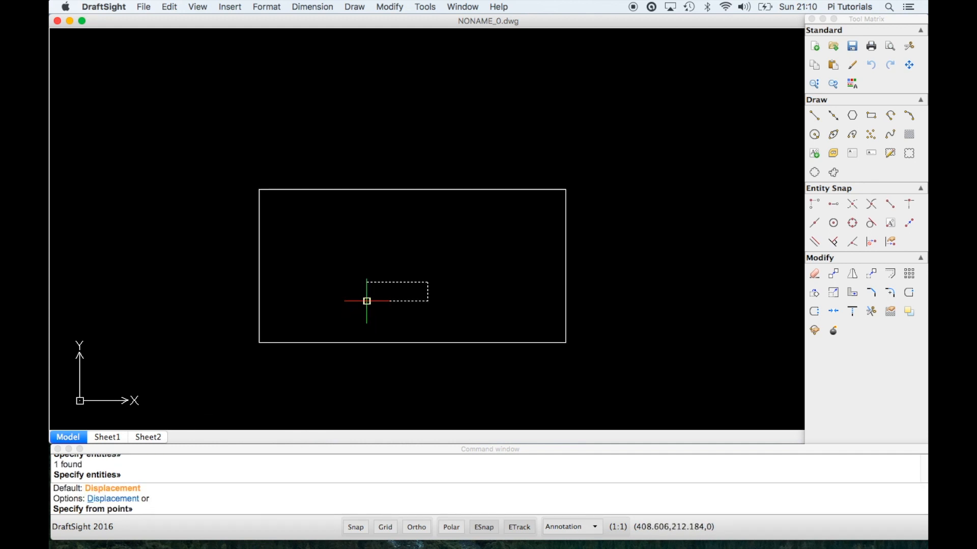
left_click(366, 301)
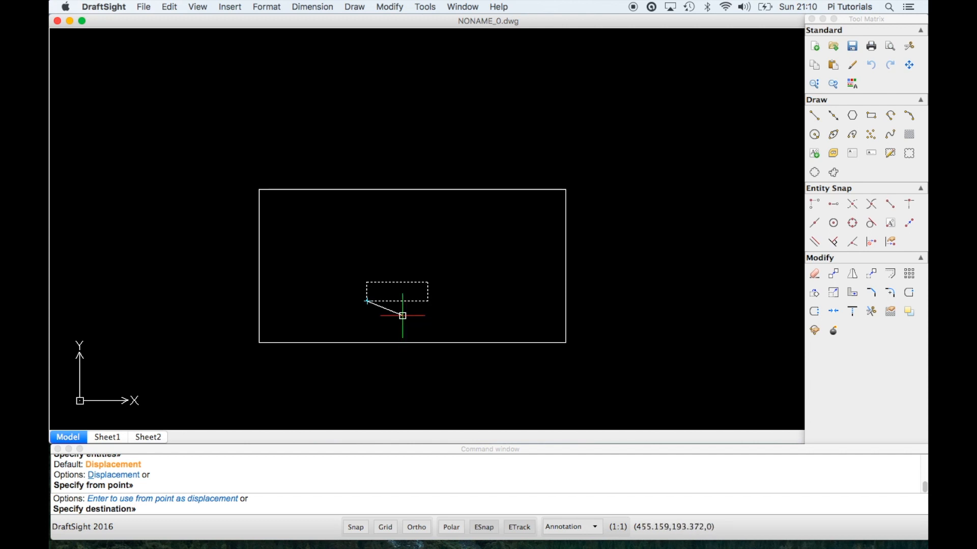
key("Escape")
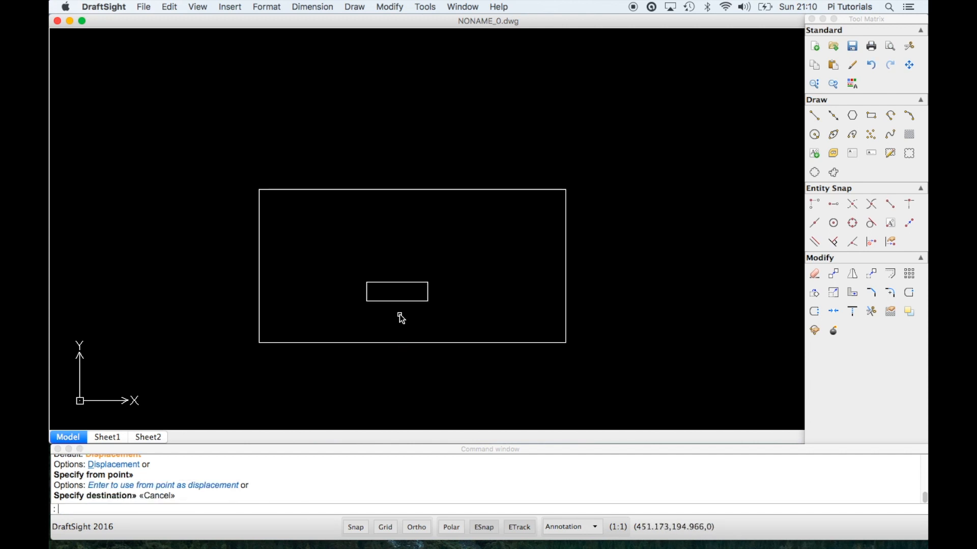
Step: Move the small rectangle by the midpoint of its bottom side onto the midpoint of the large rectangle's bottom side
type("m")
key("Return")
left_click(399, 301)
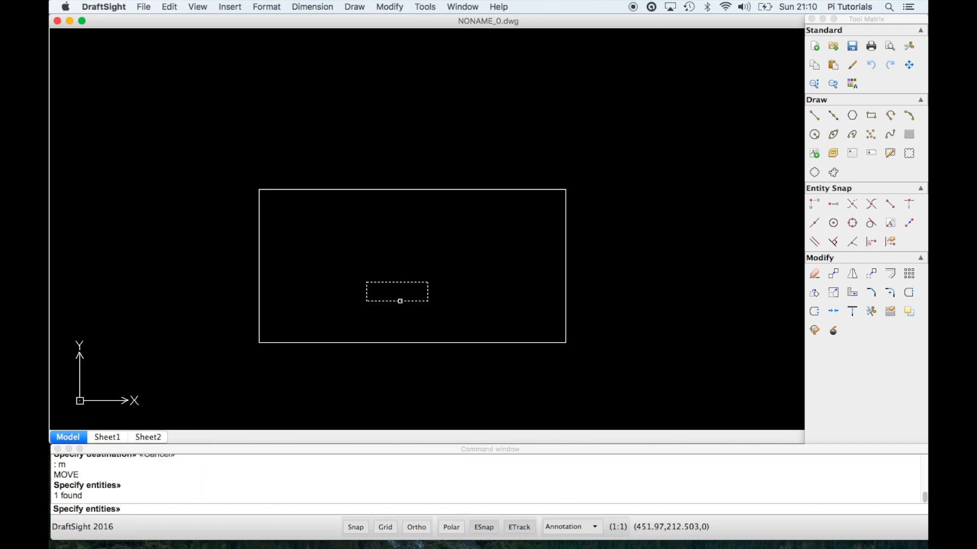
key("Return")
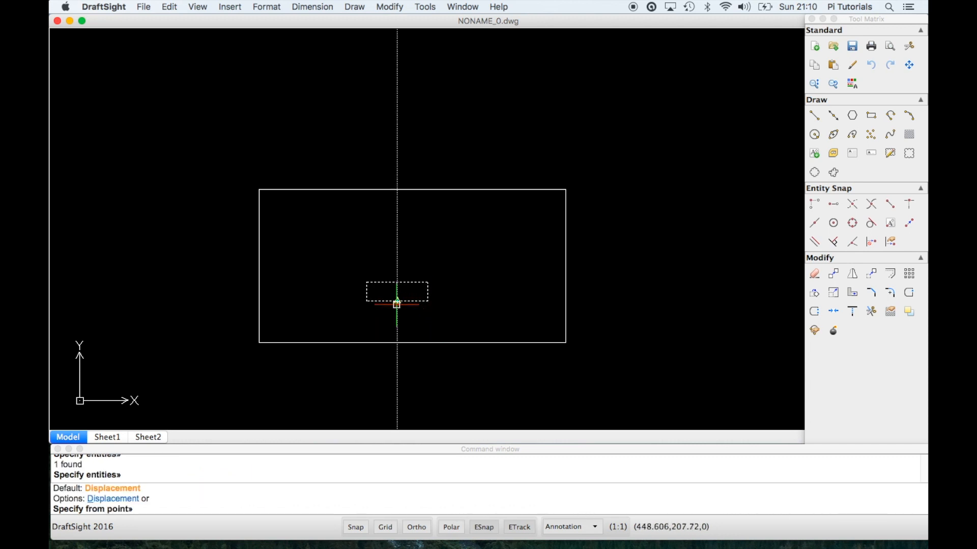
scroll(397, 304, "down", 2)
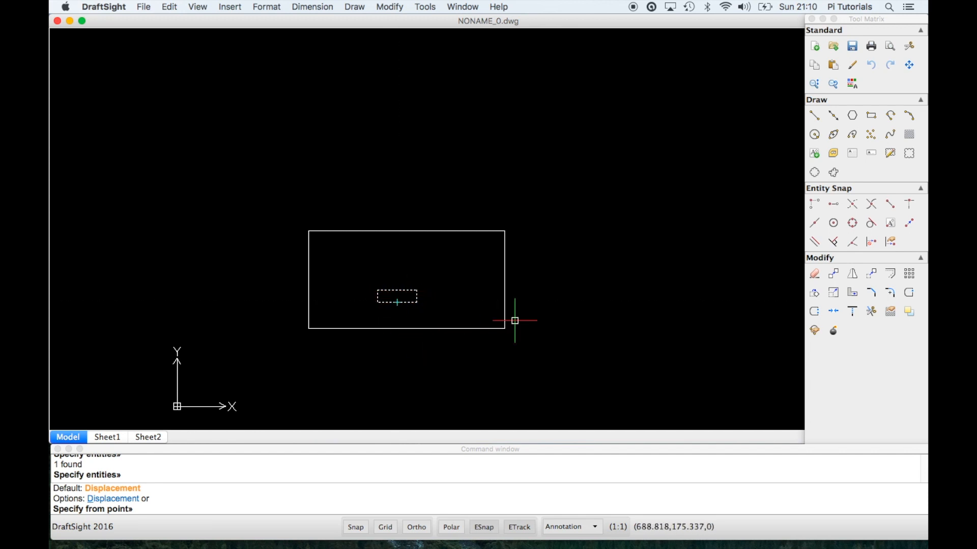
scroll(349, 312, "down", 1)
scroll(355, 311, "up", 3)
scroll(355, 312, "up", 2)
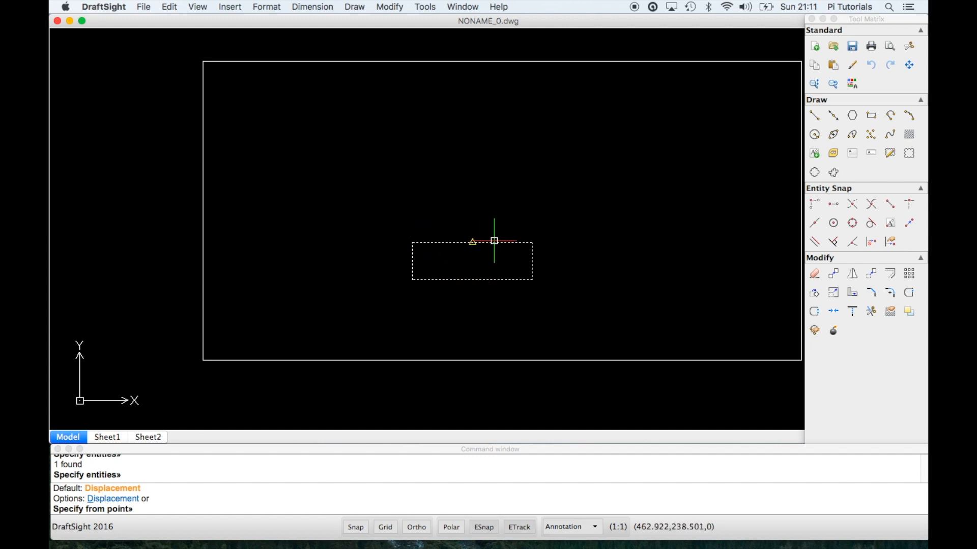
left_click(472, 279)
scroll(530, 305, "up", 2)
scroll(531, 304, "down", 4)
scroll(531, 304, "down", 2)
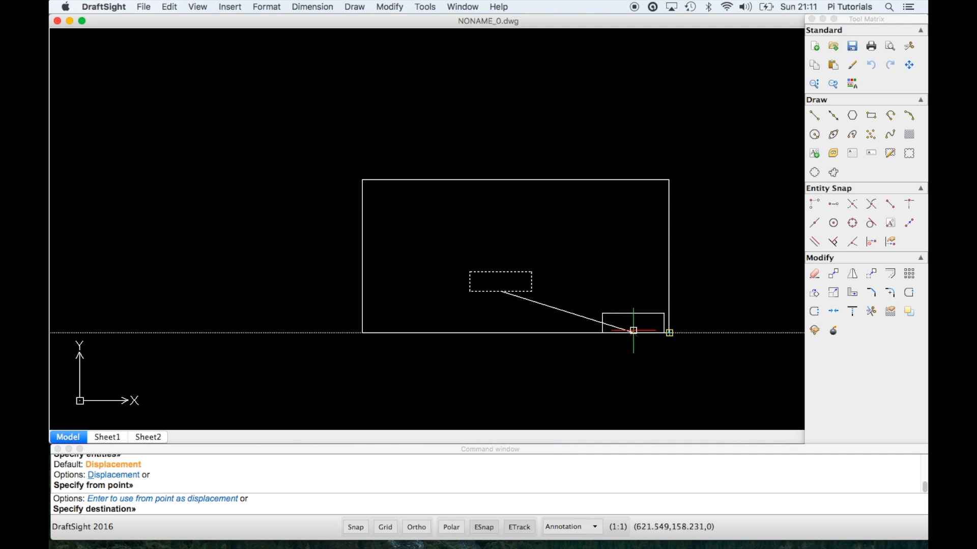
left_click(564, 332)
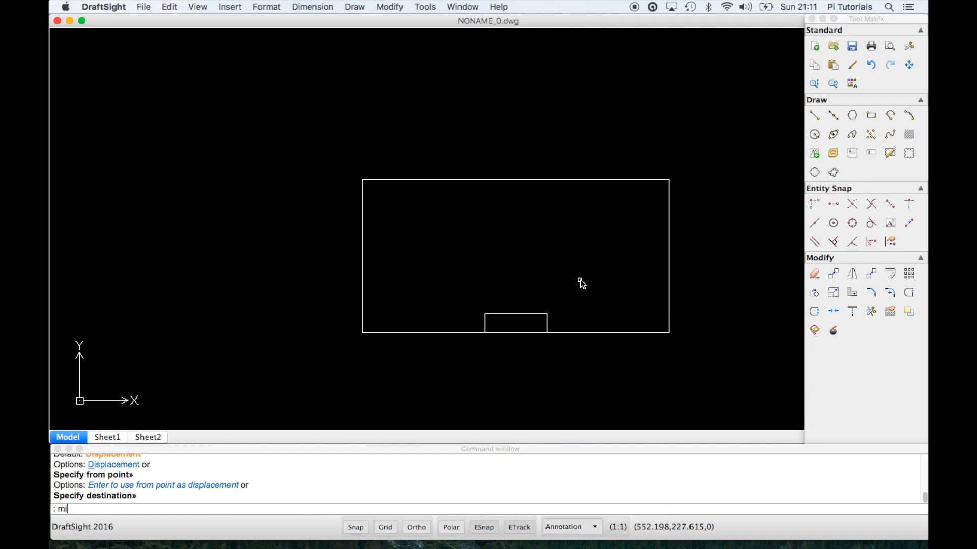
Step: Mirror the small rectangle about the line joining the midpoints of the large rectangle's left and right sides, keeping the source entity
key("Return")
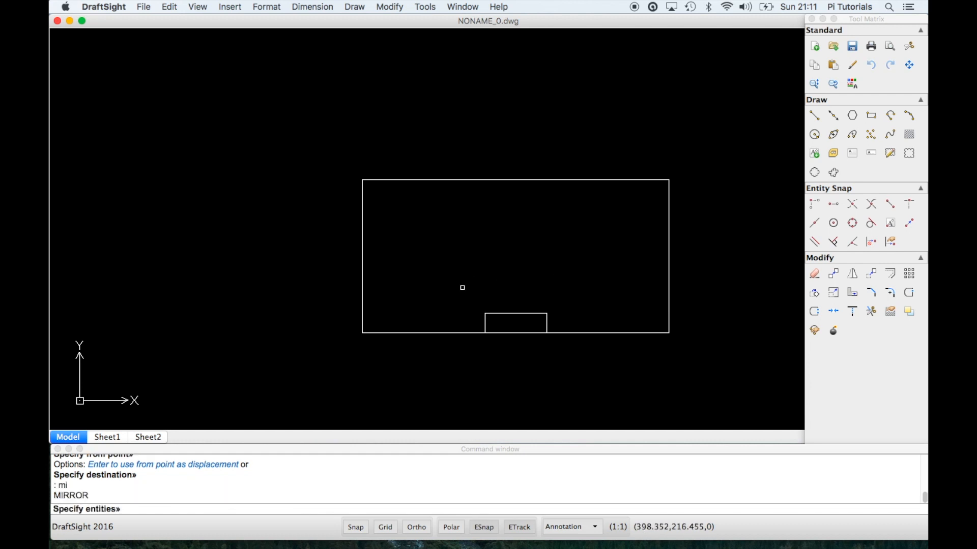
left_click(459, 289)
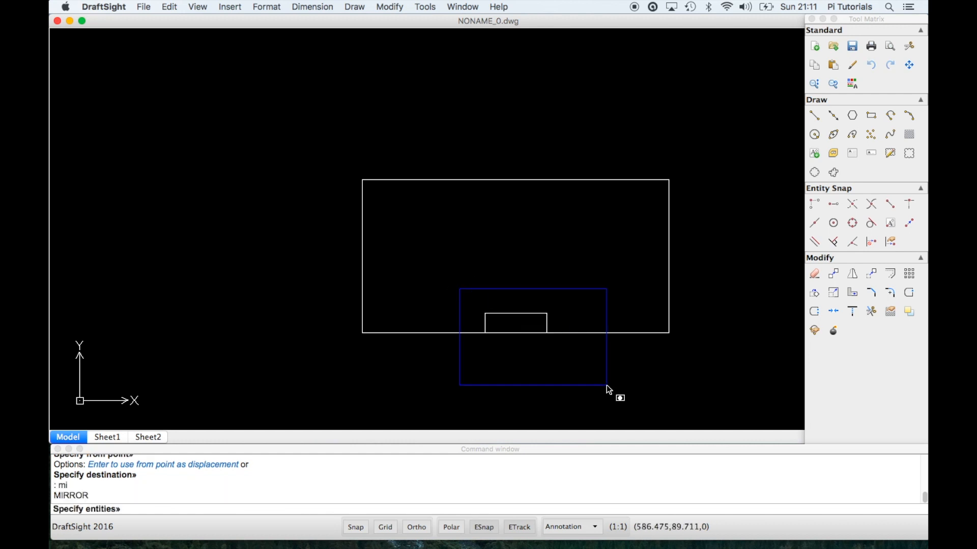
left_click(580, 364)
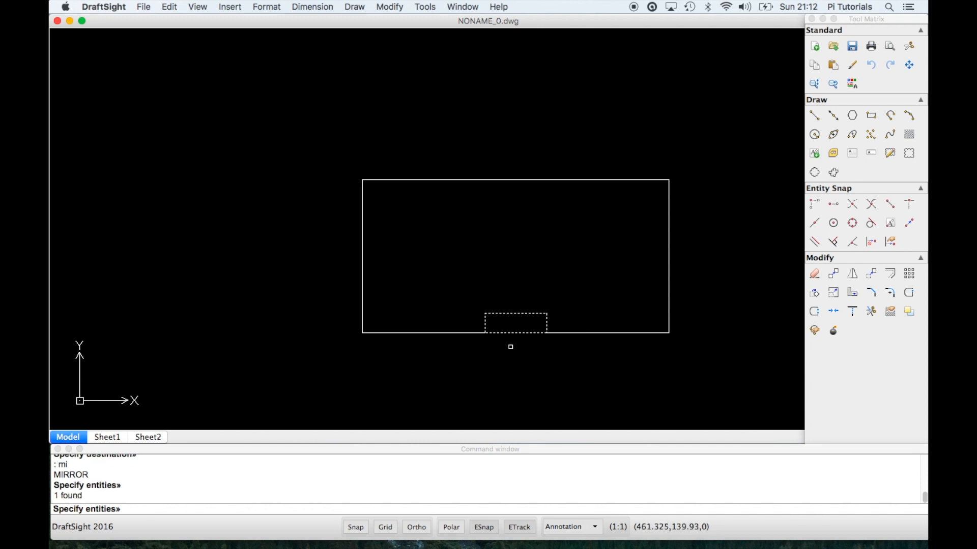
key("Return")
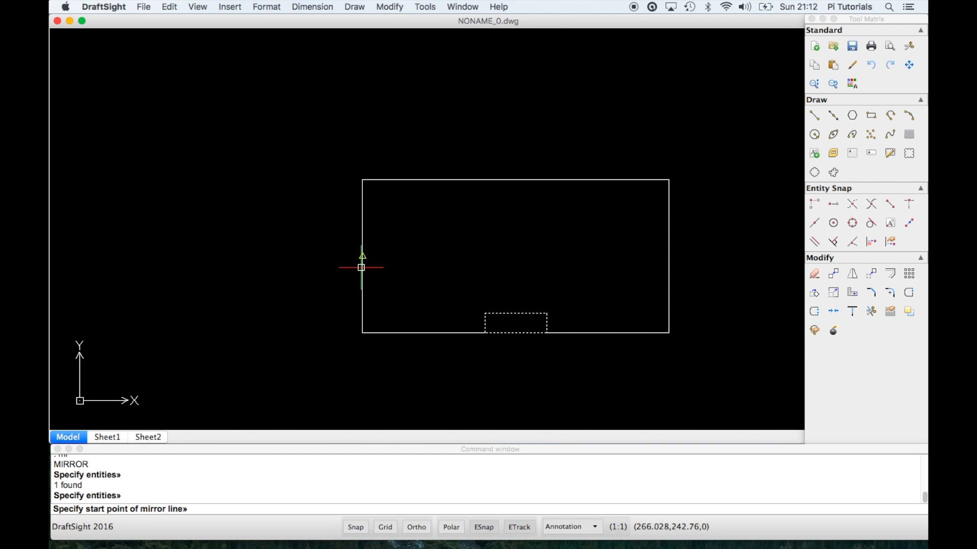
left_click(363, 255)
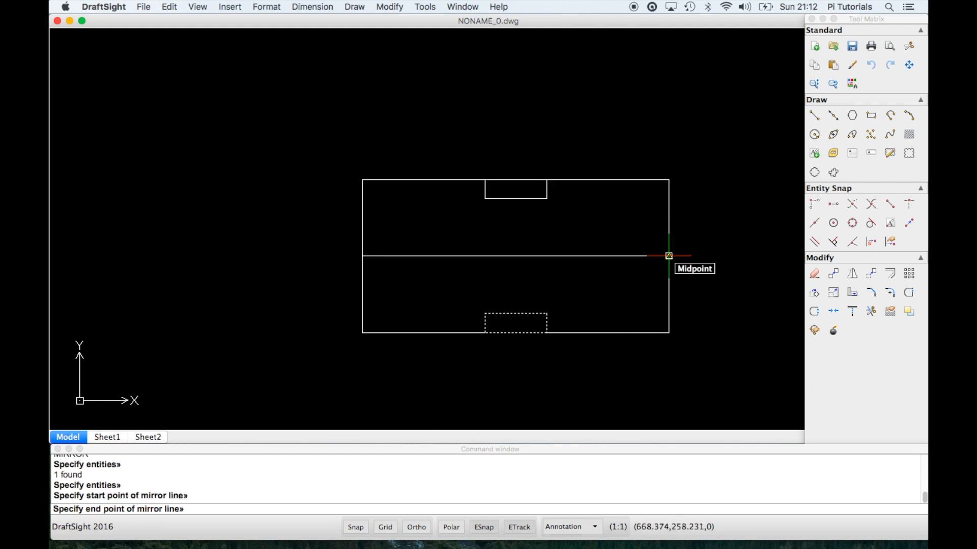
left_click(668, 256)
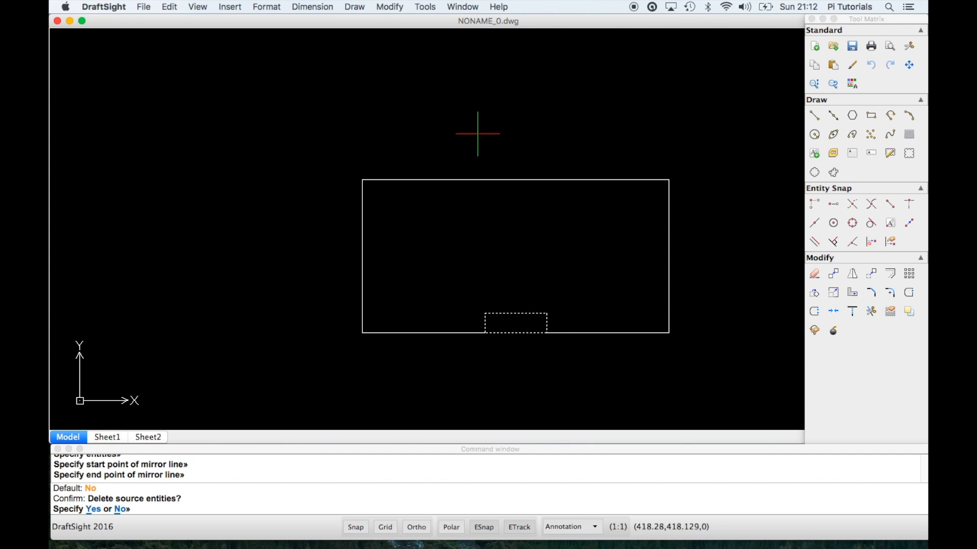
type("n")
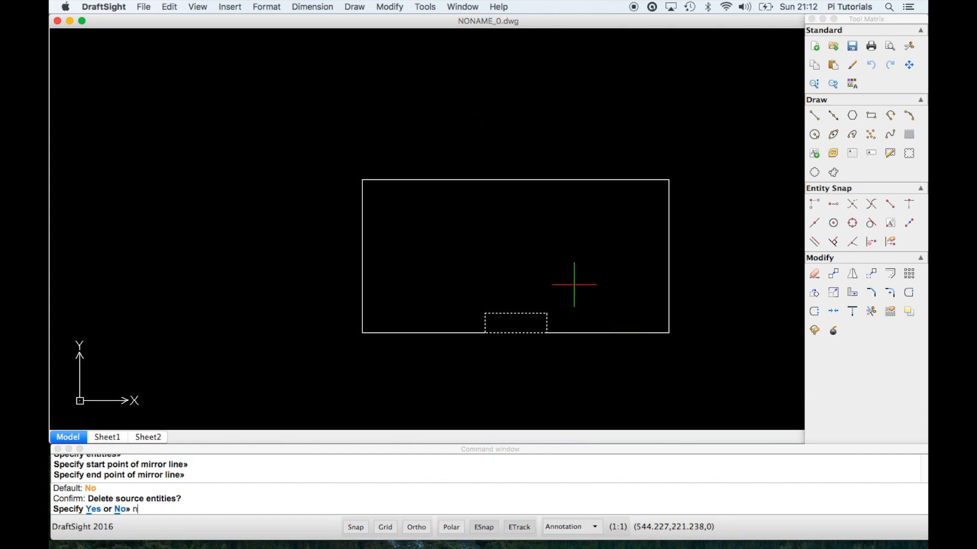
key("Return")
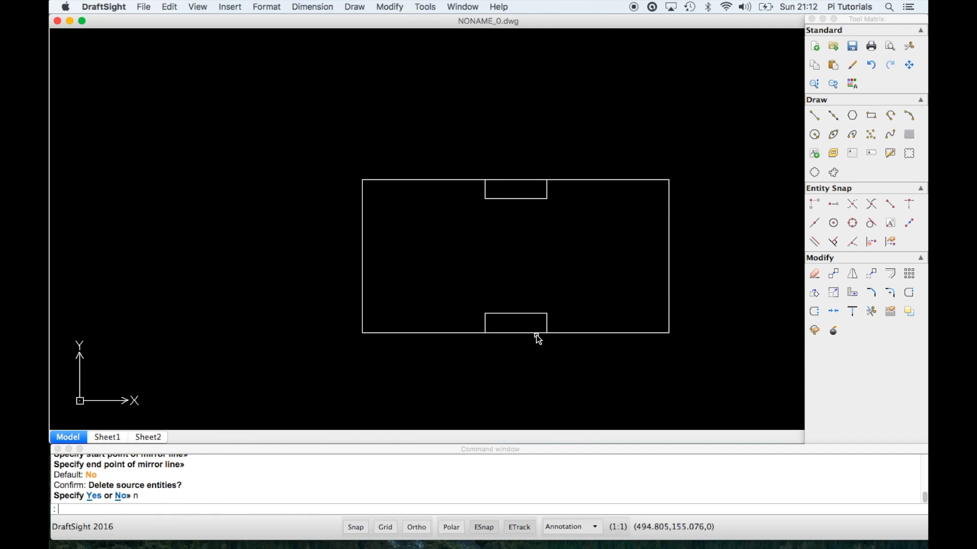
Step: Select the lower small rectangle to examine its corner grips as a single entity, and clear the selection
scroll(528, 333, "down", 2)
scroll(527, 334, "up", 5)
scroll(527, 335, "up", 3)
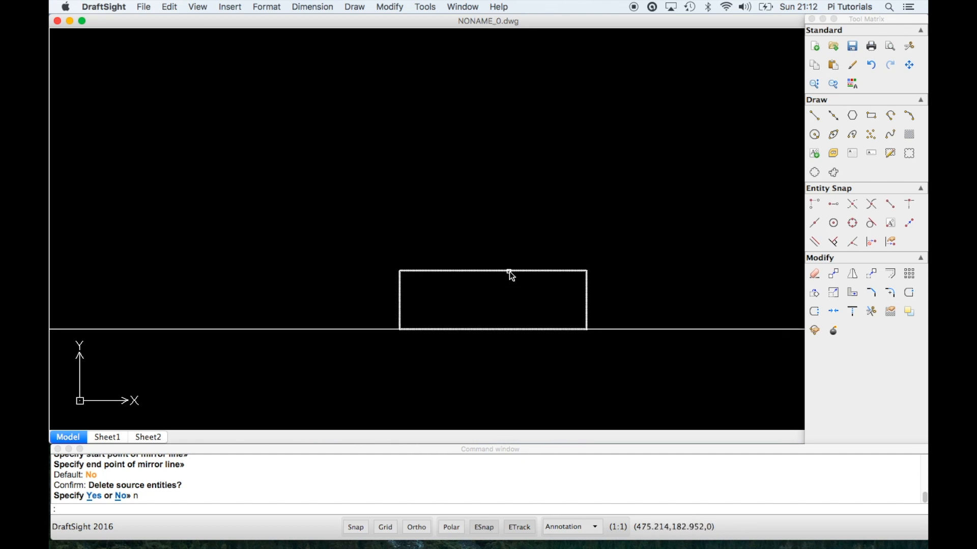
left_click(509, 271)
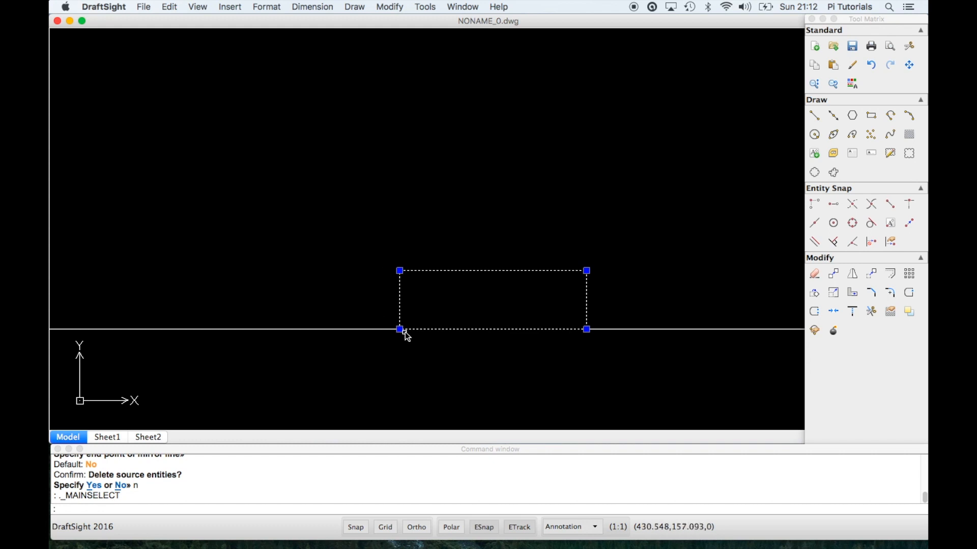
scroll(450, 278, "down", 1)
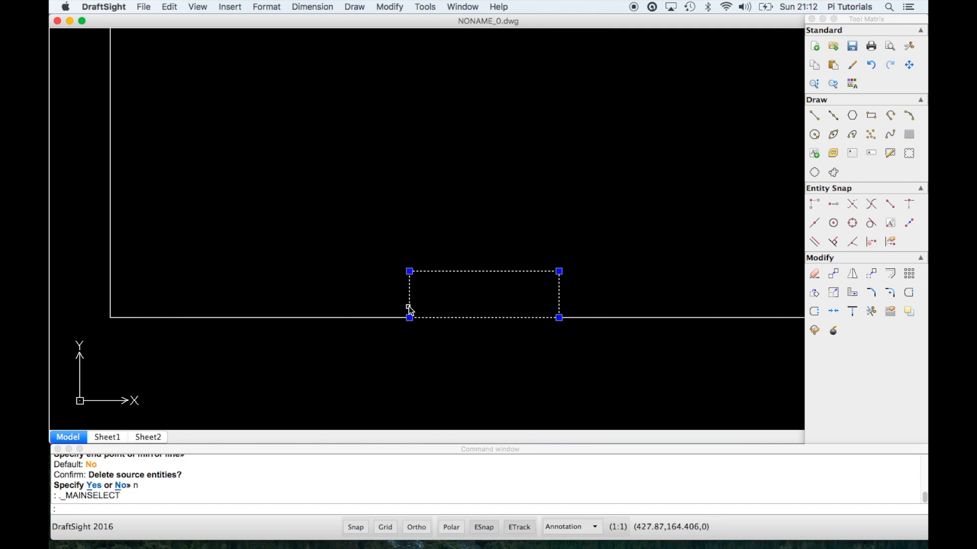
key("Escape")
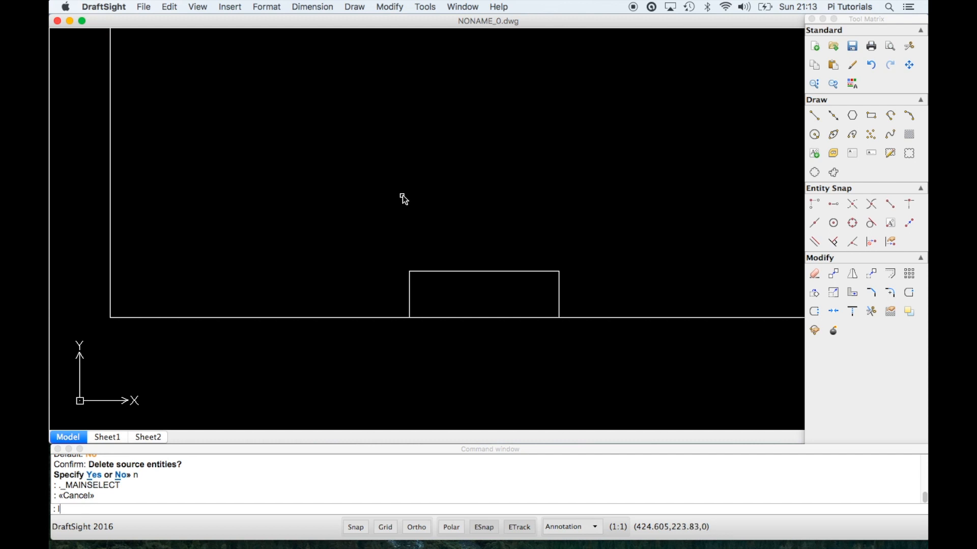
Step: Start a line at a free point above the lower small rectangle's upper-left corner
key("Return")
left_click(399, 200)
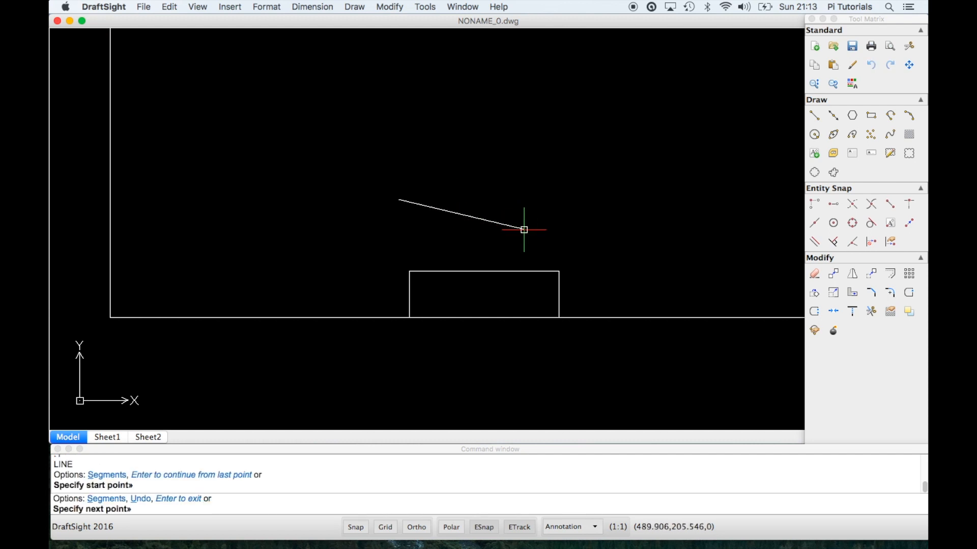
Step: Complete a closed rectangle, about 67 by 30 units, from orthogonal line segments above the lower small rectangle
key("F8")
scroll(523, 229, "up", 1)
left_click(525, 209)
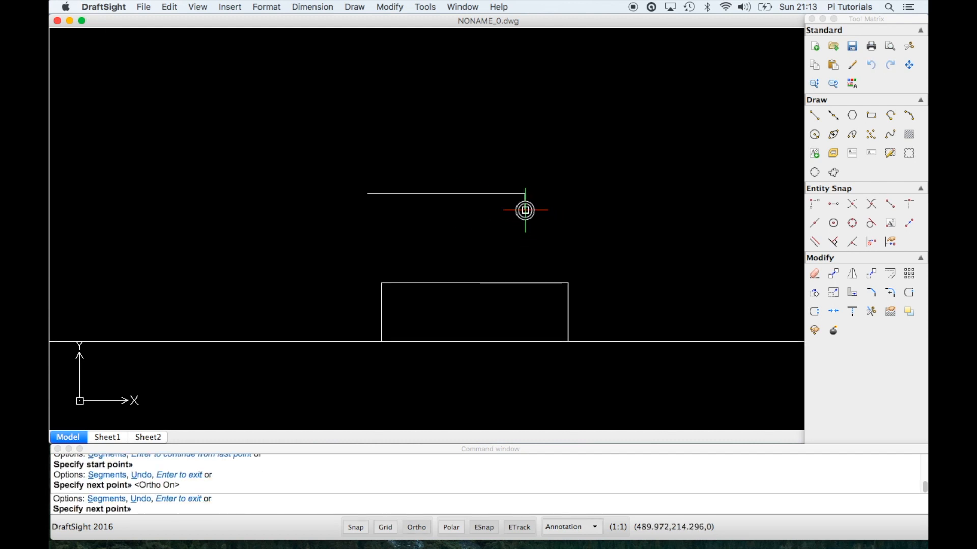
left_click(527, 125)
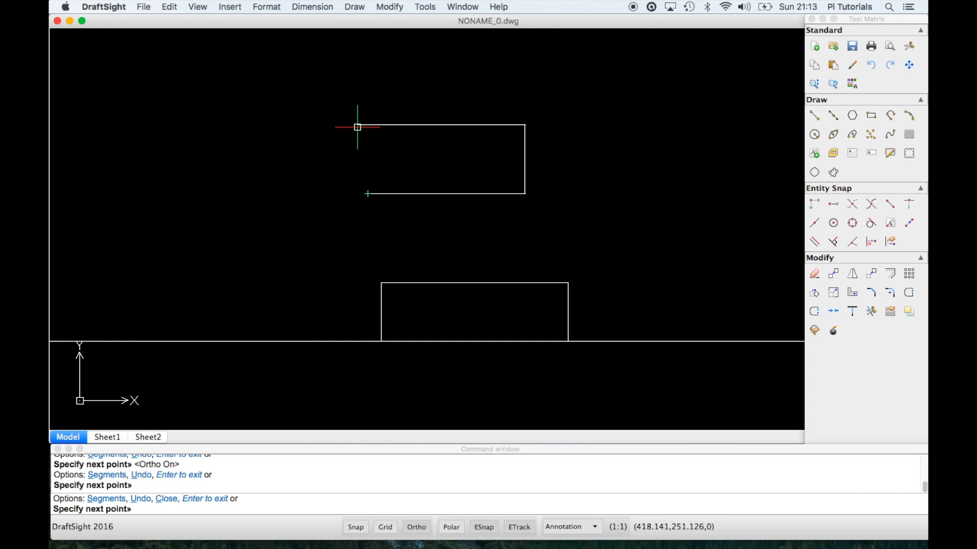
left_click(367, 125)
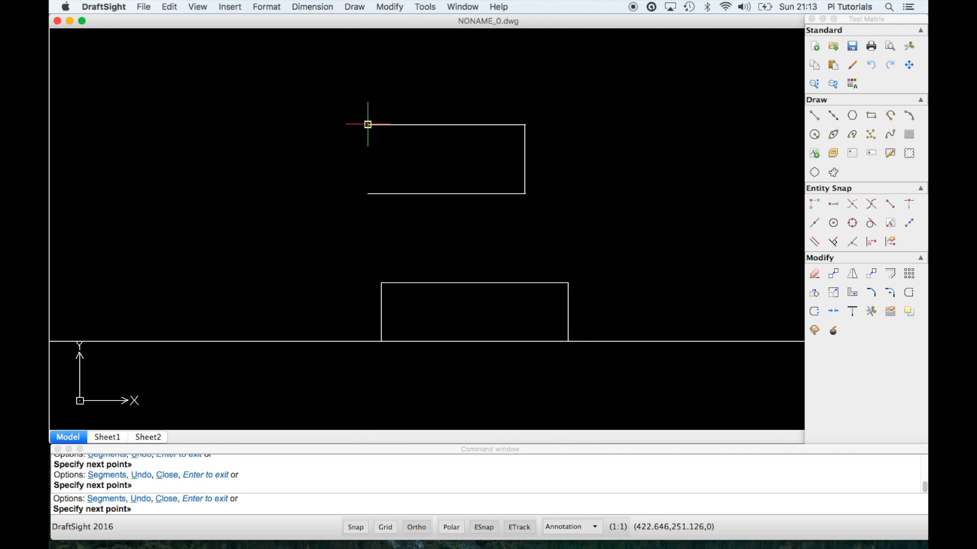
left_click(368, 194)
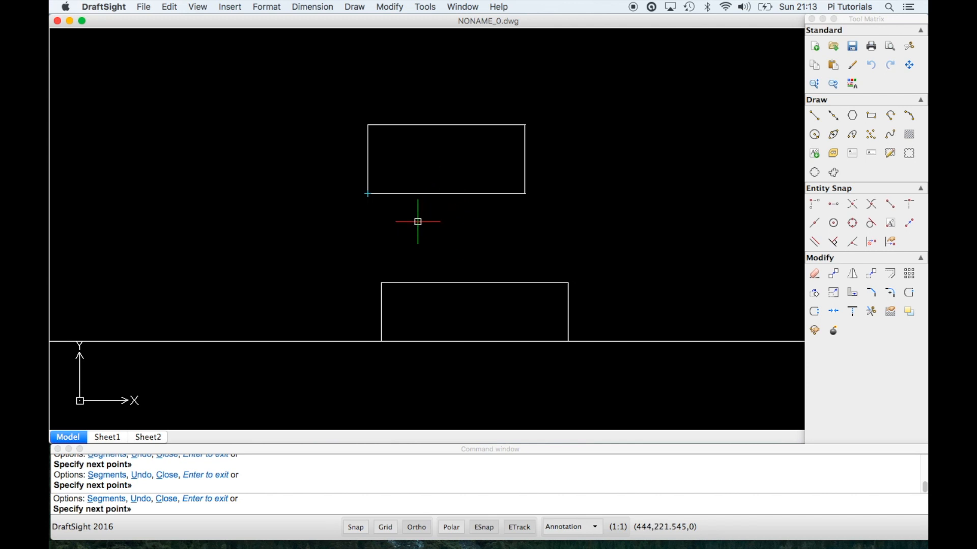
key("Return")
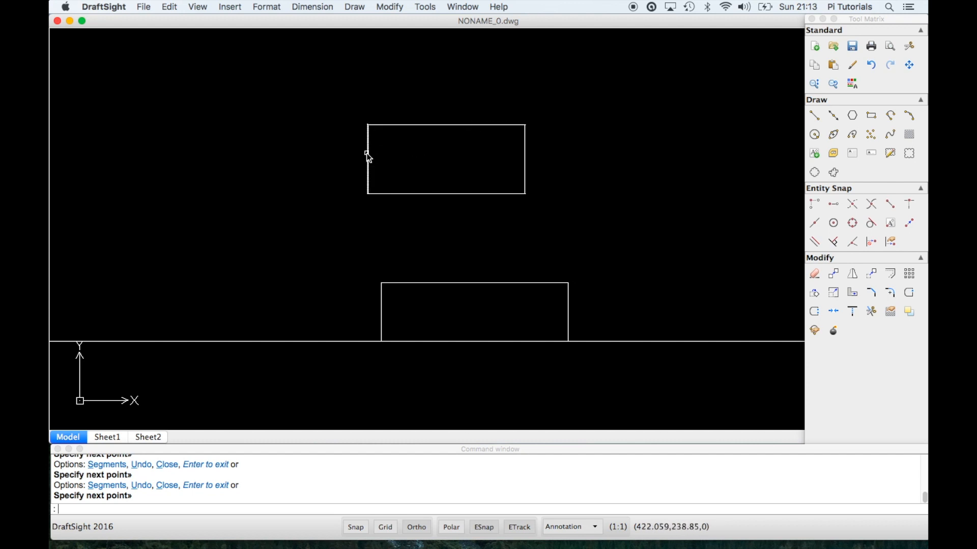
Step: Compare how the line-drawn rectangle's vertical edge and the lower small rectangle respond to selection, and clear the selection
left_click(333, 106)
left_click(405, 226)
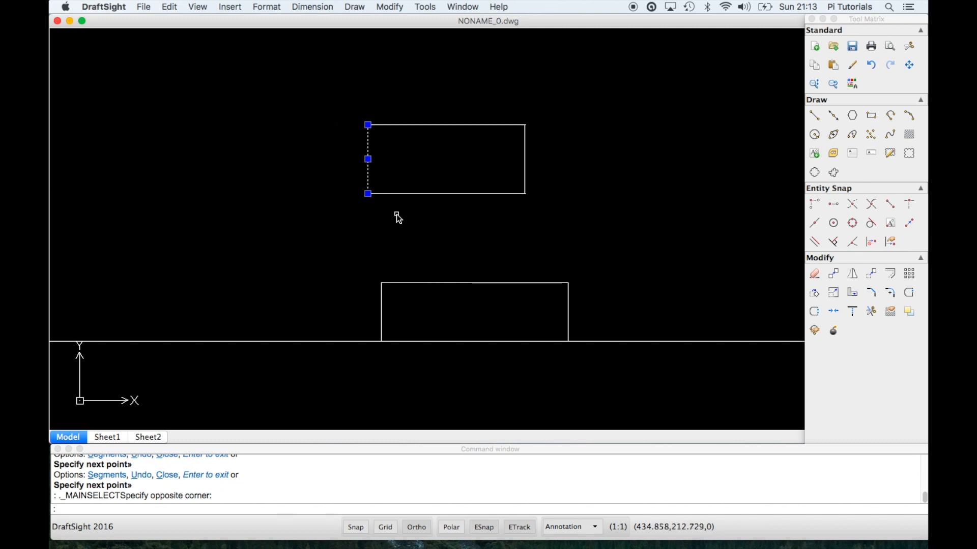
left_click(336, 256)
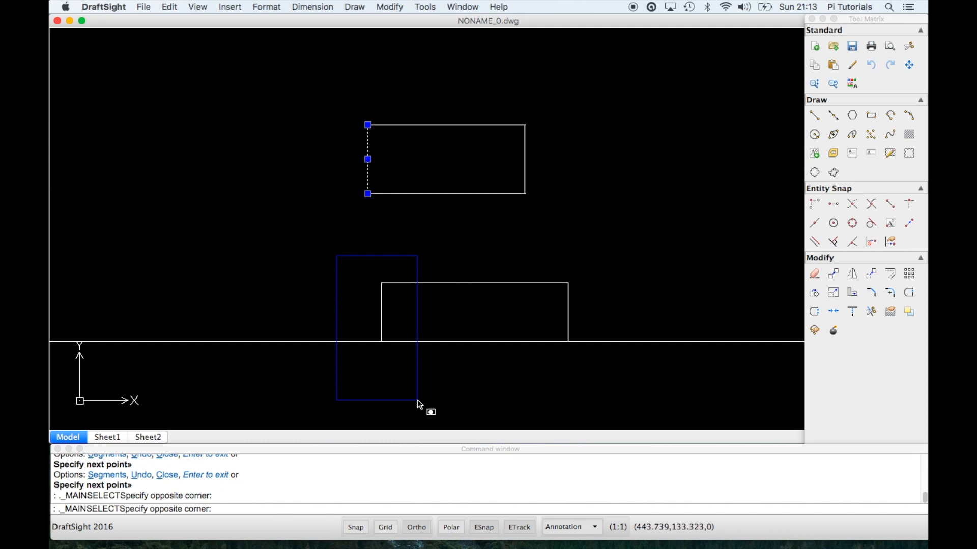
left_click(418, 403)
left_click(355, 267)
left_click(407, 370)
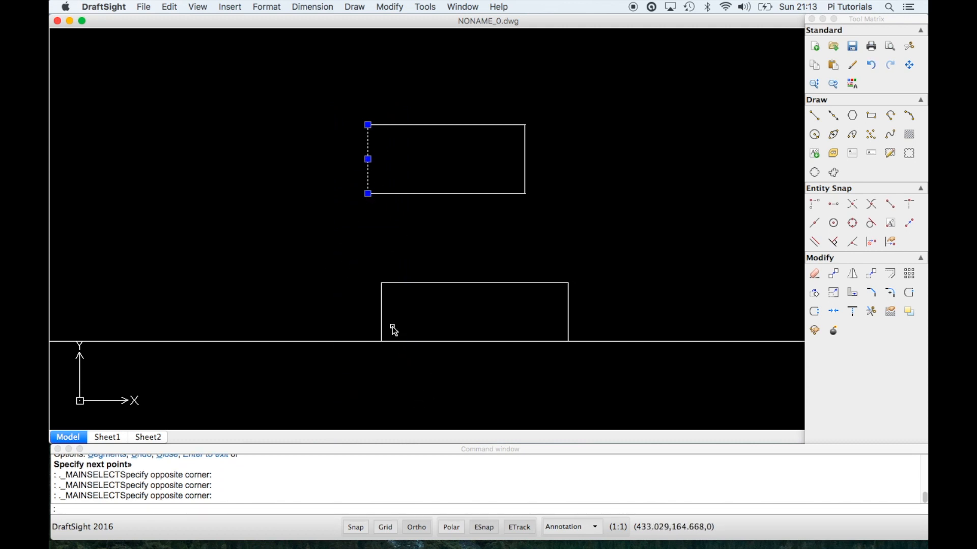
left_click(406, 283)
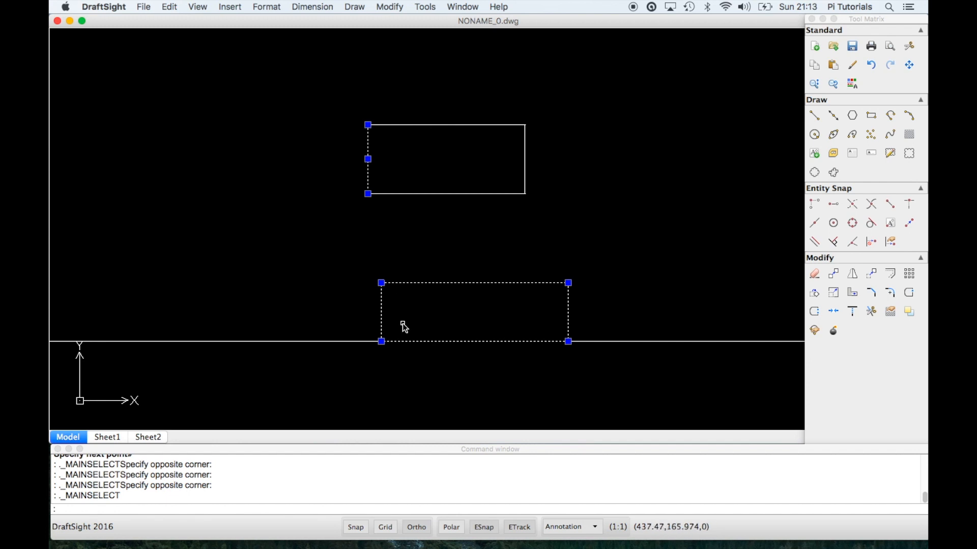
key("Escape")
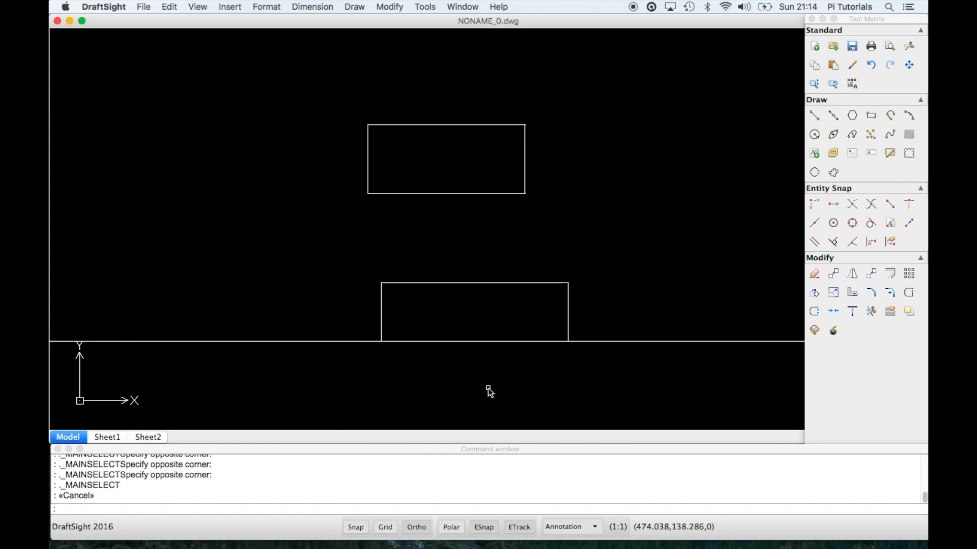
Step: Trim away the overlapping lines across the lower small rectangle's base, using that rectangle as the cutting edge, to leave an open notch
key("Return")
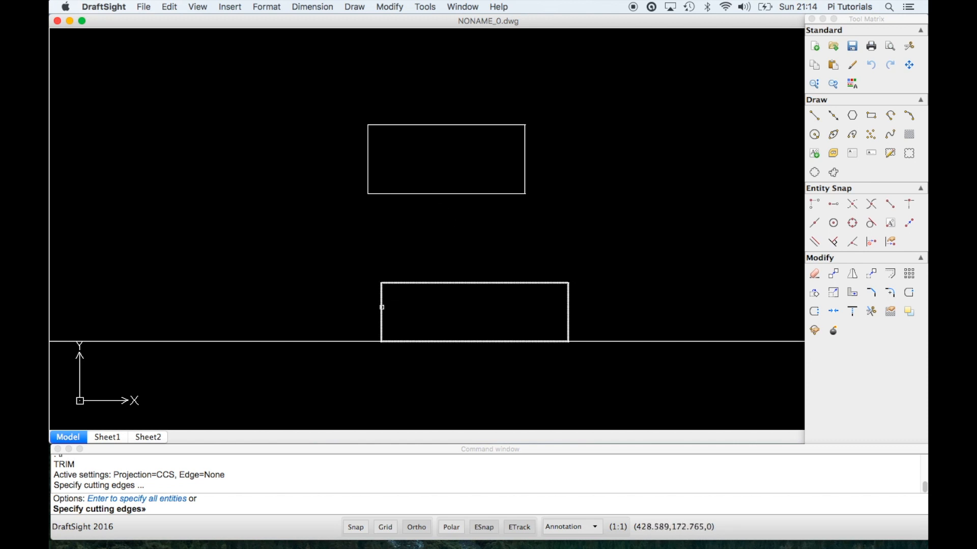
left_click(380, 307)
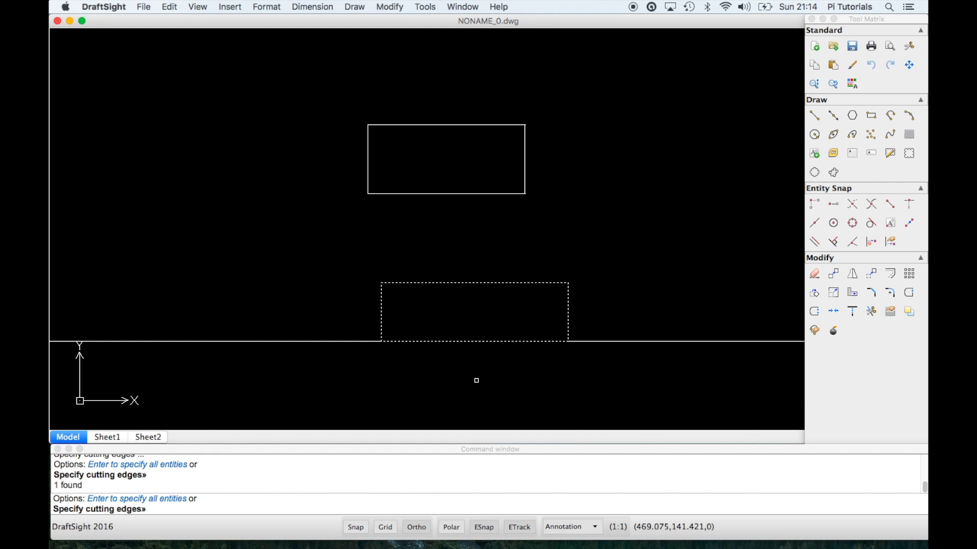
key("Return")
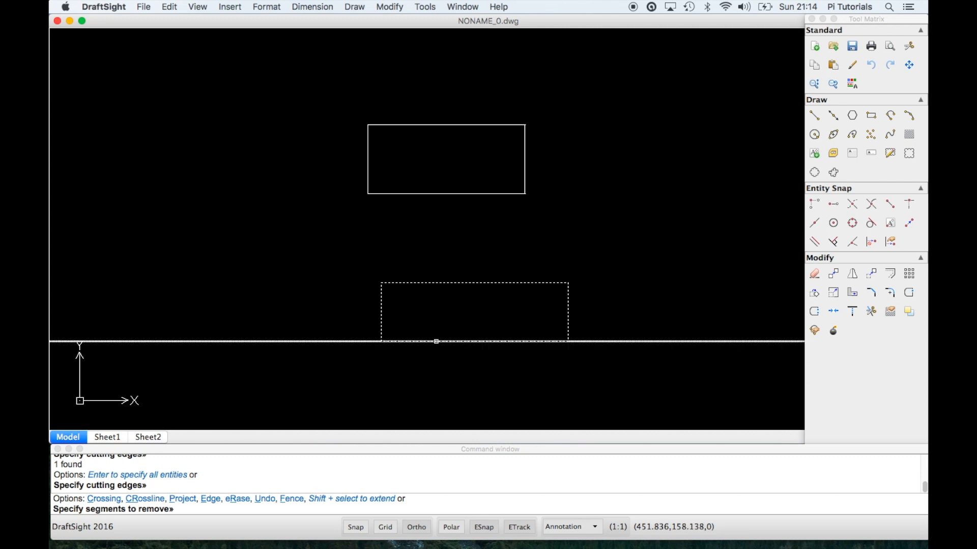
left_click(518, 343)
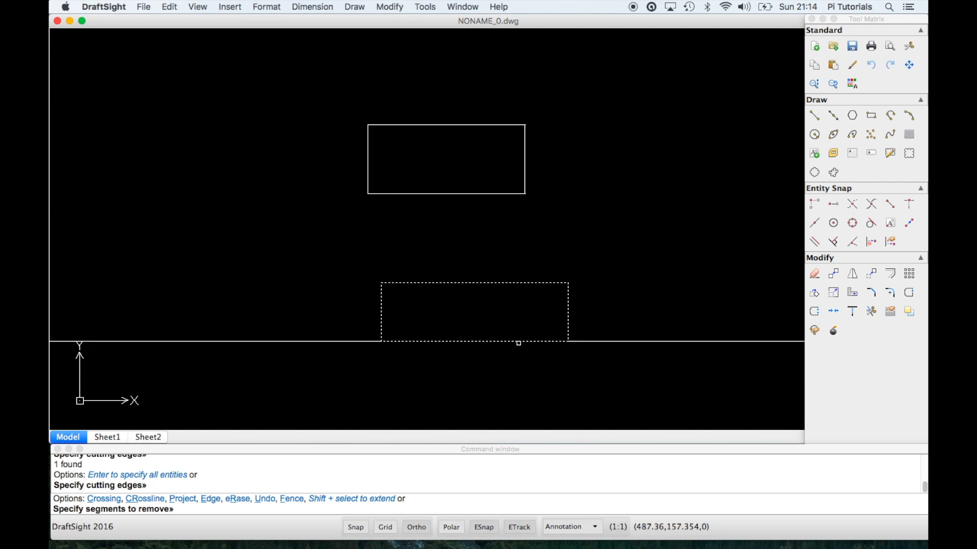
left_click(518, 342)
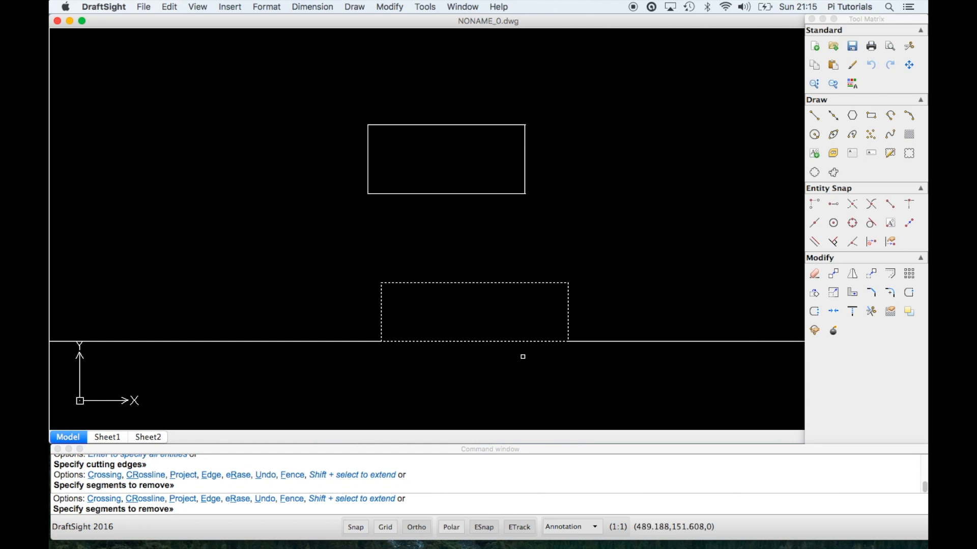
left_click(516, 341)
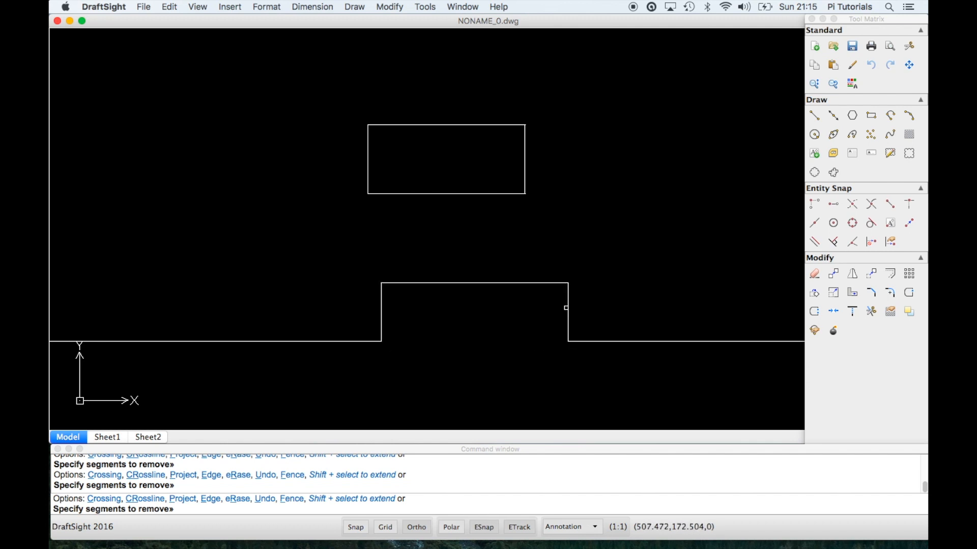
left_click(572, 355)
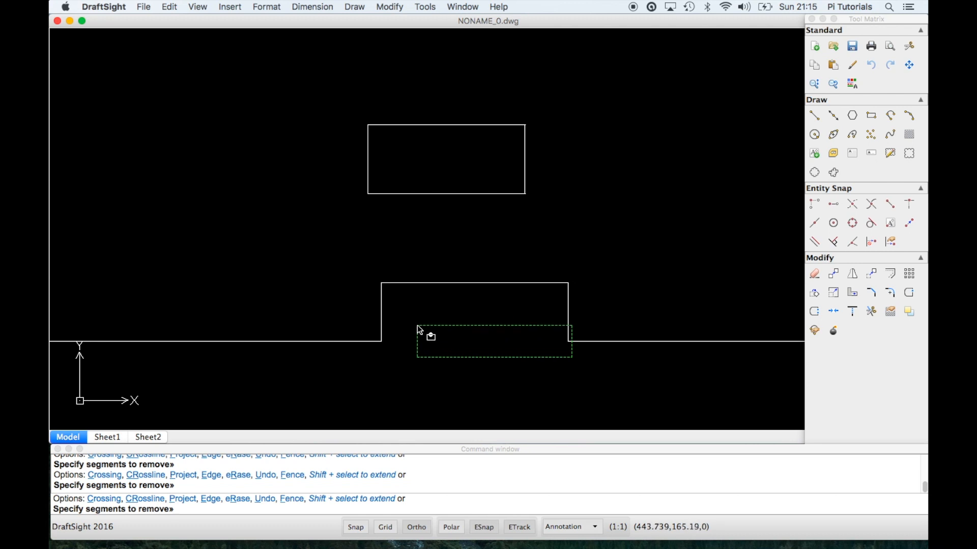
key("Escape")
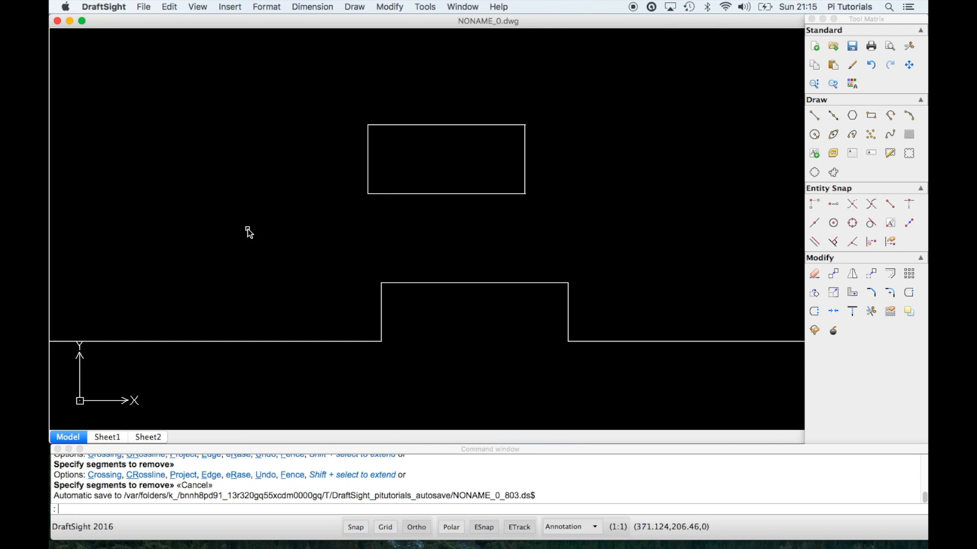
Step: Draw a horizontal practice line in the empty area between the line-drawn rectangle and the outline's bottom edge
type("l")
key("Return")
left_click(196, 228)
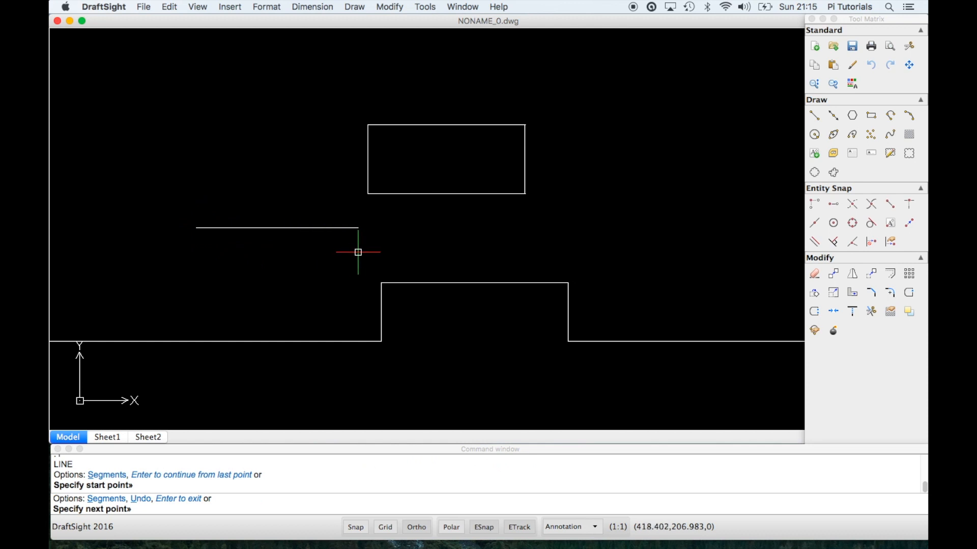
left_click(403, 246)
type("l")
key("Return")
left_click(239, 198)
key("Escape")
Step: Draw two separate vertical lines crossing the horizontal practice line, one near each end
type("l")
key("Return")
left_click(242, 185)
left_click(242, 278)
key("Return")
type("l")
key("Return")
left_click(339, 275)
left_click(338, 181)
key("Return")
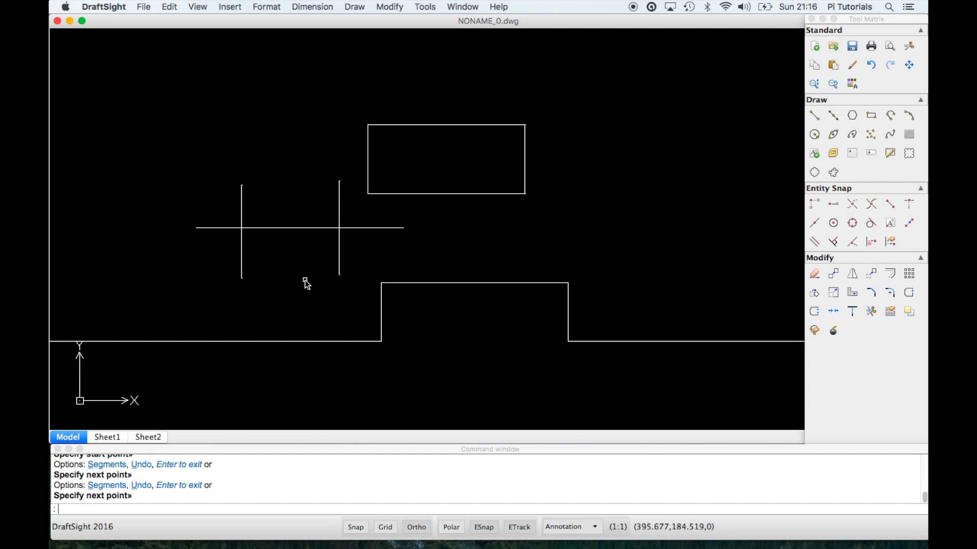
Step: Trim the middle of the horizontal practice line, using the two vertical lines as cutting edges
type("tr")
key("Return")
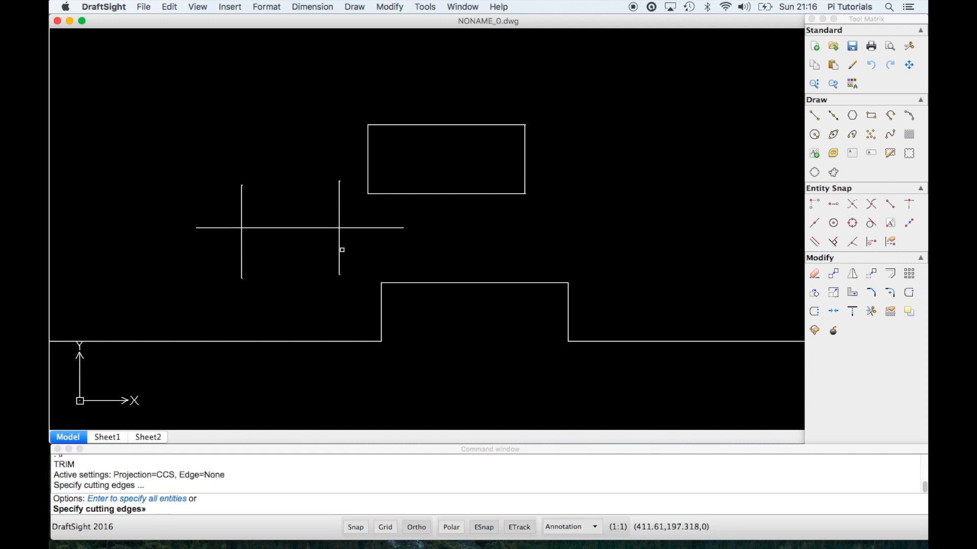
left_click(338, 253)
left_click(241, 255)
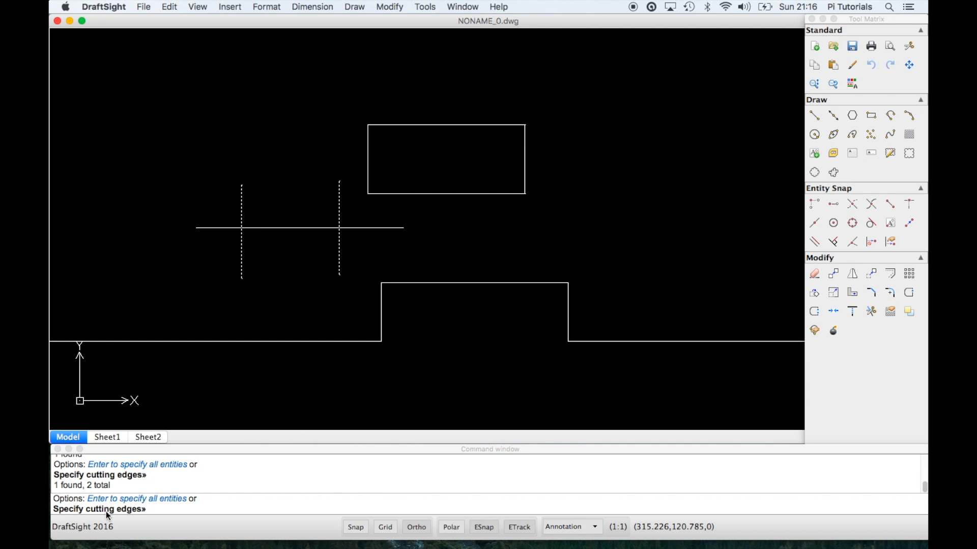
key("Return")
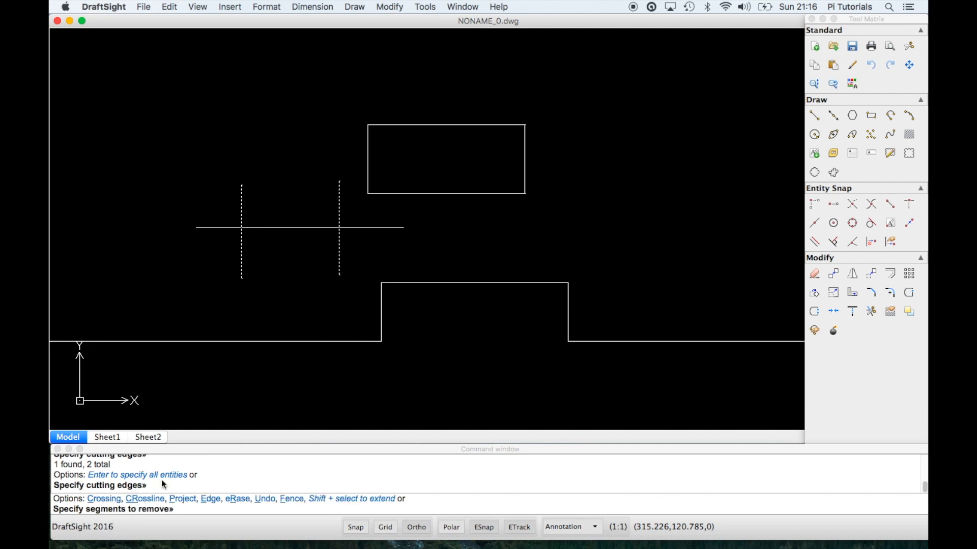
left_click(288, 228)
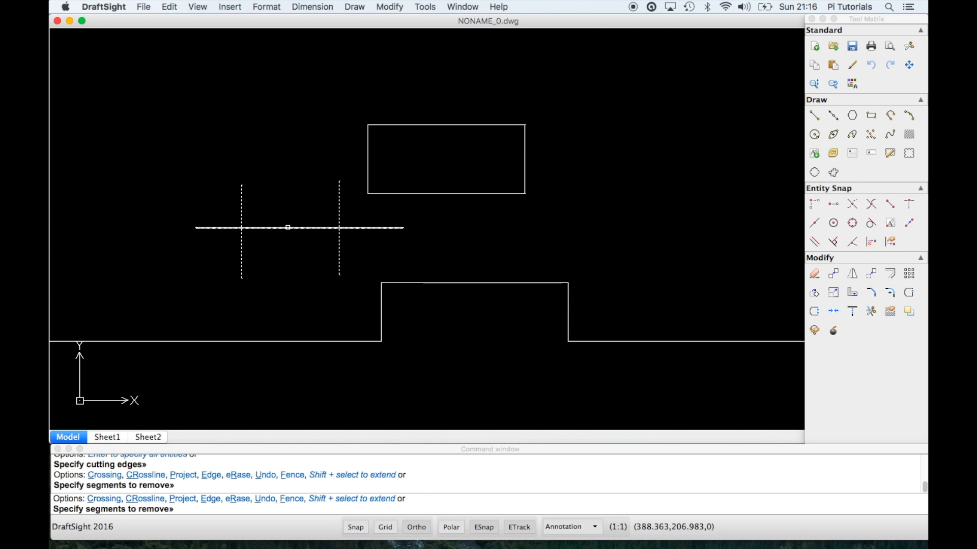
left_click(293, 228)
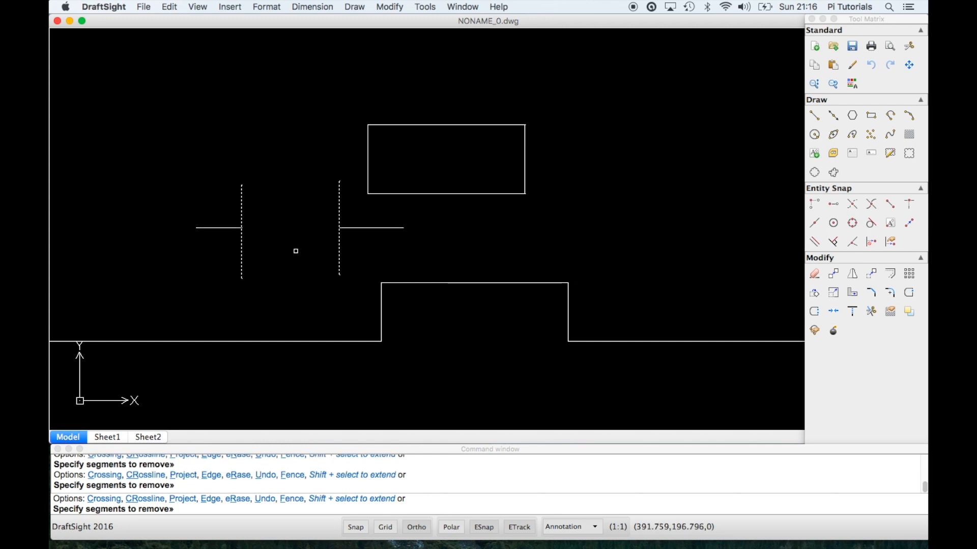
key("Return")
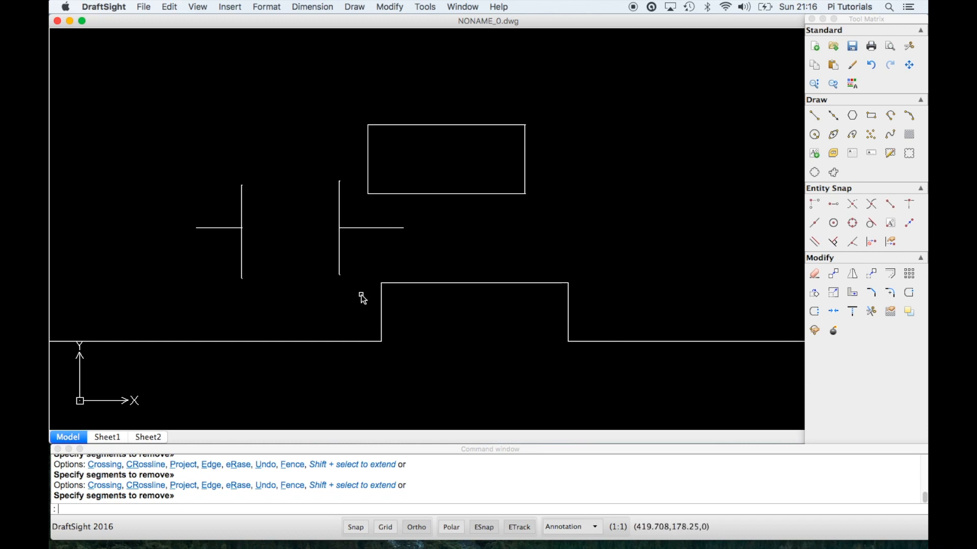
Step: Delete all the practice lines and the line-drawn rectangle above the notch
type("e")
key("Return")
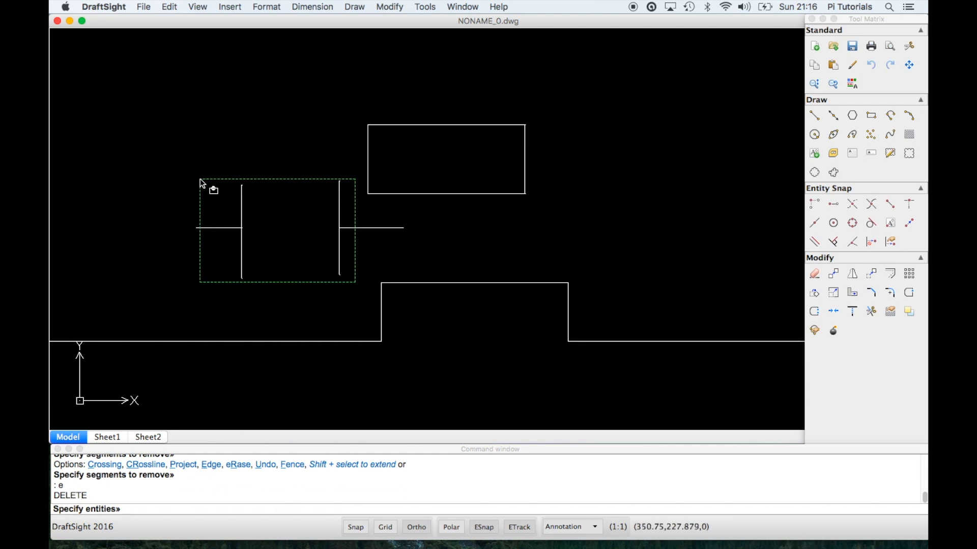
left_click(191, 149)
left_click(436, 195)
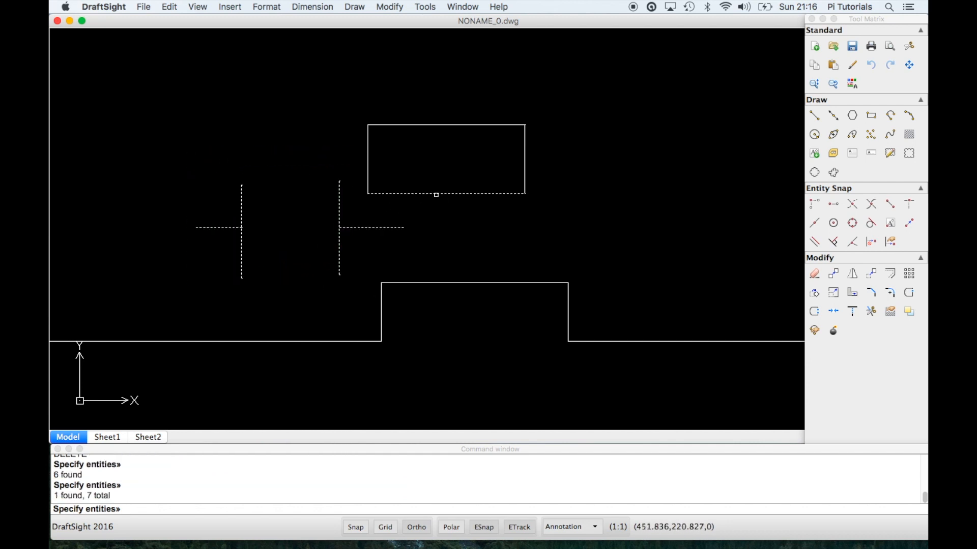
left_click(348, 100)
left_click(555, 217)
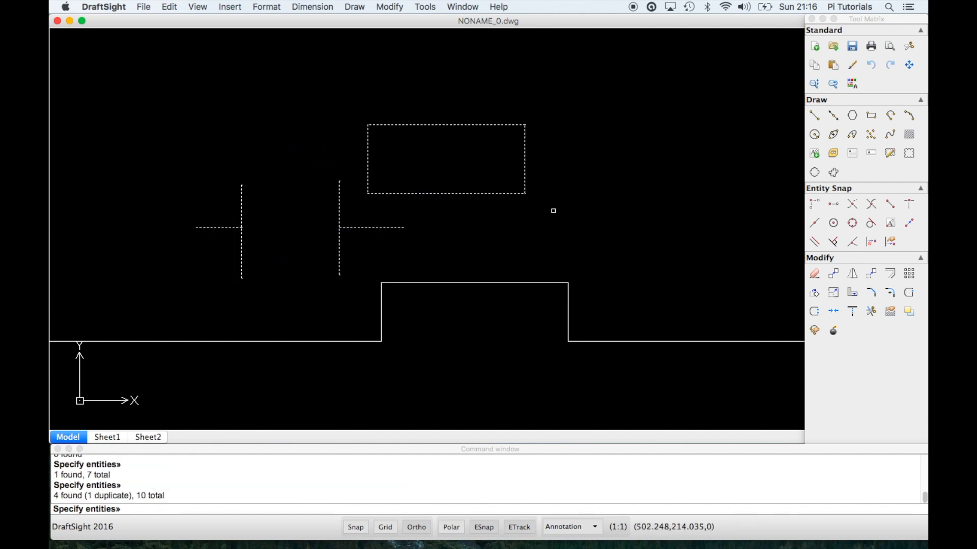
key("Return")
Step: Measure the width of the notch in the bottom edge between its two upper corners
scroll(532, 229, "up", 2)
scroll(514, 233, "down", 6)
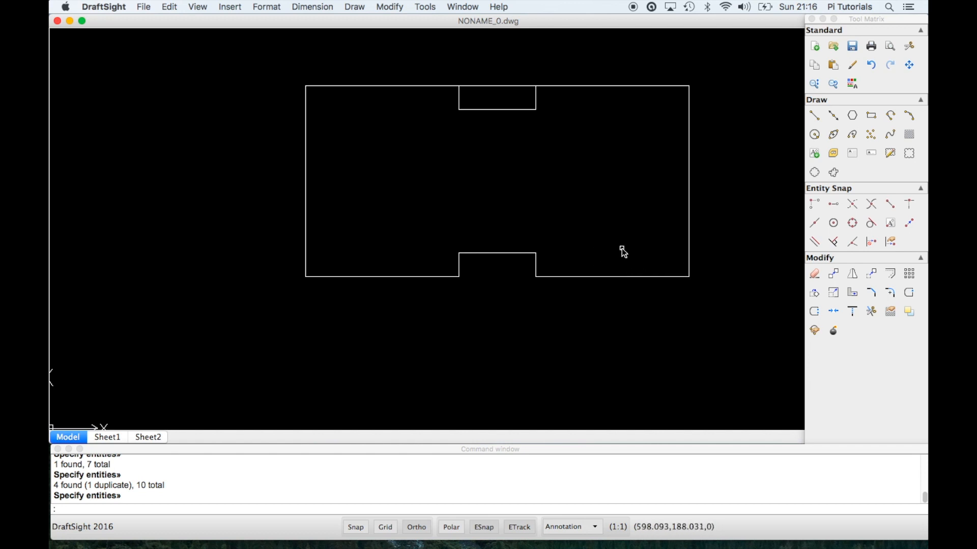
middle_click_drag(622, 250, 560, 254)
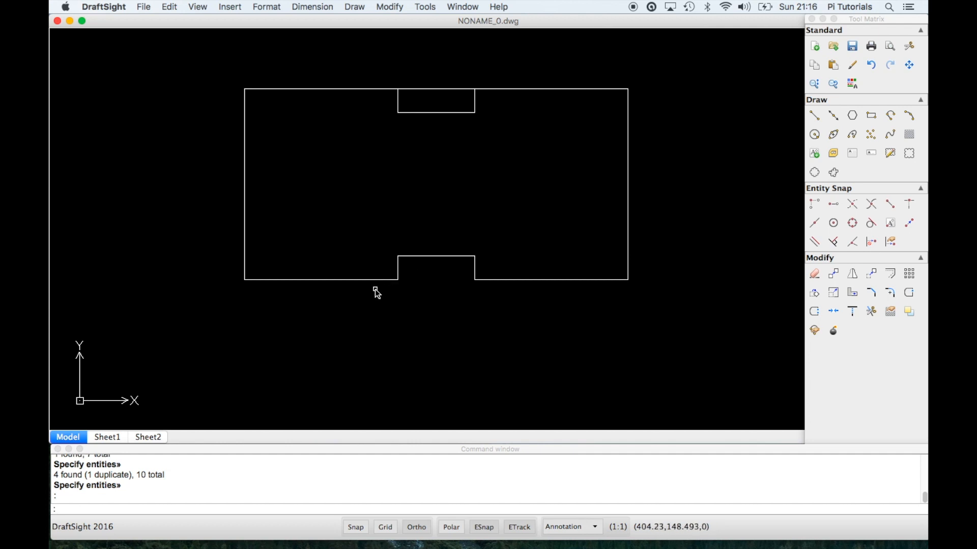
key("Return")
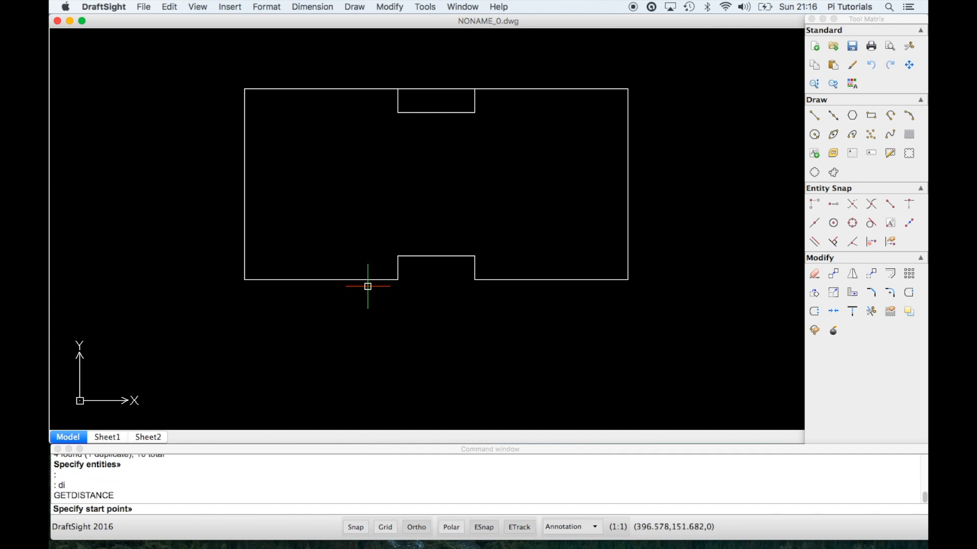
left_click(398, 256)
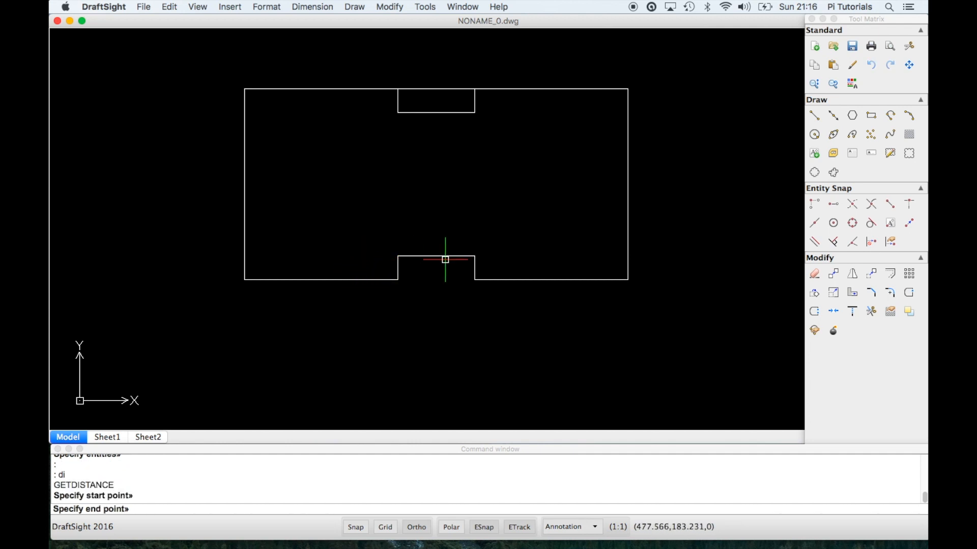
left_click(474, 256)
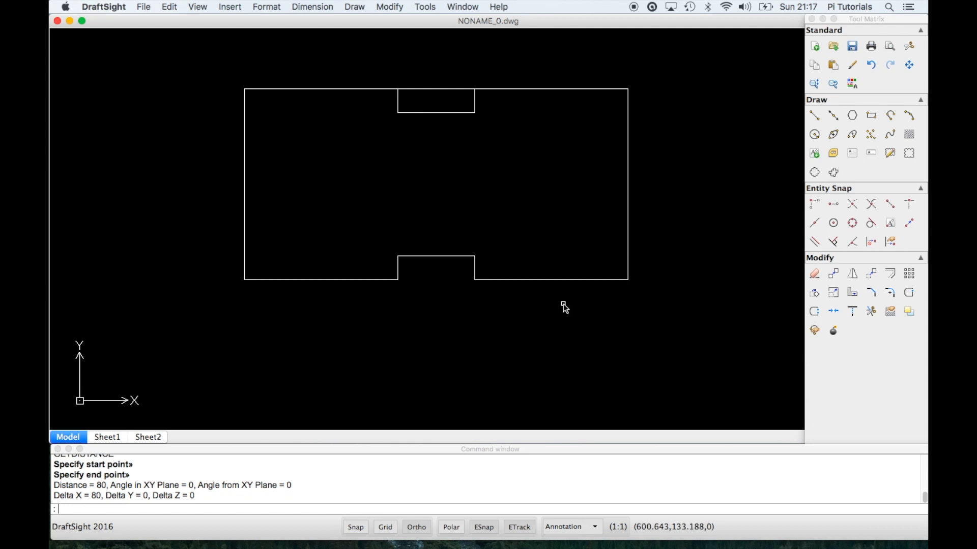
key("Escape")
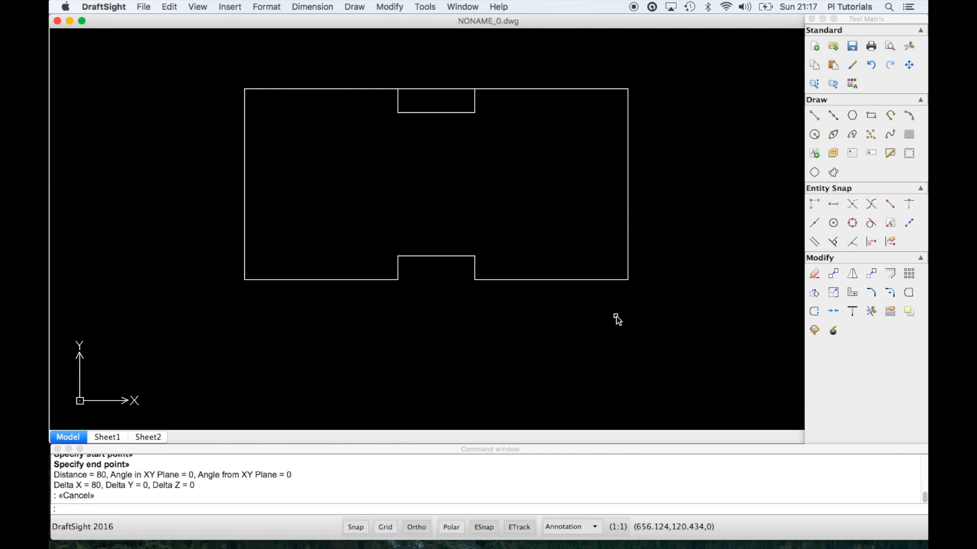
Step: Offset the notched outer outline 10 units inward
type("o")
key("Return")
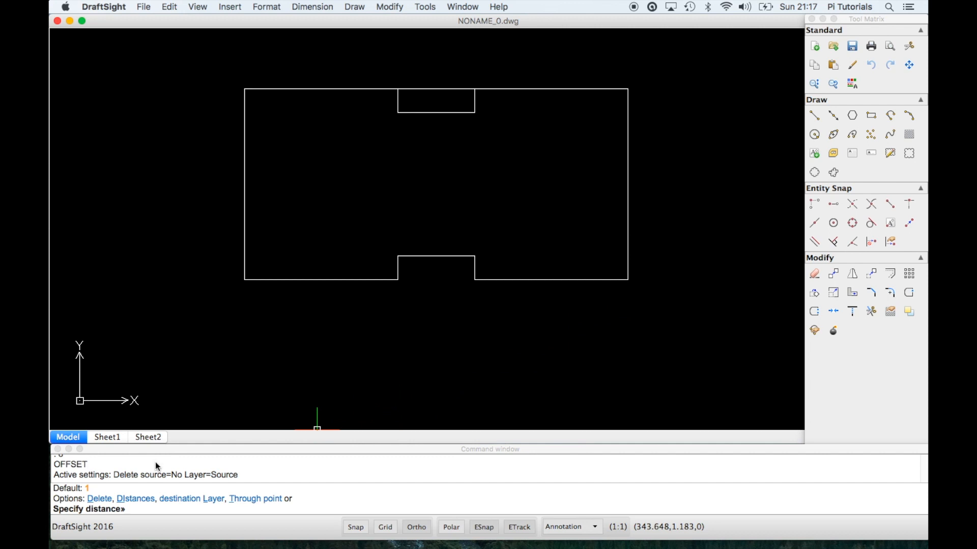
type("10")
key("Return")
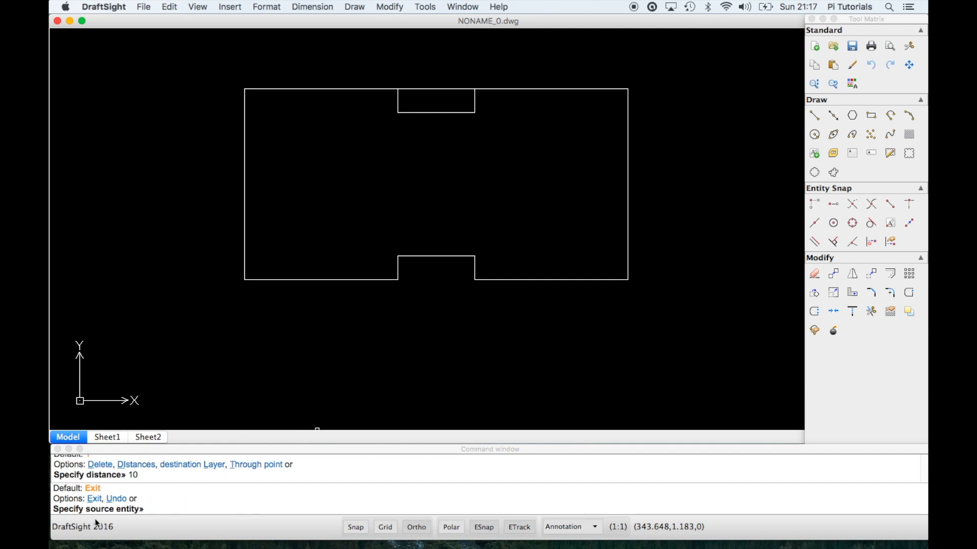
scroll(622, 223, "down", 1)
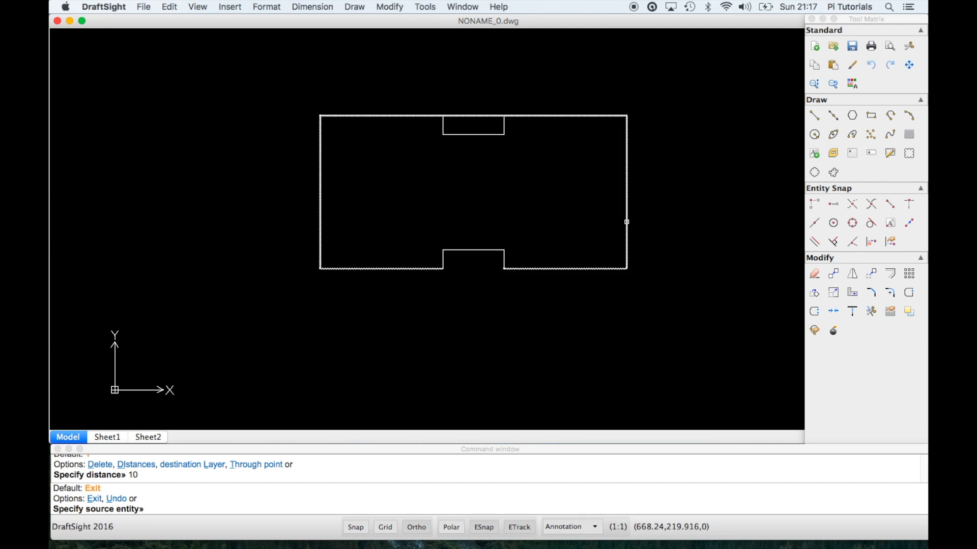
left_click(626, 222)
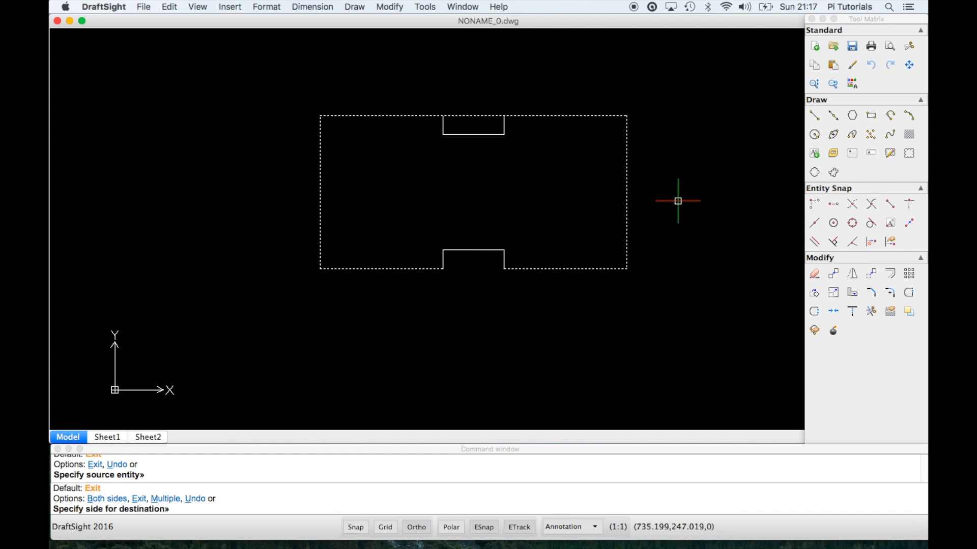
left_click(583, 195)
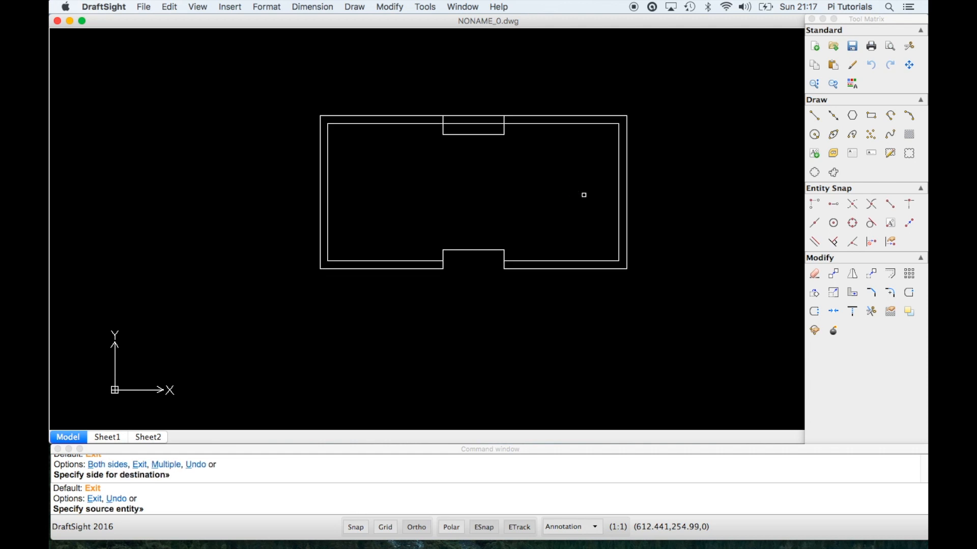
scroll(584, 194, "down", 1)
scroll(584, 195, "up", 3)
middle_click_drag(590, 210, 601, 227)
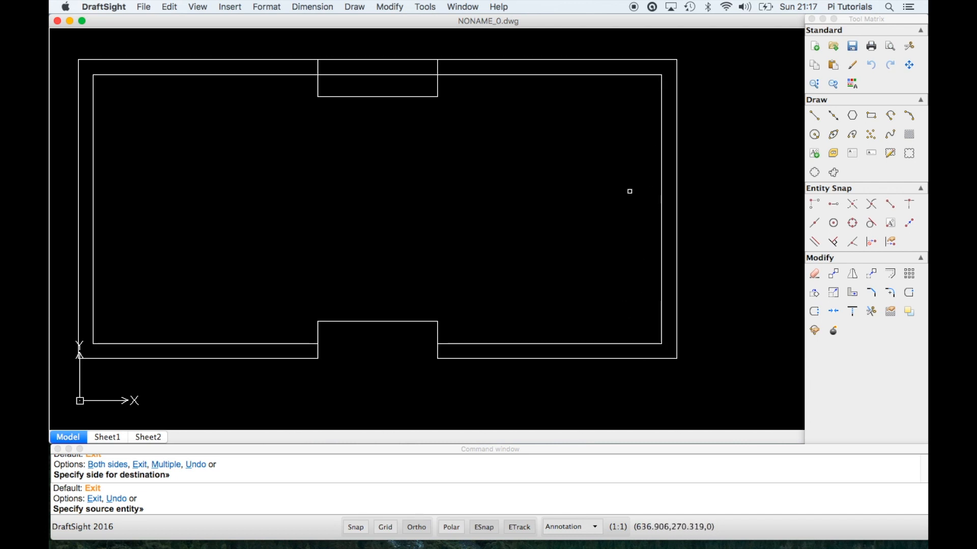
scroll(654, 90, "down", 1)
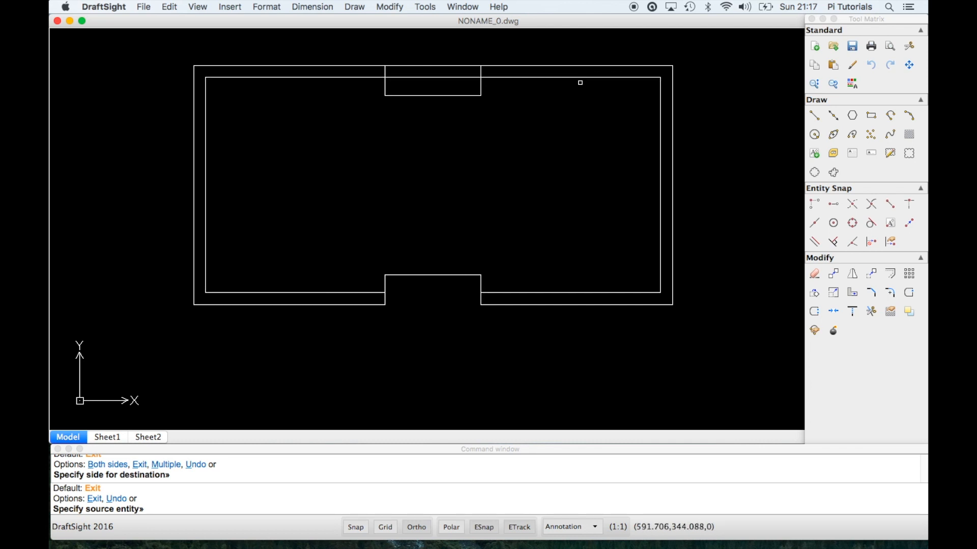
key("Escape")
Step: Try to split the inner outline from its upper-right corner to its lower-right corner using separately picked first and second points
type("break")
key("Return")
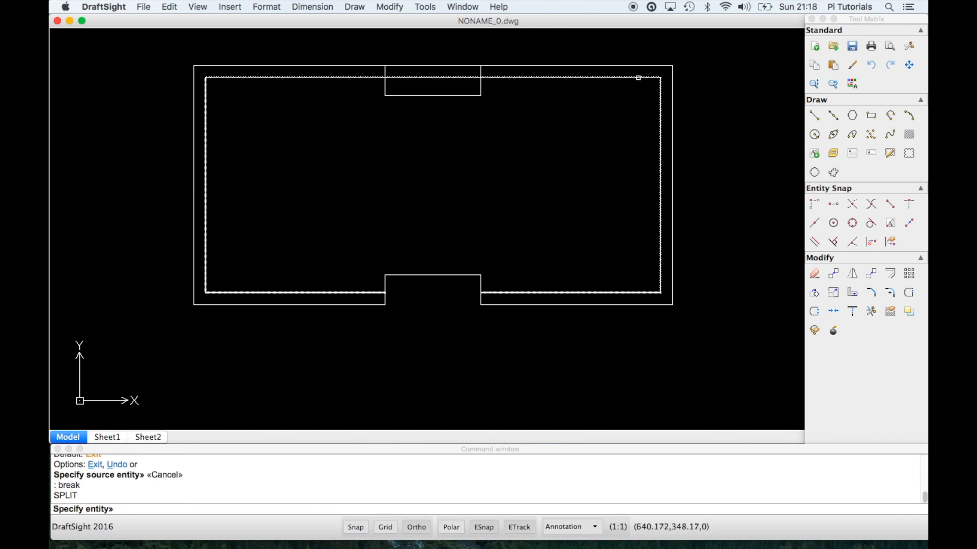
left_click(638, 77)
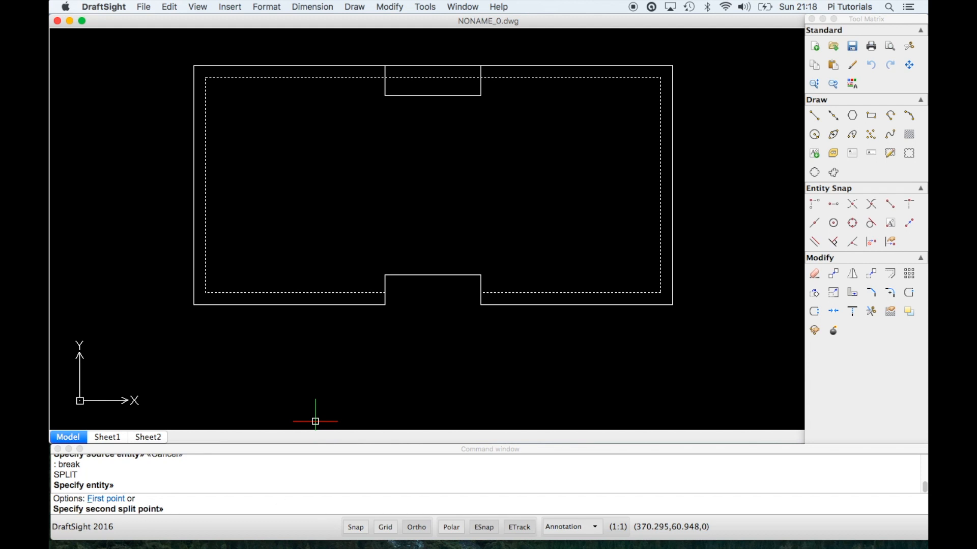
type("f")
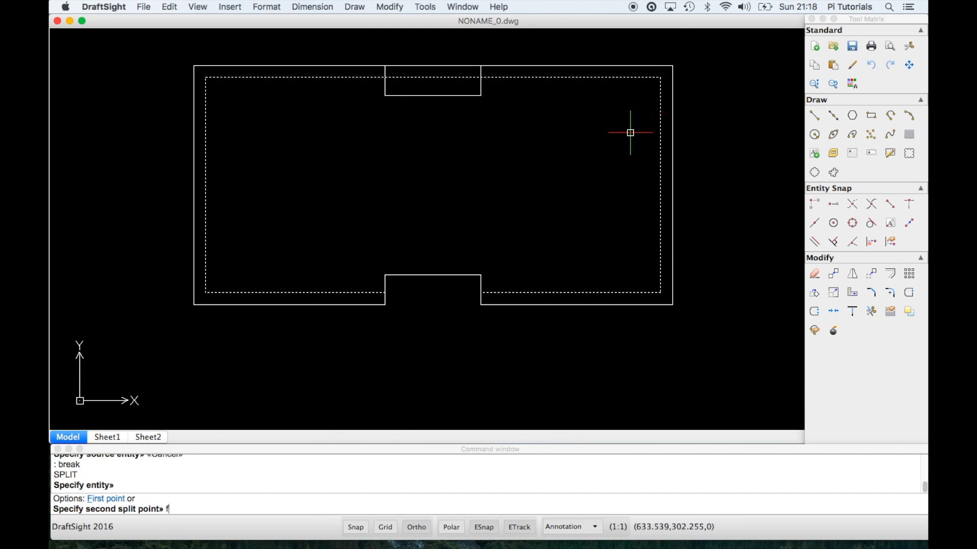
key("Return")
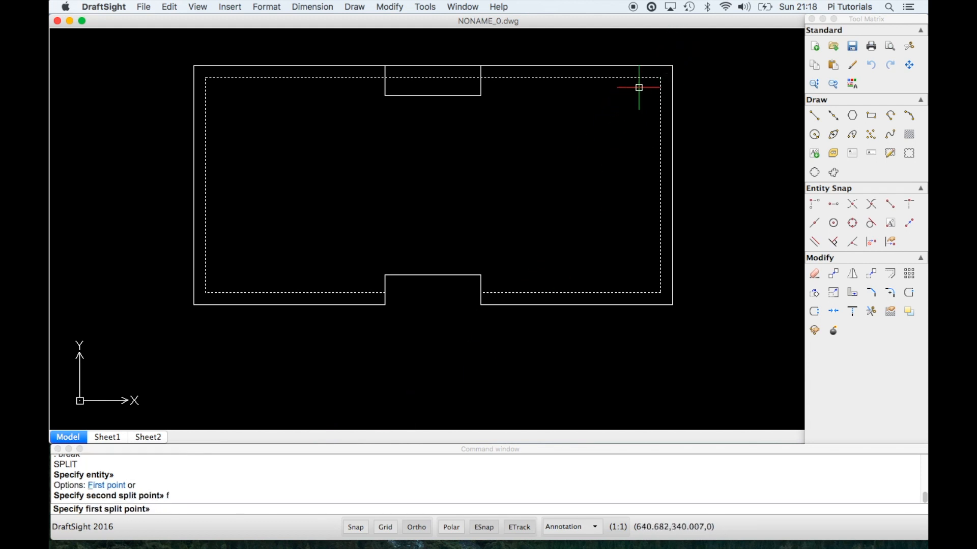
left_click(660, 77)
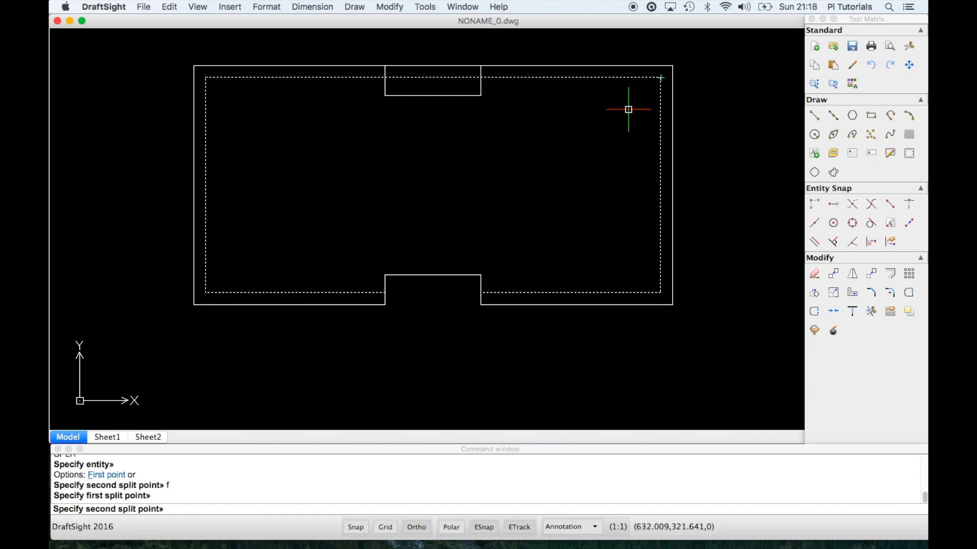
left_click(661, 293)
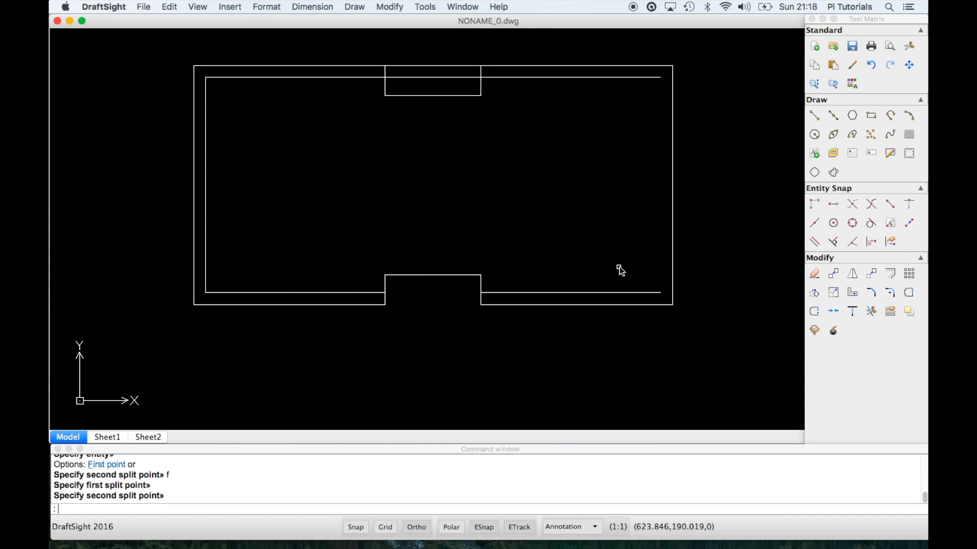
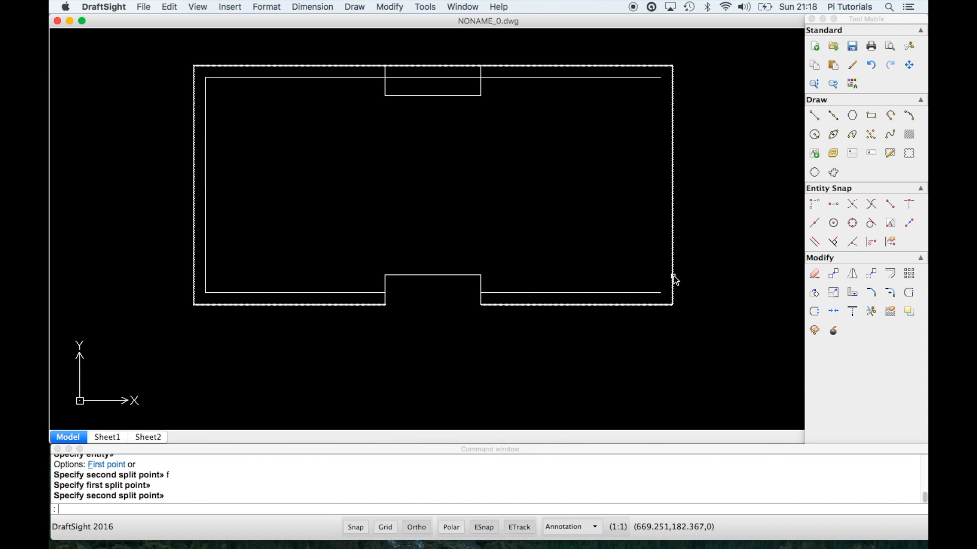
key("super+z")
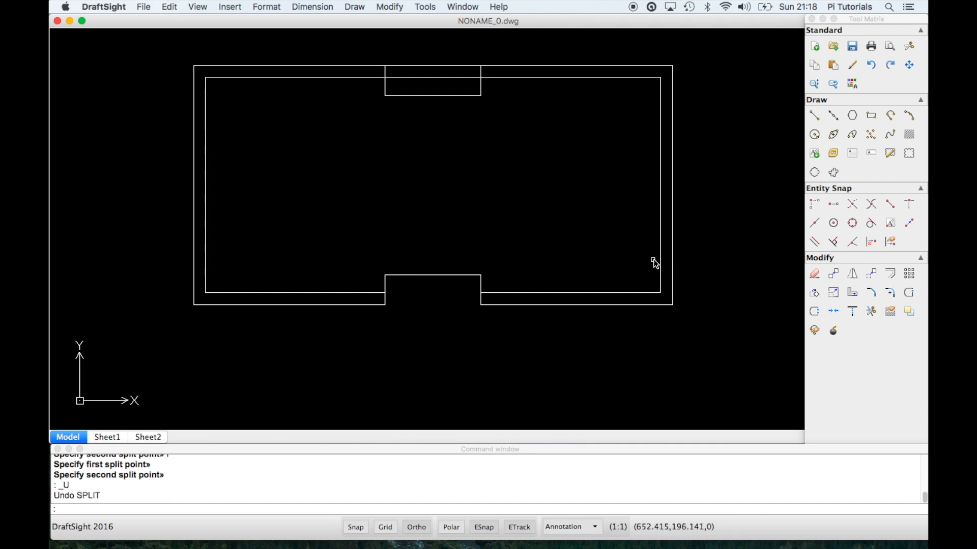
Step: Try to split the inner outline in the reverse order, from its lower-right corner to its upper-right corner
type("break")
key("Return")
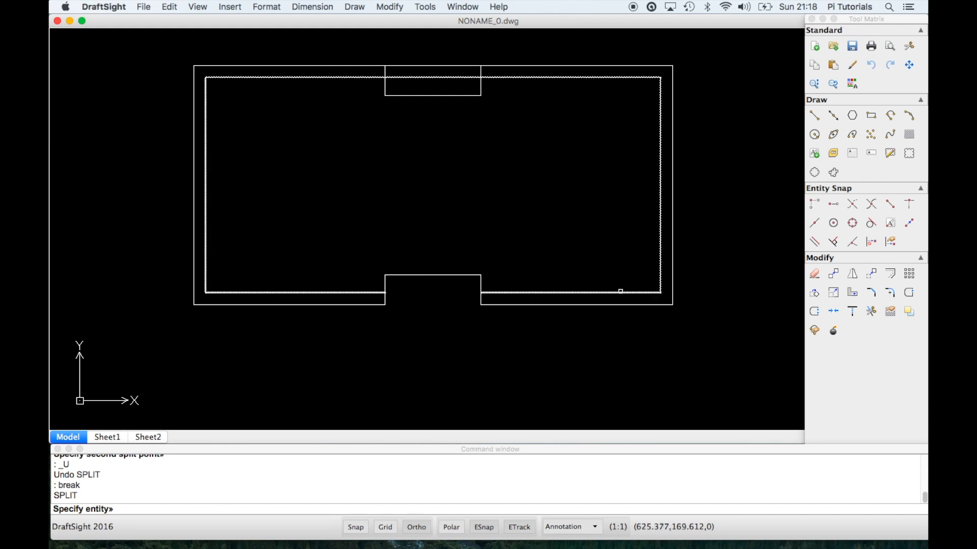
left_click(616, 292)
type("f")
key("Return")
left_click(660, 293)
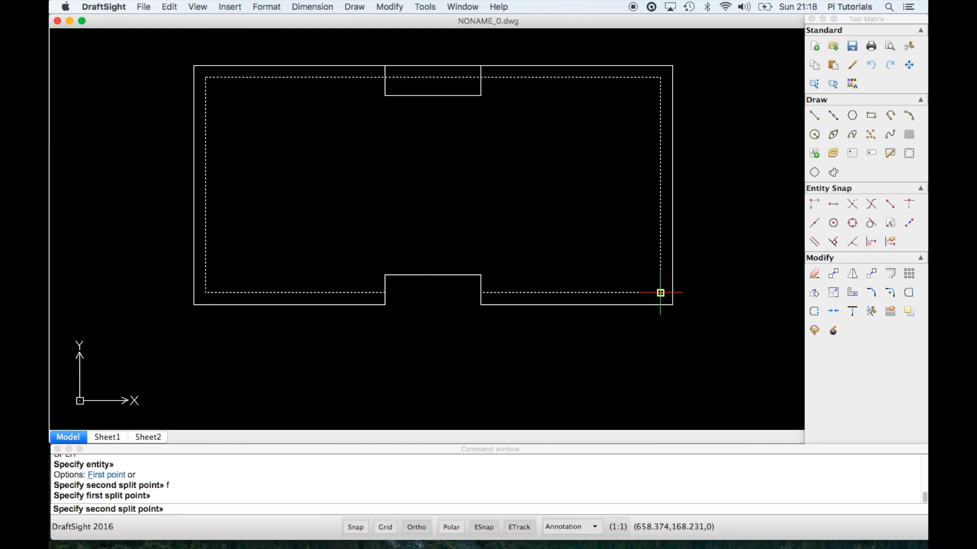
left_click(661, 77)
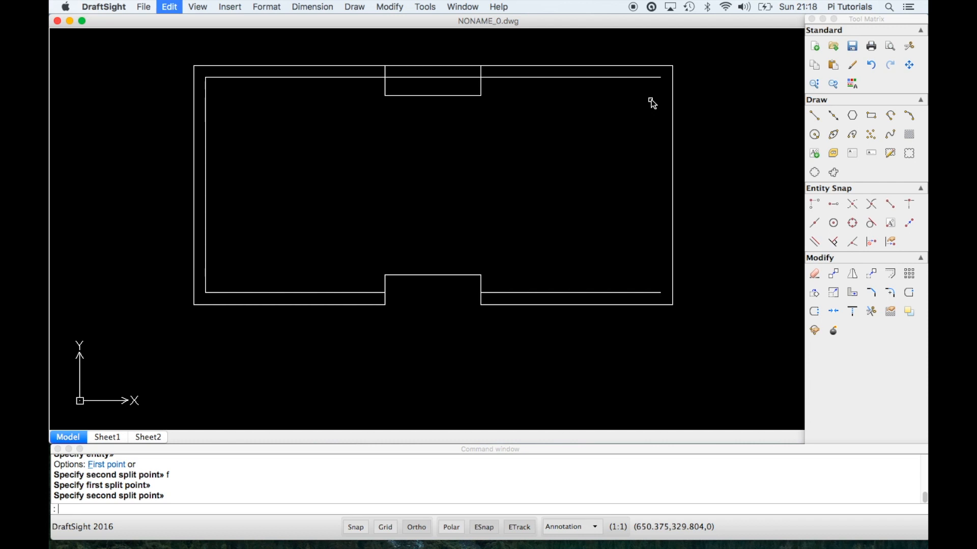
key("super+z")
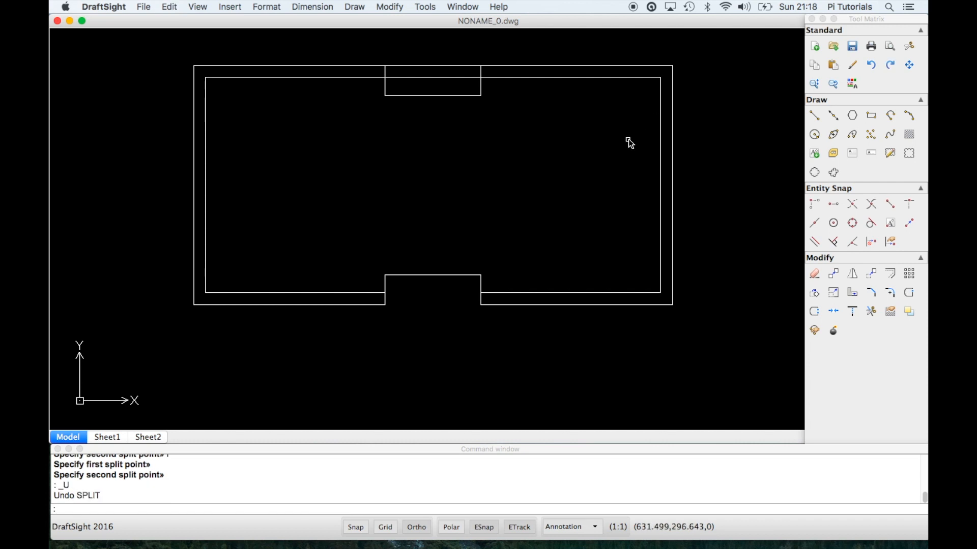
Step: Split the inner outline at its upper-right corner, using that corner as both the first and second split point
type("reak")
key("Return")
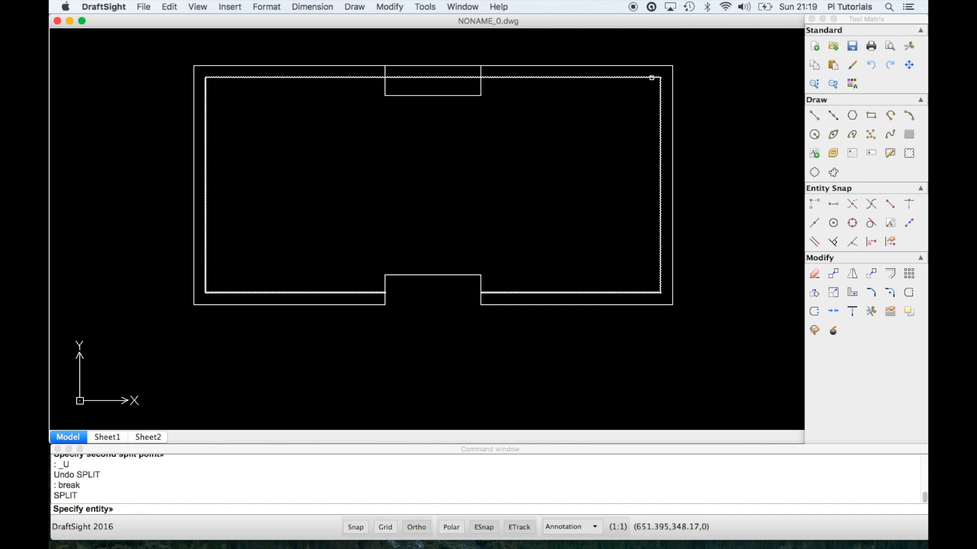
left_click(651, 77)
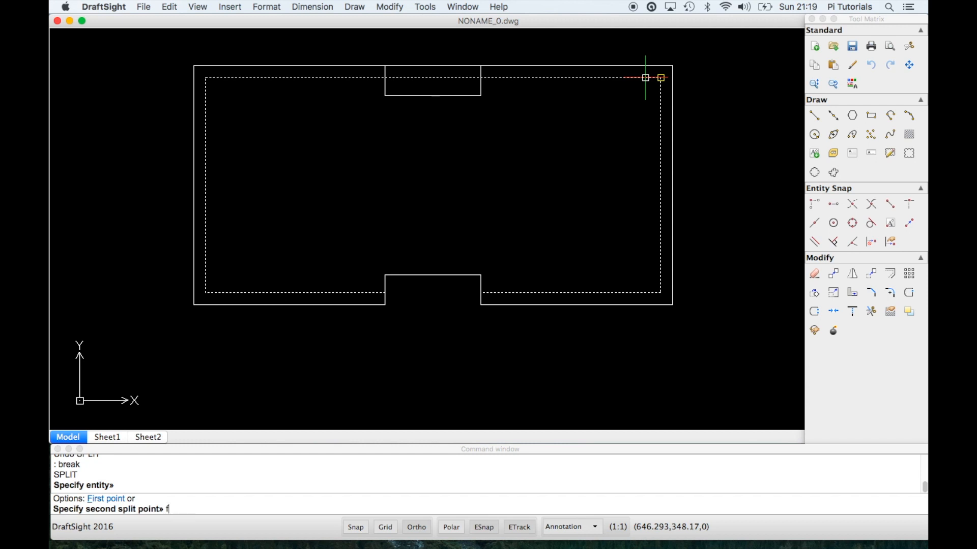
type("f")
key("Return")
left_click(661, 78)
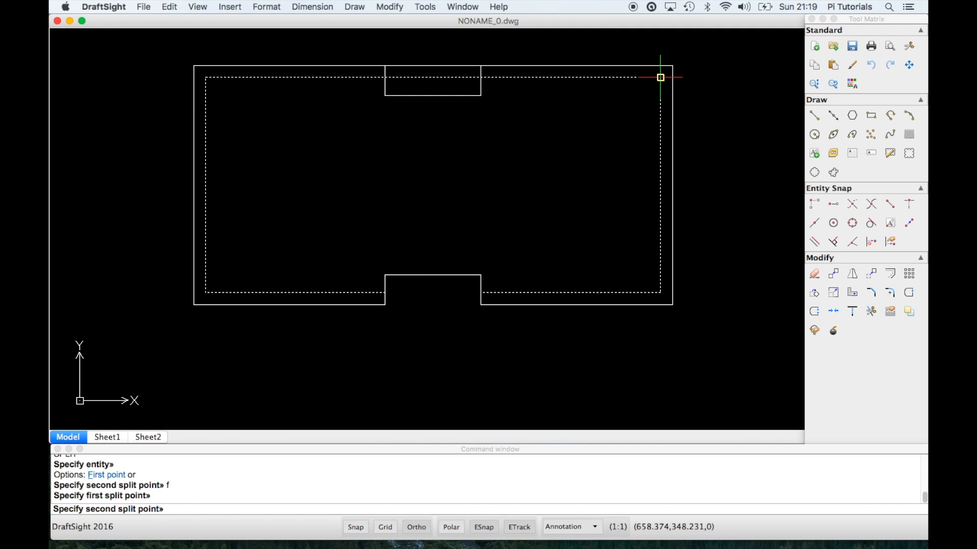
left_click(661, 77)
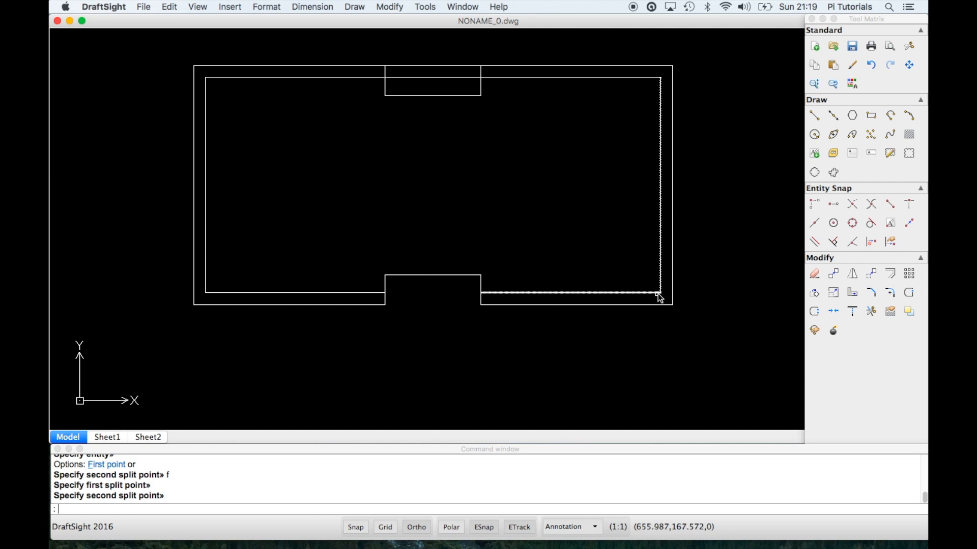
Step: Split the inner outline's right-hand piece at its lower-right corner, using the same corner for both split points
key("Return")
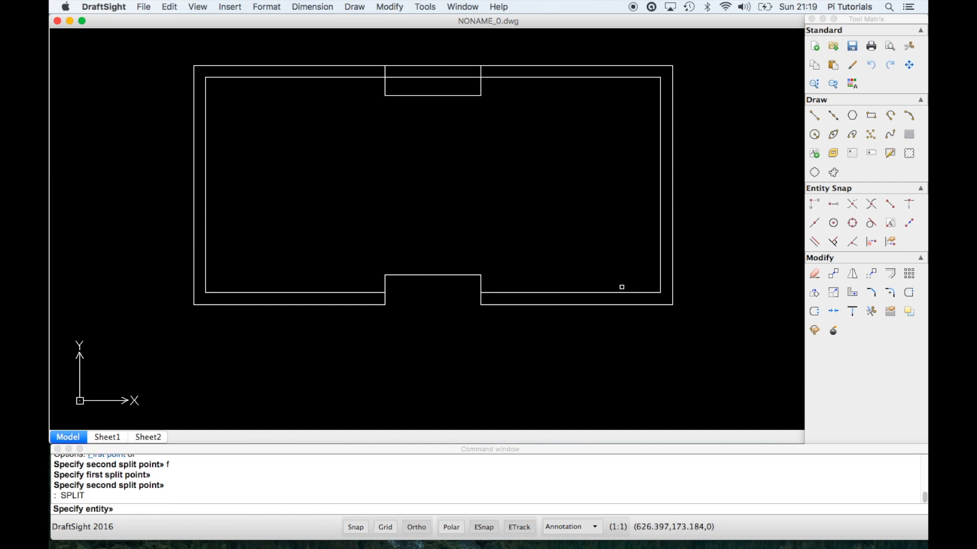
left_click(622, 293)
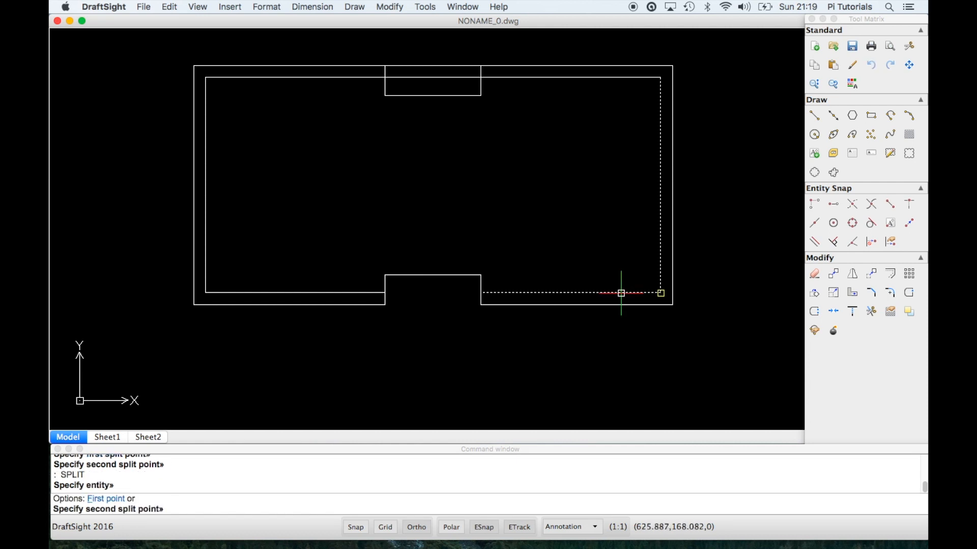
type("f")
key("Return")
left_click(660, 293)
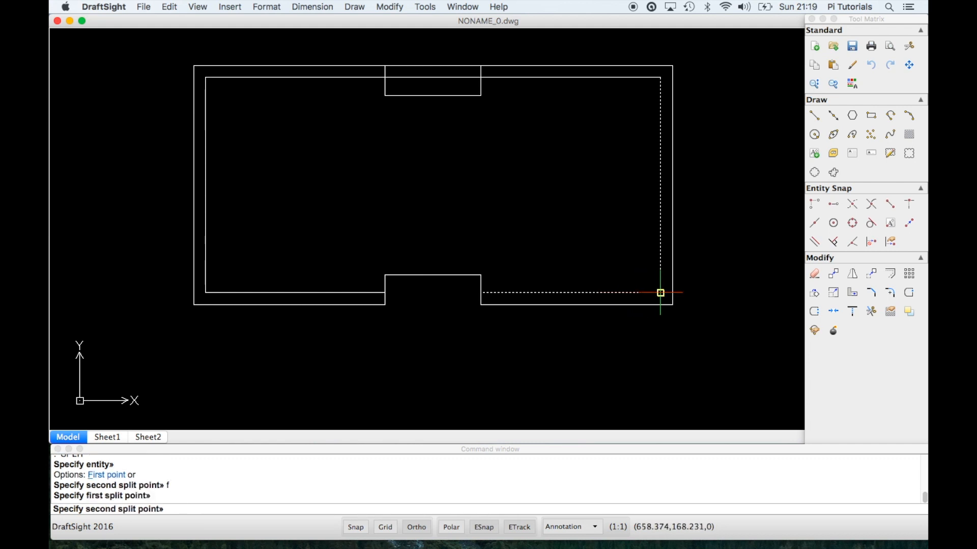
left_click(660, 293)
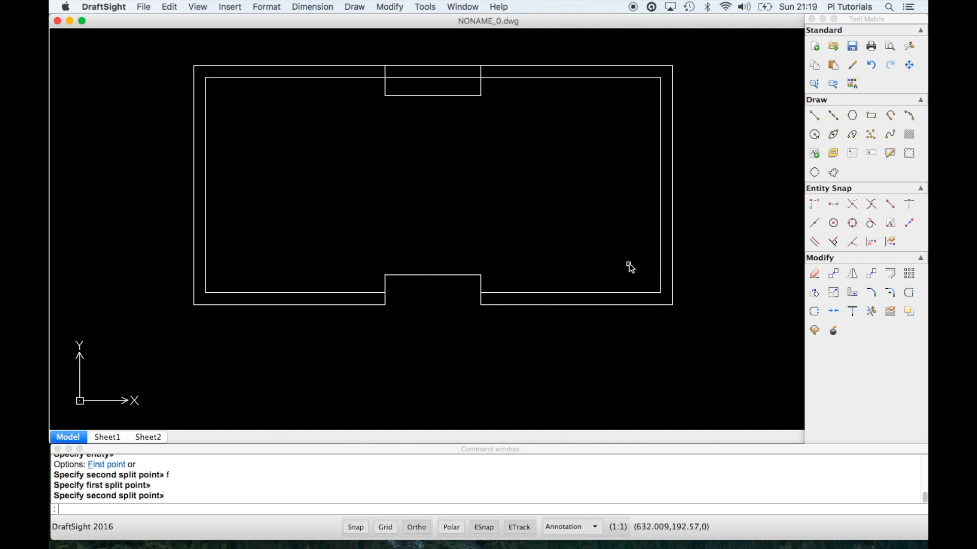
key("Escape")
key("Escape")
Step: Delete the inner outline's lower-right horizontal piece and its top-left piece, keeping only the right vertical line
type("e")
key("Return")
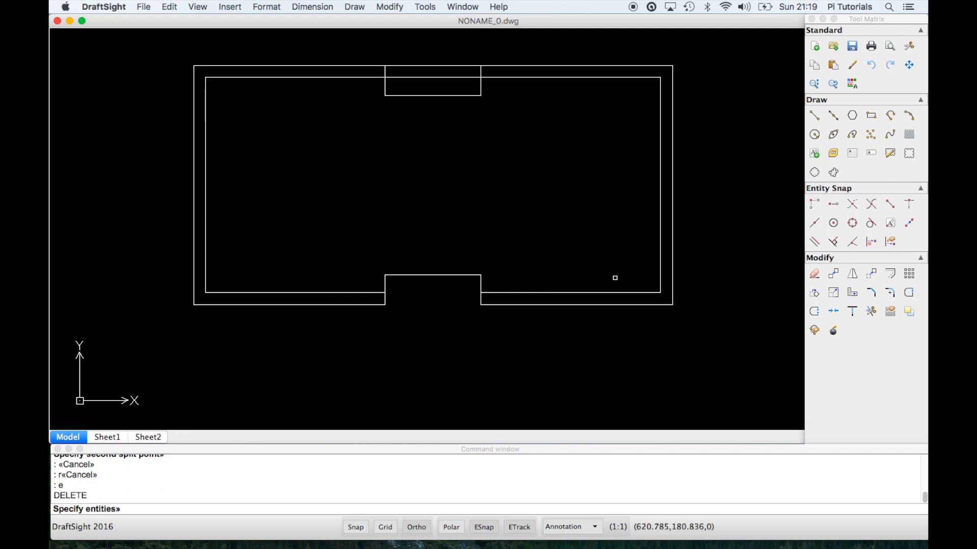
left_click(610, 292)
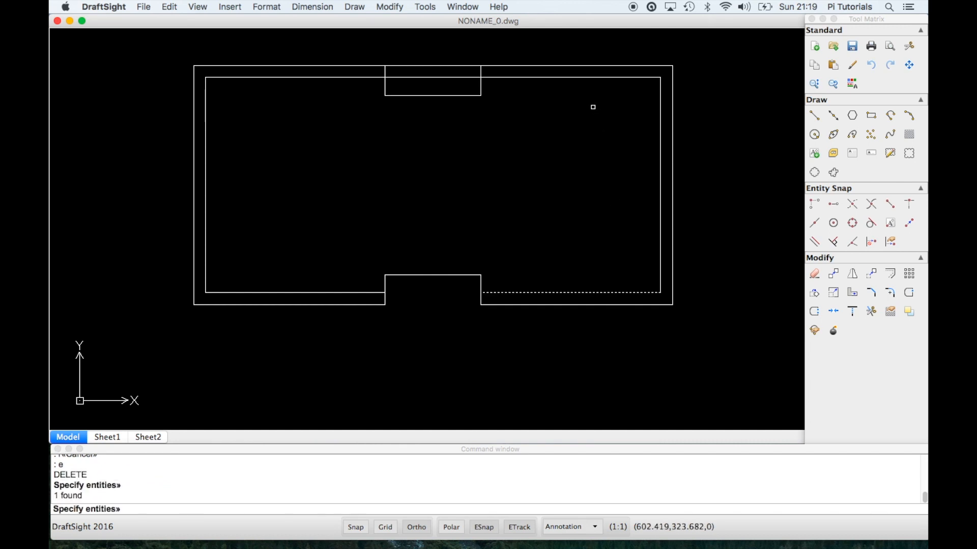
left_click(584, 77)
key("Return")
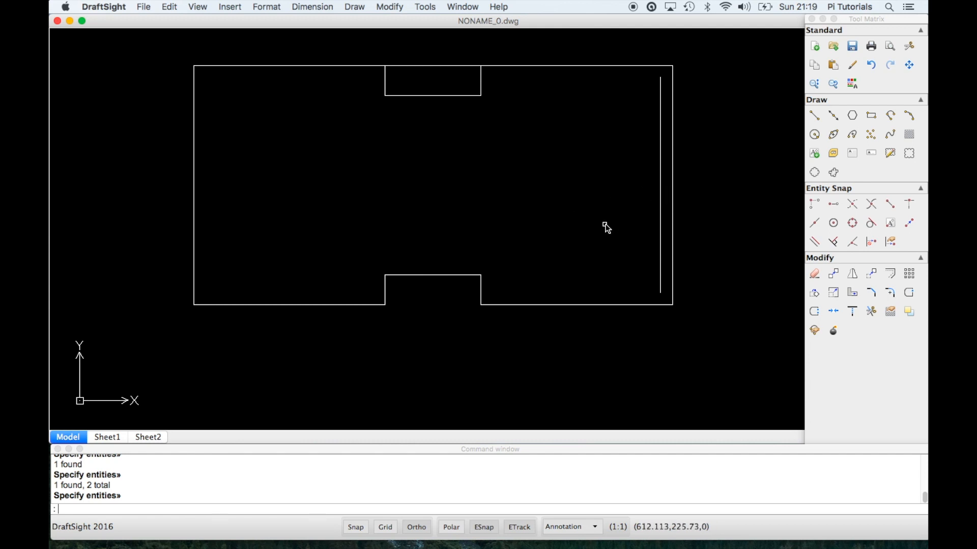
key("Return")
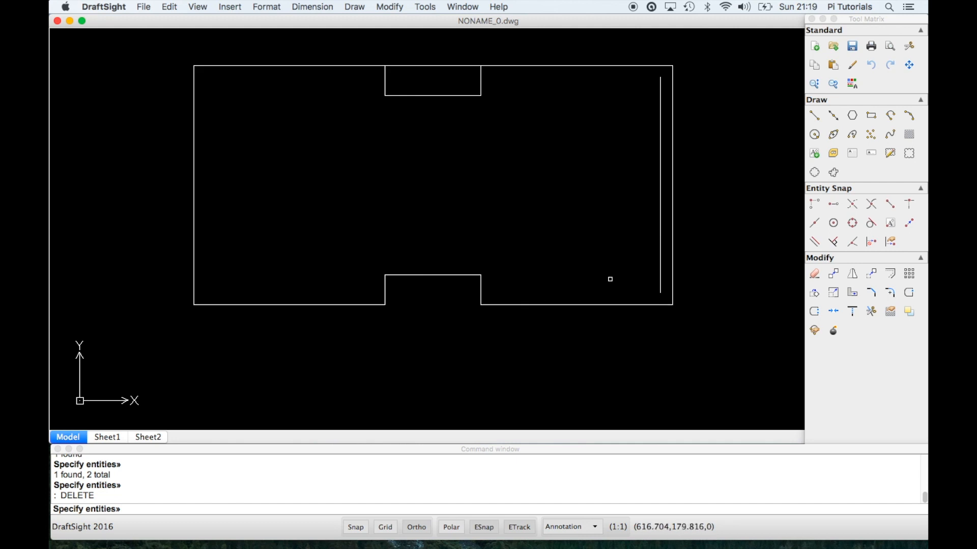
type("ex")
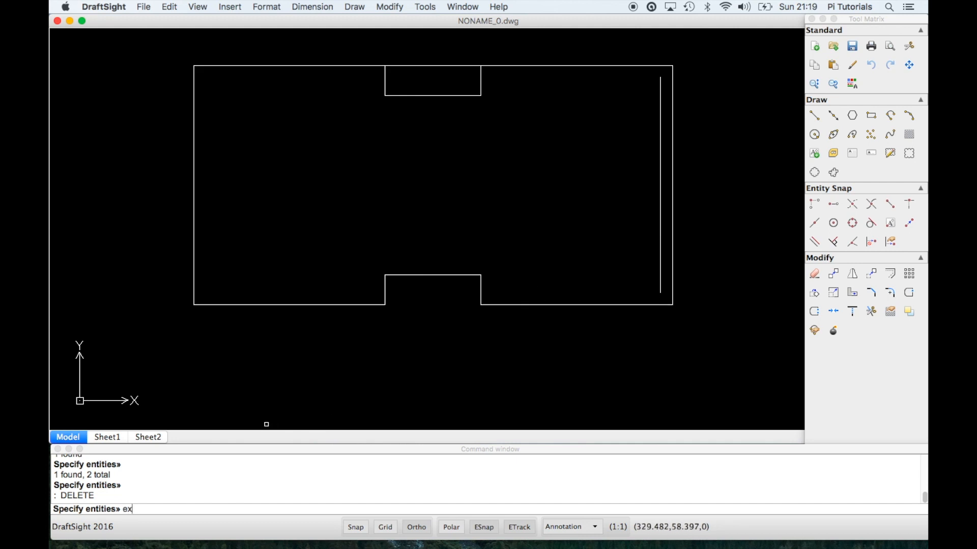
key("Return")
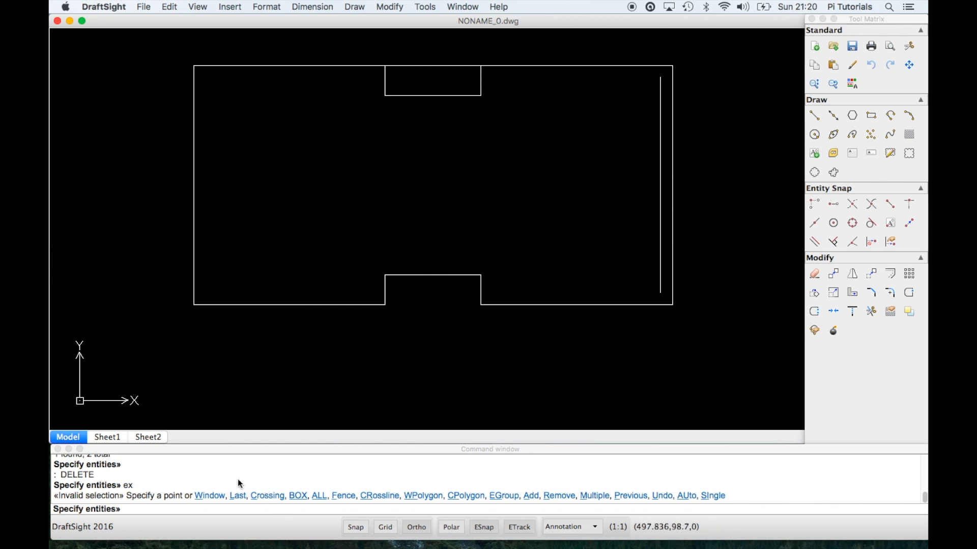
key("Escape")
key("Escape")
key("Escape")
Step: Extend both ends of the remaining inner vertical line to the outer outline's bottom and top edges
type("ex")
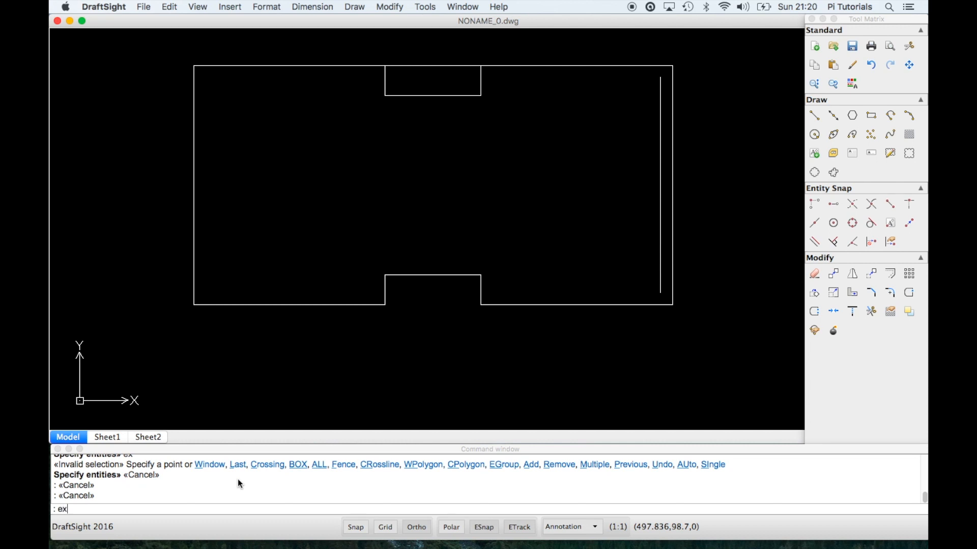
key("Return")
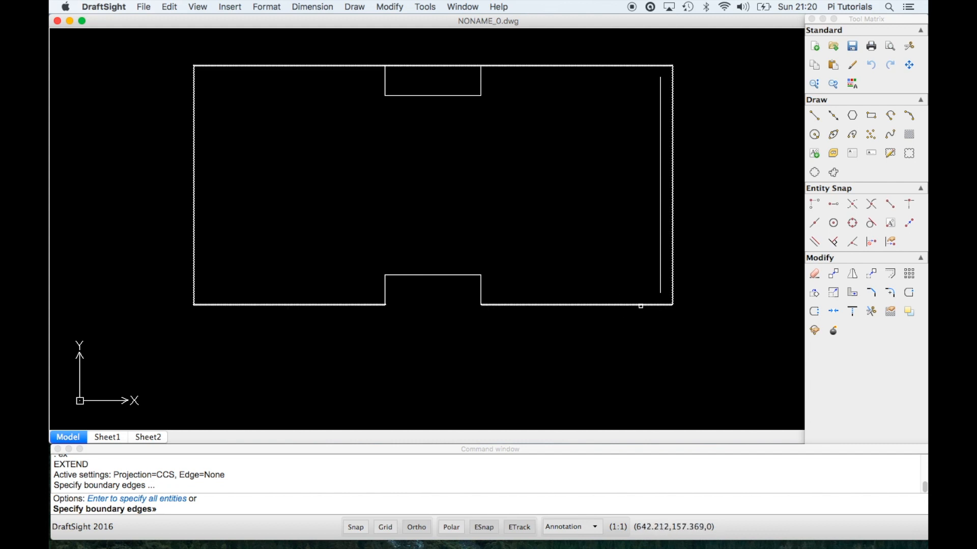
left_click(640, 305)
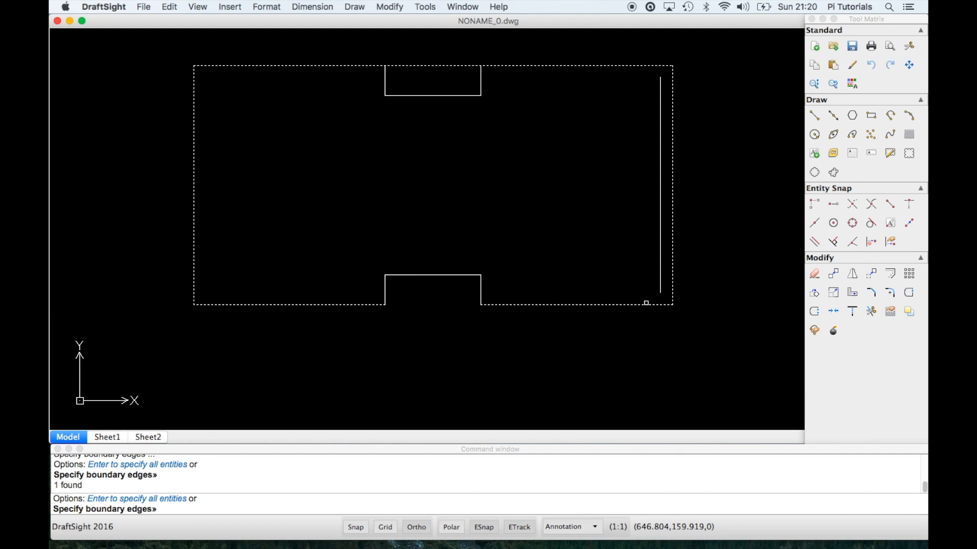
key("Return")
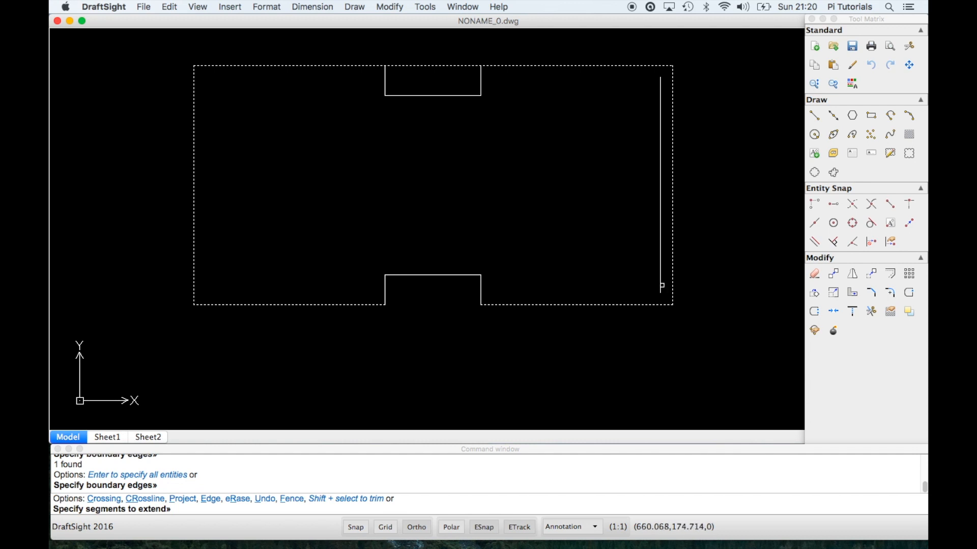
left_click(660, 284)
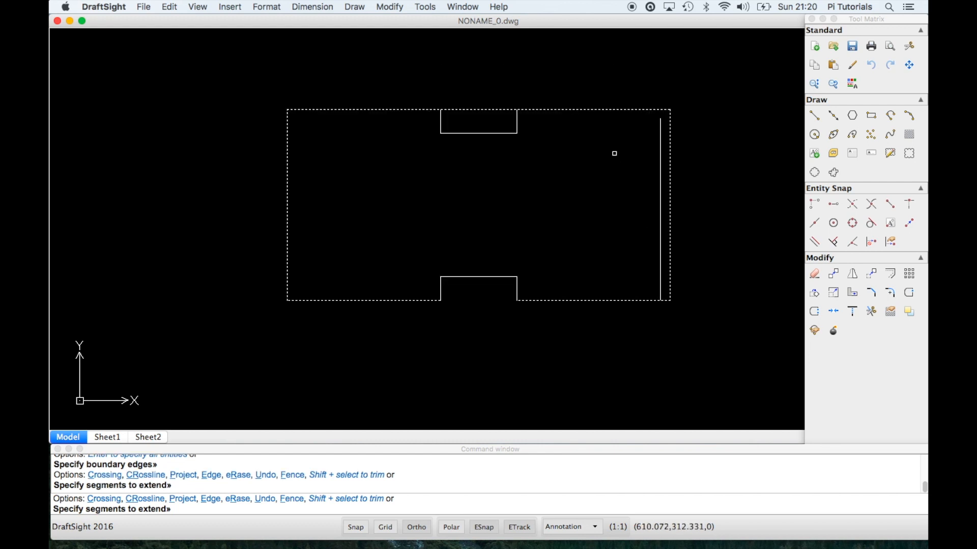
scroll(648, 131, "down", 1)
scroll(648, 134, "up", 1)
scroll(648, 134, "up", 1)
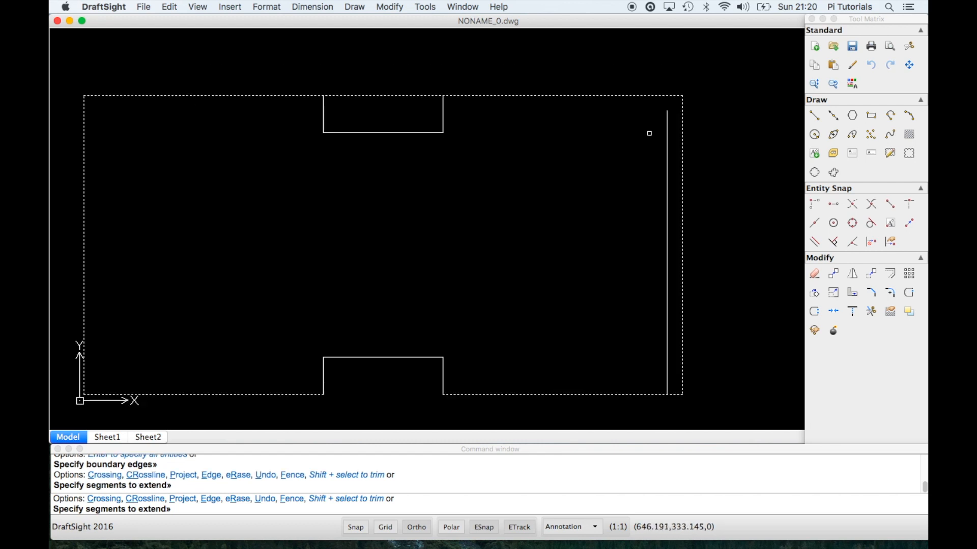
left_click(665, 120)
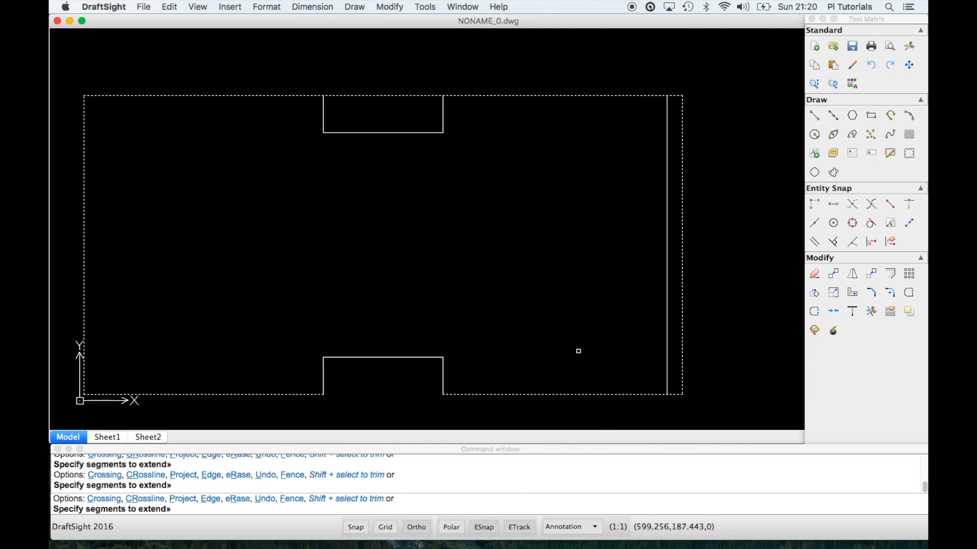
key("Return")
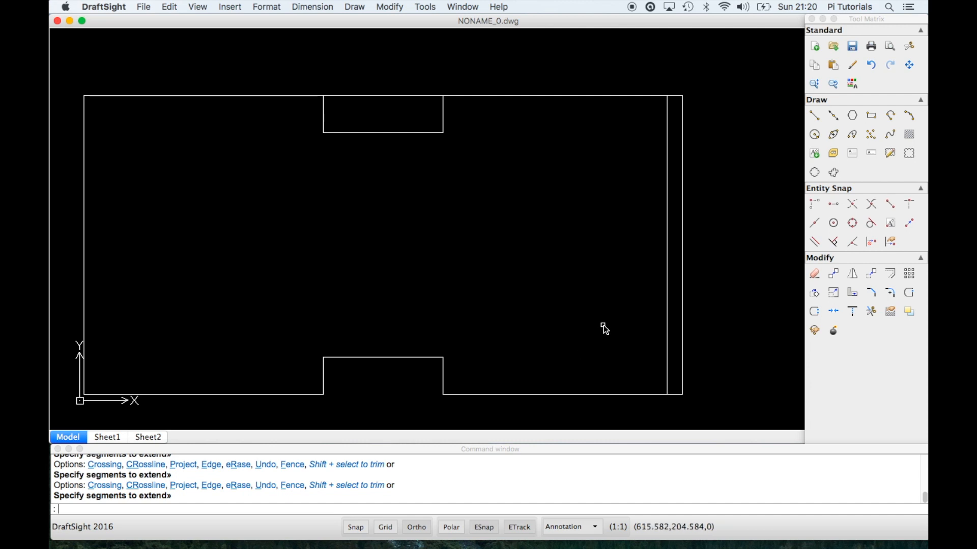
Step: Offset the inner vertical line by 80 toward the inside of the outline, away from its right edge
scroll(603, 330, "up", 1)
scroll(603, 330, "down", 1)
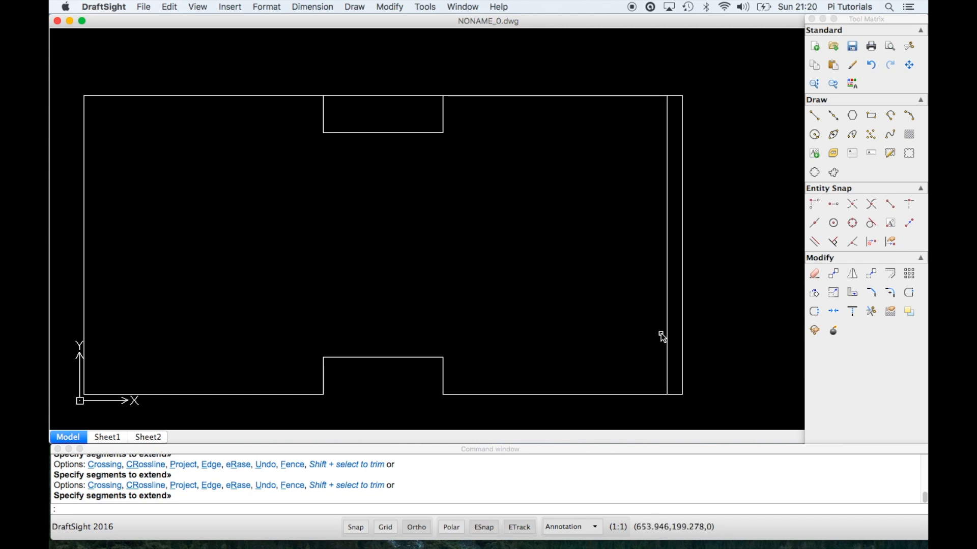
key("Return")
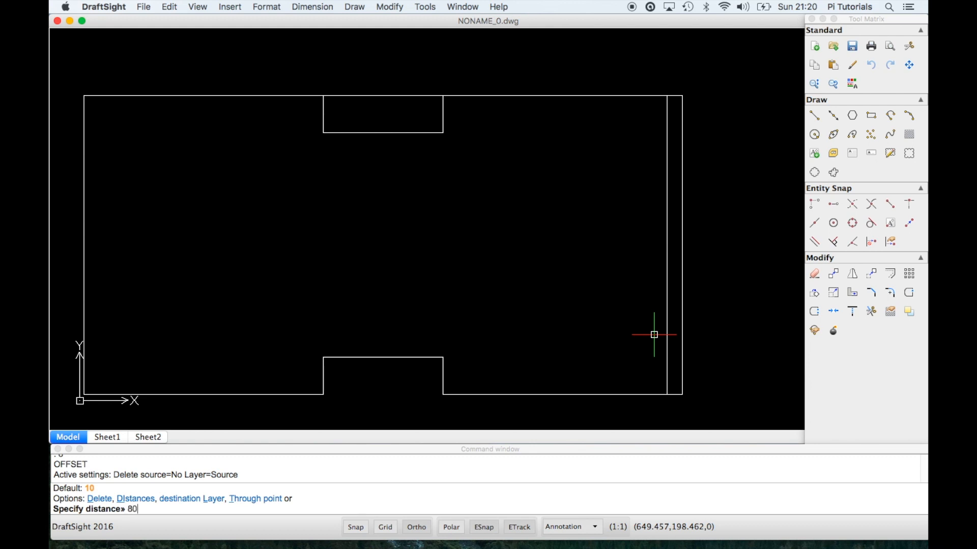
key("Return")
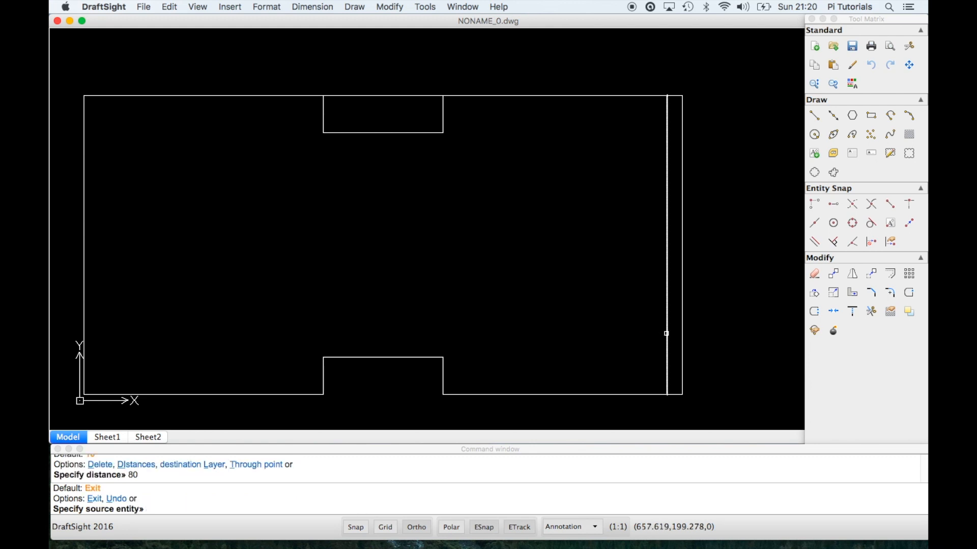
left_click(666, 334)
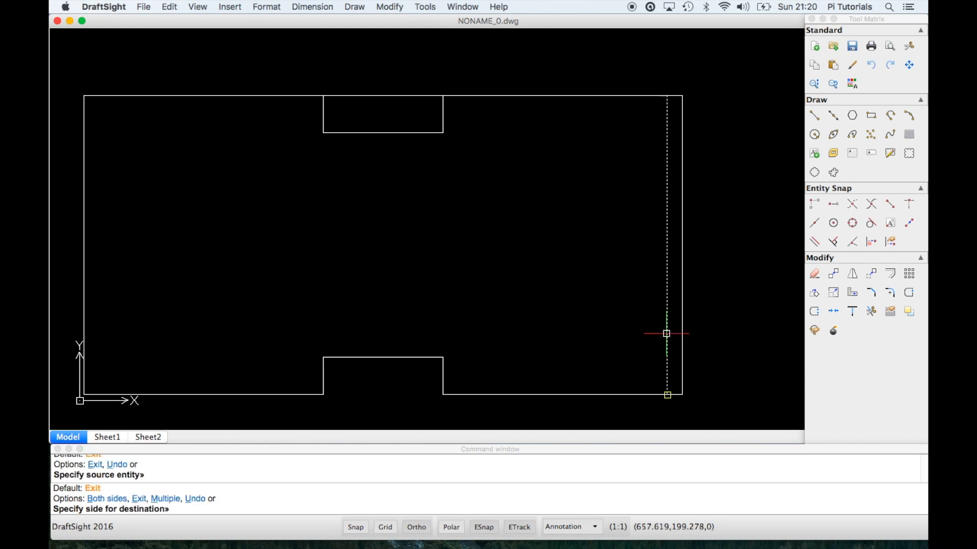
left_click(615, 333)
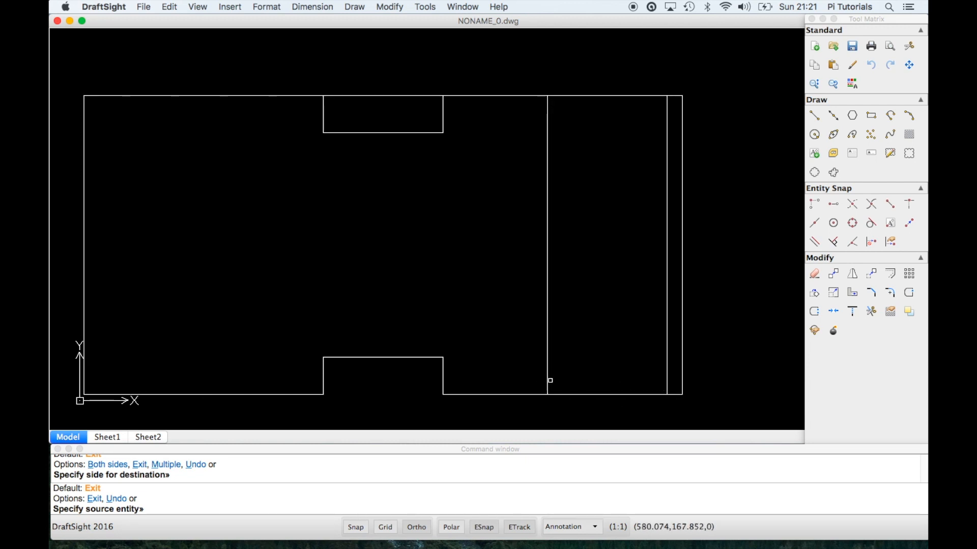
key("Return")
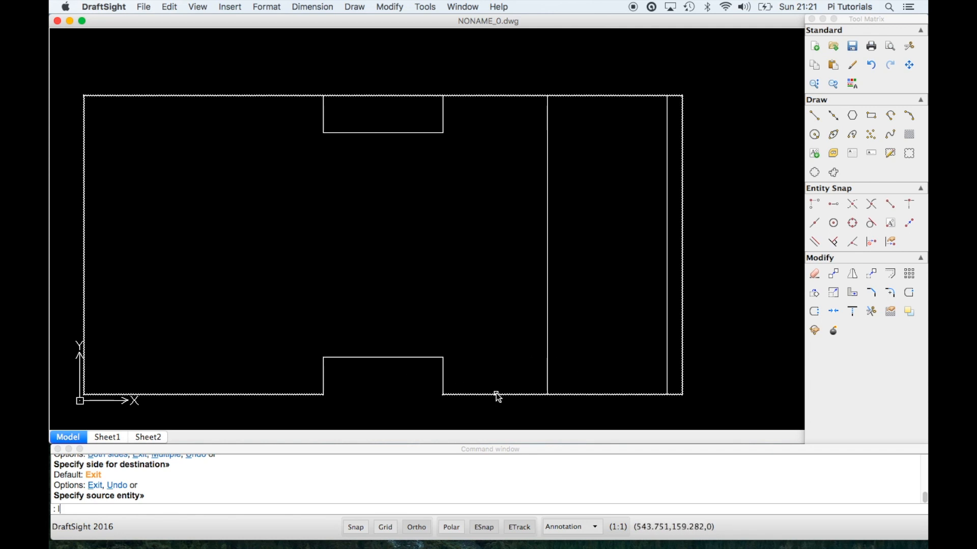
key("Escape")
Step: Draw a horizontal line from the bottom notch's upper-right corner to a point beyond the outline's right edge
type("l")
key("Return")
left_click(444, 358)
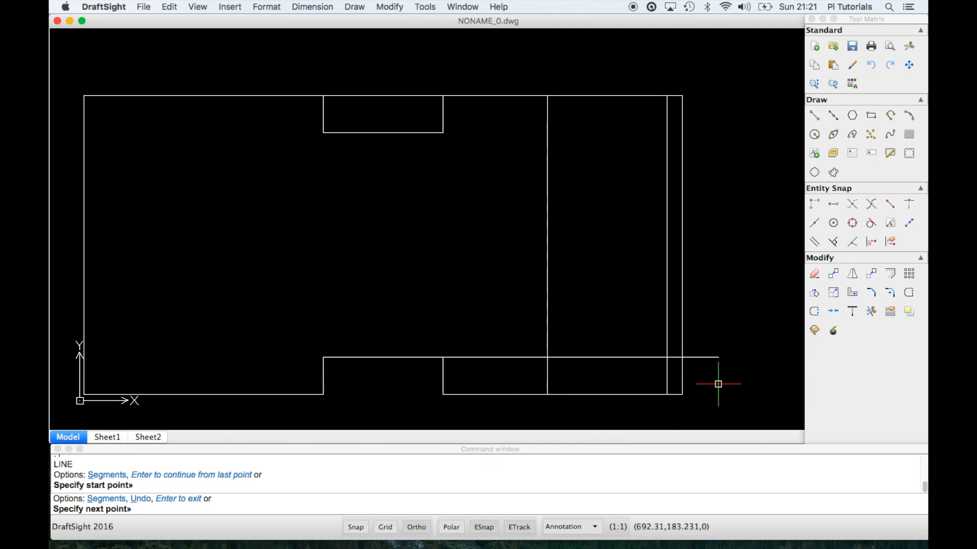
left_click(741, 374)
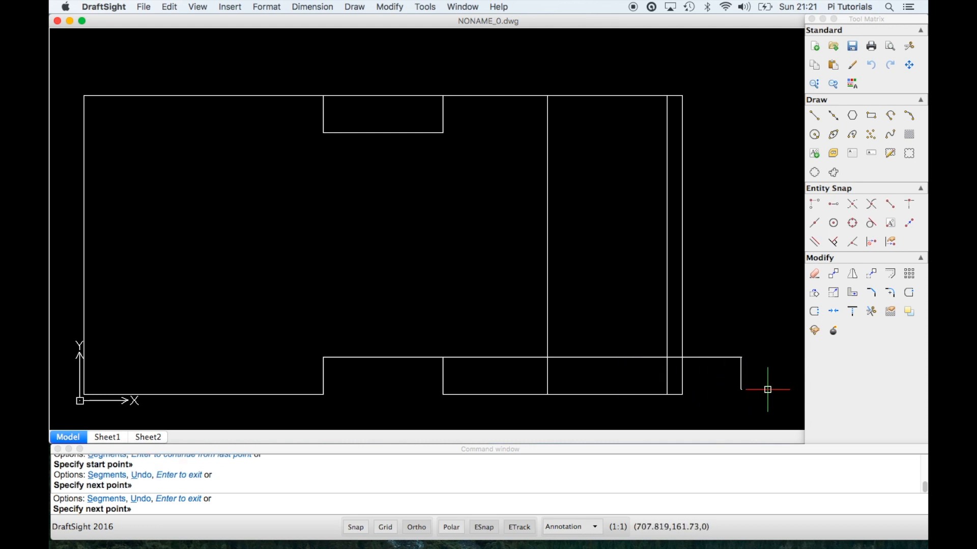
key("Return")
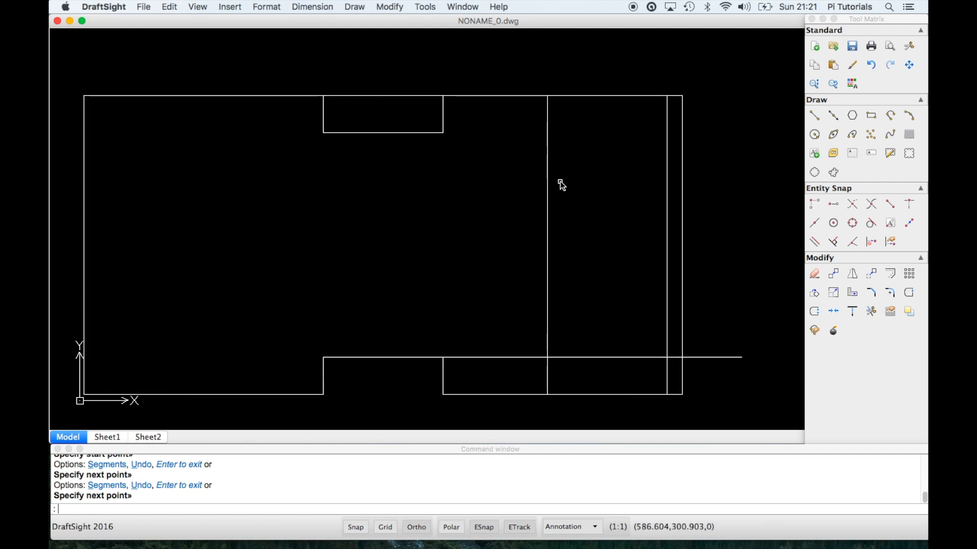
Step: Draw a horizontal line from the top notch's lower-right corner to a point beyond the outline's right edge
key("Return")
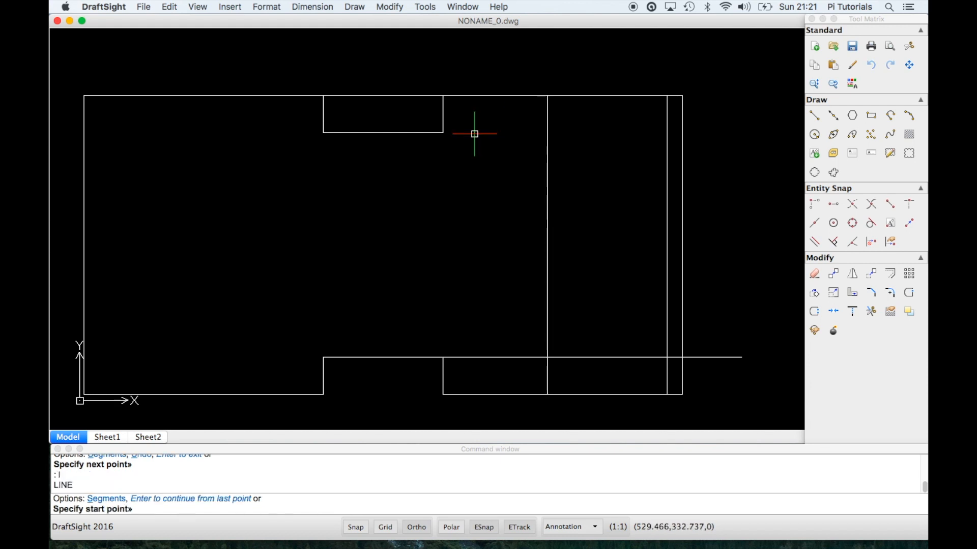
left_click(443, 132)
left_click(763, 163)
key("Return")
Step: Trim away the middle portions of both inner vertical lines, using the two long horizontal lines as cutting edges
type("tr")
key("Return")
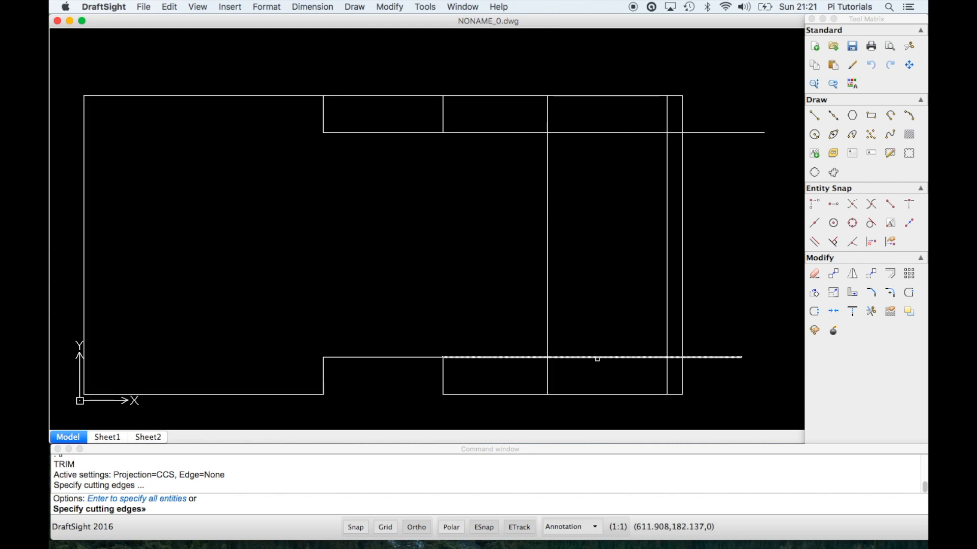
left_click(597, 358)
left_click(586, 132)
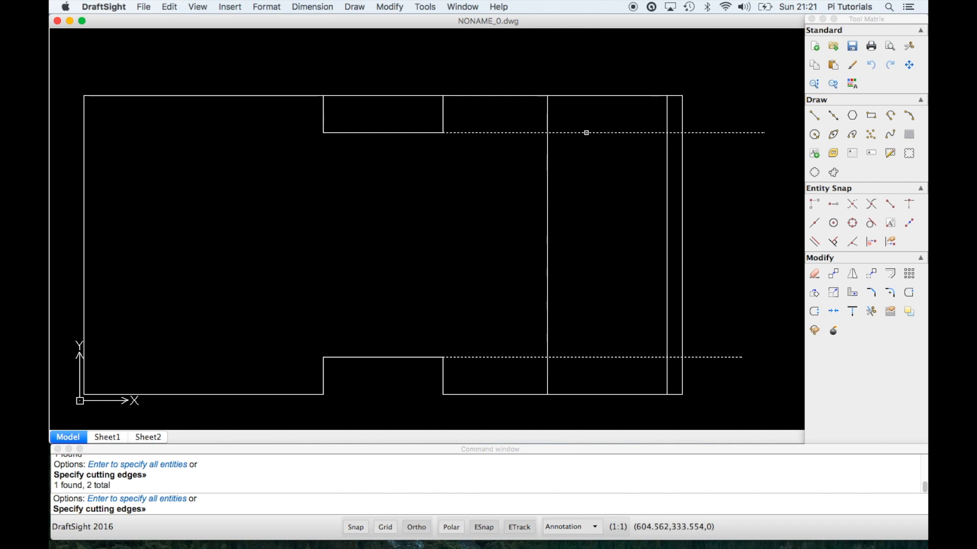
key("Return")
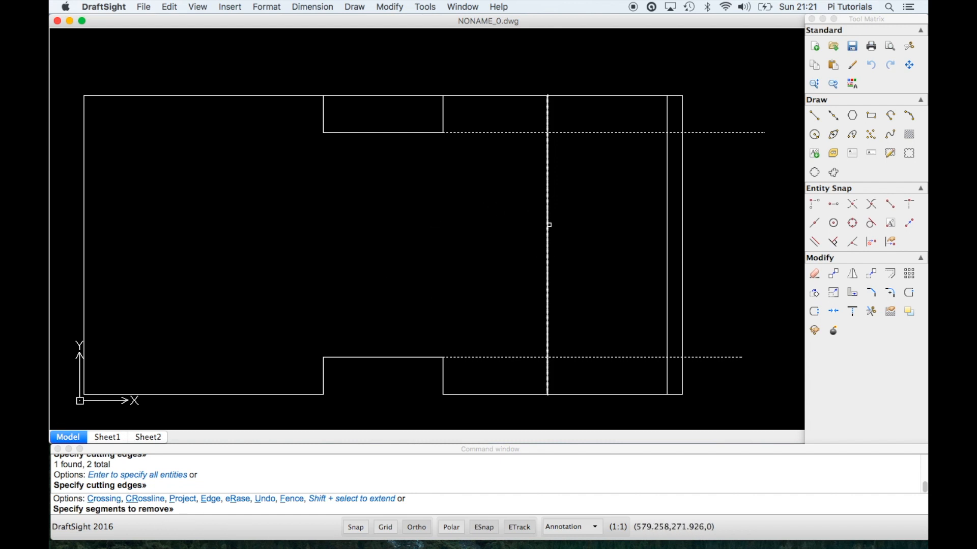
left_click(547, 224)
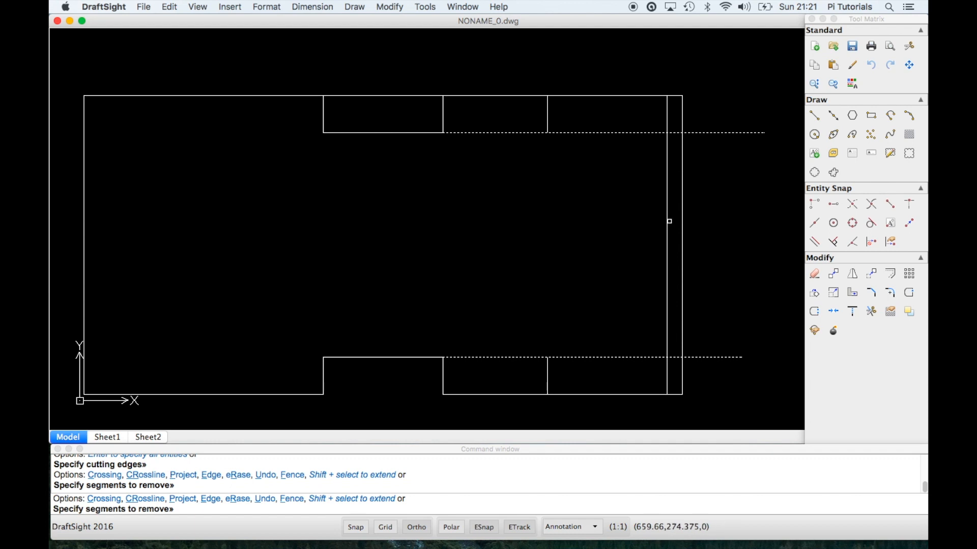
left_click(667, 222)
key("Return")
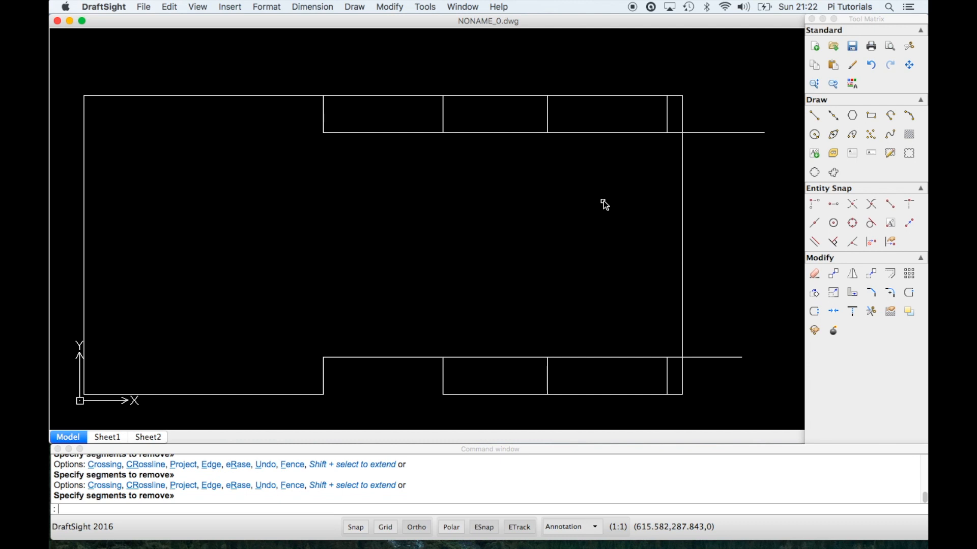
Step: Trim both horizontal lines to the span between the short vertical stubs, using all four stubs as cutting edges
key("Return")
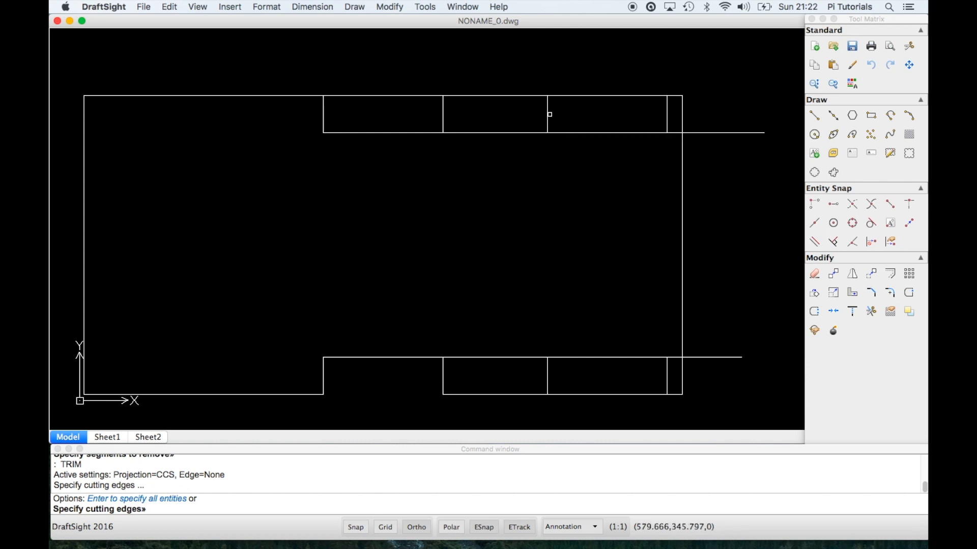
left_click(547, 112)
left_click(666, 113)
left_click(667, 379)
left_click(547, 379)
key("Return")
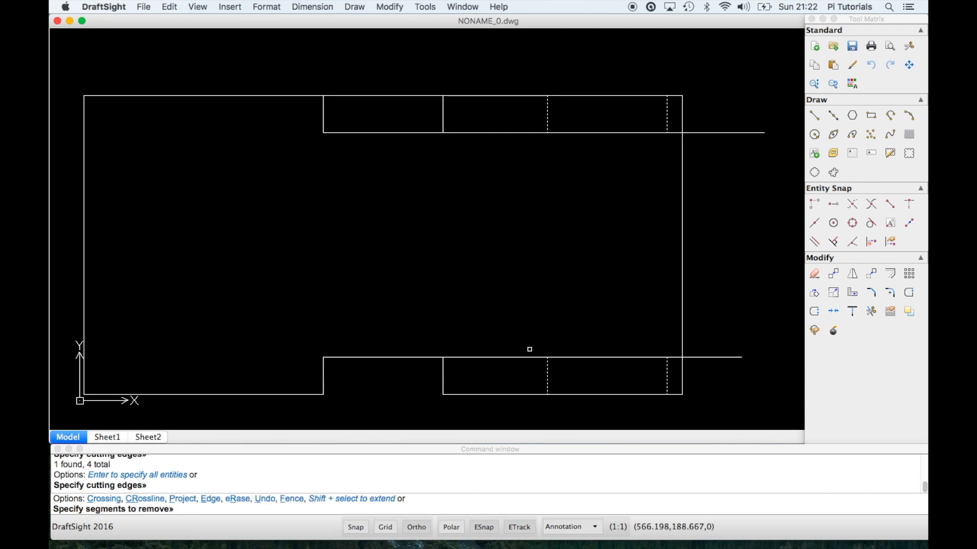
left_click(507, 359)
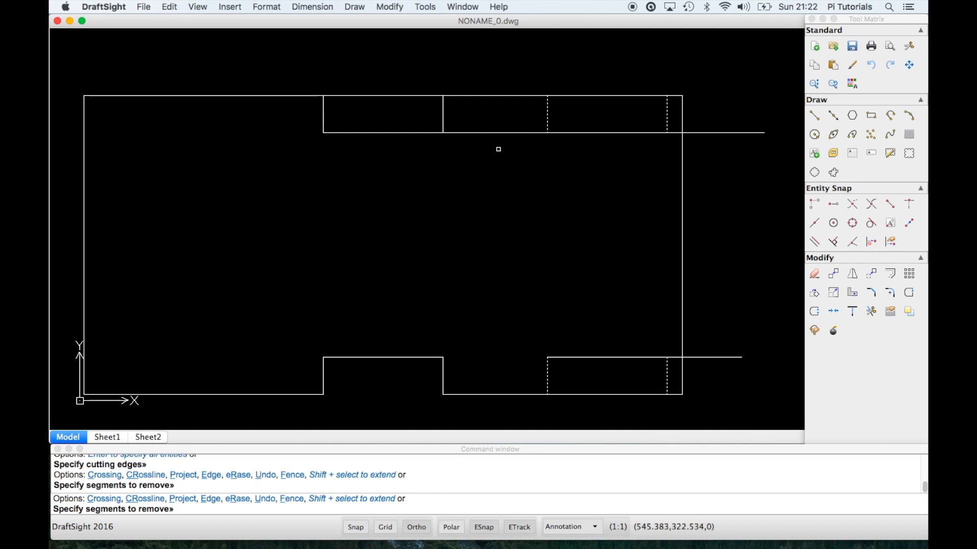
left_click(507, 133)
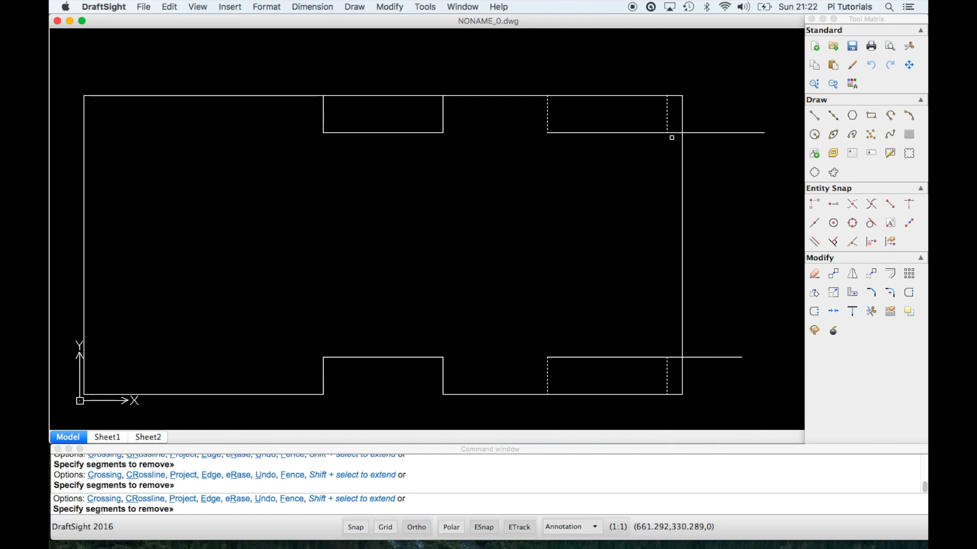
left_click(672, 134)
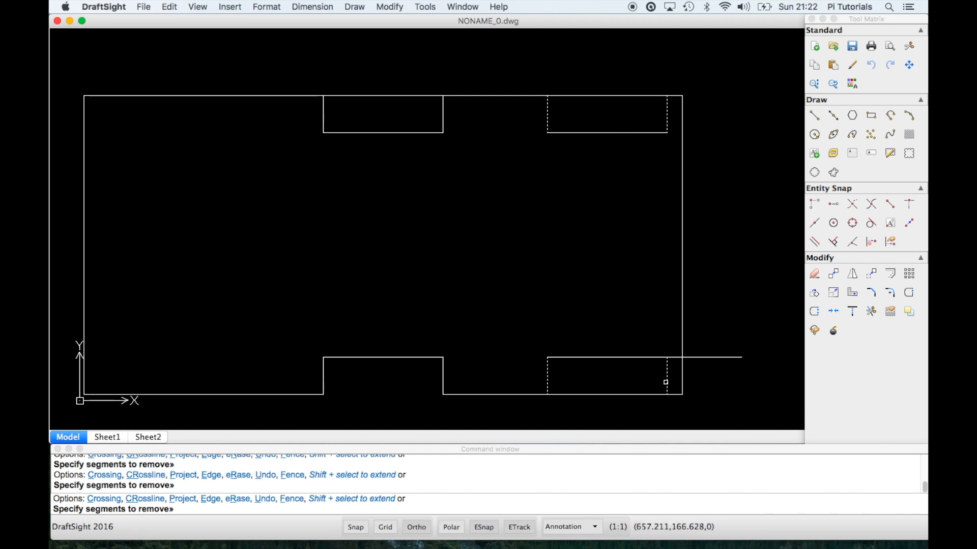
left_click(673, 357)
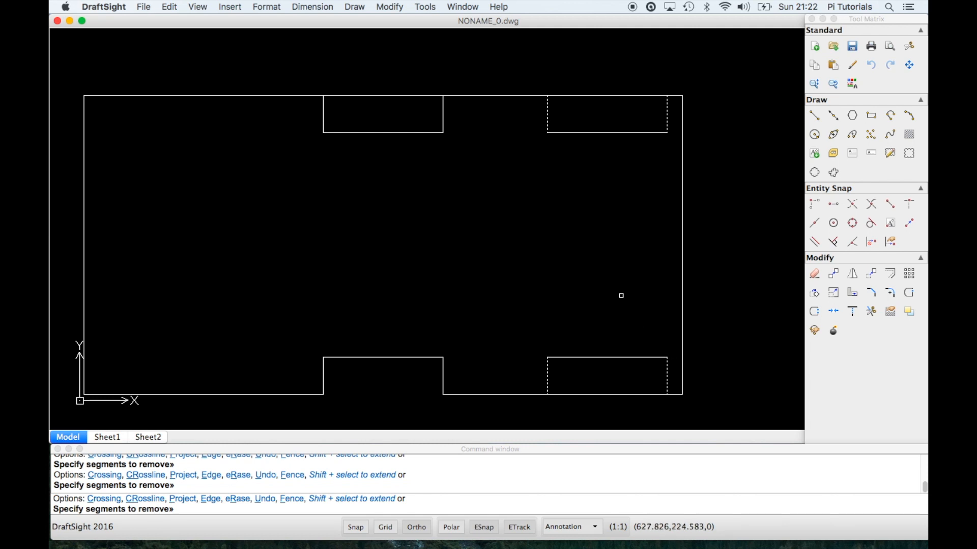
key("Return")
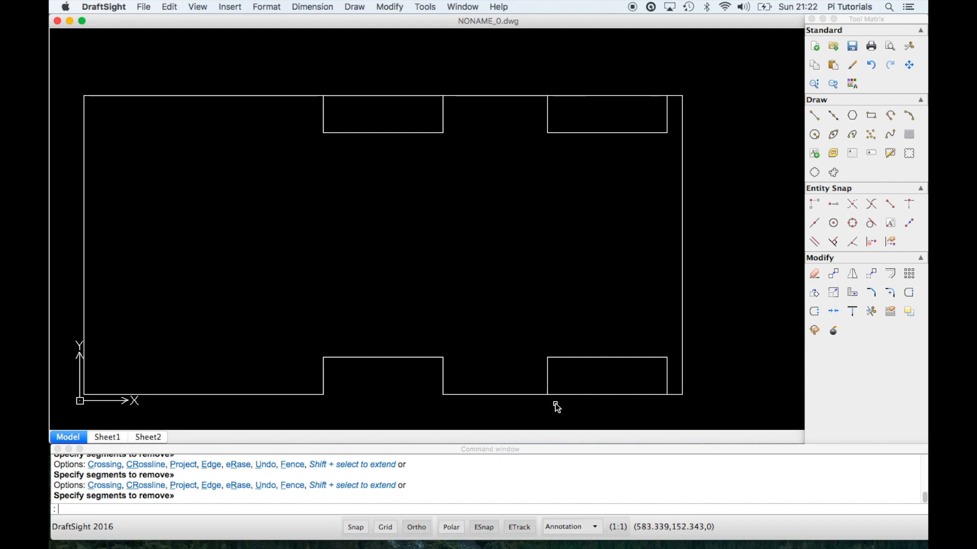
Step: Trim the outline's top and bottom edges across the right-hand pair of notches, using the four short vertical notch sides as cutting edges
type("tr")
key("Return")
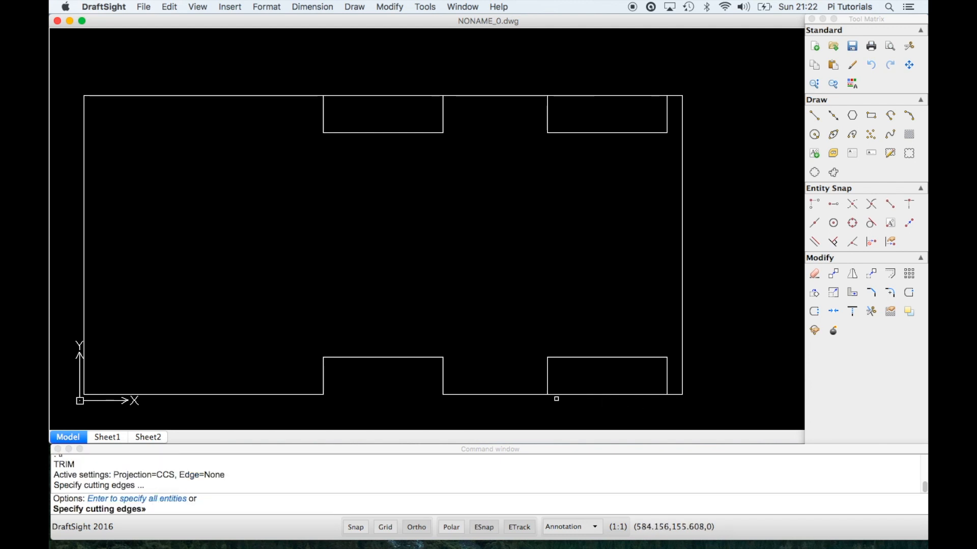
left_click(548, 378)
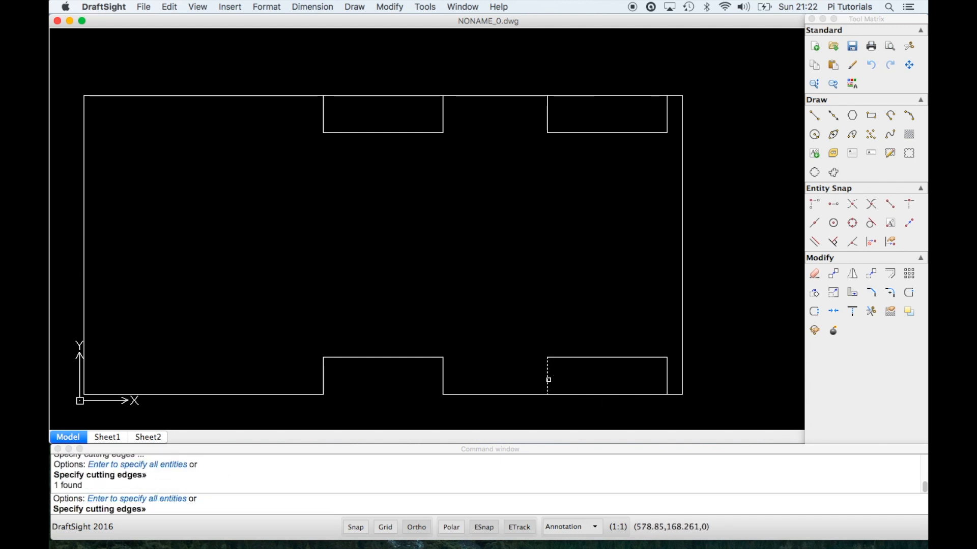
left_click(664, 379)
scroll(610, 203, "down", 1)
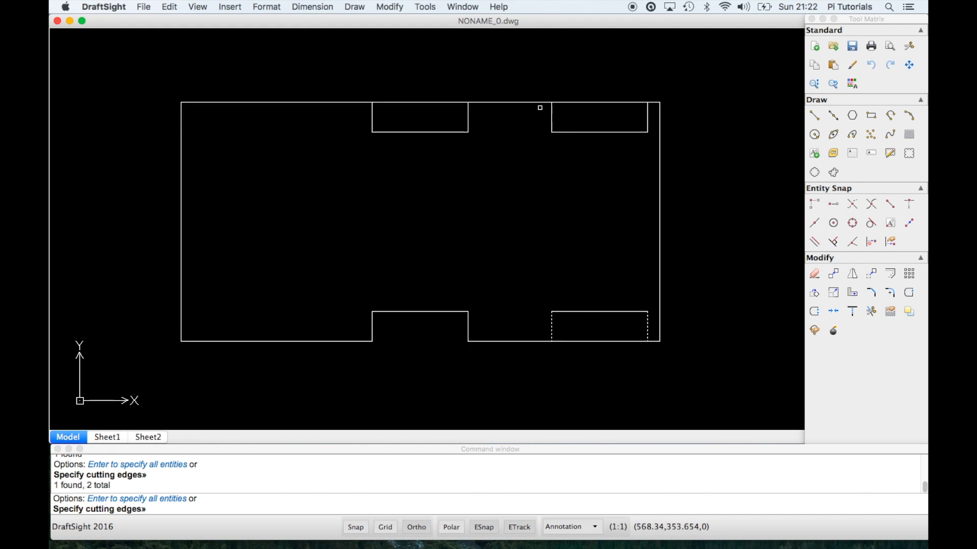
left_click(551, 109)
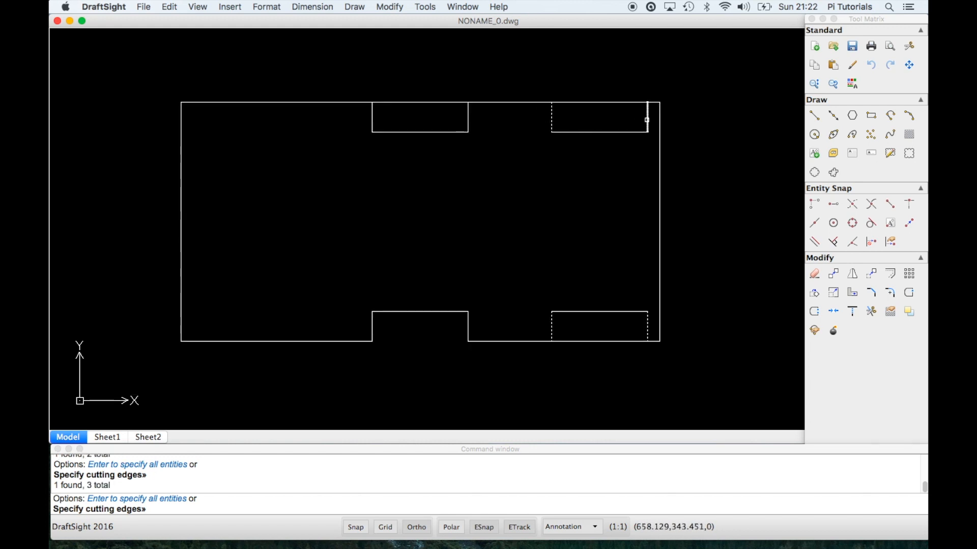
left_click(647, 117)
key("Return")
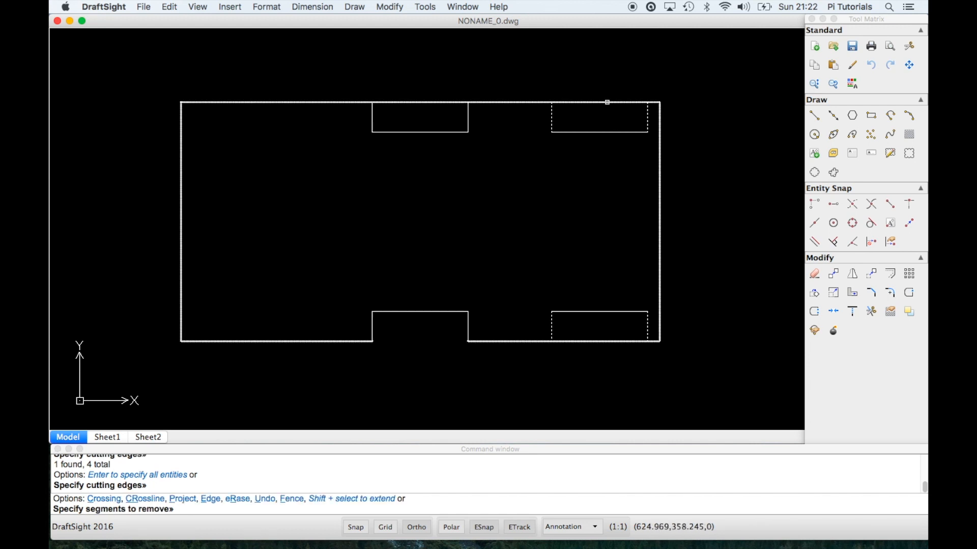
left_click(607, 102)
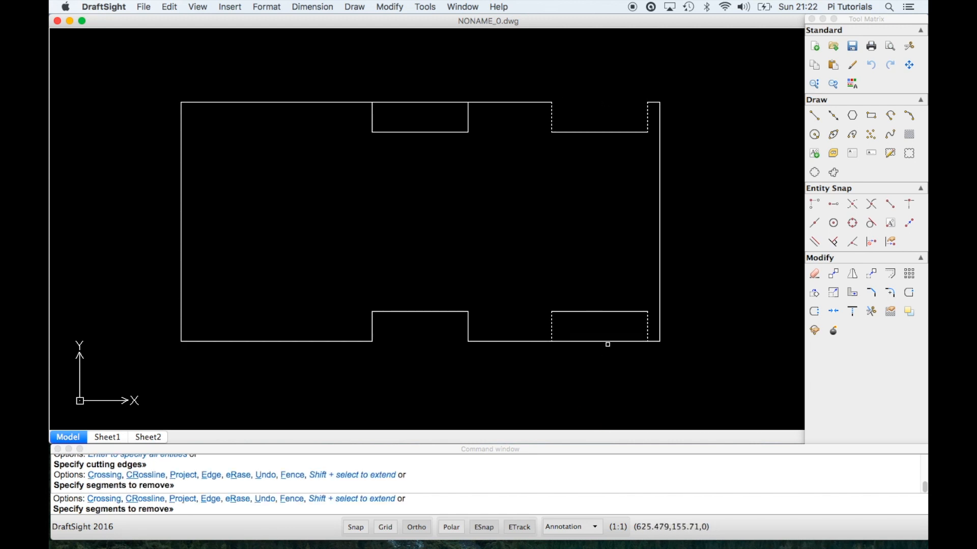
left_click(609, 342)
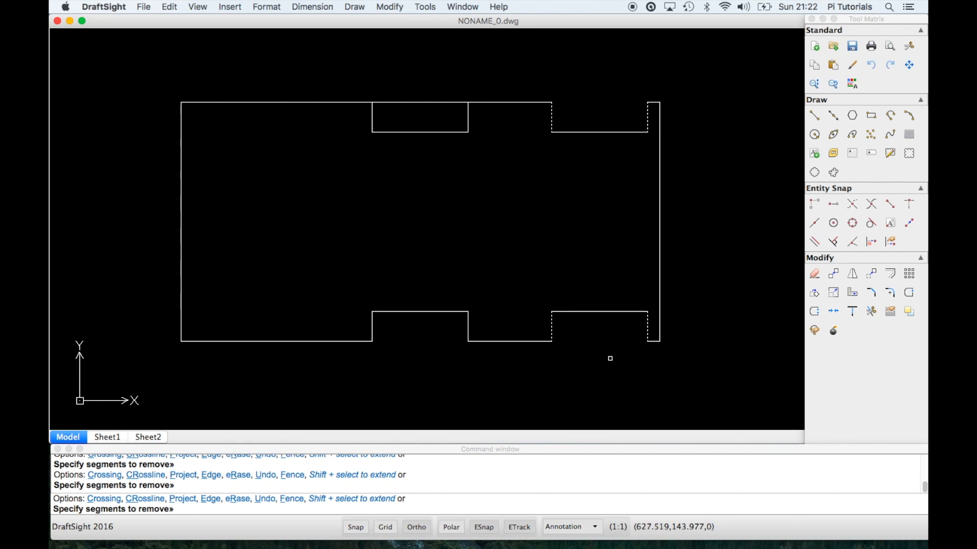
key("Return")
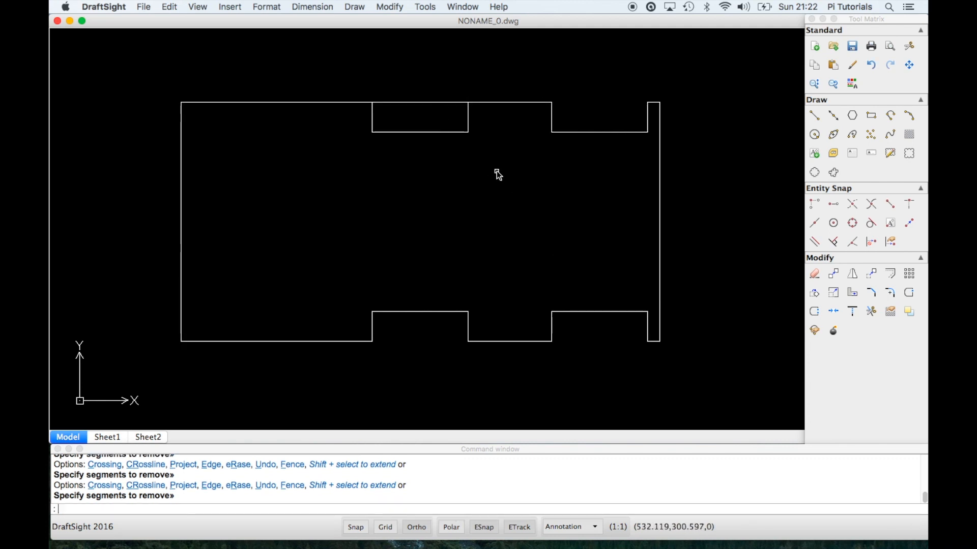
Step: Trim the outline's top edge across the left-hand top notch, using the notch rectangle as the cutting edge
key("Return")
left_click(467, 117)
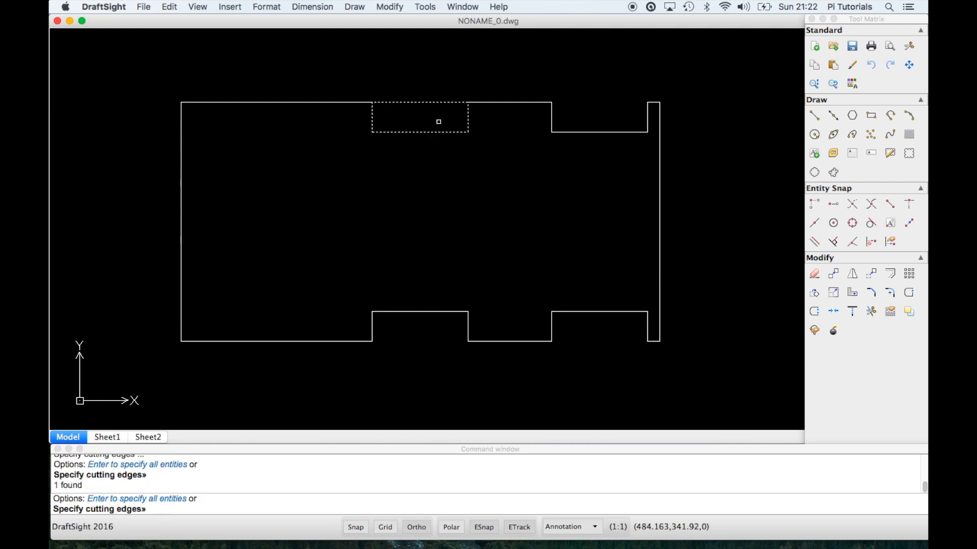
key("Return")
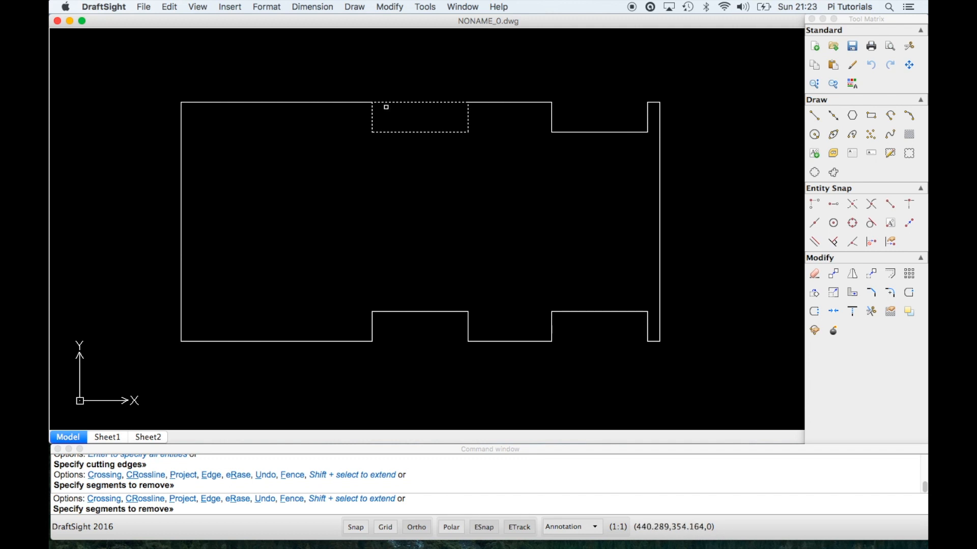
left_click(438, 103)
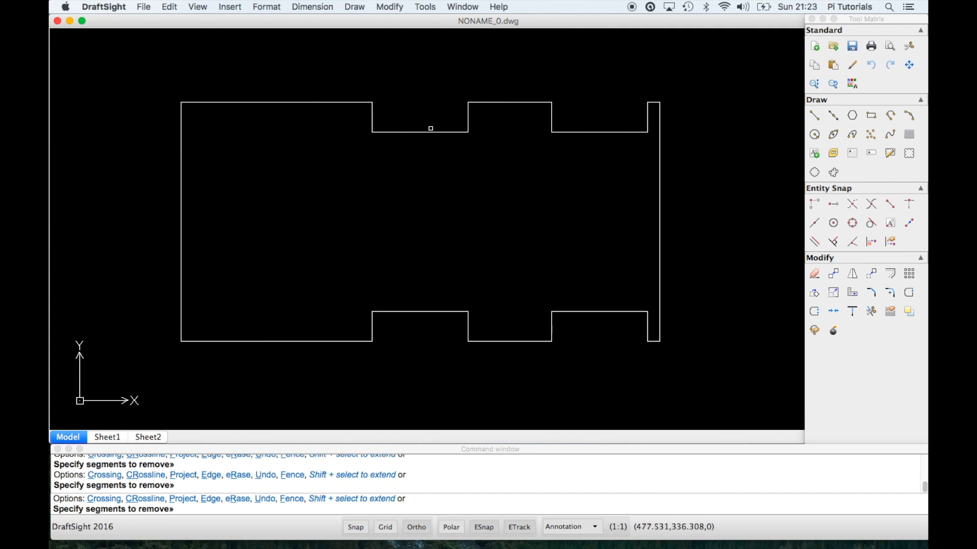
key("Return")
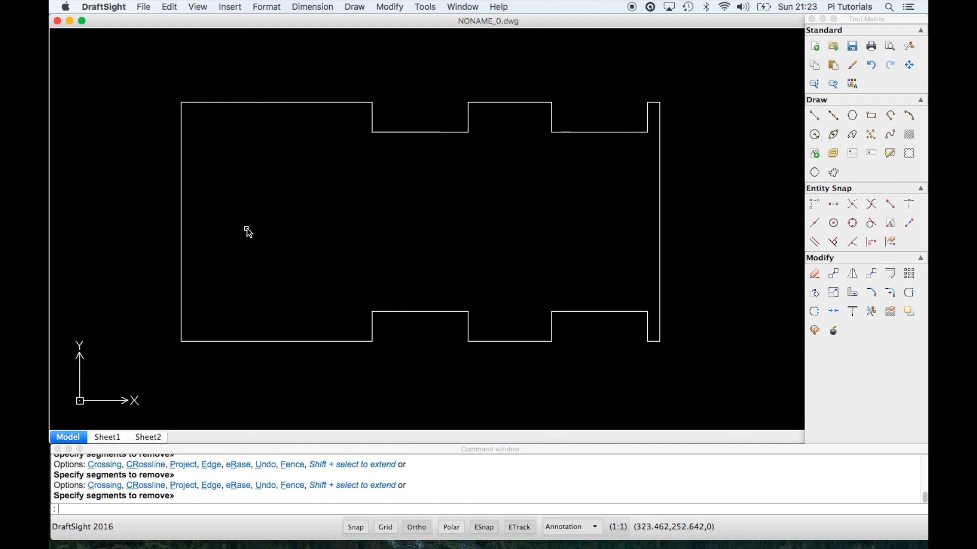
Step: Draw a horizontal centre line from the midpoint of the outline's left edge to a point beyond its right edge
type("l")
key("Return")
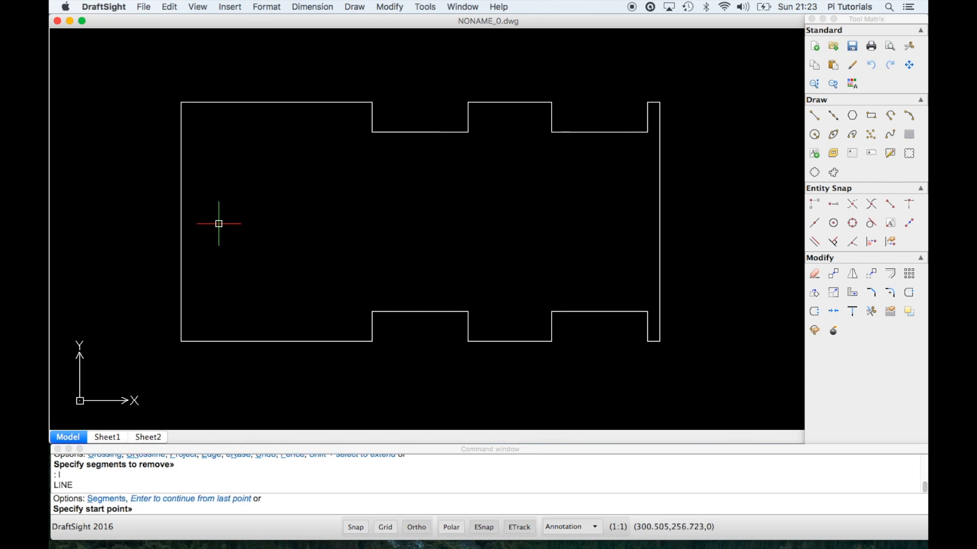
left_click(181, 222)
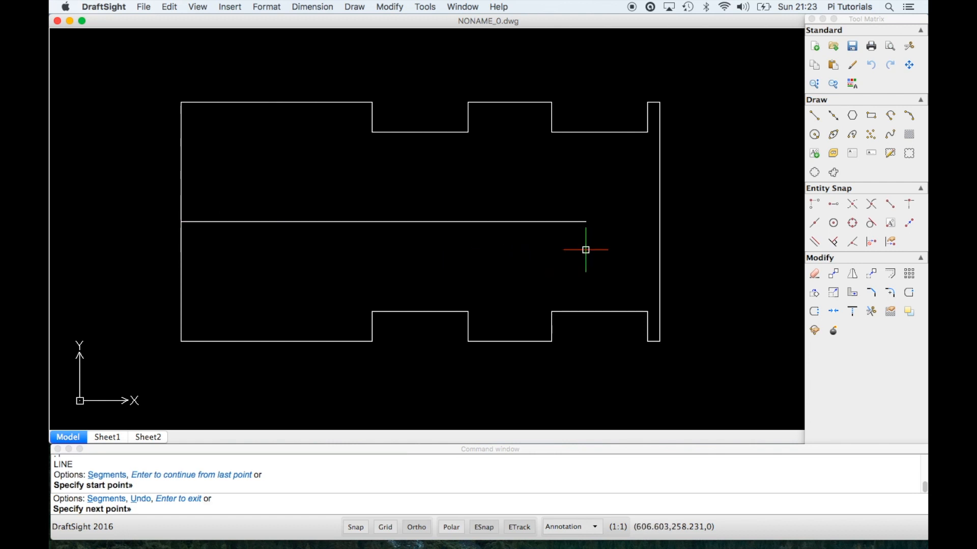
left_click(762, 271)
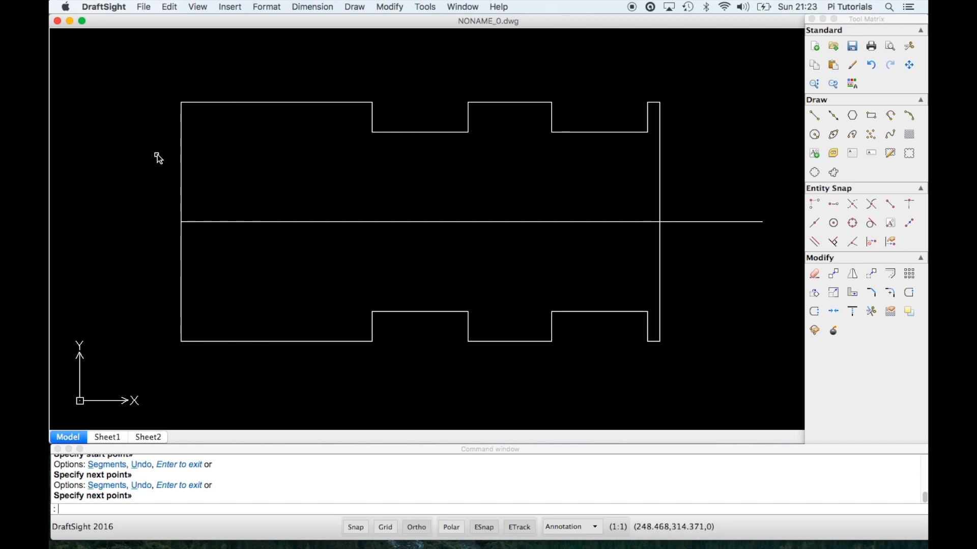
Step: Draw a vertical line just left of the outline, running from above its top edge to below its bottom edge
key("Return")
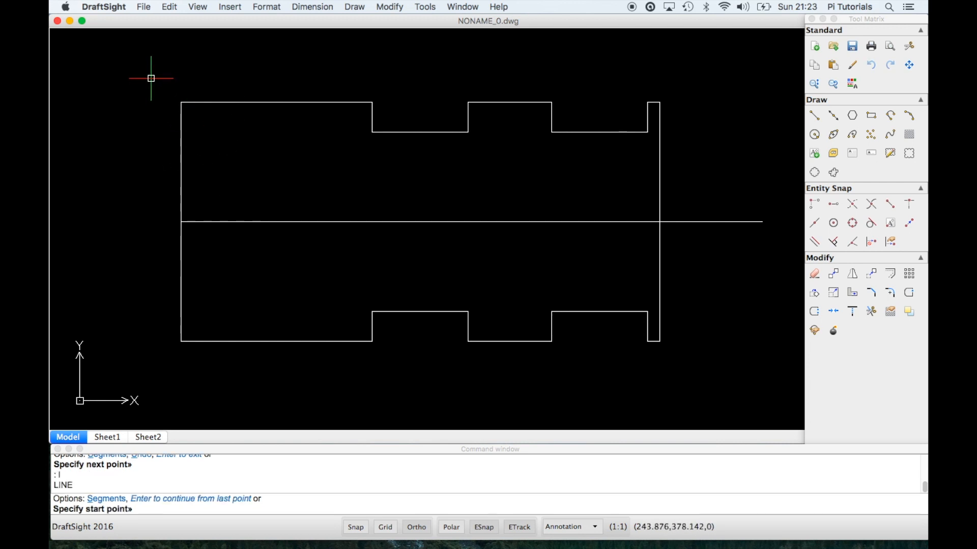
left_click(151, 71)
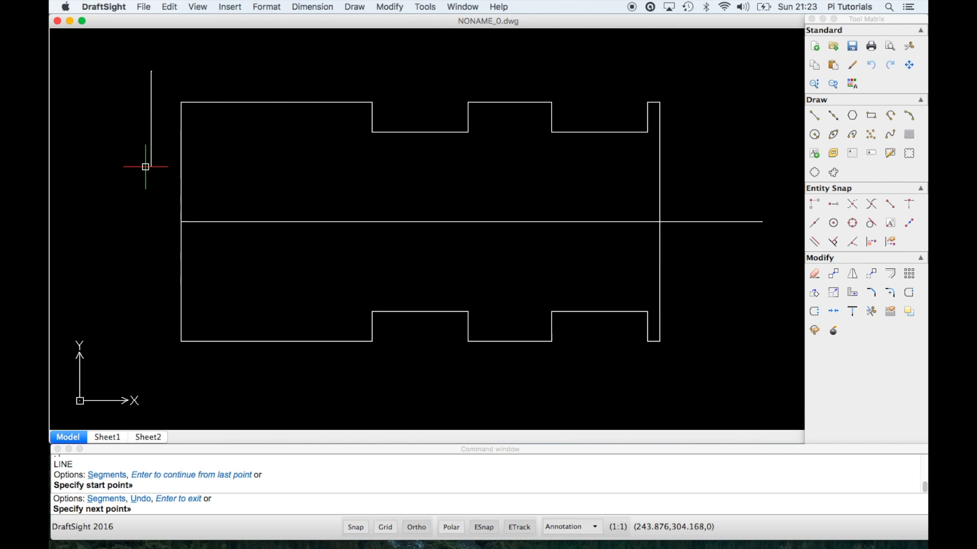
left_click(181, 386)
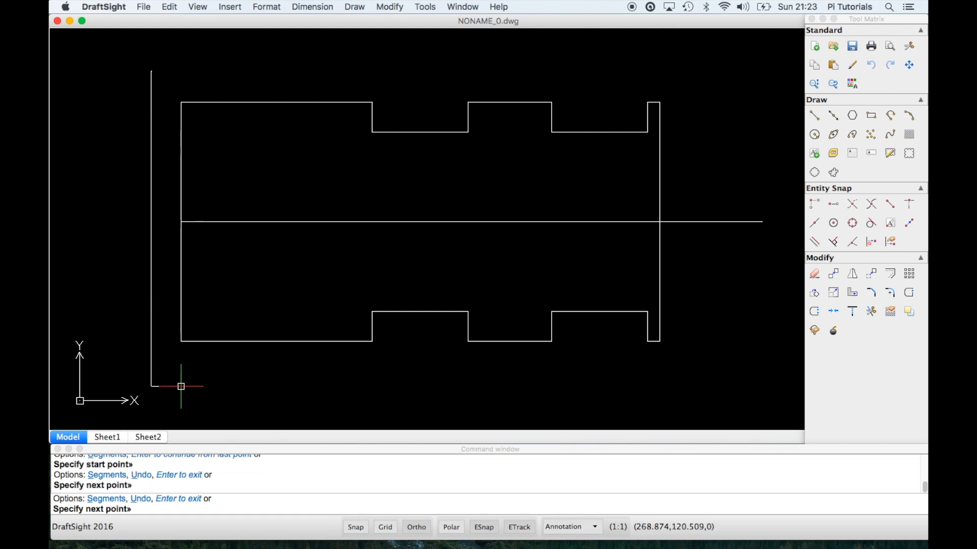
key("Return")
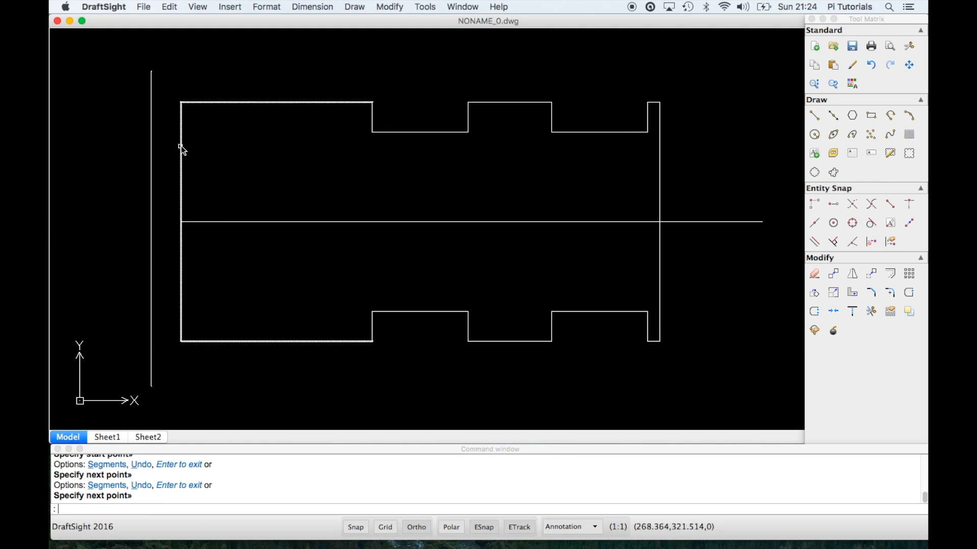
Step: Move the loose vertical line by its midpoint onto the centre line's start point on the outline's left edge
scroll(209, 114, "down", 1)
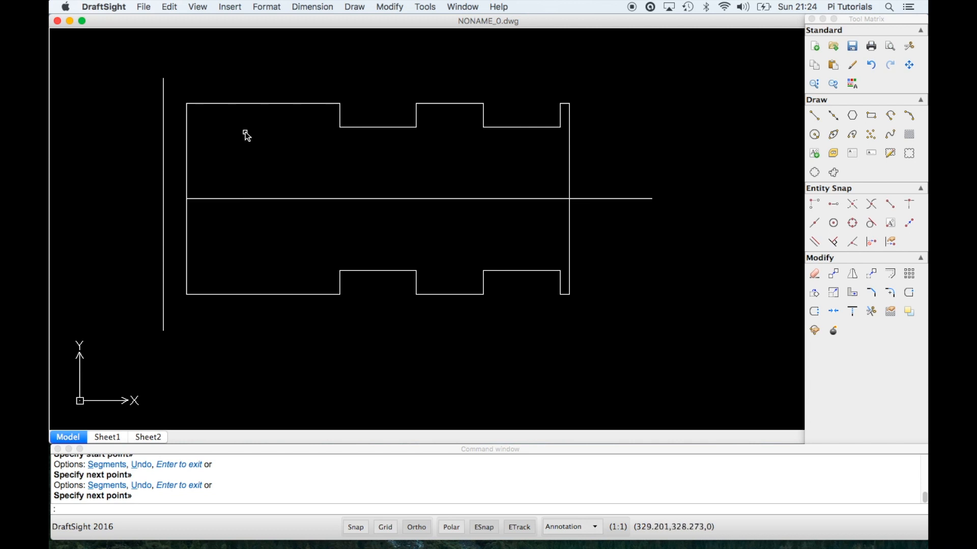
scroll(246, 124, "down", 1)
scroll(244, 121, "up", 2)
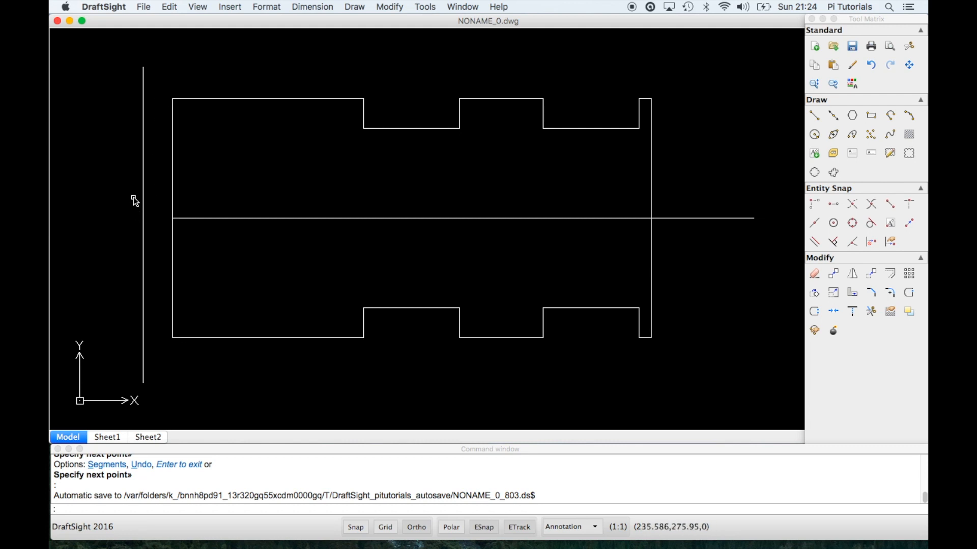
type("m")
key("Return")
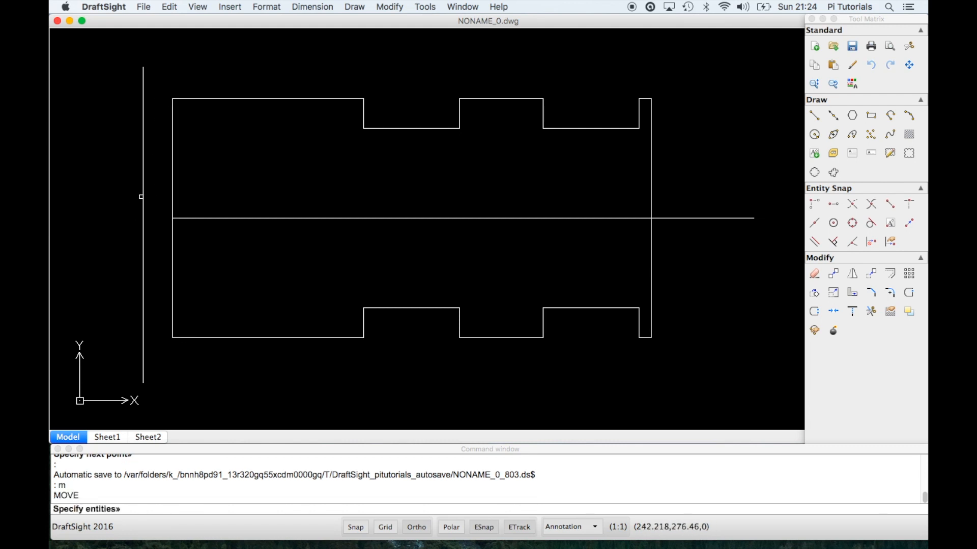
left_click(143, 197)
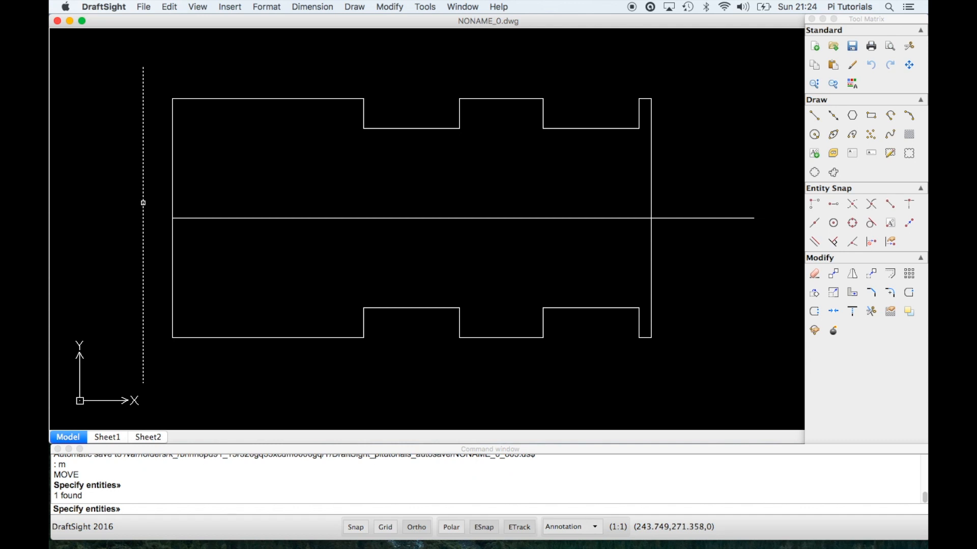
key("Return")
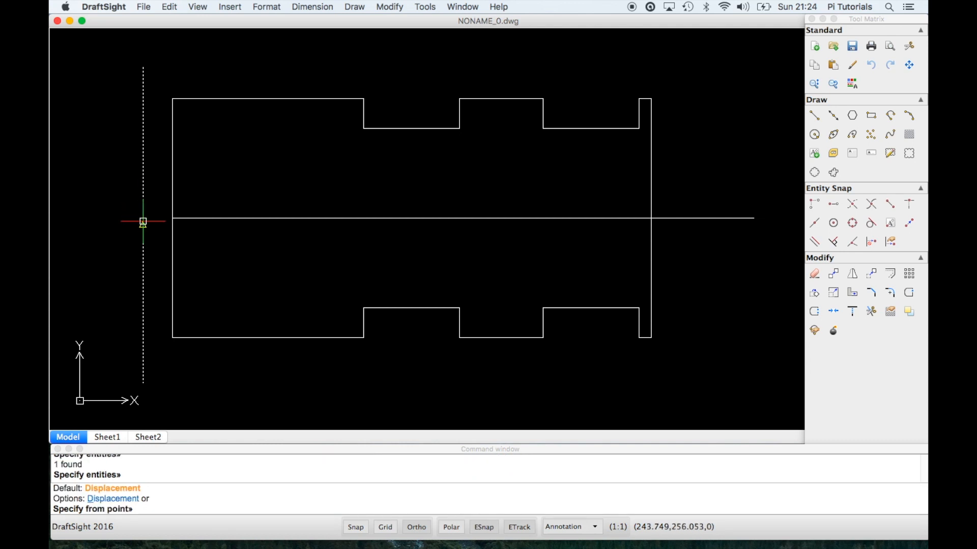
left_click(143, 224)
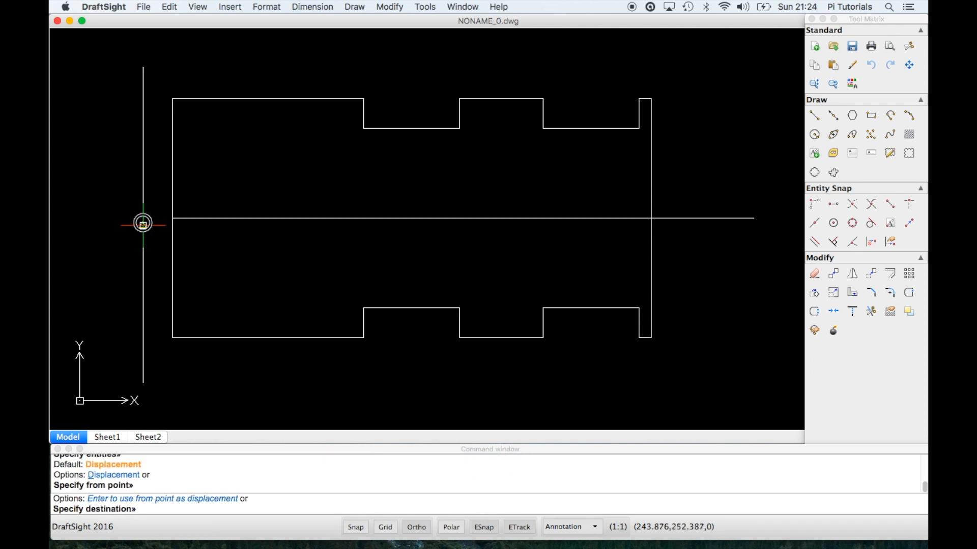
left_click(173, 218)
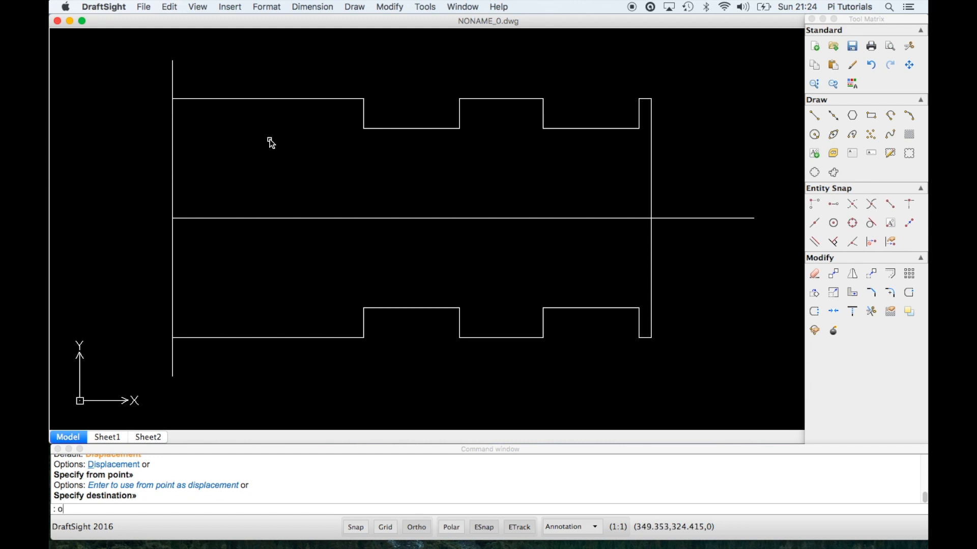
Step: Offset the long vertical line on the outline's left edge by 75 towards the inside of the outline
key("Return")
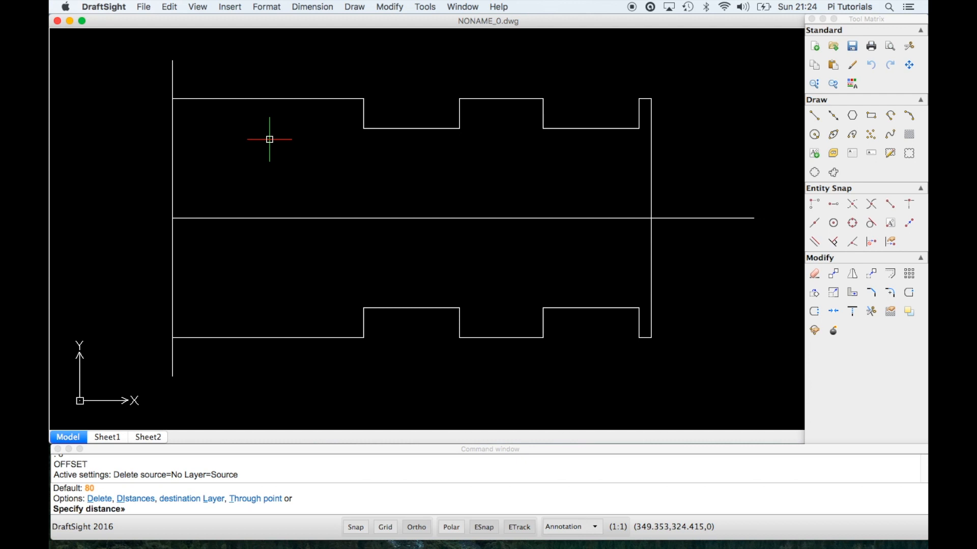
type("75")
key("Return")
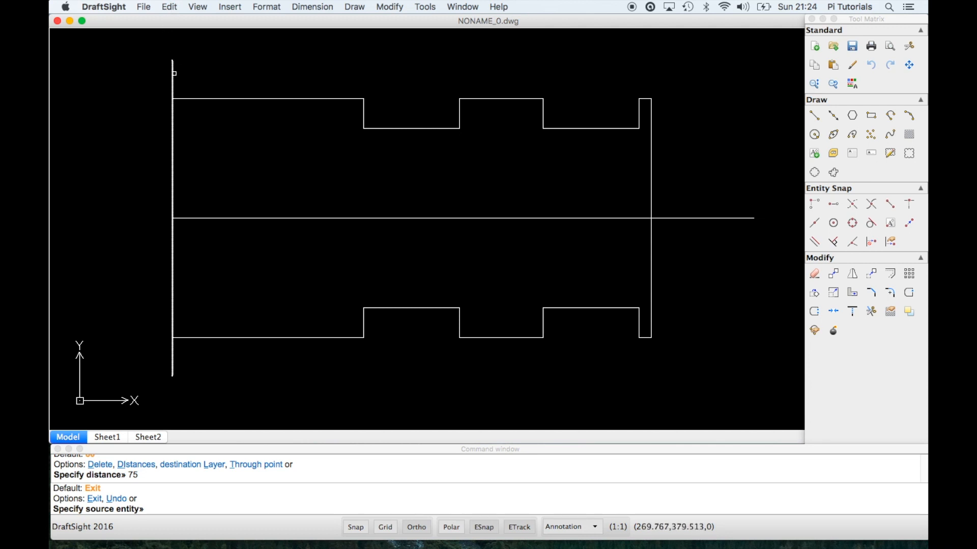
left_click(173, 71)
scroll(172, 73, "down", 1)
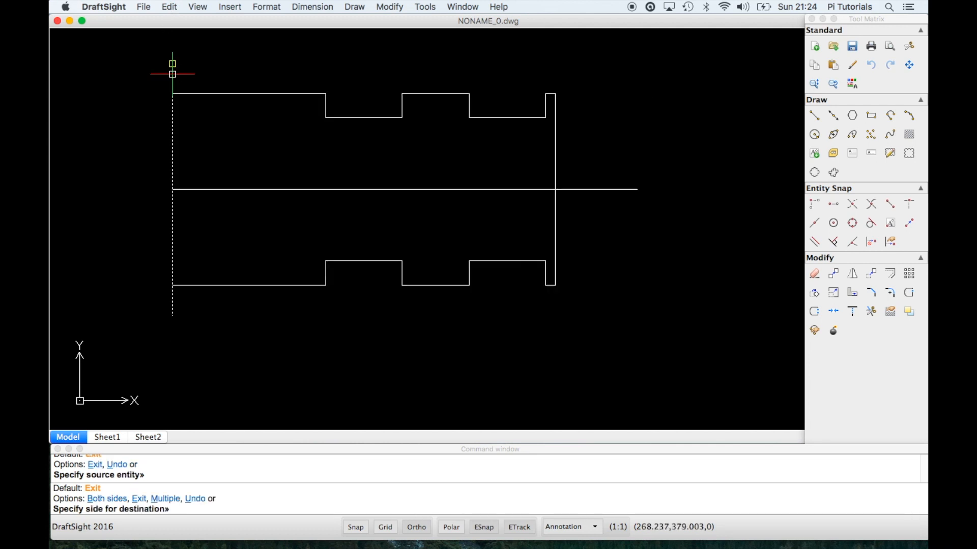
left_click(218, 71)
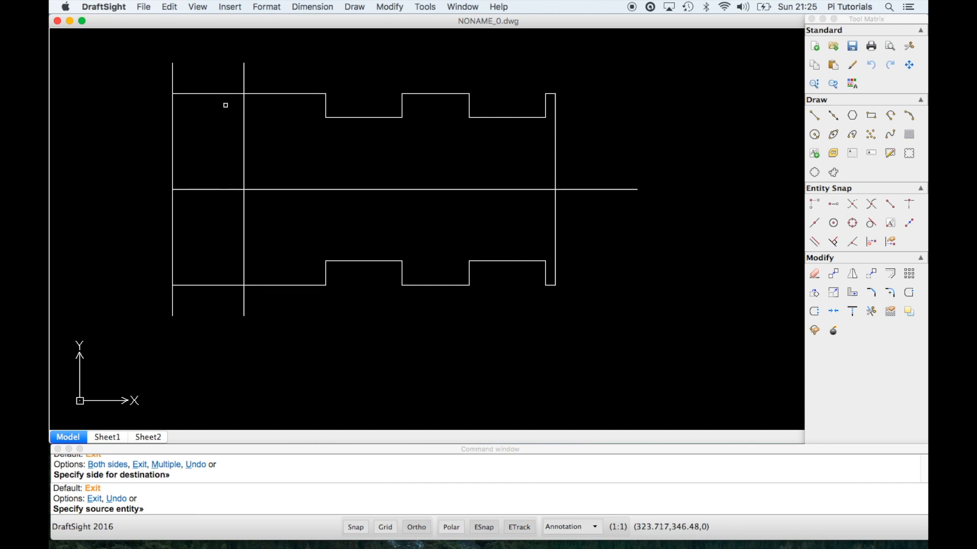
key("Return")
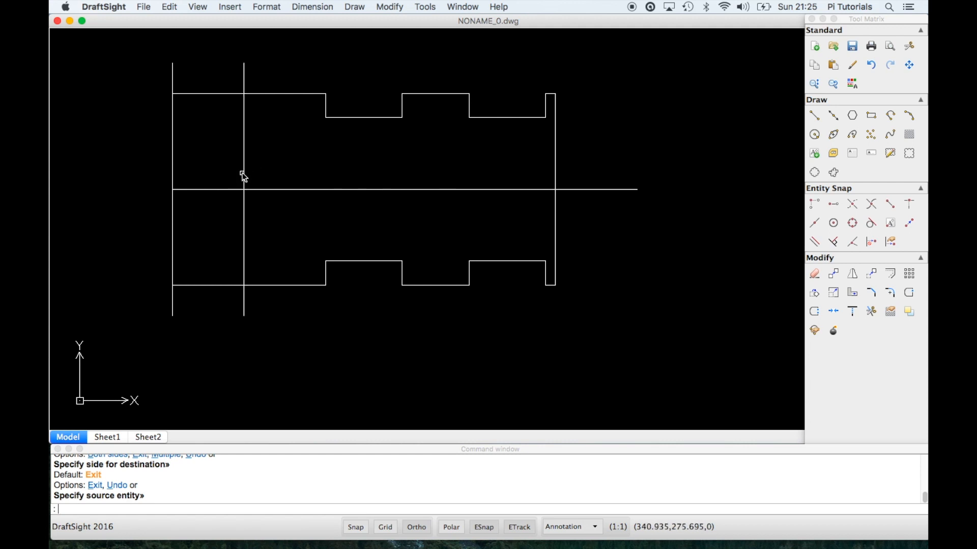
type("arc")
key("Return")
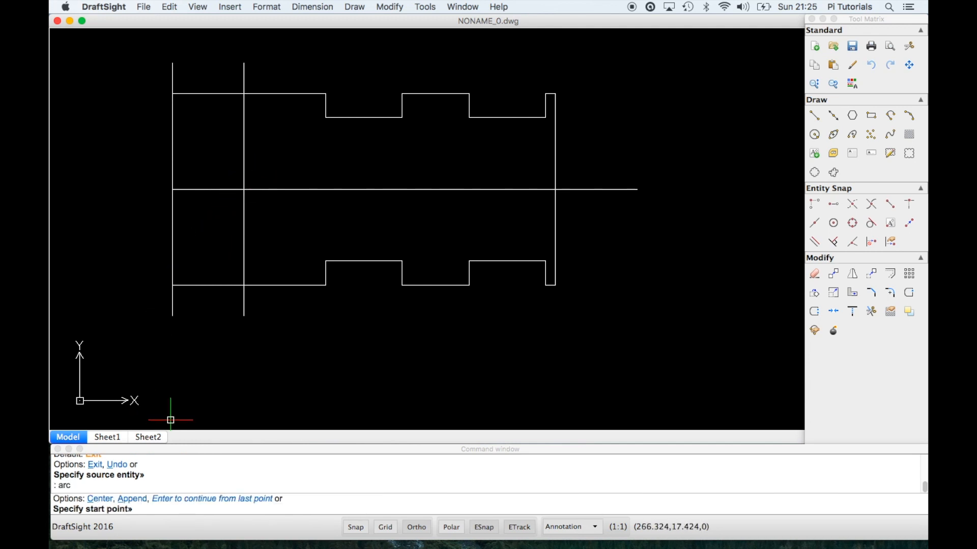
left_click(244, 189)
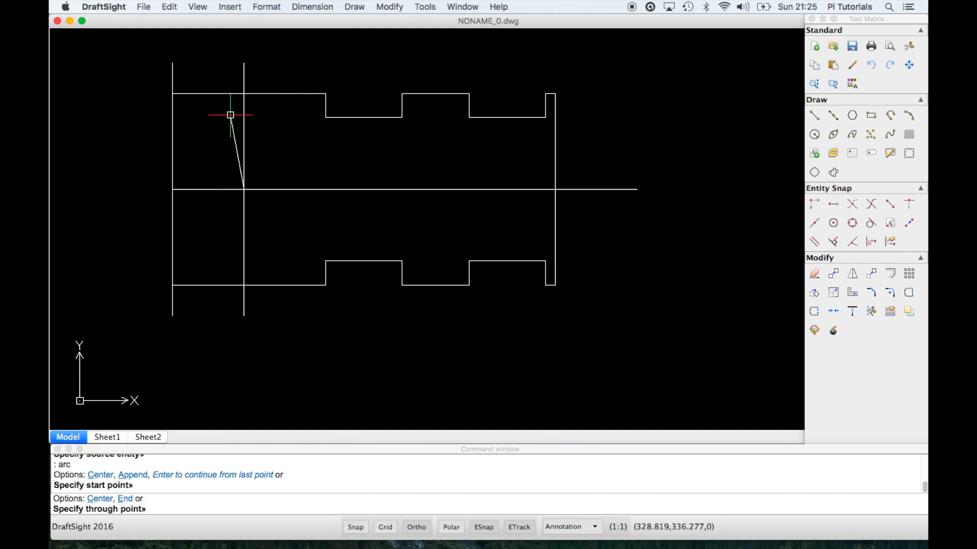
left_click(244, 93)
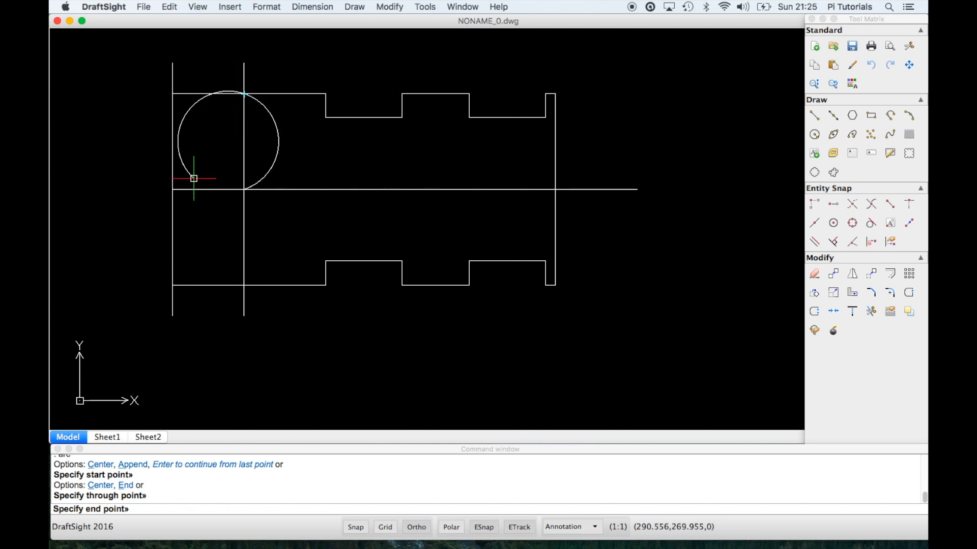
key("Escape")
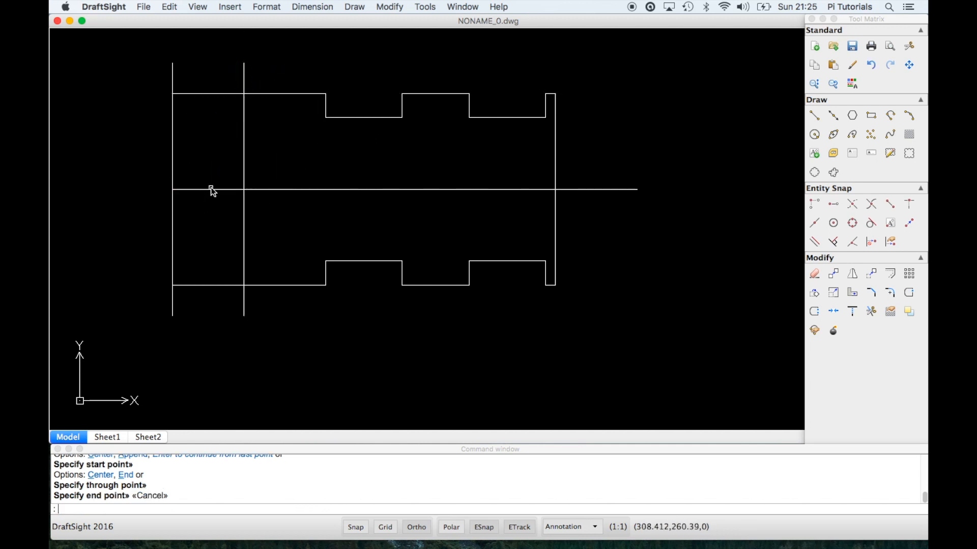
Step: Draw an arc from the offset line's upper crossing with the outline, through the left edge's midpoint, to its lower crossing
type("arc")
key("Return")
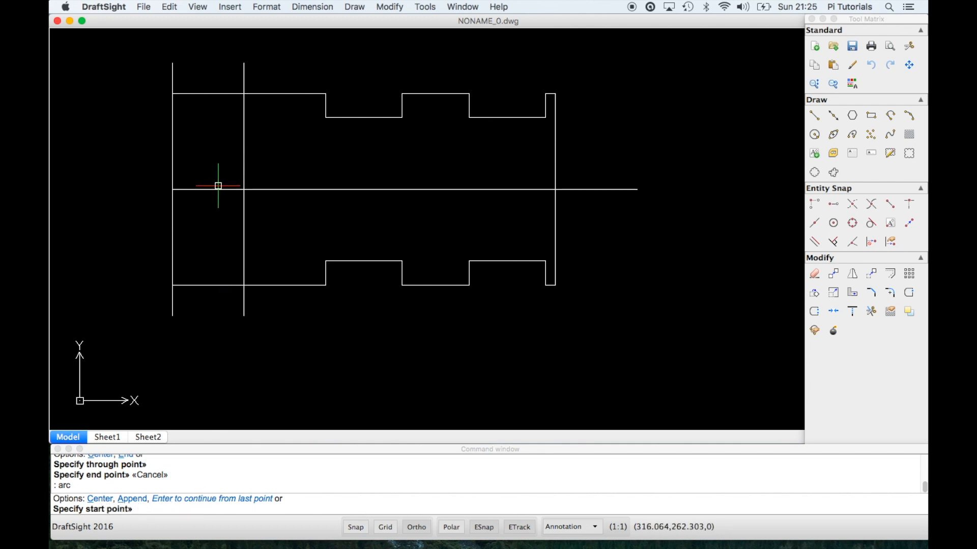
left_click(244, 94)
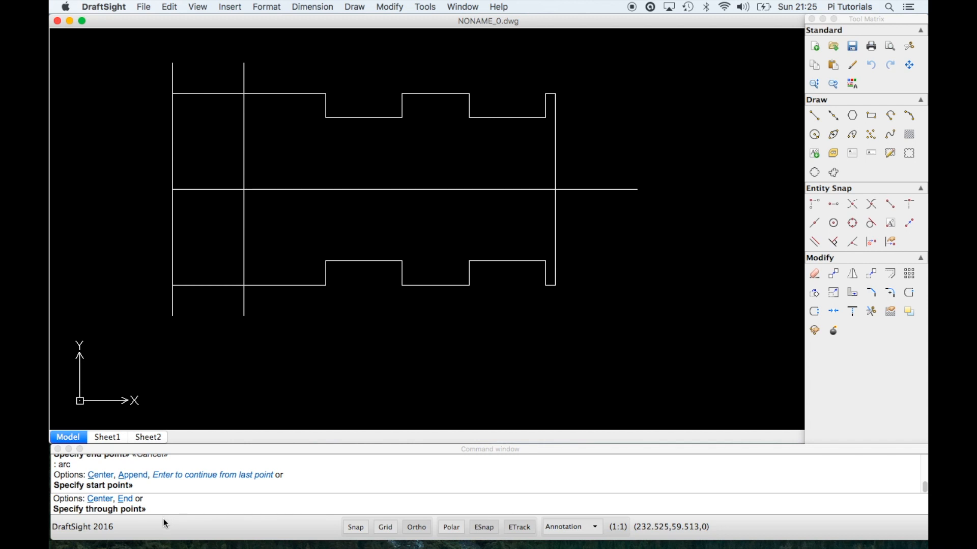
left_click(173, 189)
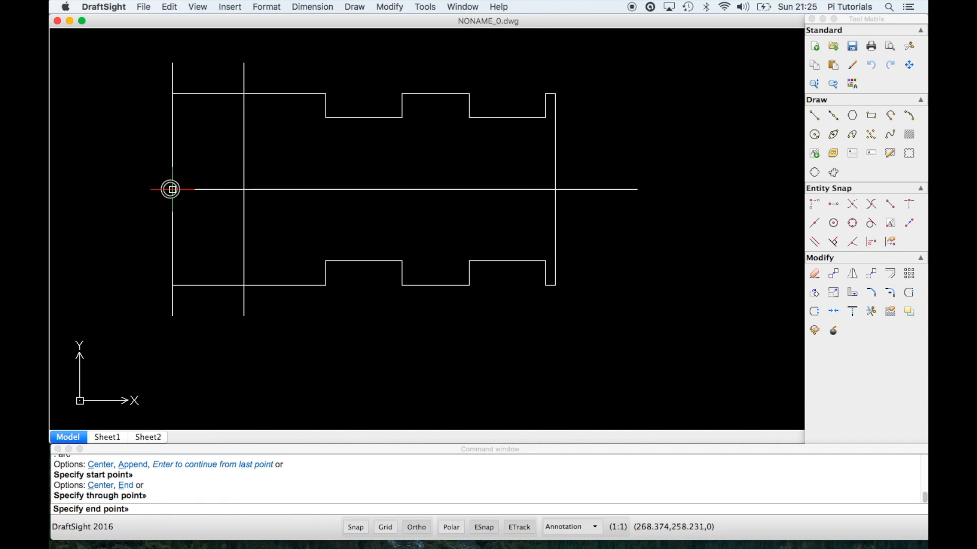
left_click(244, 284)
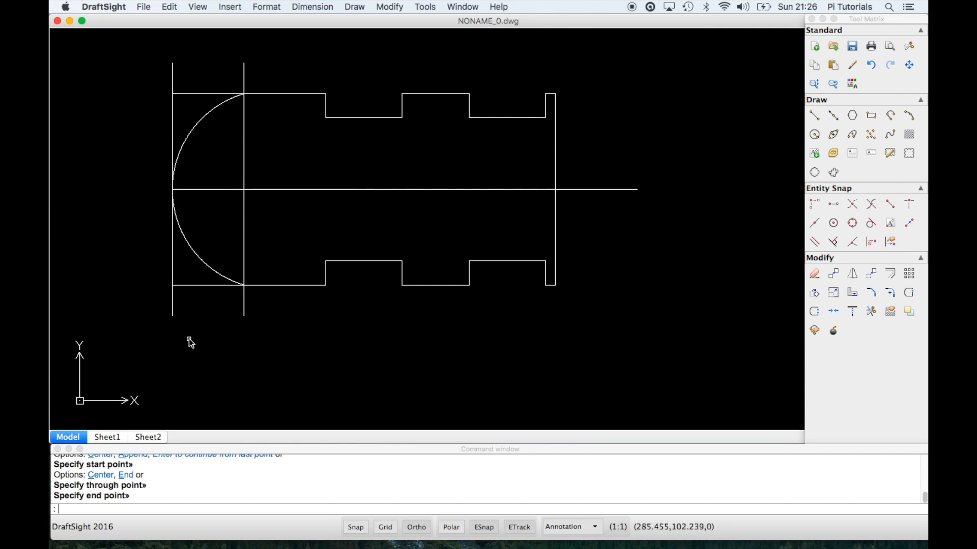
Step: Delete the long vertical construction line lying on the outline's left edge
type("e")
key("Return")
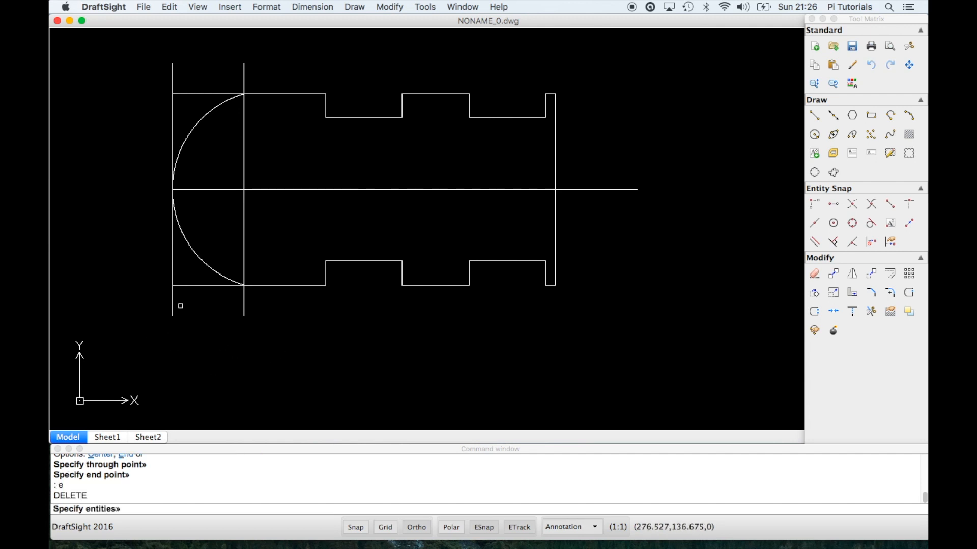
left_click(175, 310)
key("Return")
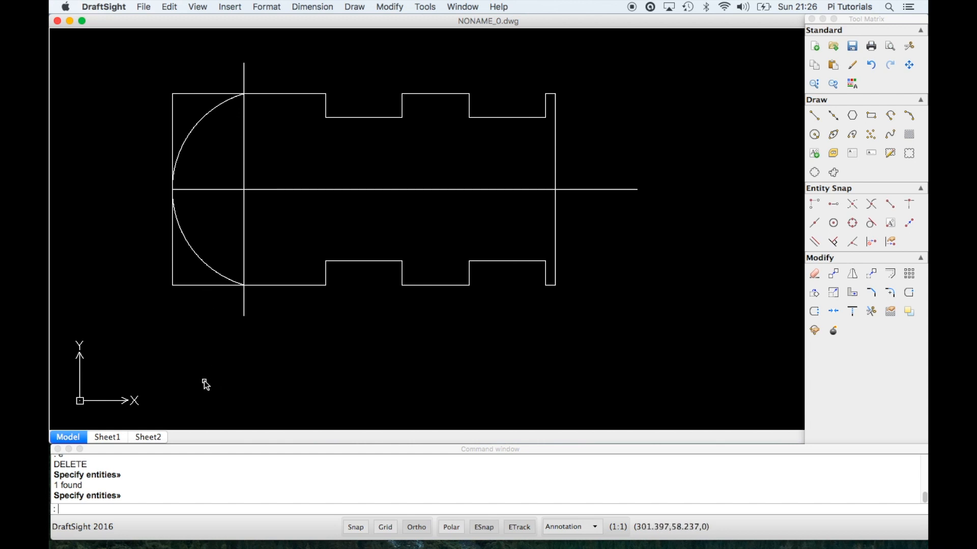
Step: Trim the outline's square left corners outside the arc, using the arc as the cutting edge
key("Return")
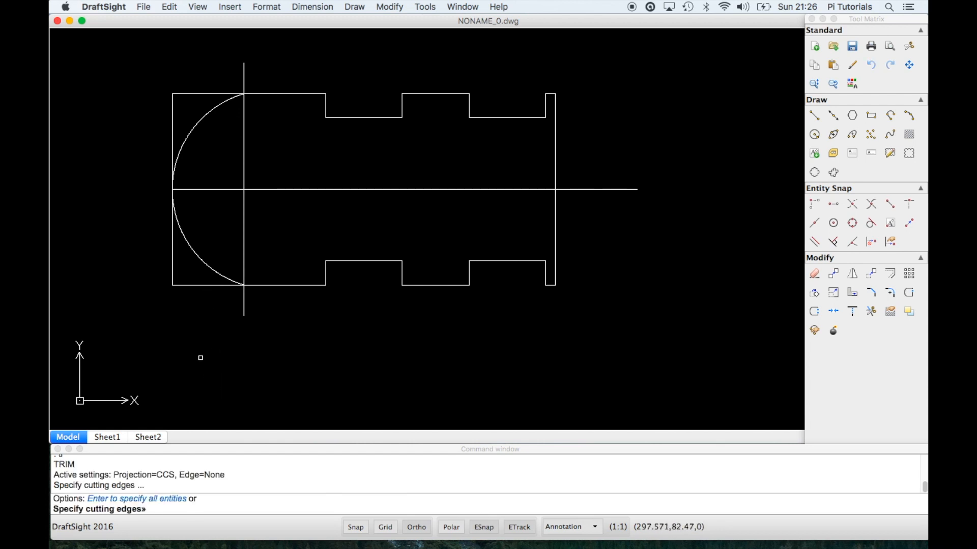
left_click(217, 273)
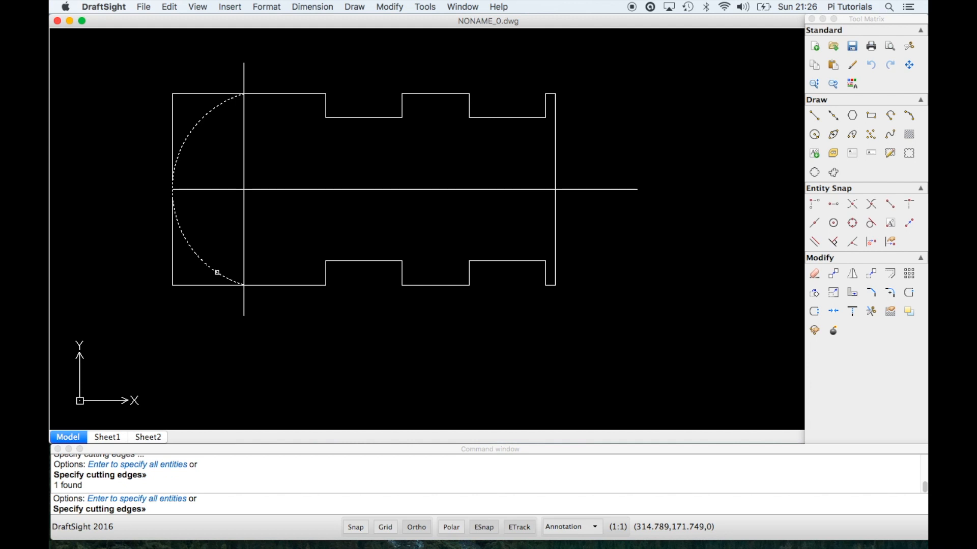
key("Return")
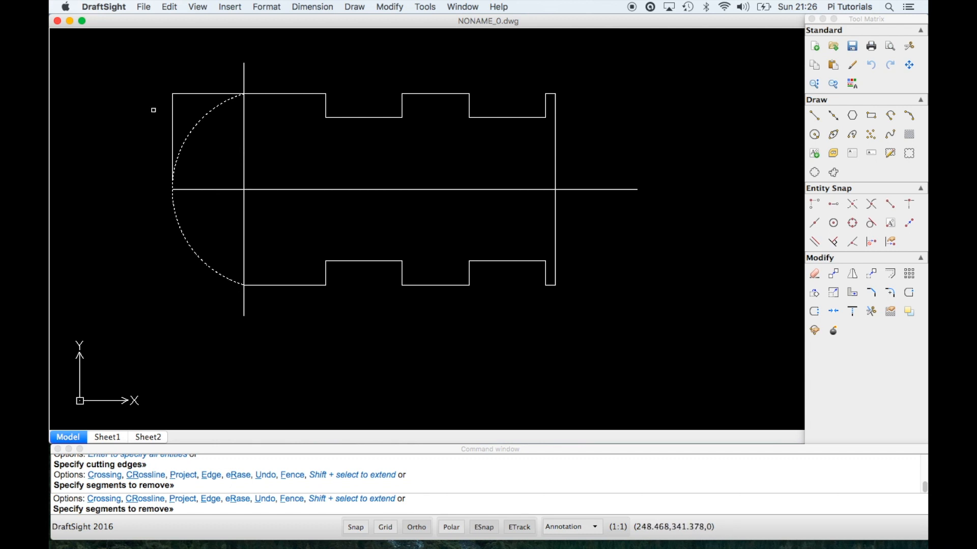
left_click(173, 105)
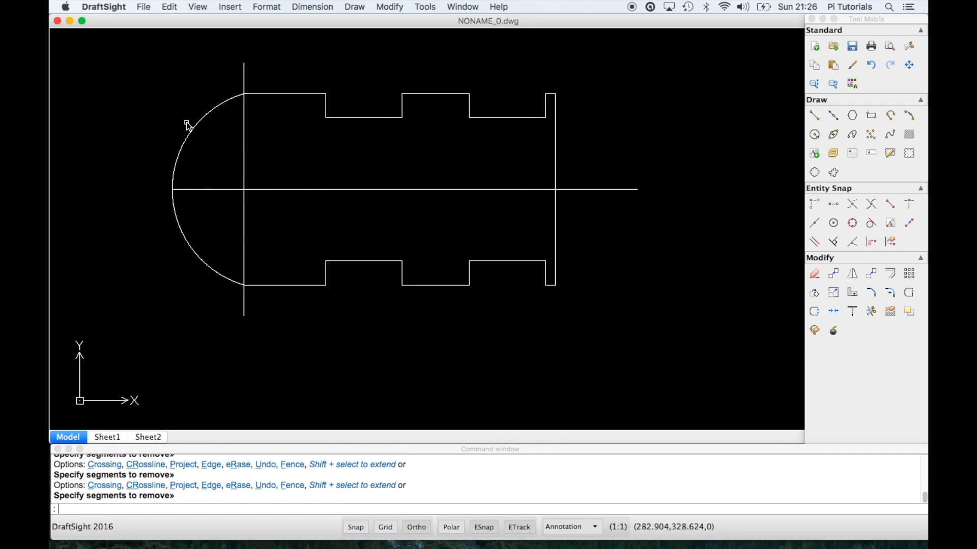
Step: Delete the remaining vertical offset line and the horizontal centre line
type("e")
key("Return")
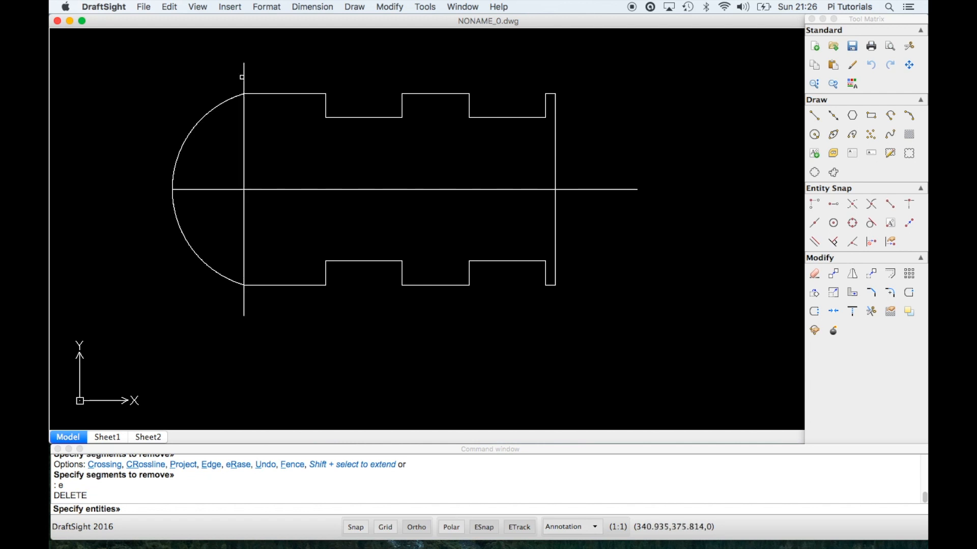
left_click(244, 74)
key("Return")
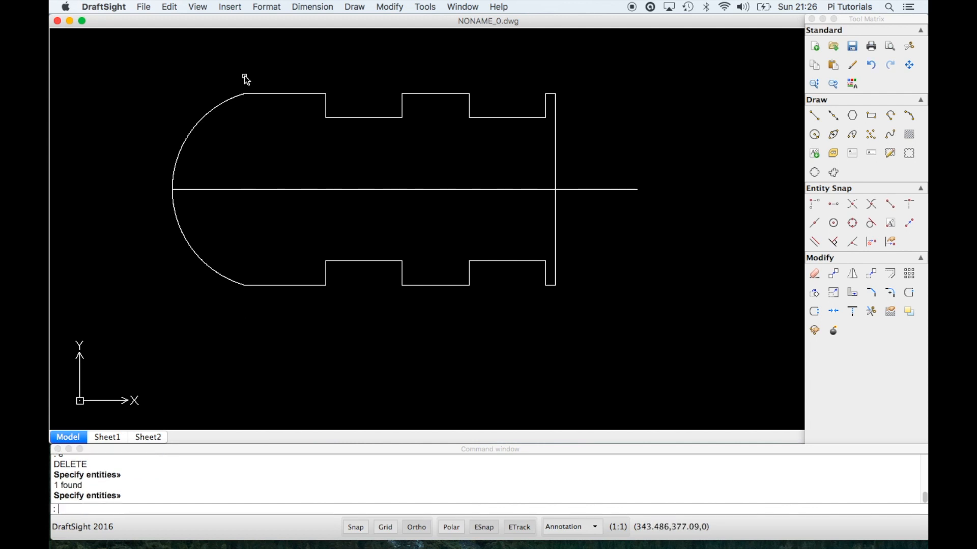
type("e")
key("Return")
left_click(277, 190)
key("Return")
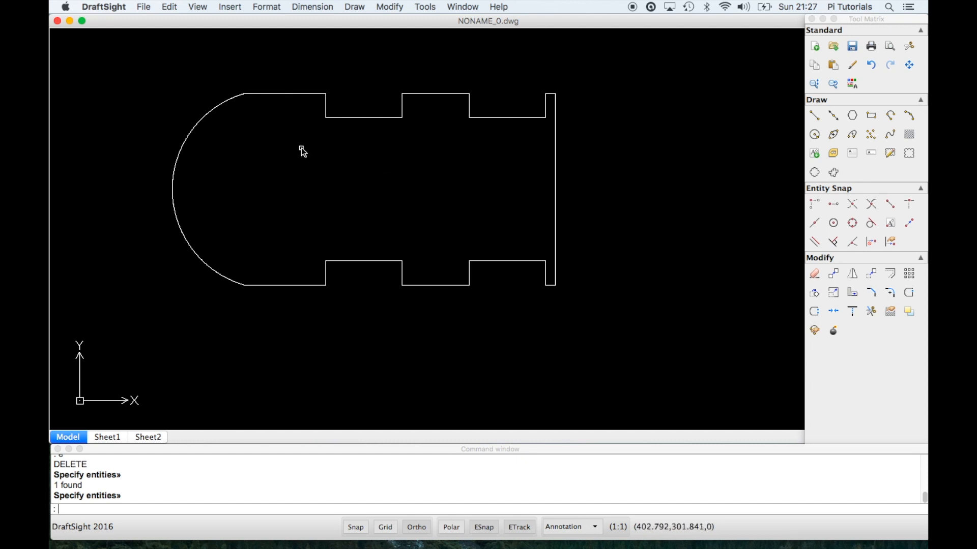
Step: Draw a horizontal line across the upper part of the outline just below the notches, extending past both ends
type("l")
key("Return")
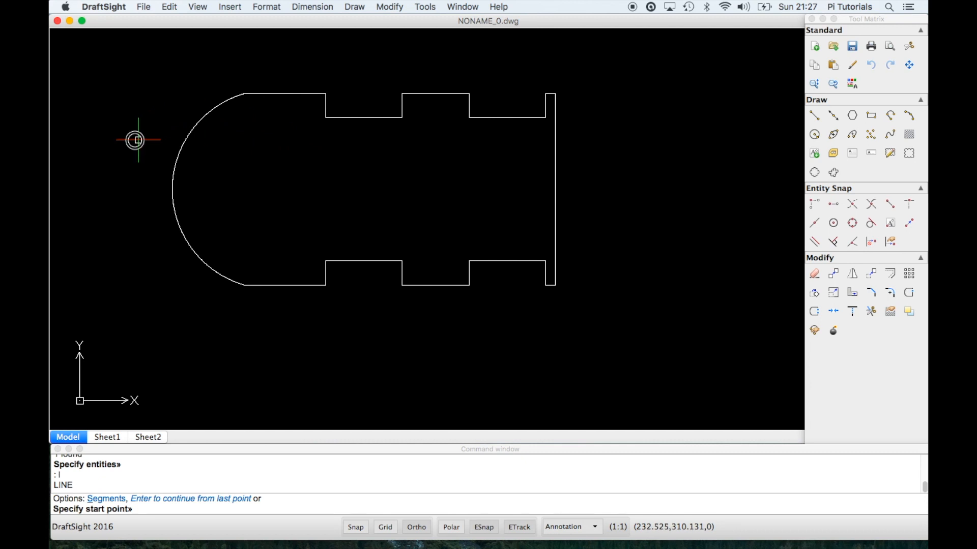
left_click(135, 140)
left_click(621, 171)
key("Return")
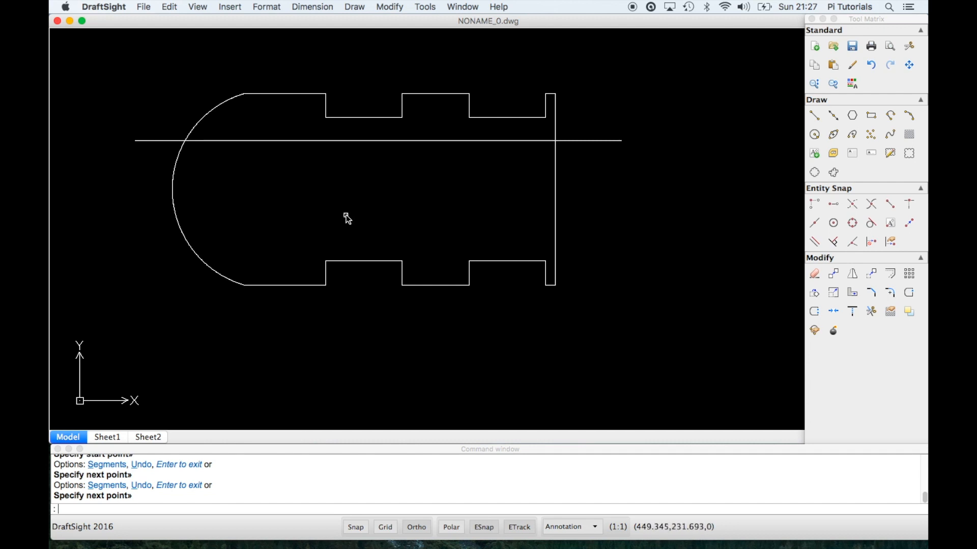
Step: Offset the new horizontal line downwards by 75
type("o")
key("Return")
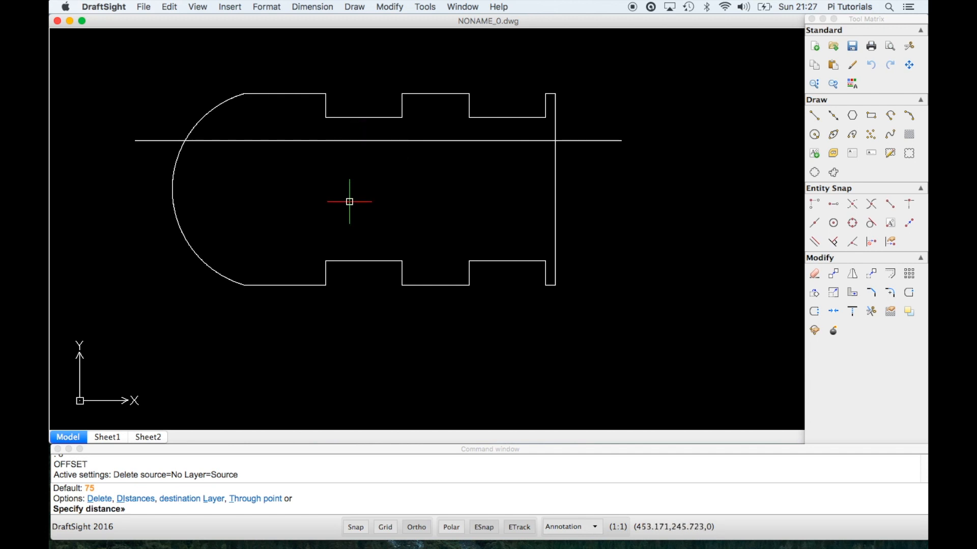
type("75")
key("Return")
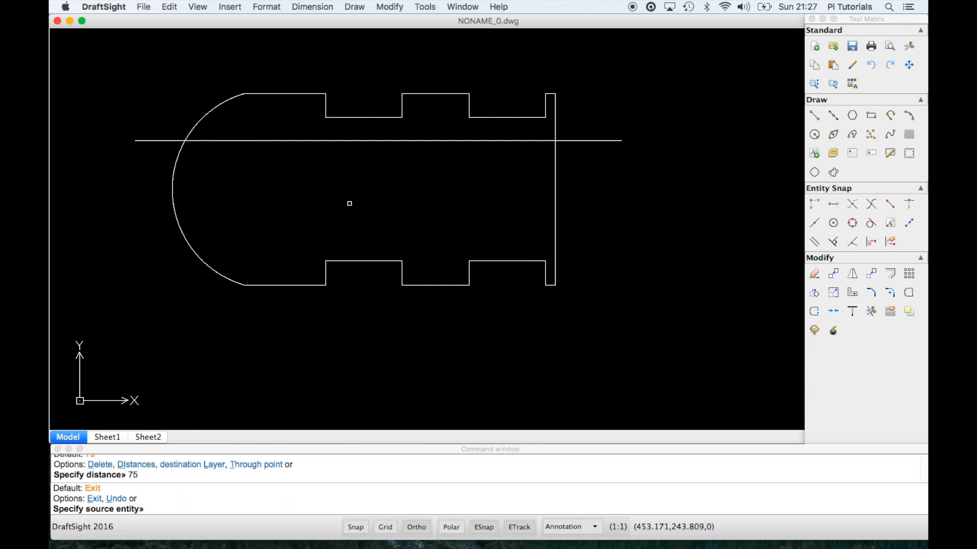
left_click(371, 141)
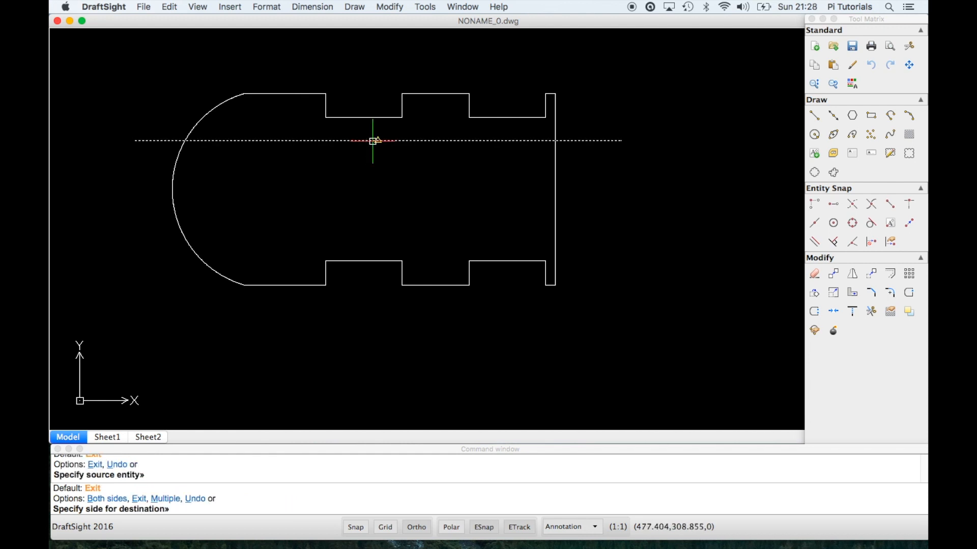
left_click(373, 207)
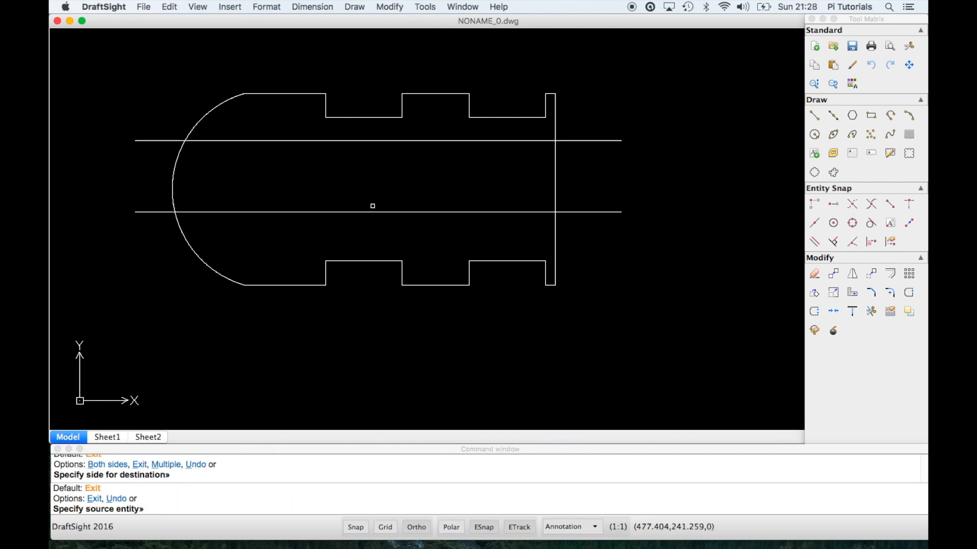
key("Return")
Step: With entity snaps turned off, draw a circle of diameter 3 centred on the upper horizontal line below the first notch, using a Nearest snap
scroll(356, 148, "down", 2)
scroll(355, 142, "up", 3)
scroll(353, 142, "up", 2)
type("c")
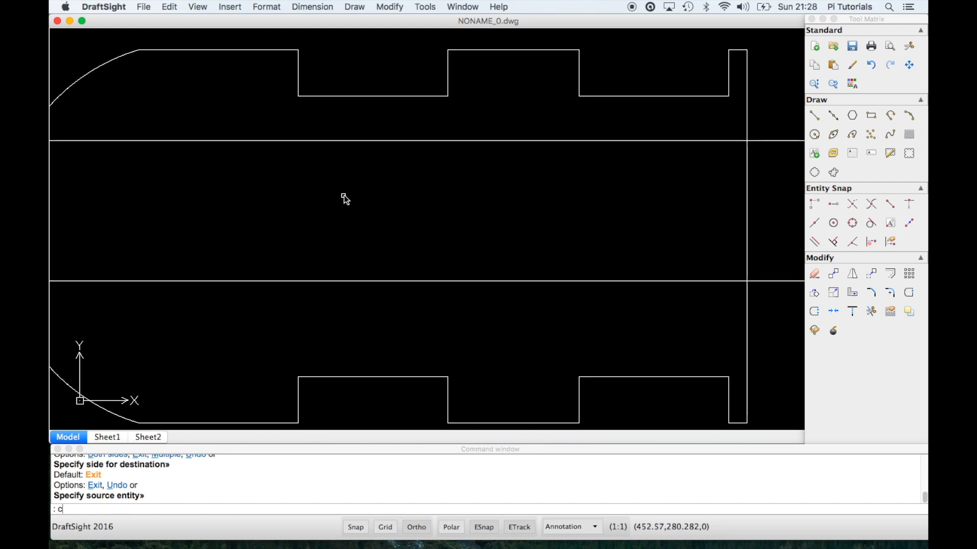
key("Return")
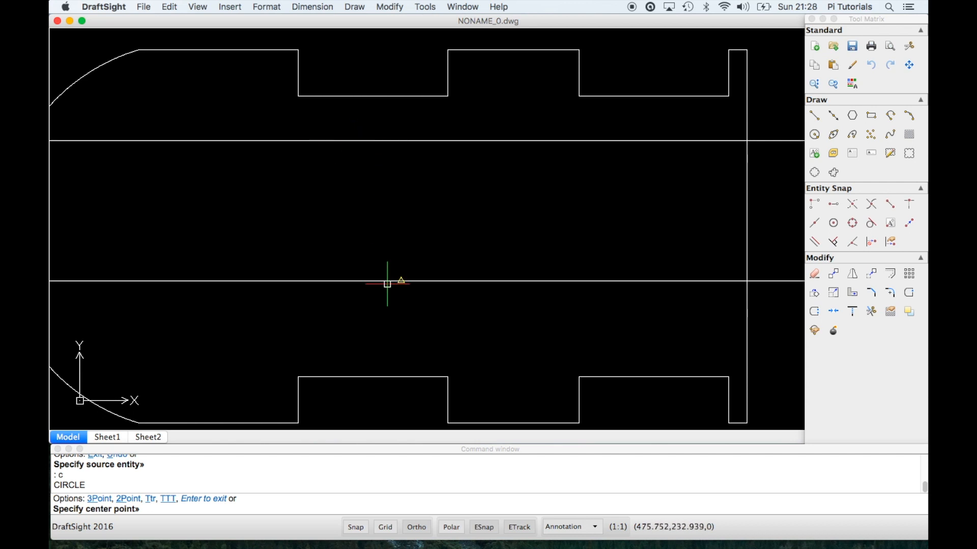
left_click(482, 529)
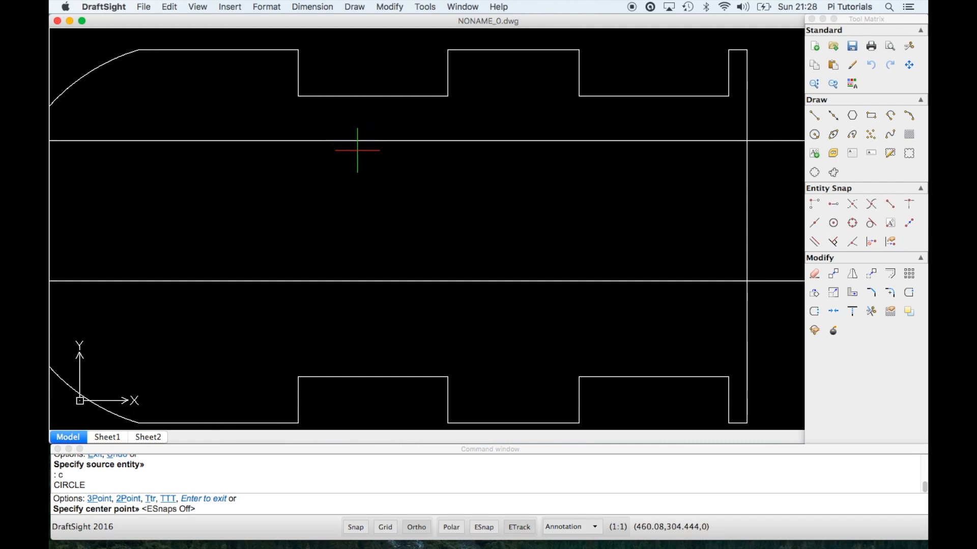
right_click(346, 176, "shift")
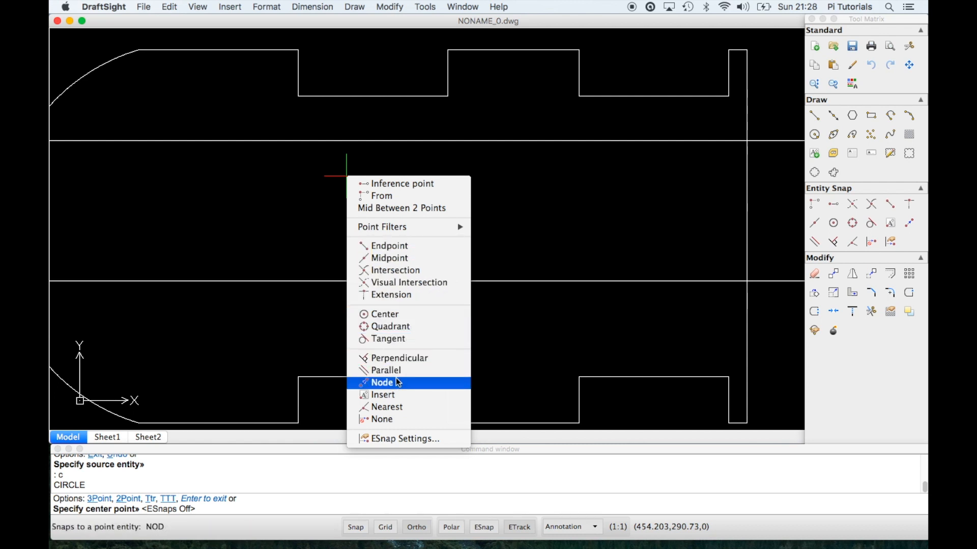
left_click(404, 411)
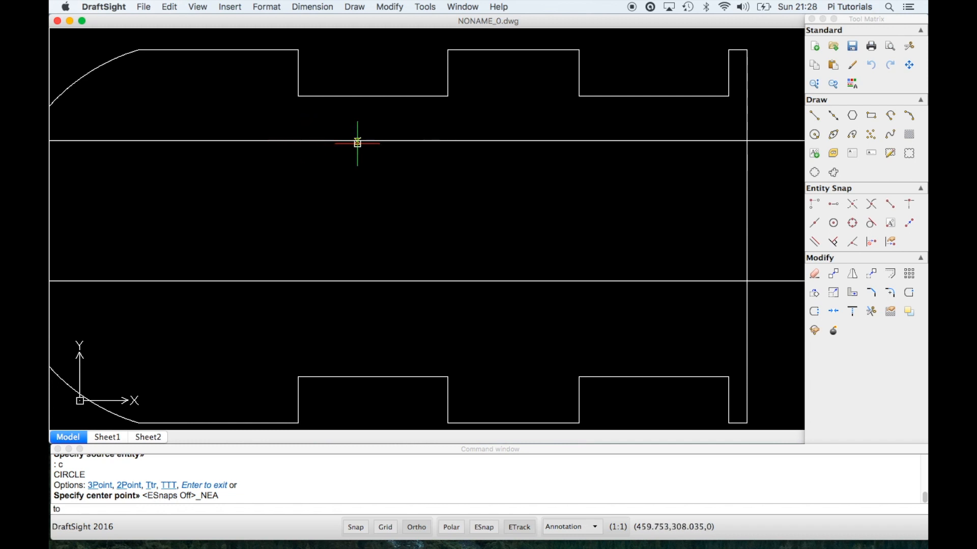
left_click(328, 141)
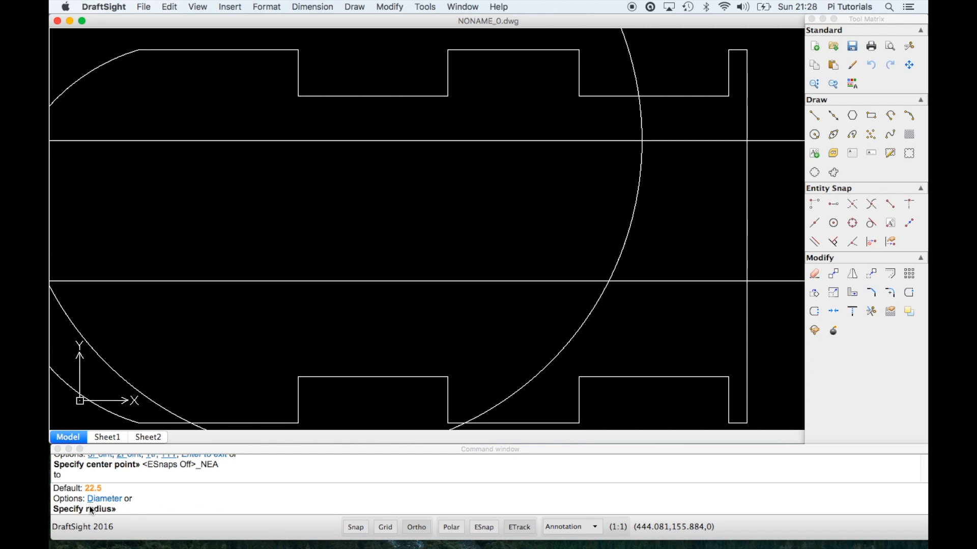
key("Return")
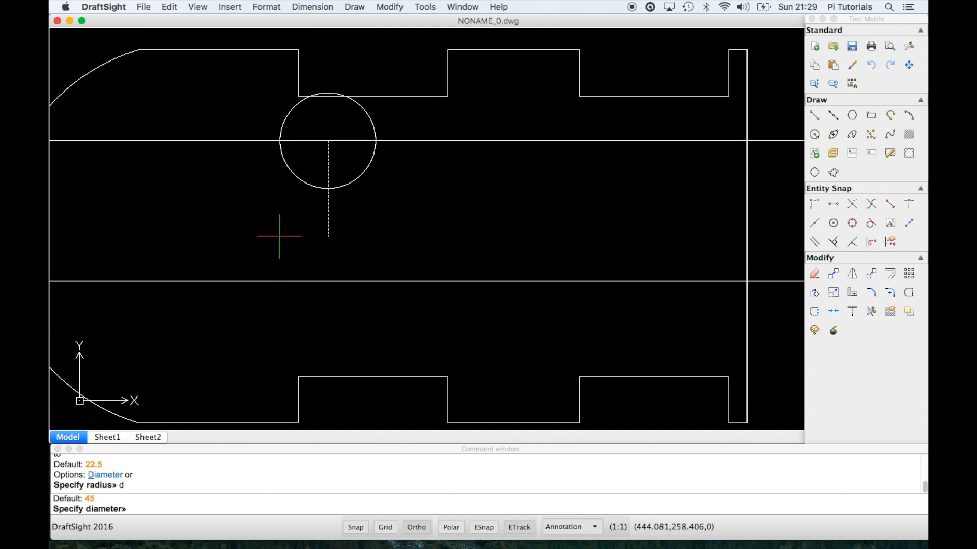
type("3")
key("Return")
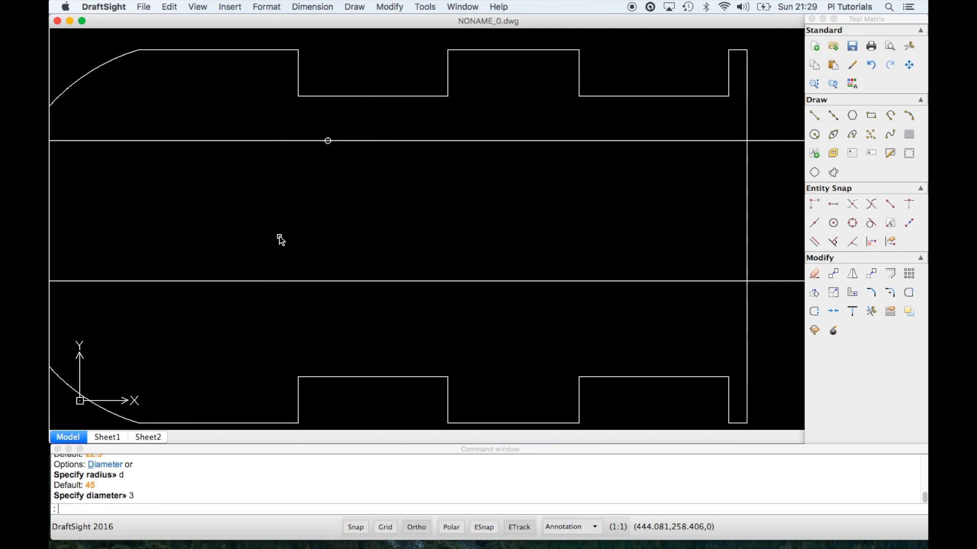
Step: Copy the small circle 100 units to the right along the upper horizontal line, using its centre as the base point with Ortho on
scroll(327, 131, "down", 3)
scroll(328, 135, "up", 6)
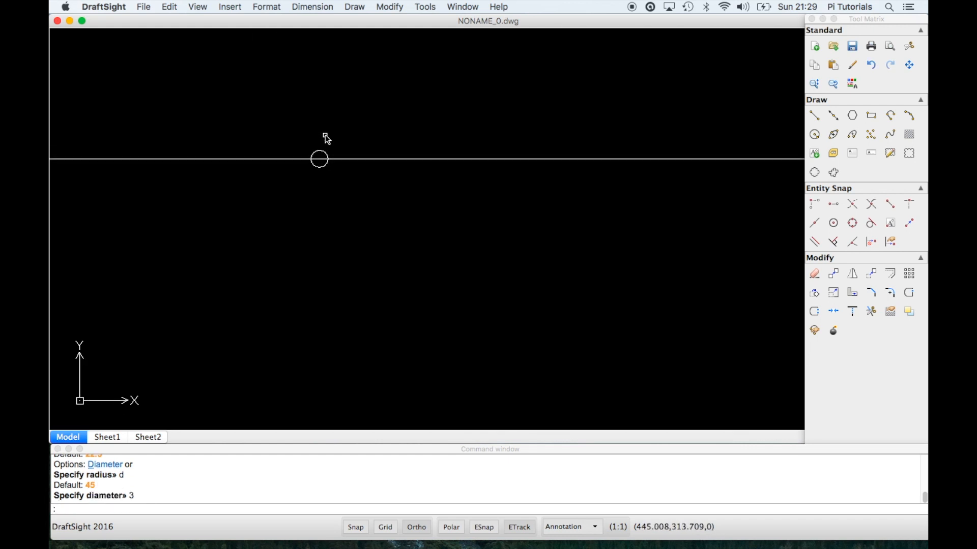
scroll(278, 190, "down", 5)
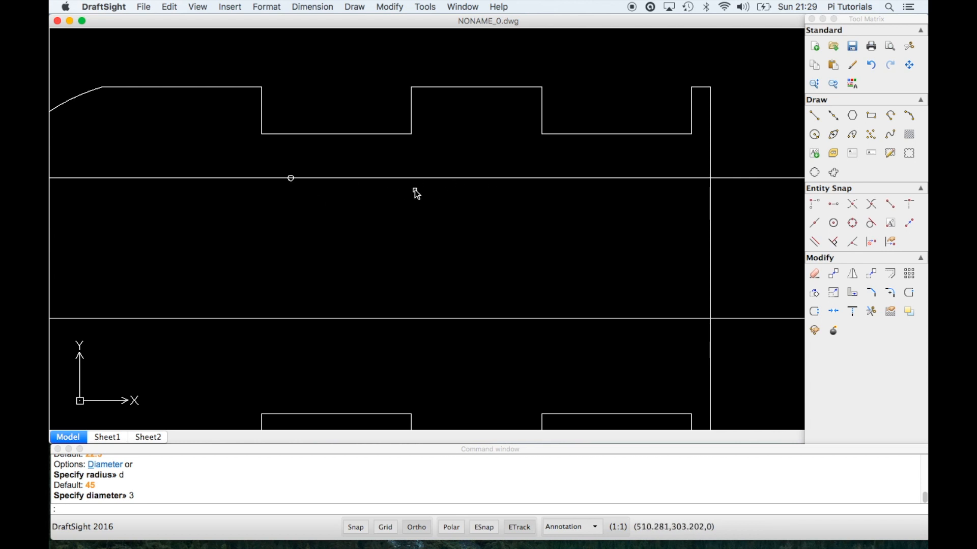
key("Return")
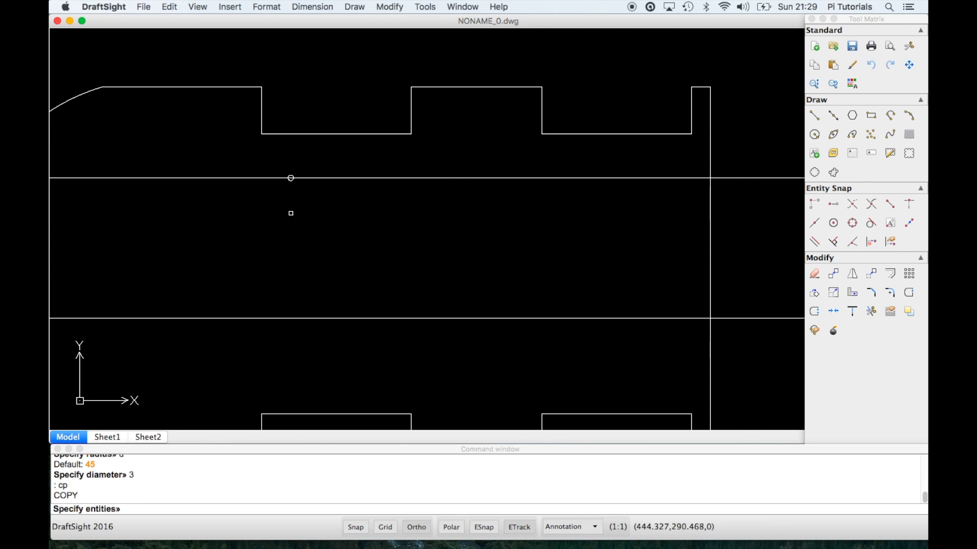
scroll(291, 180, "up", 8)
left_click(264, 152)
left_click(332, 220)
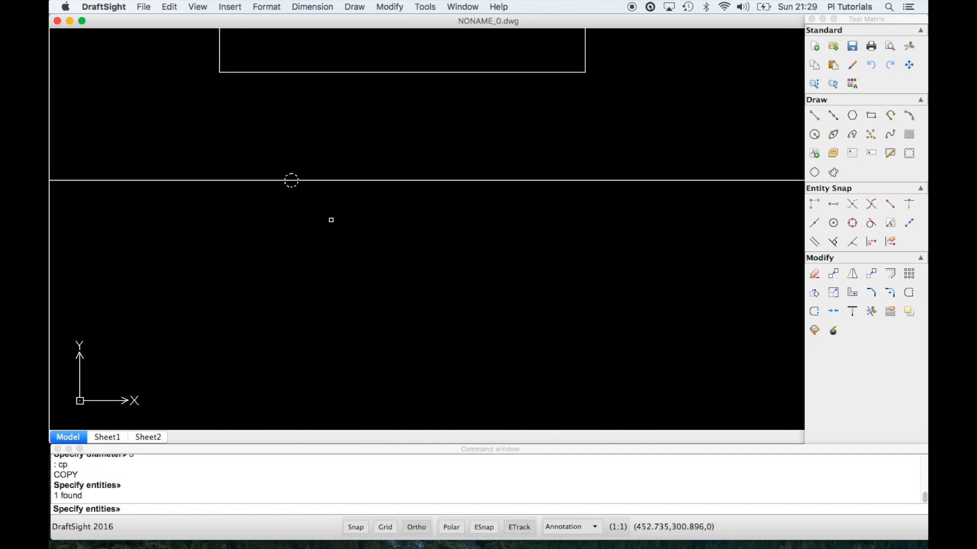
key("Return")
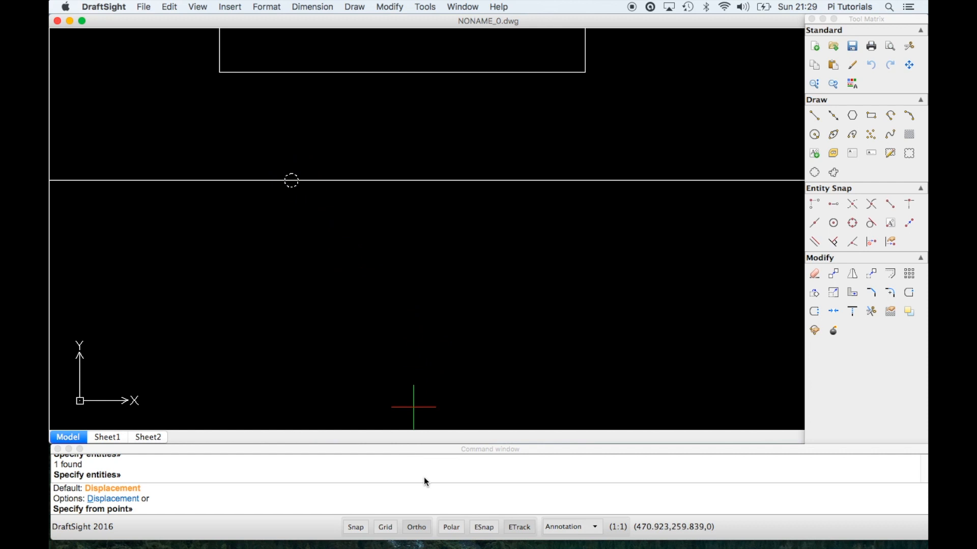
right_click(279, 233, "shift")
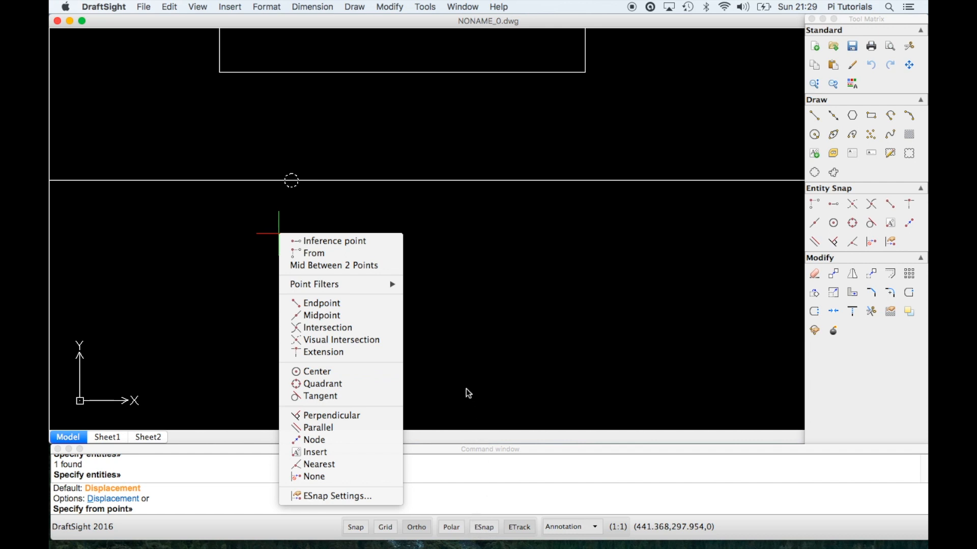
left_click(356, 372)
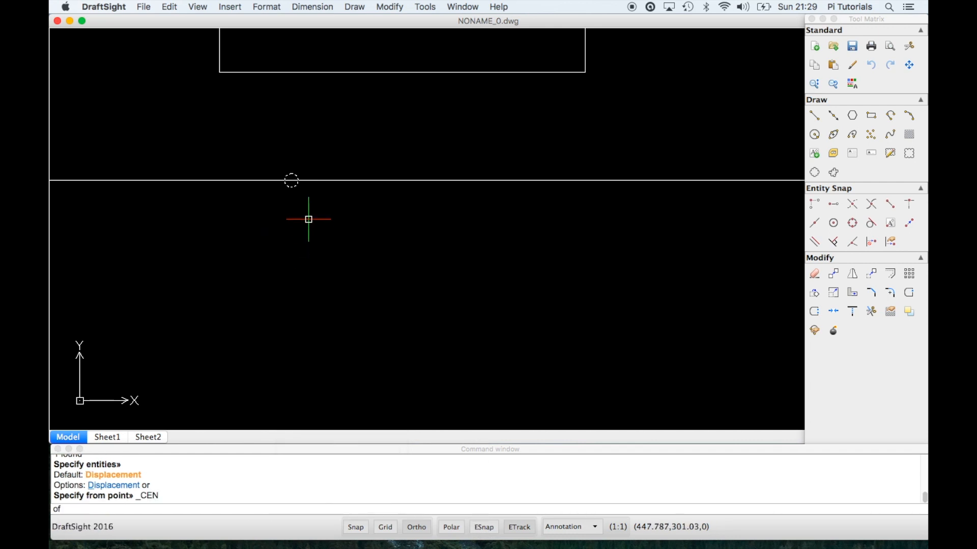
left_click(292, 181)
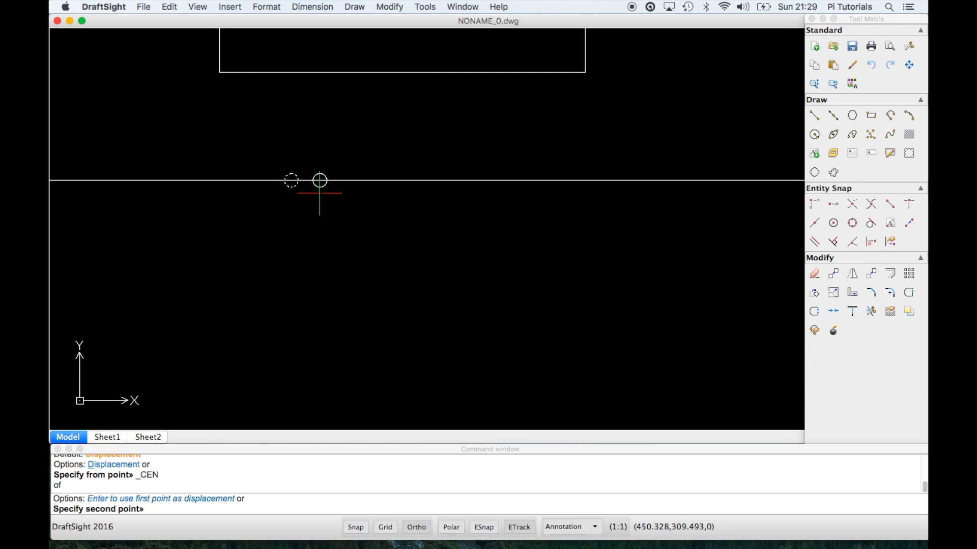
key("F8")
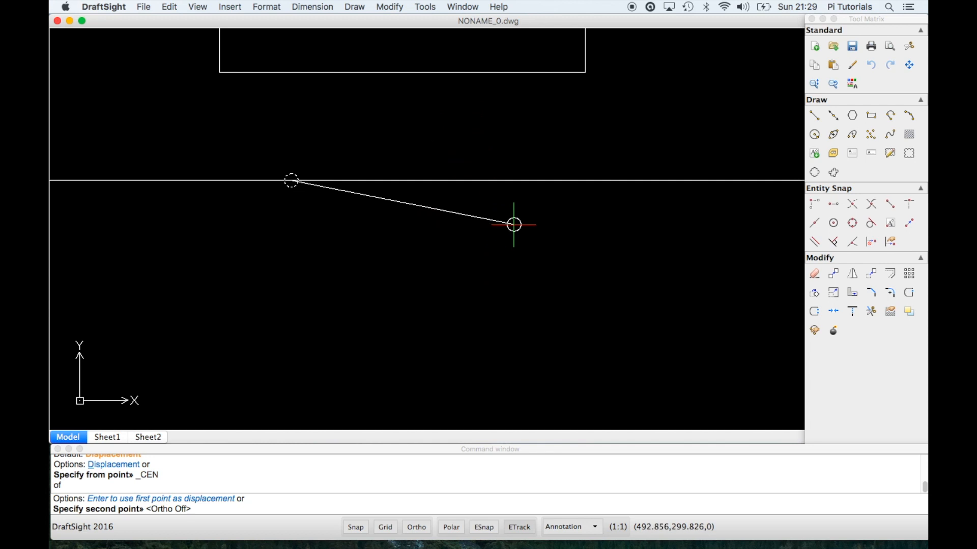
key("F8")
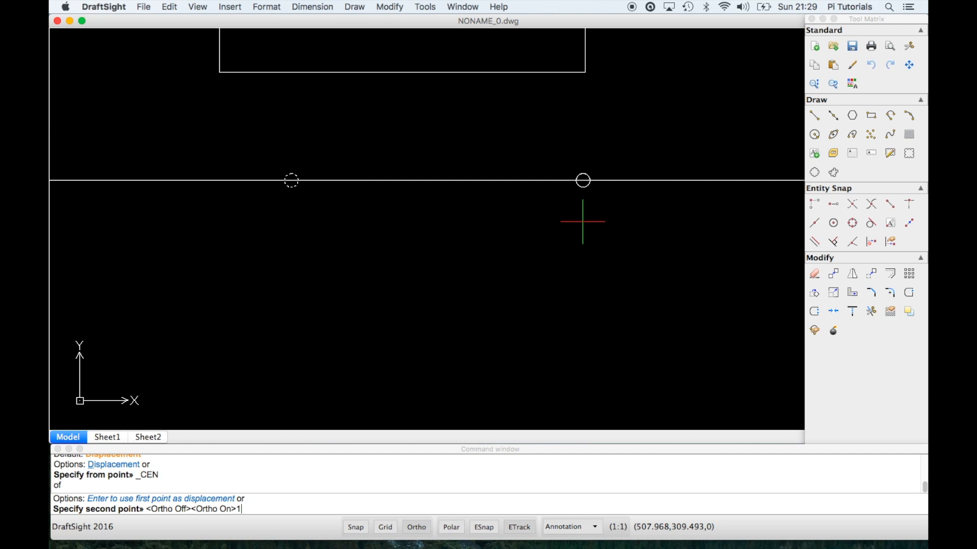
key("Return")
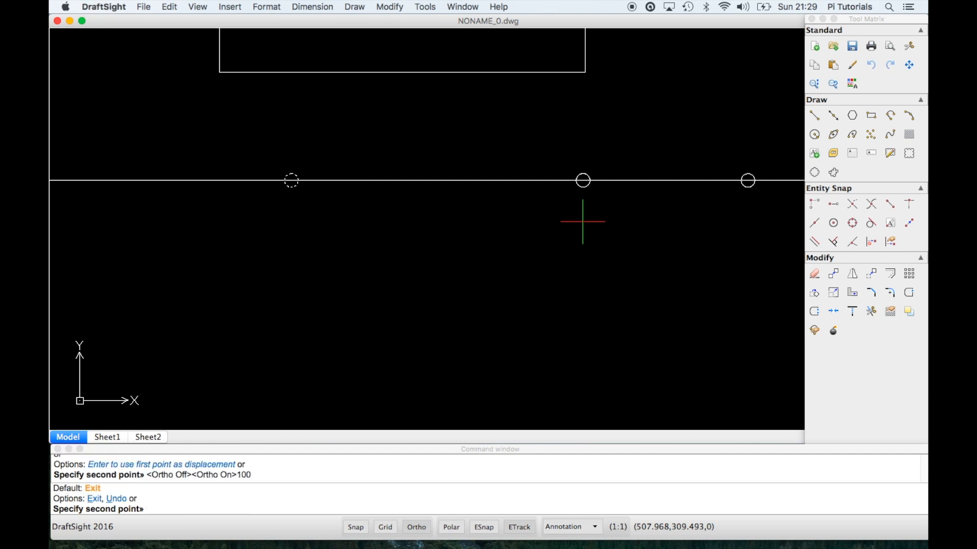
scroll(606, 239, "up", 3)
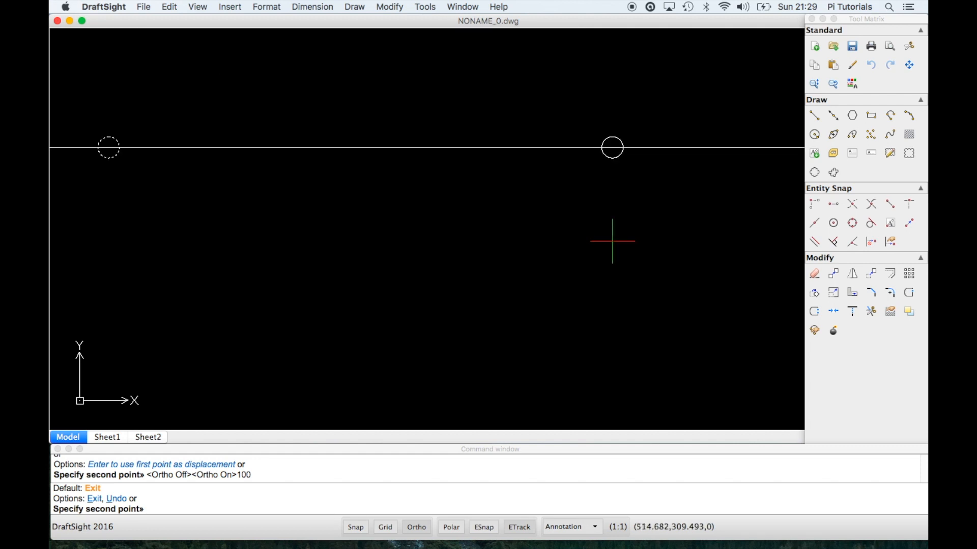
scroll(598, 234, "down", 4)
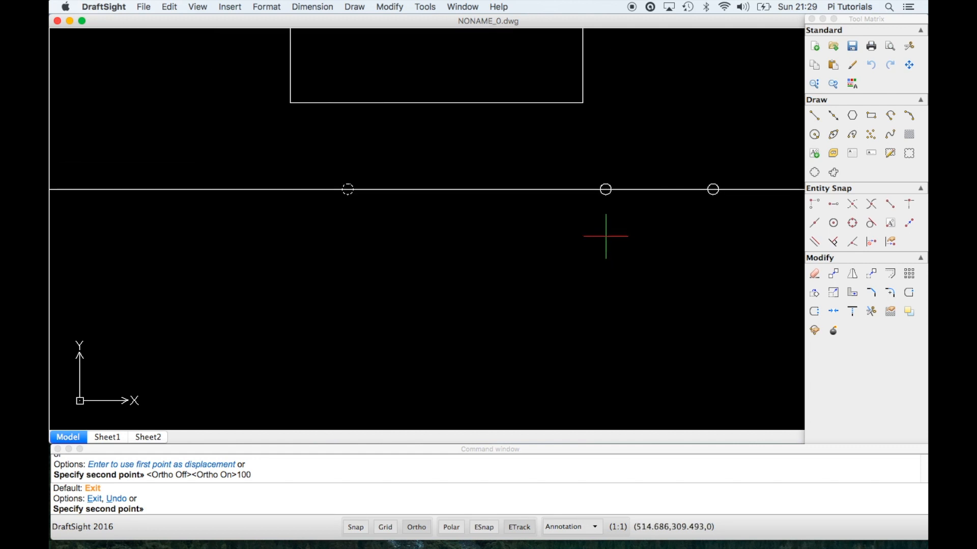
mouse_move(612, 234)
middle_mouse_down()
mouse_move(508, 246)
mouse_move(533, 241)
middle_mouse_up()
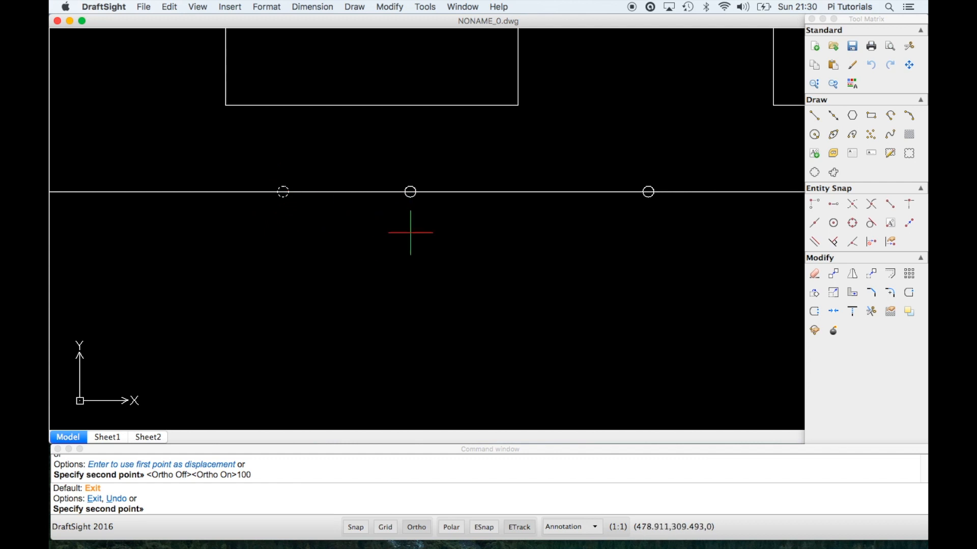
key("Return")
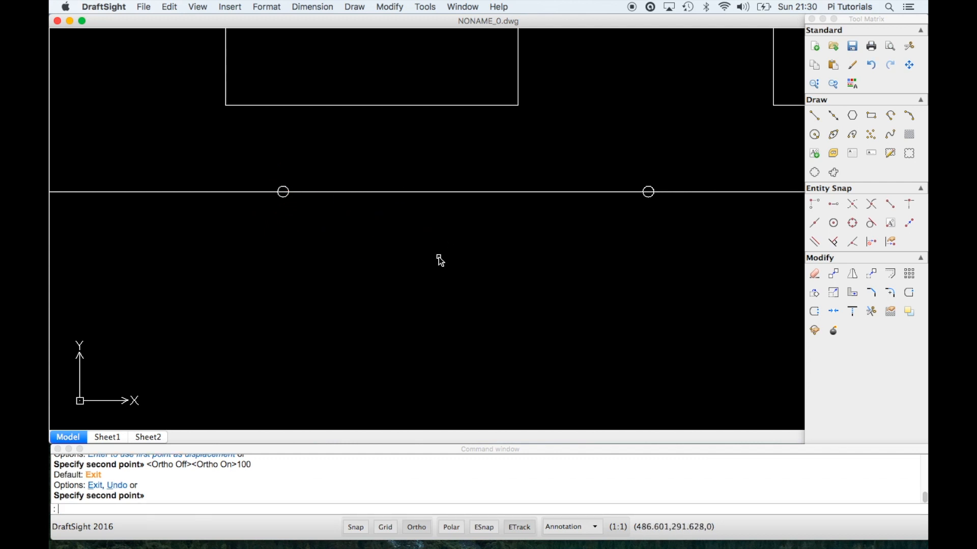
Step: Copy both circles straight down onto the lower horizontal line, from the right circle's centre to a Perpendicular snap on that line
scroll(525, 295, "up", 2)
scroll(524, 294, "down", 3)
scroll(523, 294, "down", 1)
middle_click_drag(554, 331, 460, 230)
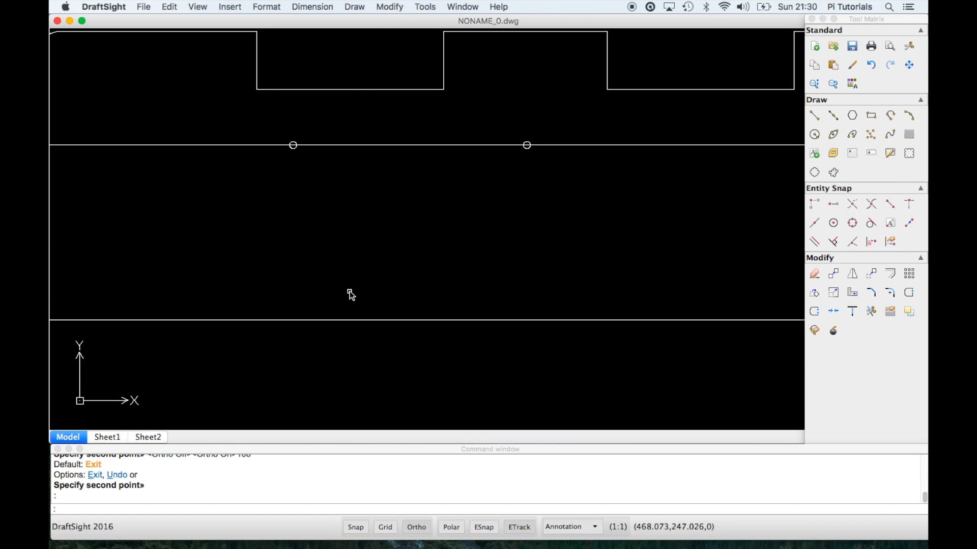
key("Return")
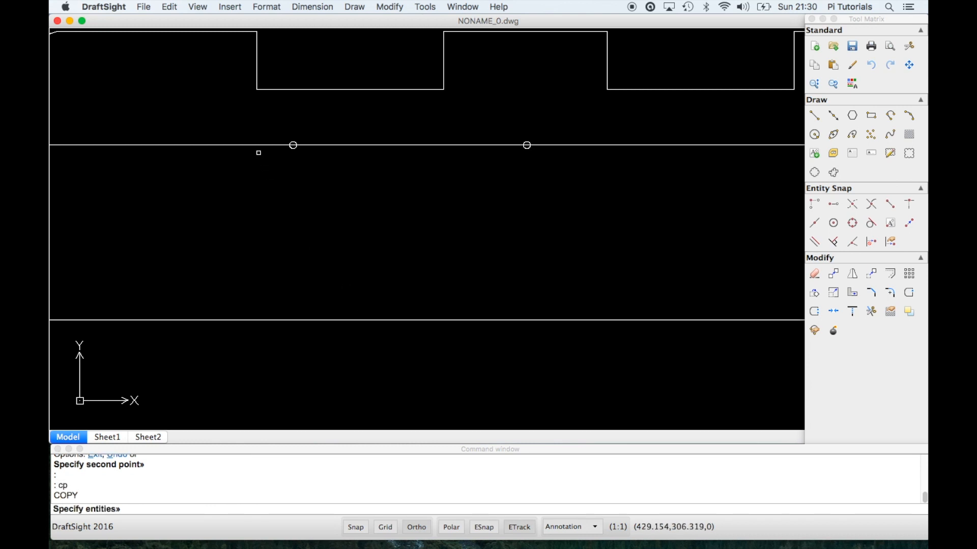
left_click(258, 123)
left_click(601, 204)
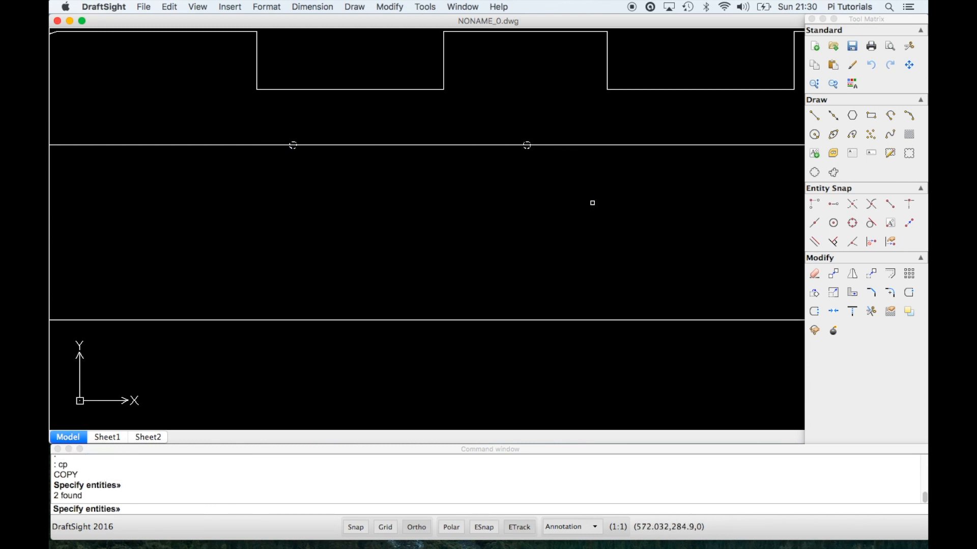
key("Return")
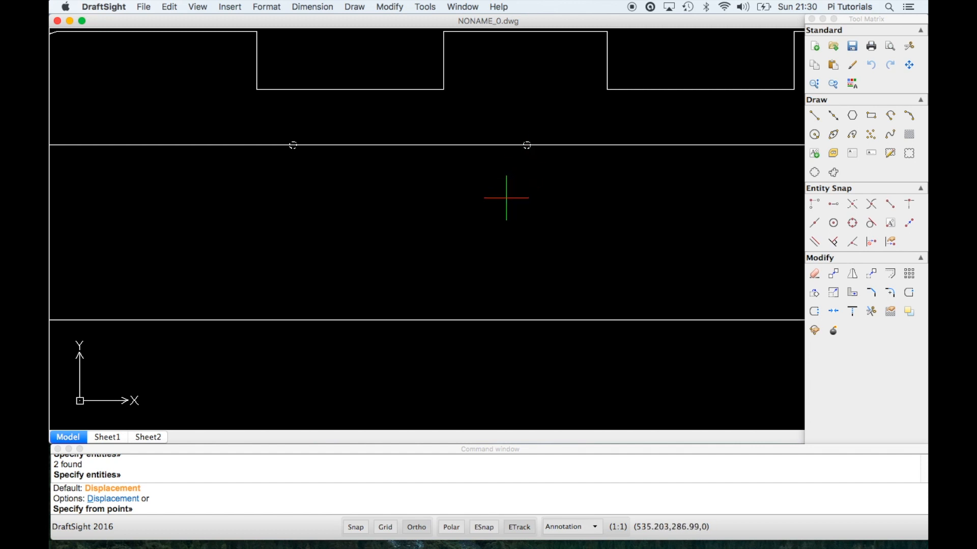
right_click(506, 198, "shift")
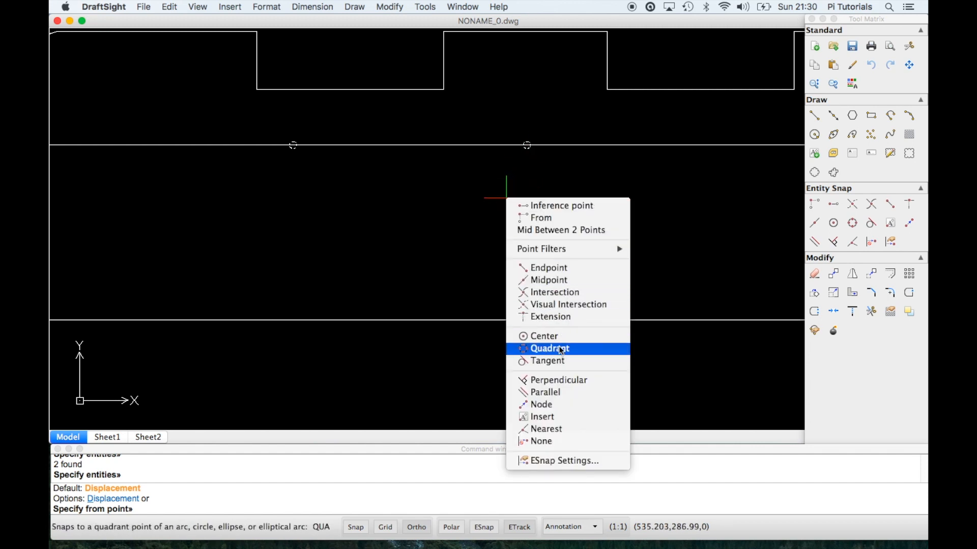
left_click(547, 336)
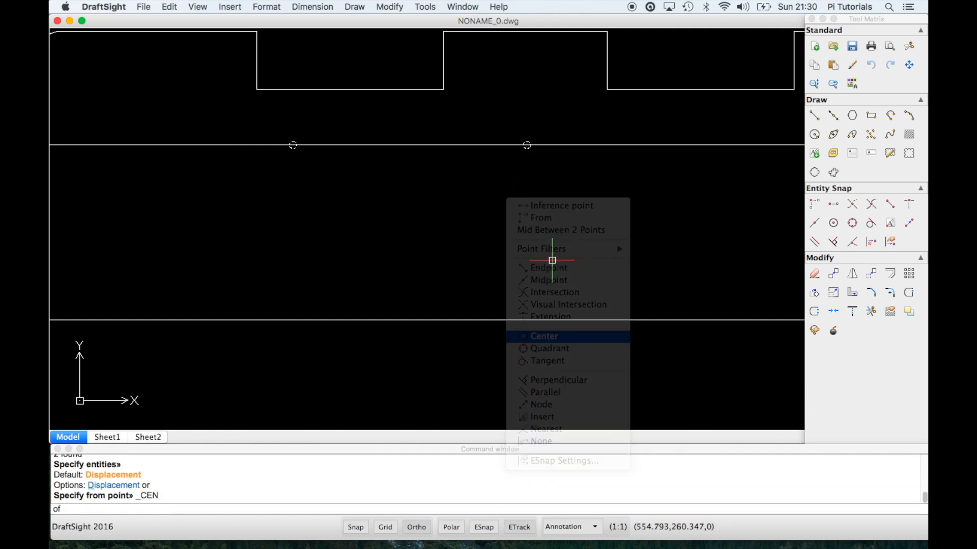
left_click(527, 145)
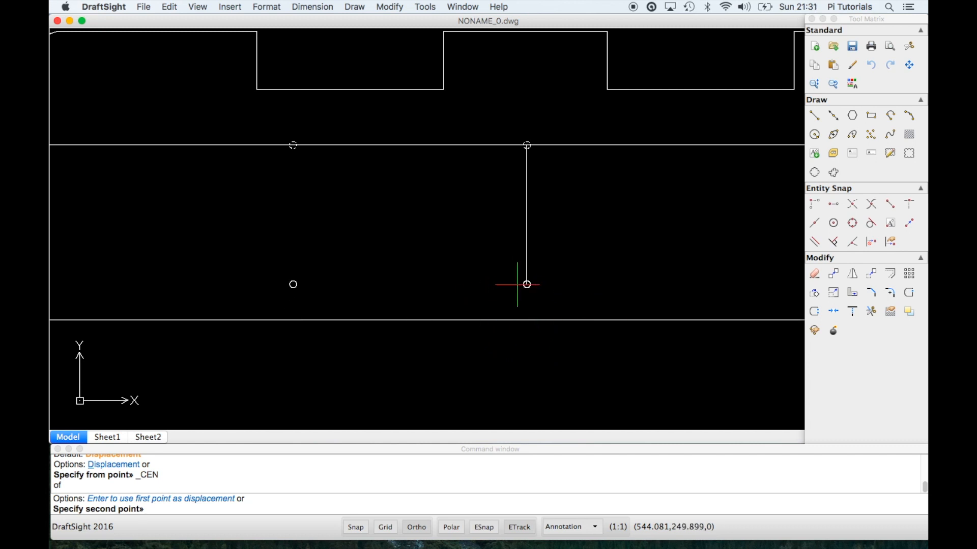
right_click(517, 284, "shift")
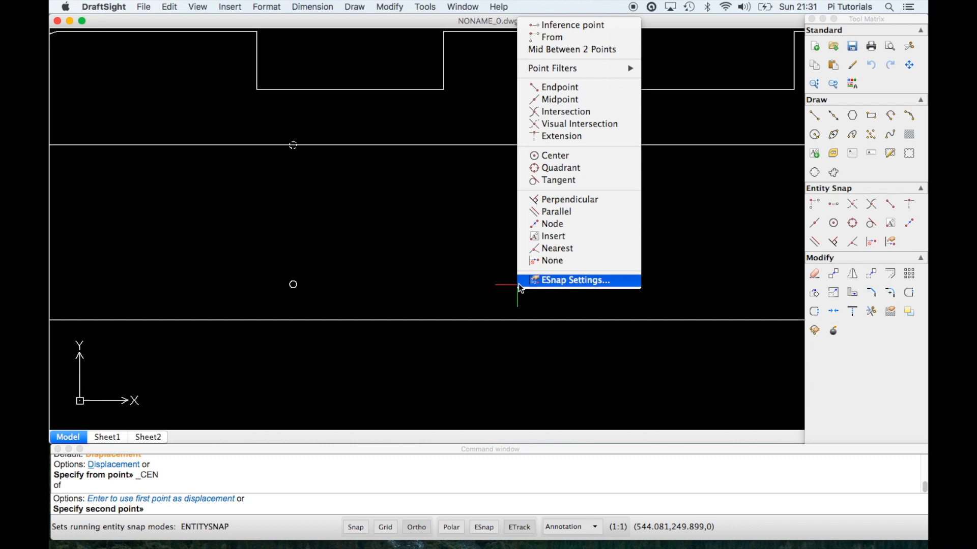
left_click(590, 200)
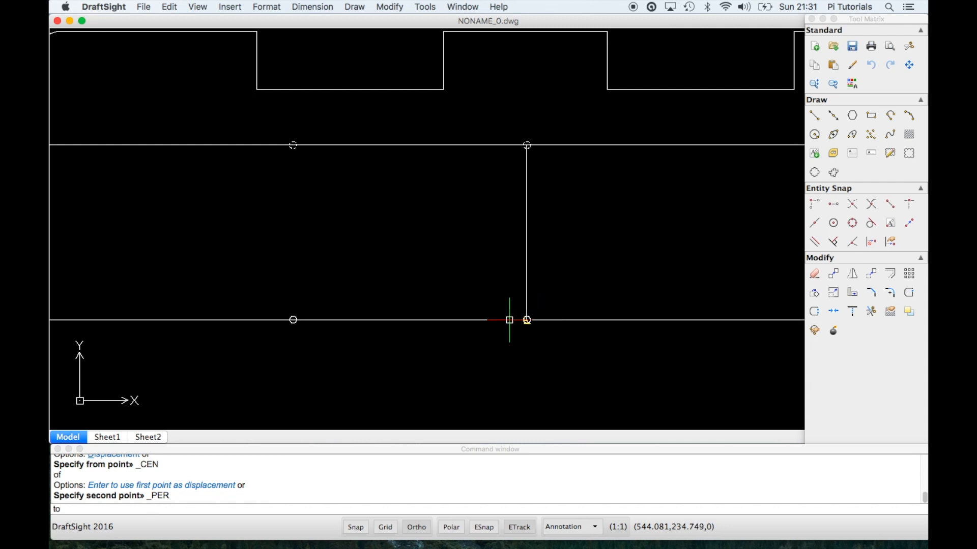
scroll(511, 319, "up", 4)
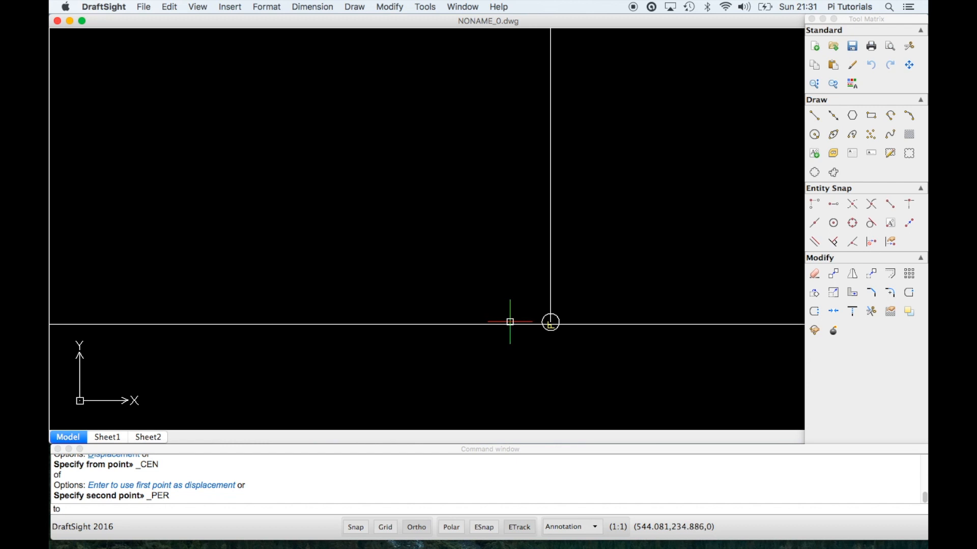
left_click(518, 324)
scroll(517, 323, "up", 3)
scroll(524, 289, "down", 3)
scroll(523, 290, "down", 4)
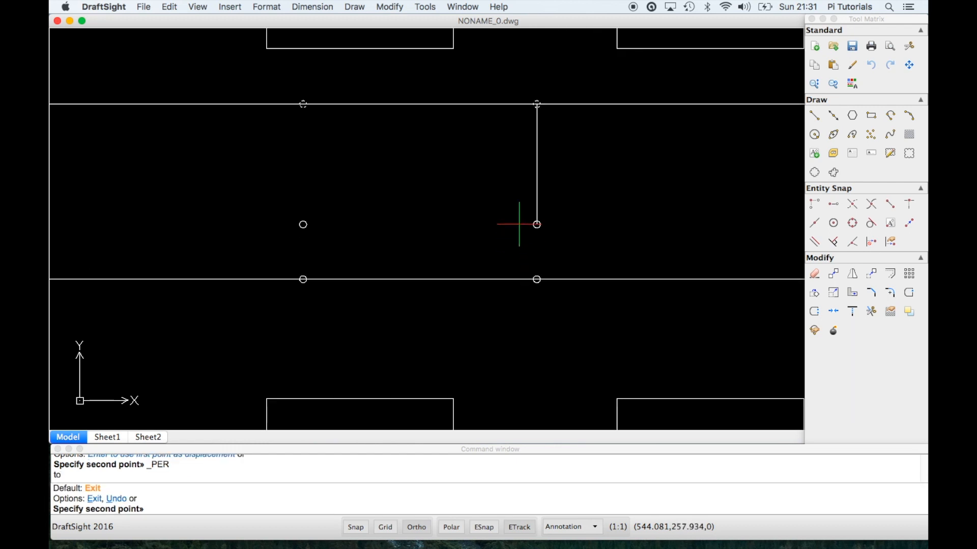
key("Return")
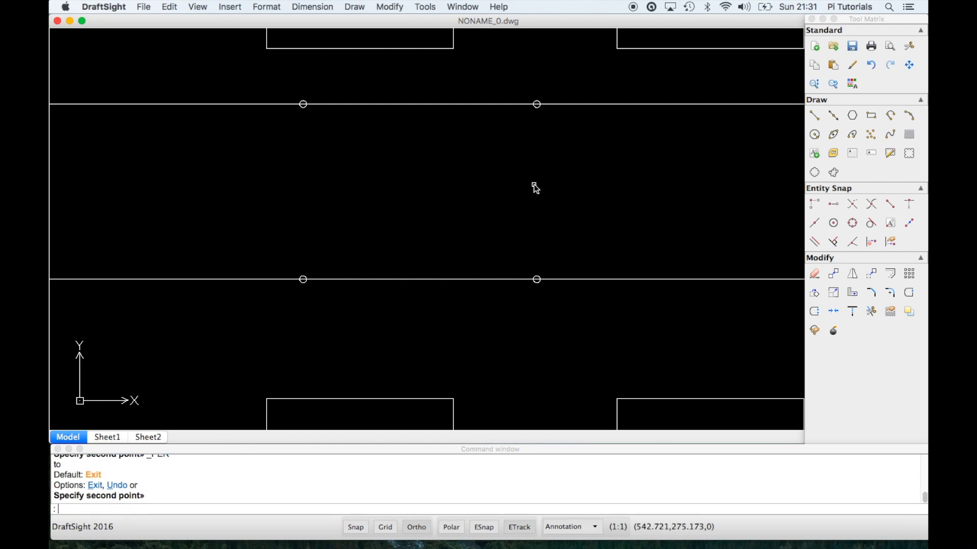
Step: Delete the upper and lower horizontal construction lines that run through the circles
type("e")
key("Return")
left_click(500, 312)
left_click(396, 98)
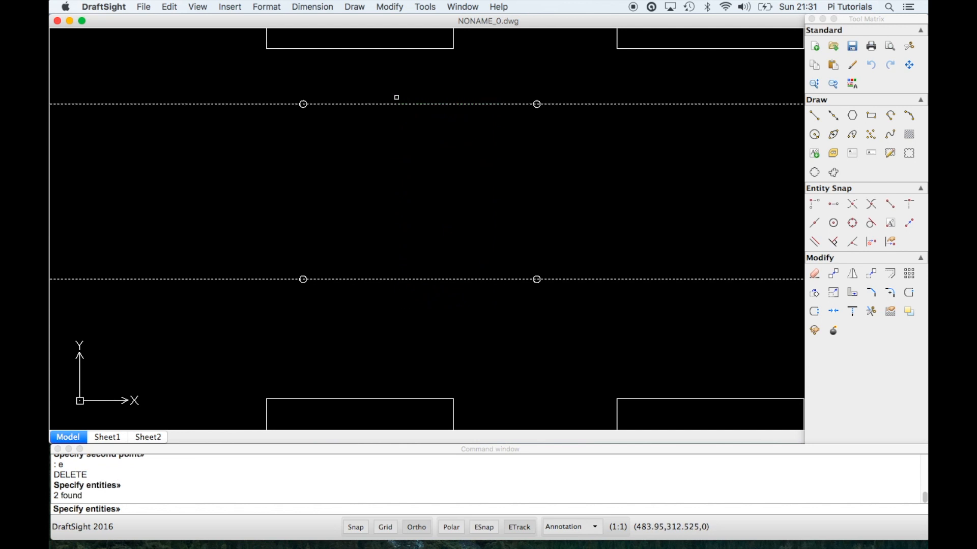
key("Return")
Step: Move the four small circles together a short distance straight down inside the outline
scroll(399, 96, "down", 5)
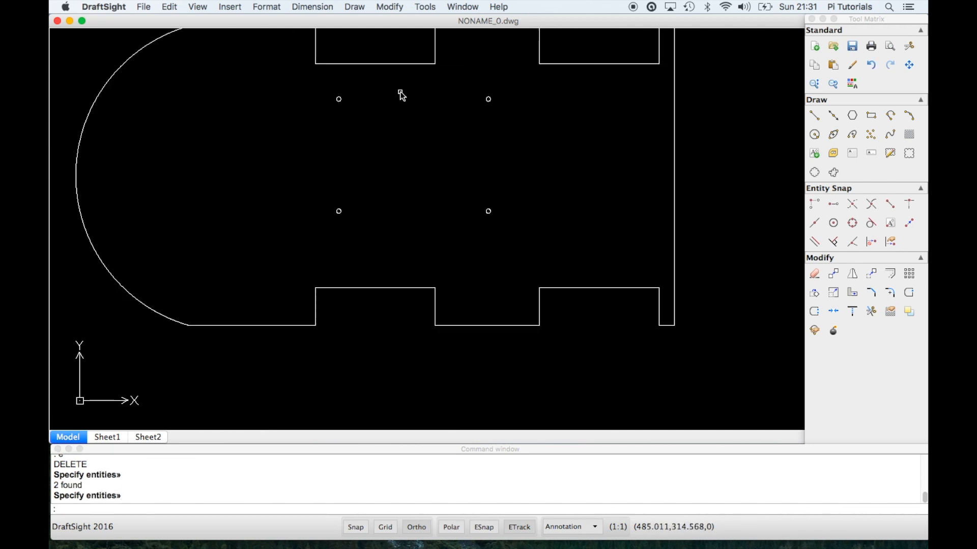
scroll(401, 94, "down", 2)
middle_click_drag(454, 124, 469, 180)
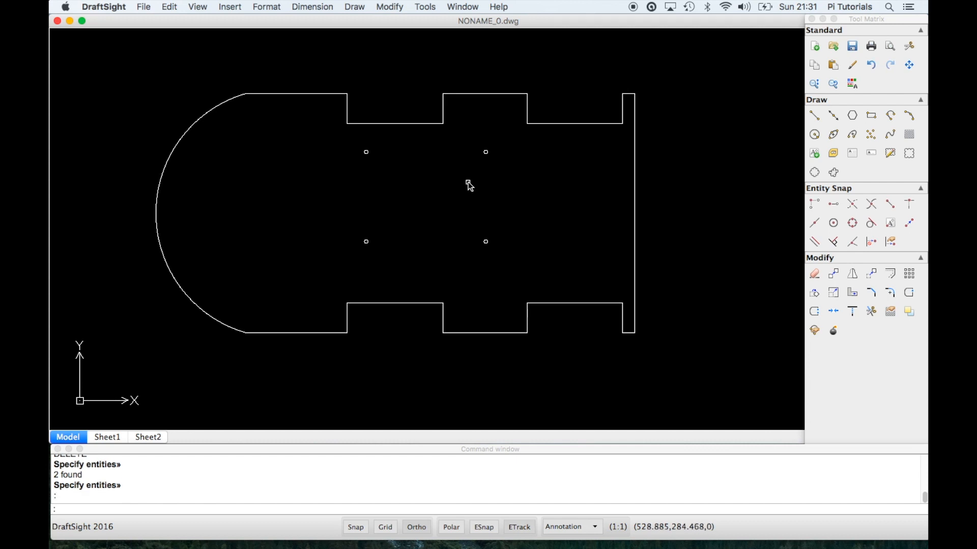
scroll(448, 159, "down", 1)
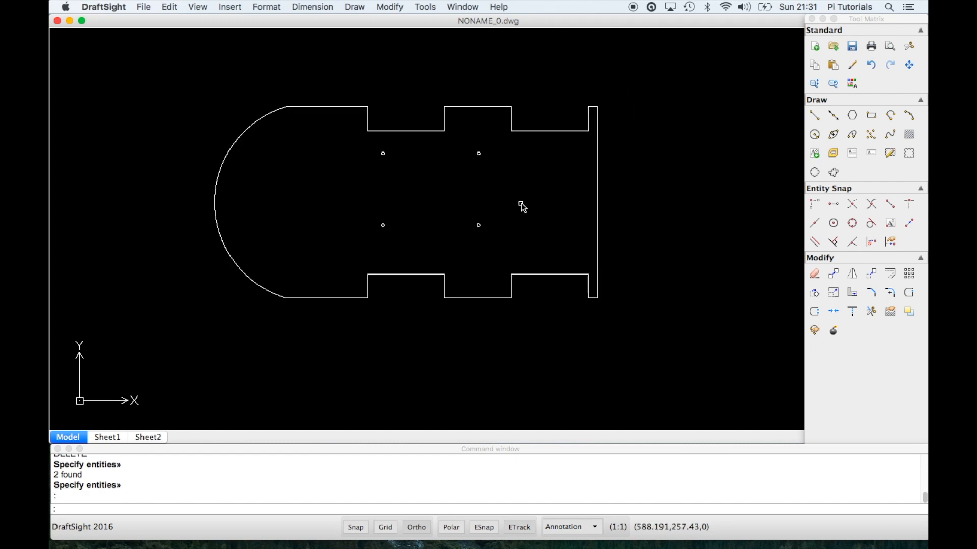
type("m")
key("Return")
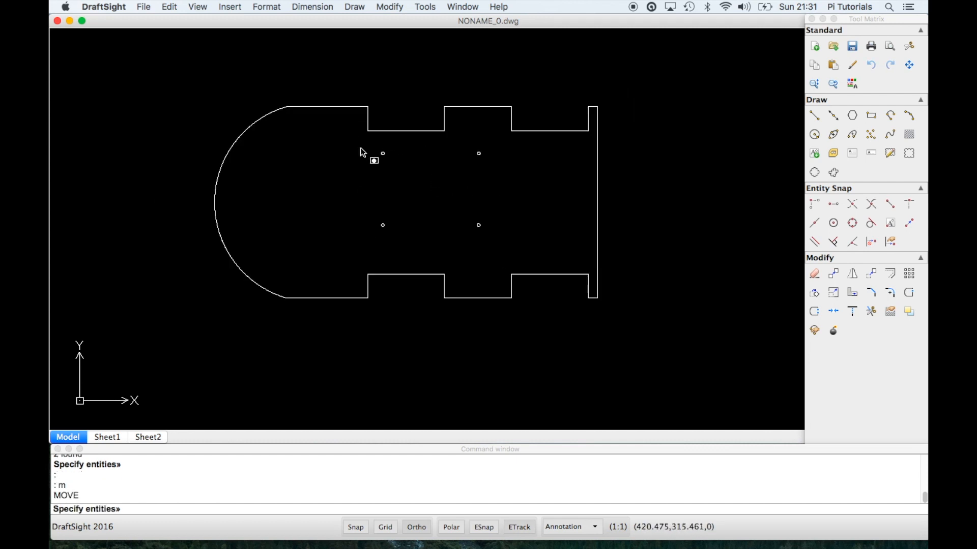
left_click_drag(361, 148, 511, 235)
key("Return")
left_click(452, 187)
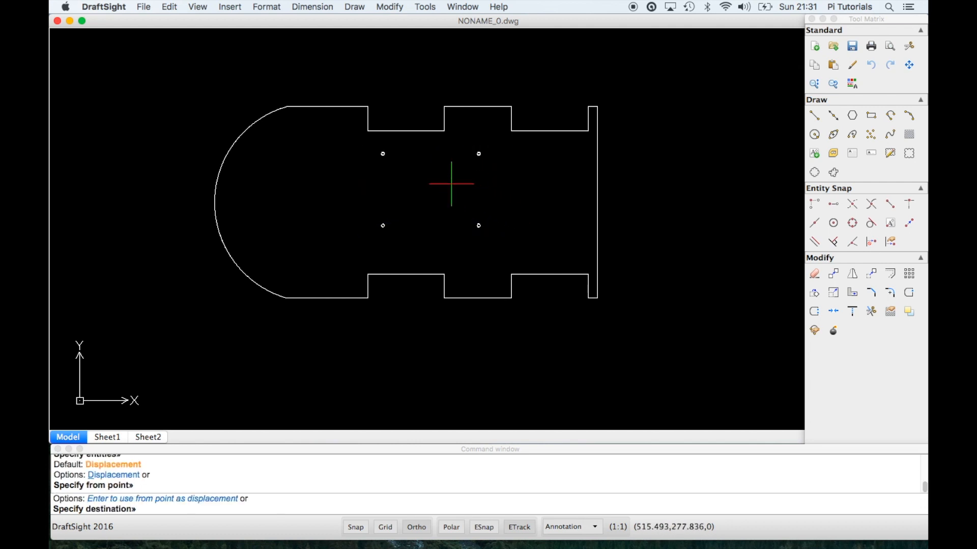
left_click(451, 200)
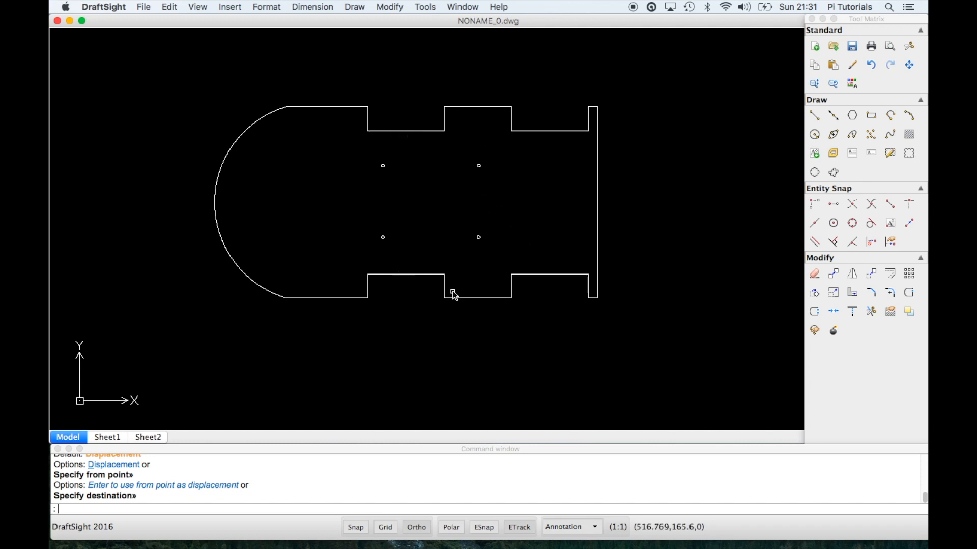
Step: Turn on entity snaps and draw a vertical line joining the upper and lower notch corners near the outline's middle
type("l")
key("Return")
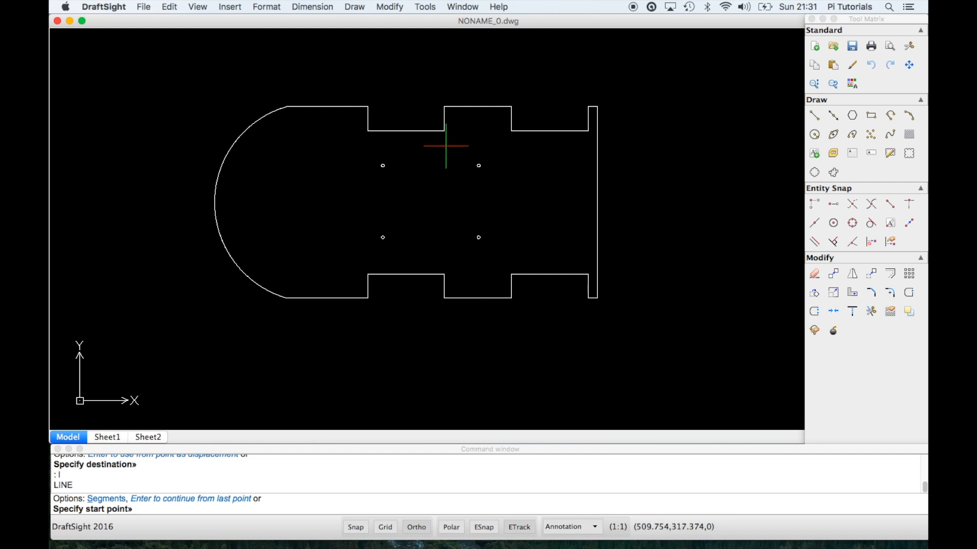
left_click(484, 527)
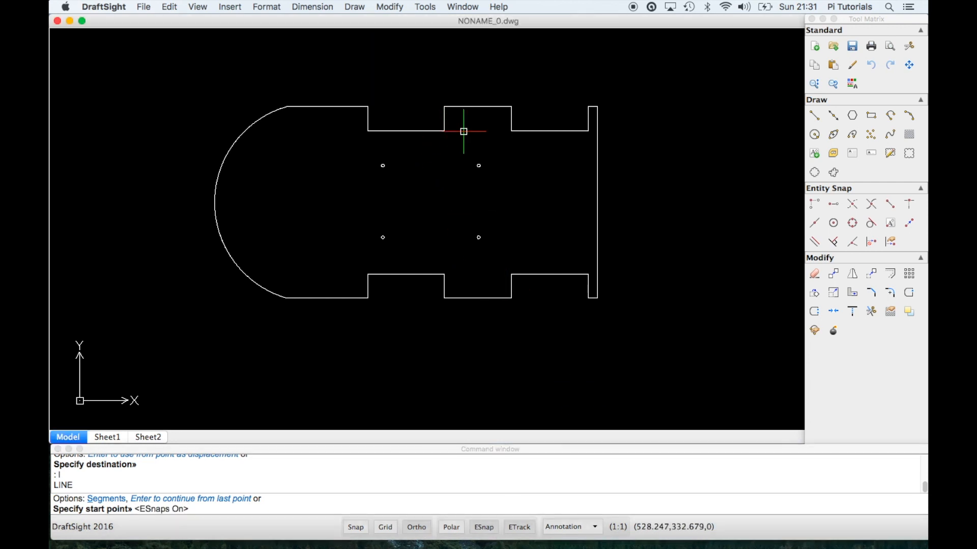
left_click(444, 131)
left_click(444, 274)
key("Return")
Step: Draw a horizontal centre line from the midpoint of the arc to the midpoint of the outline's right edge
type("l")
key("Return")
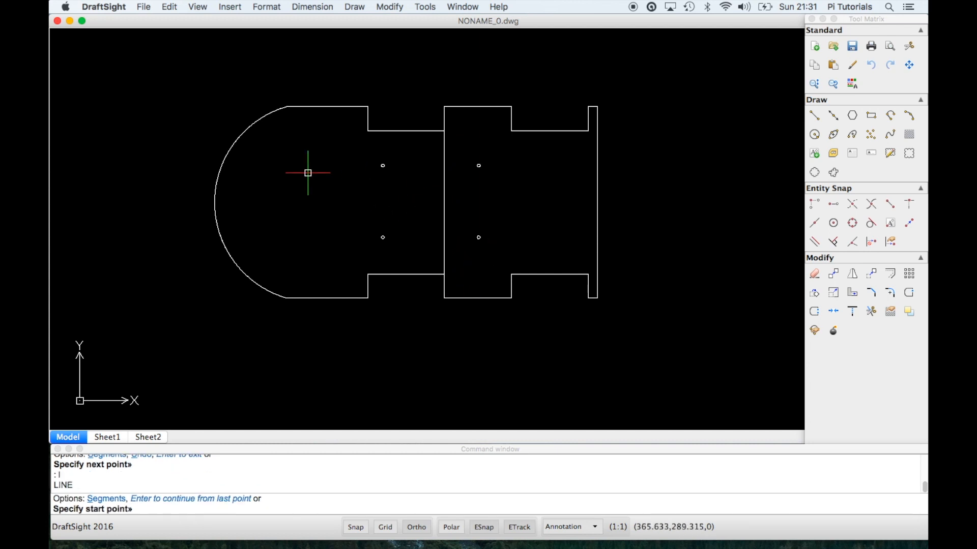
left_click(214, 202)
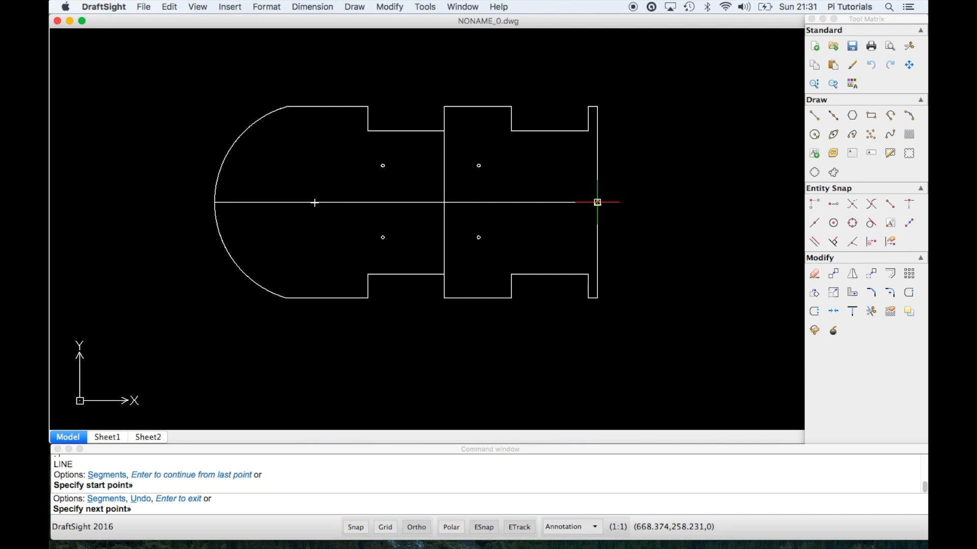
left_click(596, 202)
key("Return")
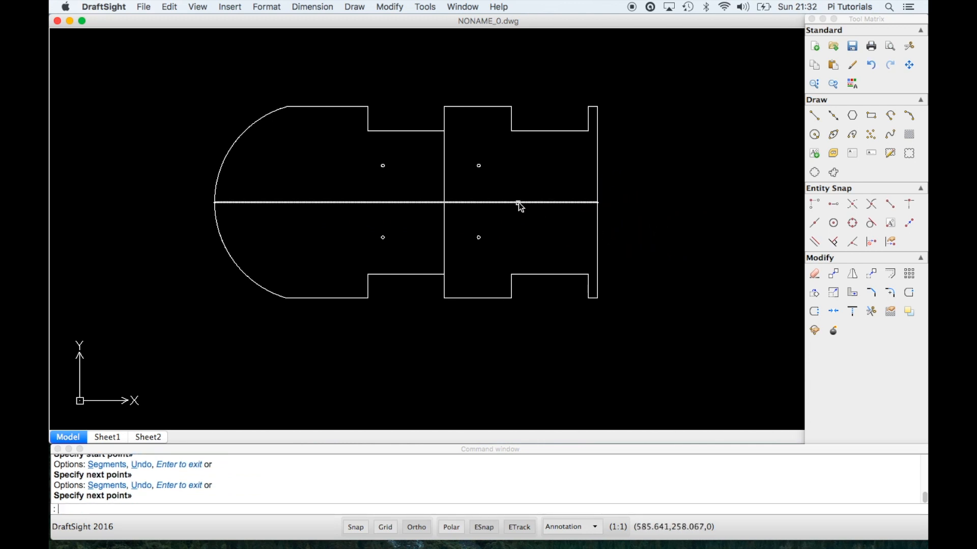
Step: Draw a vertical line connecting the centres of the two right-hand small circles
scroll(480, 165, "down", 1)
scroll(481, 165, "down", 1)
scroll(484, 167, "up", 5)
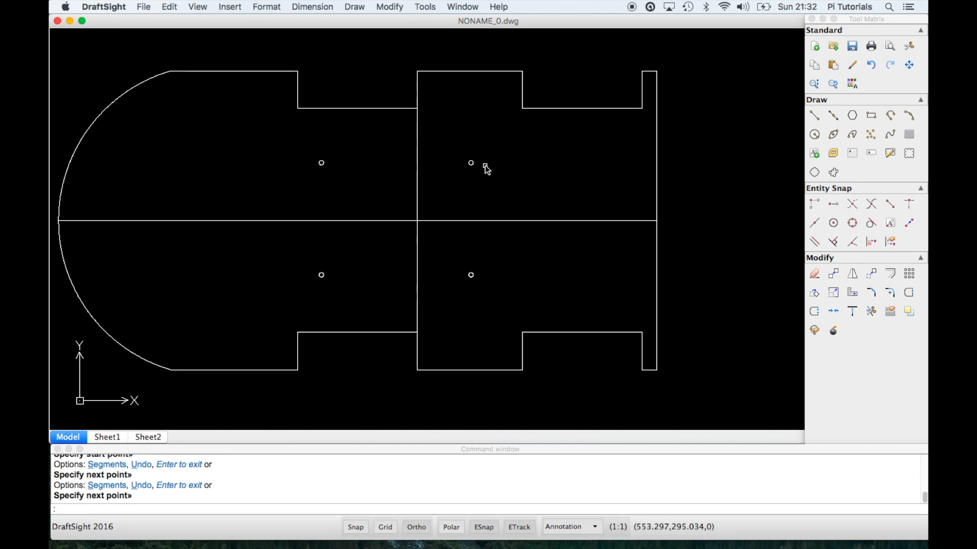
key("Return")
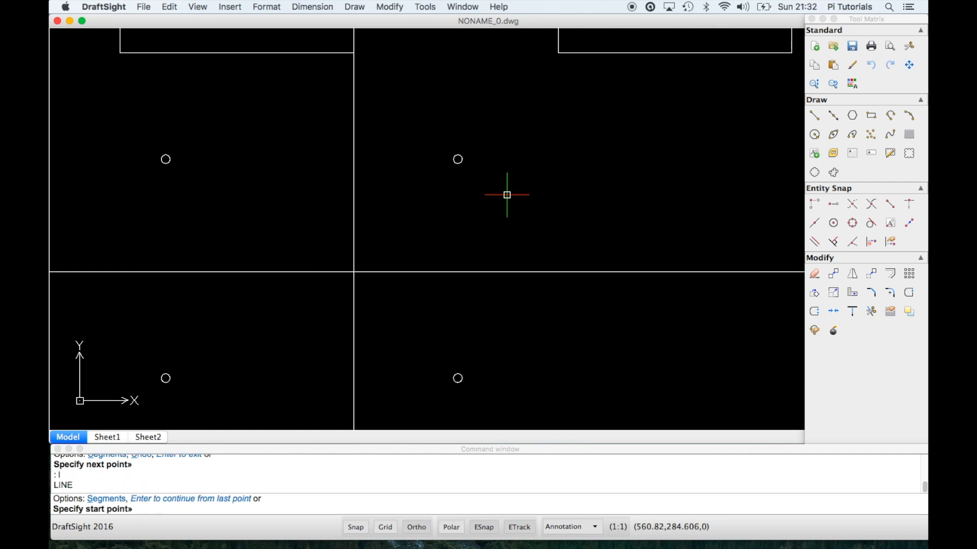
left_click(458, 159)
left_click(458, 378)
key("Return")
scroll(543, 366, "up", 2)
scroll(545, 367, "down", 3)
scroll(544, 366, "down", 5)
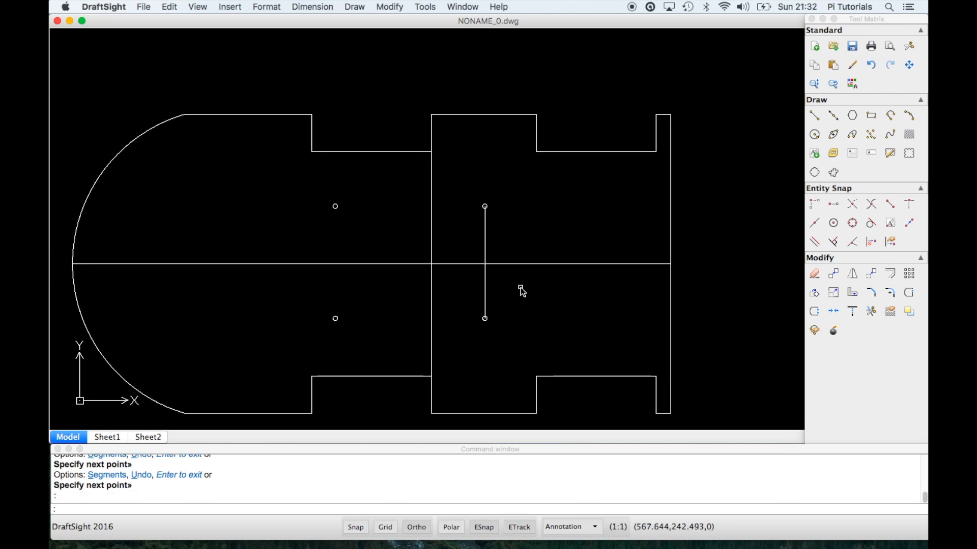
Step: Move the four circles and their connecting line from that line's midpoint to a Perpendicular snap on the horizontal centre line
type("m")
key("Return")
scroll(505, 318, "up", 1)
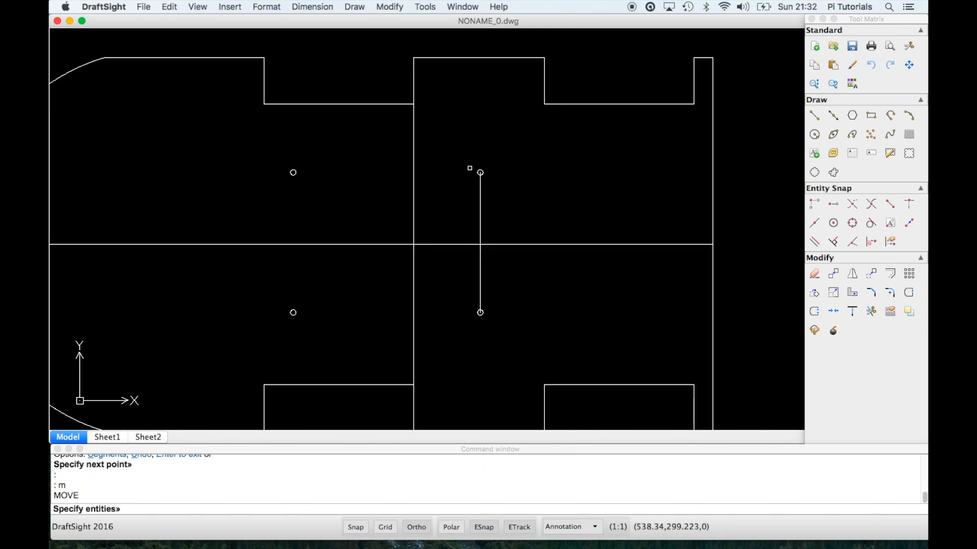
left_click(235, 153)
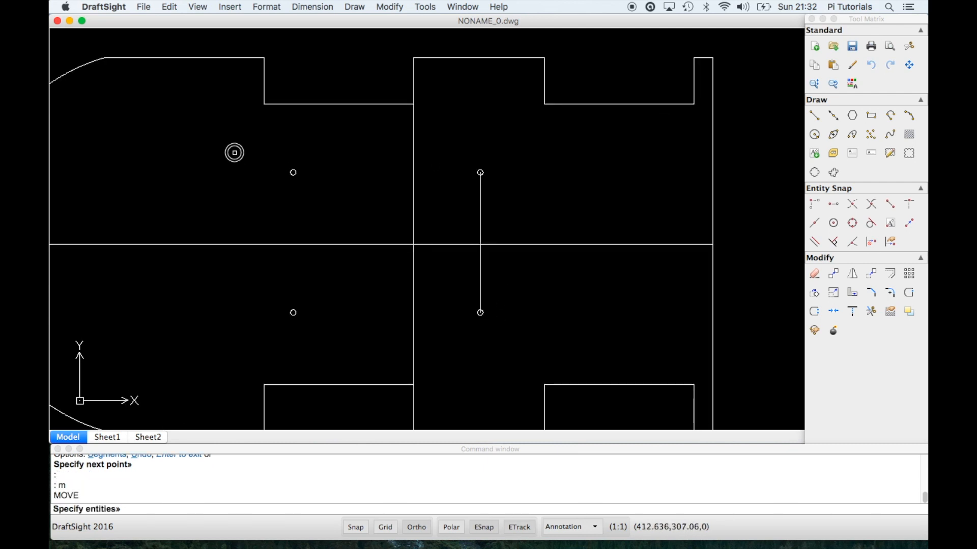
left_click(540, 339)
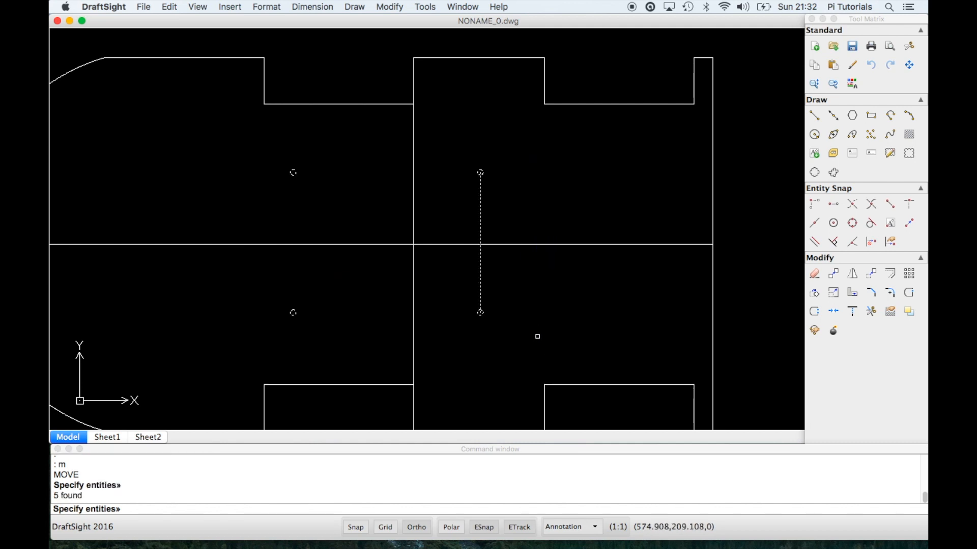
key("Return")
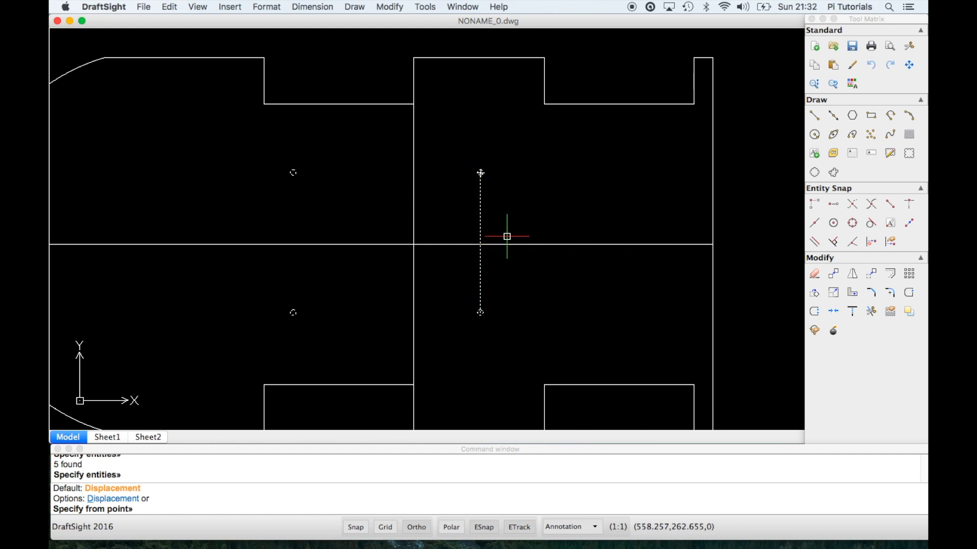
left_click(482, 258)
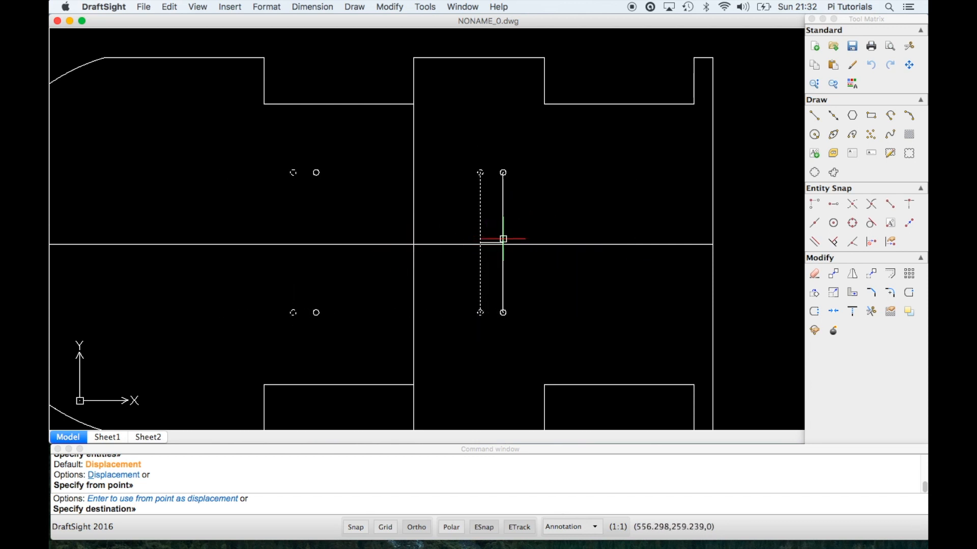
type("er")
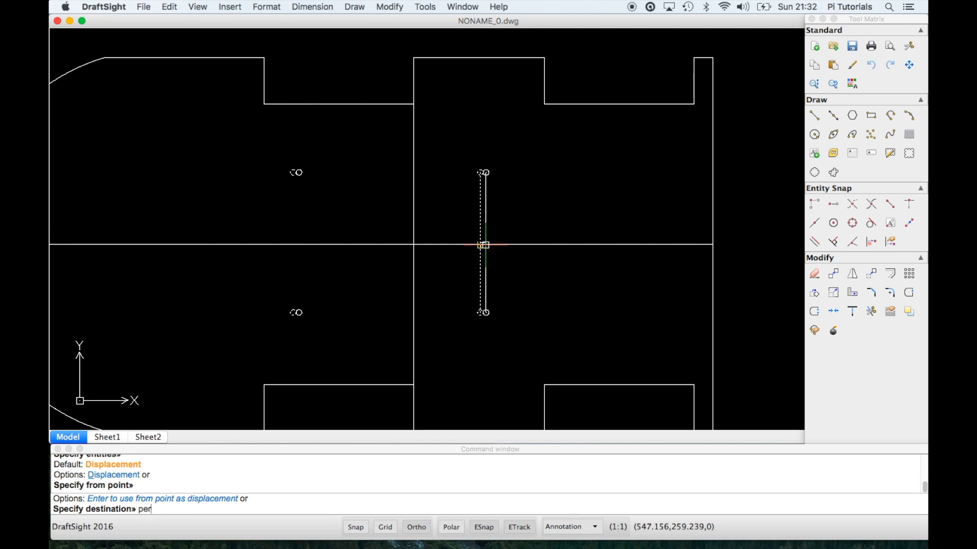
key("Return")
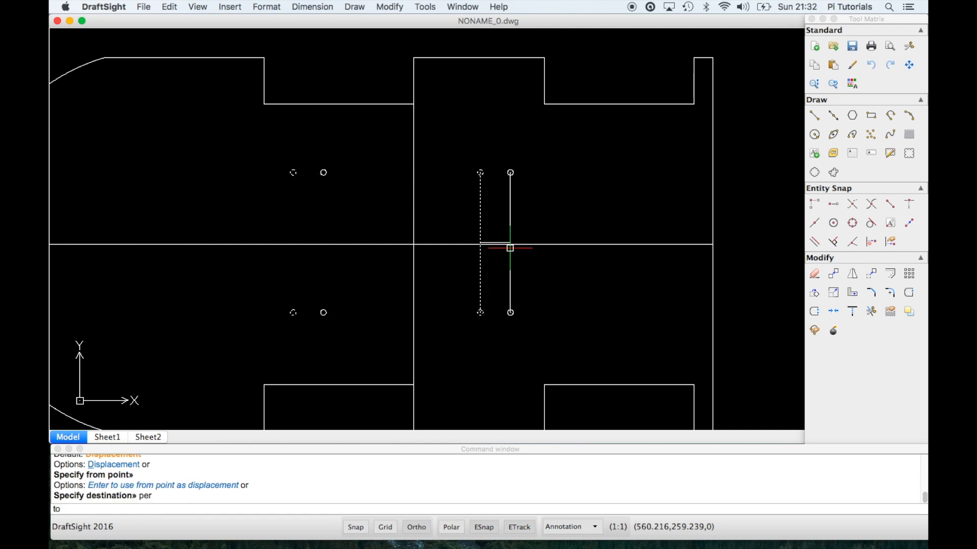
left_click(483, 245)
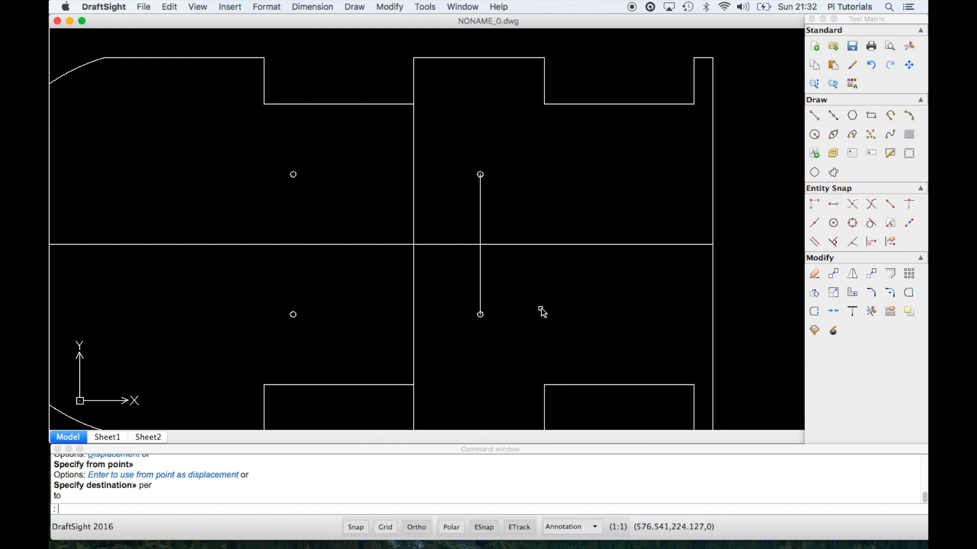
Step: Measure the distances from the horizontal centre line to the centres of the upper and lower right-hand circles
type("di")
key("Return")
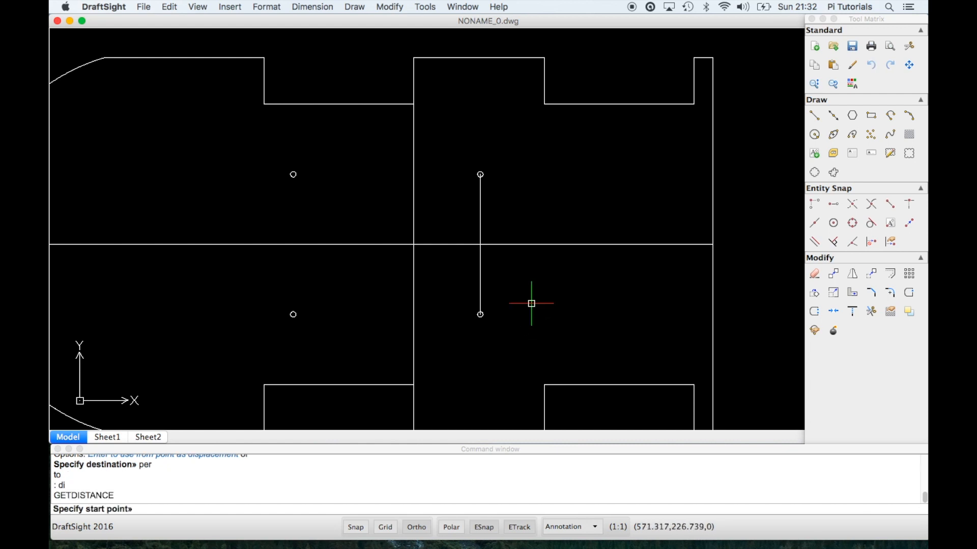
left_click(480, 245)
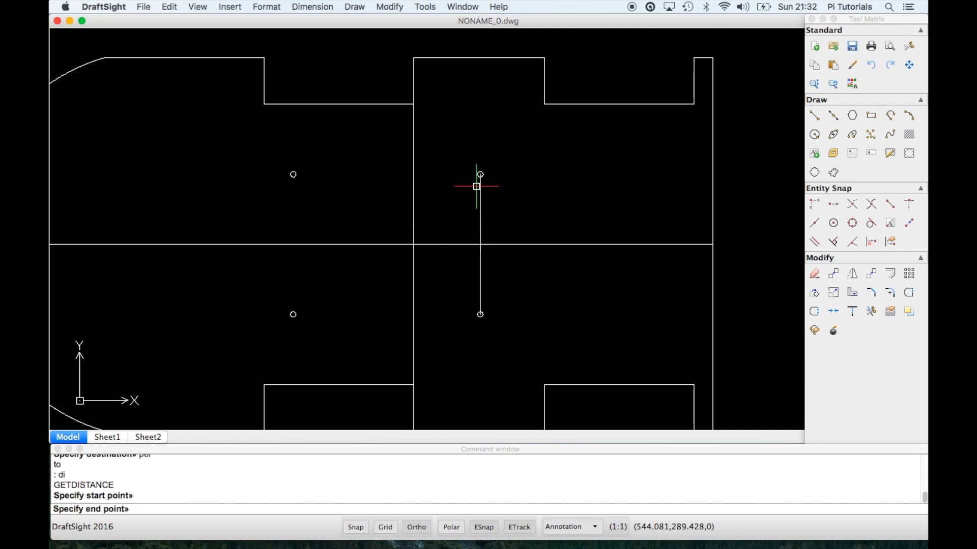
left_click(480, 175)
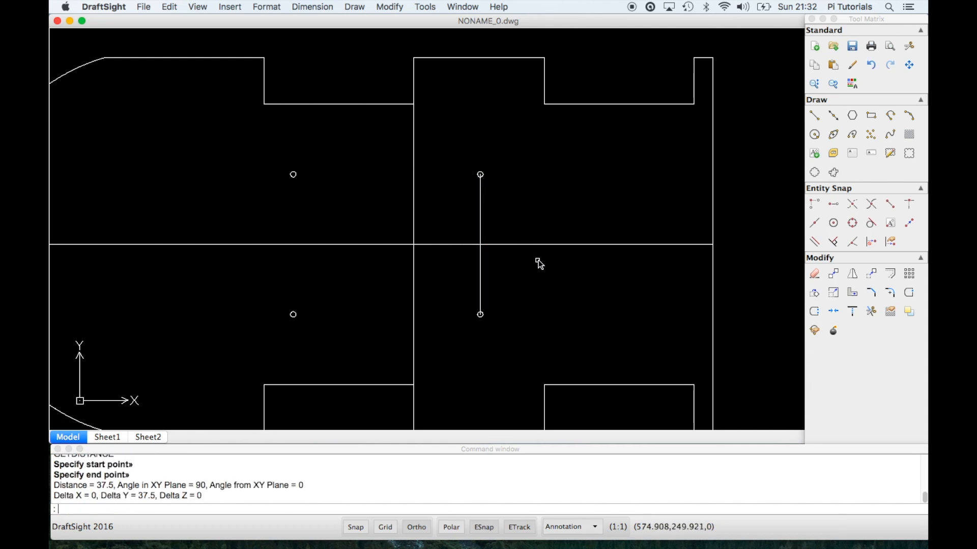
type("di")
key("Return")
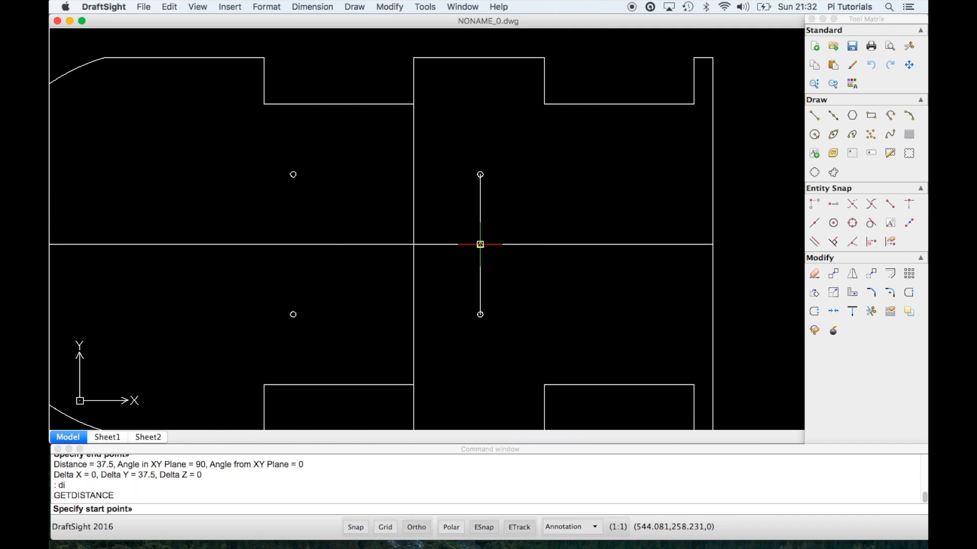
left_click(480, 245)
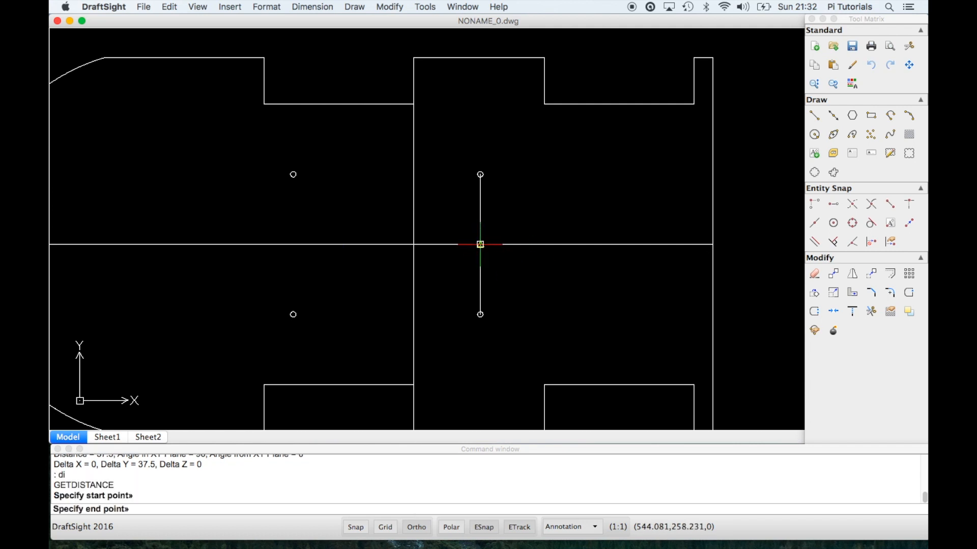
left_click(481, 314)
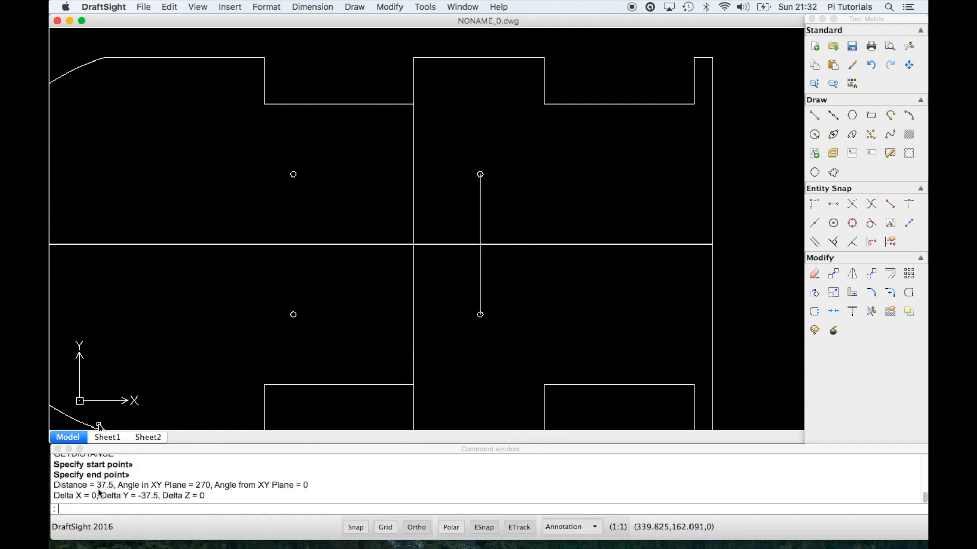
Step: Delete the horizontal centre line, the vertical line between the notches and the line connecting the right-hand circles
type("e")
key("Return")
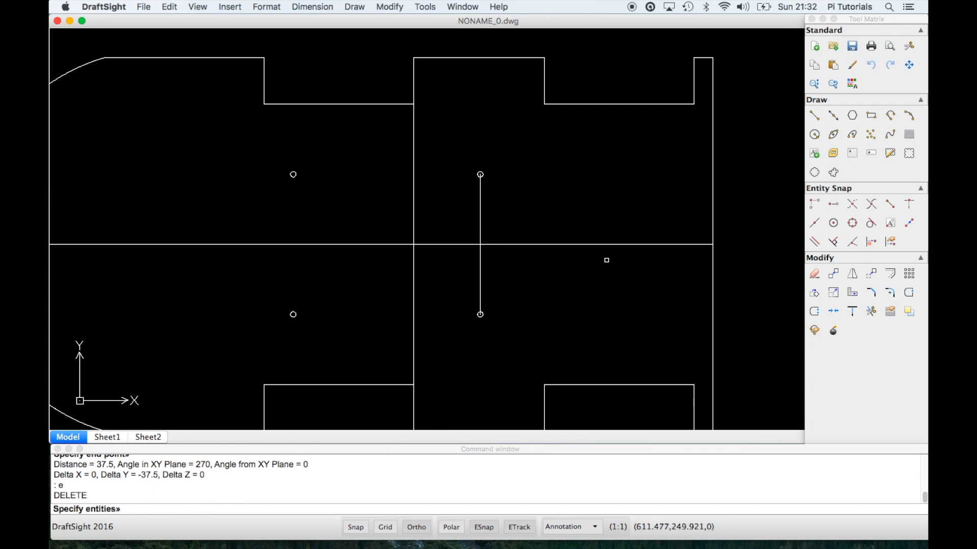
left_click(539, 269)
left_click(389, 210)
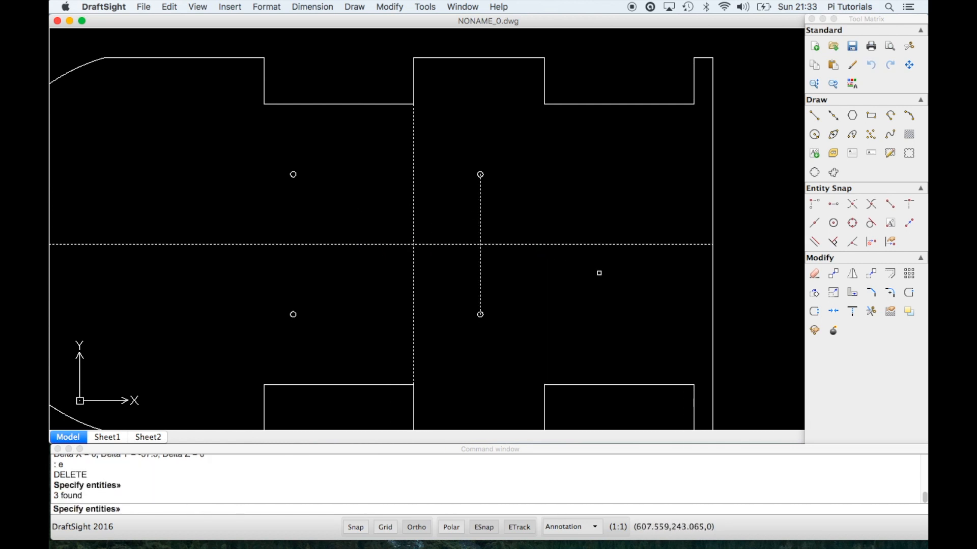
key("Return")
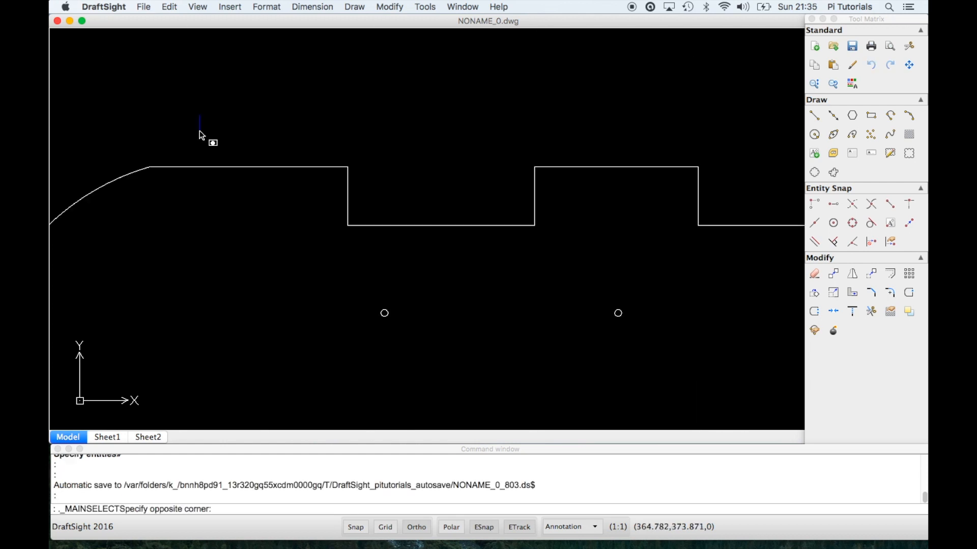
scroll(201, 134, "down", 5)
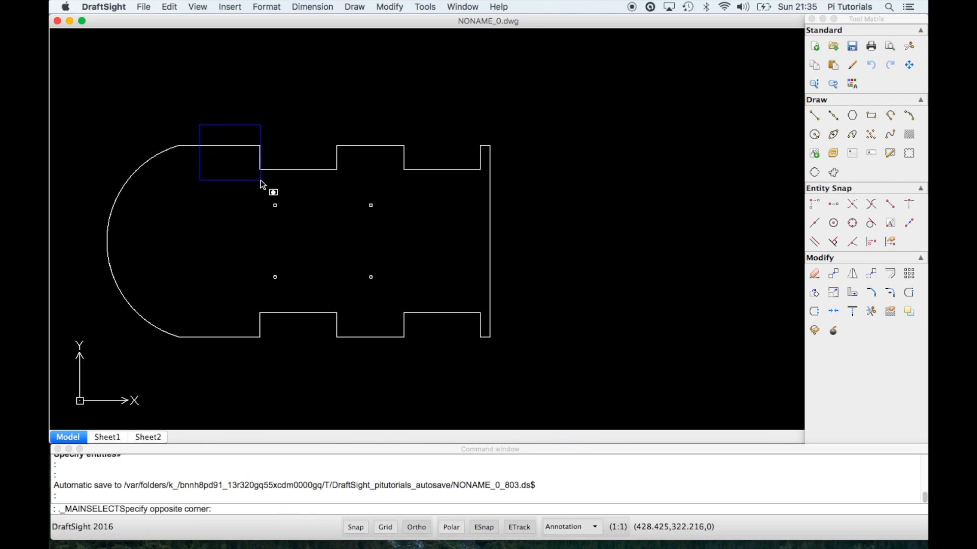
key("Escape")
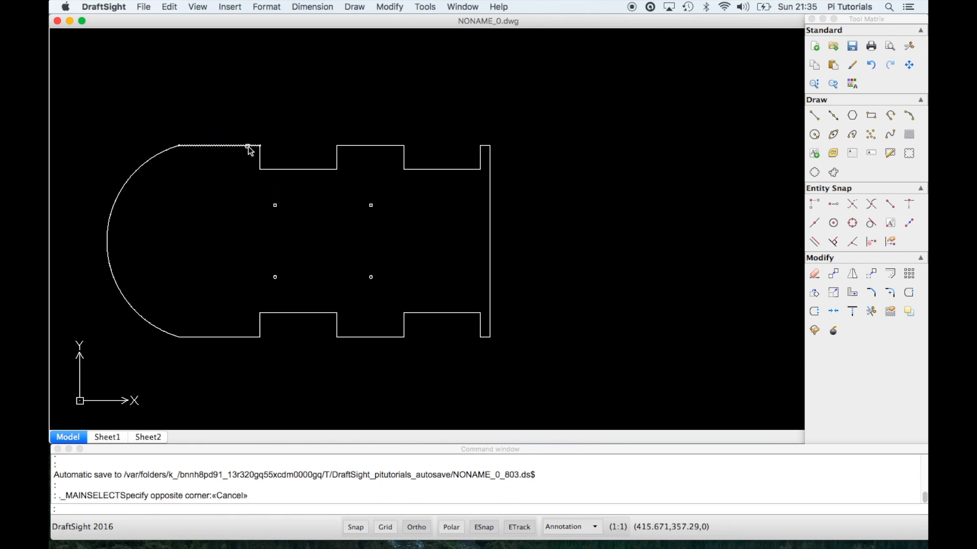
scroll(249, 147, "up", 3)
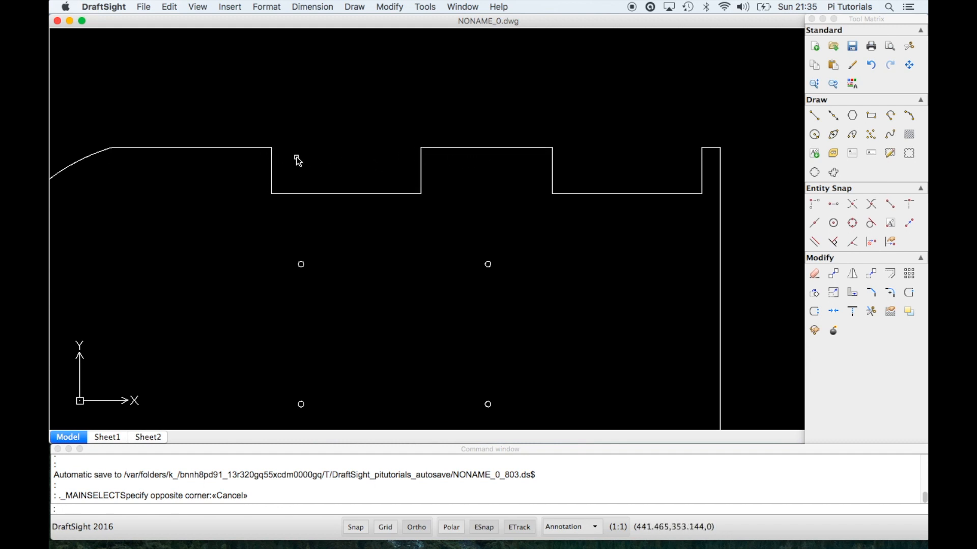
mouse_move(269, 167)
middle_mouse_down()
mouse_move(307, 153)
mouse_move(322, 116)
middle_mouse_up()
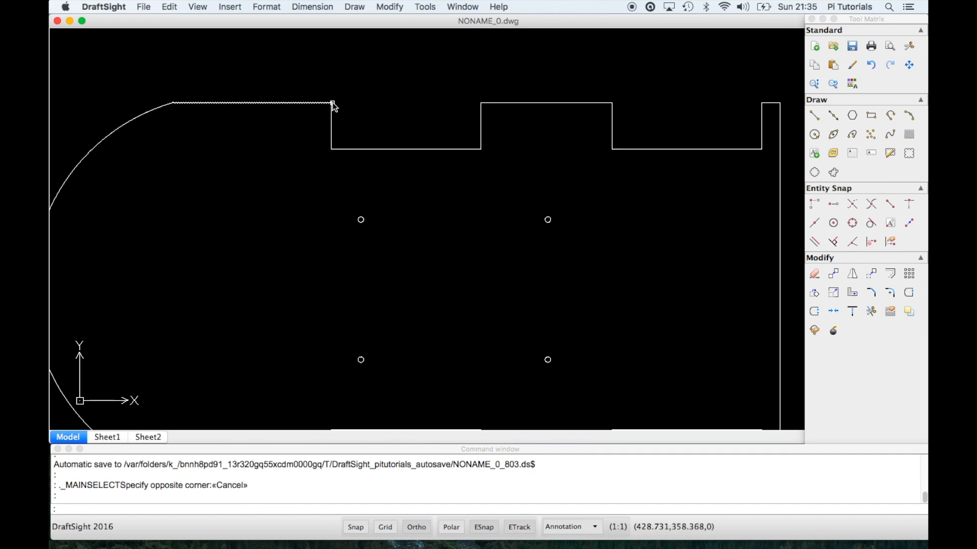
scroll(332, 103, "up", 4)
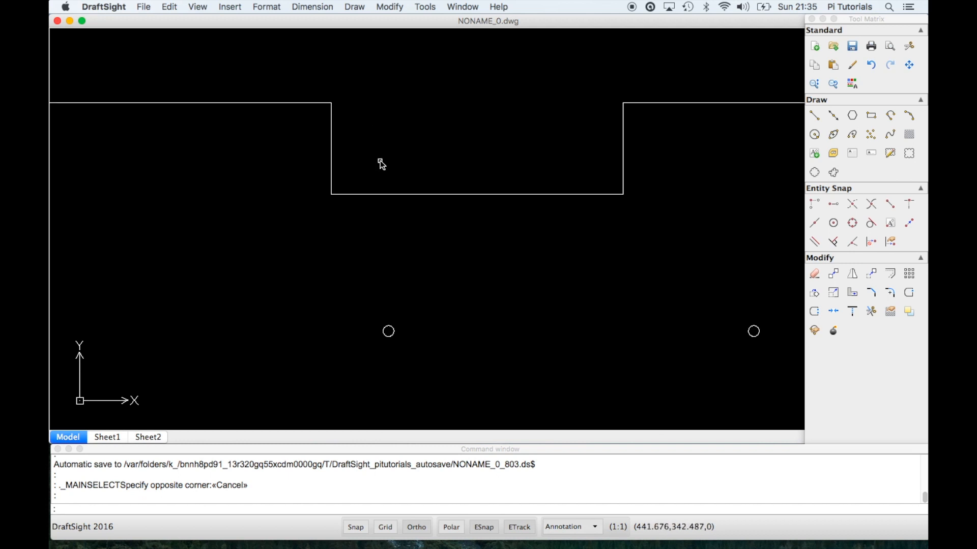
key("Return")
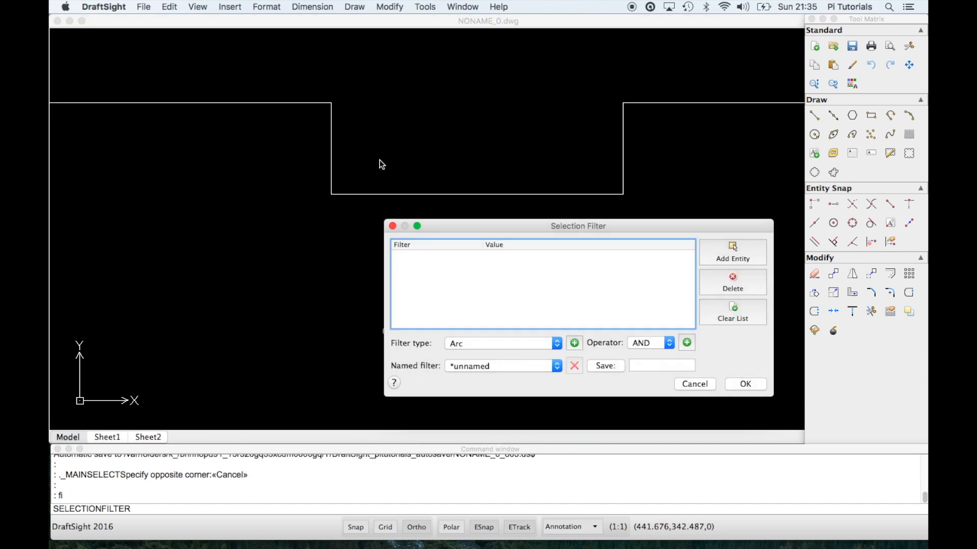
left_click(695, 384)
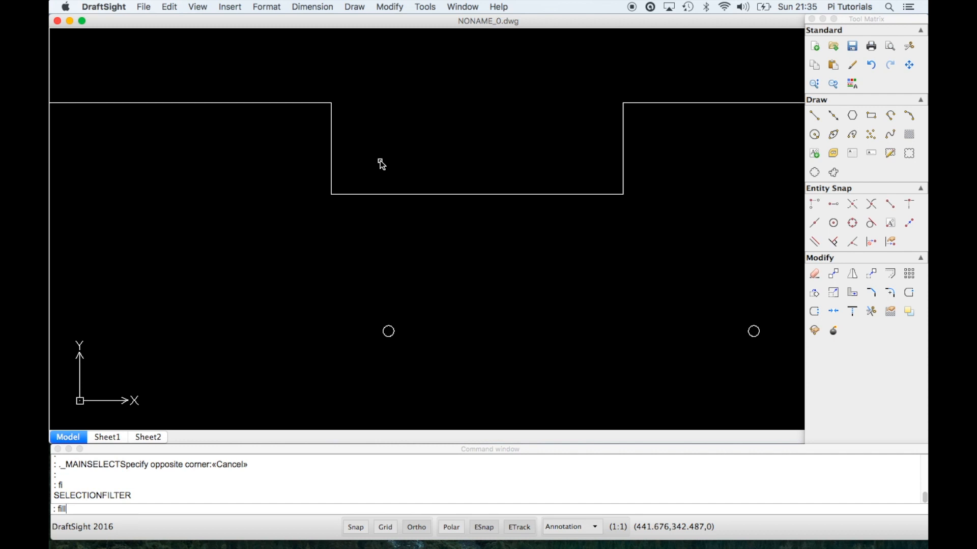
Step: Fillet the left outer corner of the upper left-hand notch with a radius of 15
key("Return")
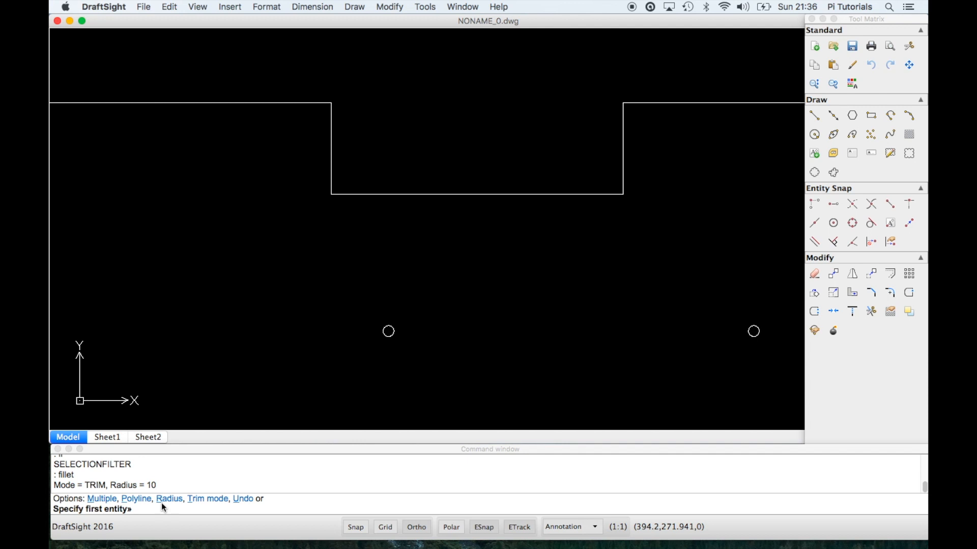
key("Return")
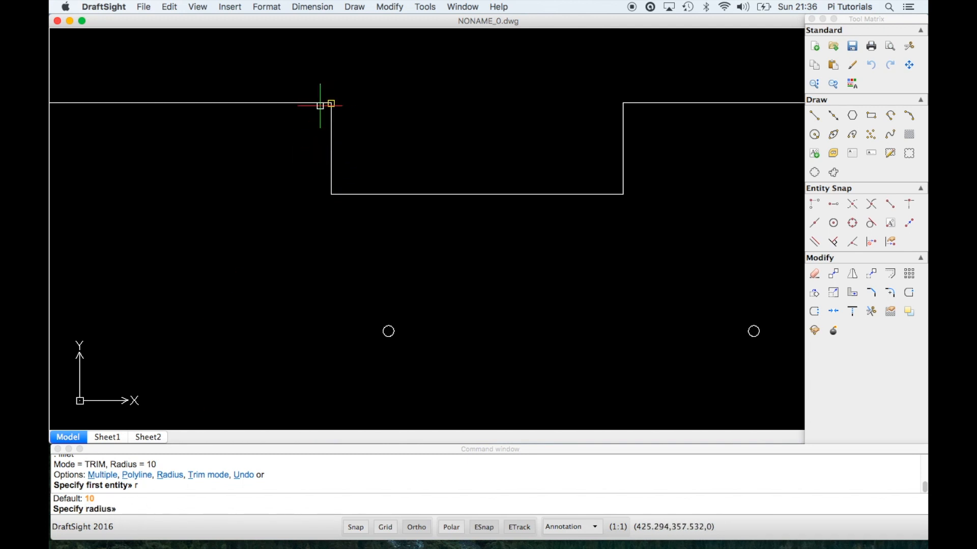
type("15")
key("Return")
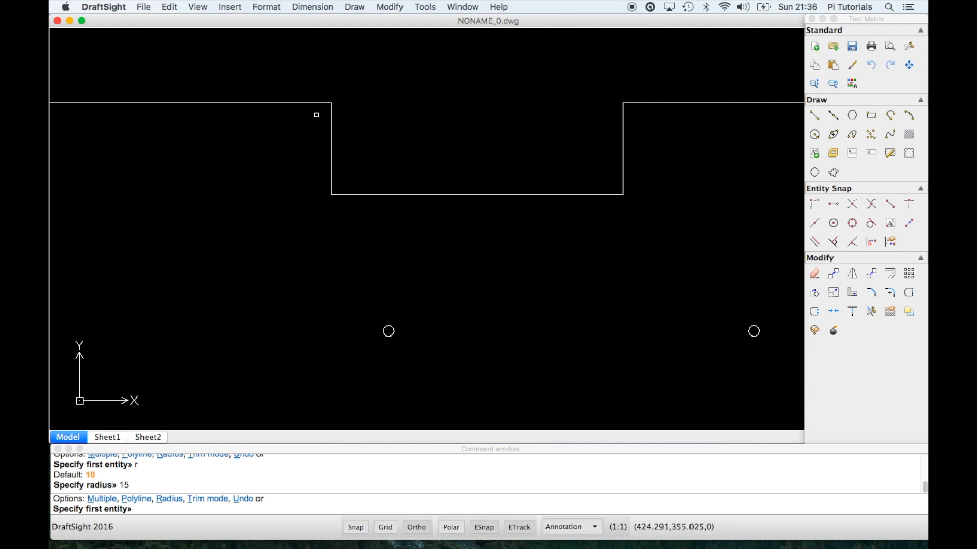
left_click(331, 125)
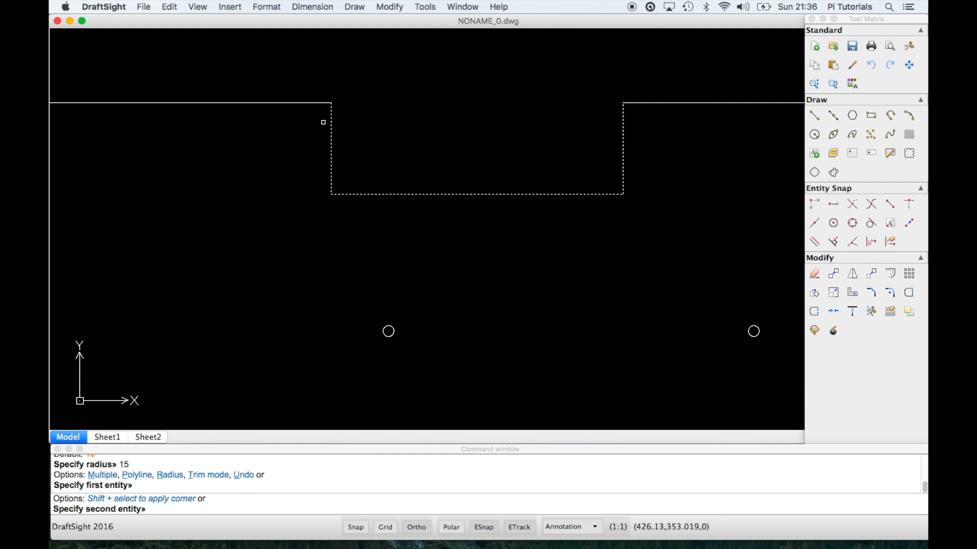
left_click(302, 105)
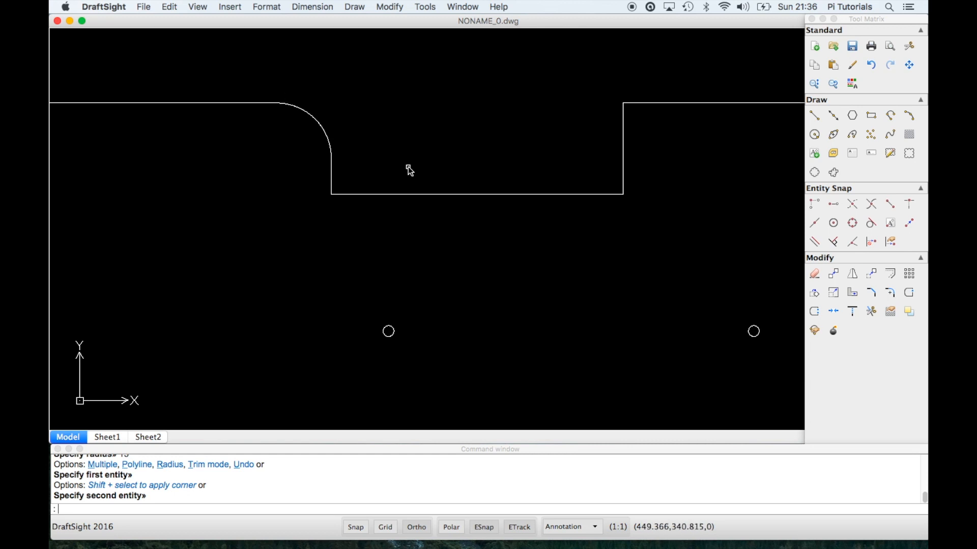
Step: Fillet the right outer corner of the upper left-hand notch with the radius of 15
left_click(624, 140)
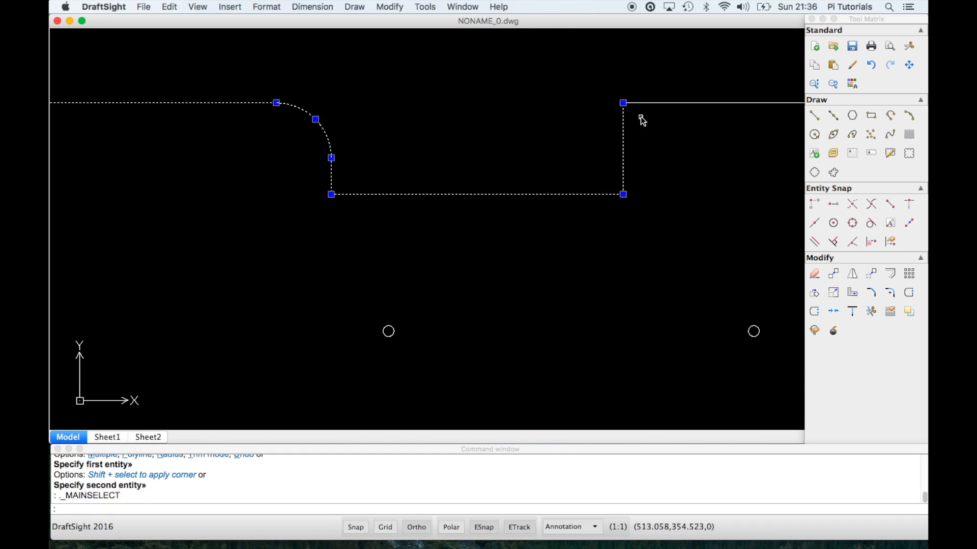
key("Escape")
key("Return")
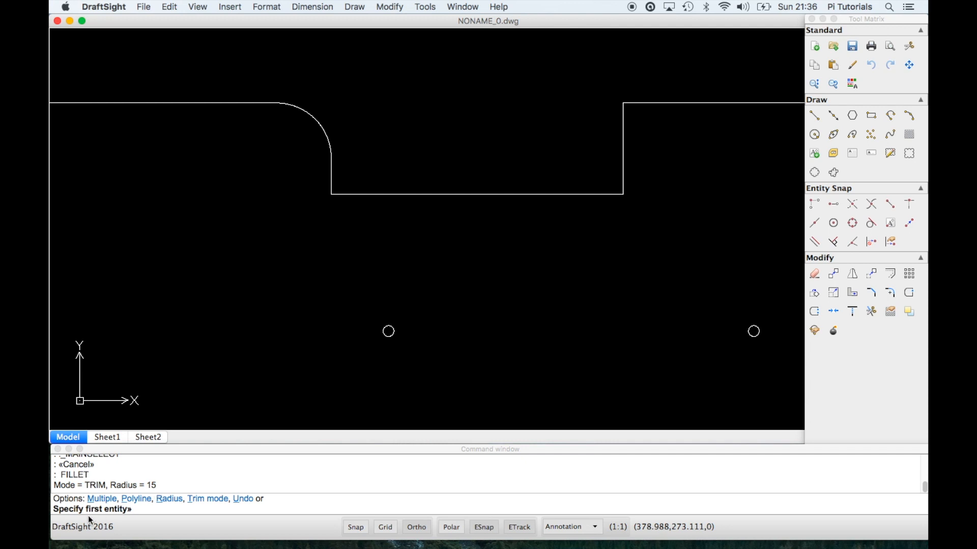
left_click(624, 142)
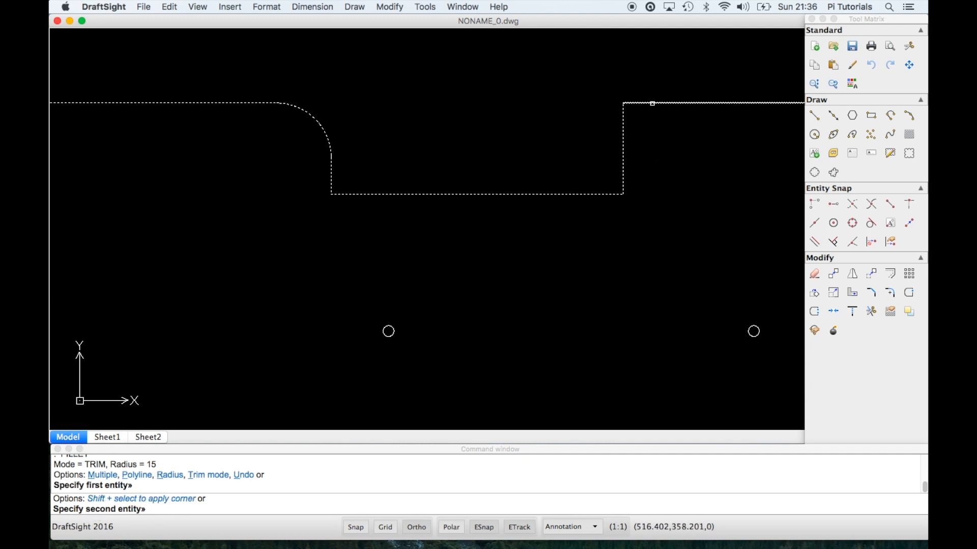
left_click(652, 103)
key("Return")
scroll(636, 166, "up", 1)
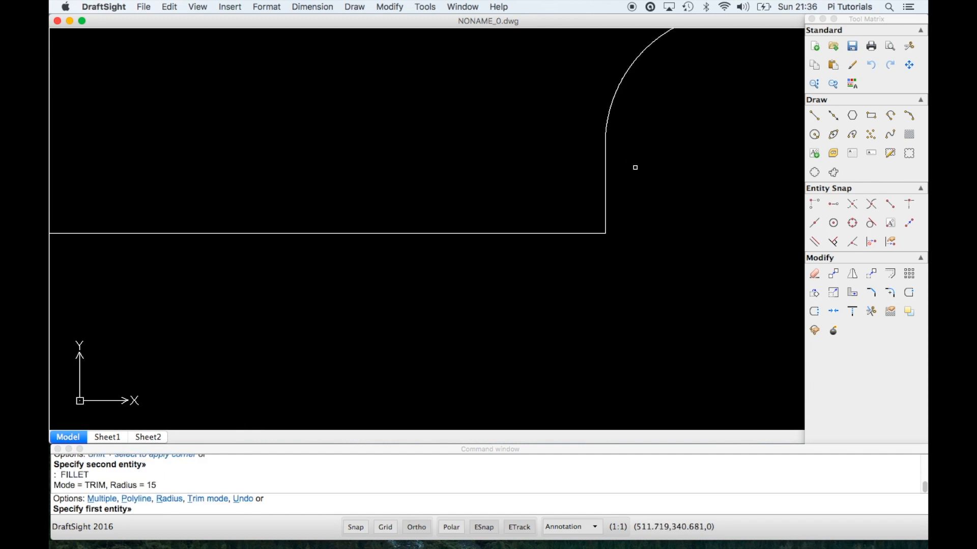
scroll(636, 164, "down", 4)
mouse_move(653, 194)
middle_mouse_down()
mouse_move(609, 131)
mouse_move(585, 153)
middle_mouse_up()
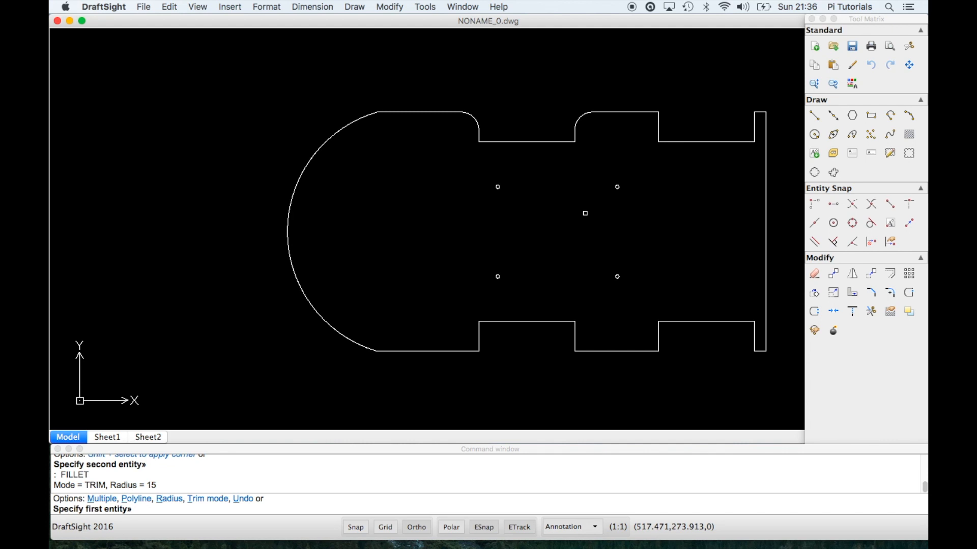
key("Escape")
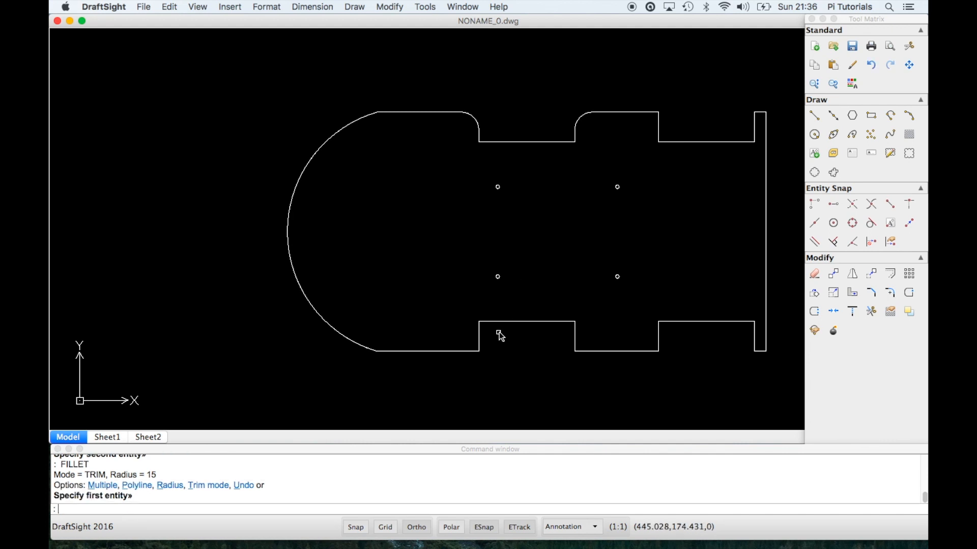
Step: Fillet the left outer corner of the lower left-hand notch with the radius of 15
left_click(465, 351)
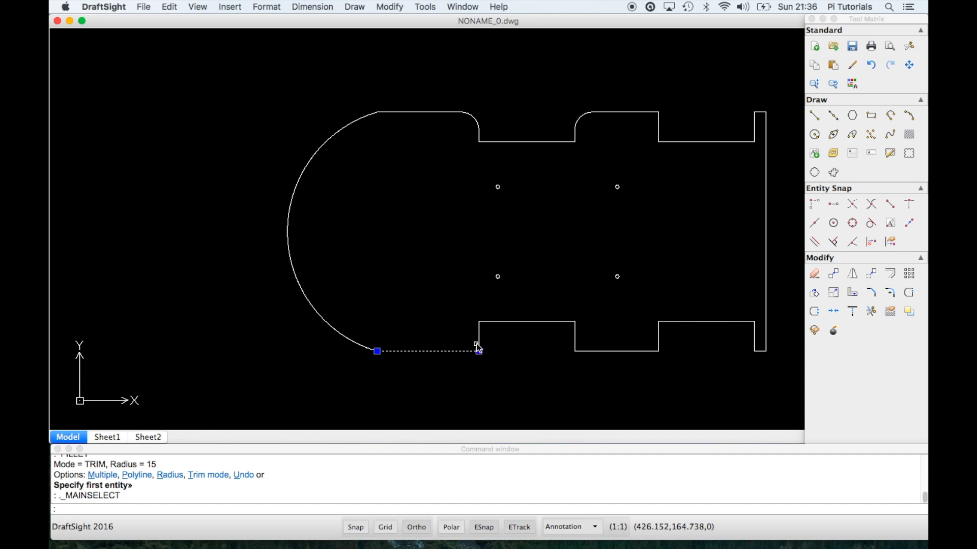
key("Escape")
key("Return")
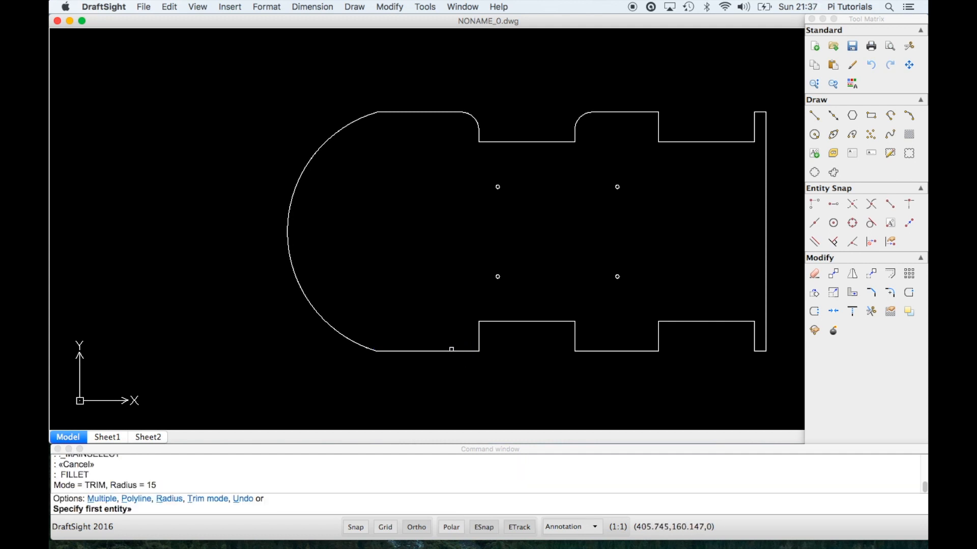
left_click(456, 352)
left_click(479, 339)
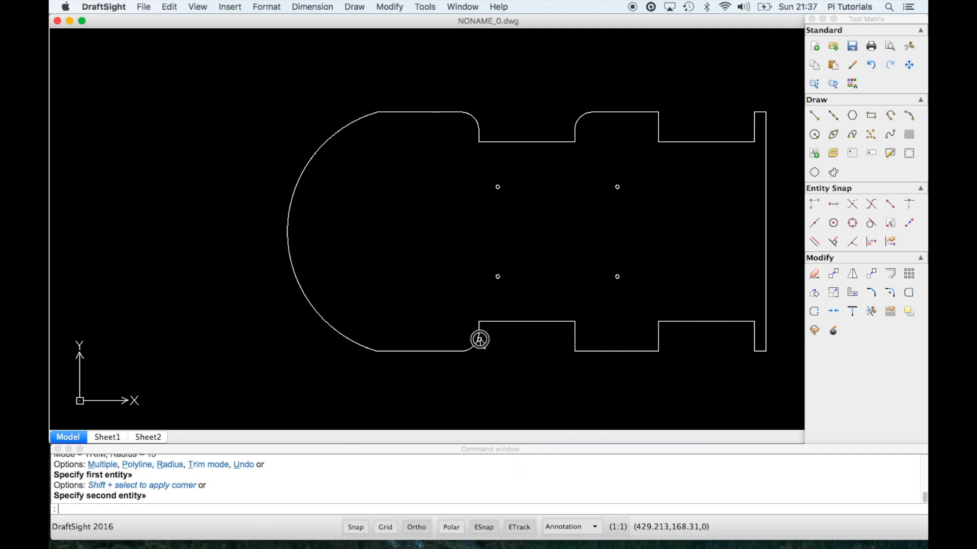
Step: Fillet the right outer corner of the lower left-hand notch with the radius of 15
left_click(575, 340)
key("Escape")
key("Return")
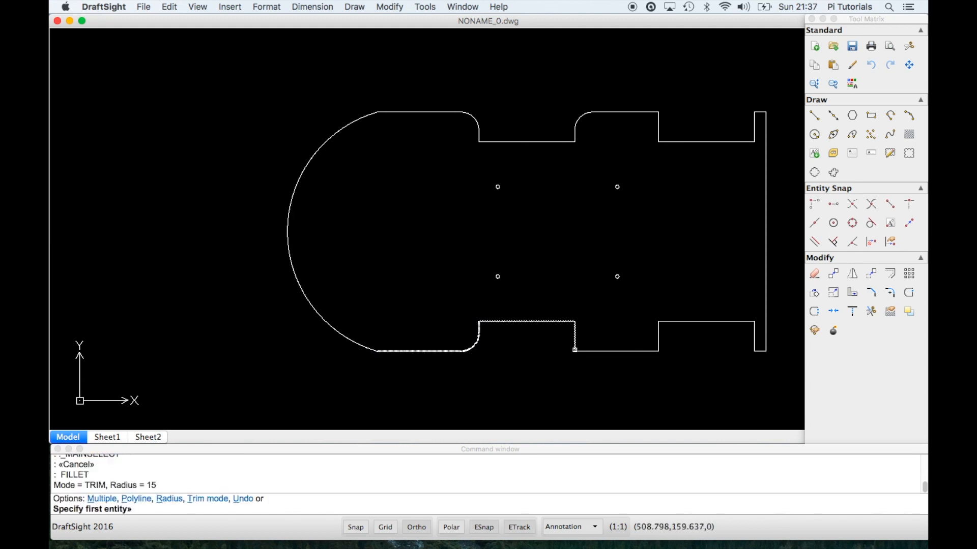
left_click(576, 343)
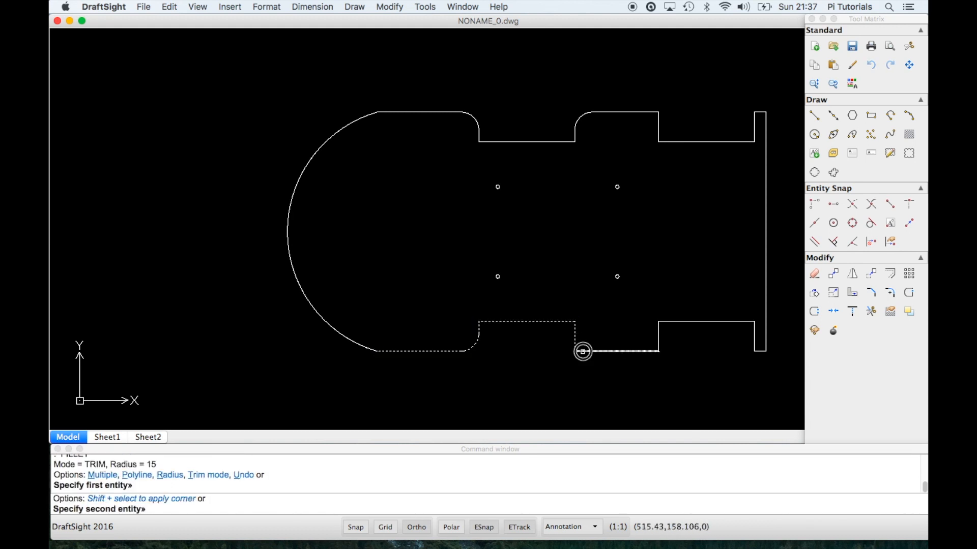
left_click(582, 350)
key("Return")
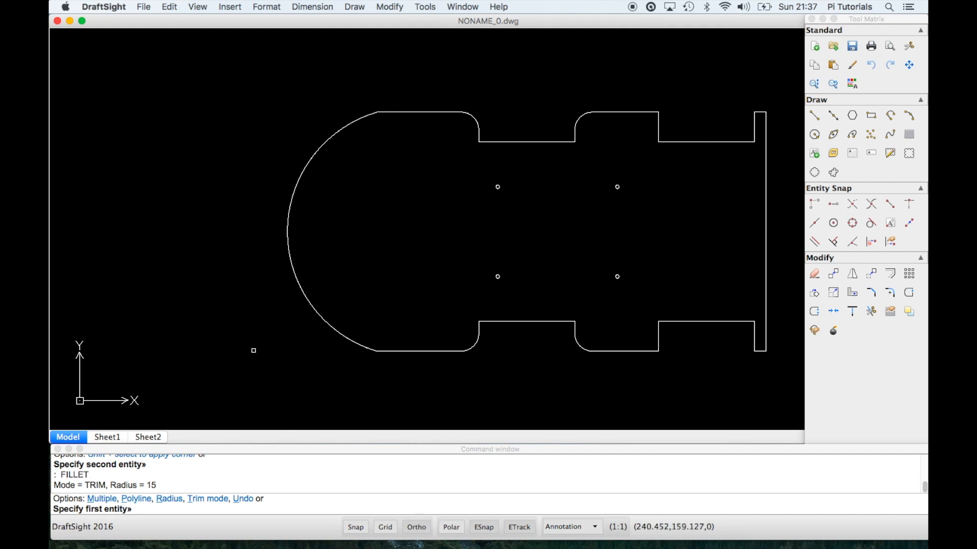
Step: Draw a separate horizontal line below and left of the outline, and a vertical line crossing the lower part of the arc
type("l")
key("Return")
key("Escape")
type("l")
key("Return")
left_click(169, 398)
left_click(301, 402)
key("Return")
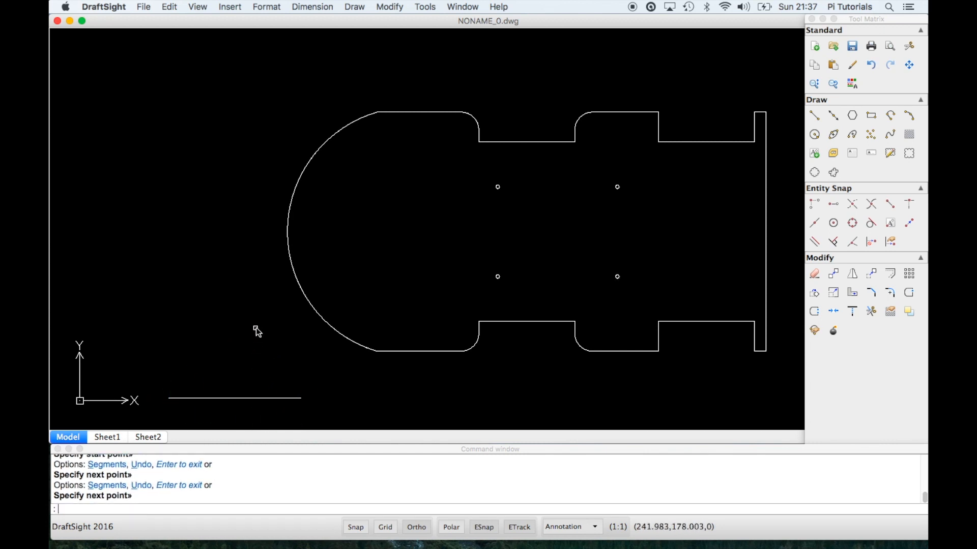
key("Return")
left_click(338, 286)
left_click(338, 370)
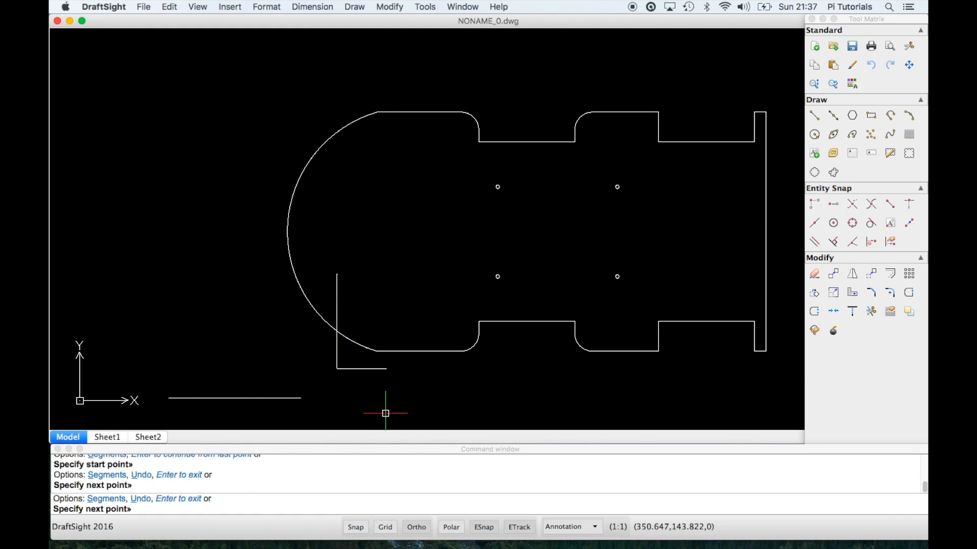
key("Return")
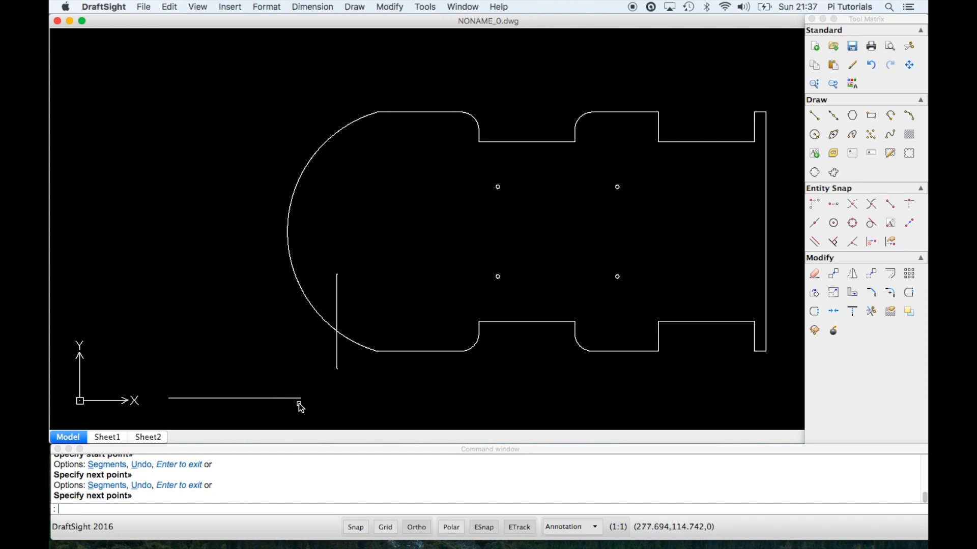
Step: Join the separate horizontal and vertical lines at a sharp corner using Fillet with radius 0
type("fillet")
key("Return")
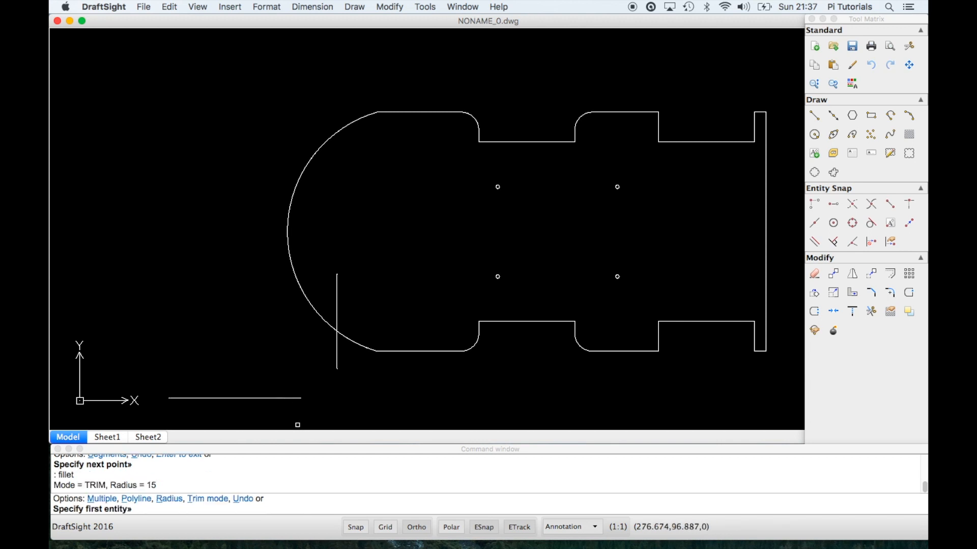
left_click(181, 498)
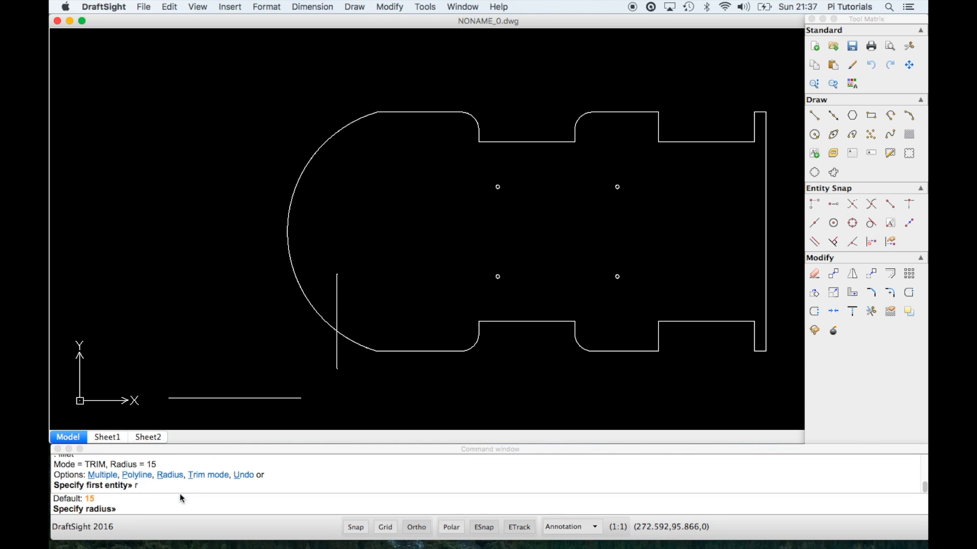
type("0")
key("Return")
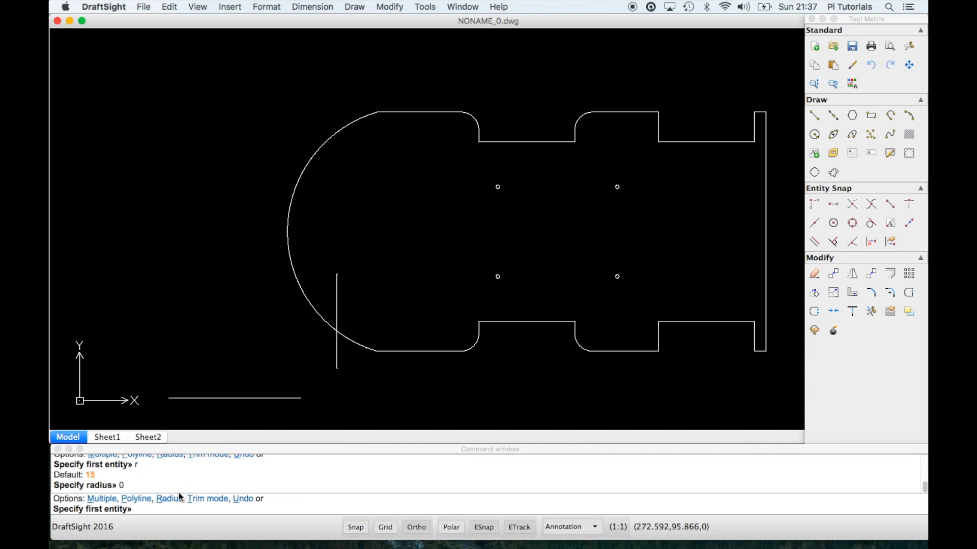
left_click(273, 399)
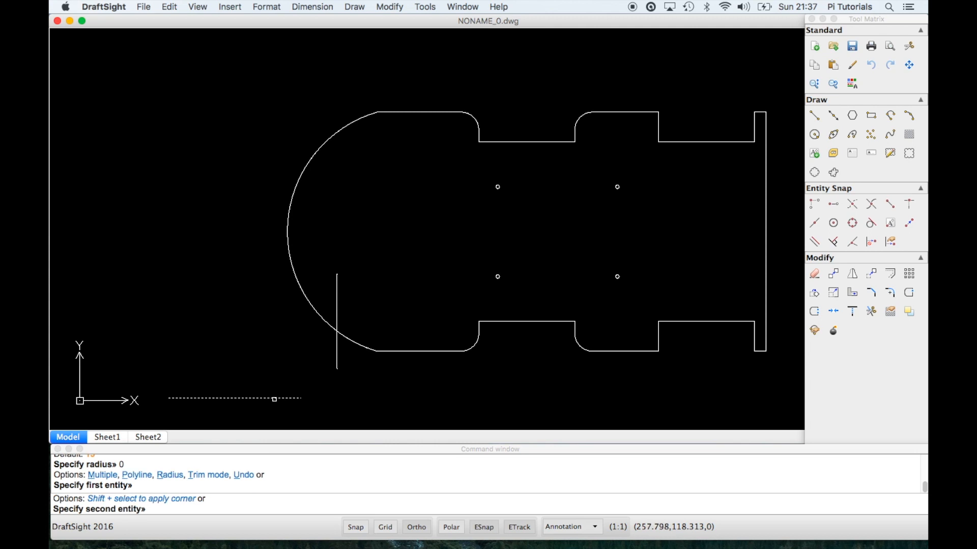
left_click(336, 364)
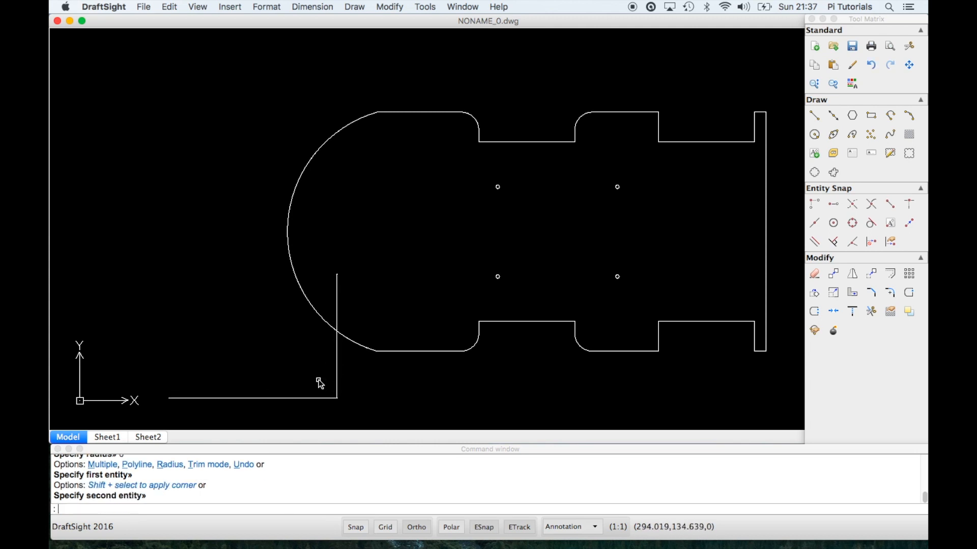
Step: Delete the two joined practice lines at the lower left of the outline
key("Return")
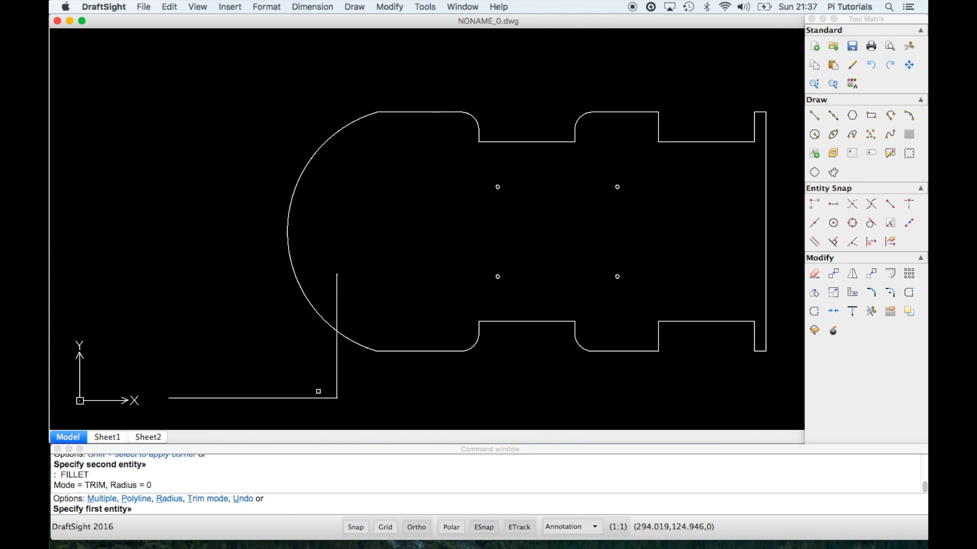
type("e")
key("Return")
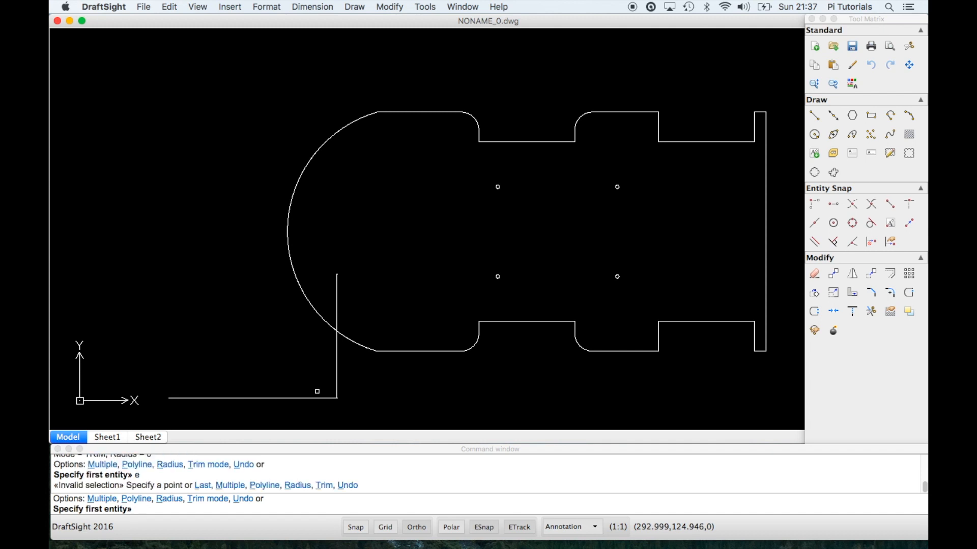
left_click(353, 405)
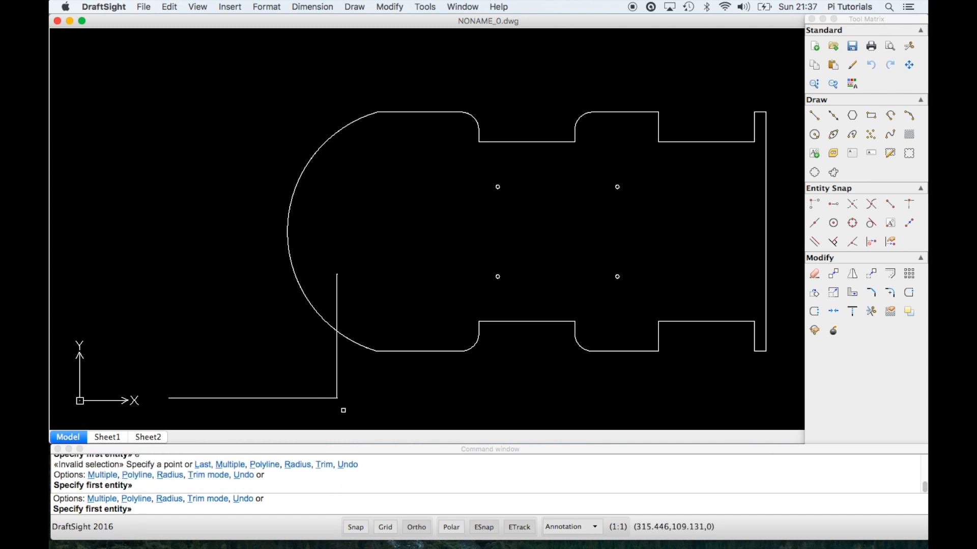
key("Escape")
key("Delete")
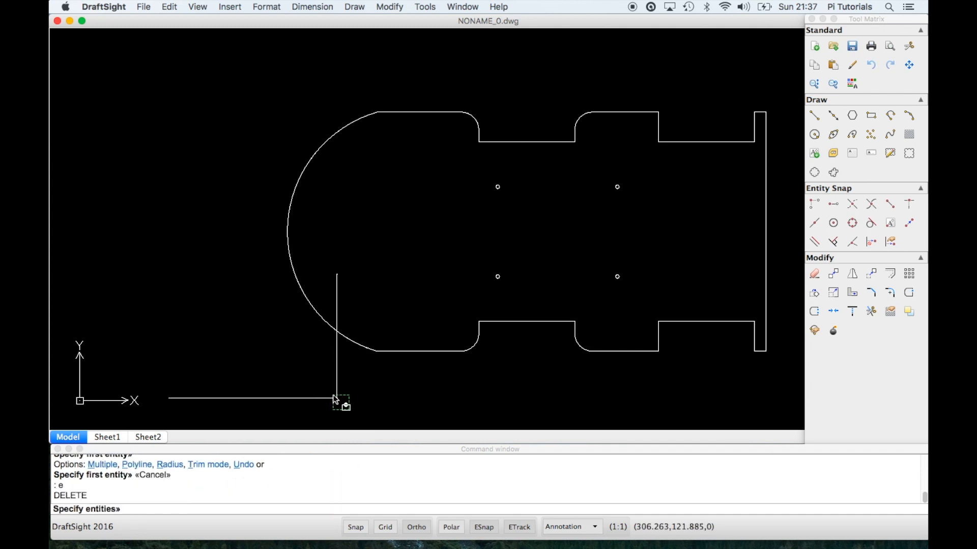
left_click_drag(346, 407, 301, 377)
key("Return")
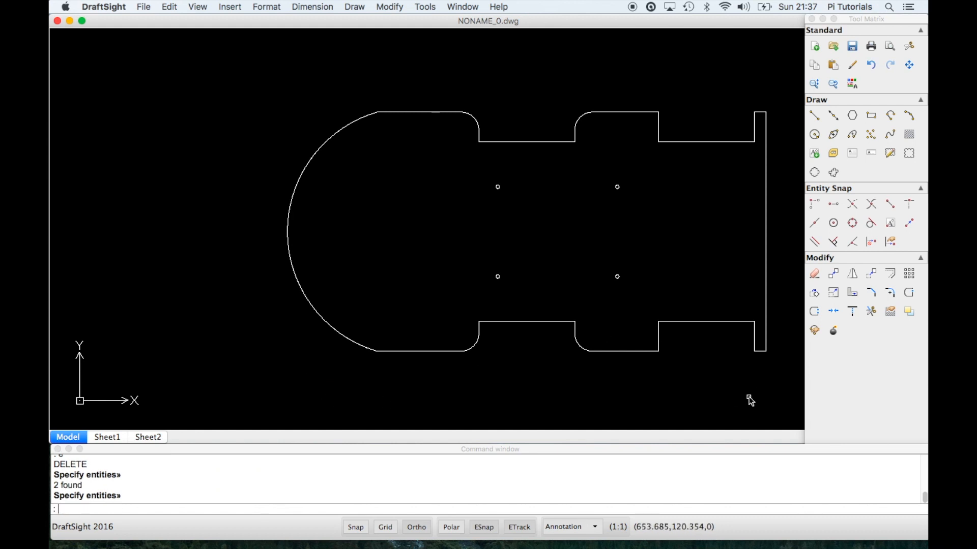
middle_click_drag(680, 234, 571, 325)
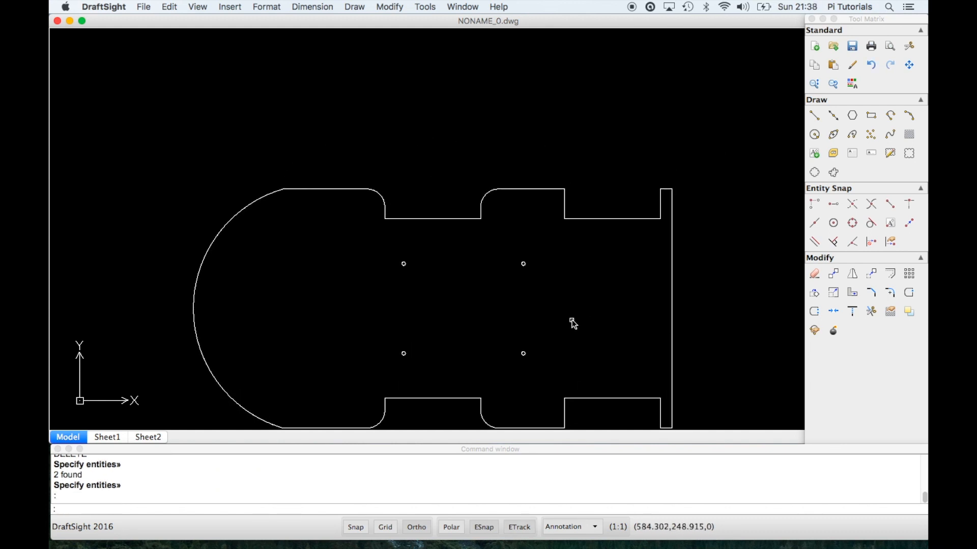
scroll(588, 192, "down", 3)
scroll(588, 193, "up", 6)
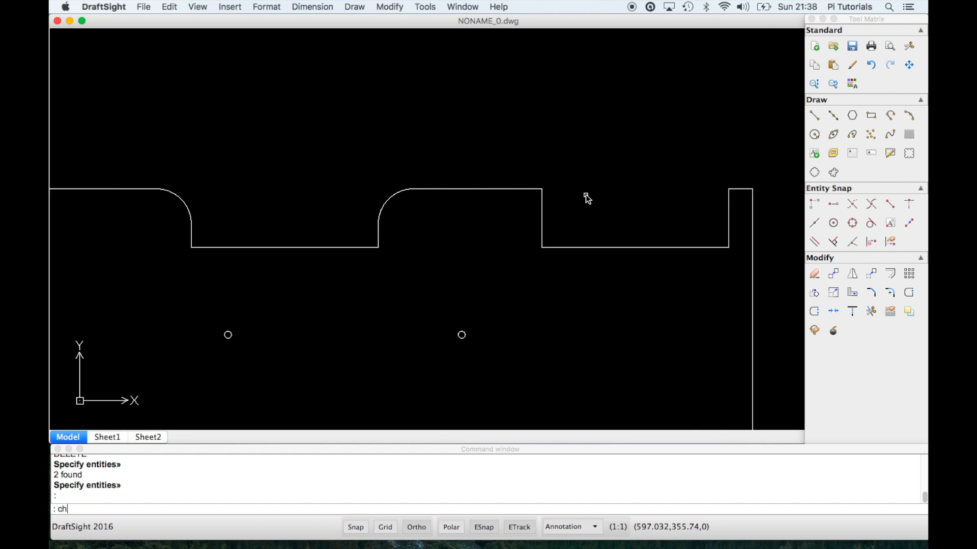
key("Return")
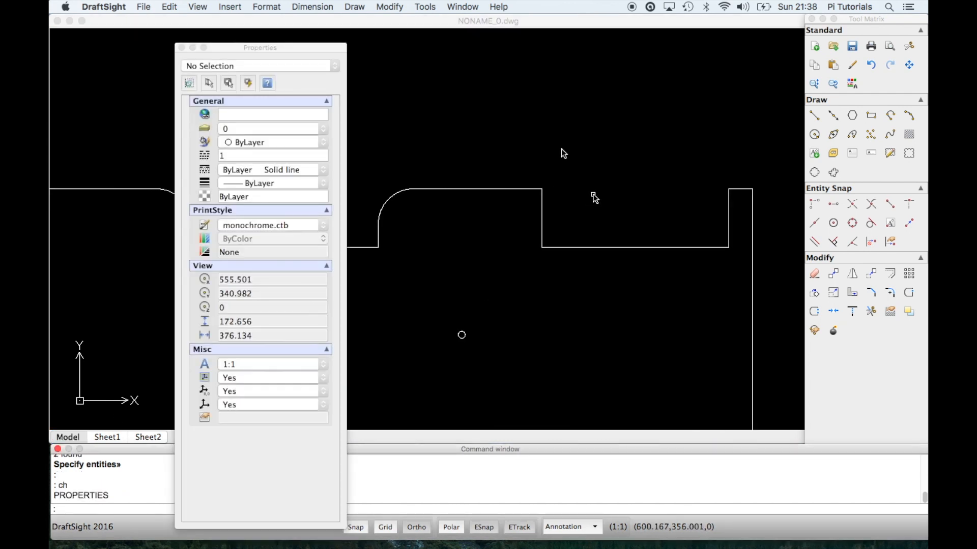
left_click(181, 47)
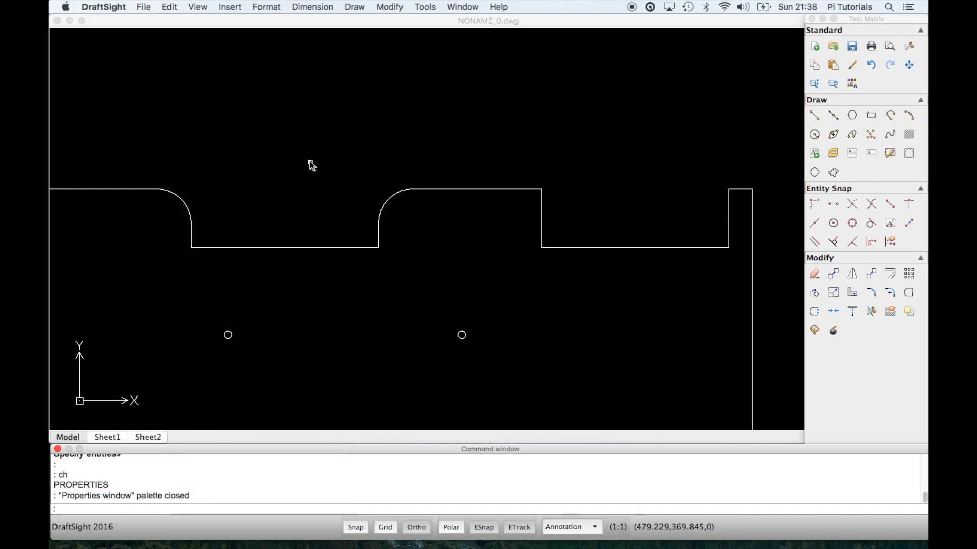
Step: Chamfer the left outer corner of the upper right-hand notch, with distances 5 along the horizontal edge and 15 down the vertical edge
type("cham")
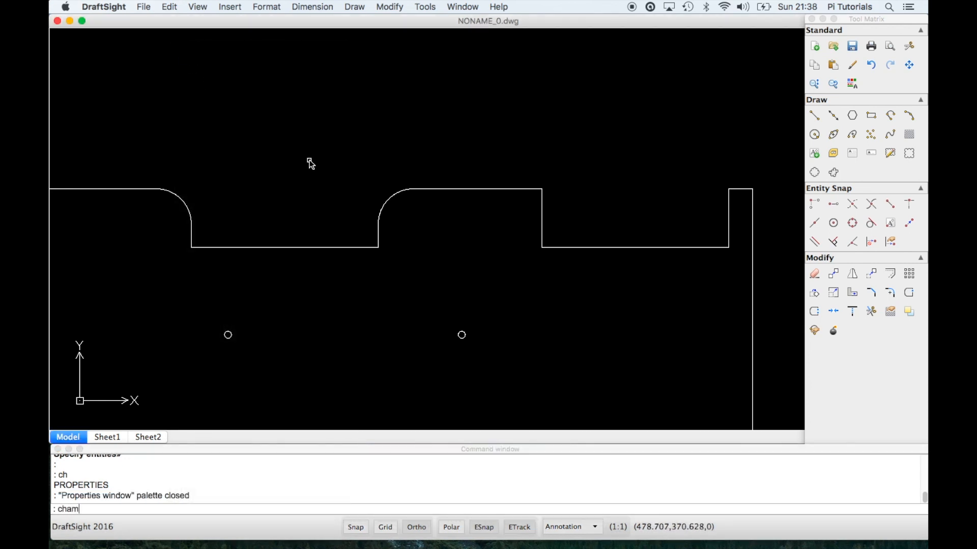
type("fer")
key("Return")
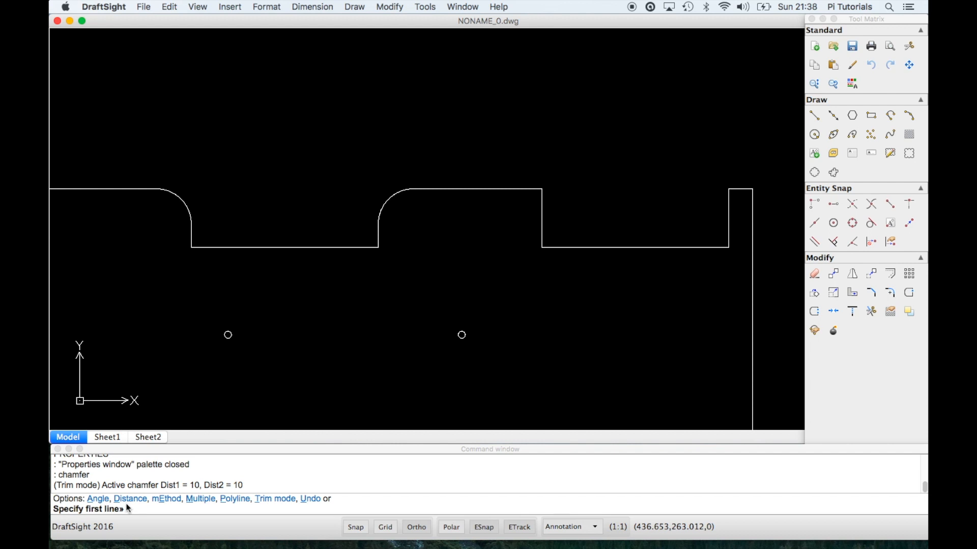
key("Return")
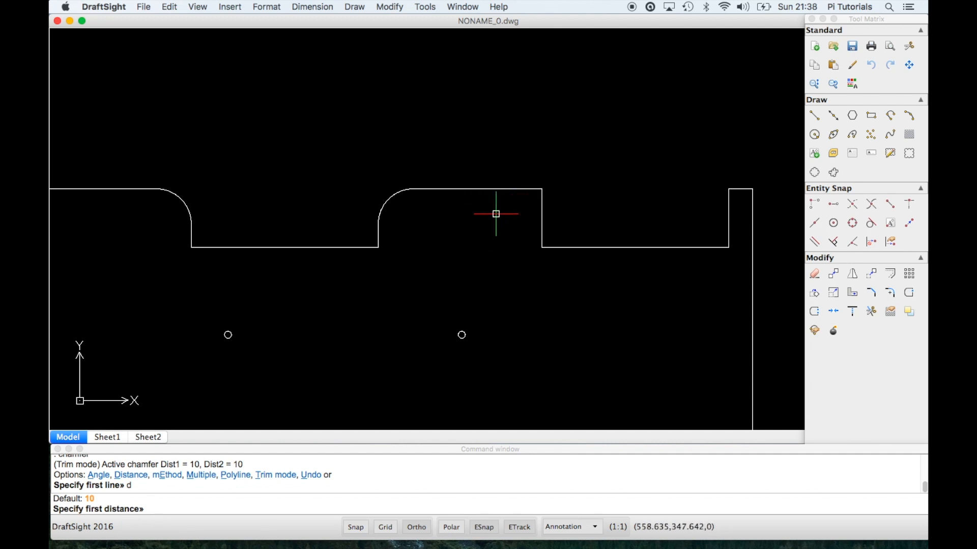
scroll(438, 258, "down", 1)
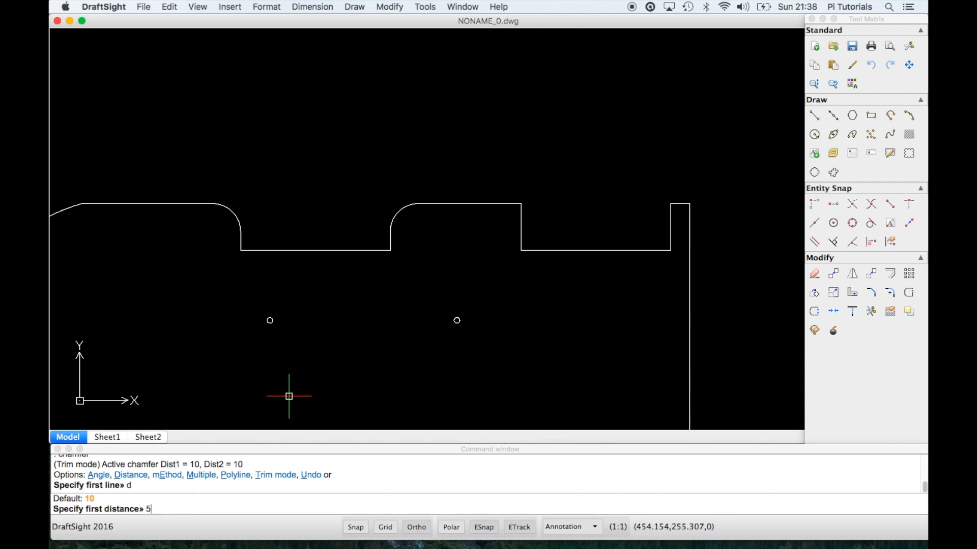
key("Return")
type("15")
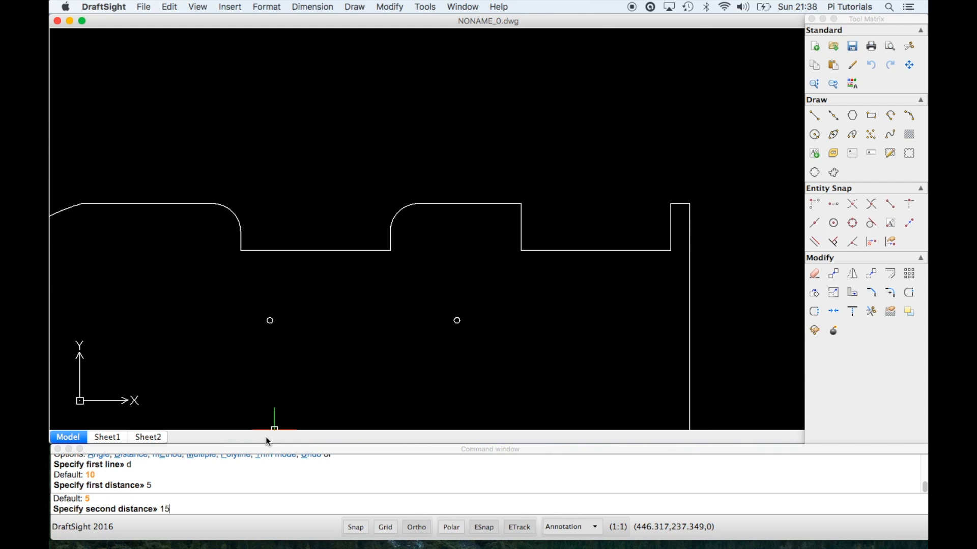
key("Return")
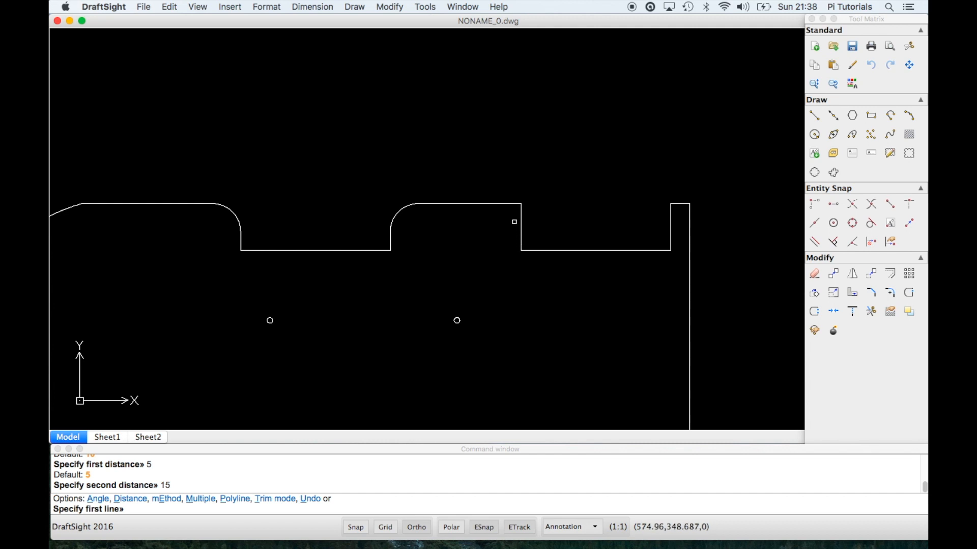
left_click(504, 204)
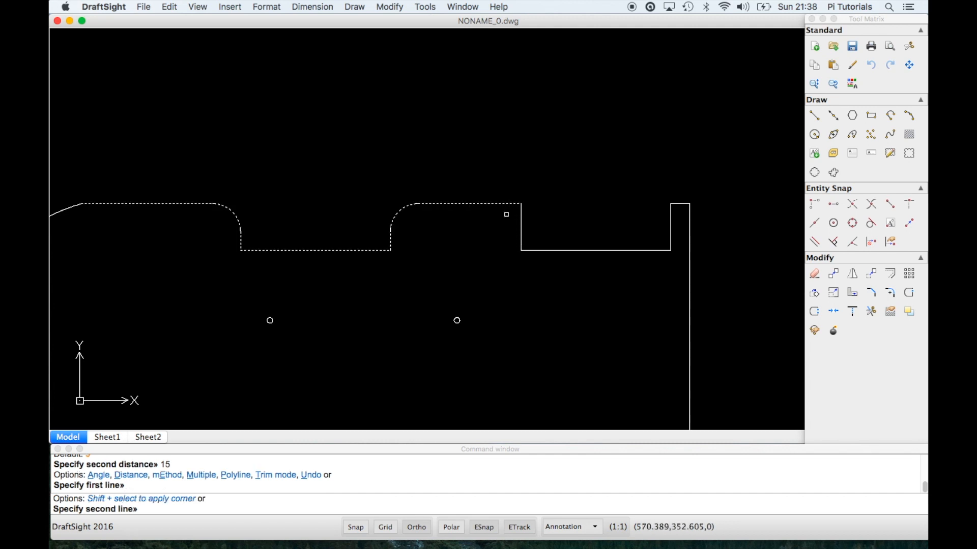
left_click(521, 217)
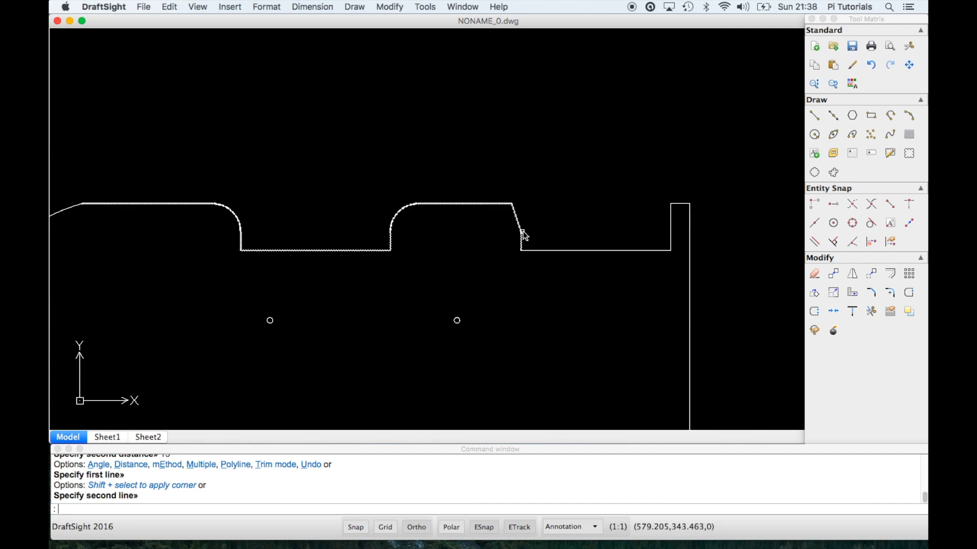
Step: Try to chamfer the right outer corner of the upper right-hand notch with distances 5 and 15, selecting the short horizontal edge first
key("Return")
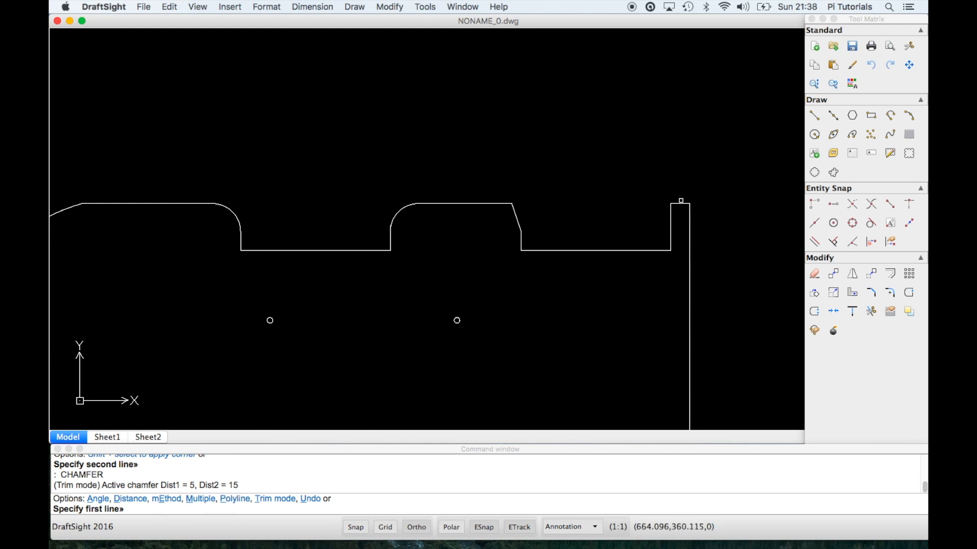
left_click(681, 203)
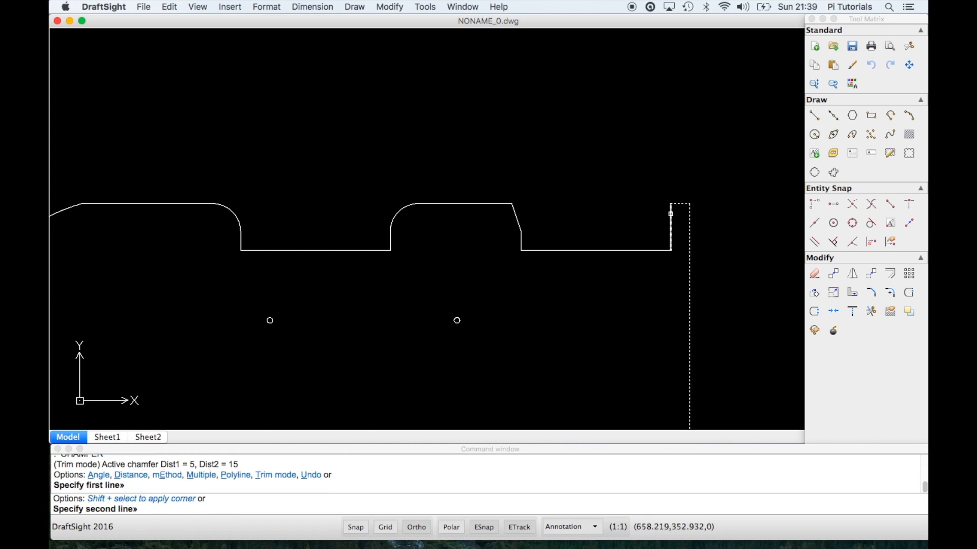
left_click(670, 213)
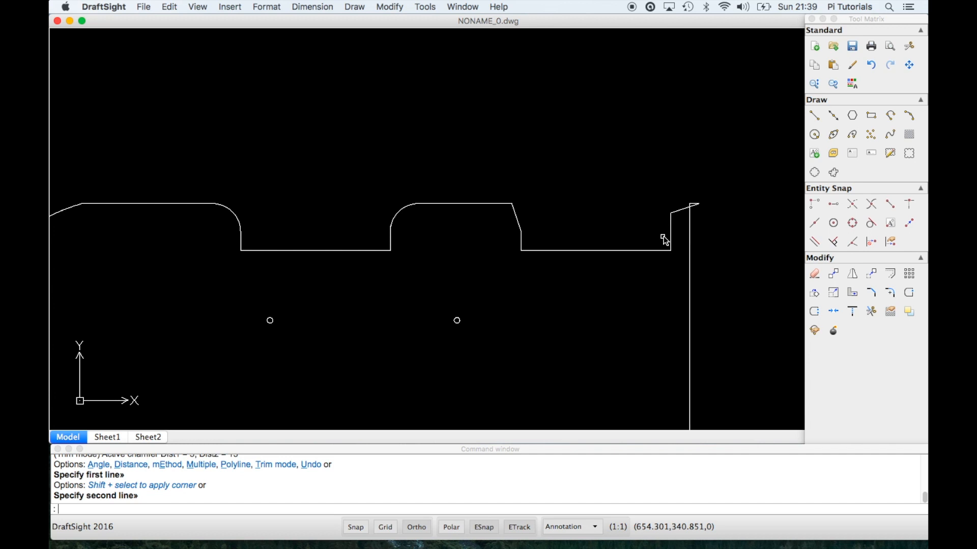
Step: Undo both chamfers on the upper right-hand notch, and redo only the one at its left outer corner
key("cmd+z")
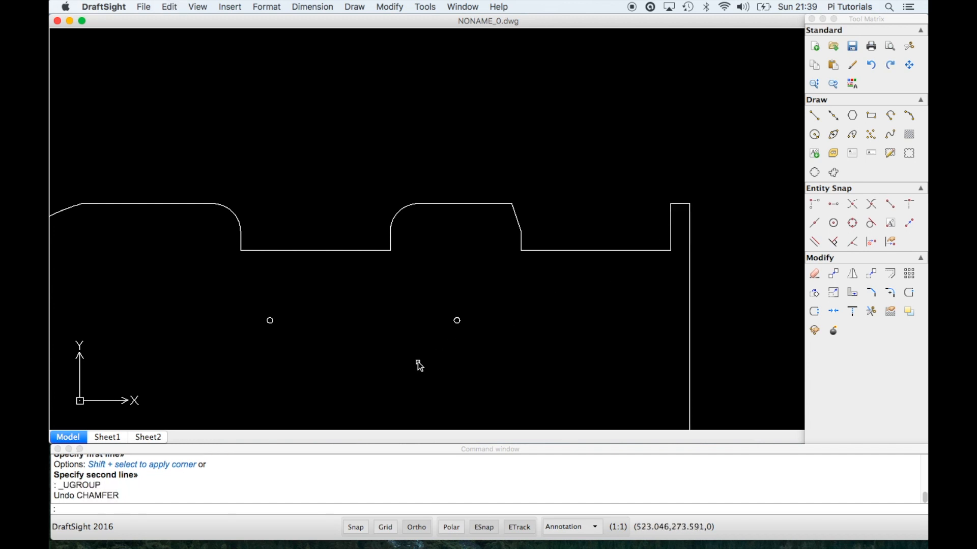
key("cmd+z")
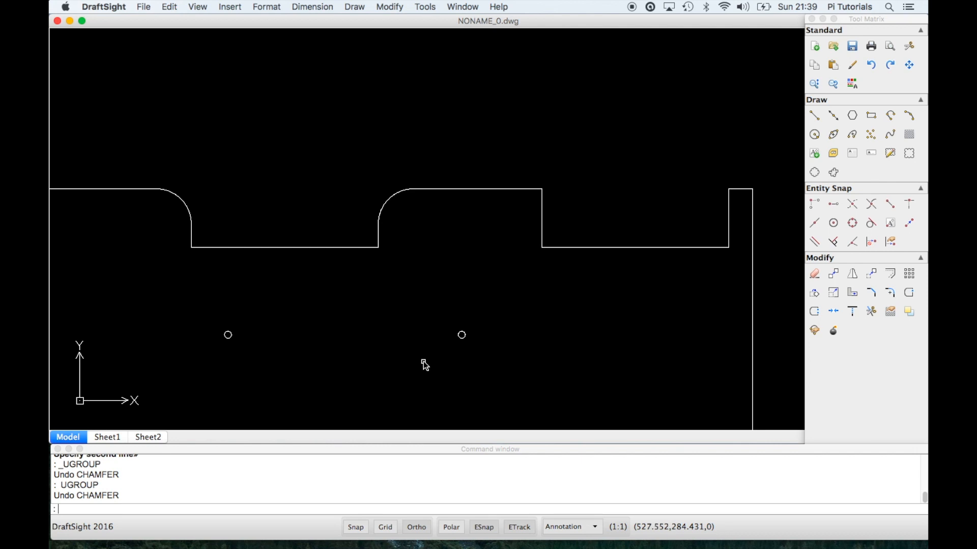
key("cmd+z")
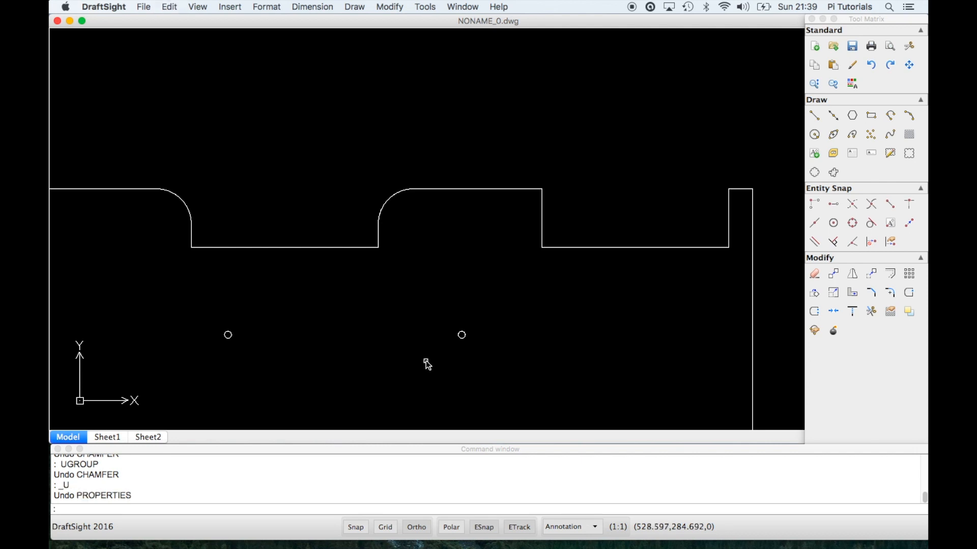
left_click(171, 8)
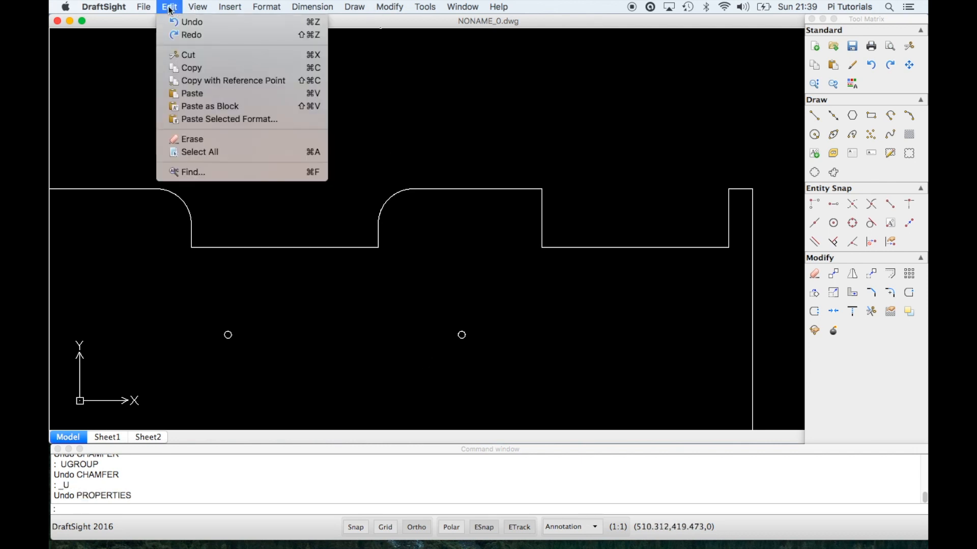
left_click(175, 35)
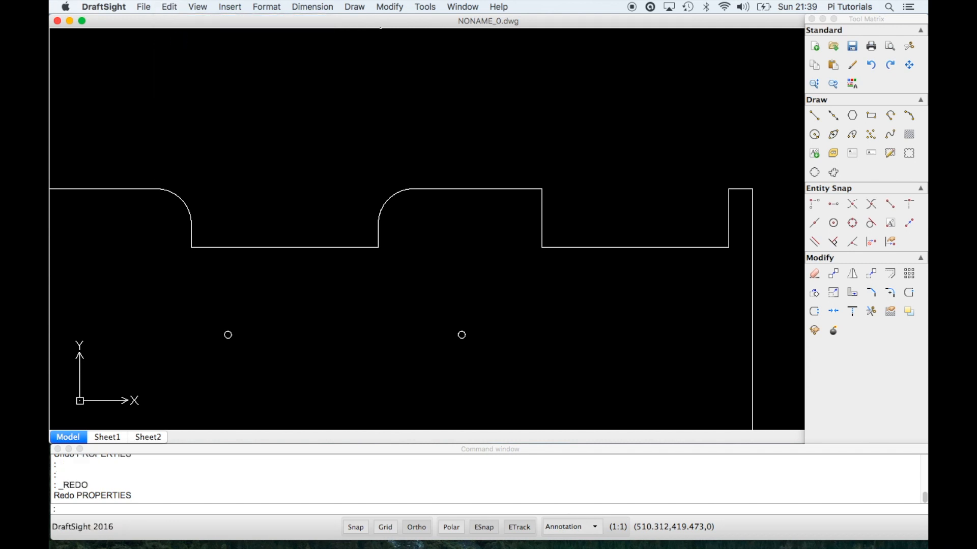
left_click(171, 7)
left_click(176, 33)
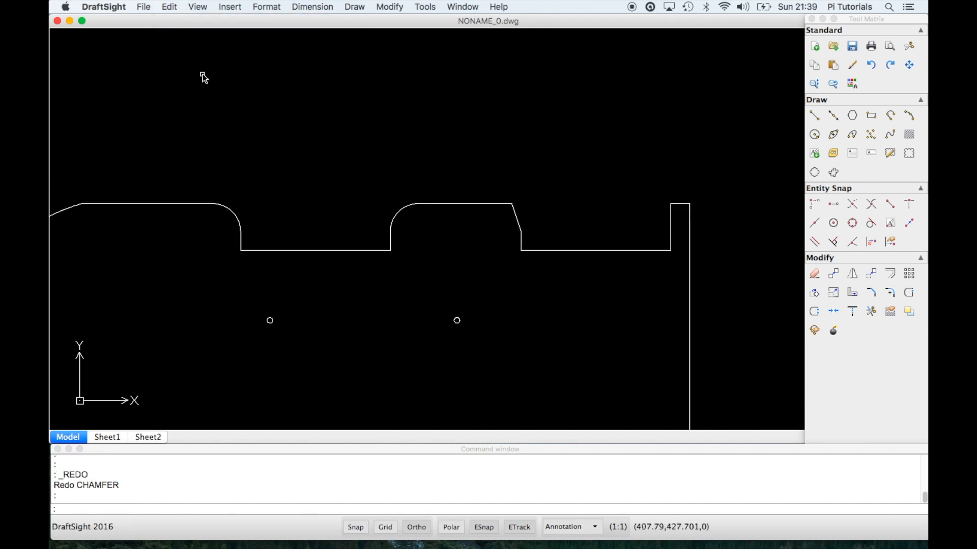
Step: Chamfer the right outer corner of the upper right-hand notch with distances 5 and 15, selecting the vertical edge before the short horizontal edge
type("chamfer")
key("Return")
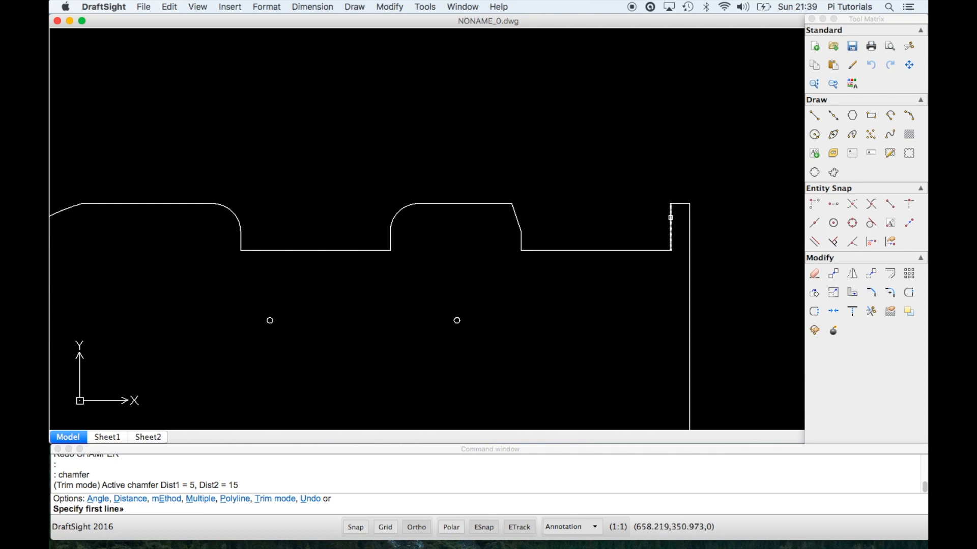
left_click(670, 218)
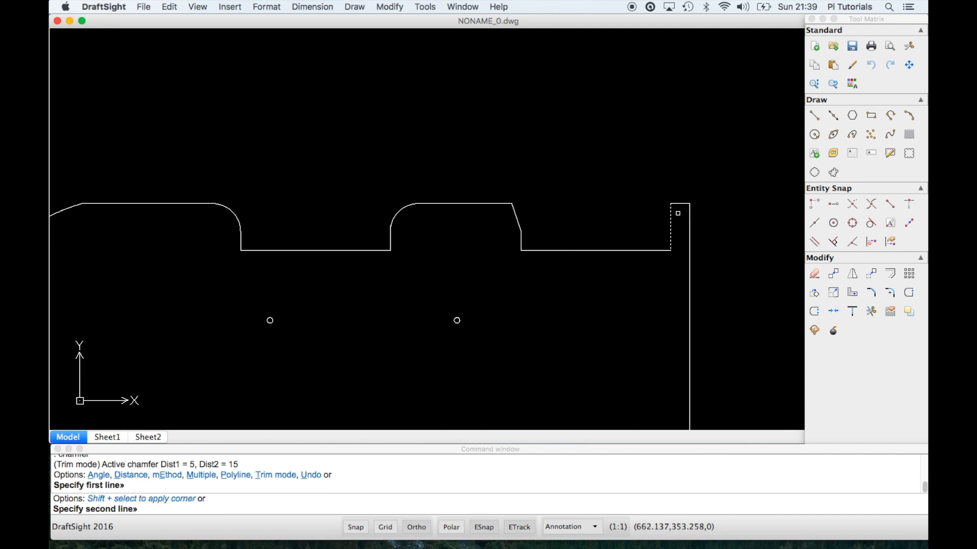
left_click(680, 204)
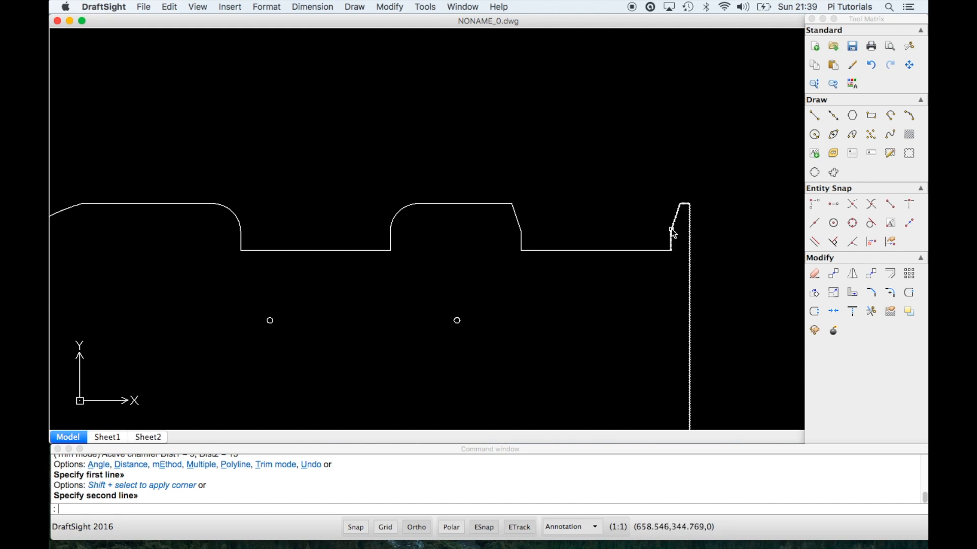
Step: Try to chamfer the left outer corner of the lower right-hand notch with distances 5 and 15, selecting the vertical edge first
key("Return")
scroll(601, 240, "down", 4)
scroll(588, 237, "down", 1)
middle_click_drag(593, 258, 596, 206)
scroll(596, 339, "up", 3)
scroll(596, 326, "up", 2)
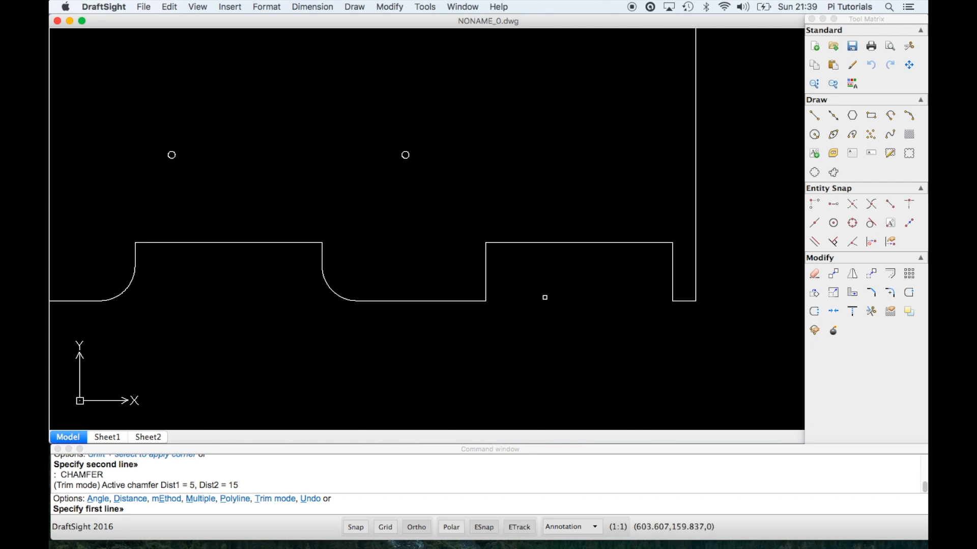
type("hamfer")
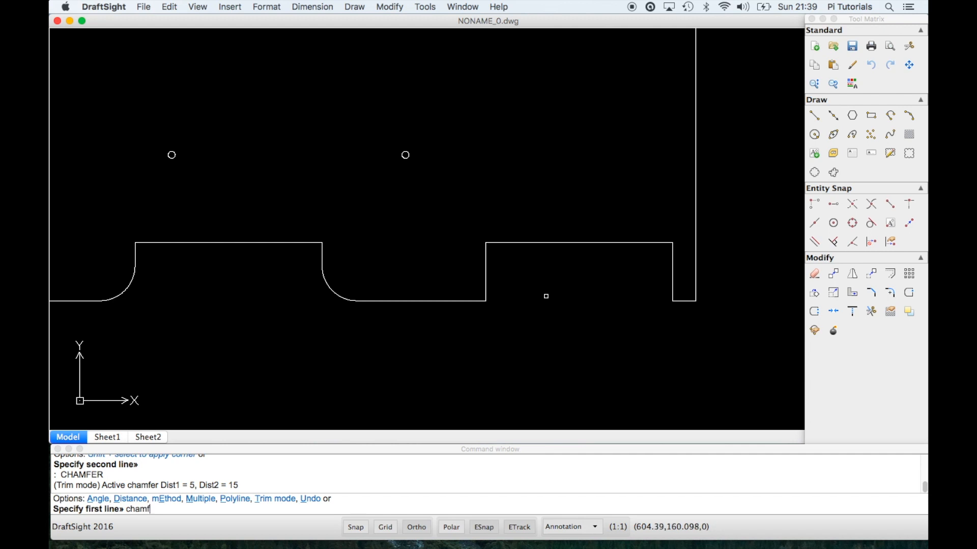
key("Return")
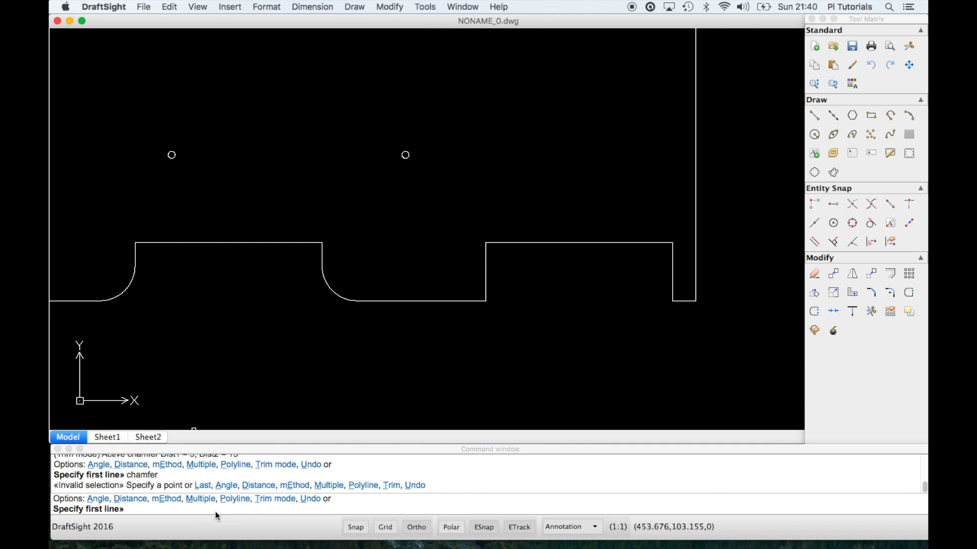
left_click(487, 286)
left_click(485, 270)
left_click(465, 302)
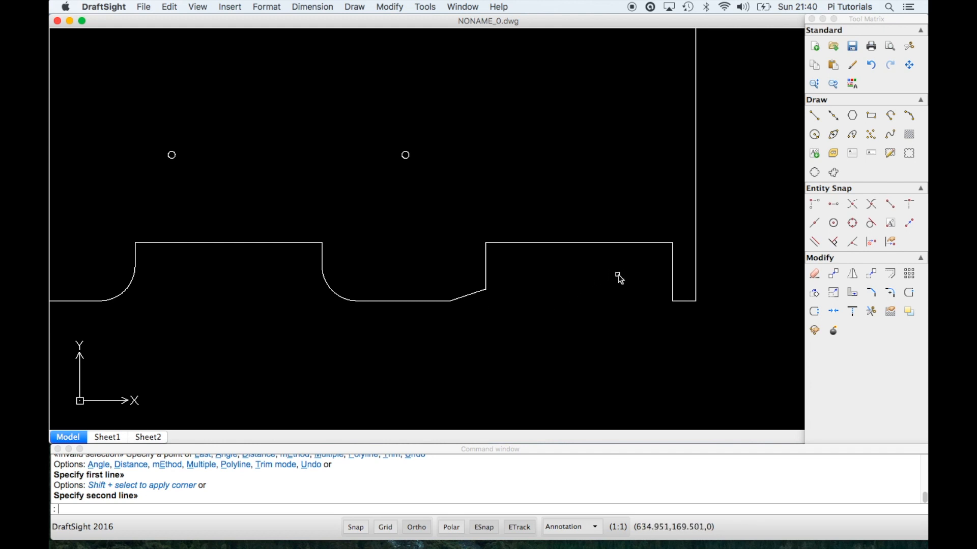
Step: Try to chamfer the right outer corner of the lower right-hand notch, vertical edge first, and undo both chamfers on that notch
key("Return")
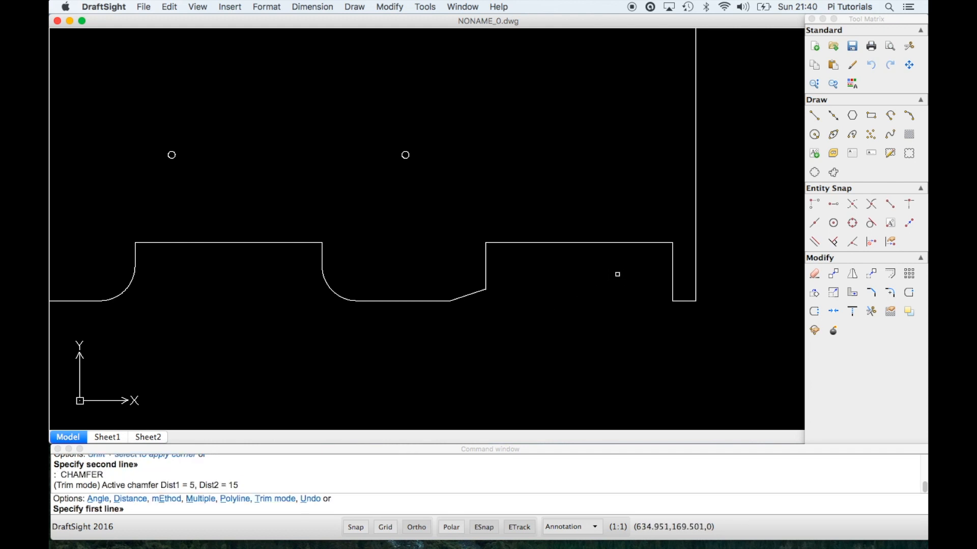
left_click(671, 266)
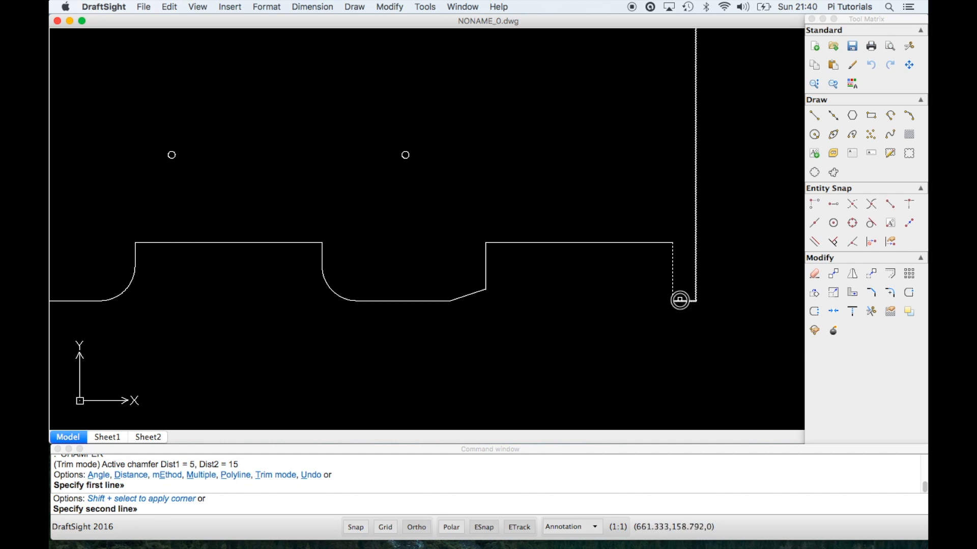
left_click(679, 299)
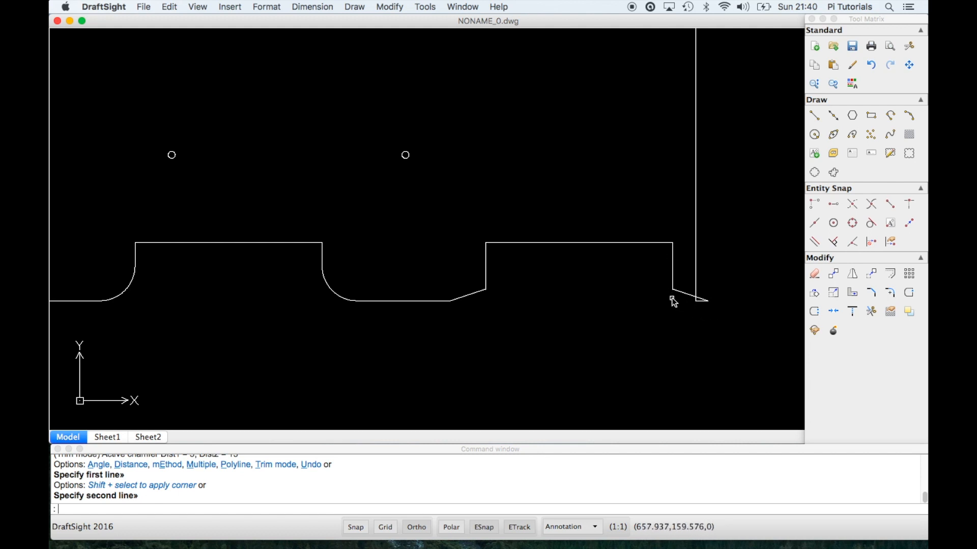
key("super+z")
key("super+z")
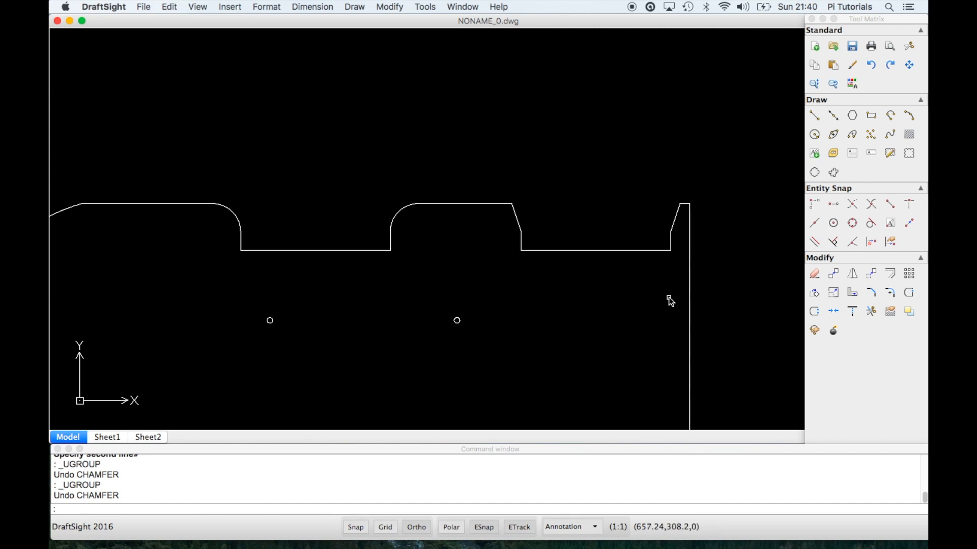
Step: Try to chamfer the left outer corner of the lower right-hand notch with distances 5 and 15, selecting the horizontal edge first, and undo it
middle_click_drag(664, 251, 674, 28)
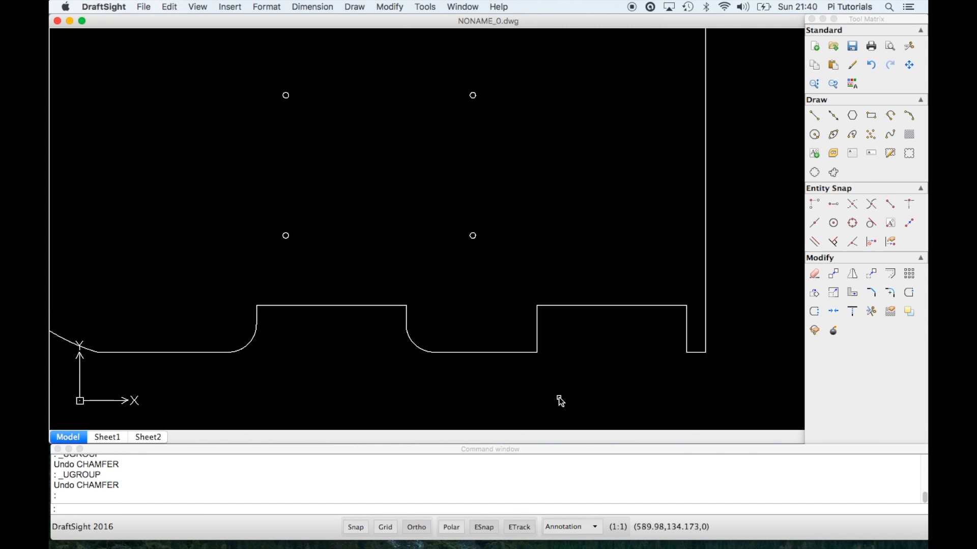
type("chamg")
key("BackSpace")
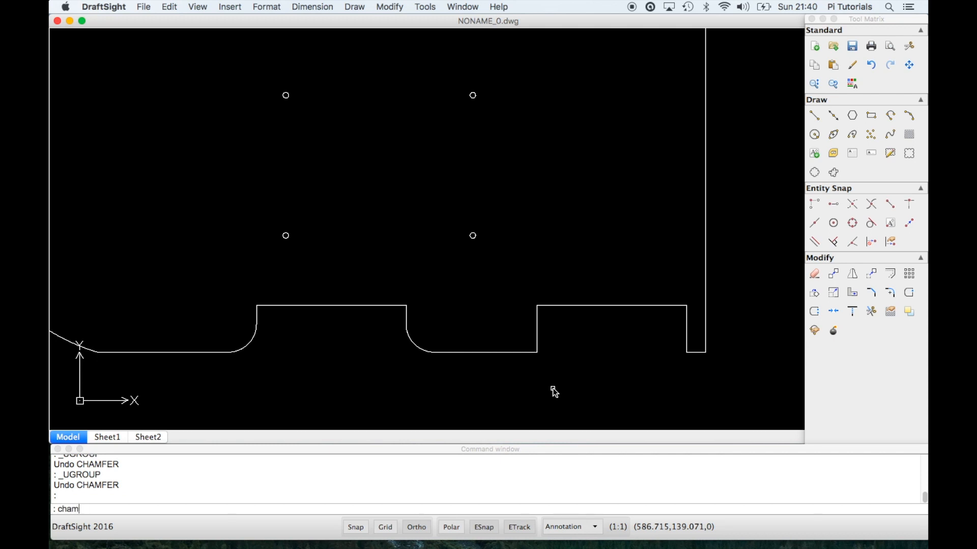
type("fer")
key("Return")
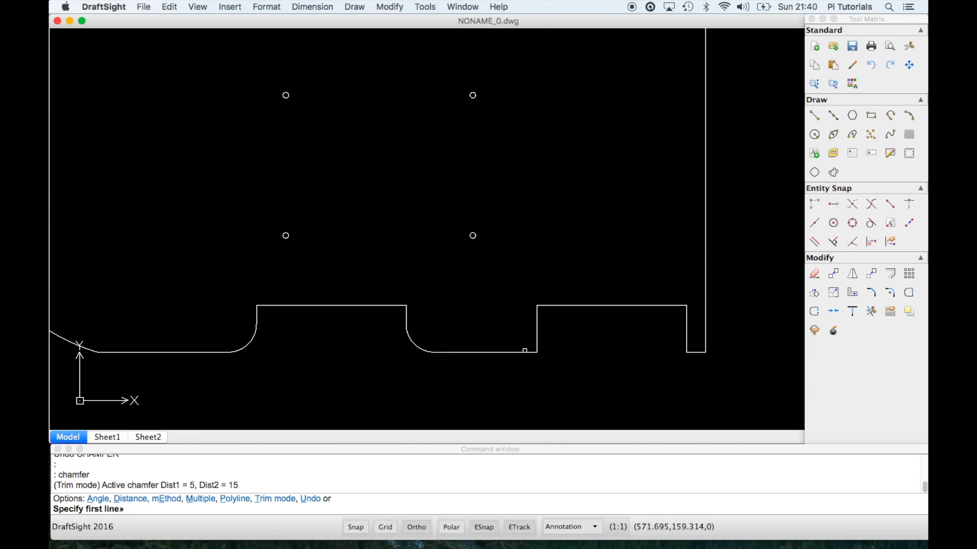
left_click(525, 352)
left_click(536, 338)
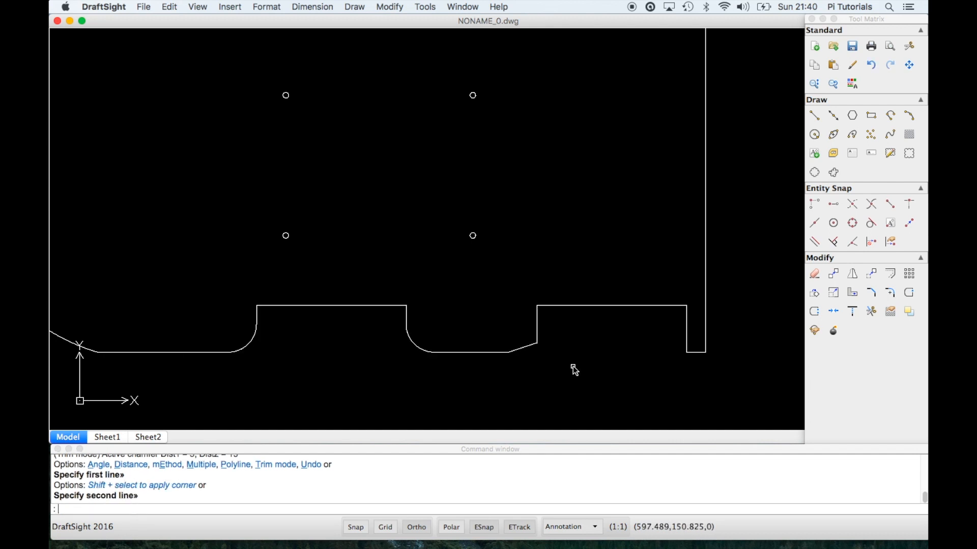
key("super+z")
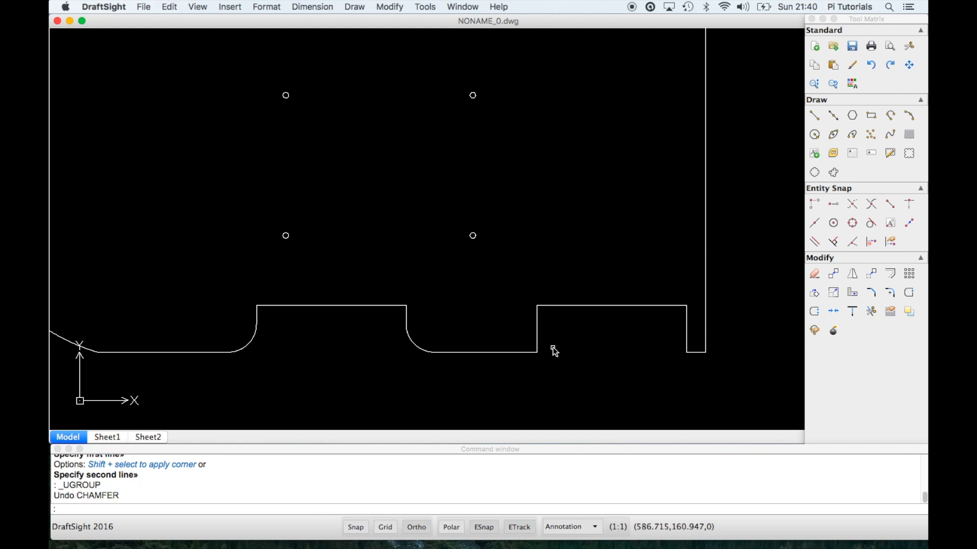
Step: Try the chamfer at the lower right-hand notch's left outer corner with the vertical edge selected first, and undo it
type("chamfer")
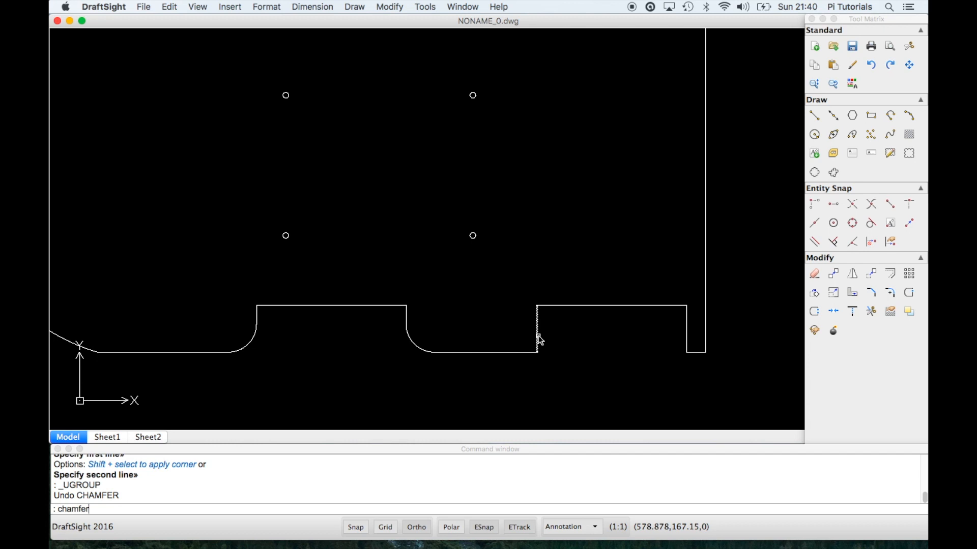
key("Return")
left_click(535, 339)
left_click(536, 338)
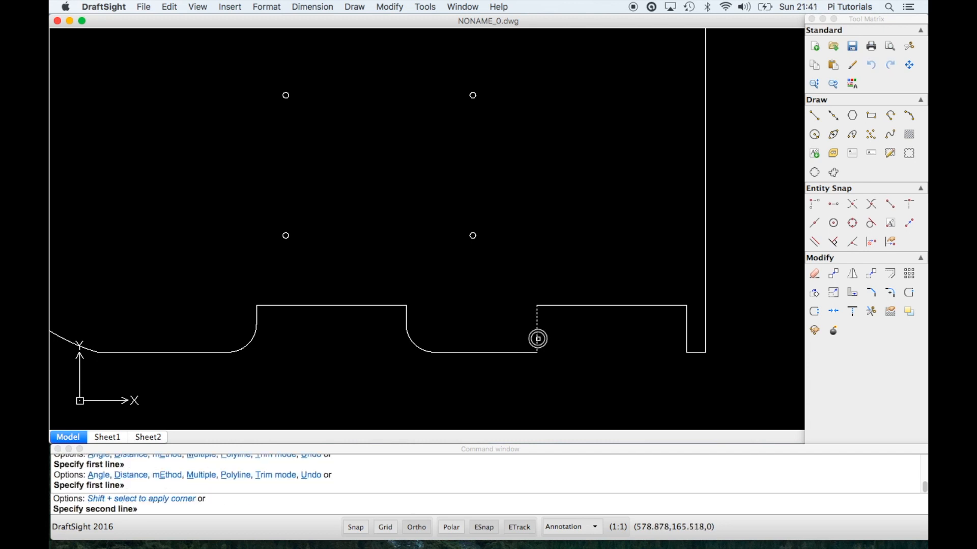
left_click(523, 352)
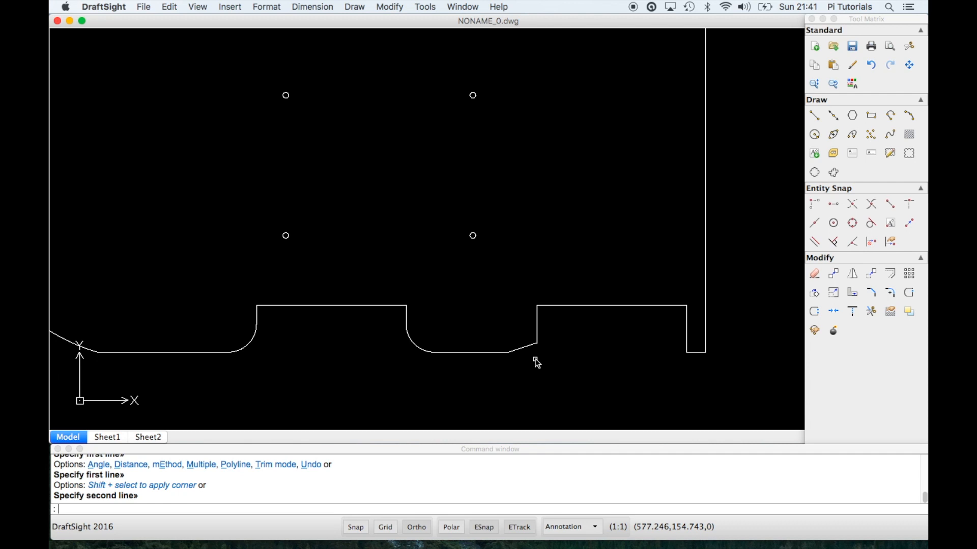
key("super+z")
Step: Re-enter chamfer distances 5 and 15, try the lower right-hand notch's left outer corner with the horizontal edge first, and undo the chamfer
type("chamfer")
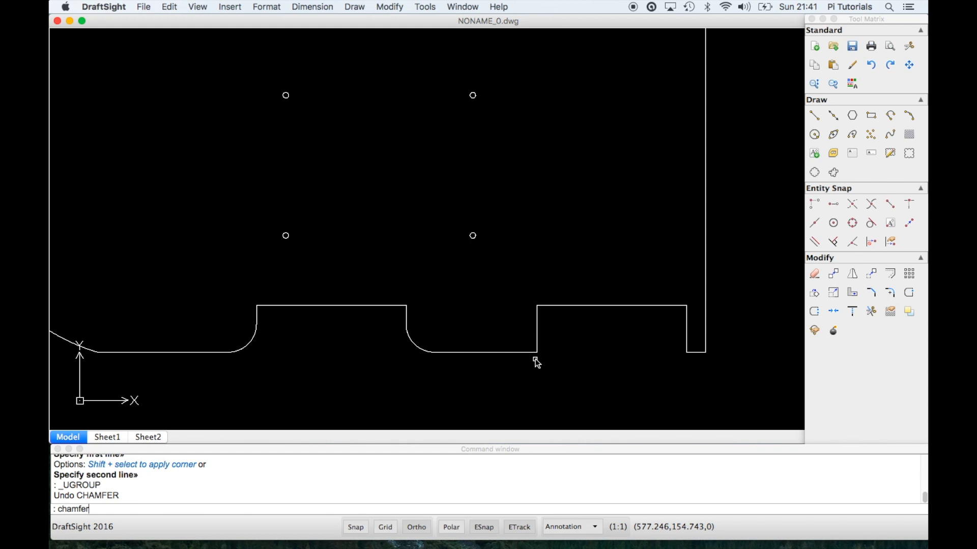
key("Return")
type("d")
key("Return")
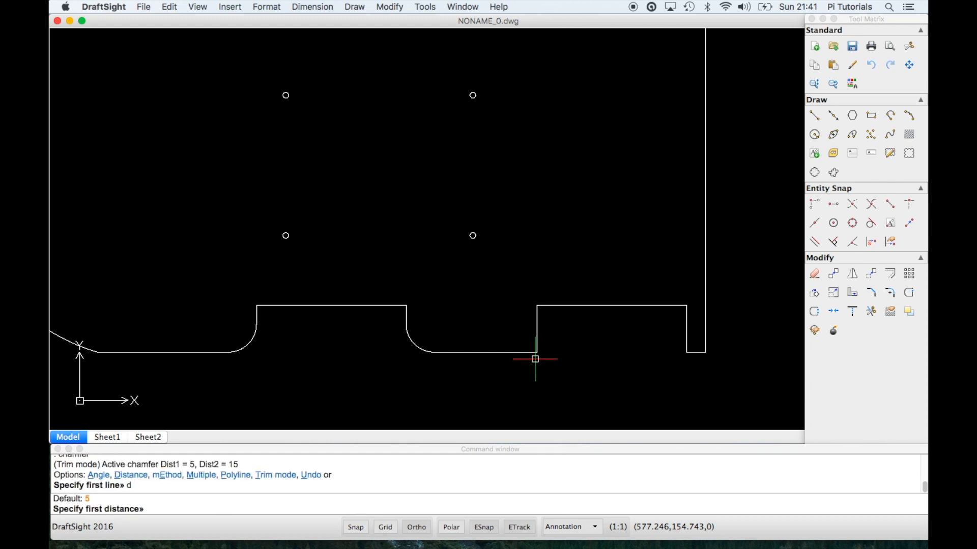
key("Return")
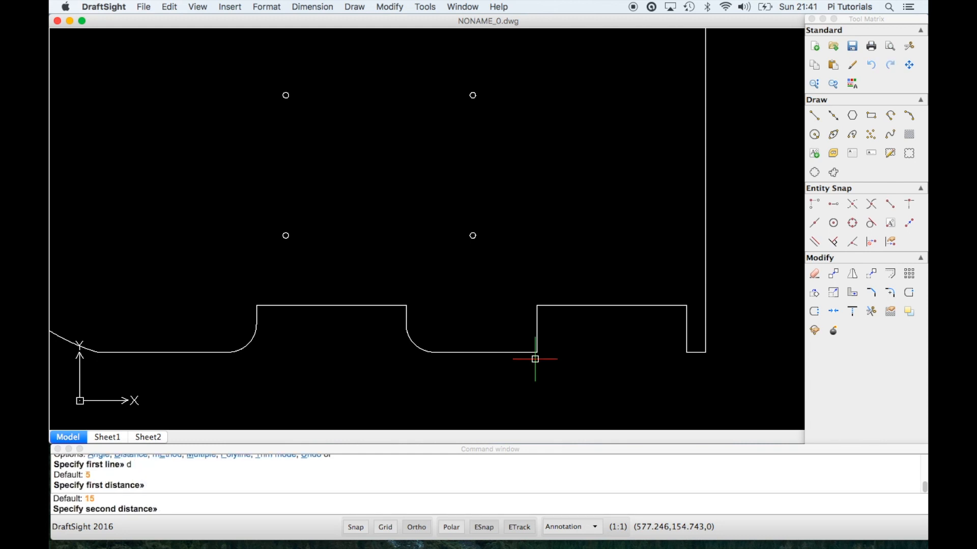
key("Return")
left_click(529, 352)
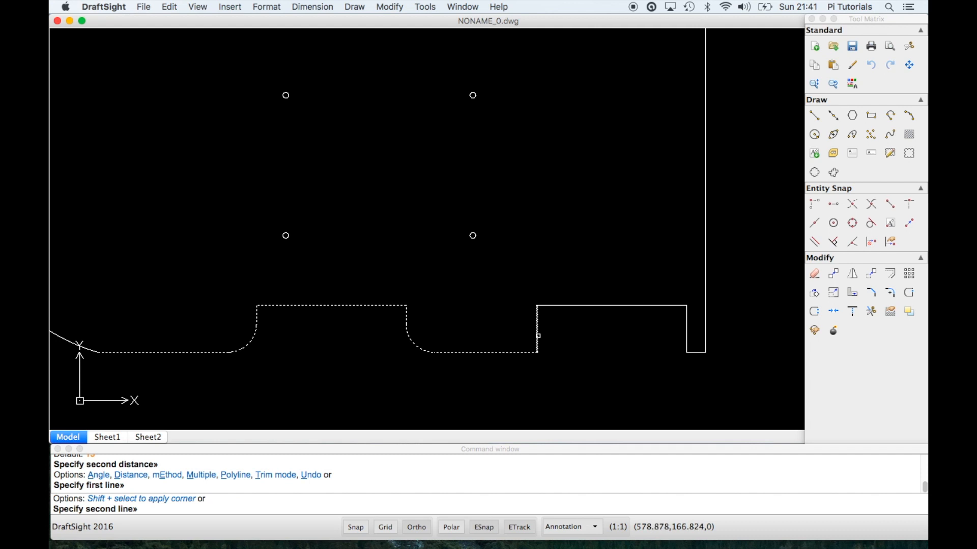
left_click(538, 336)
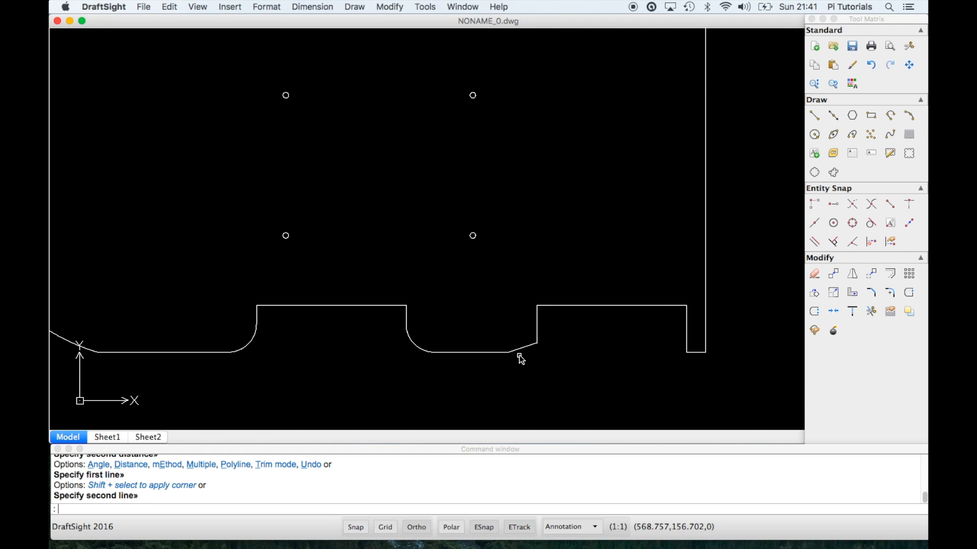
key("super+z")
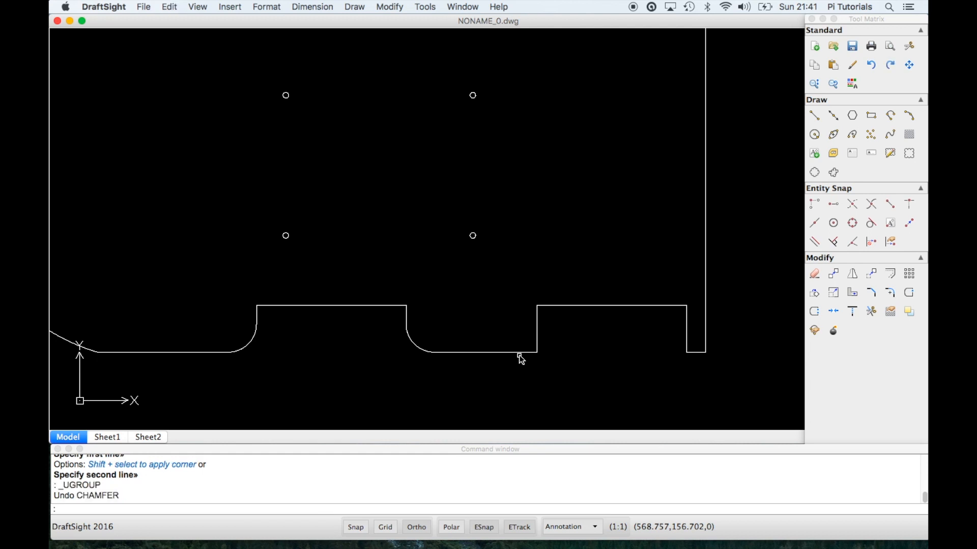
Step: Chamfer the left outer corner of the lower right-hand notch with distances 5 and 15, selecting the vertical edge before the horizontal edge
type("chamfer")
key("Return")
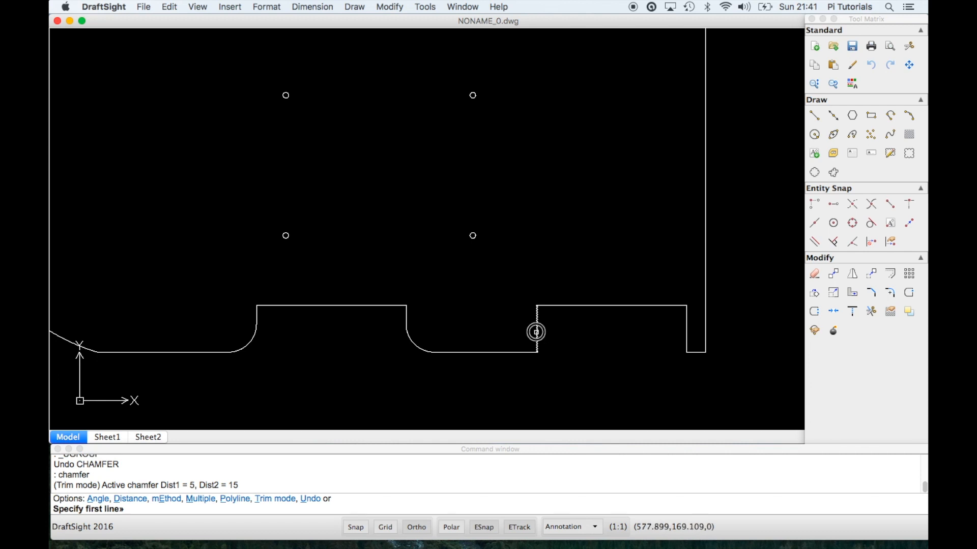
left_click(537, 333)
left_click(530, 350)
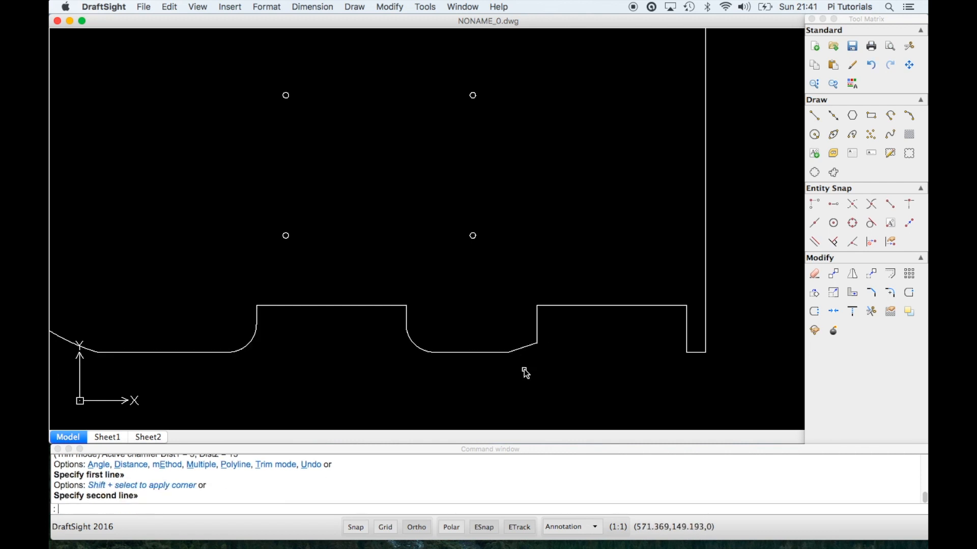
Step: Try to chamfer the right outer corner of the lower right-hand notch with distances 5 and 15, short horizontal edge first, and undo it
key("Return")
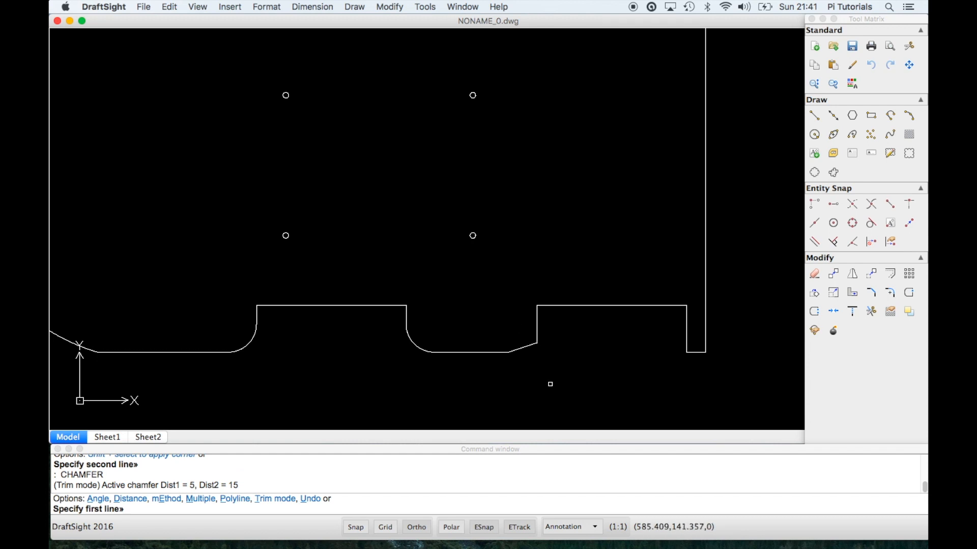
scroll(550, 384, "up", 4)
middle_click_drag(565, 352, 448, 331)
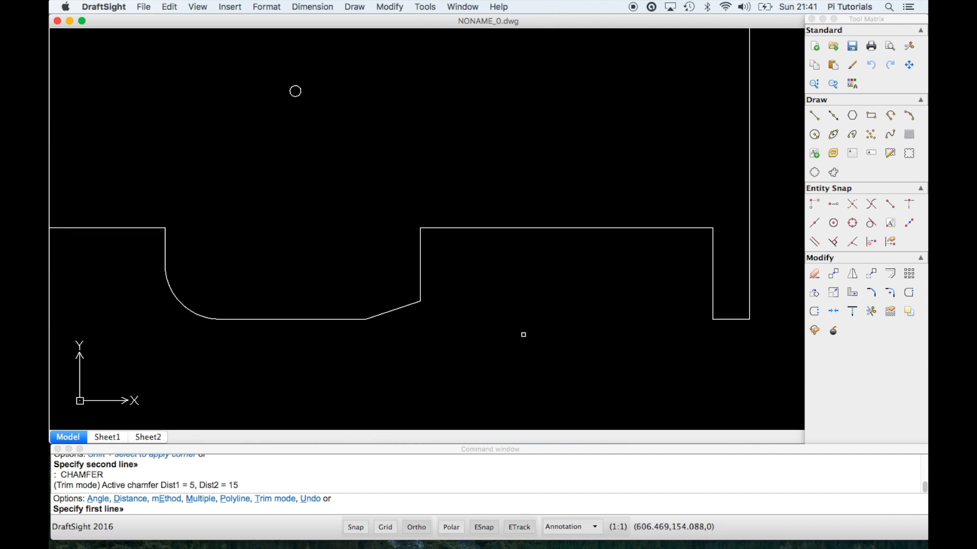
key("Escape")
type("chamfer")
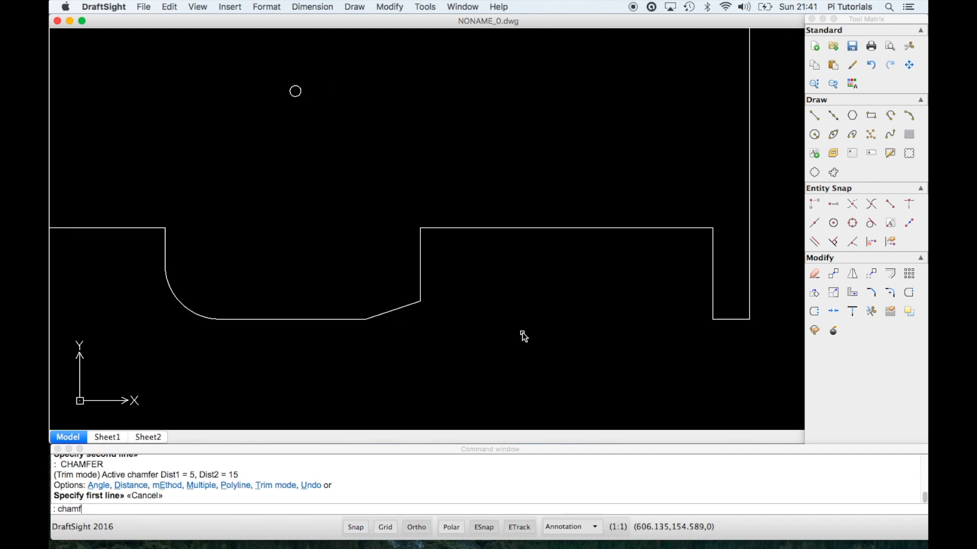
key("Return")
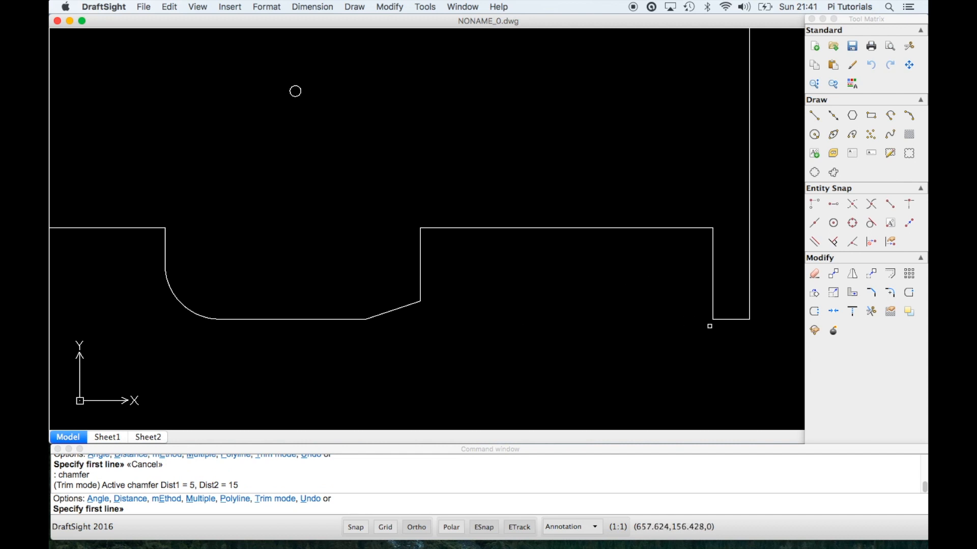
left_click(720, 319)
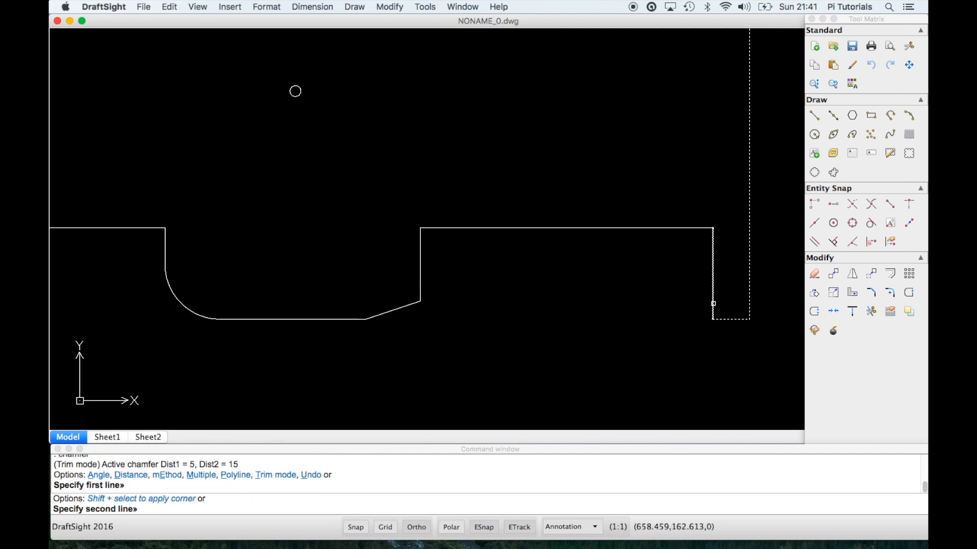
left_click(713, 304)
key("super+z")
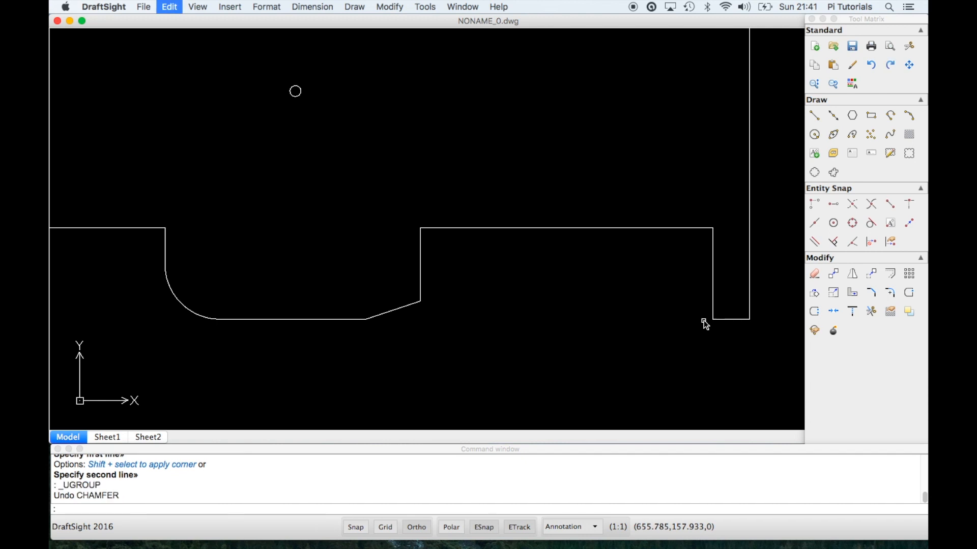
Step: Try the chamfer at the lower right-hand notch's right outer corner with the vertical edge selected first, and undo it
type("chamfer")
key("Return")
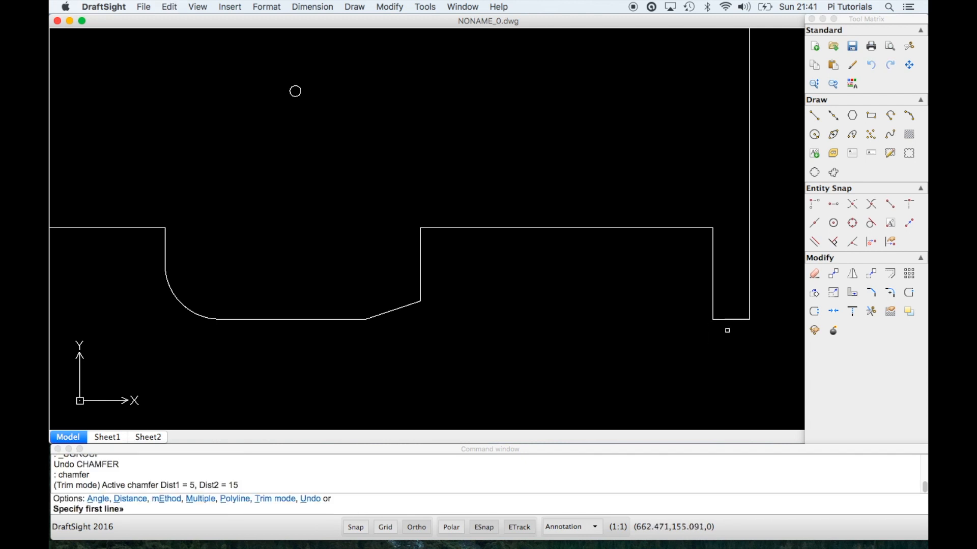
left_click(713, 296)
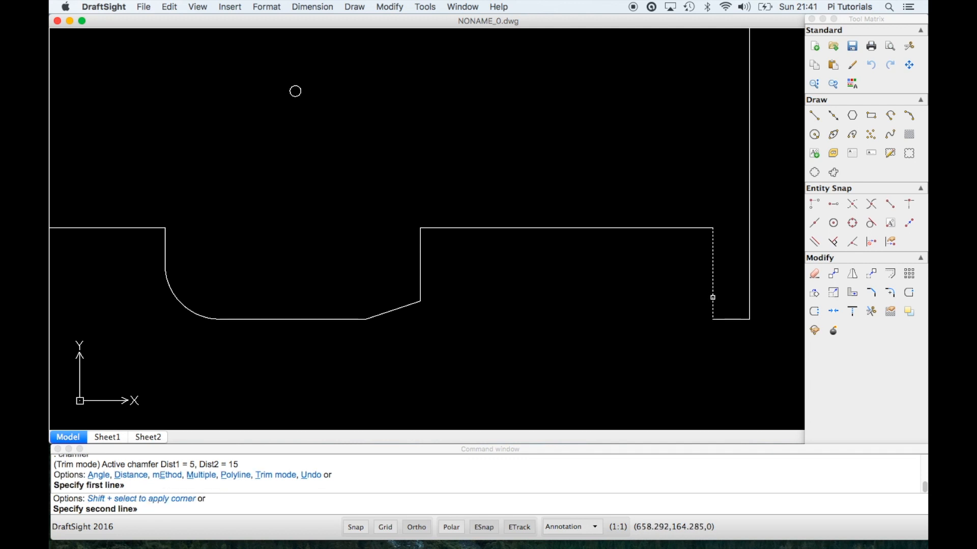
left_click(723, 320)
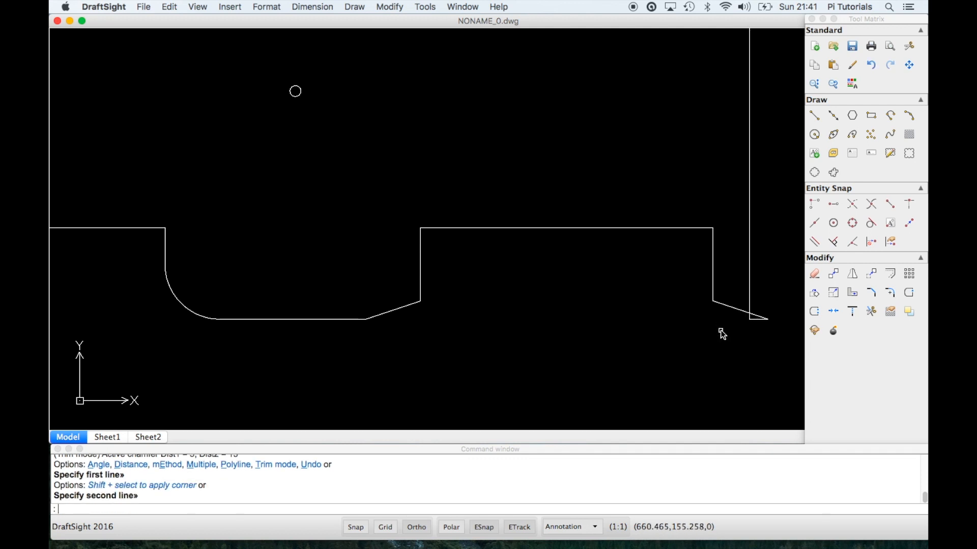
key("super+z")
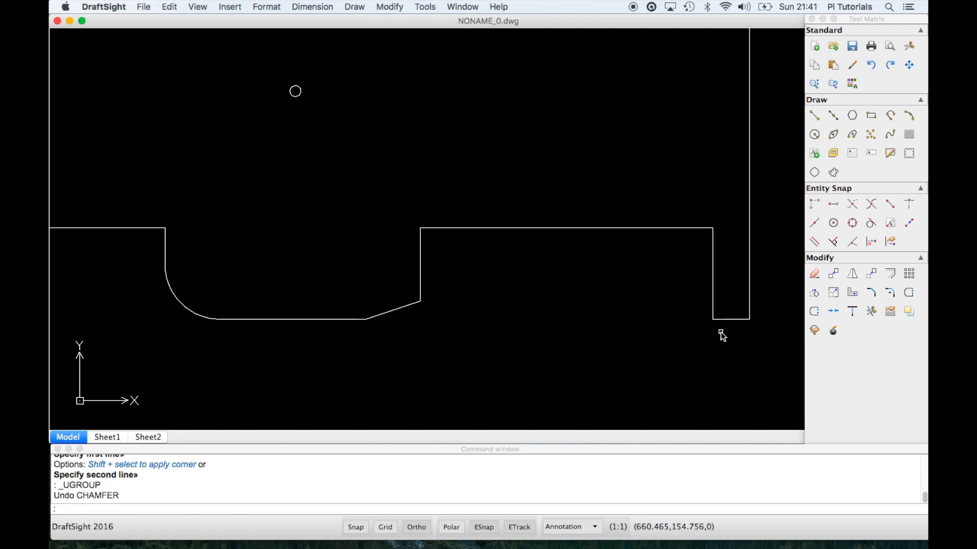
Step: Split the outer outline at its lower right corner, using that corner as both the first and second split point
scroll(751, 294, "down", 1)
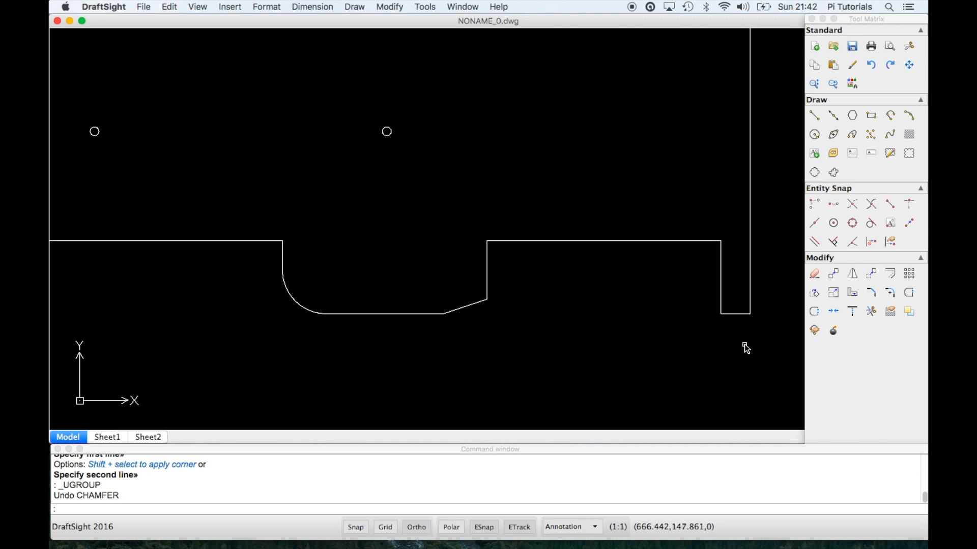
type("break")
key("Return")
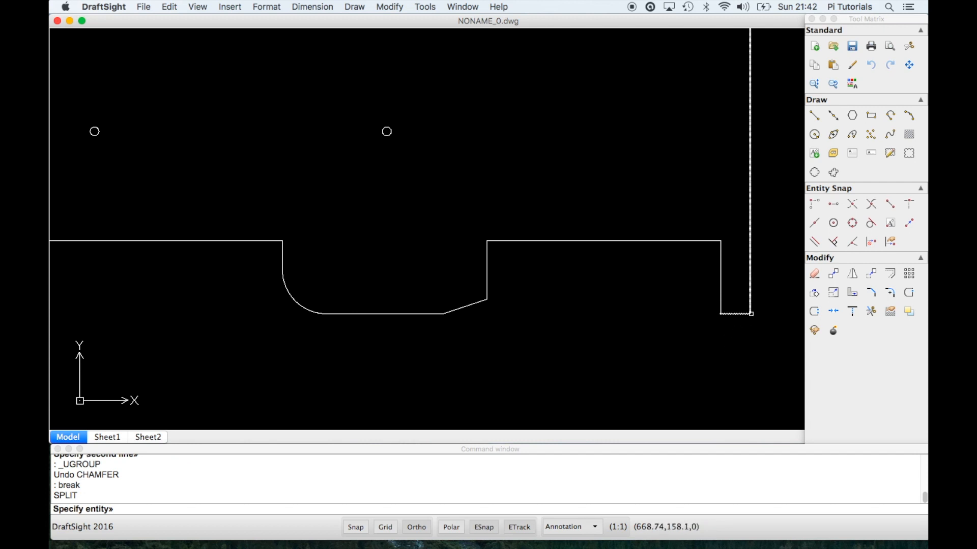
left_click(743, 314)
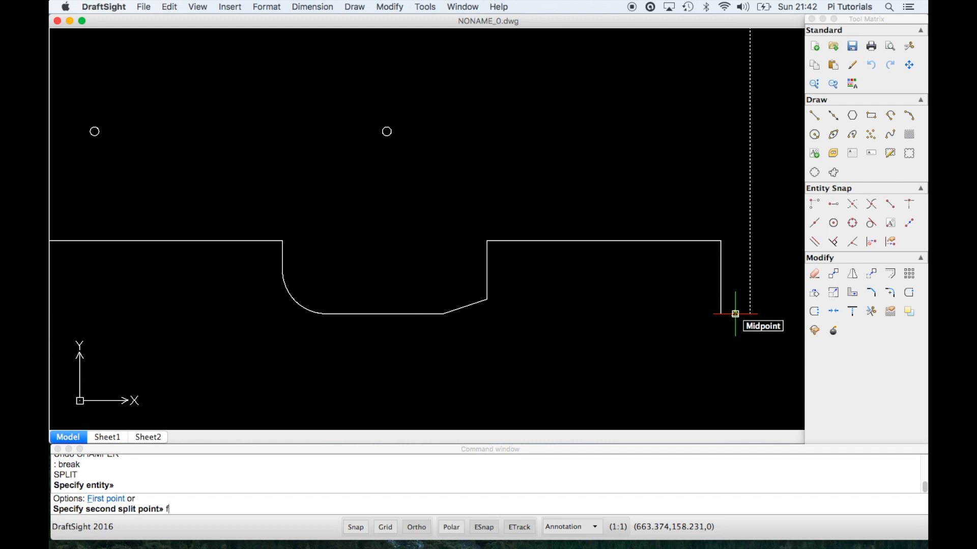
key("Return")
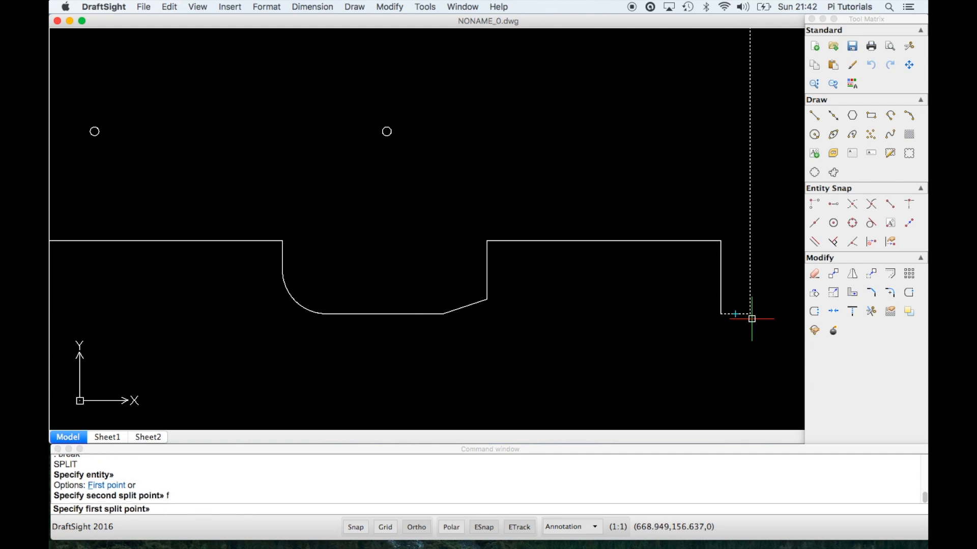
left_click(750, 314)
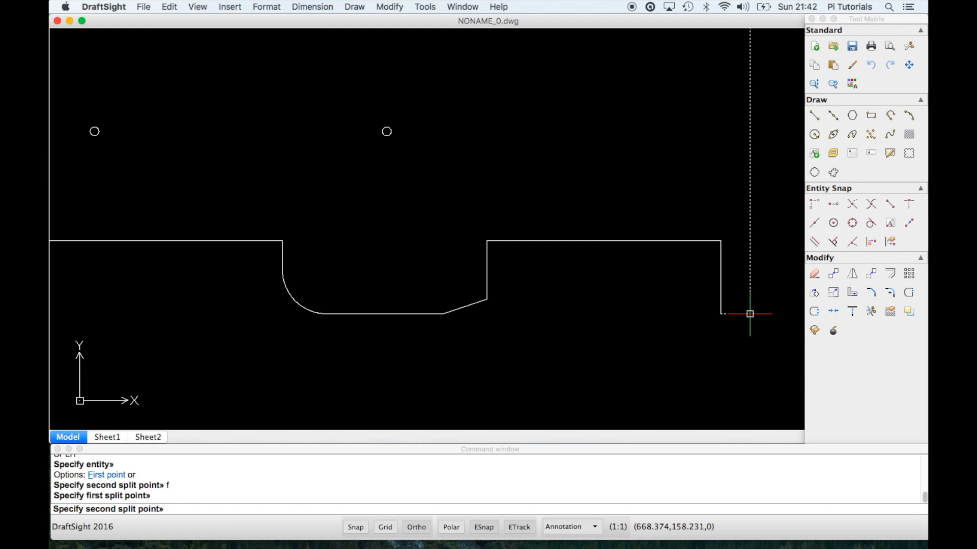
left_click(750, 314)
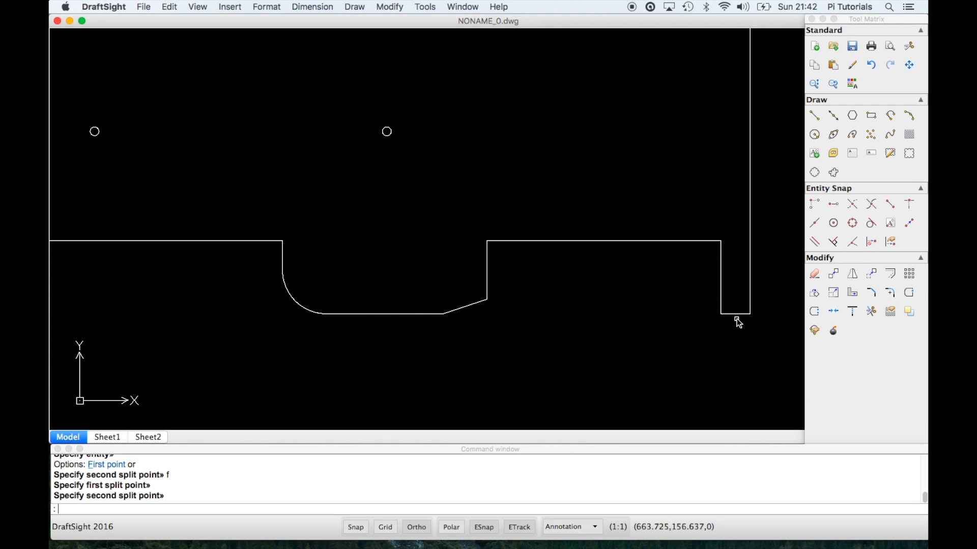
Step: Try to chamfer the lower right-hand notch's right outer corner using the split-off short horizontal edge first, and undo the chamfer
type("amfer")
key("Return")
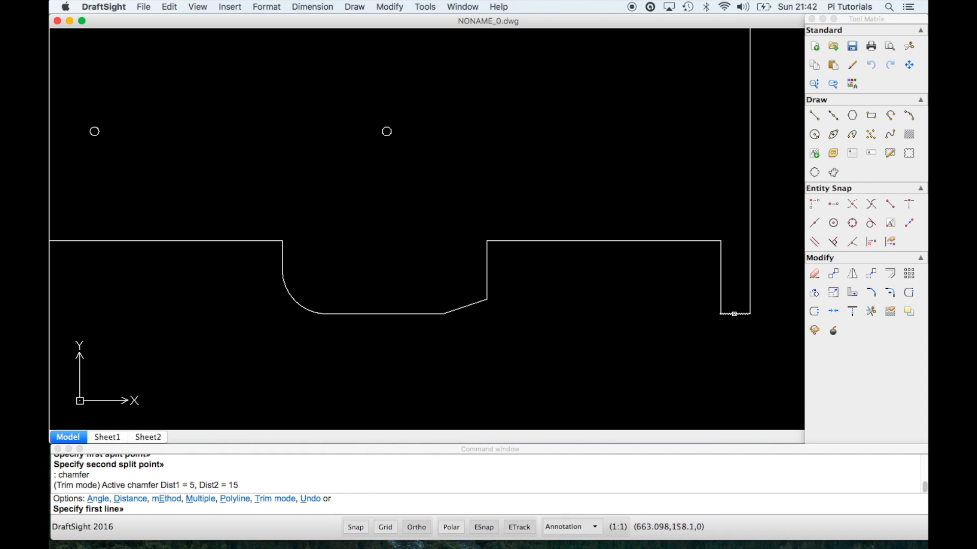
left_click(734, 314)
left_click(723, 300)
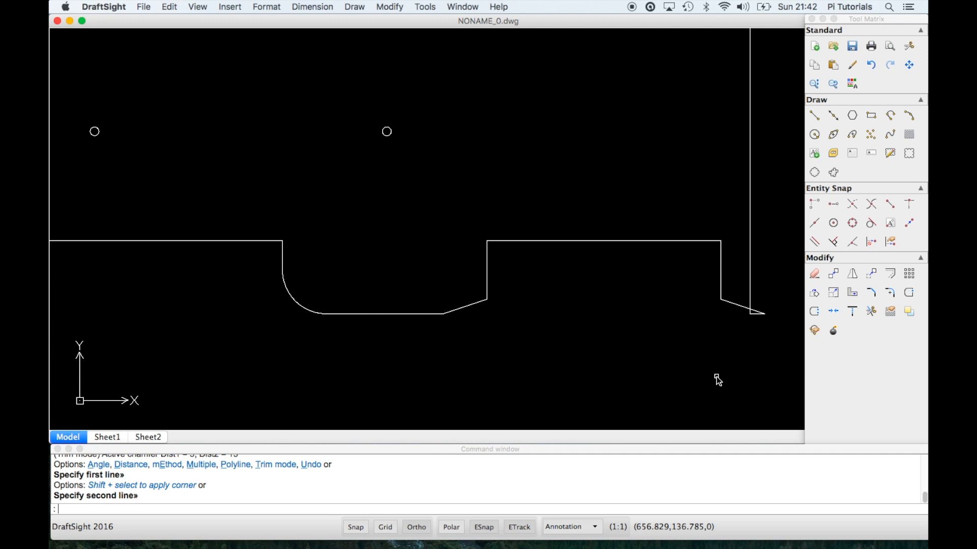
key("super+z")
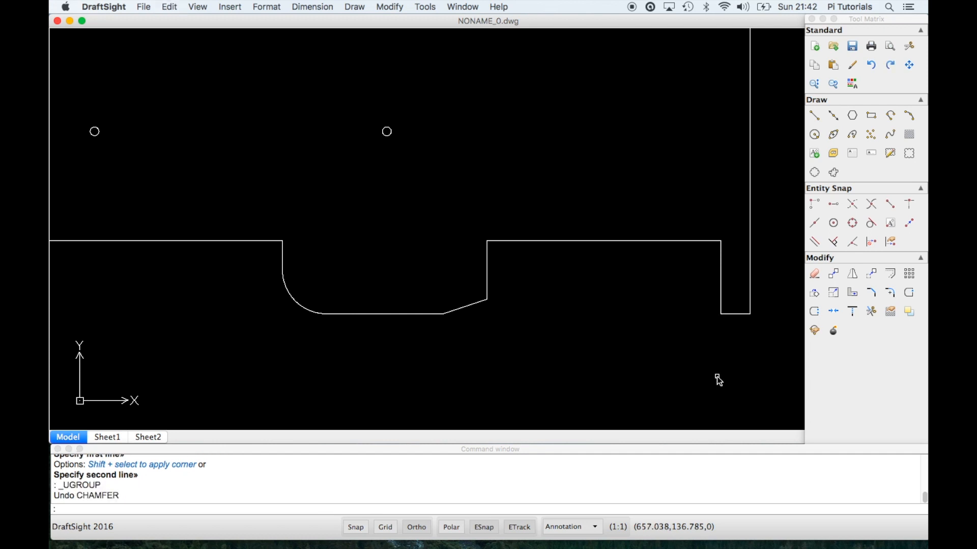
Step: Undo the corner split, retry the lower right-hand notch's chamfer with the vertical edge first, and undo it
key("super+z")
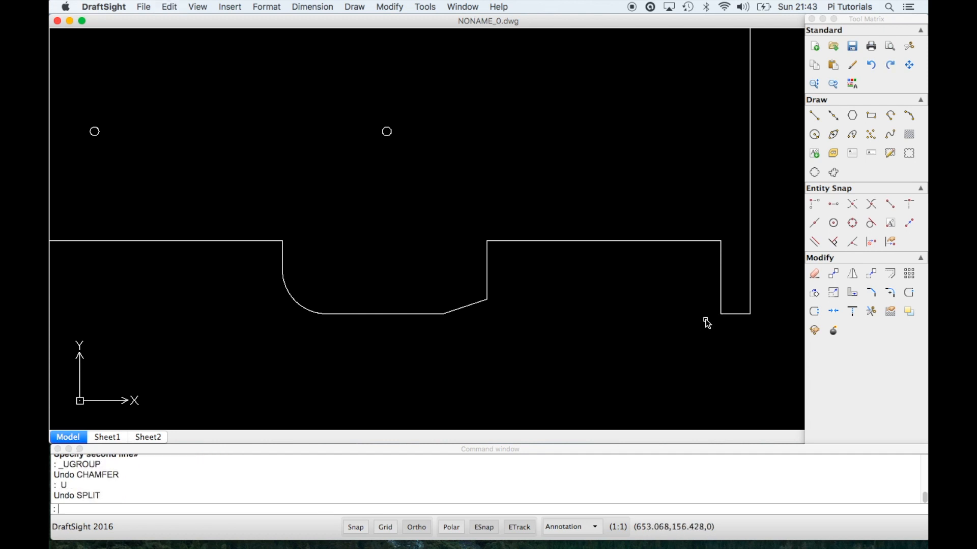
key("Escape")
key("Escape")
key("Escape")
type("chamfer")
key("Return")
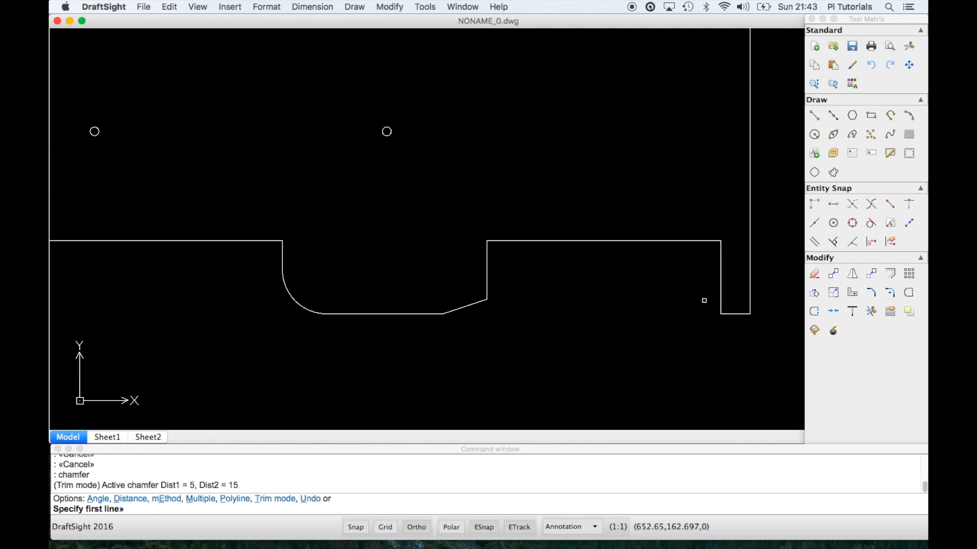
left_click(720, 270)
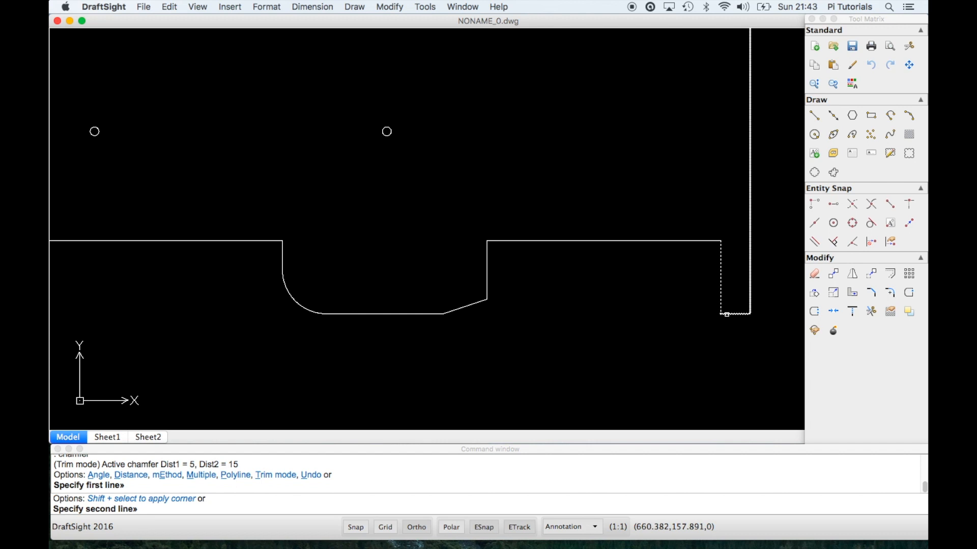
key("super+z")
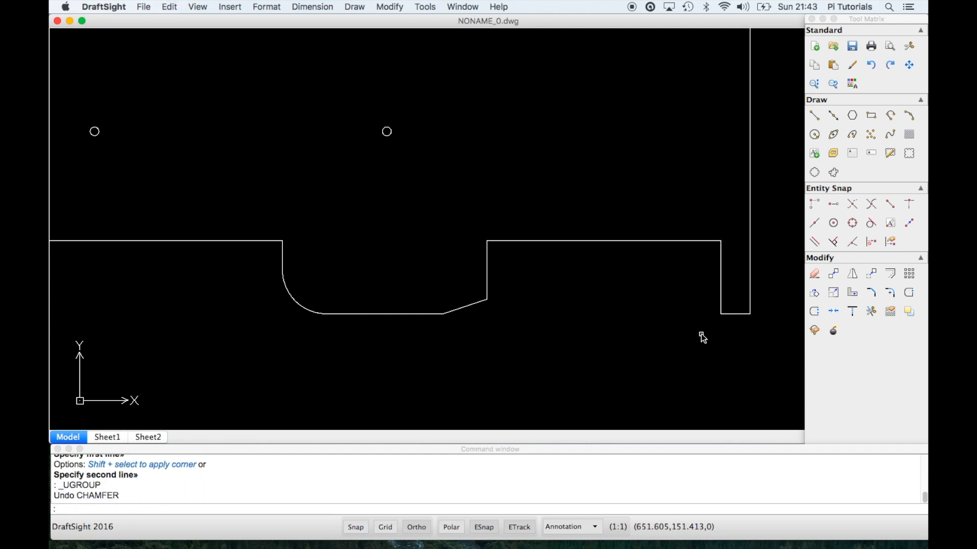
key("Escape")
key("Escape")
key("Escape")
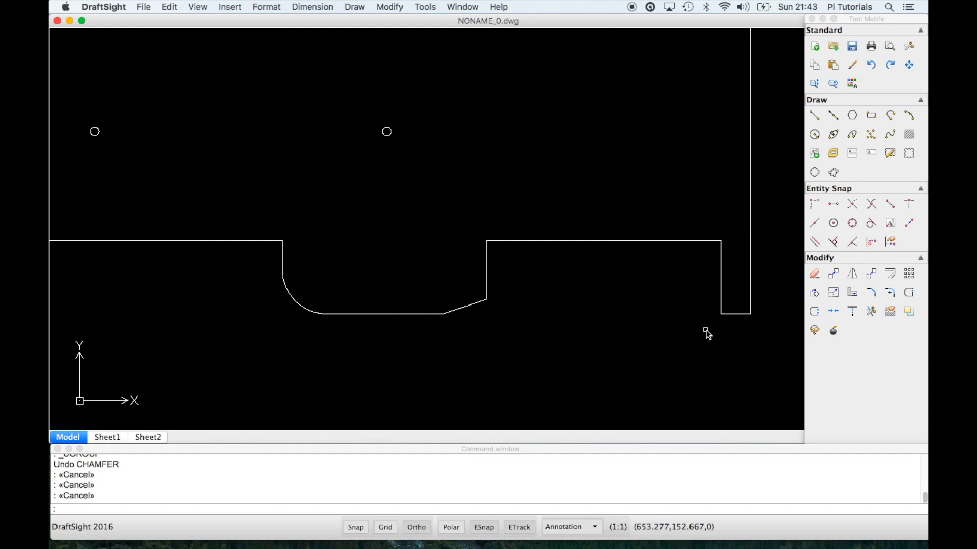
Step: Offset the lower right-hand notch's right vertical edge by 5 towards the outer side of the outline
type("o")
key("Return")
key("Return")
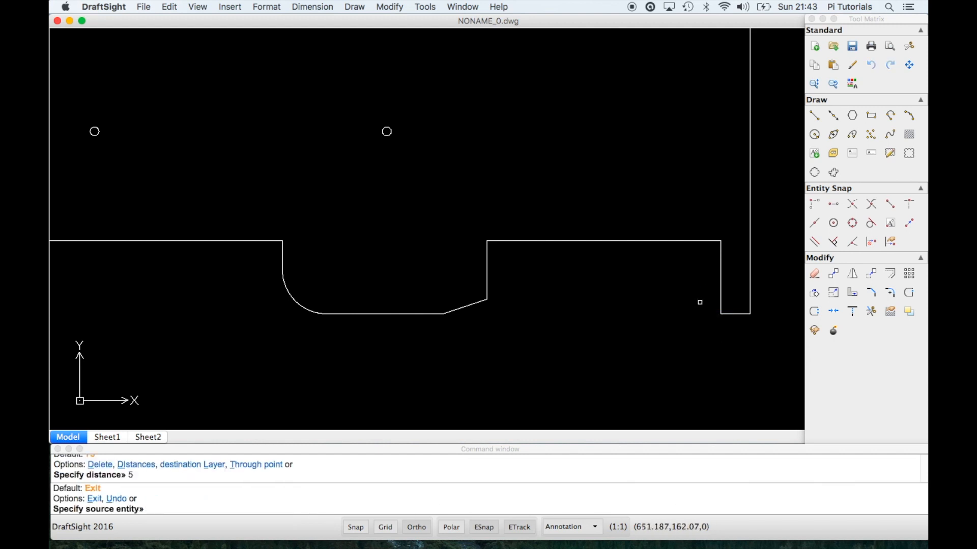
left_click(721, 292)
left_click(728, 291)
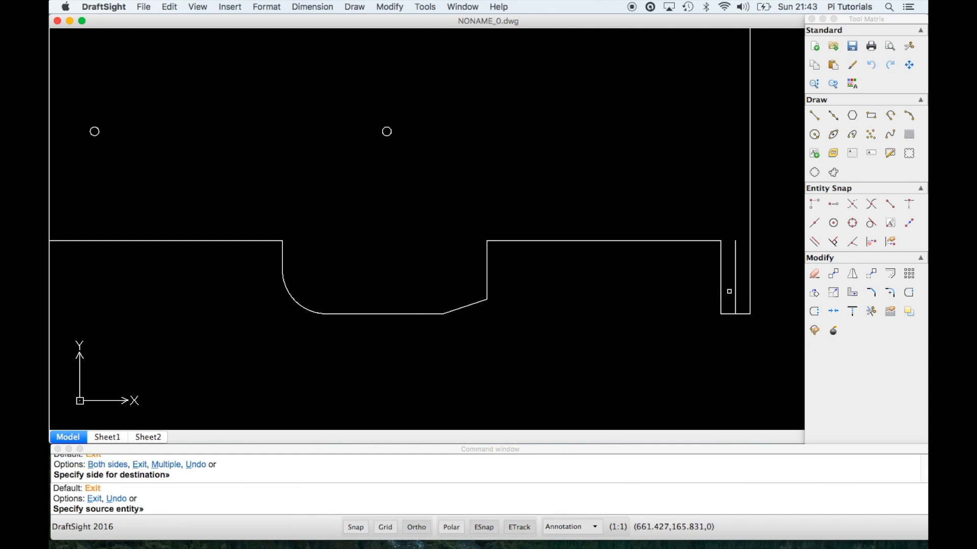
type("b")
key("Return")
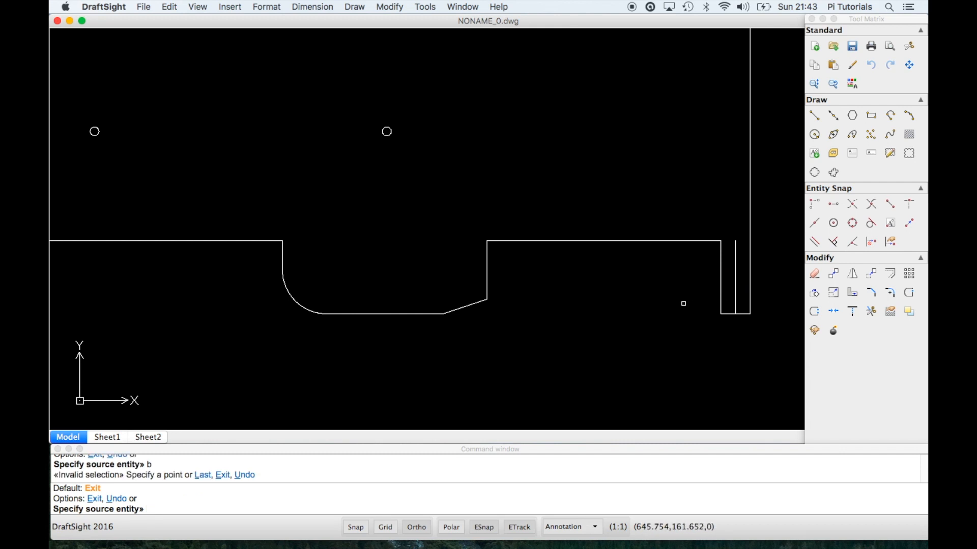
key("Return")
key("Escape")
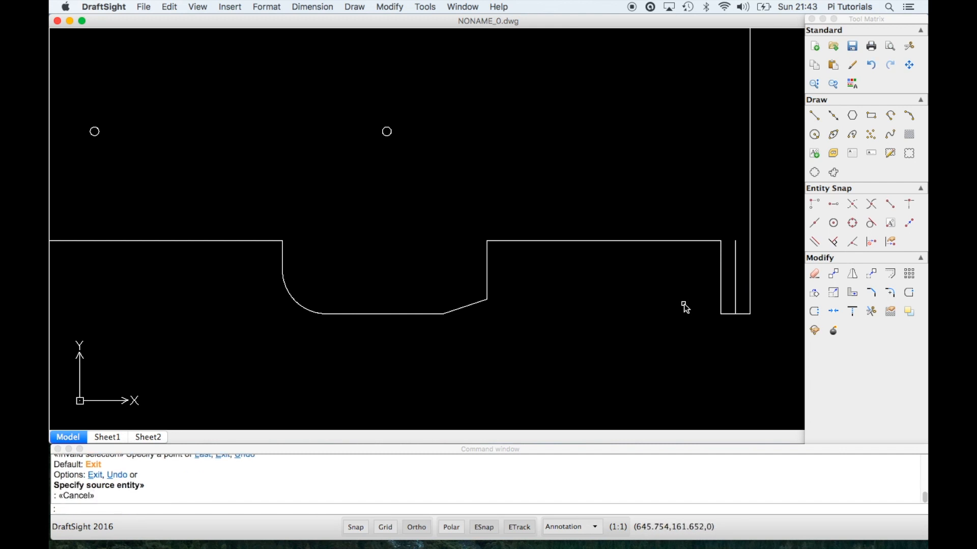
Step: Try to offset the outer outline at the lower right corner inward by 15, and delete the copy
key("Return")
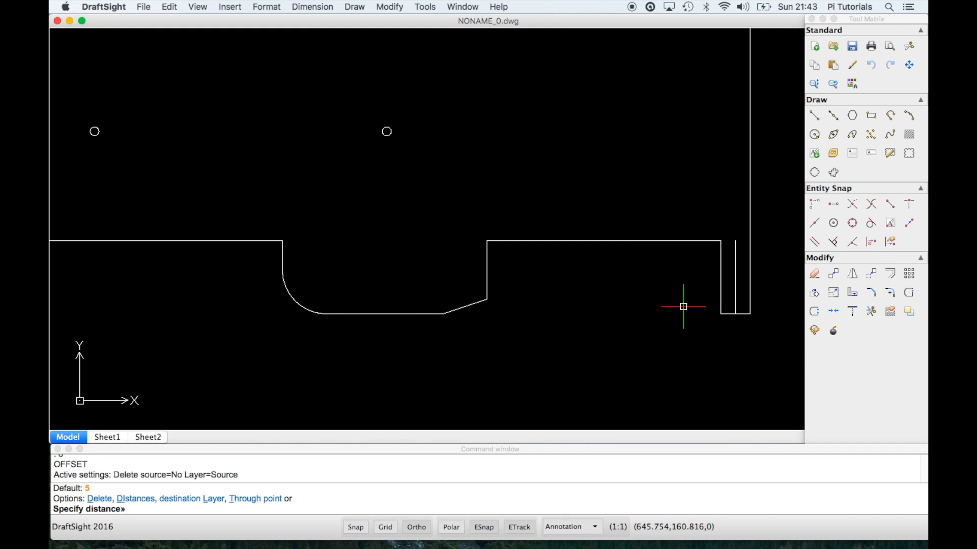
type("15")
key("Return")
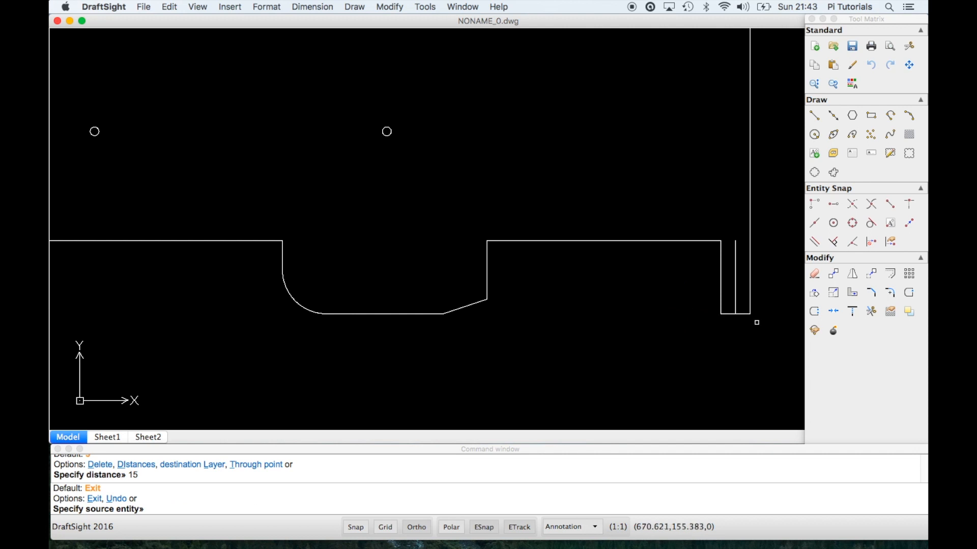
left_click(746, 315)
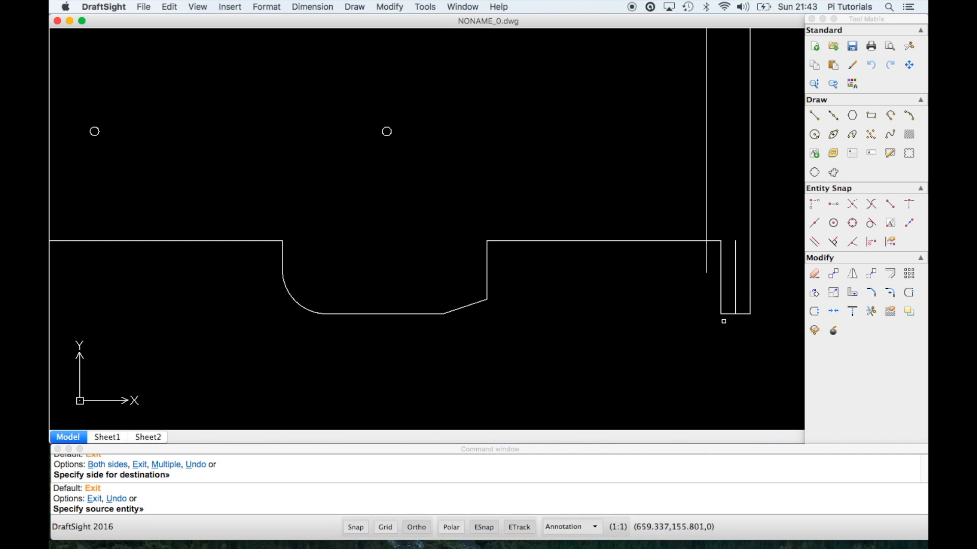
type("e")
key("Return")
key("Return")
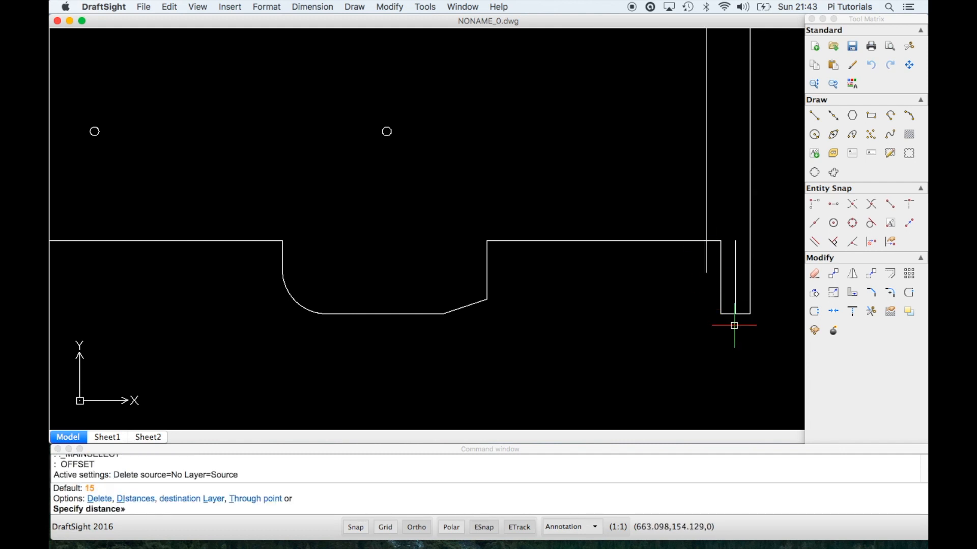
type("e")
key("Return")
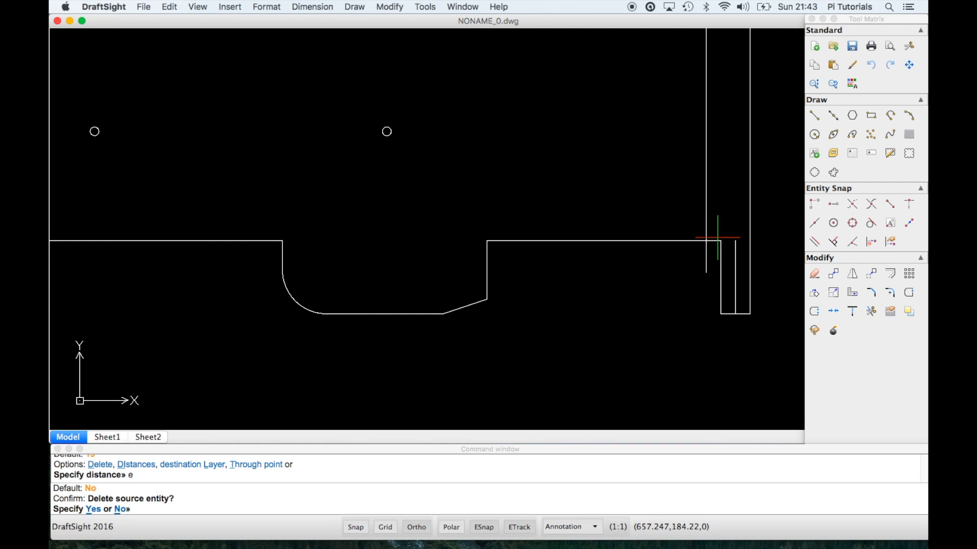
key("Escape")
key("Delete")
left_click(707, 227)
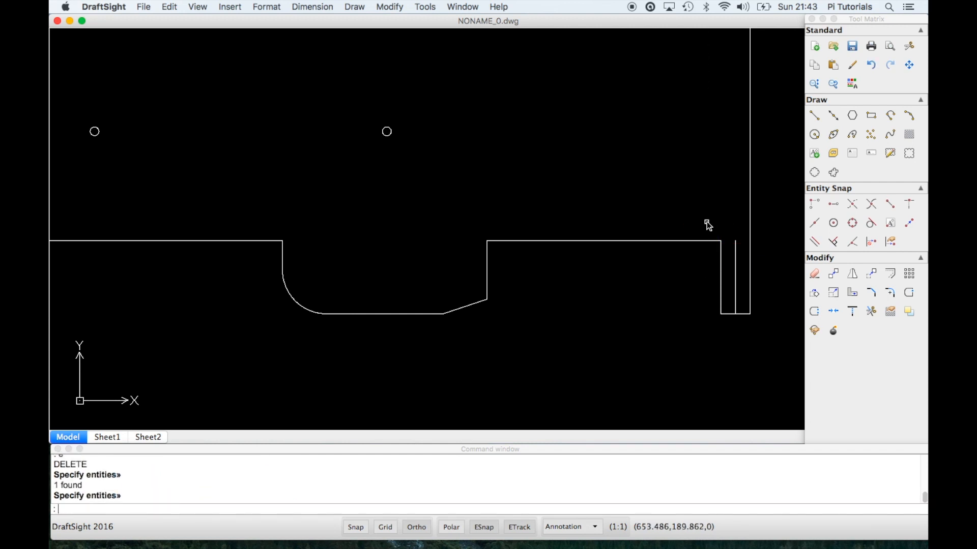
Step: Split the outer outline at its lower right corner, giving that corner as both first and second split point
type("break")
key("Return")
left_click(752, 316)
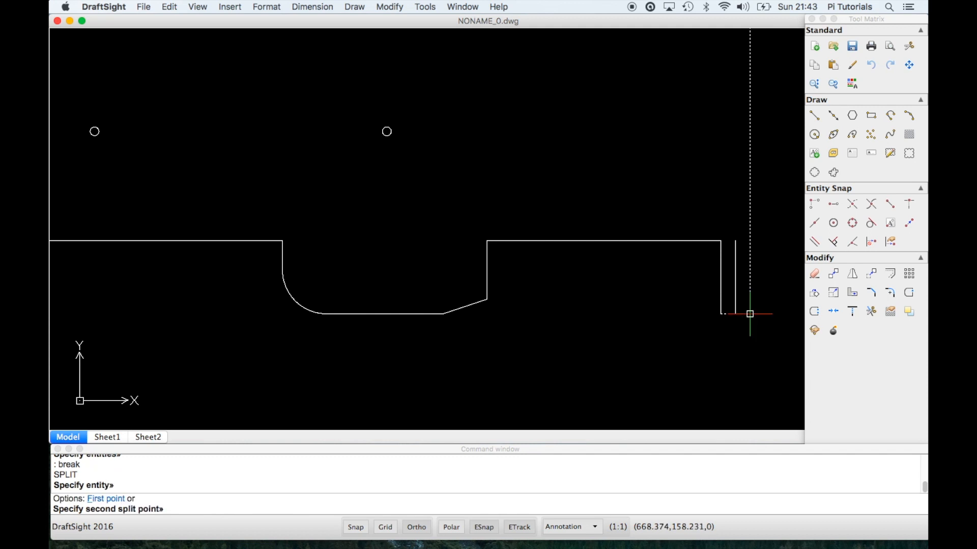
type("f")
key("Return")
left_click(750, 314)
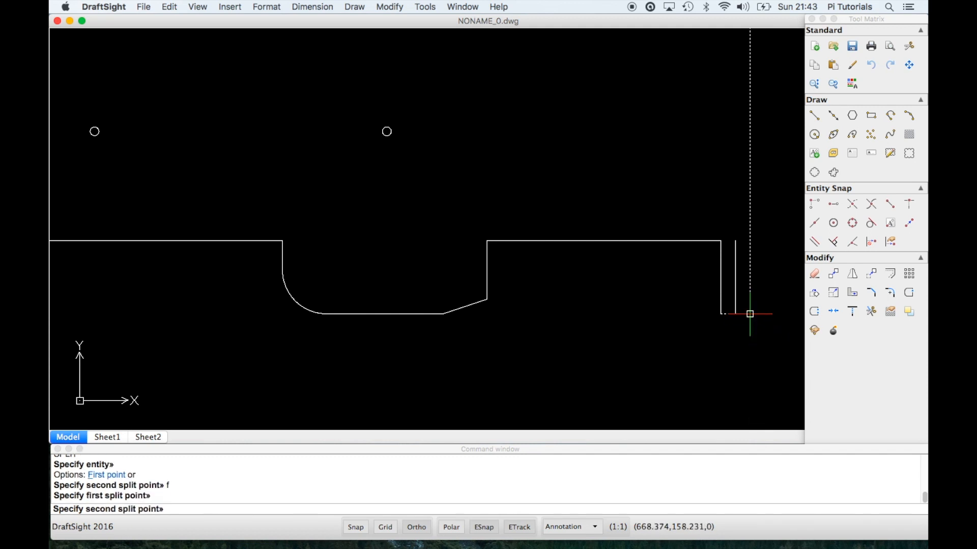
left_click(750, 314)
Step: Offset the short horizontal edge at the outline's lower right corner upward by 15
type("o")
key("Return")
key("Return")
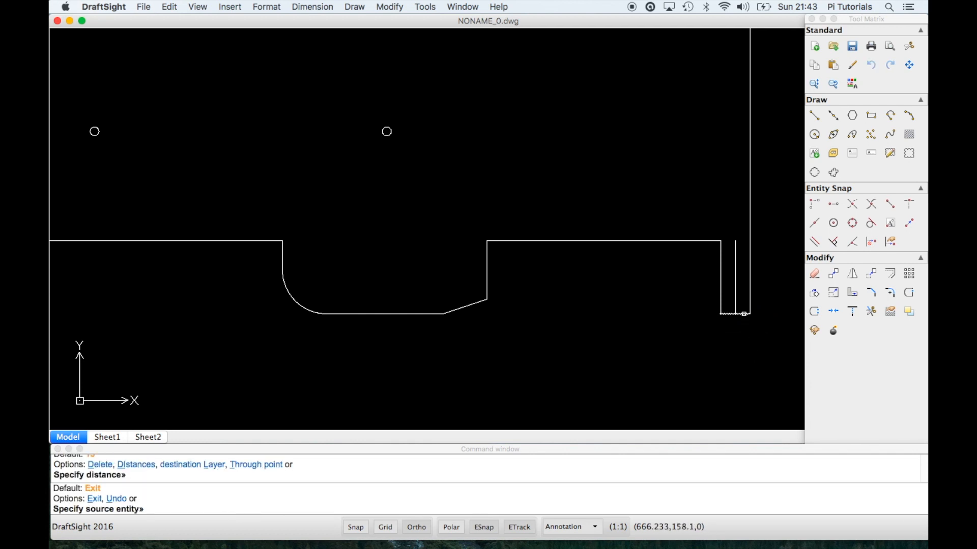
left_click(740, 313)
left_click(744, 314)
left_click(741, 301)
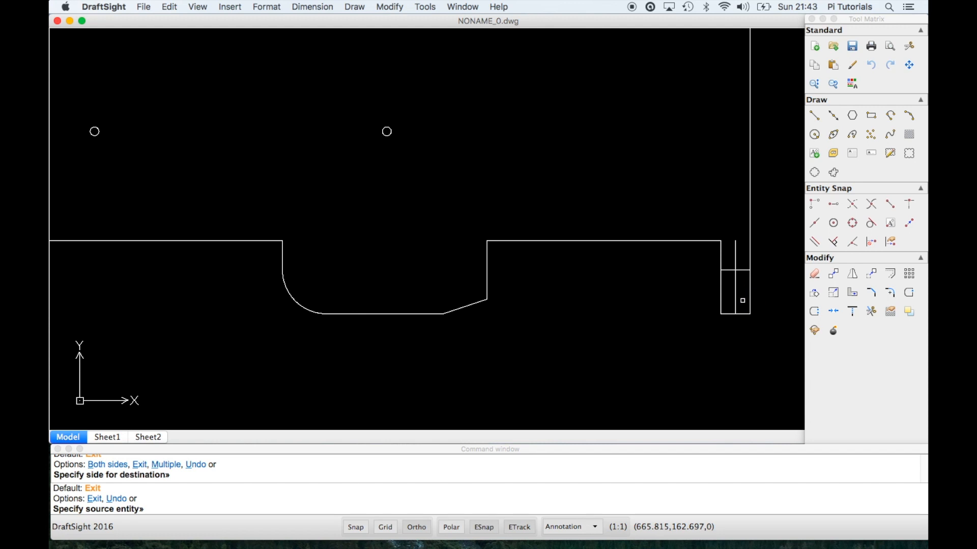
key("Return")
Step: Draw a diagonal line from the vertical offset line's lower end to where the horizontal offset line meets the notch's vertical edge
type("l")
key("Return")
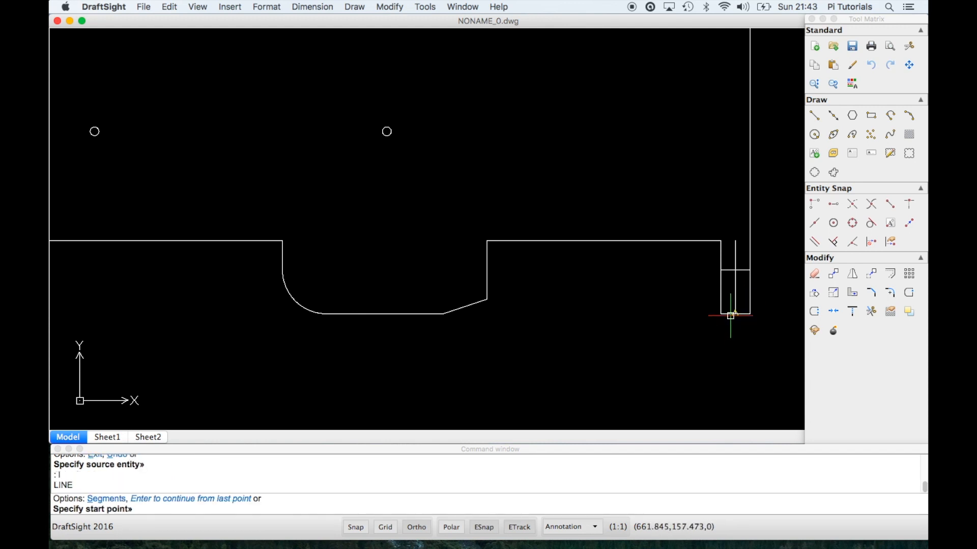
left_click(735, 314)
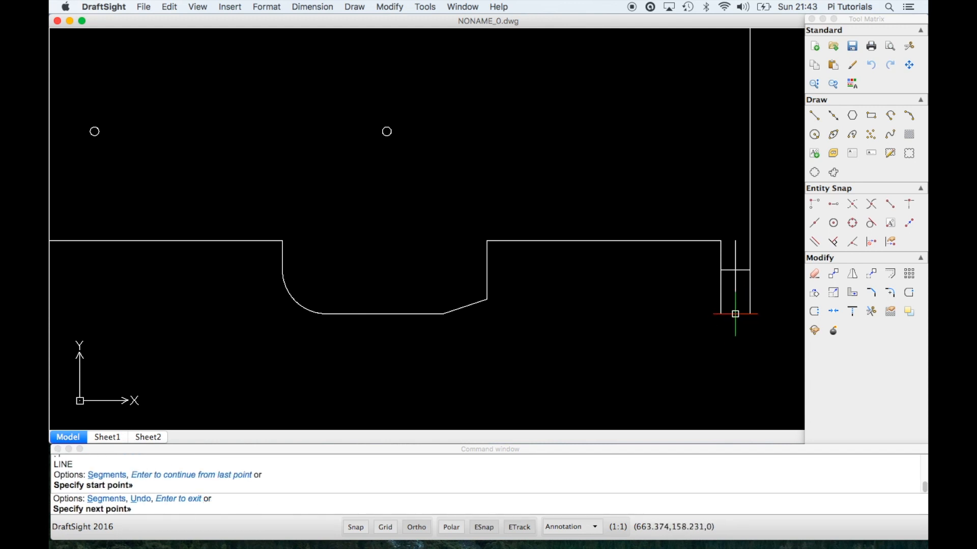
left_click(721, 270)
key("Return")
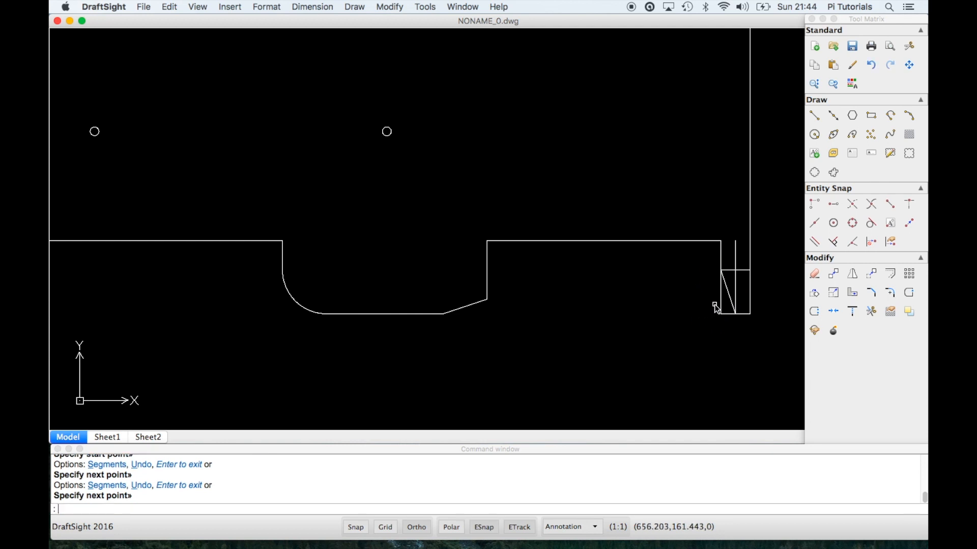
Step: Start a trim with the new diagonal line as the cutting edge
type("tr")
key("Return")
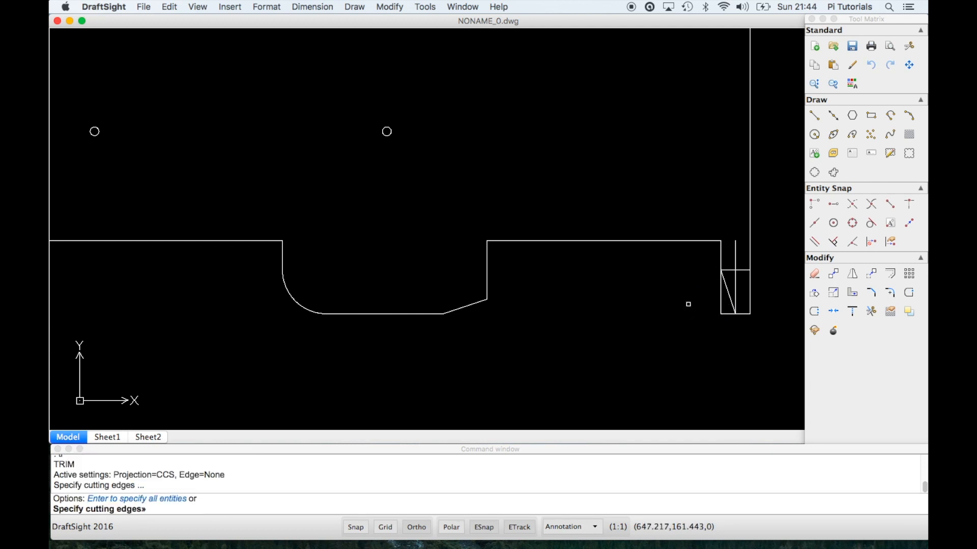
left_click(728, 289)
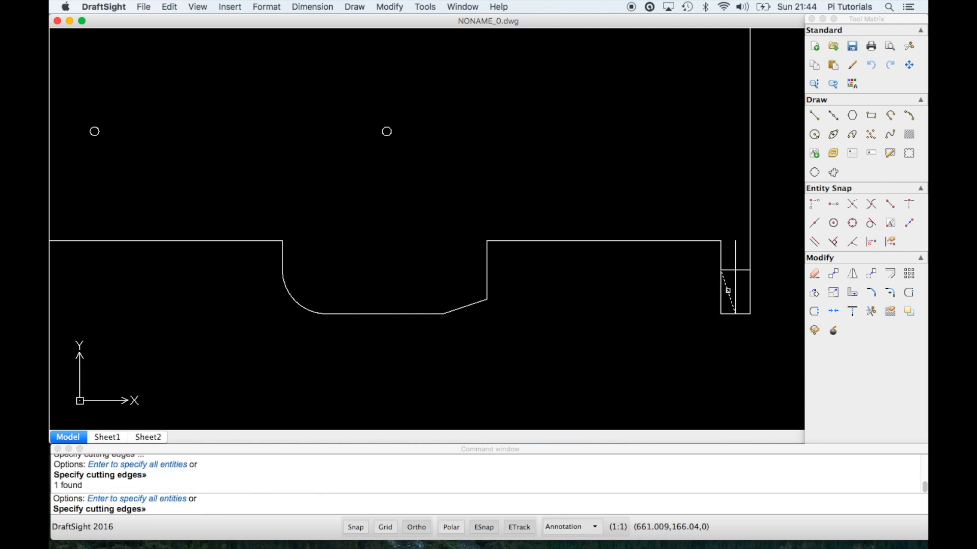
Step: Practise adding the notch's vertical edge to the cutting edges and removing it from the selection again
left_click(721, 302)
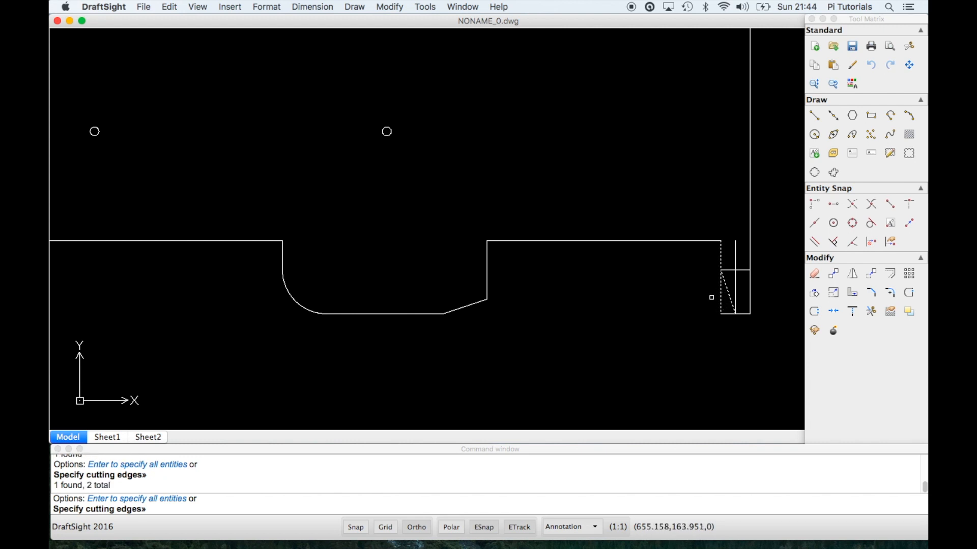
type("u")
key("Return")
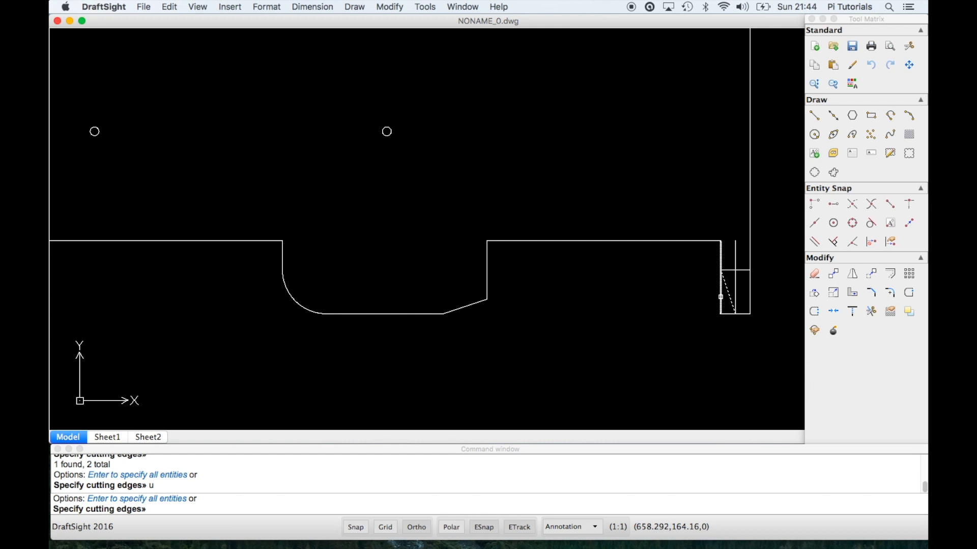
left_click(721, 298)
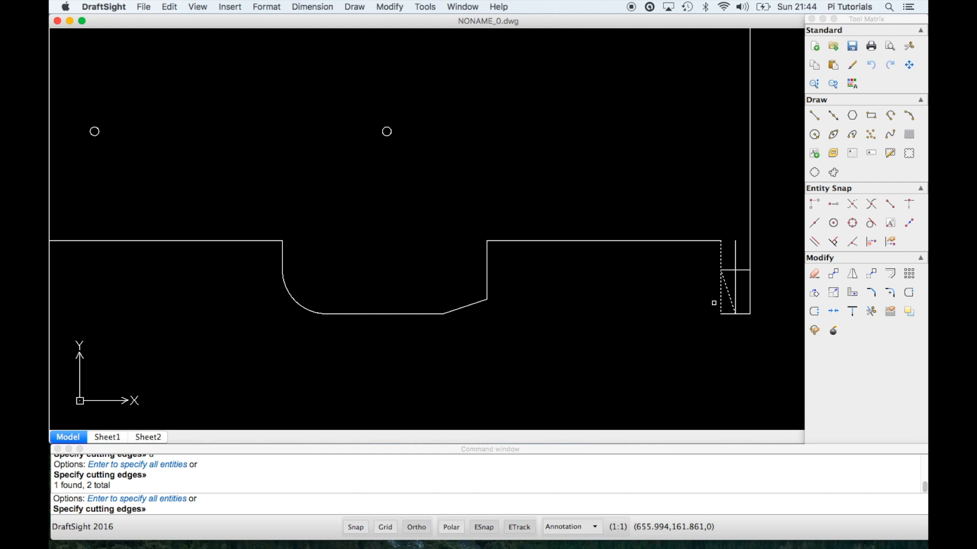
type("u")
key("Return")
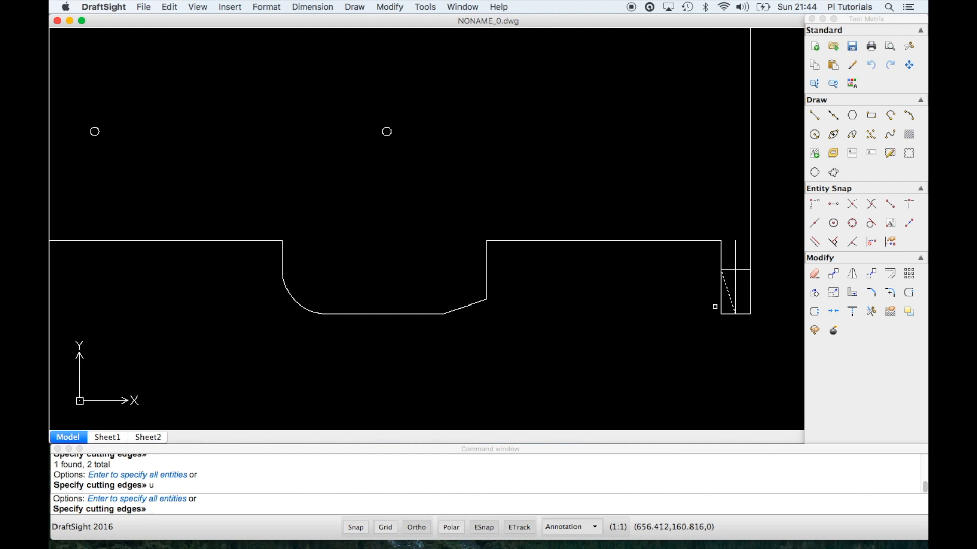
left_click(719, 299)
scroll(717, 305, "down", 1)
scroll(710, 306, "up", 3)
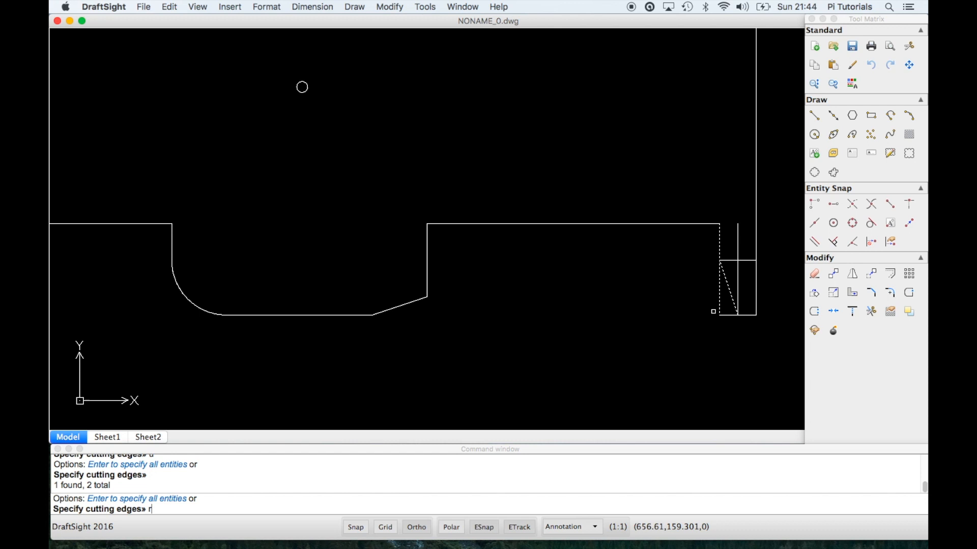
key("Return")
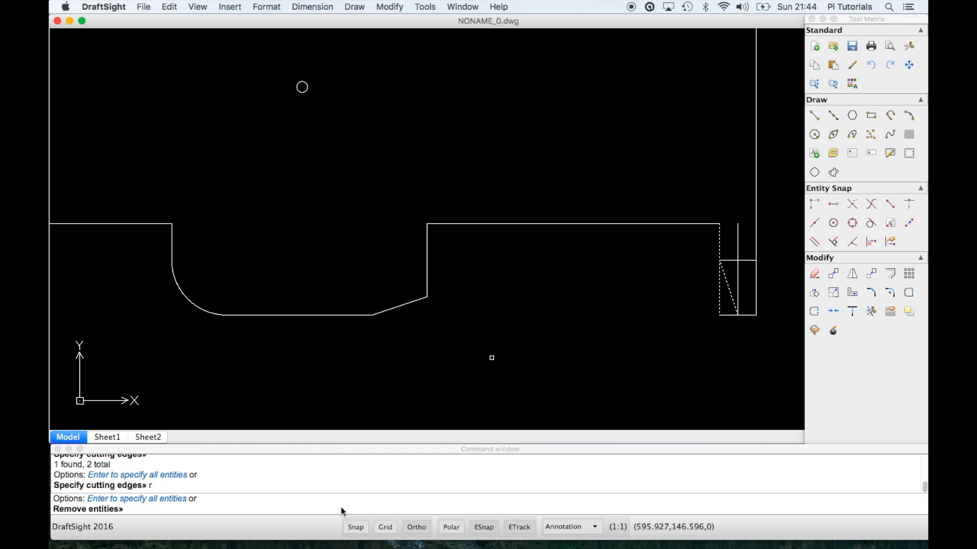
left_click(719, 280)
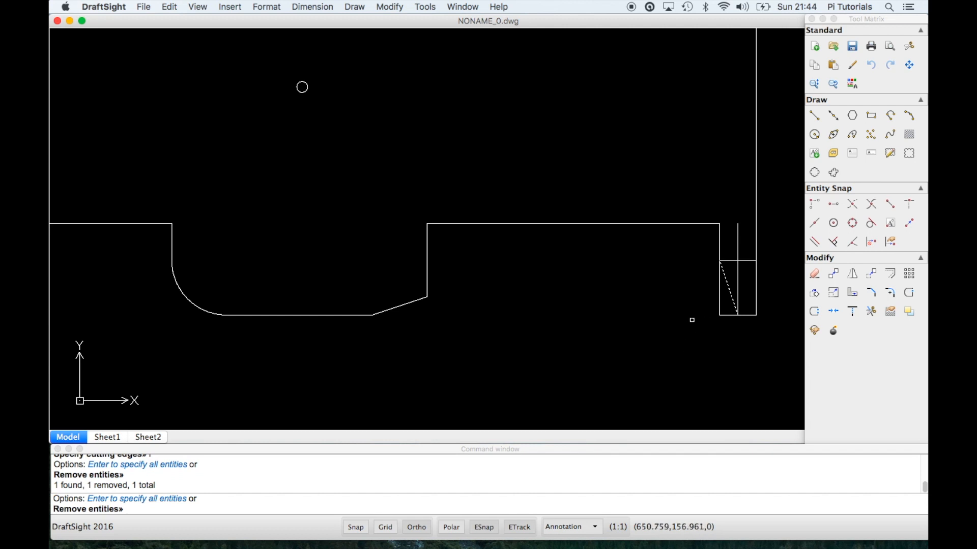
Step: Trim the vertical and horizontal edge pieces outside the diagonal at the lower right-hand notch's right outer corner
key("Return")
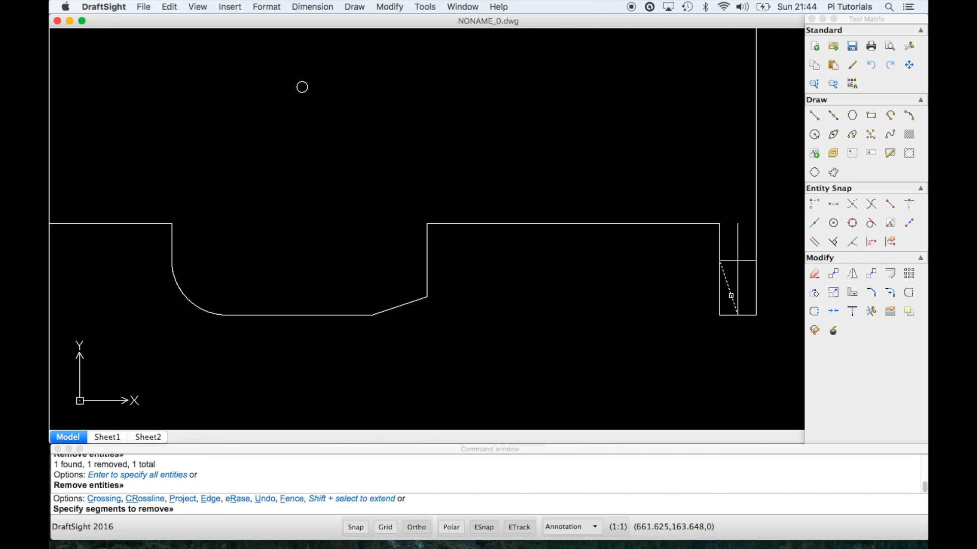
left_click(719, 301)
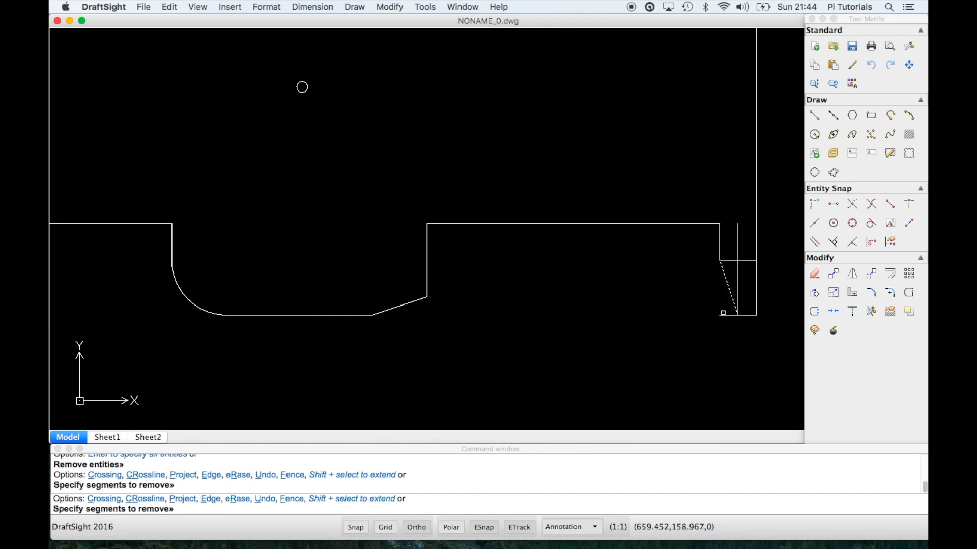
left_click(727, 314)
key("Return")
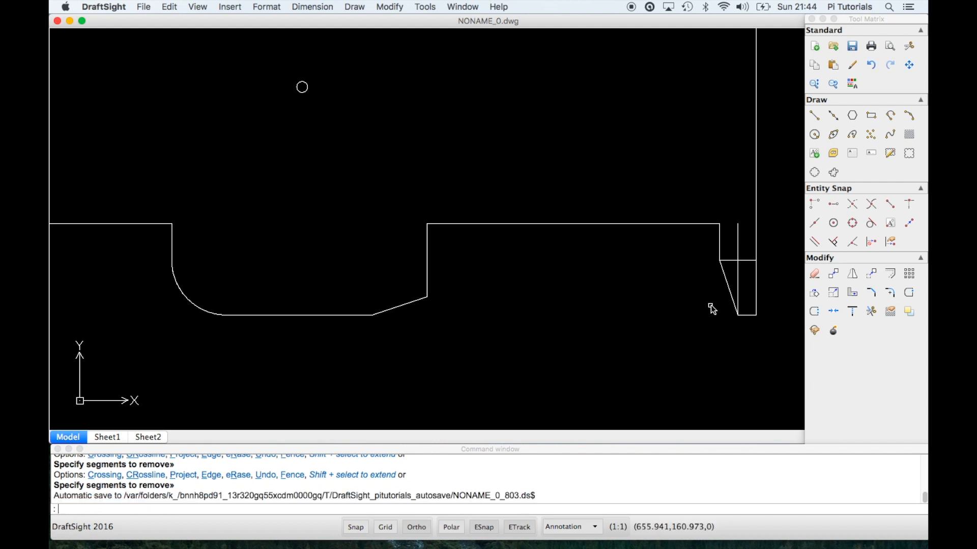
Step: Delete the vertical and horizontal offset construction lines at the lower right-hand notch's right outer corner
type("e")
key("Return")
left_click(746, 283)
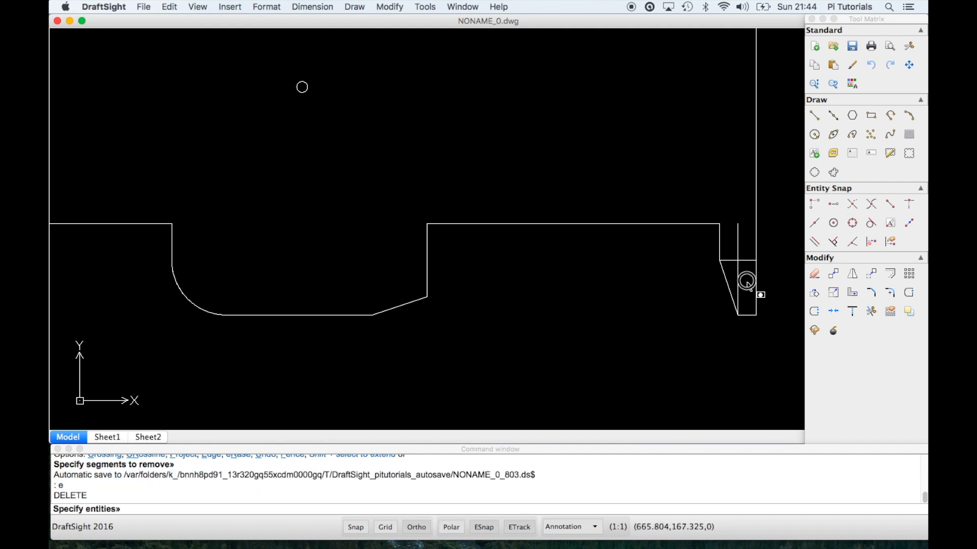
left_click(727, 247)
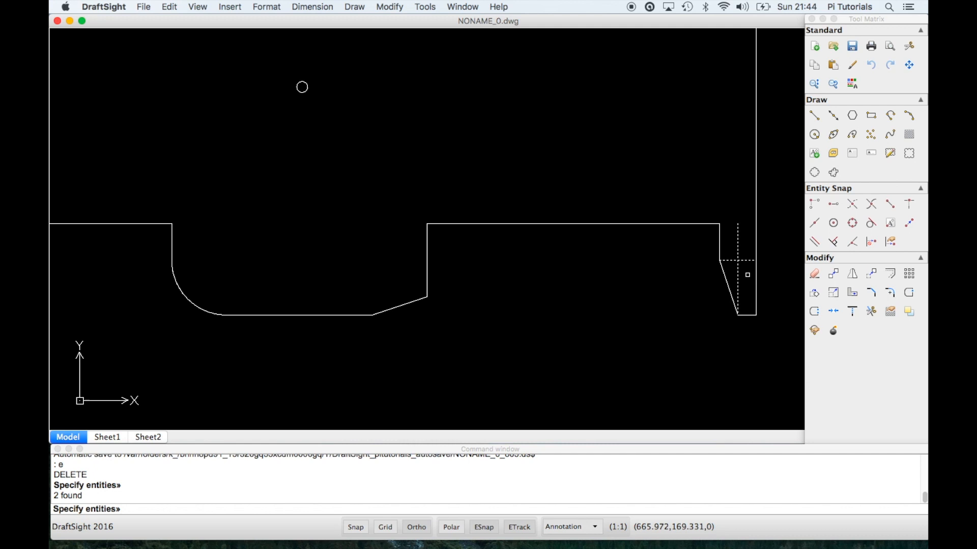
key("Return")
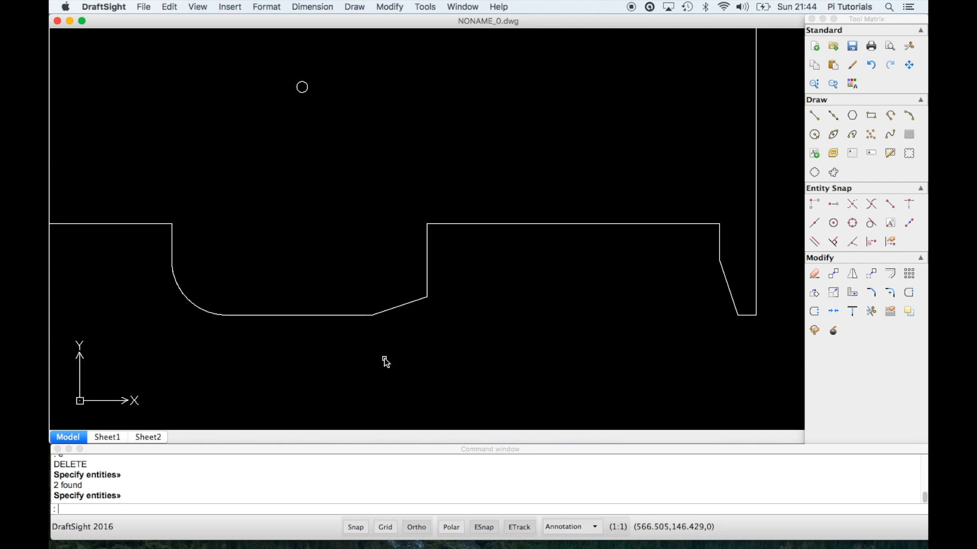
key("Escape")
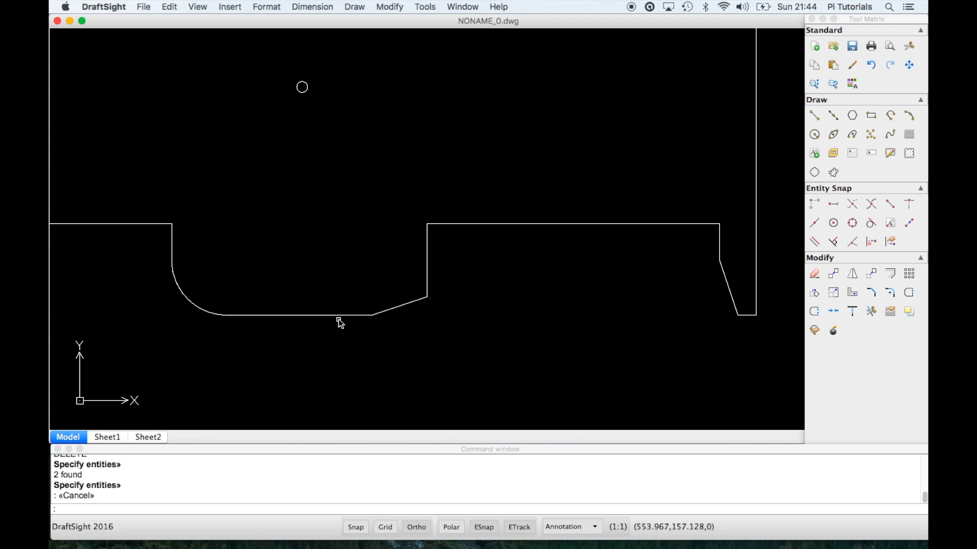
Step: Explode the outline piece that forms the bottom edge between the two lower notches
scroll(427, 253, "down", 1)
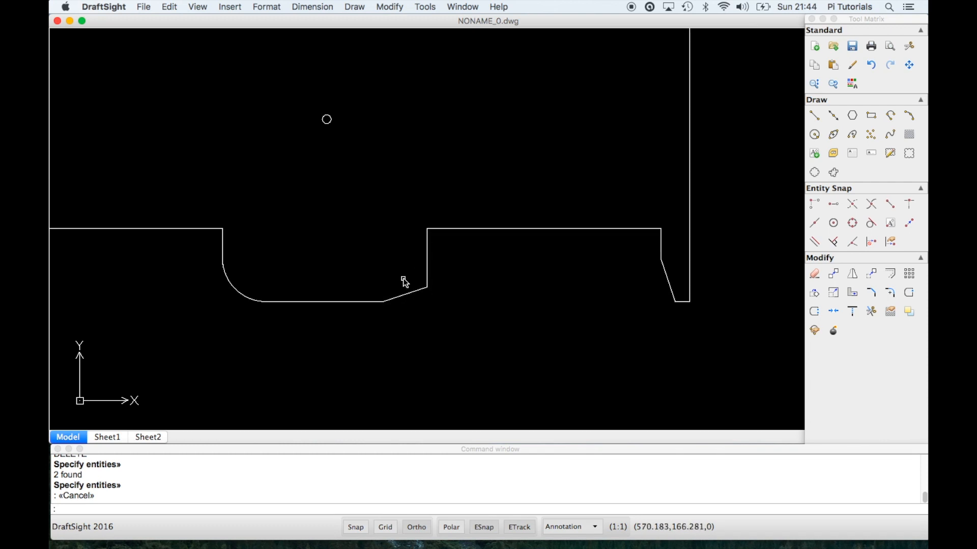
type("explode")
key("Return")
left_click(344, 301)
key("Return")
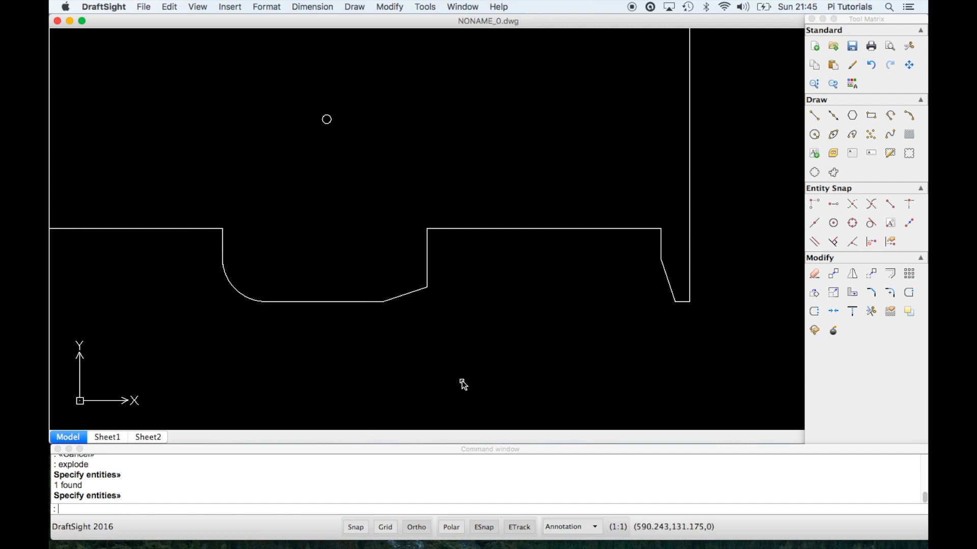
Step: Delete the shallow sloping chamfer line at the lower right-hand notch's left outer corner
type("e")
key("Return")
left_click(408, 294)
key("Return")
type("fille")
key("Return")
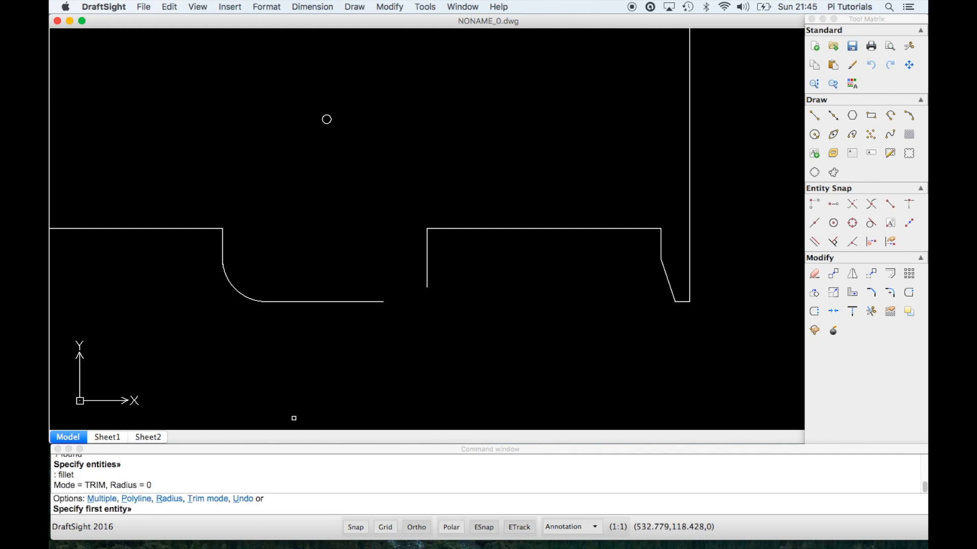
key("Escape")
Step: Chamfer the lower right-hand notch's left outer corner with distances 5 and 15, taking the bottom edge first and the notch's vertical edge second
type("chamfer")
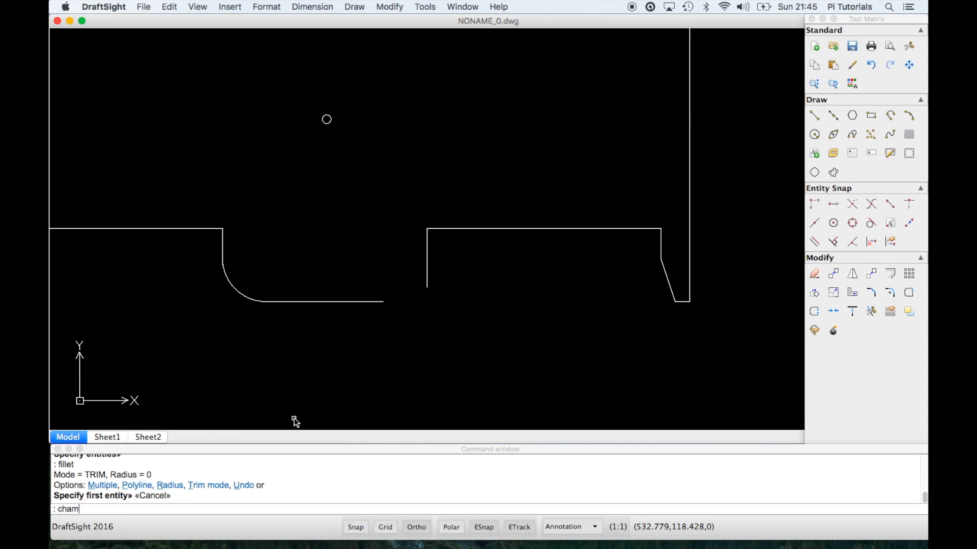
key("Return")
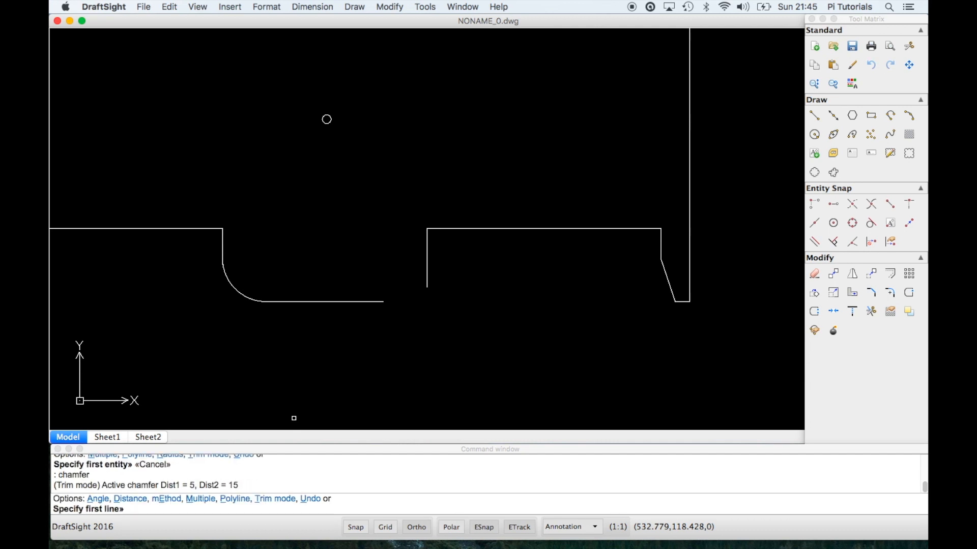
type("d")
key("Return")
key("Return")
key("Return")
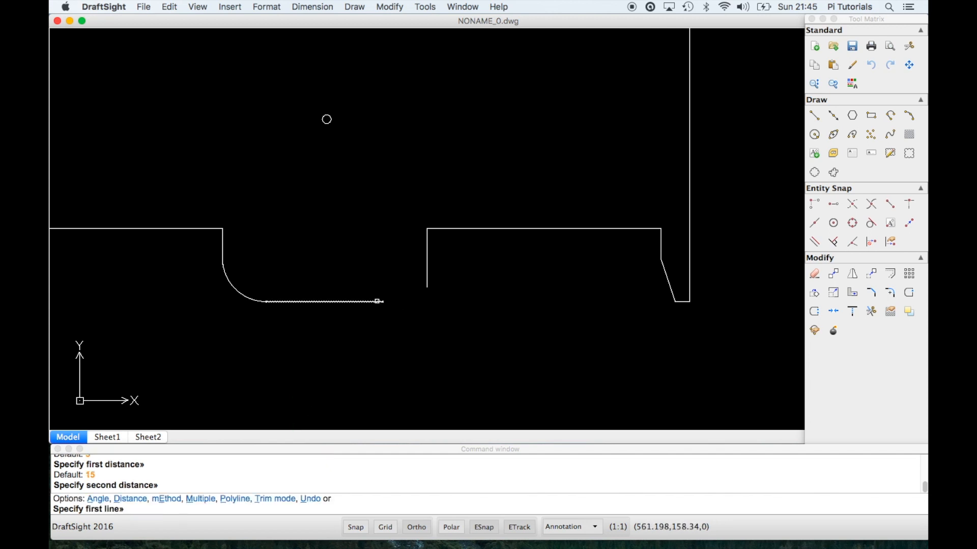
left_click(383, 302)
left_click(427, 261)
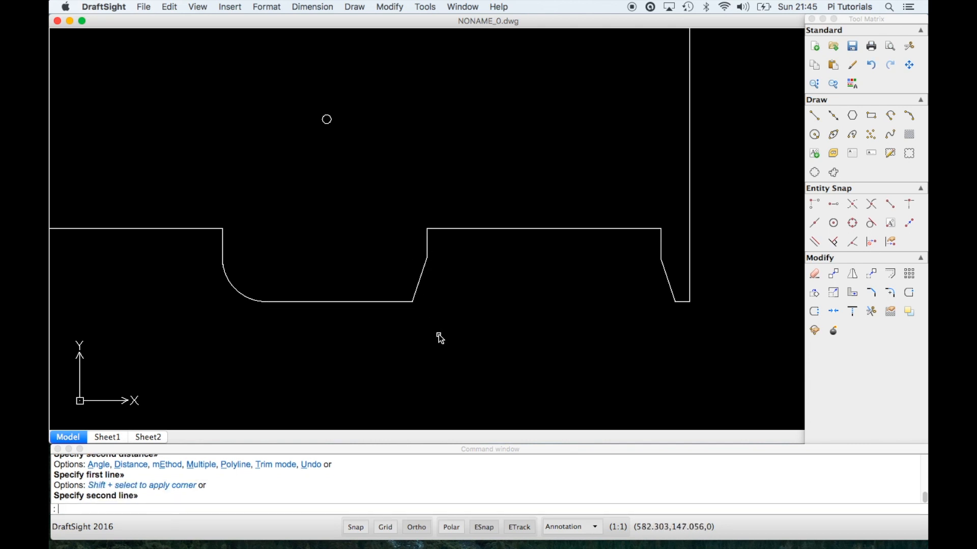
Step: Examine the whole notched outline, including the rounded and chamfered notch corners along both sides
scroll(440, 339, "down", 5)
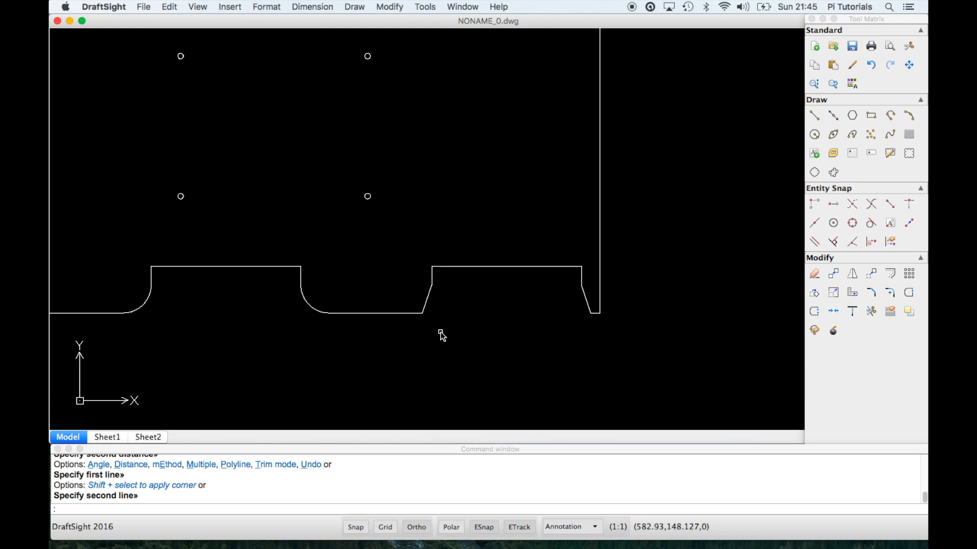
key("Return")
scroll(439, 328, "down", 5)
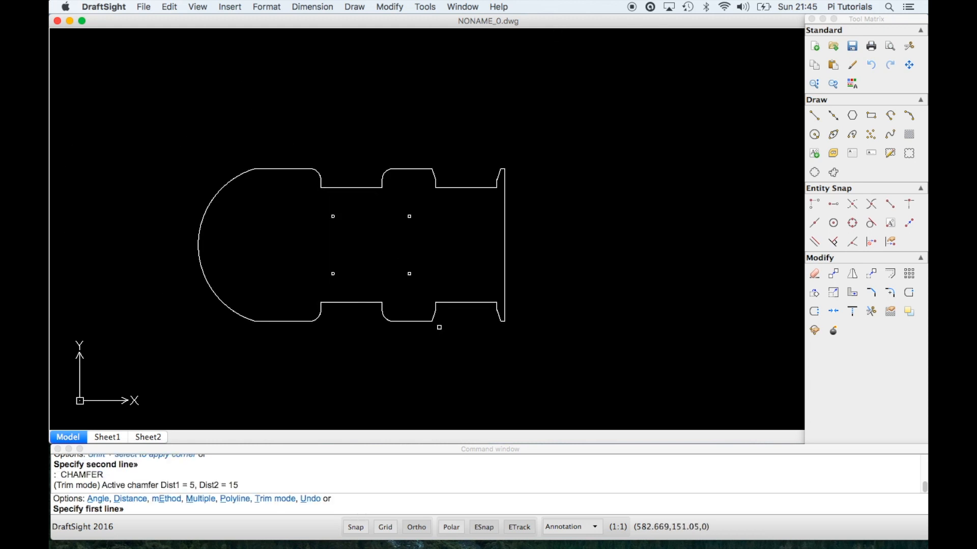
scroll(273, 348, "up", 2)
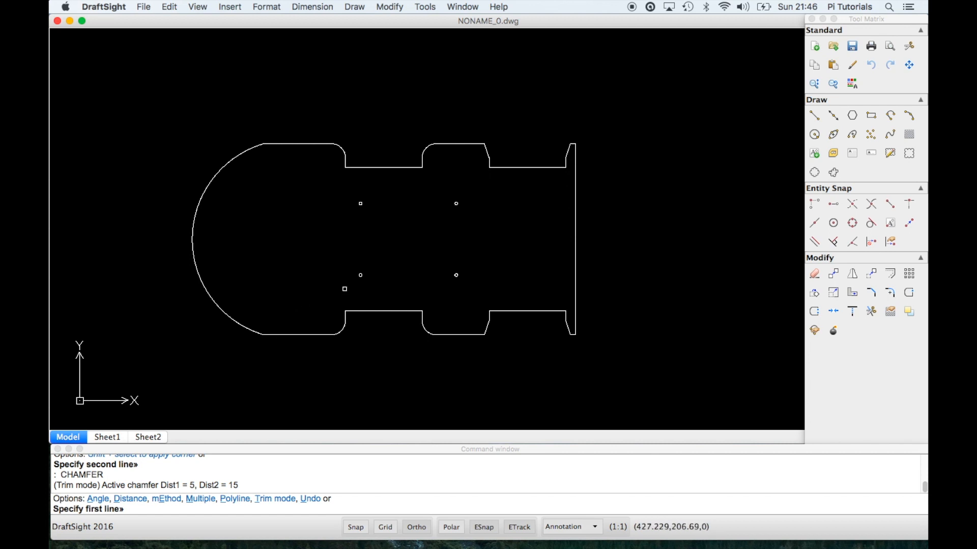
scroll(498, 257, "down", 1)
scroll(319, 190, "down", 2)
scroll(319, 190, "up", 2)
scroll(319, 189, "up", 2)
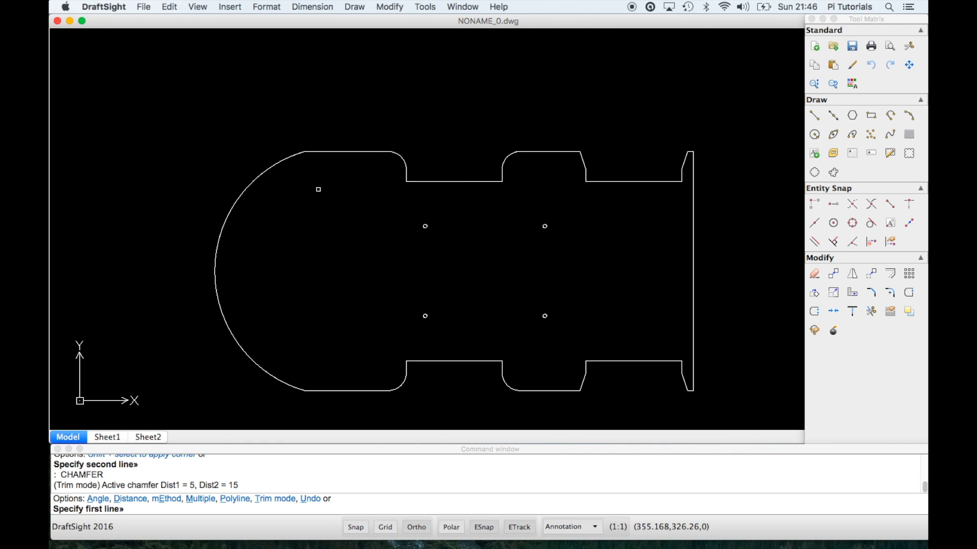